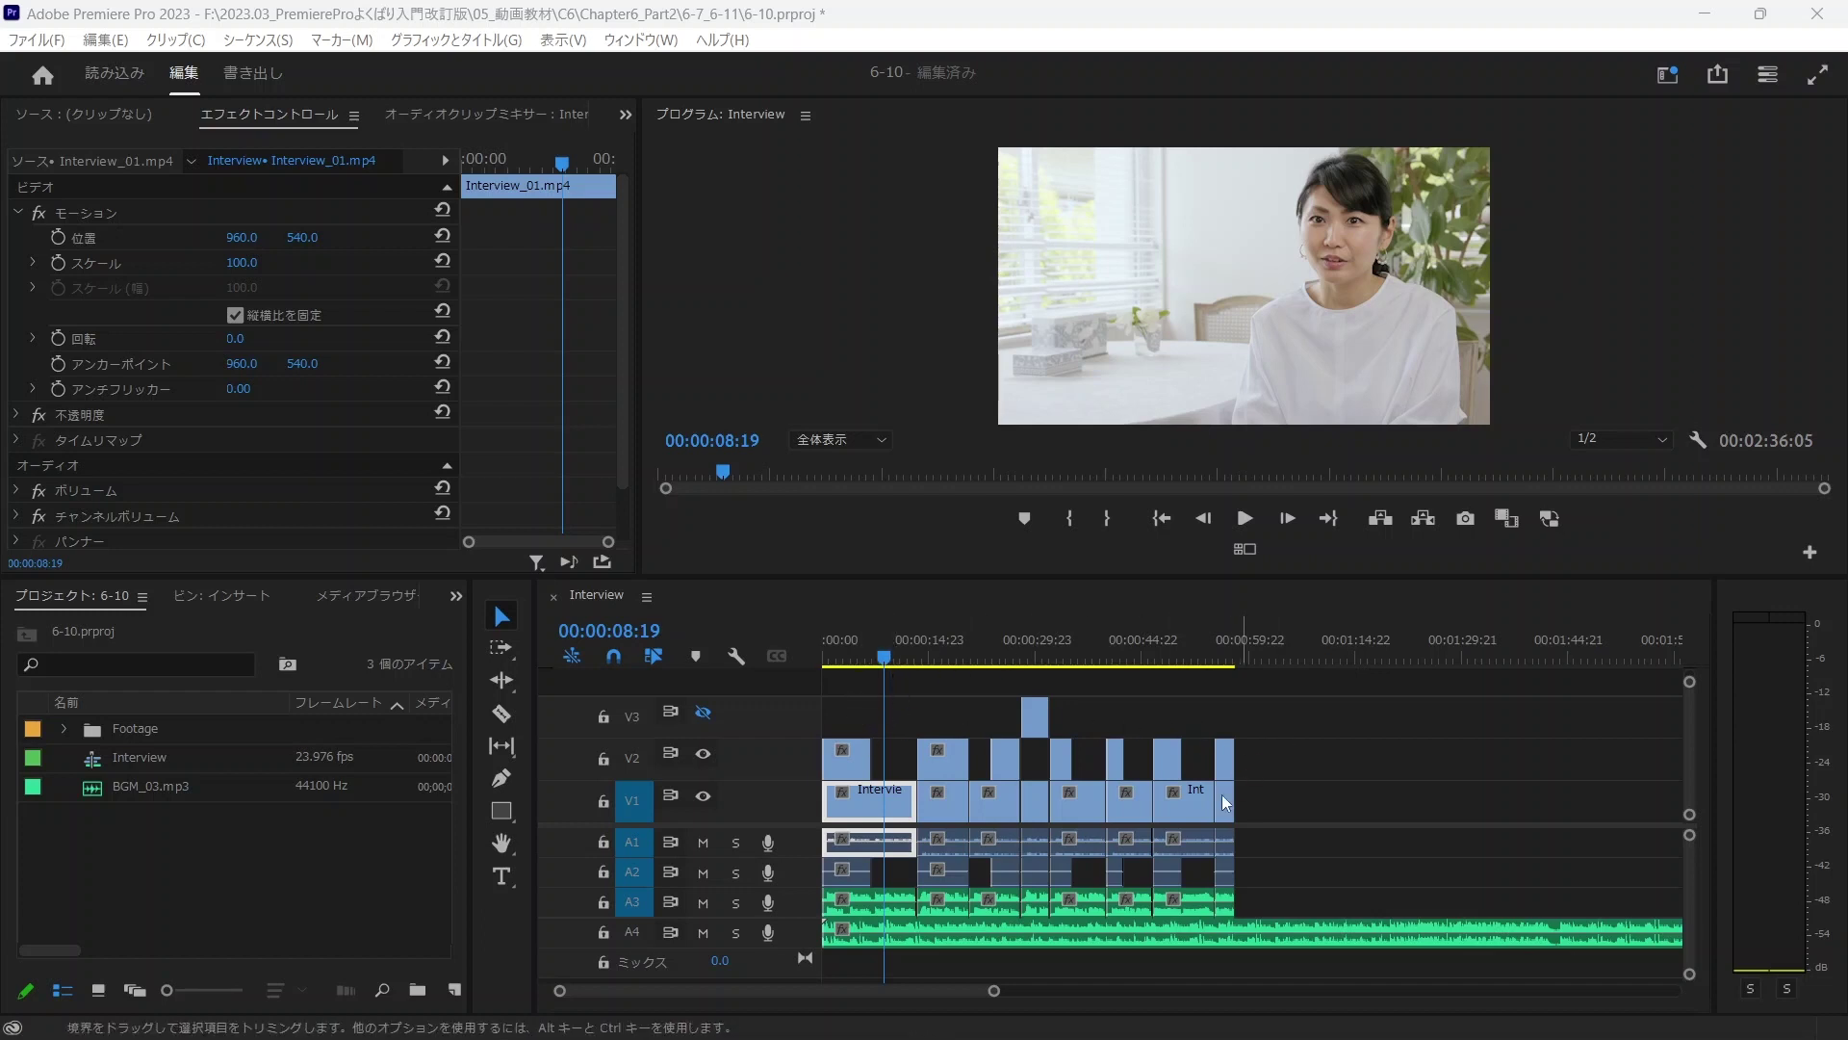
# - Scrub the sequence, then jump the playhead to Interview_02 and to Interview_03 at 00:00:21:04
pyautogui.moveTo(899, 661); pyautogui.dragTo(984, 663)
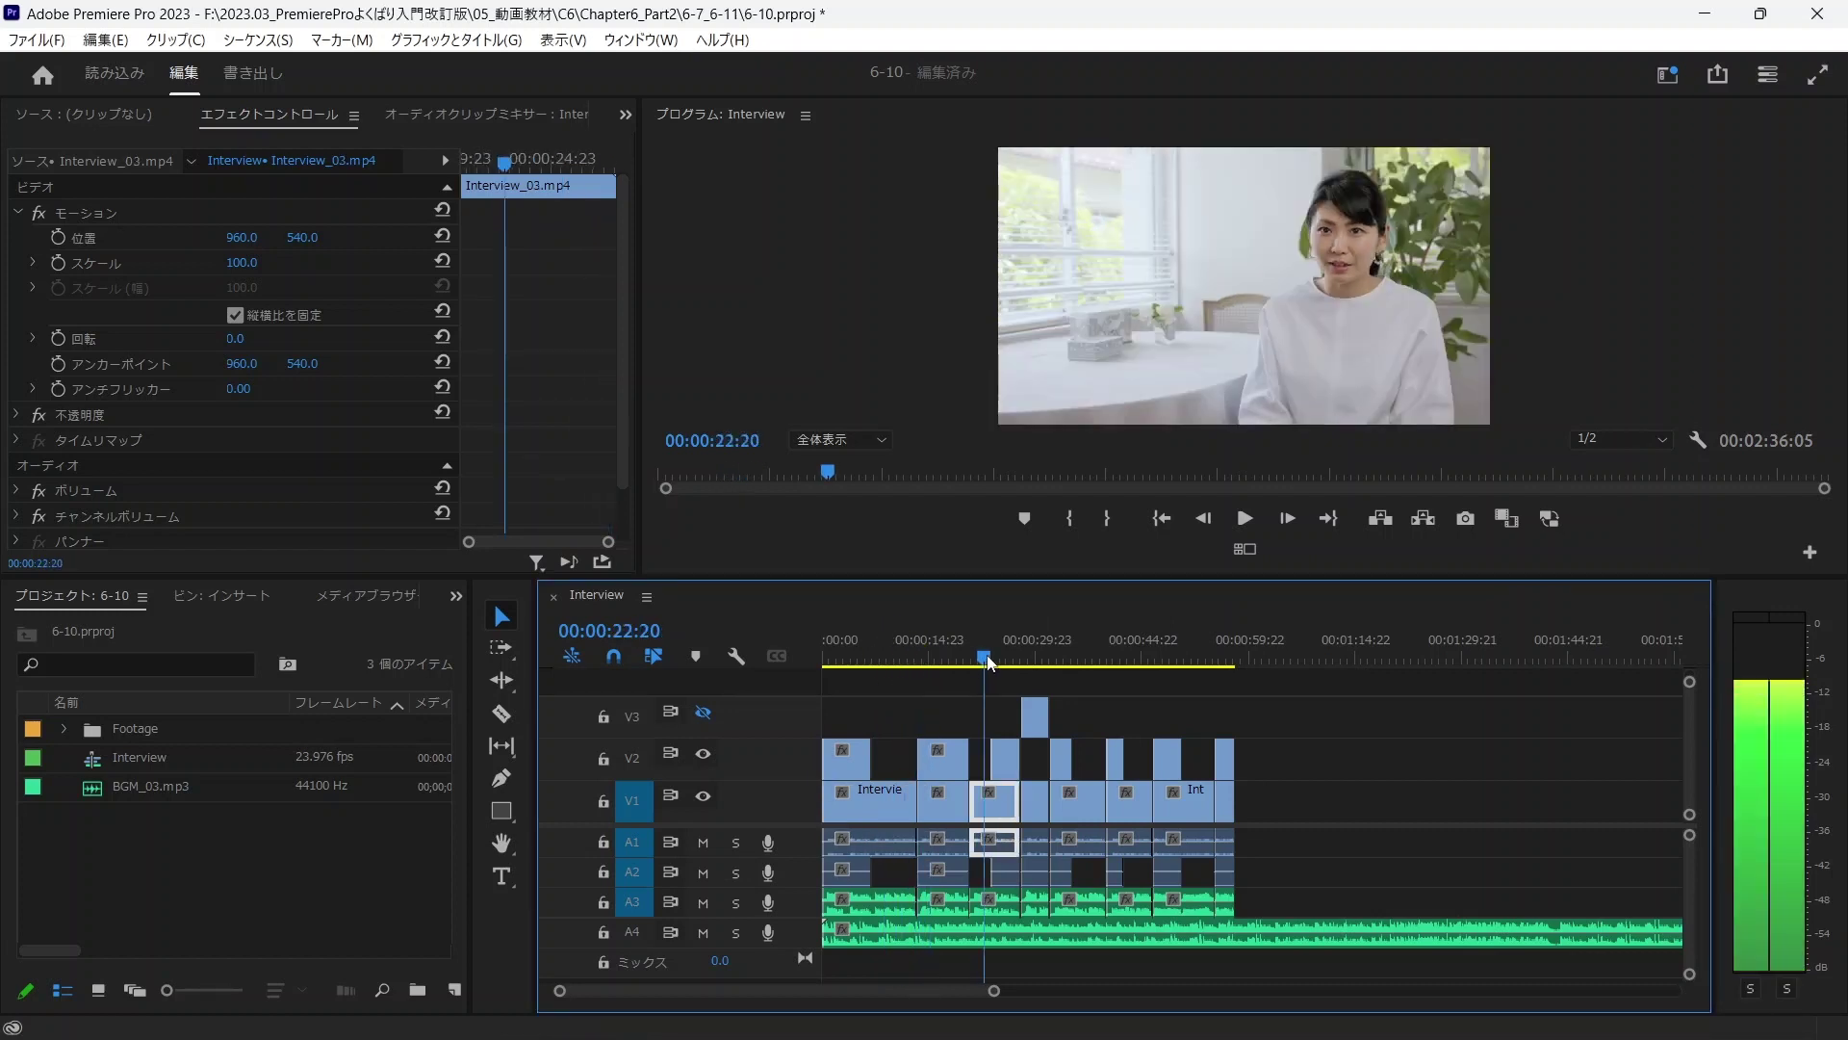
pyautogui.click(950, 647)
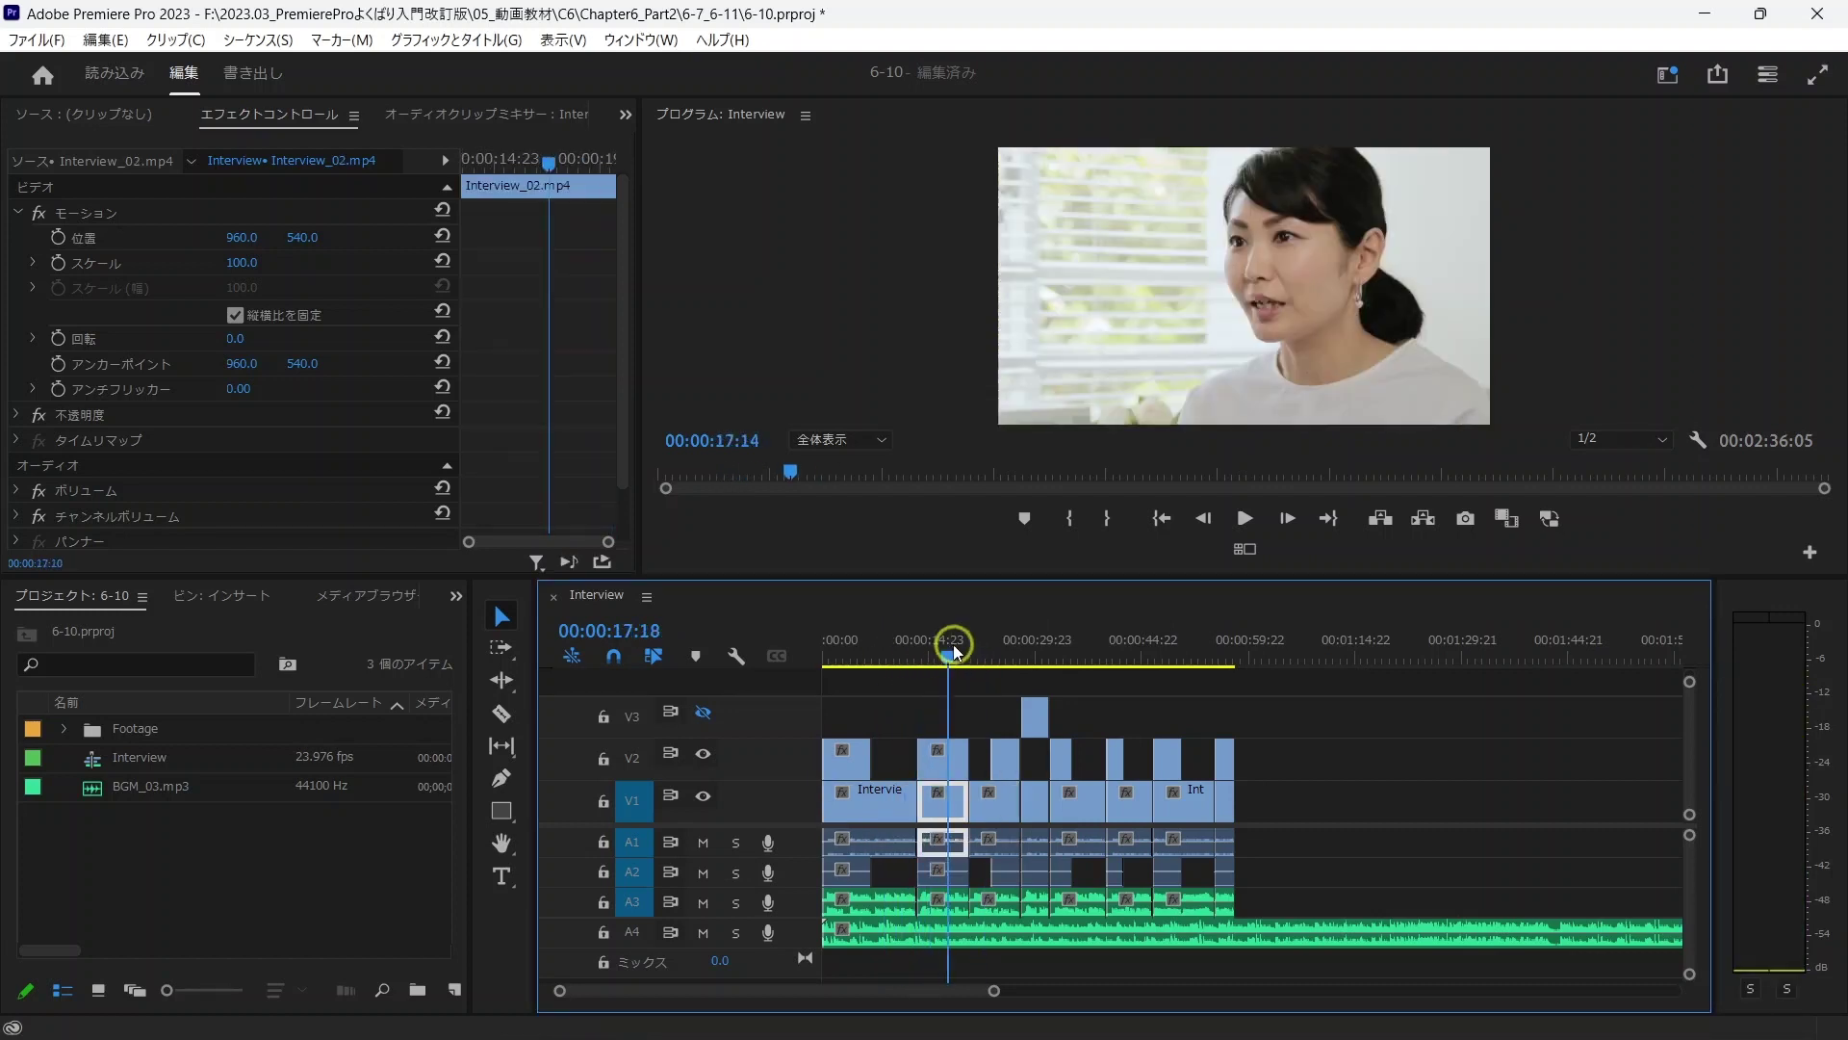
pyautogui.click(974, 652)
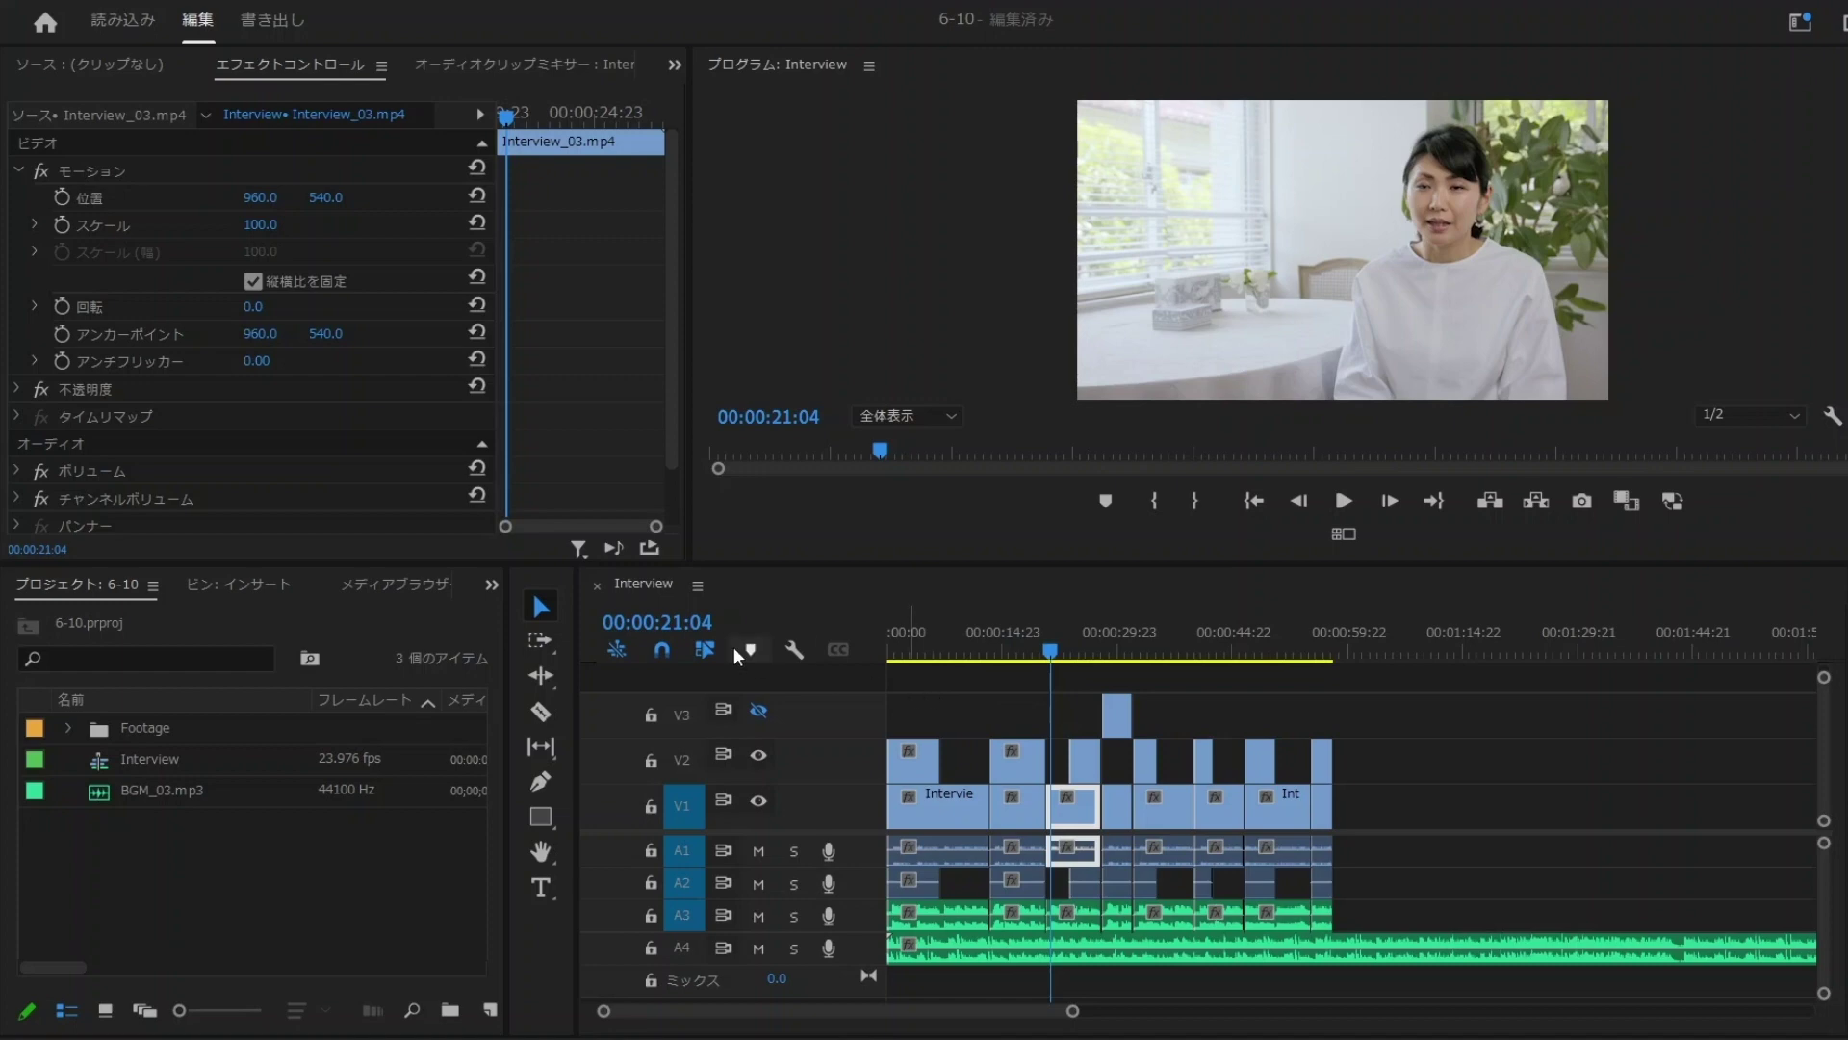
# - Enter the timecode 00:00:05:00 in the current-time display to move the playhead there
pyautogui.click(690, 628)
pyautogui.write('500')
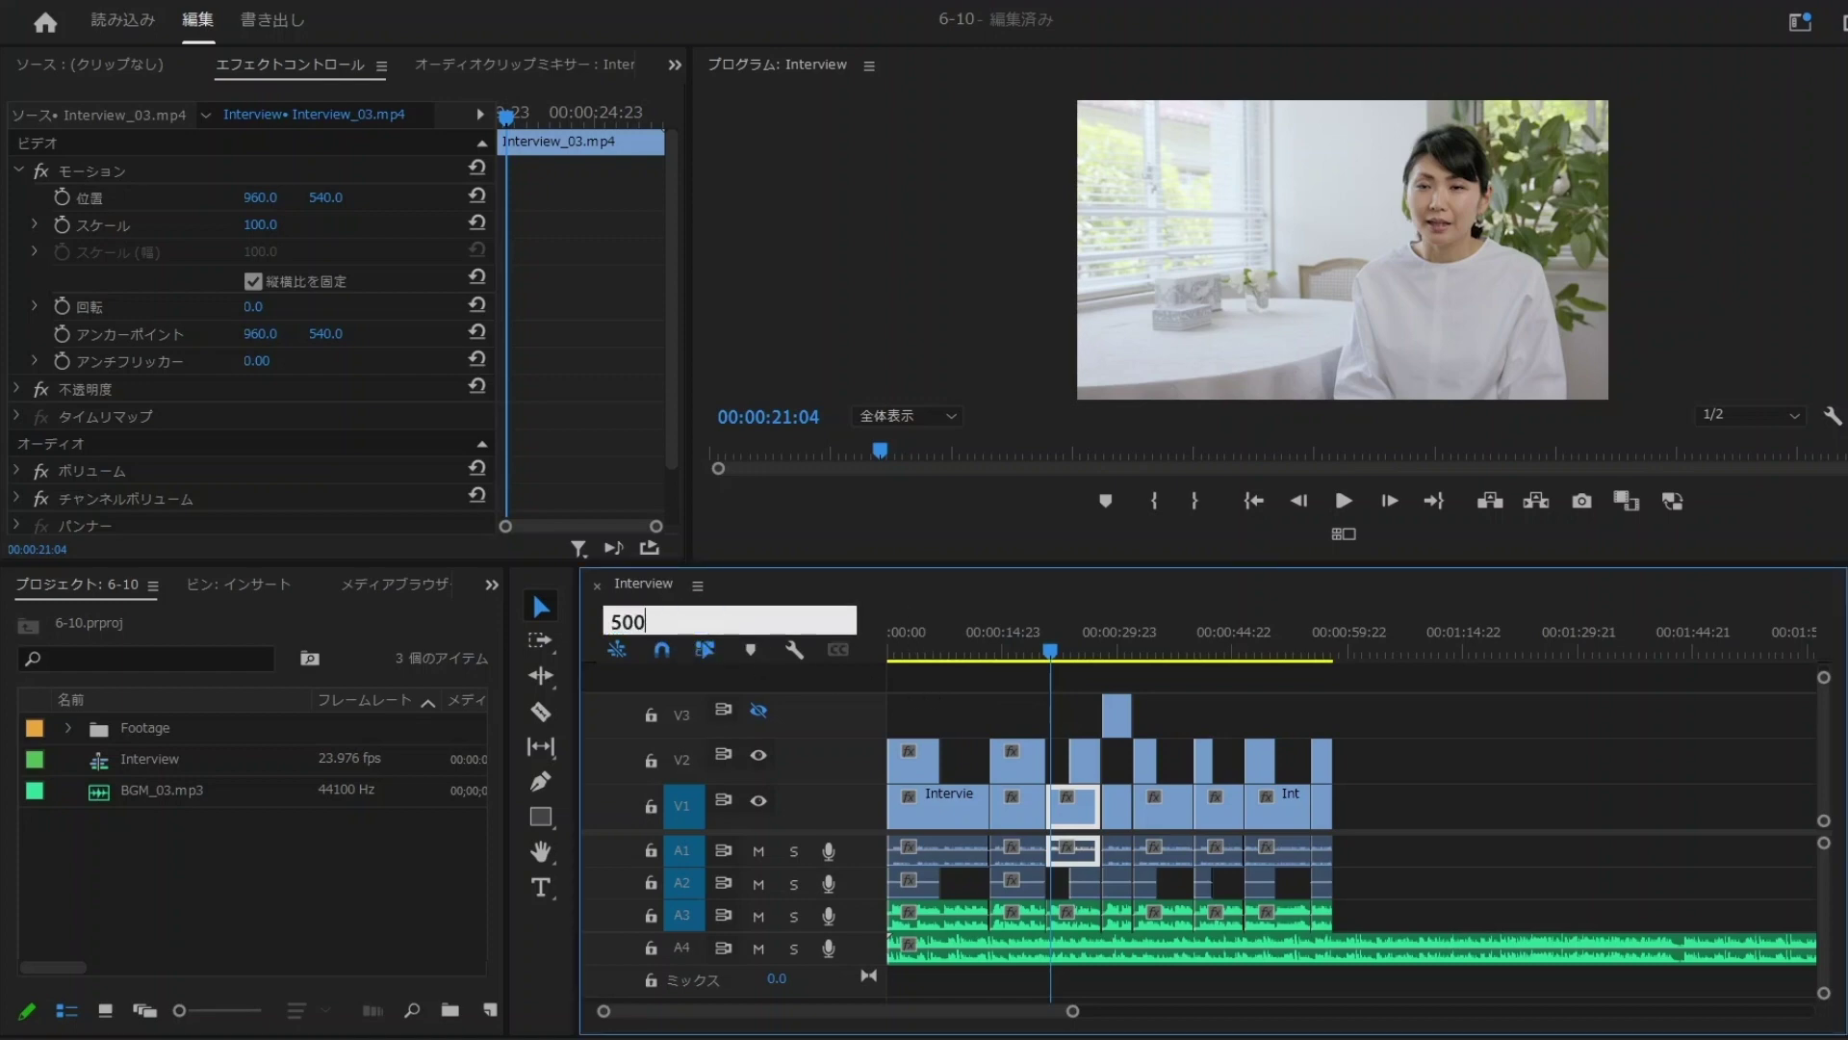
pyautogui.press('Return')
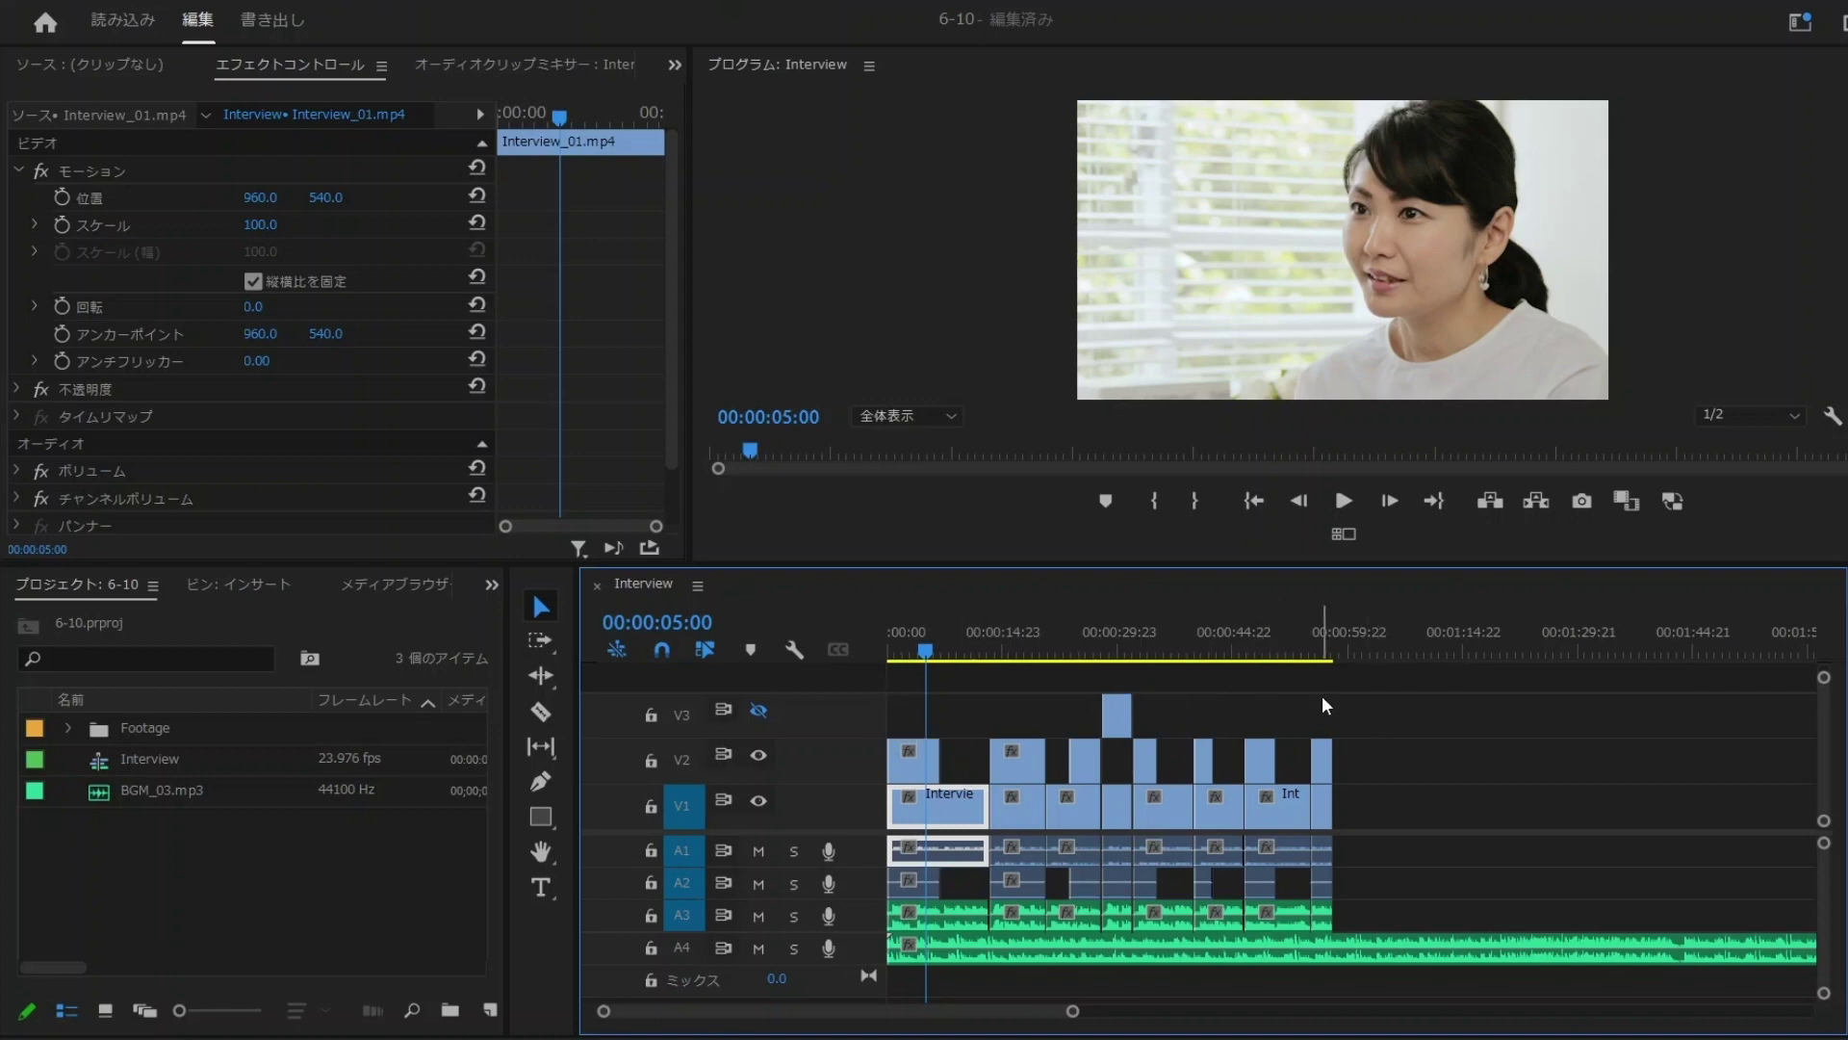
# - Move all interview and B-roll clips on V1–V3 and A1–A3 to start at 00:00:05:00
pyautogui.moveTo(1379, 706); pyautogui.dragTo(956, 865)
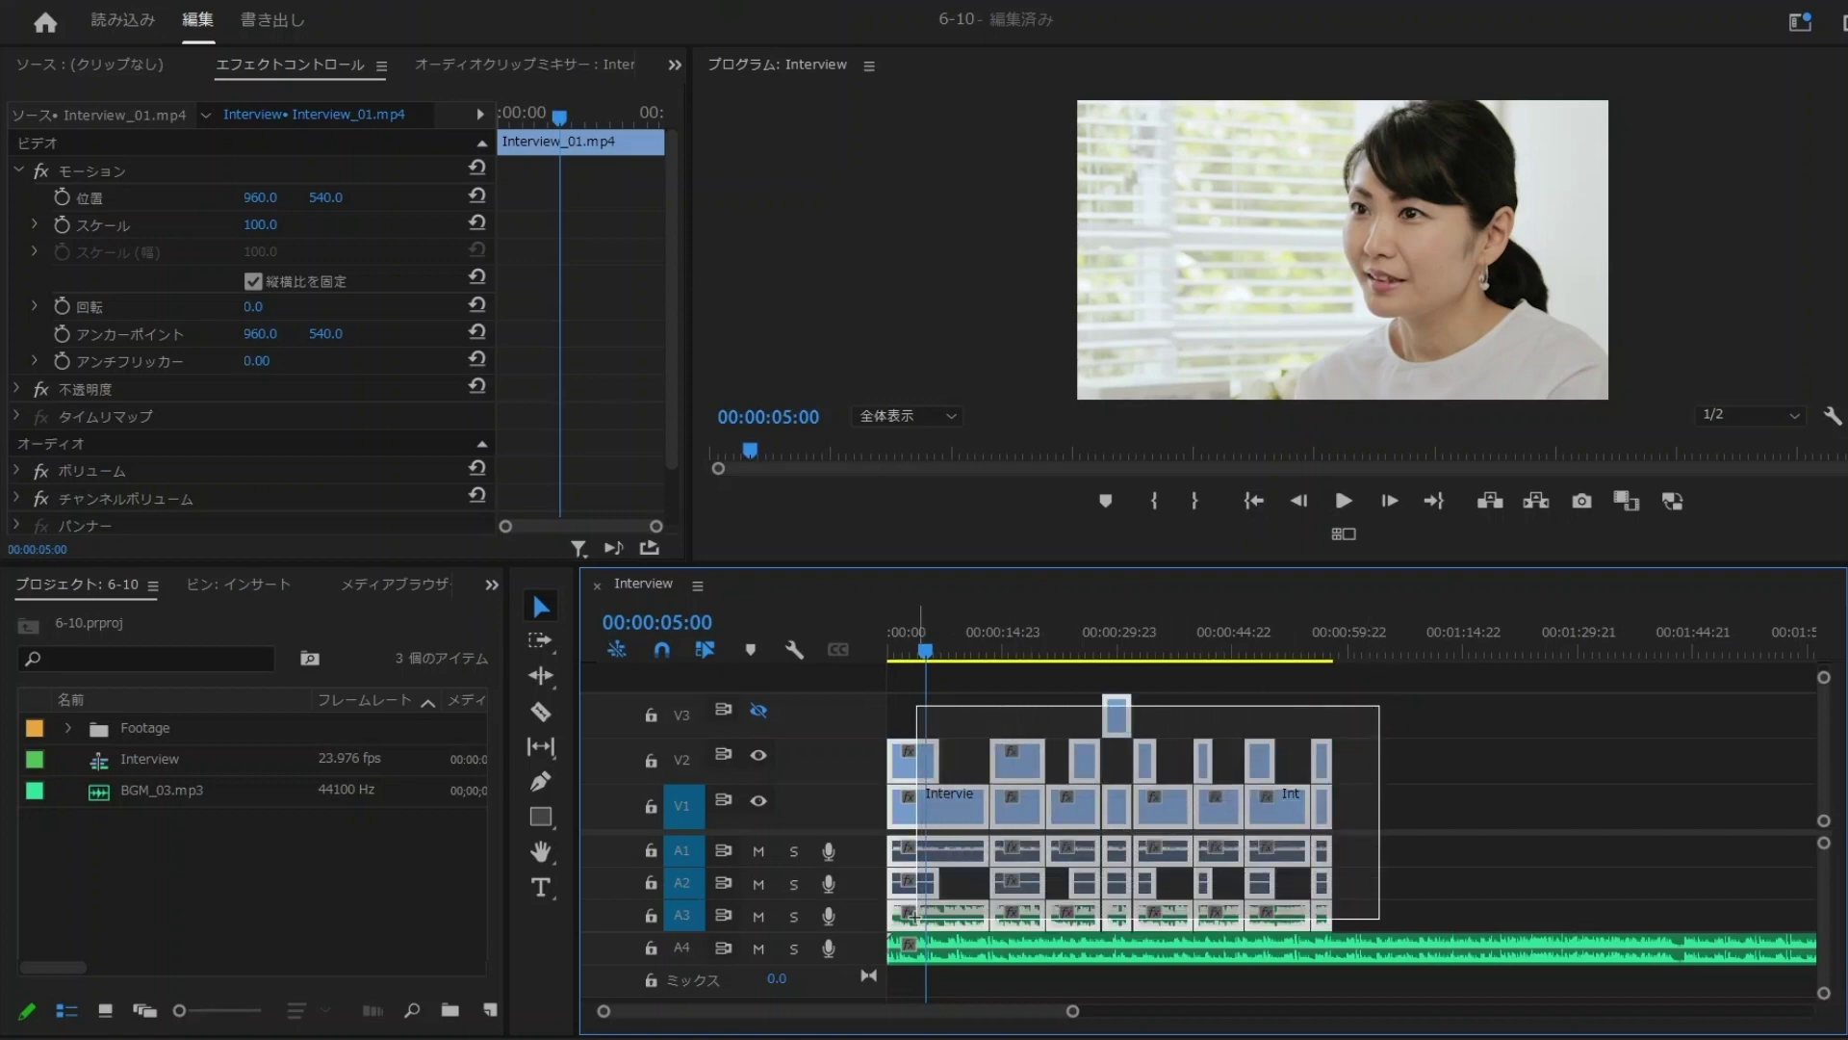
pyautogui.moveTo(956, 866)
pyautogui.mouseDown()
pyautogui.moveTo(941, 832)
pyautogui.moveTo(988, 807)
pyautogui.mouseUp()
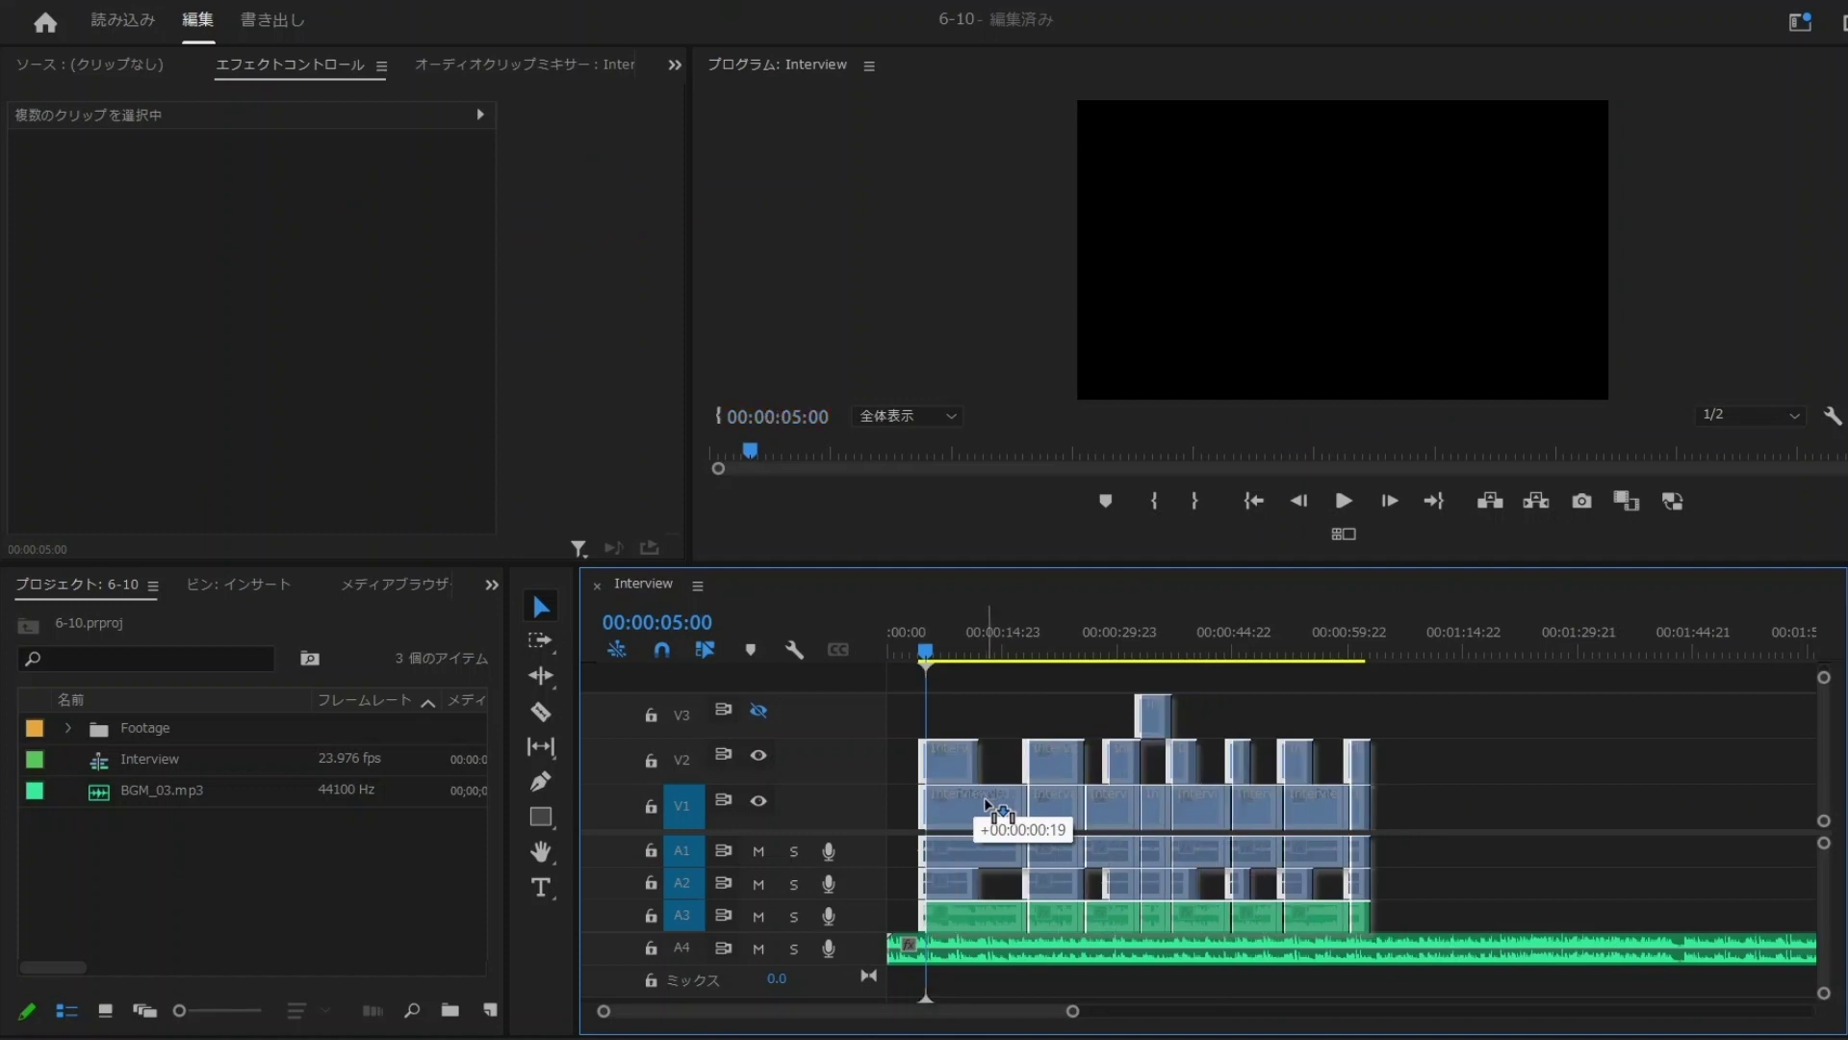
pyautogui.moveTo(989, 807); pyautogui.dragTo(988, 807)
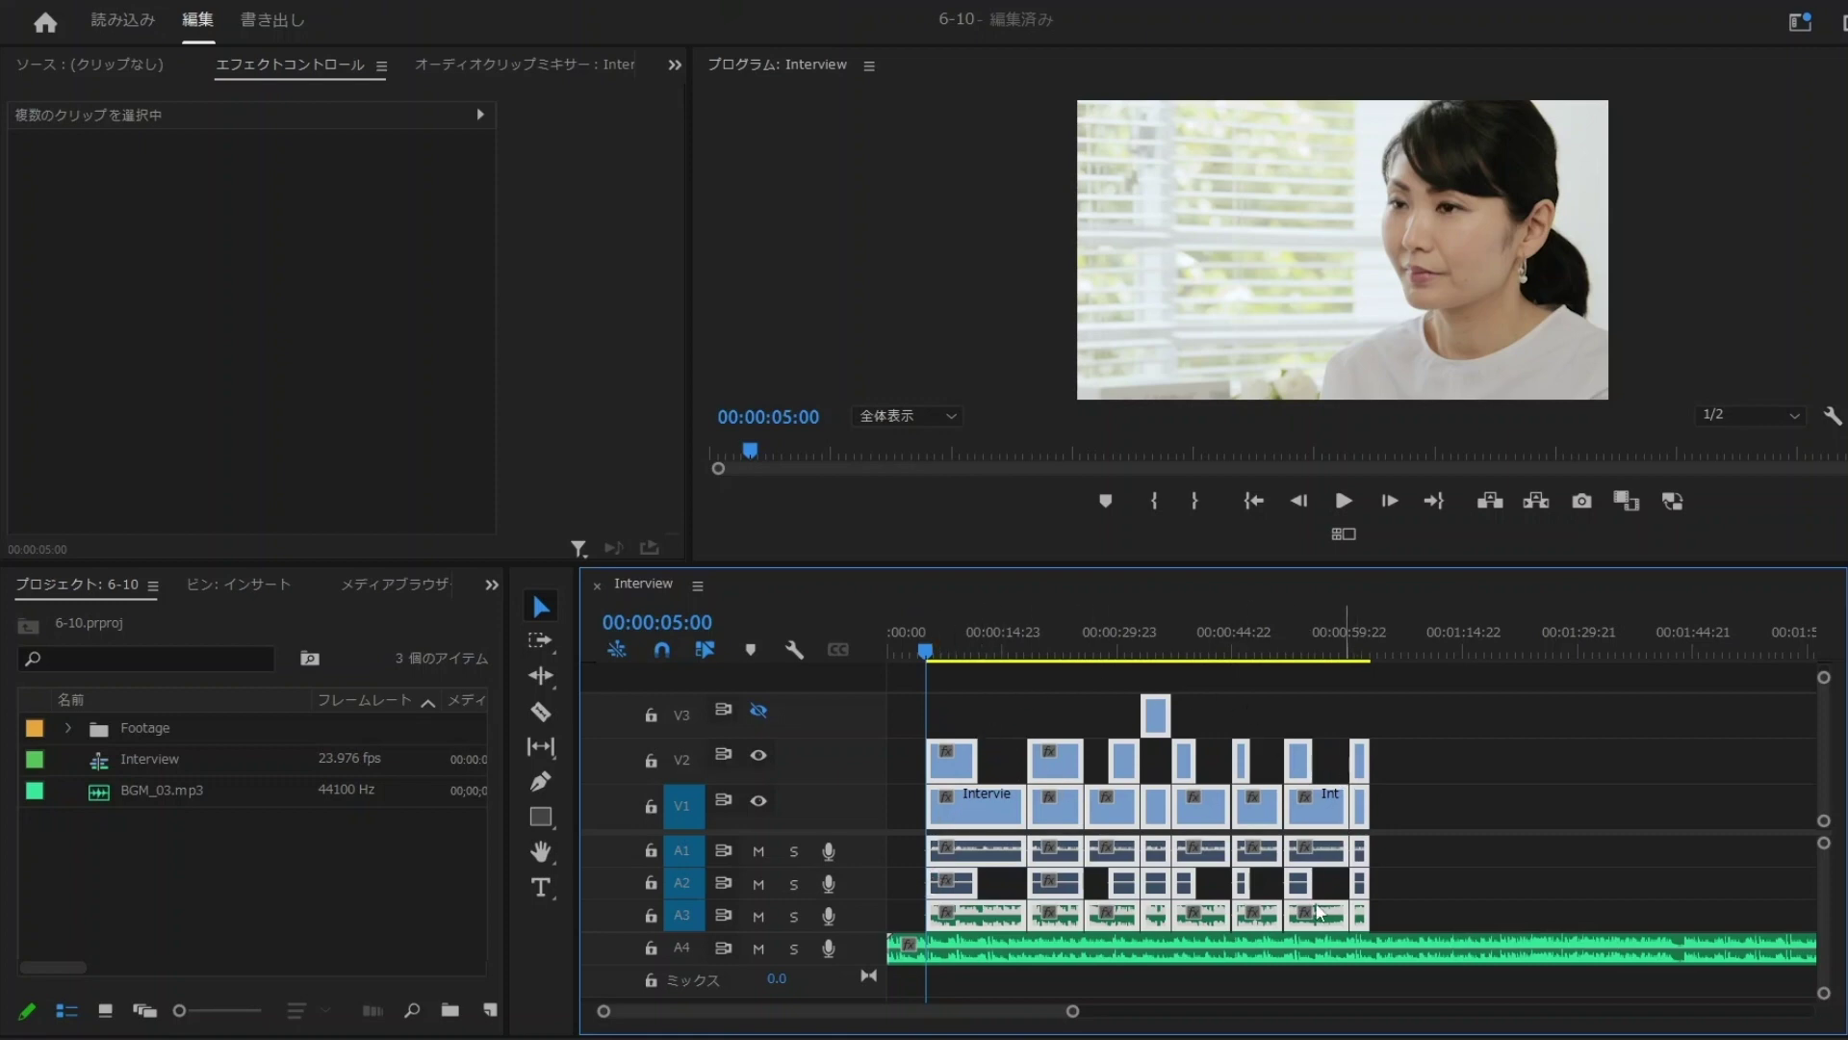
# - Reselect the clips, clear the selection, and select the BGM_03 music clip on A4
pyautogui.moveTo(1440, 717); pyautogui.dragTo(930, 917)
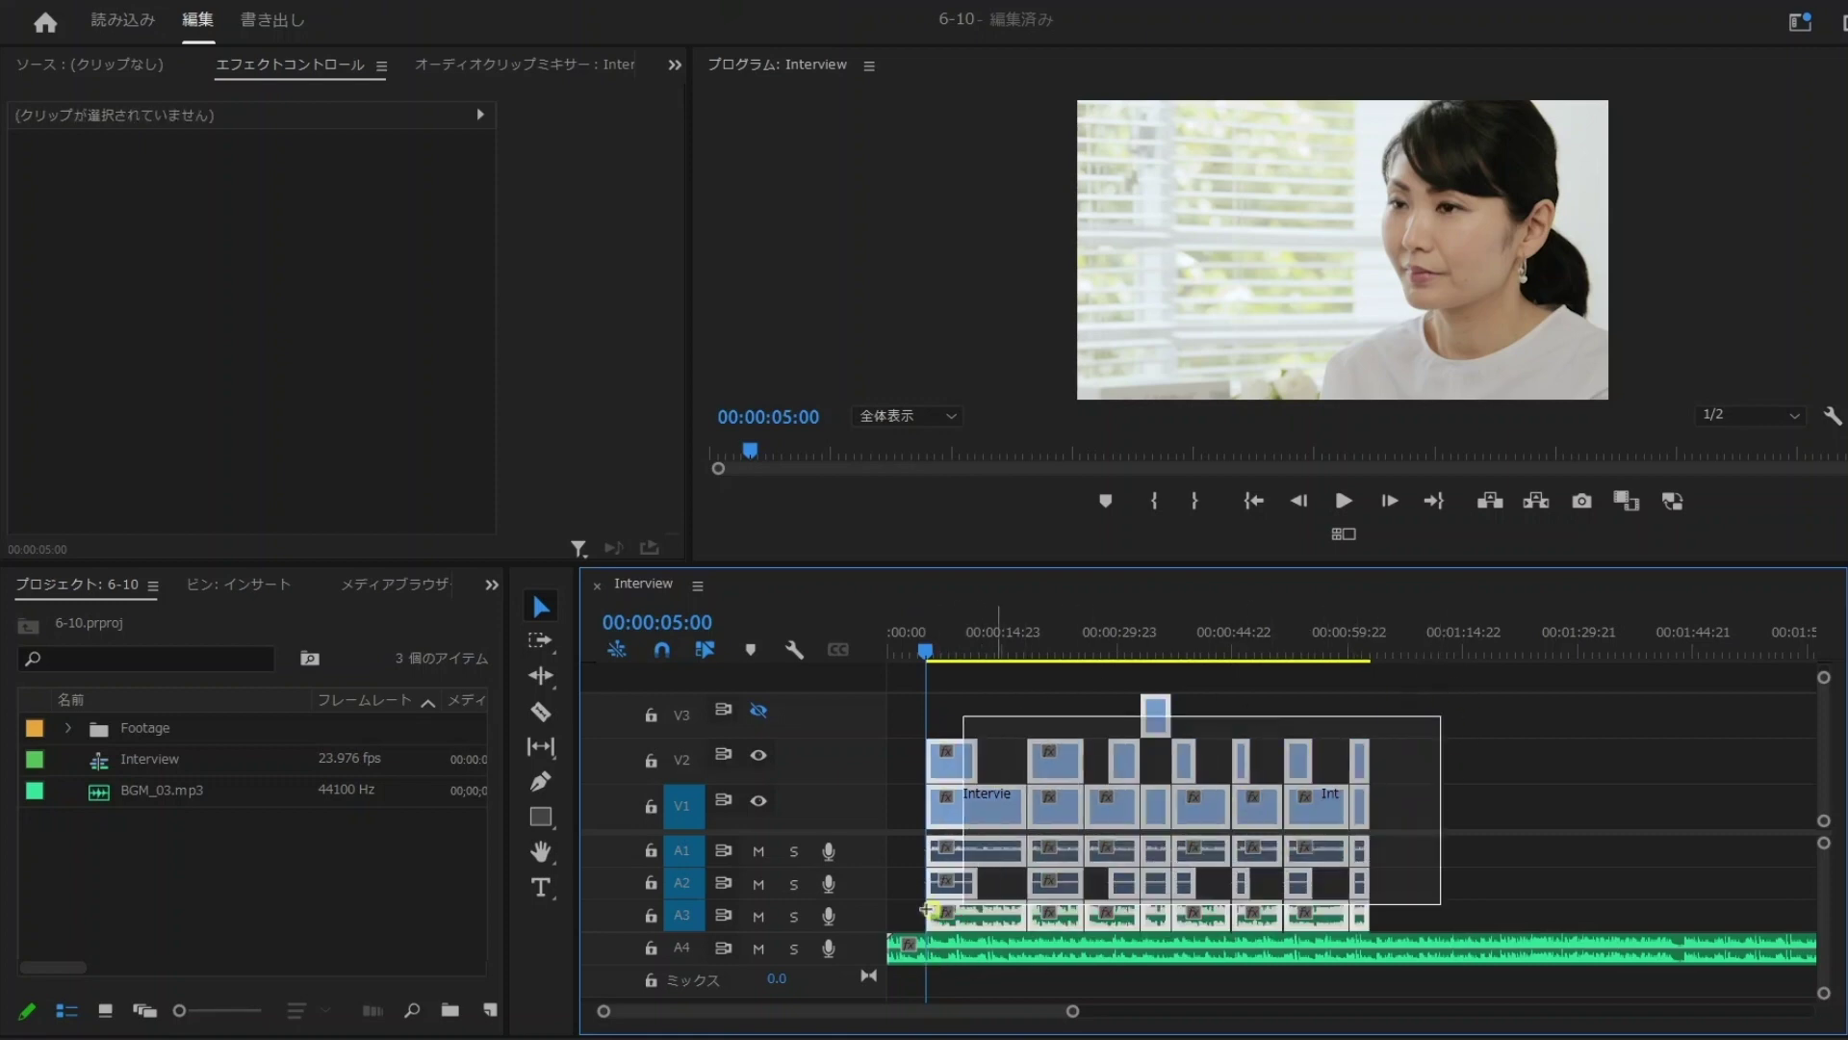
pyautogui.click(1560, 750)
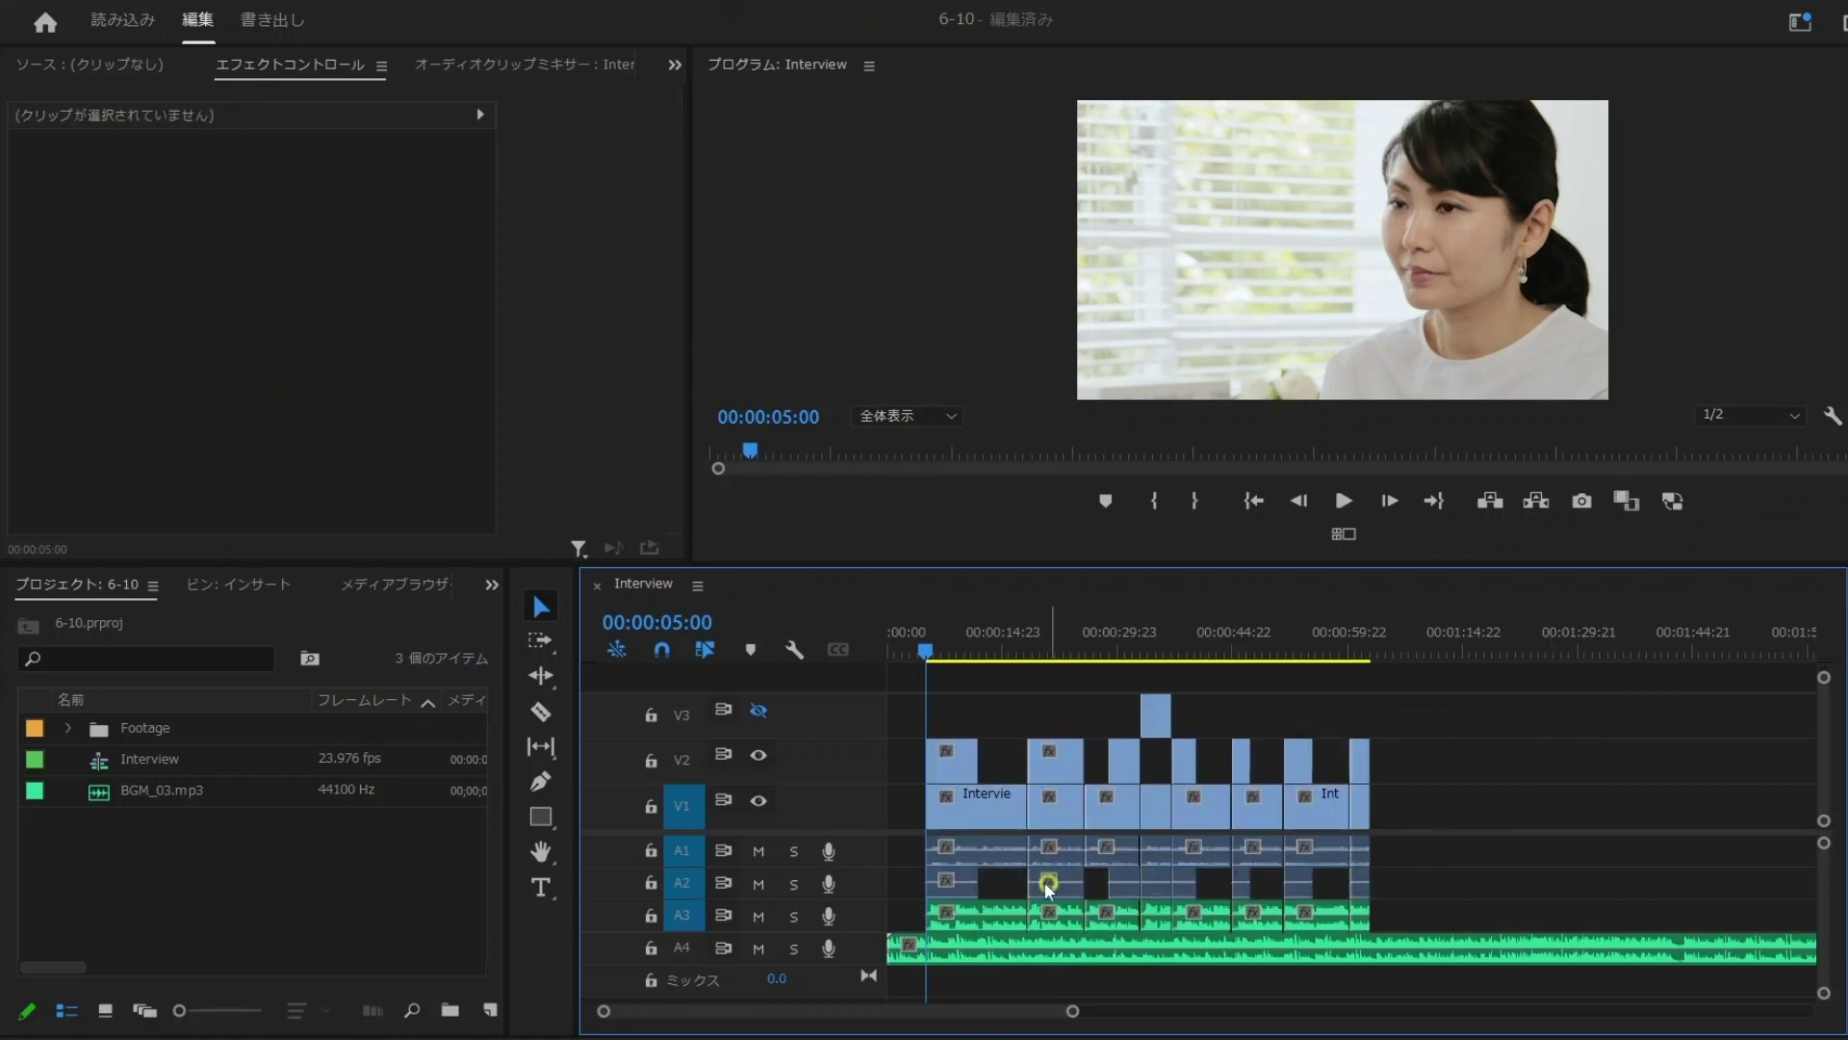
pyautogui.click(977, 949)
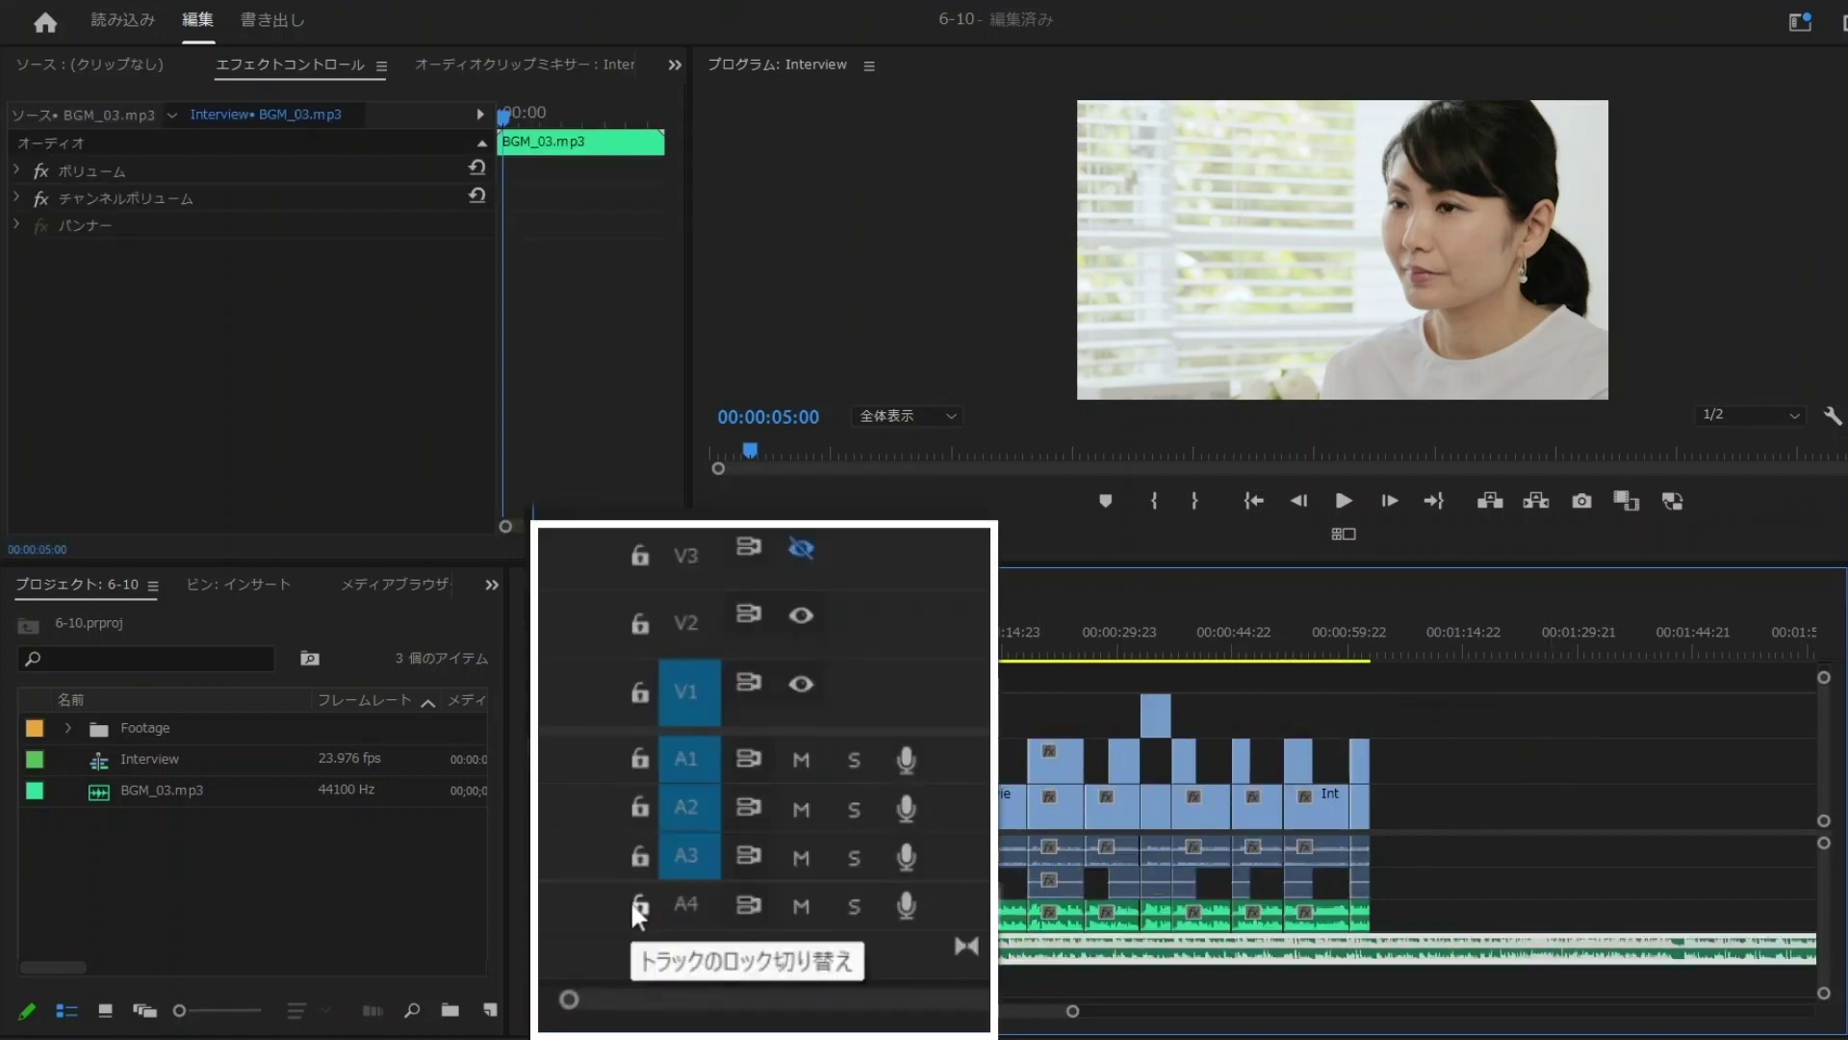
pyautogui.click(639, 907)
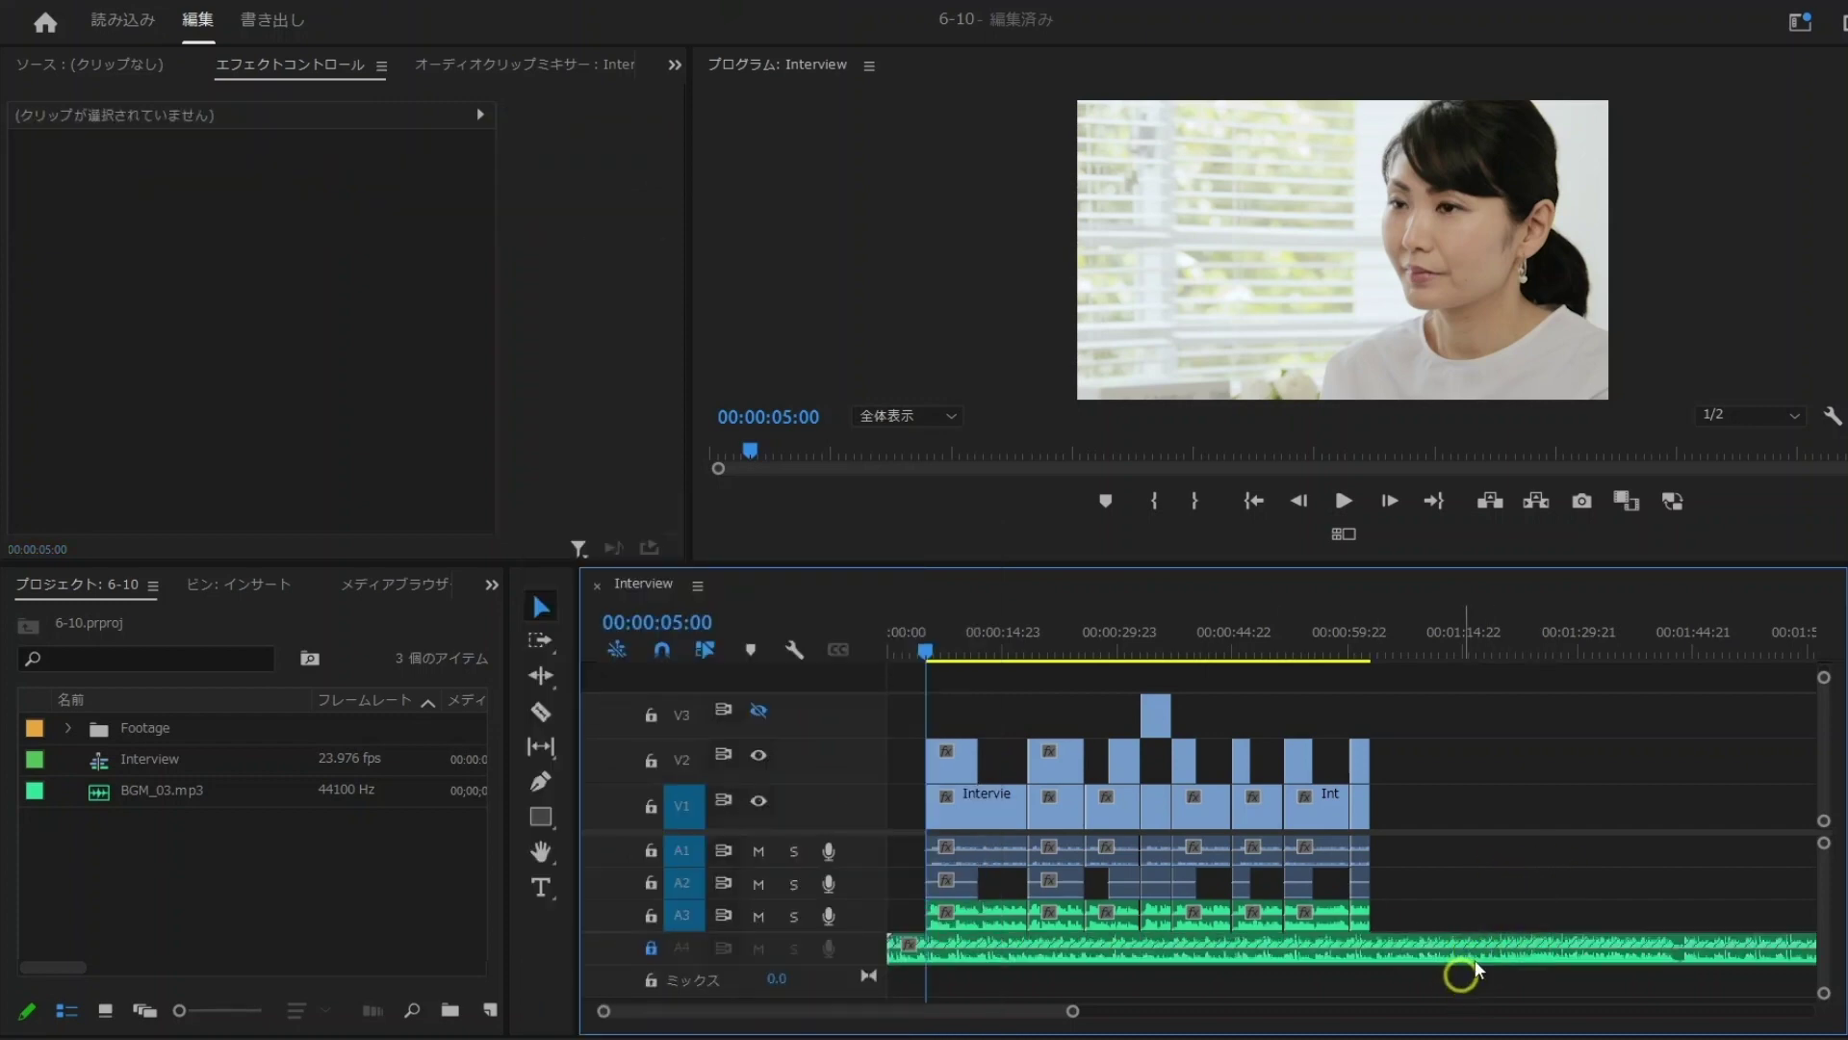
pyautogui.moveTo(1487, 731); pyautogui.dragTo(871, 967)
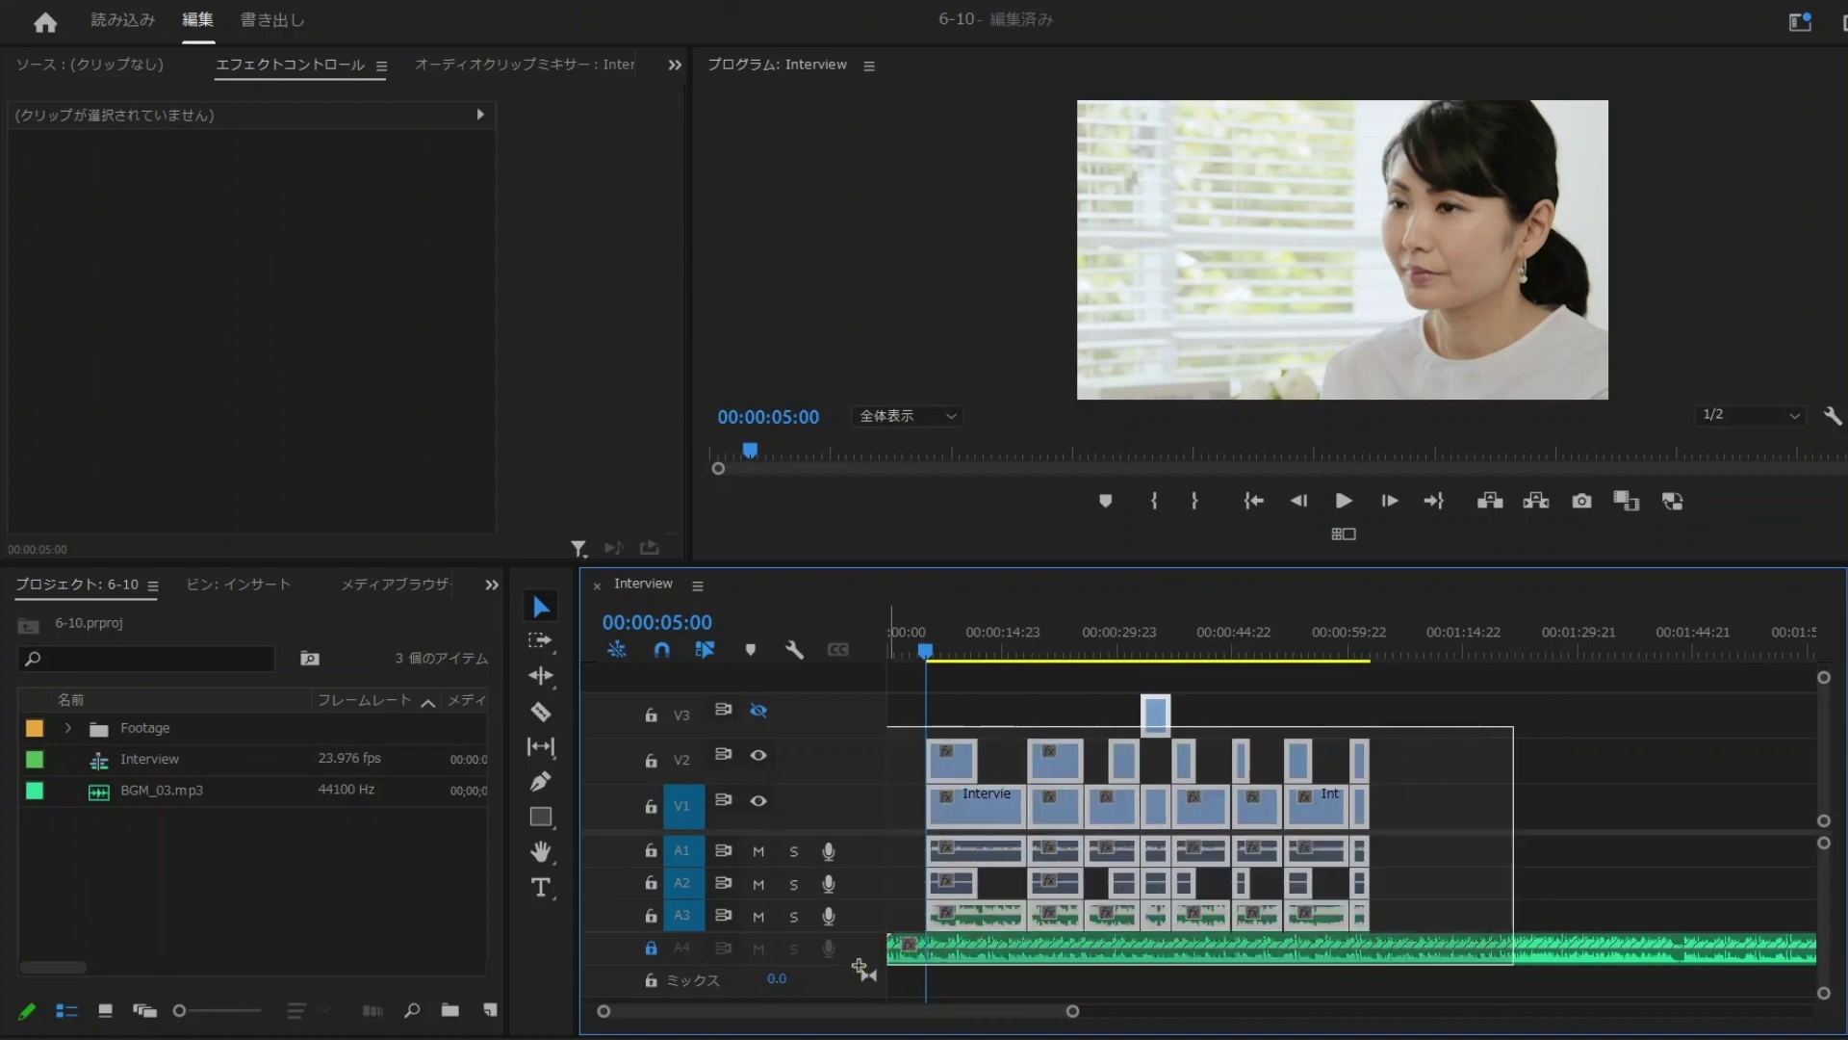
pyautogui.moveTo(990, 809); pyautogui.dragTo(1059, 819)
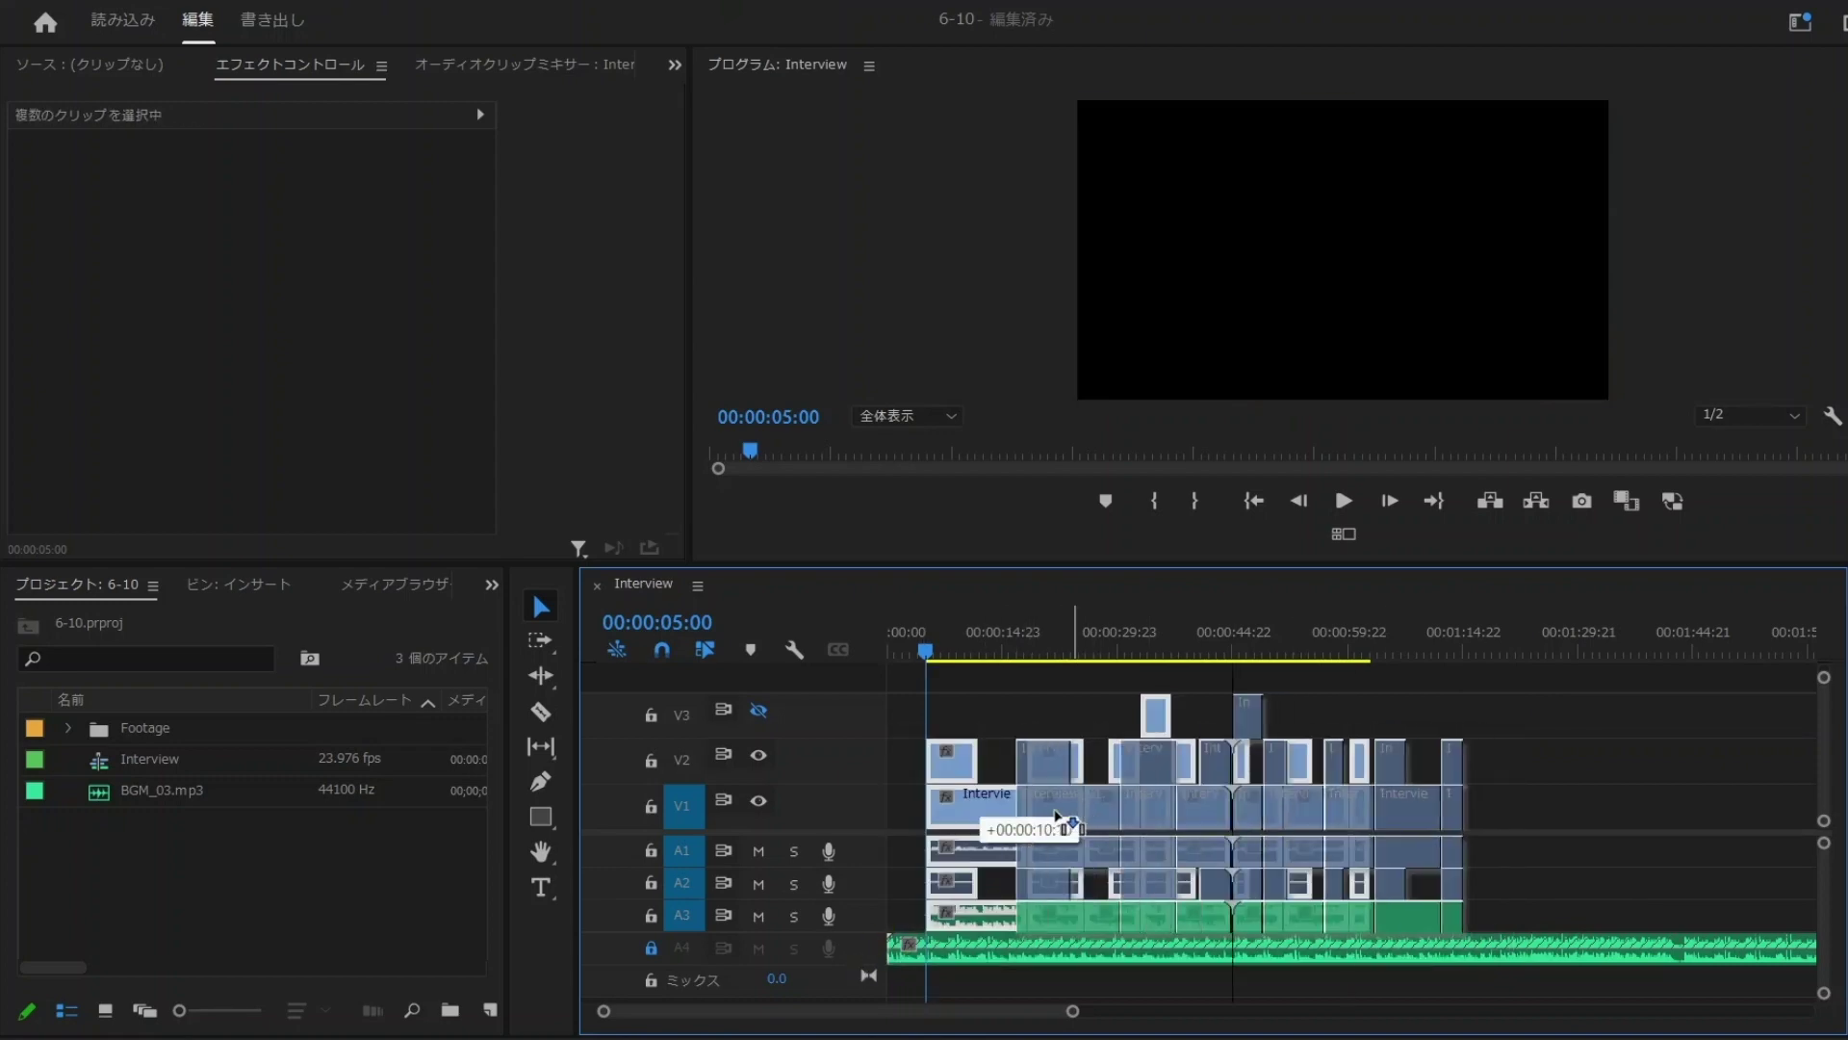
pyautogui.hotkey('ctrl', 'z')
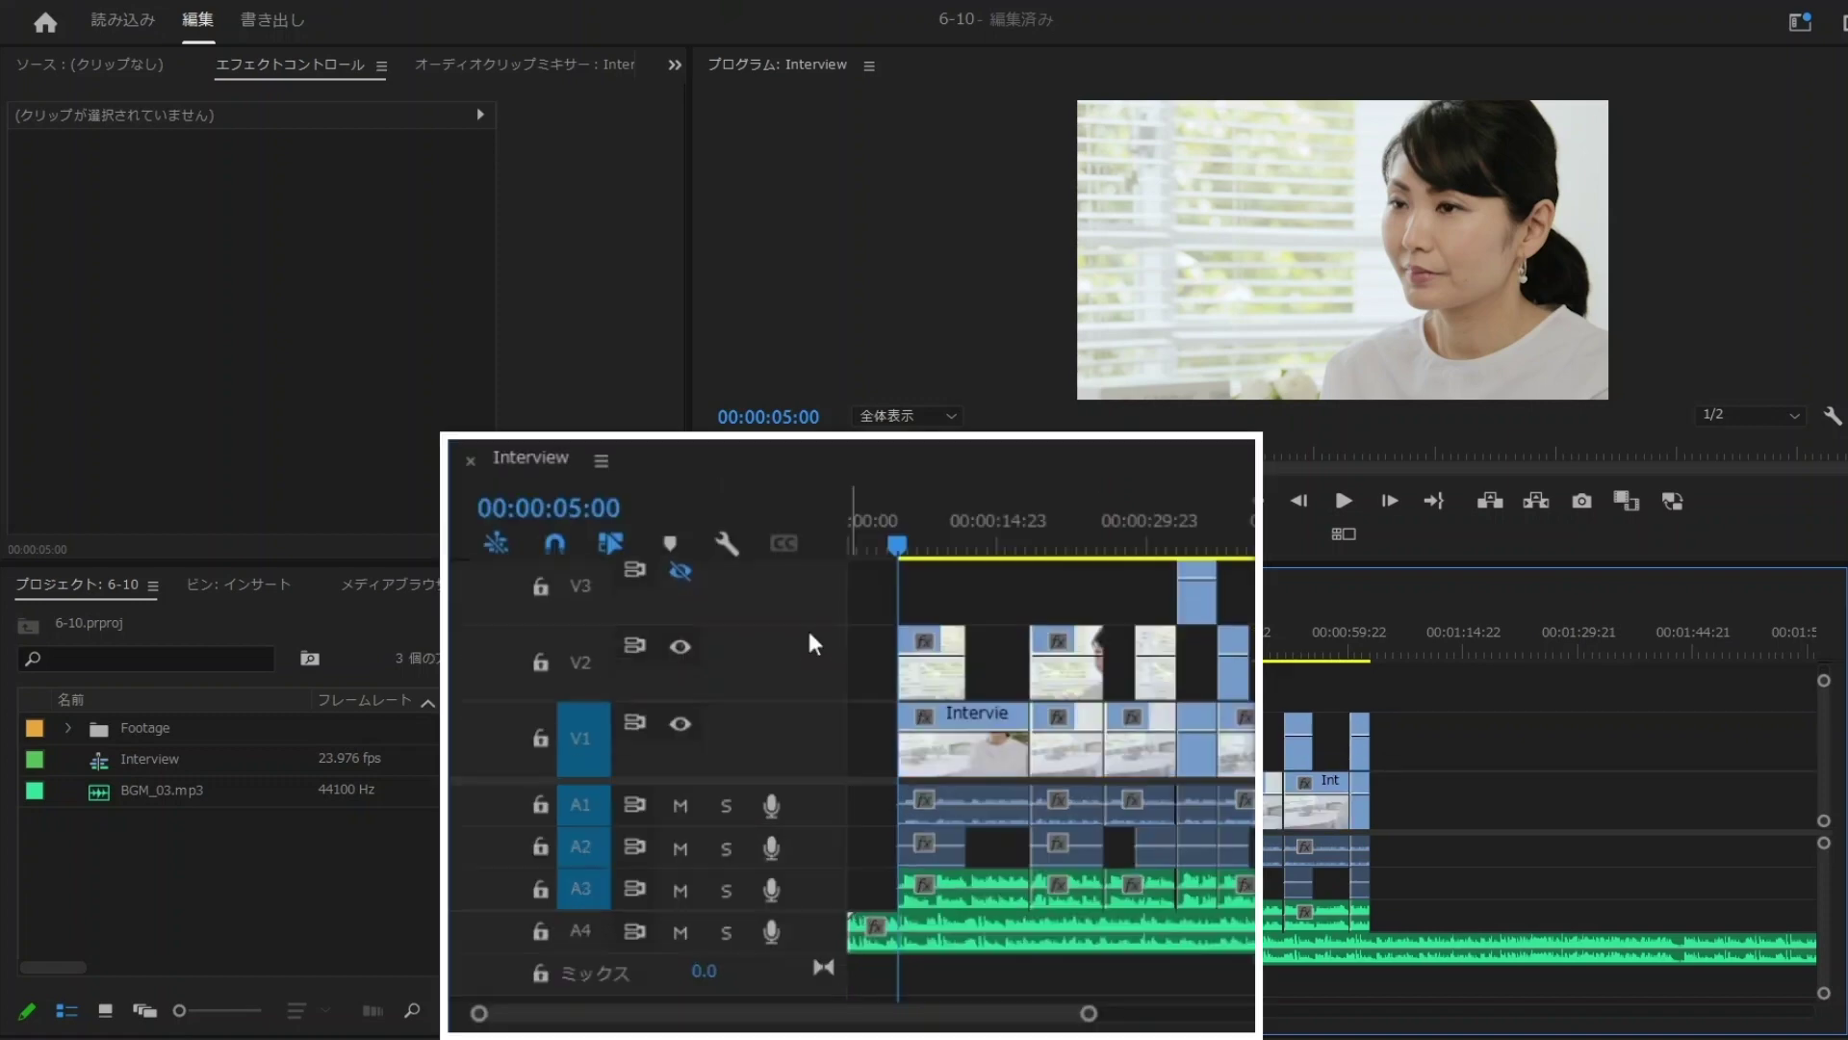
# - Add one video track (V4) and one audio track, pushing BGM_03 down to A5
pyautogui.rightClick(788, 685)
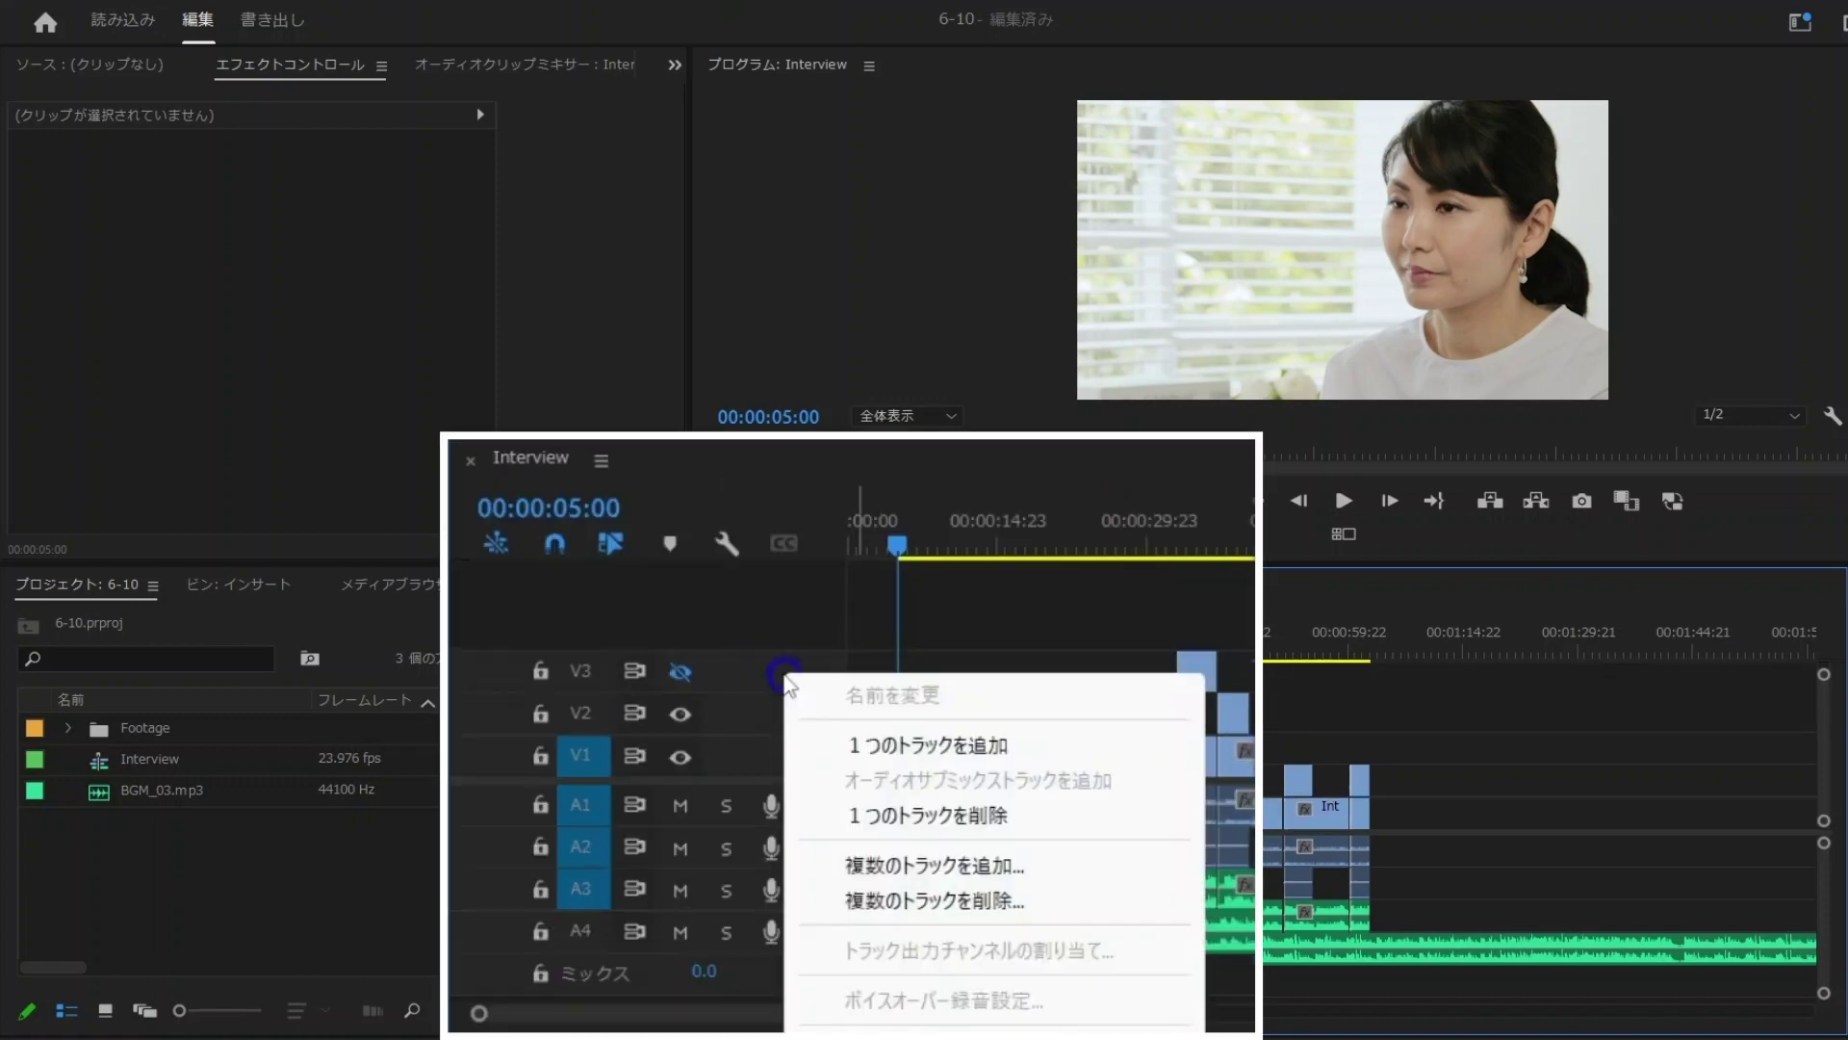
pyautogui.click(871, 746)
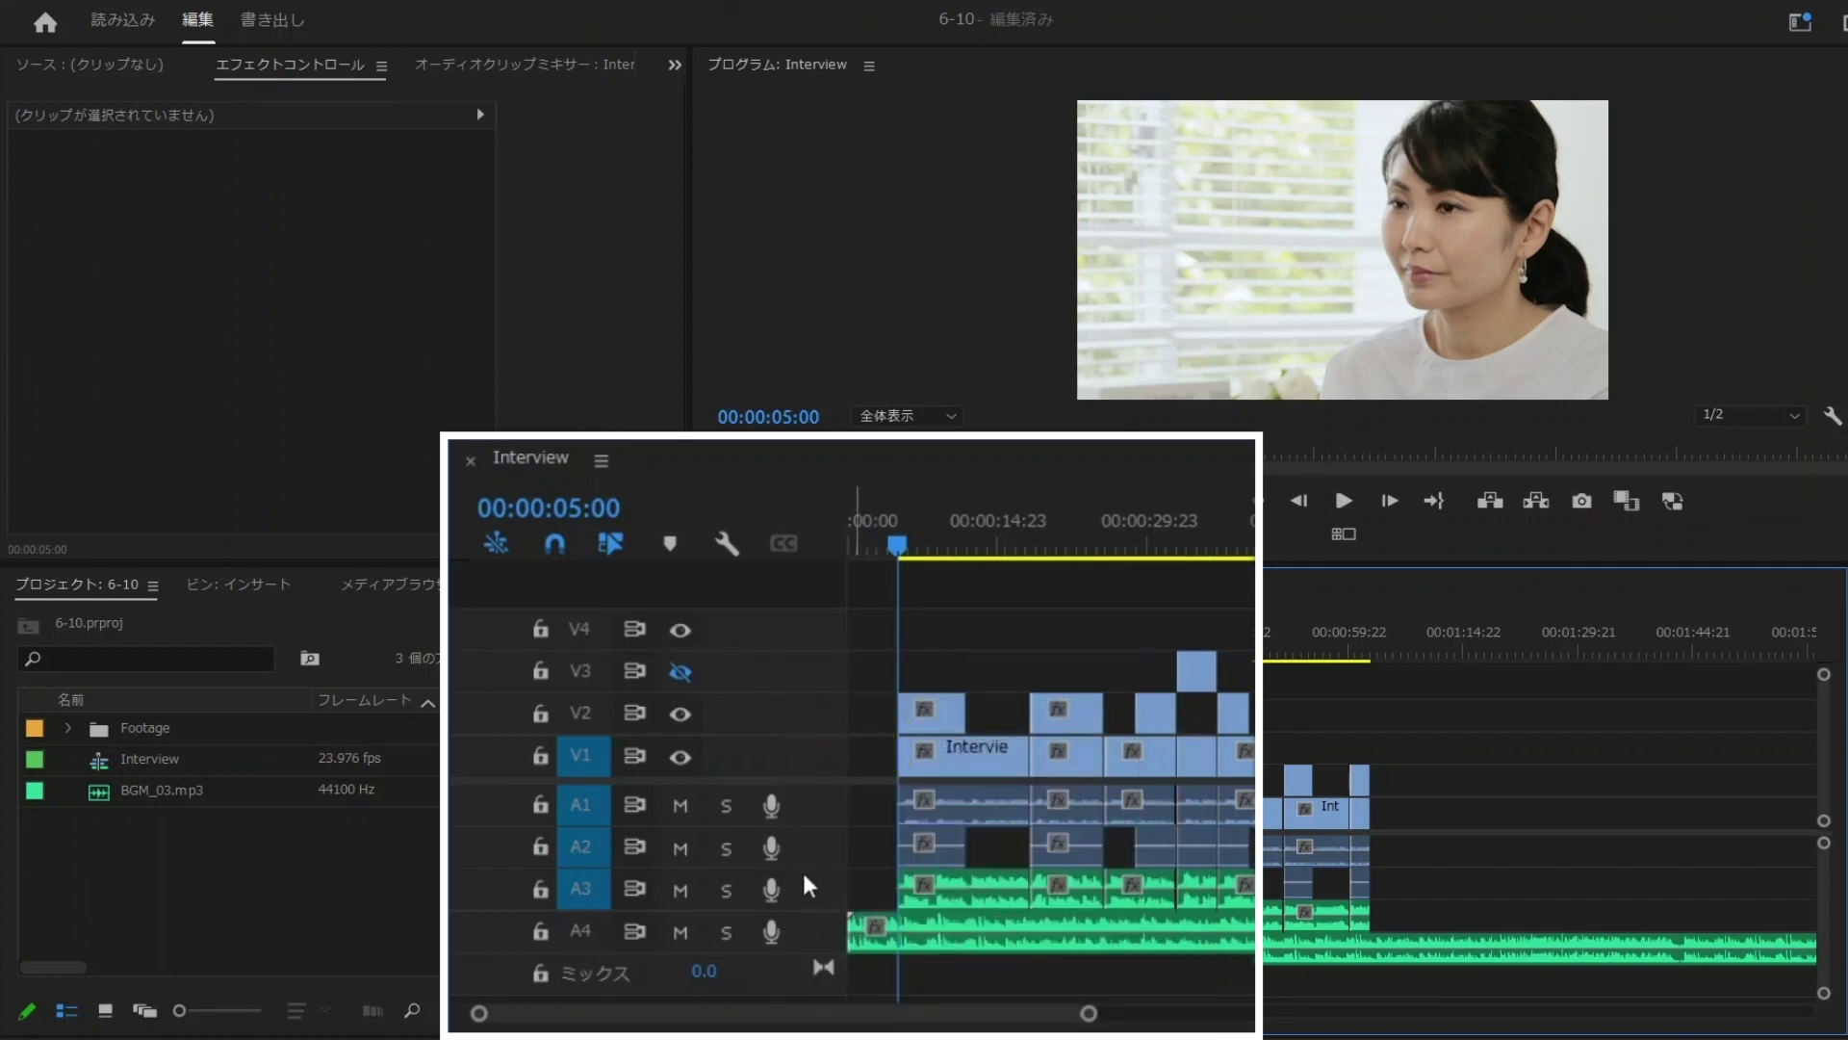
pyautogui.rightClick(809, 897)
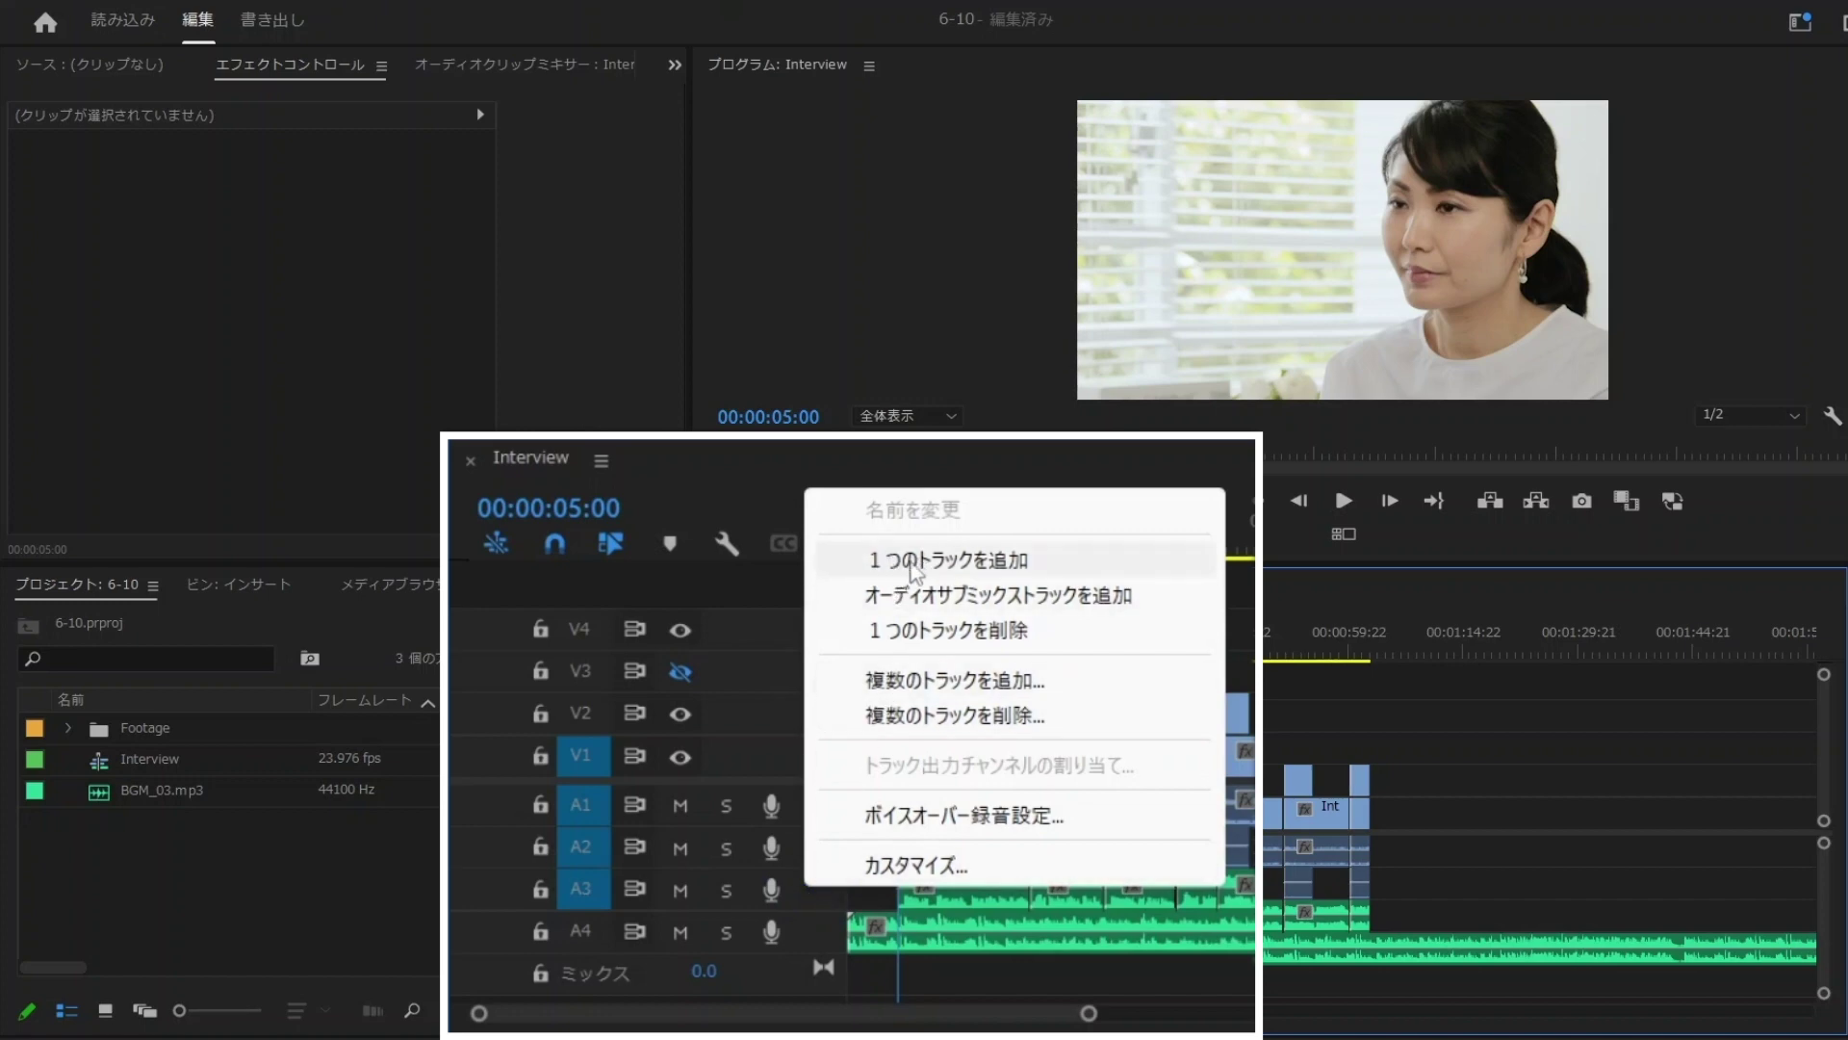
pyautogui.click(913, 563)
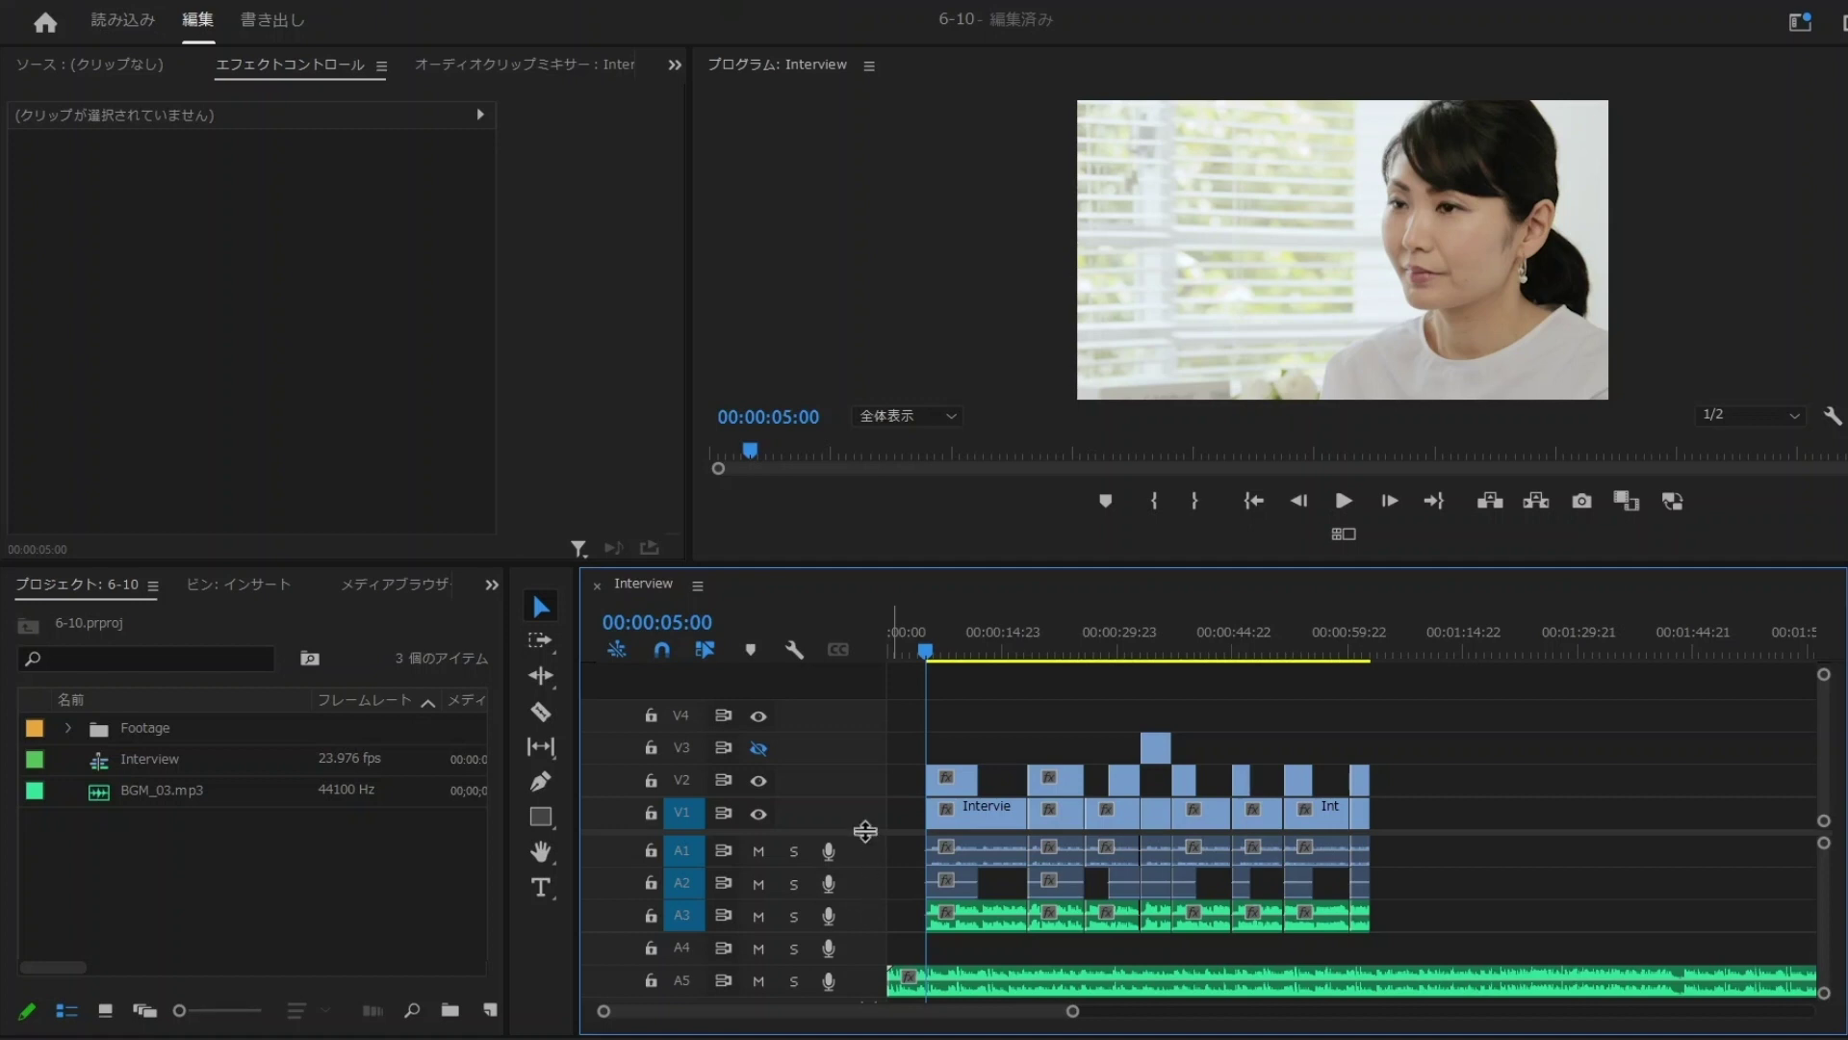
# - Raise the video/audio divider so all audio tracks show, then select and deselect BGM_03 on A5
pyautogui.moveTo(867, 834); pyautogui.dragTo(867, 813)
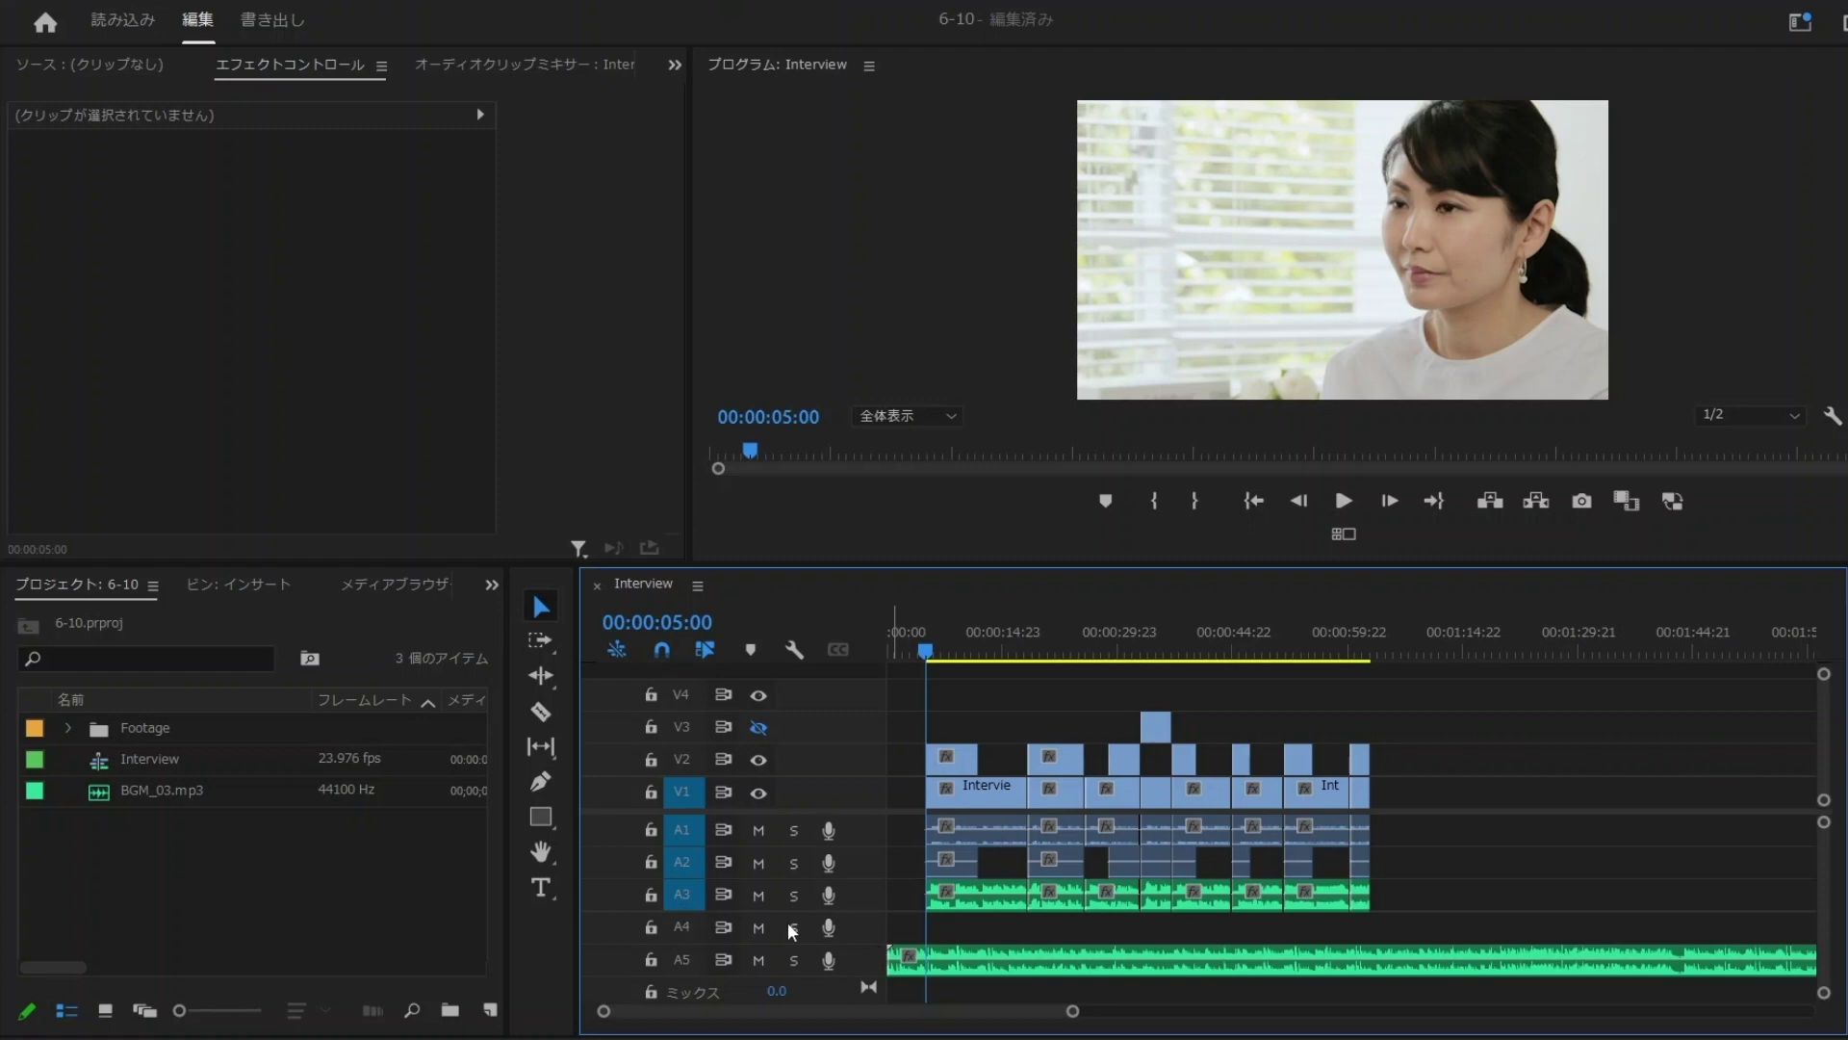
pyautogui.click(920, 960)
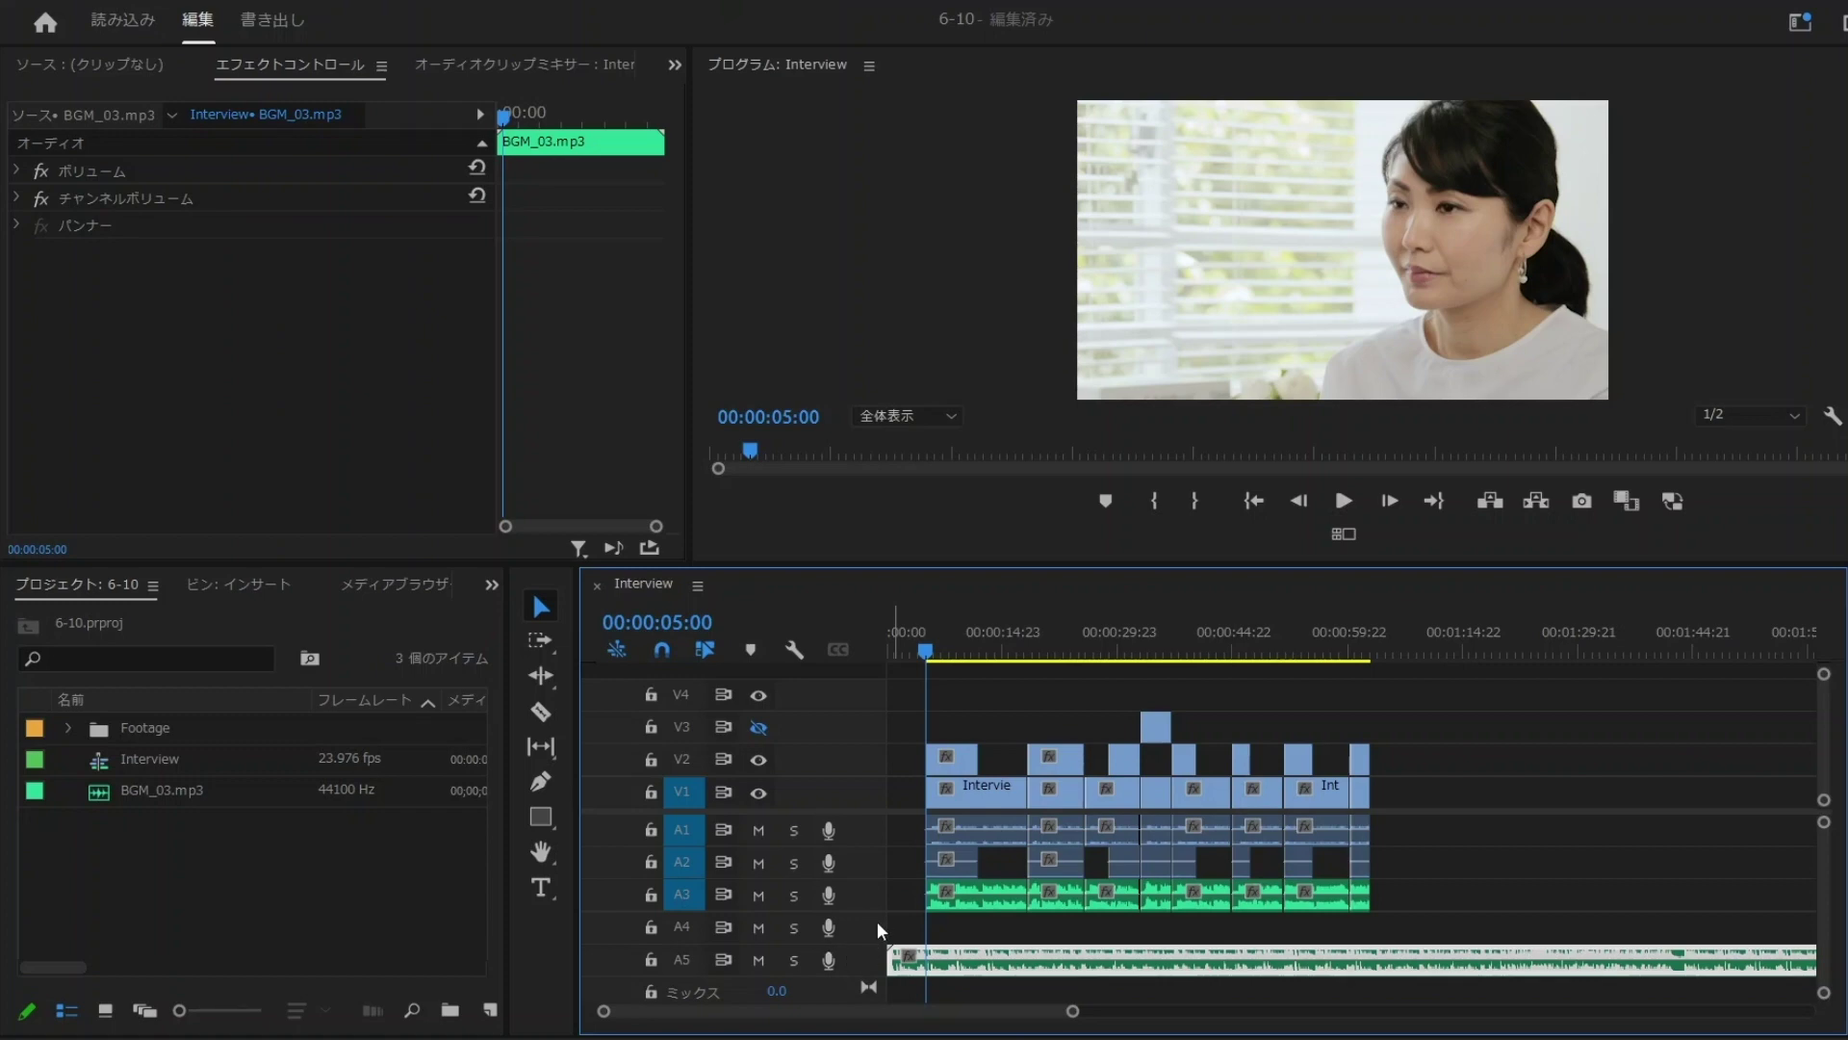
pyautogui.click(907, 932)
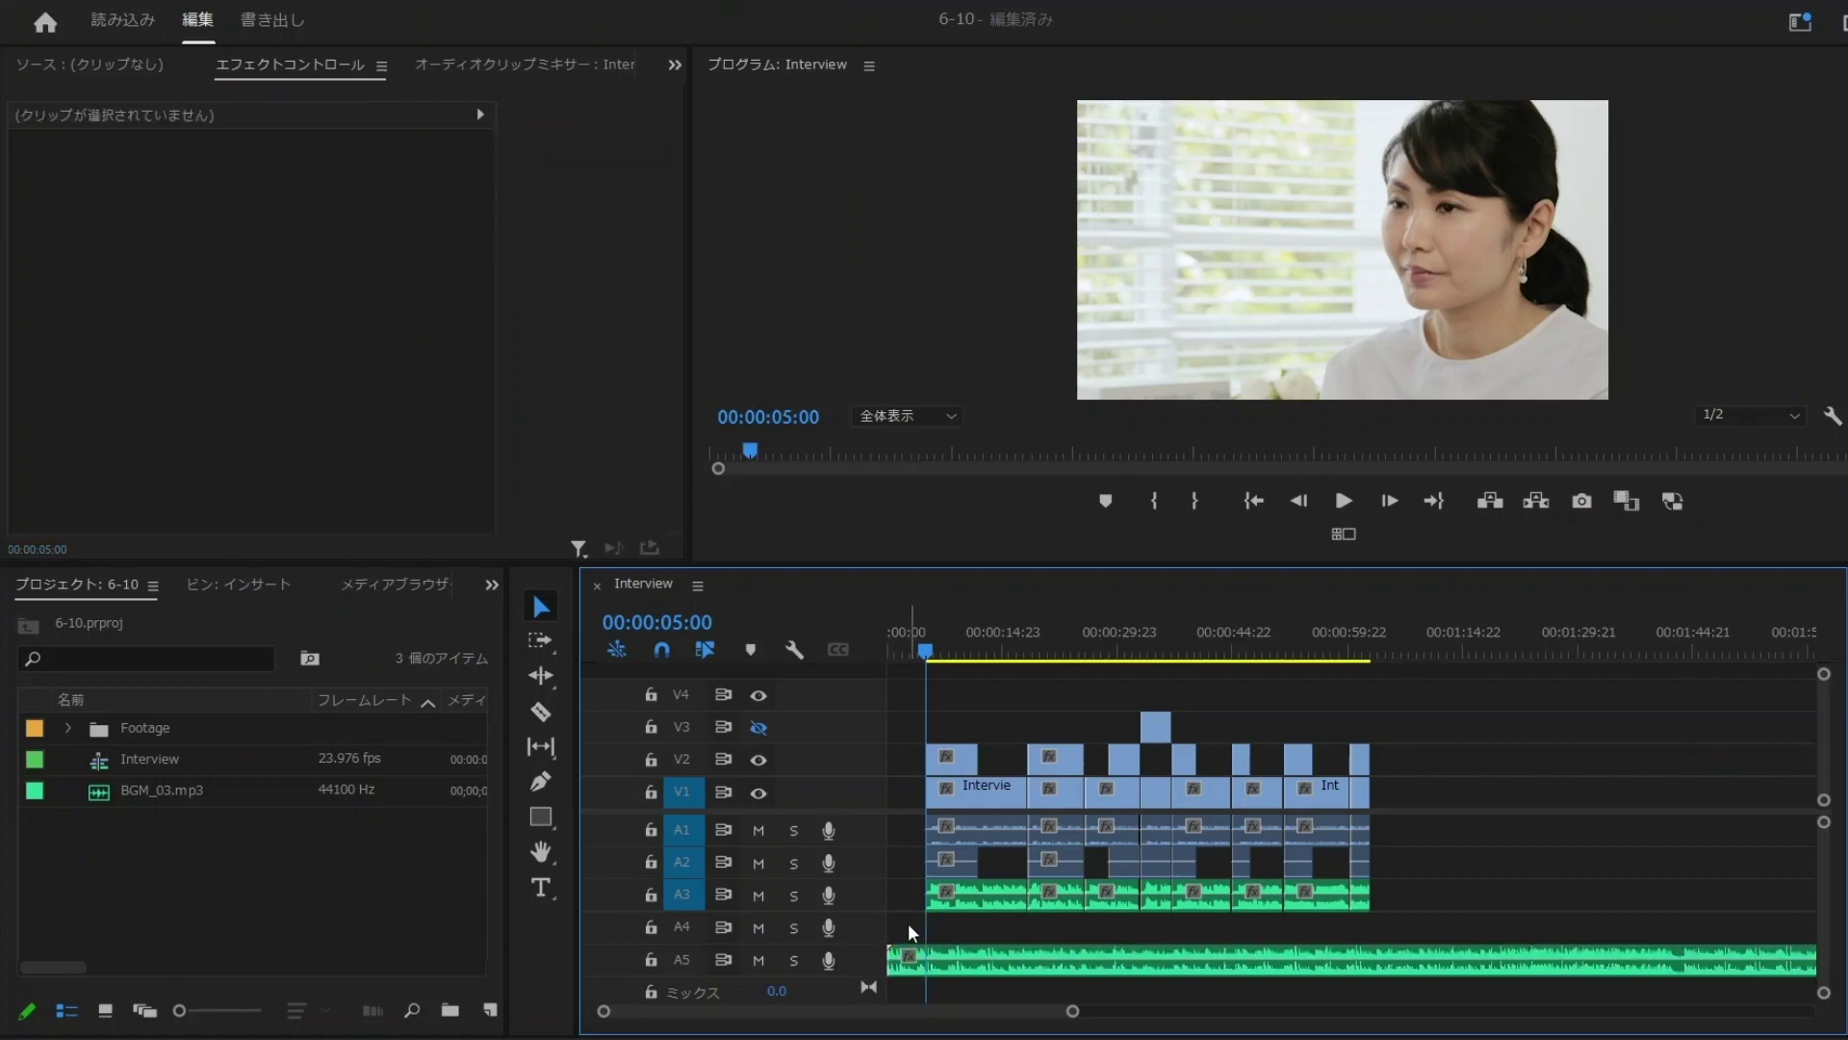
pyautogui.click(913, 958)
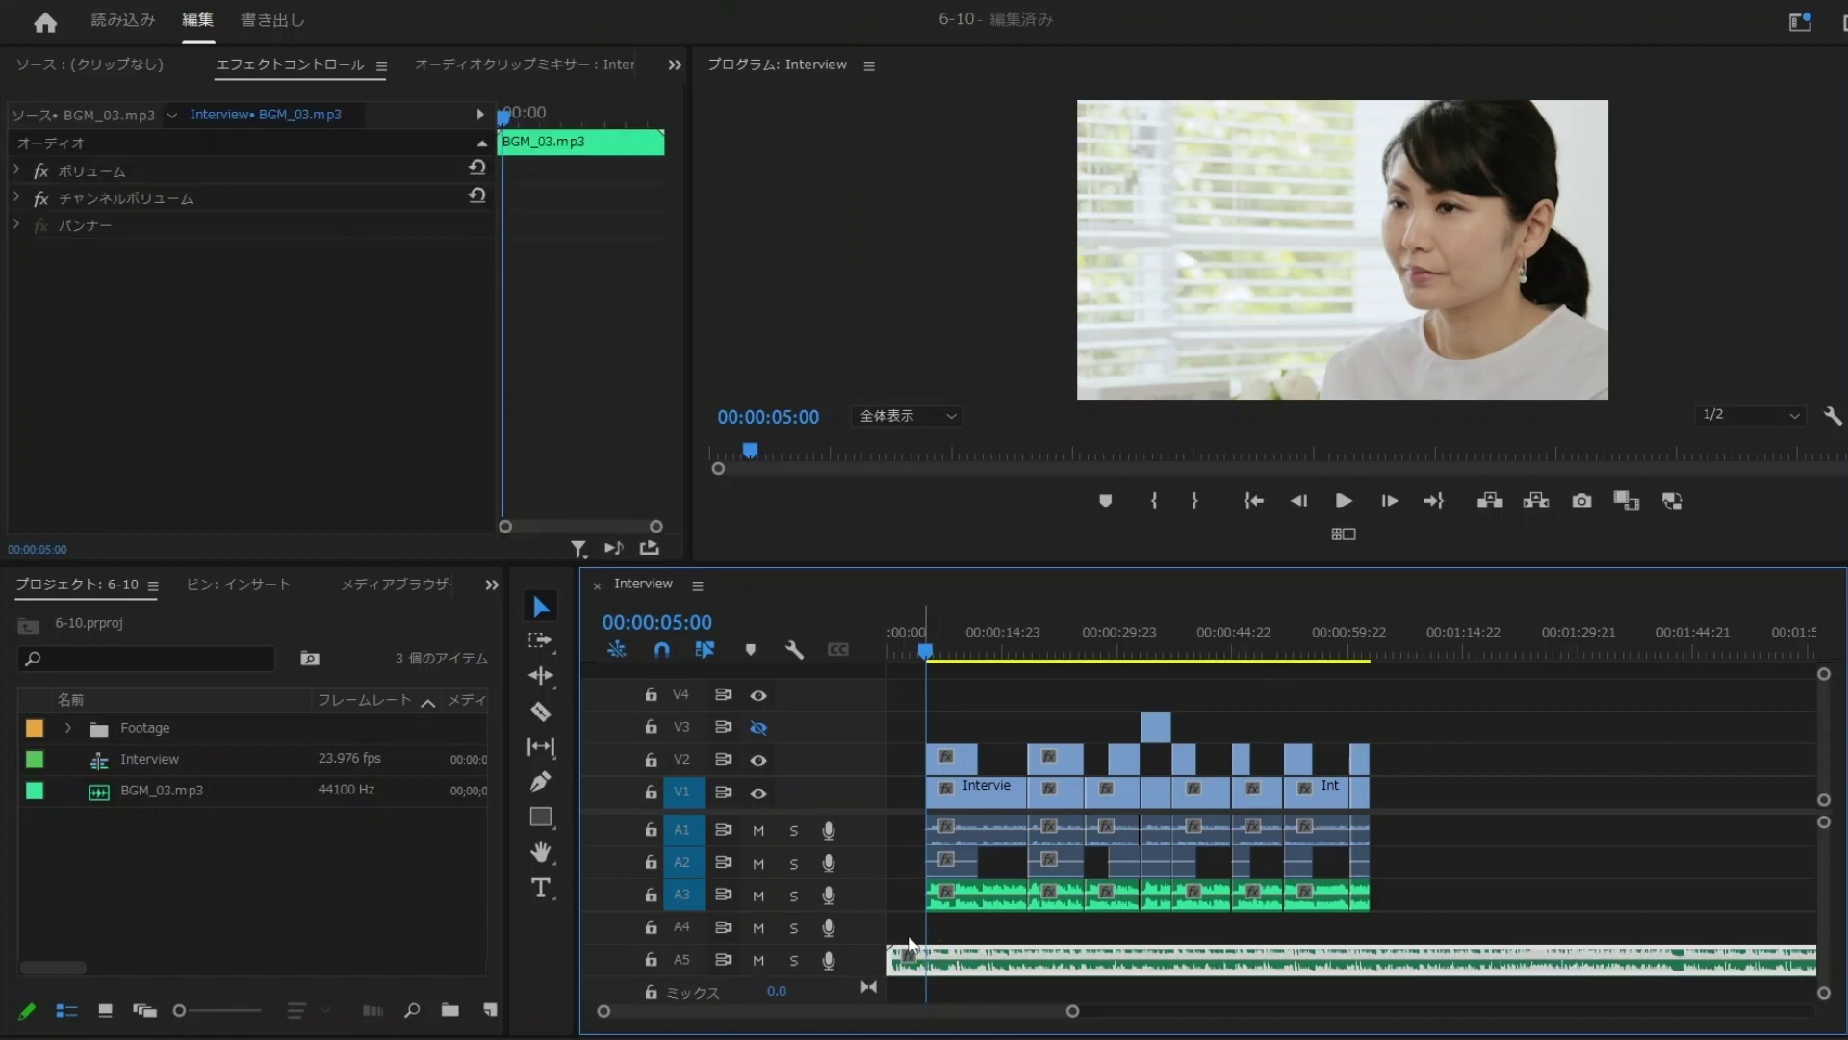
pyautogui.click(907, 930)
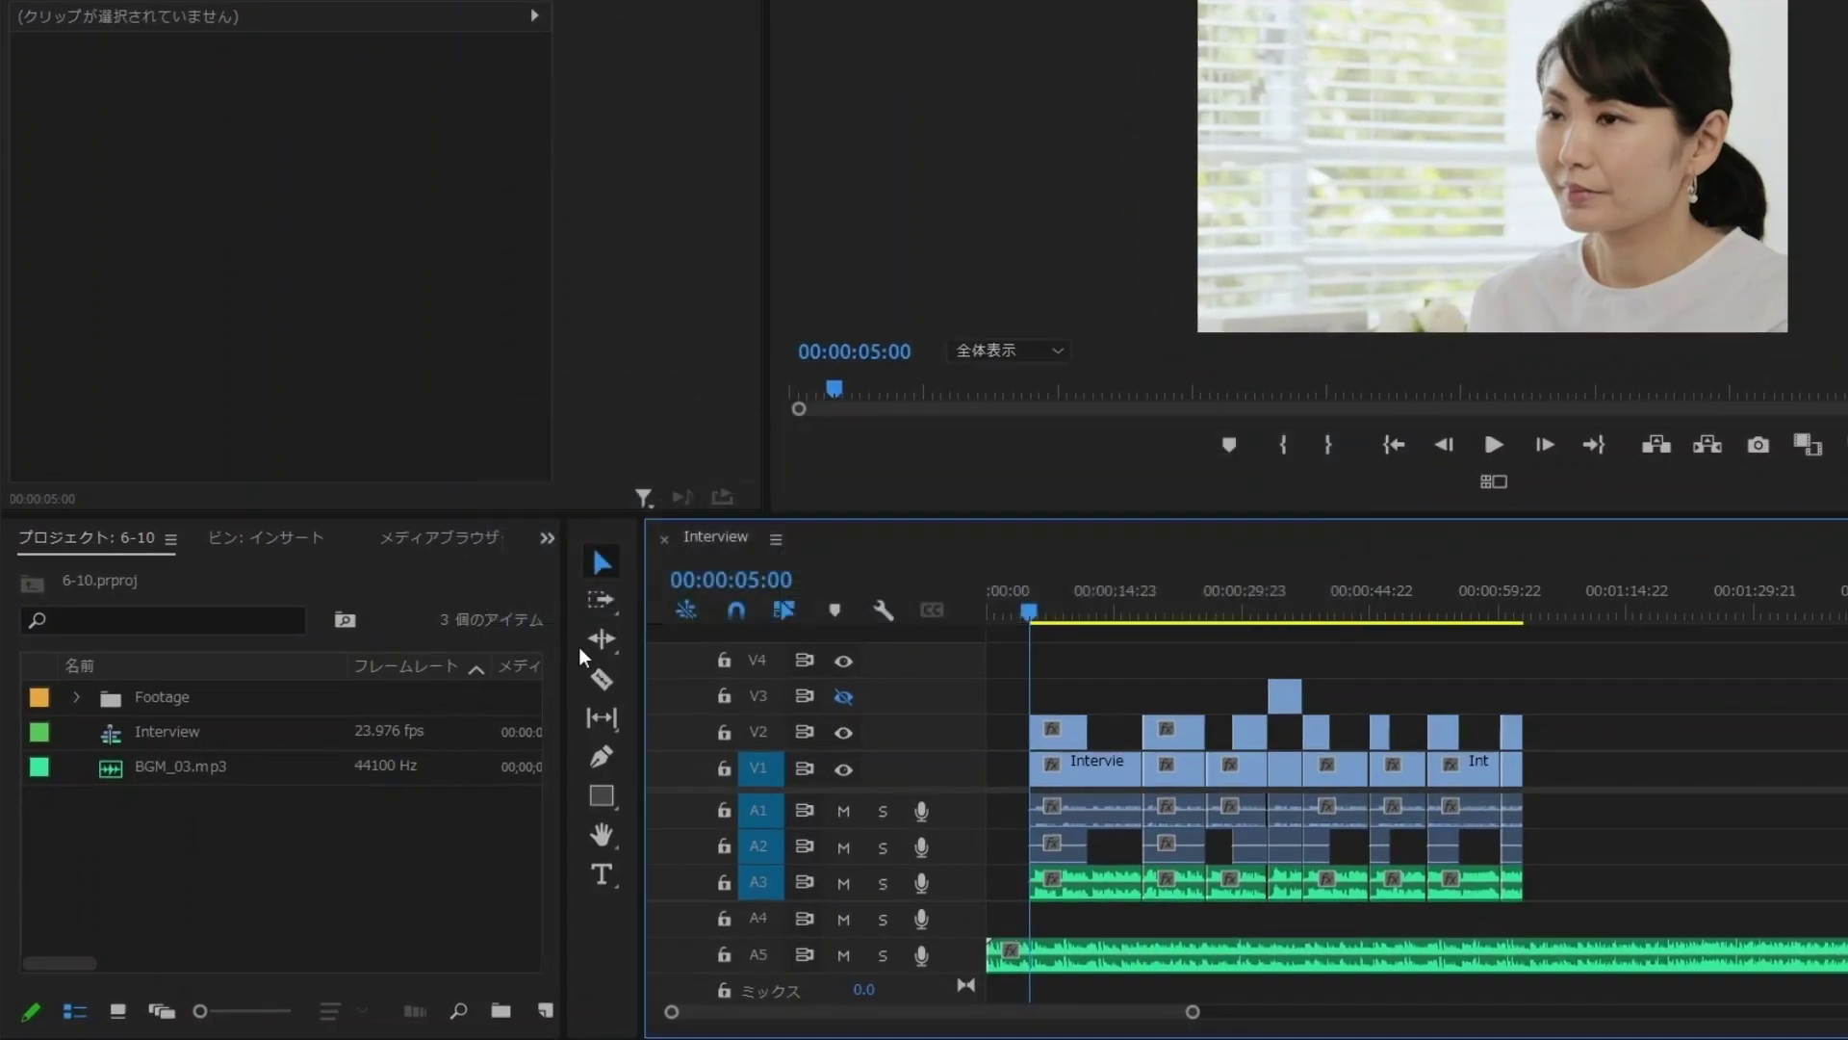
# - Open the Footage > インサート bin in icon view and widen the project panel
pyautogui.click(76, 696)
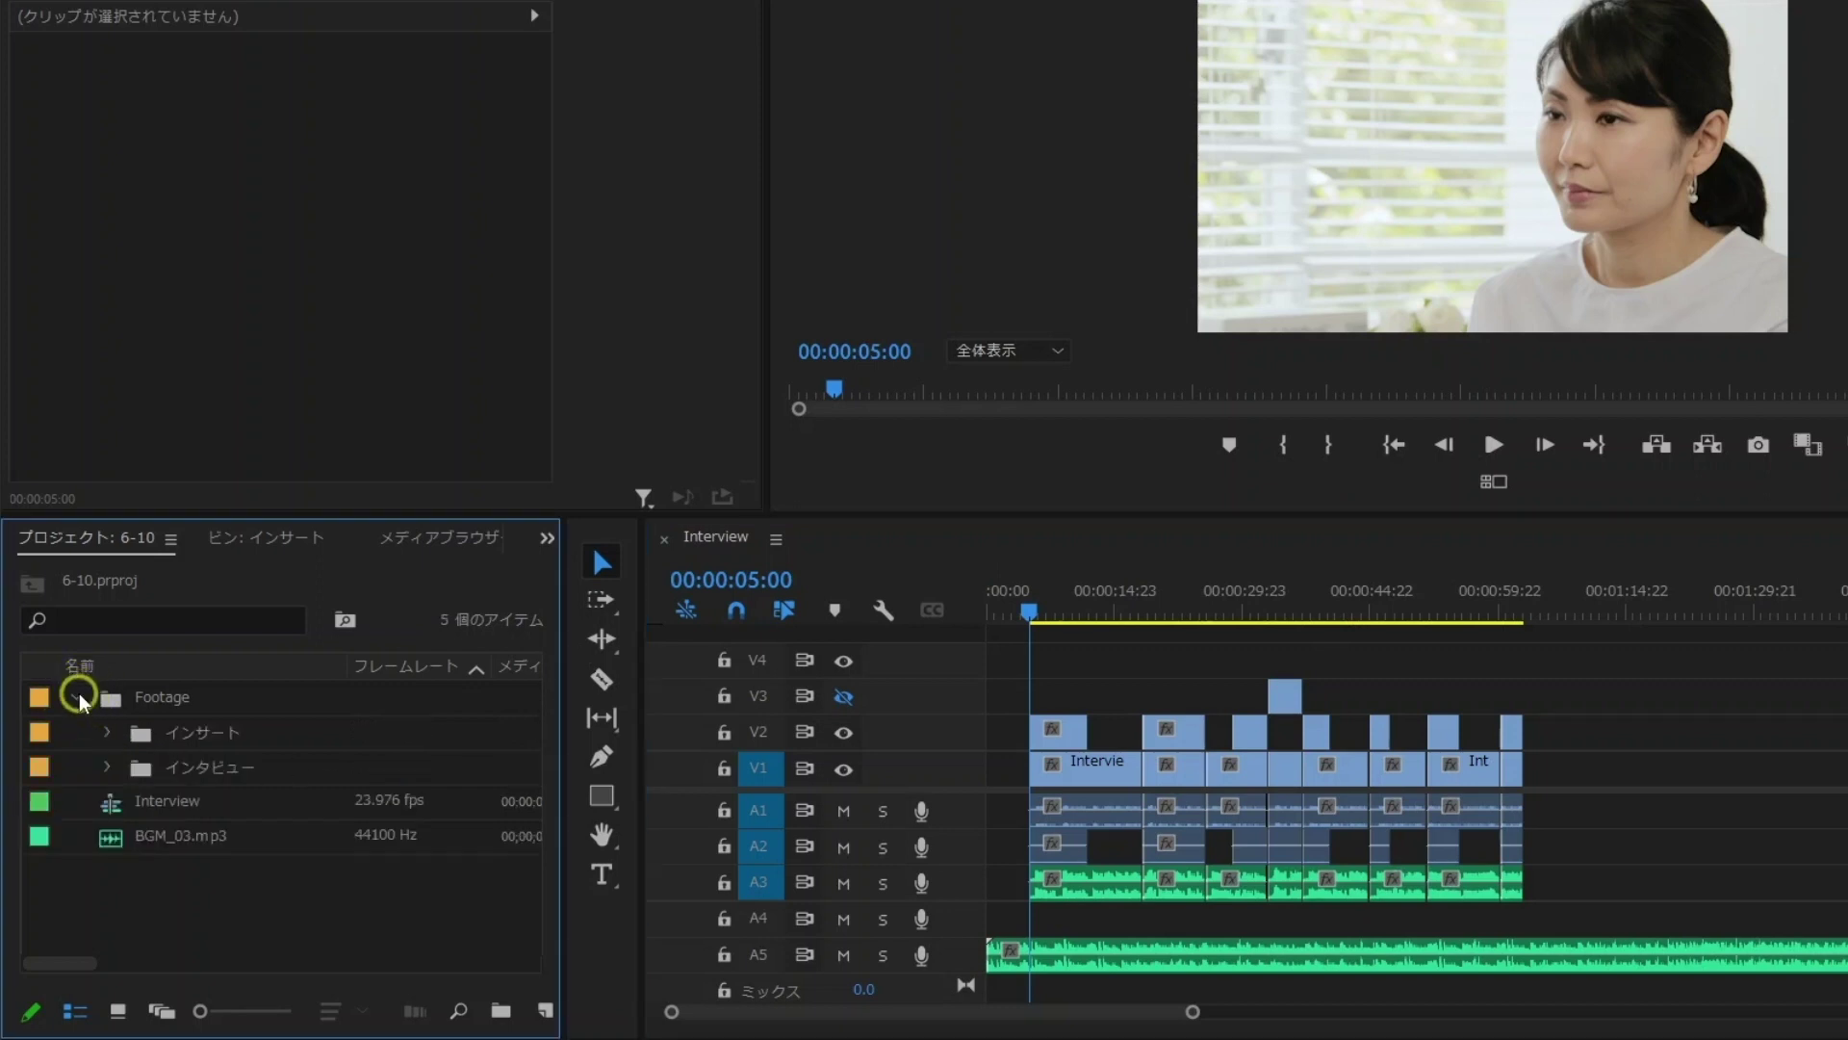
pyautogui.click(107, 734)
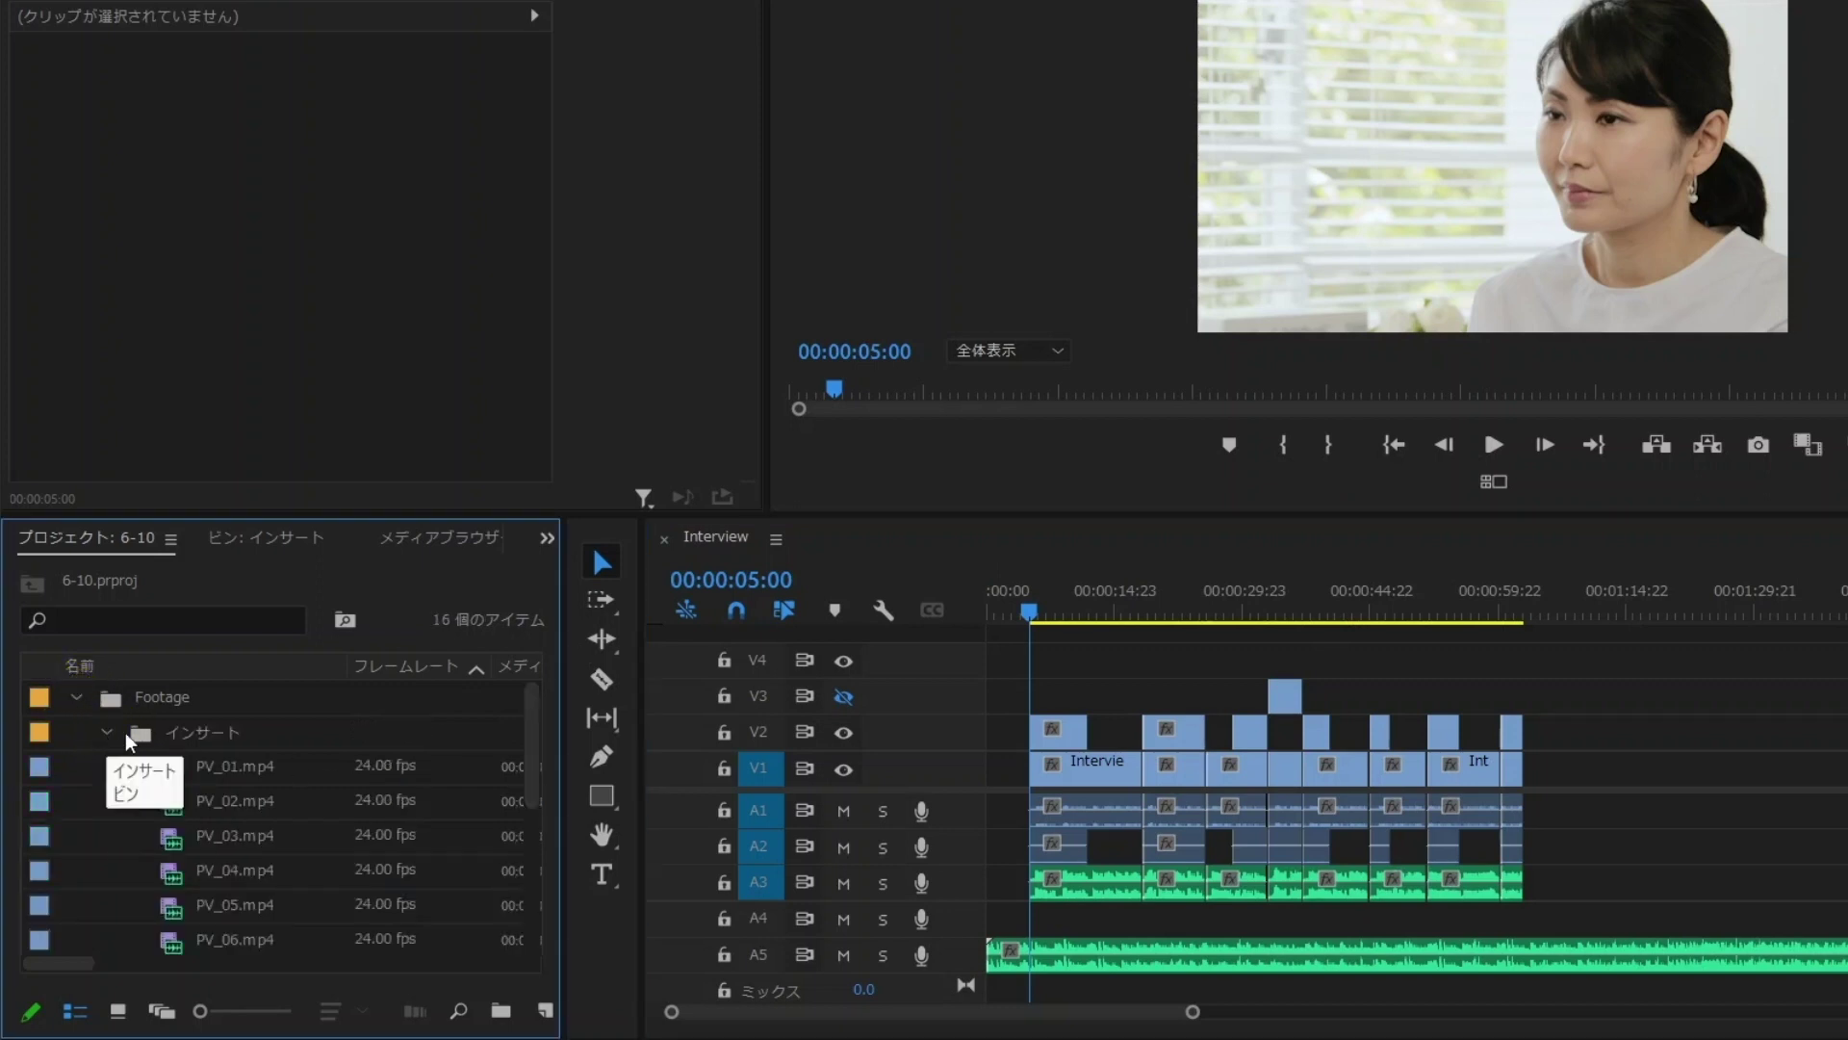
pyautogui.click(212, 736)
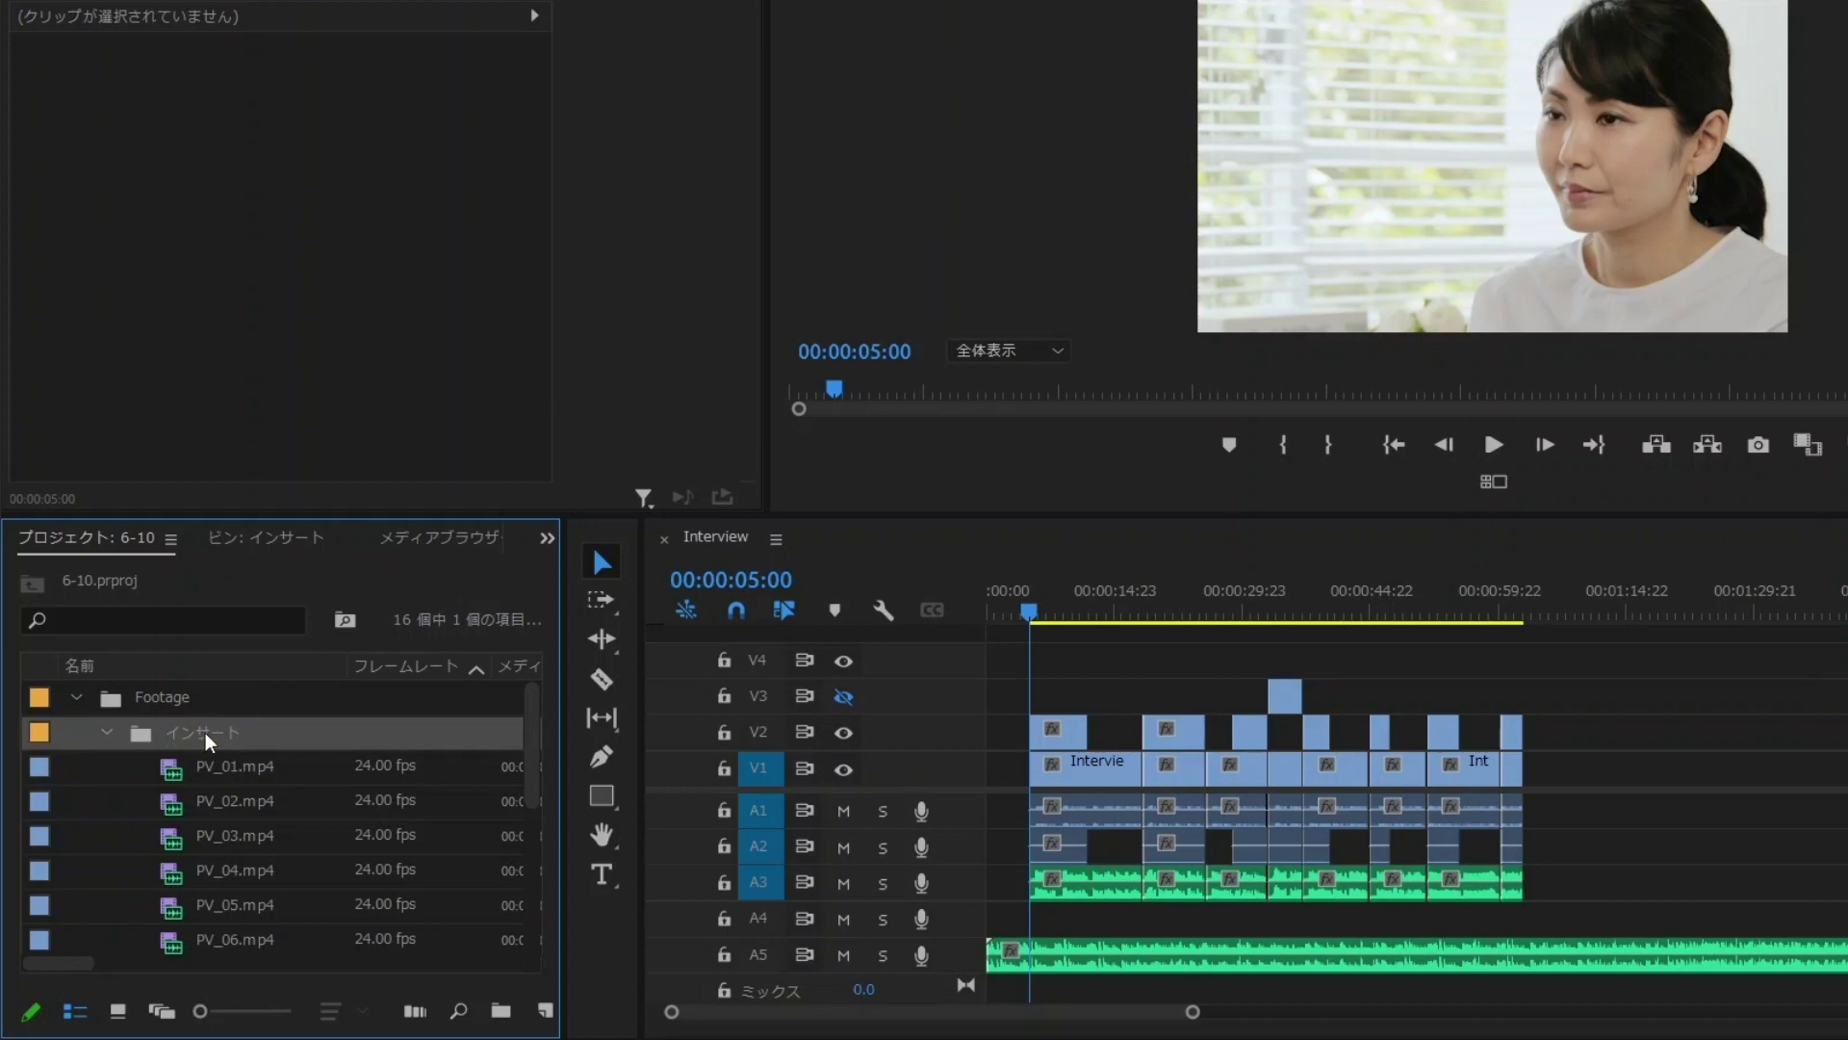
pyautogui.click(199, 766)
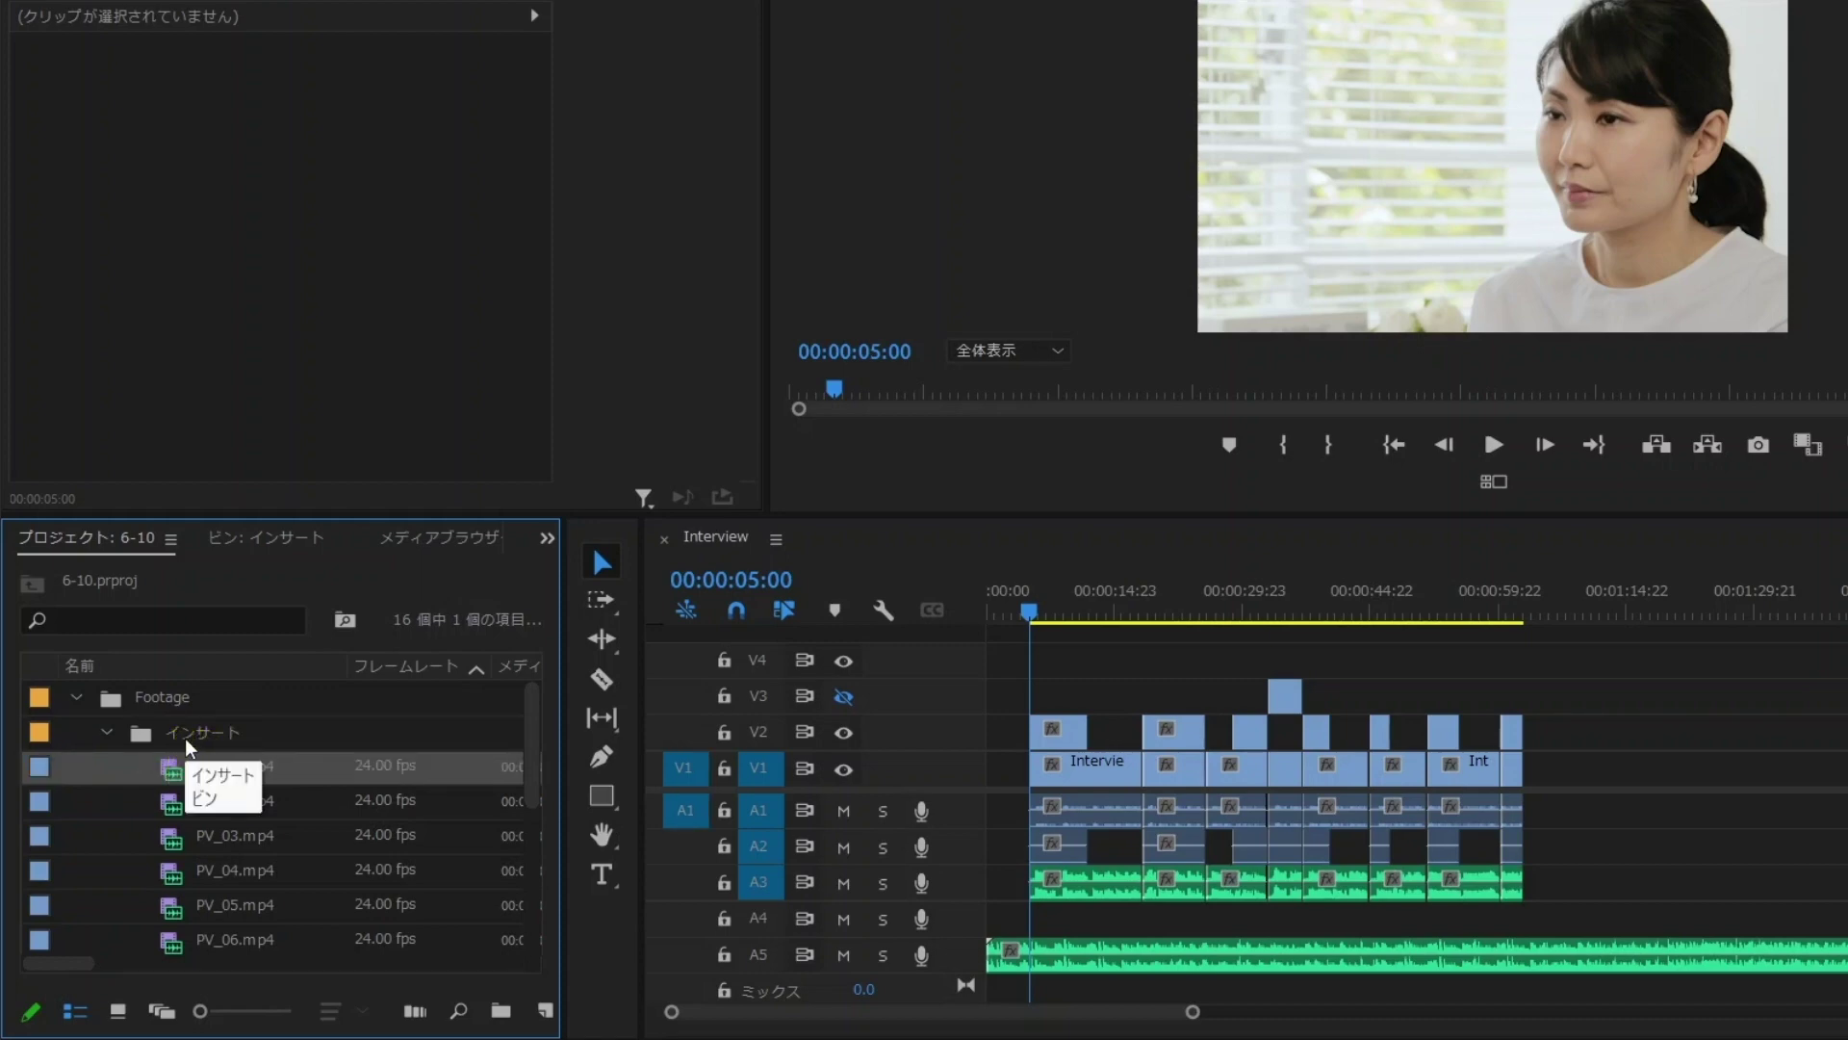
pyautogui.doubleClick(186, 737)
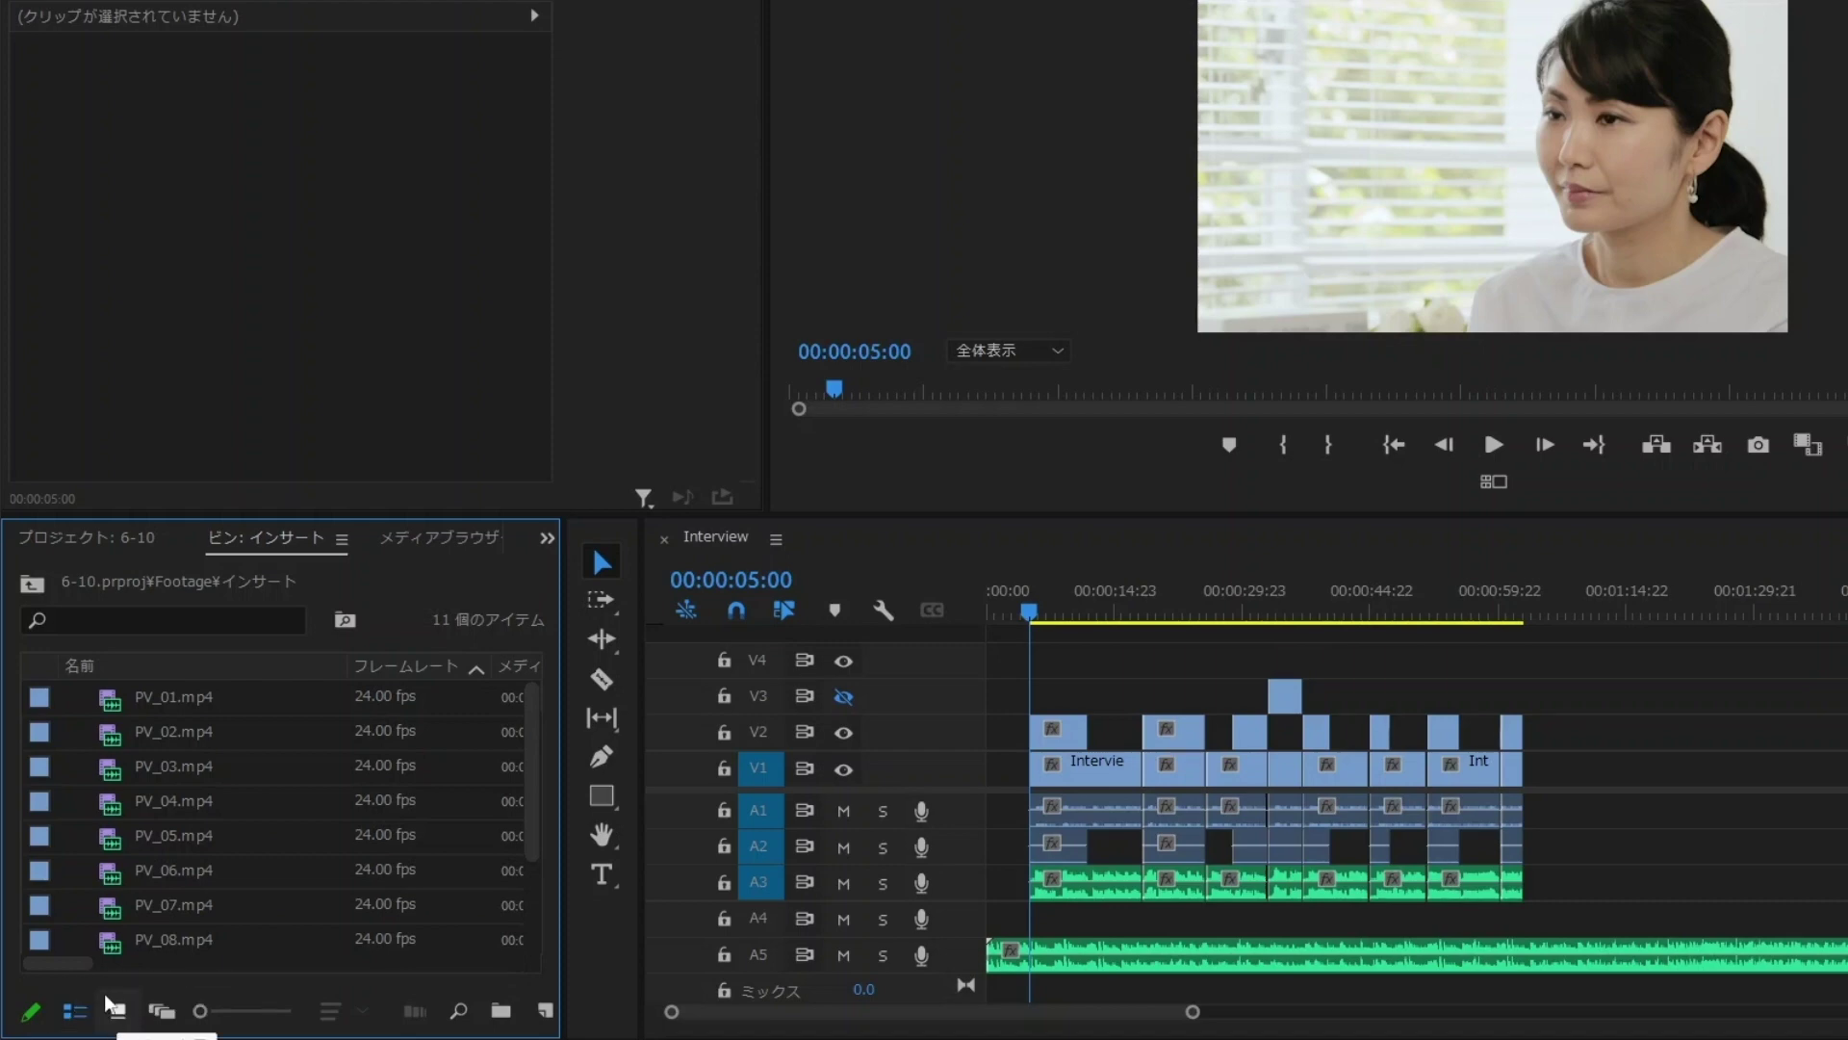
pyautogui.click(117, 1011)
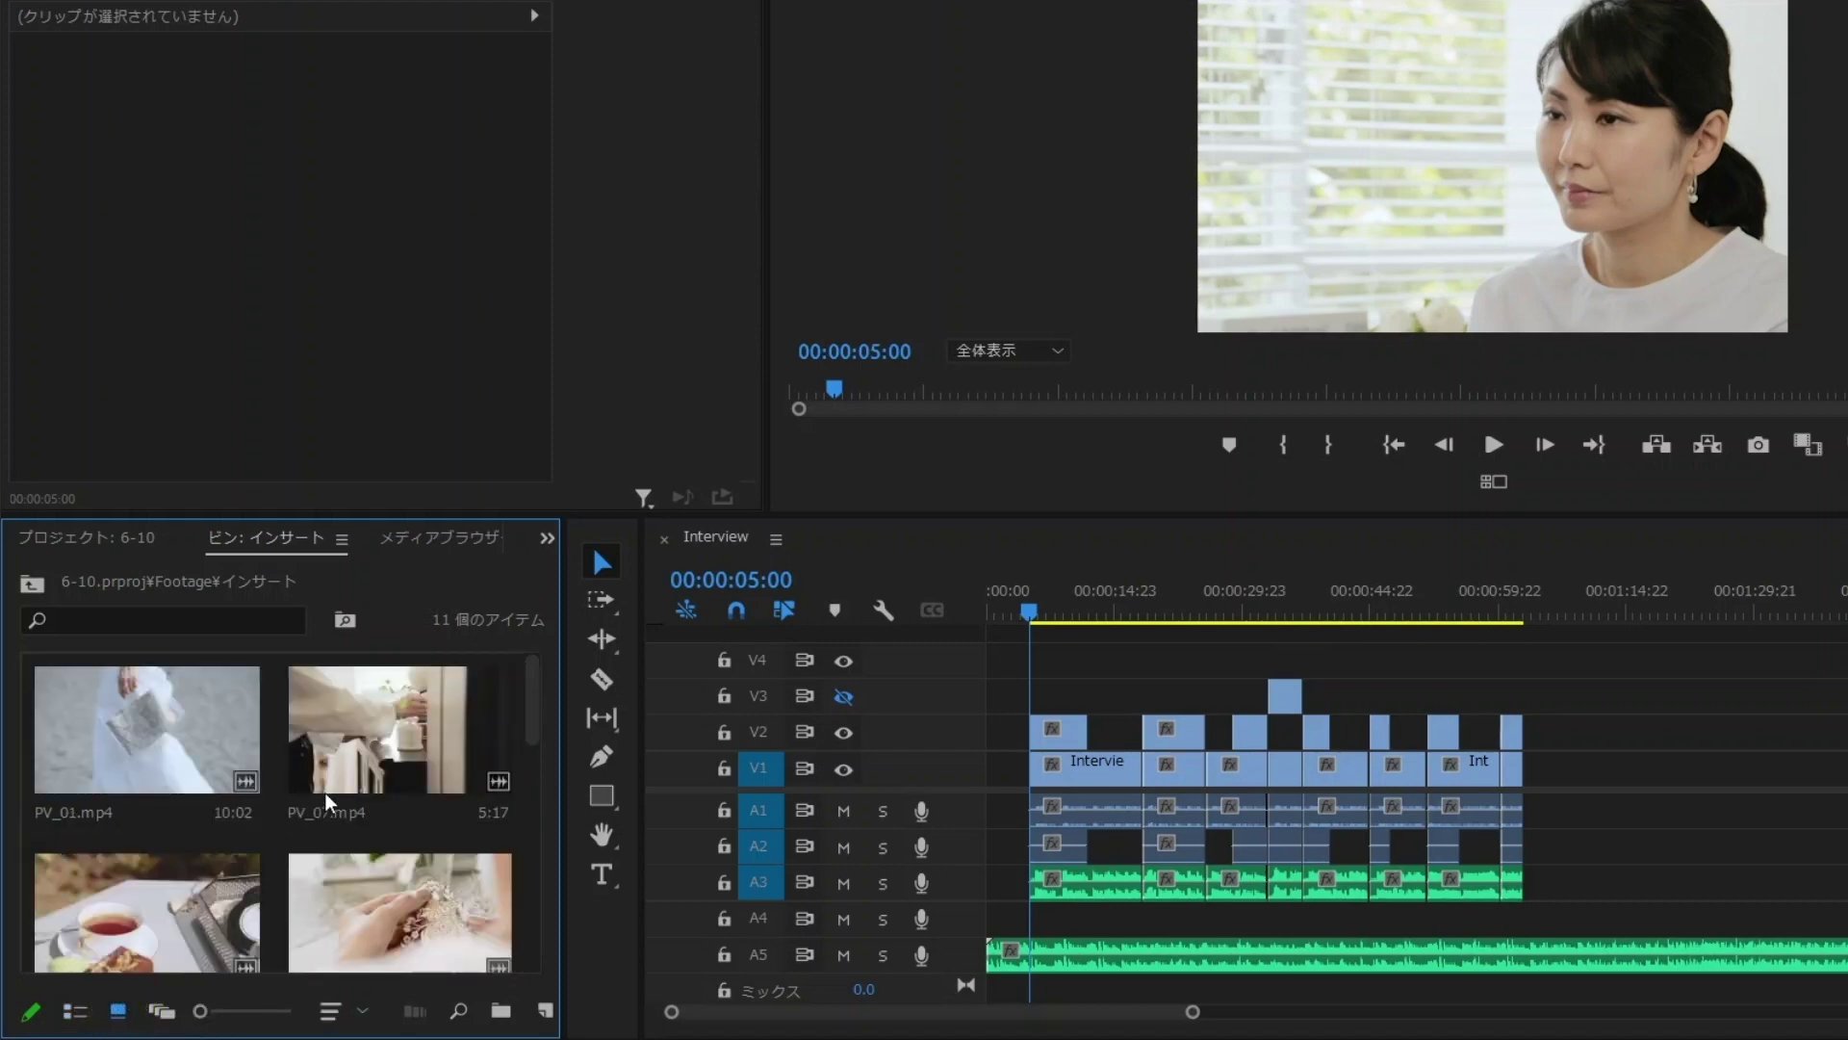
pyautogui.moveTo(564, 778); pyautogui.dragTo(738, 781)
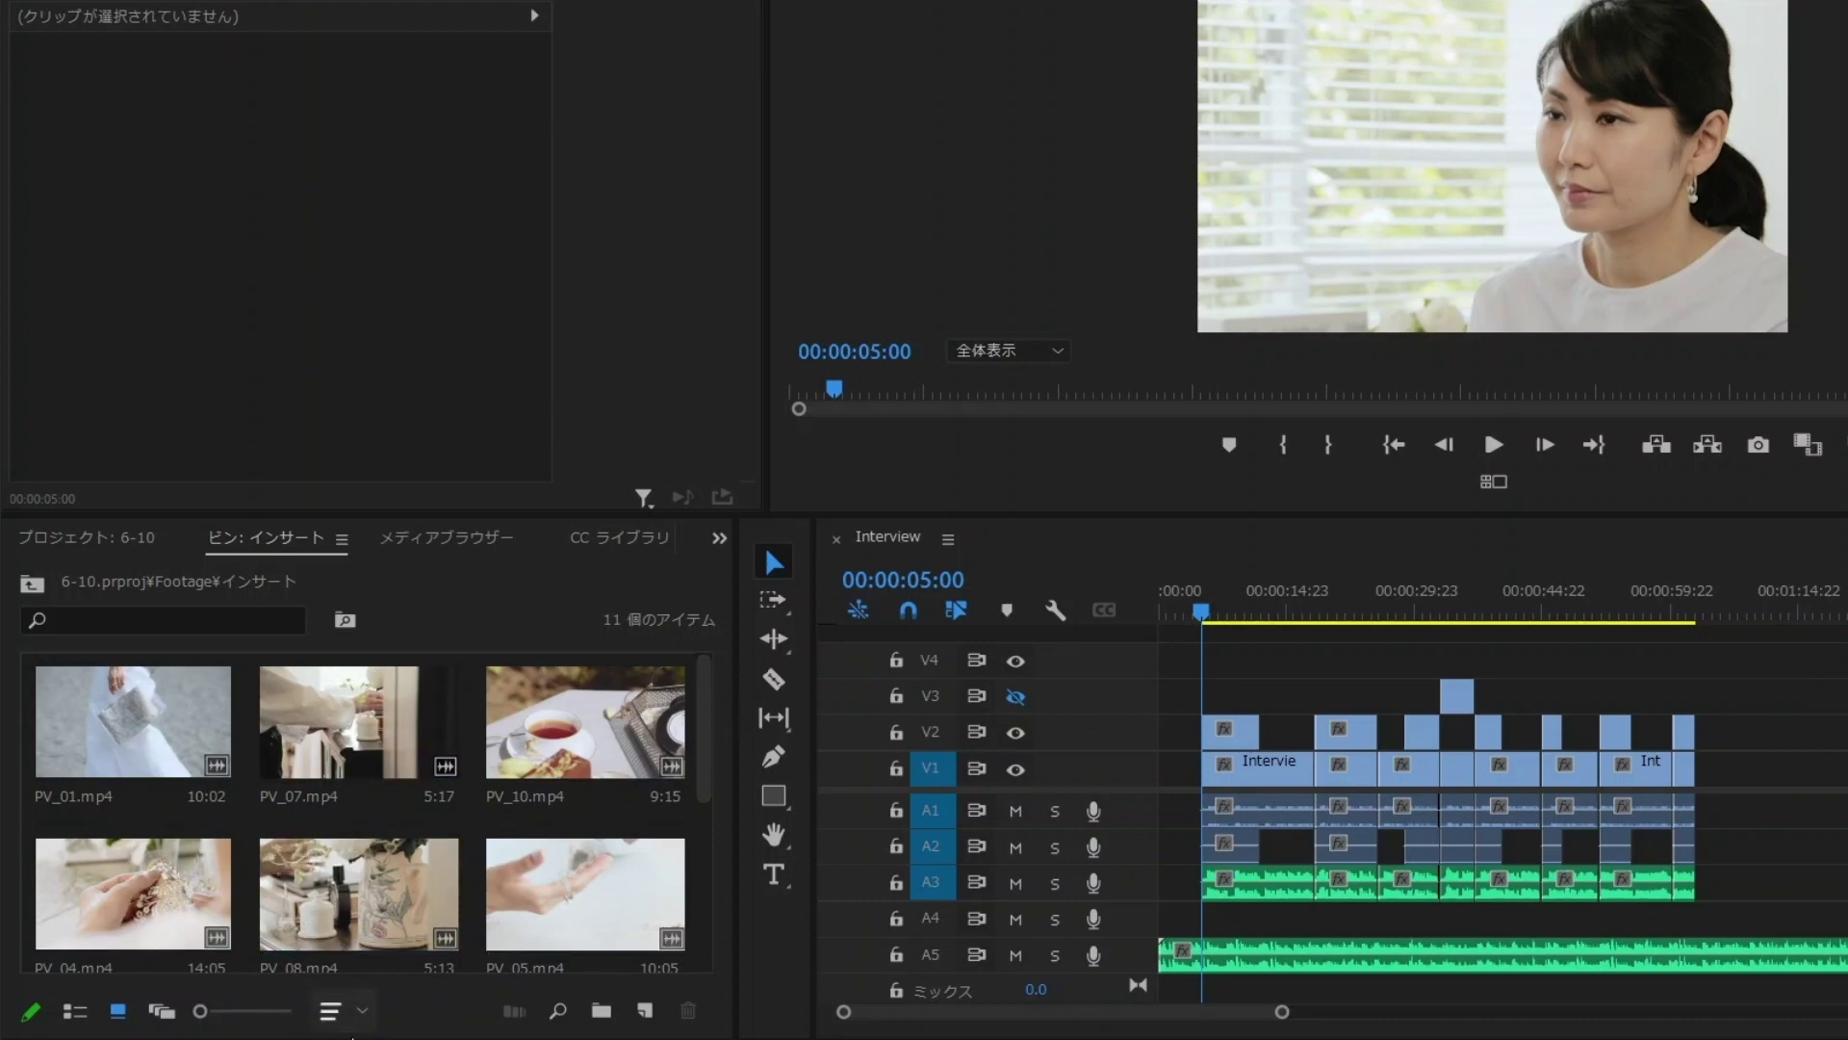
# - Sort the インサート bin by name (名前) and load PV_01.mp4 into the Source Monitor
pyautogui.click(332, 1011)
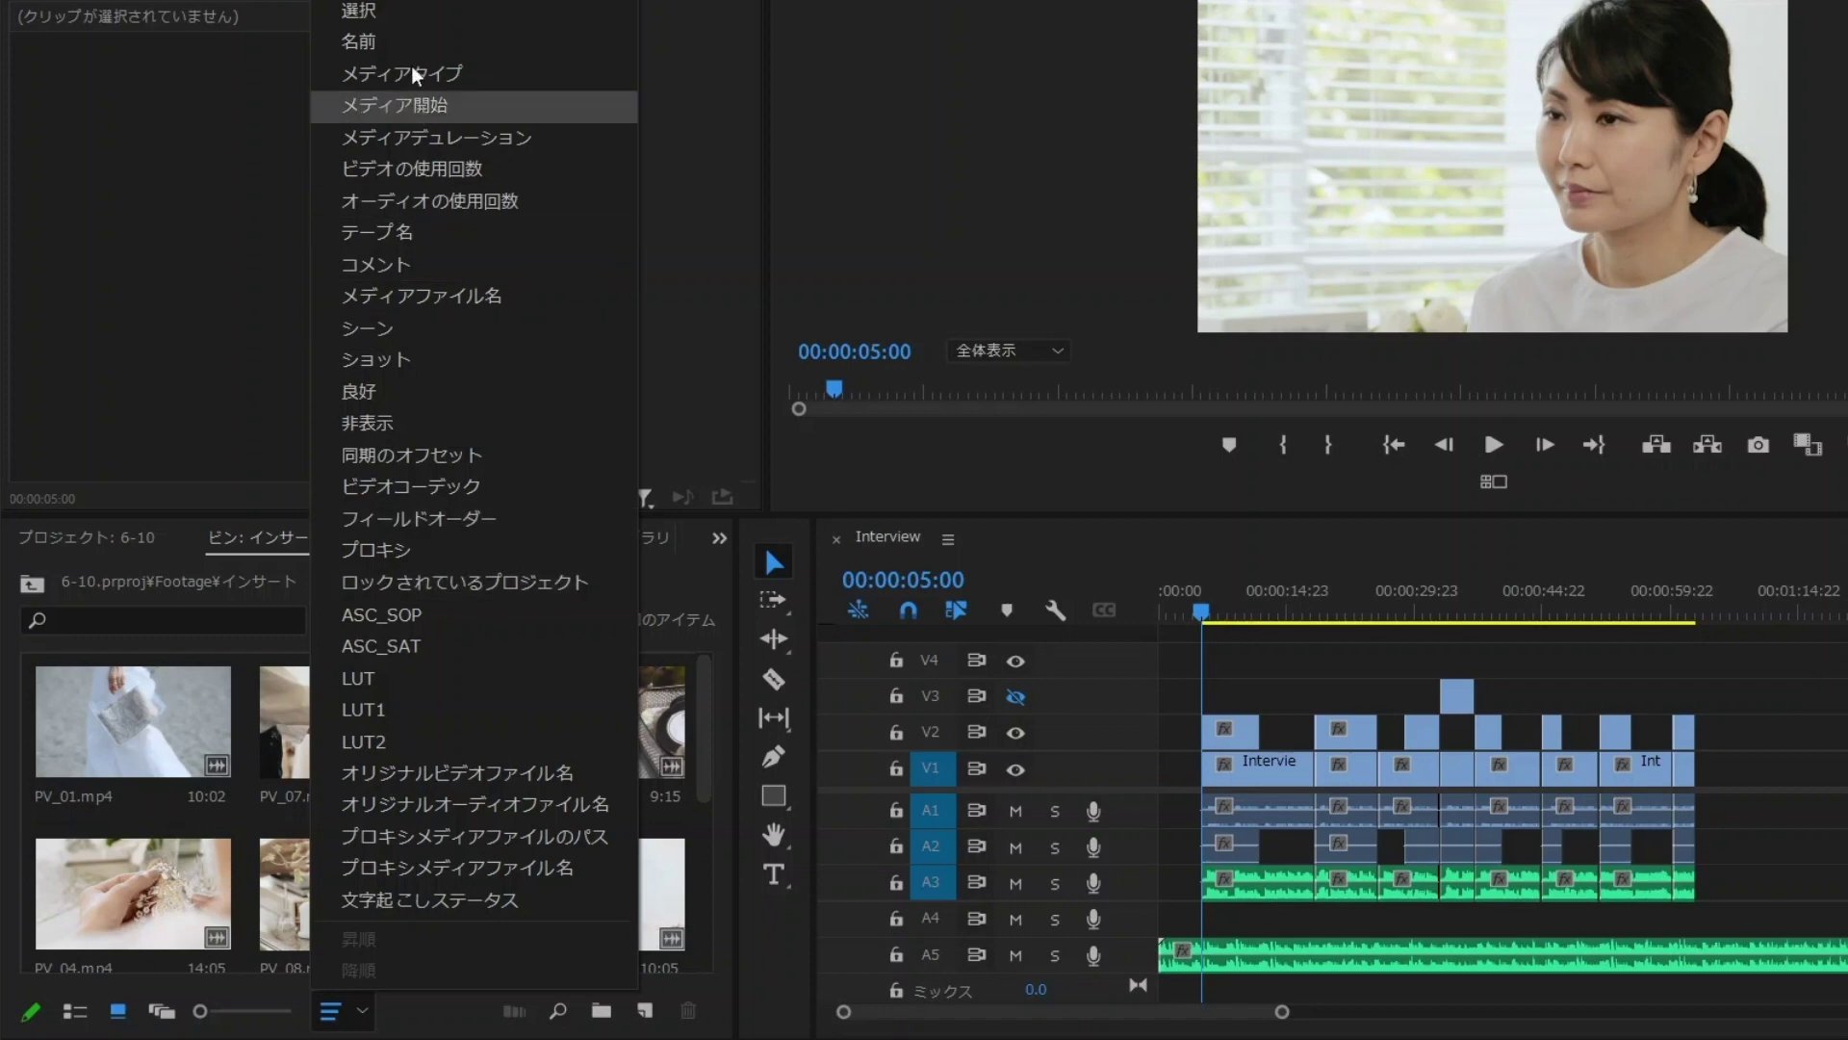
pyautogui.click(372, 43)
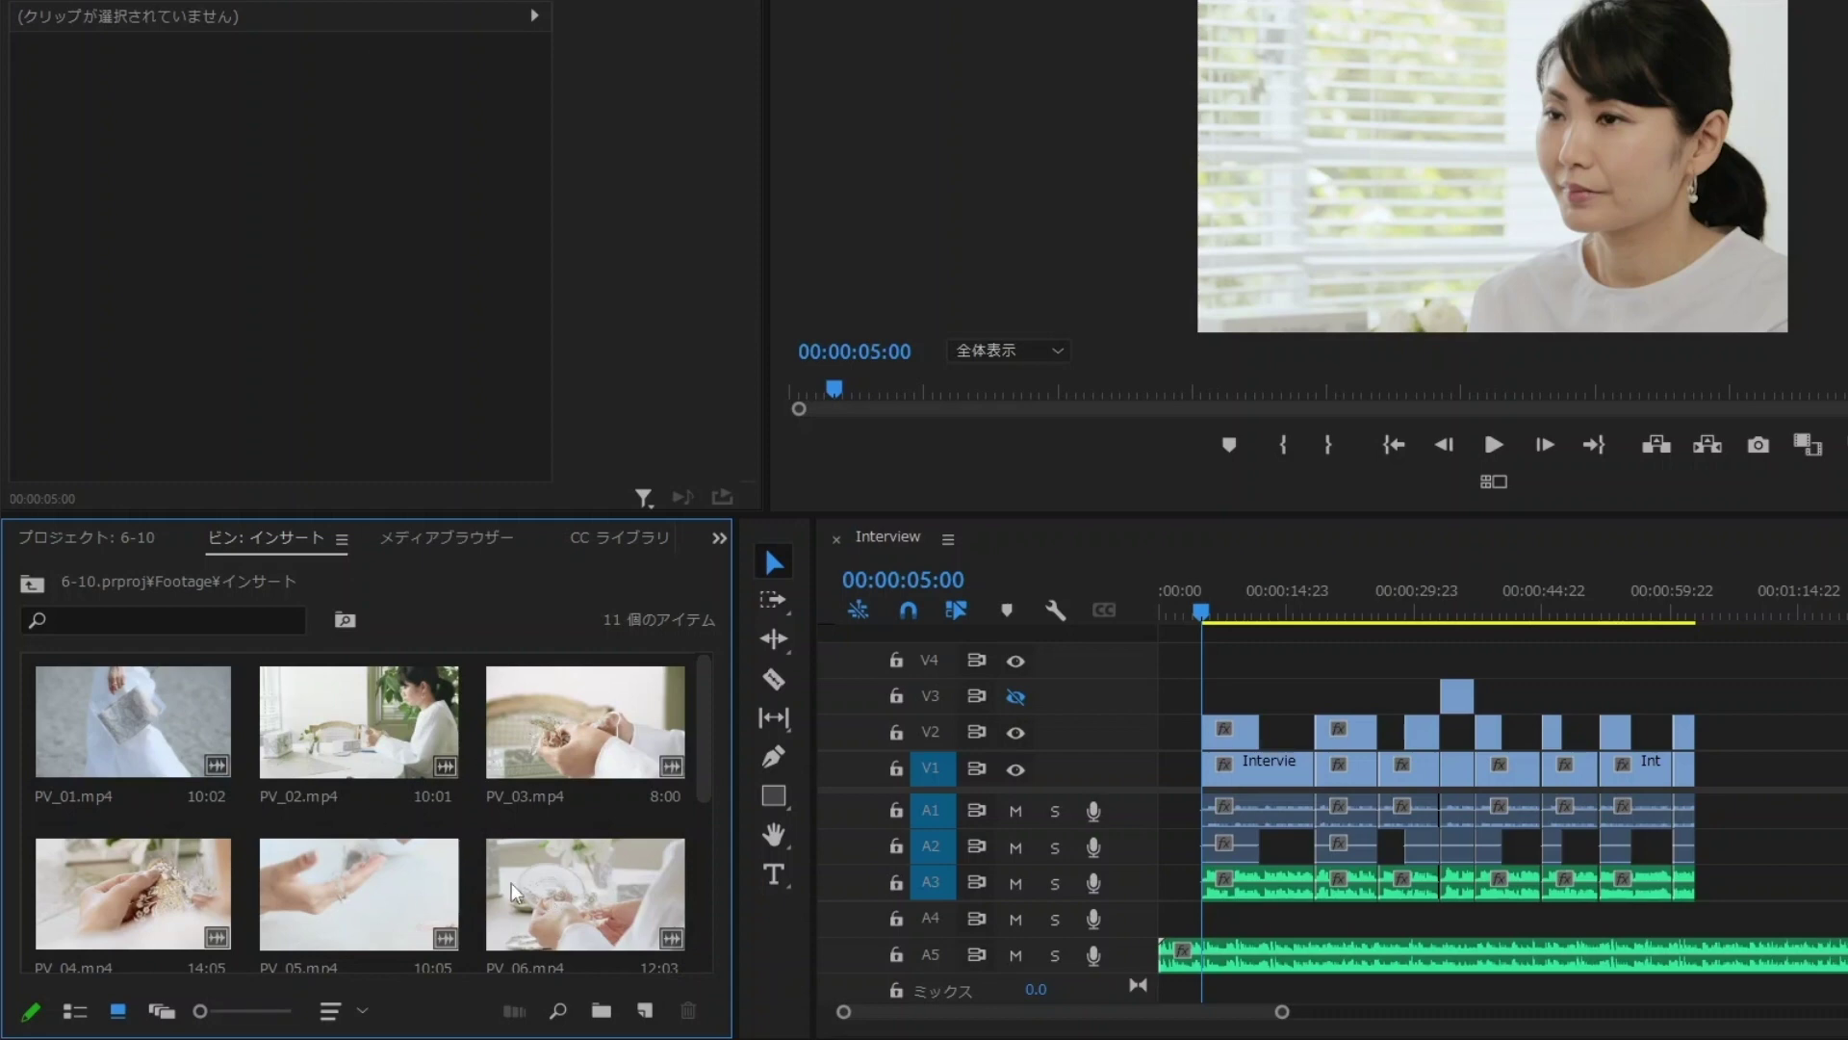
pyautogui.moveTo(349, 815)
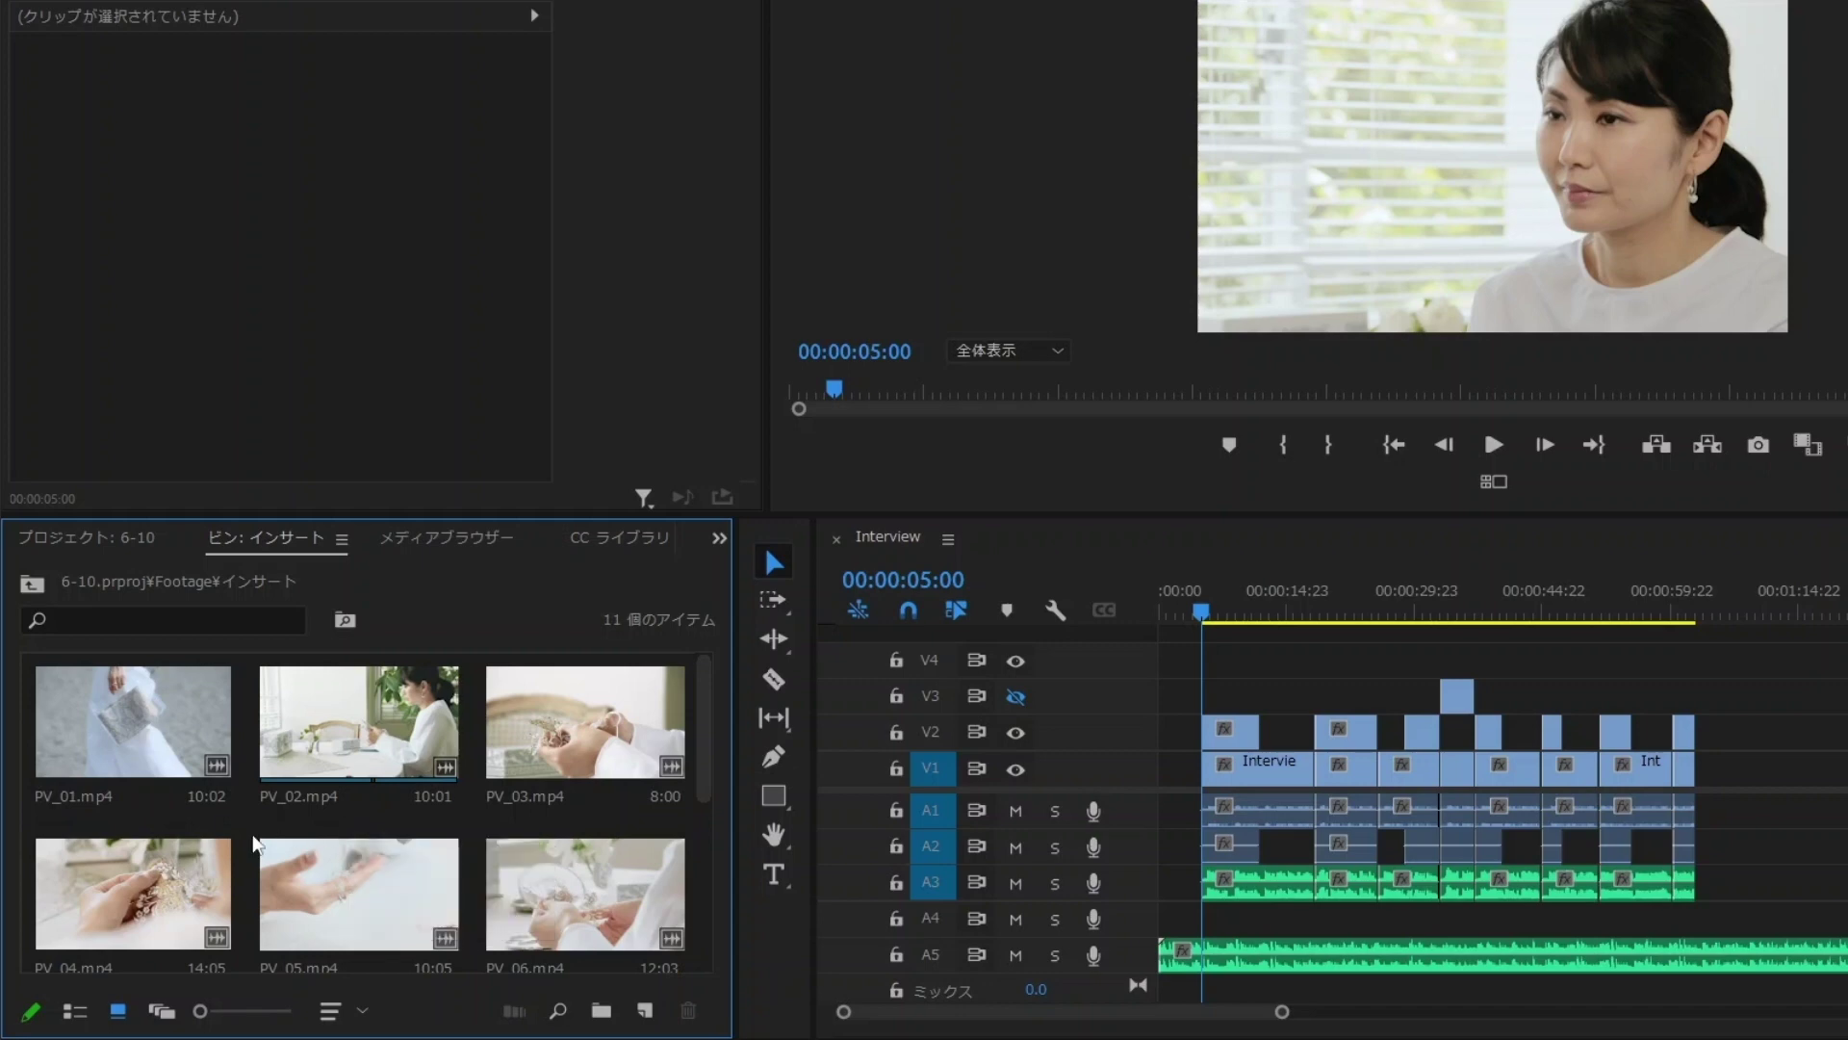
pyautogui.doubleClick(121, 729)
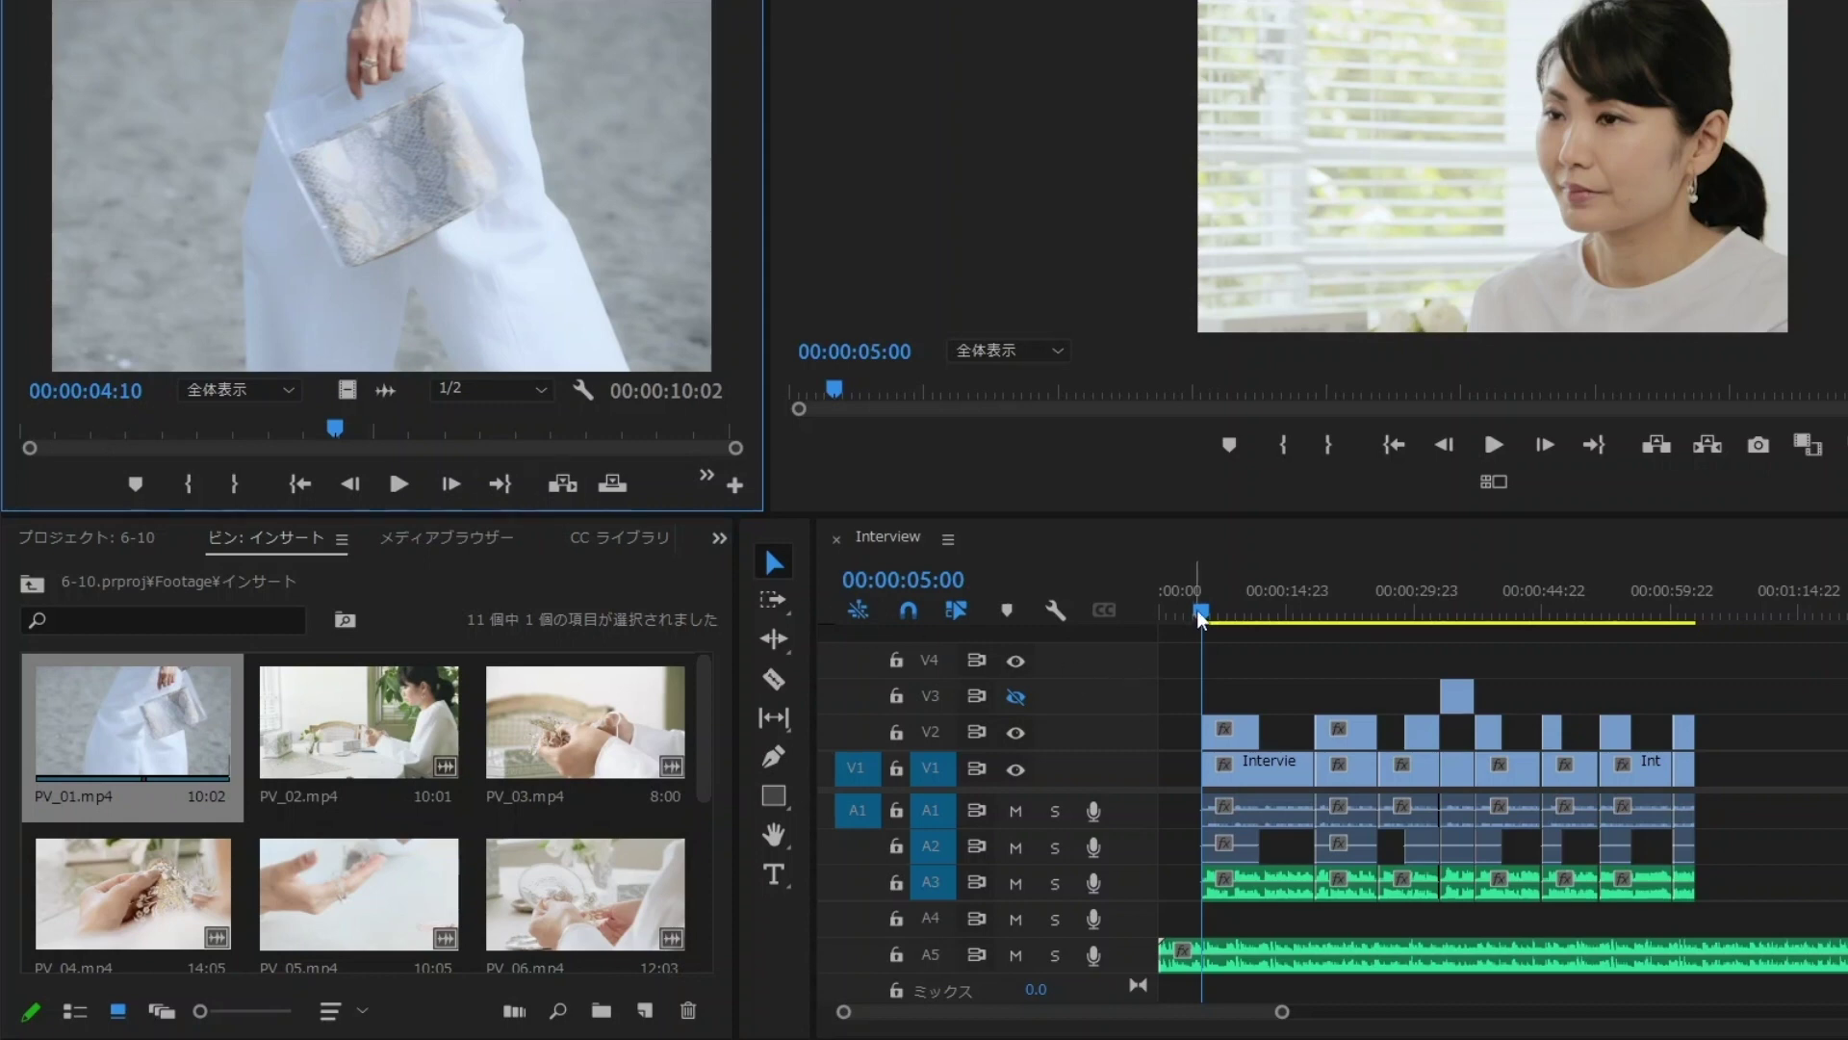
# - Place PV_01 from the Source Monitor onto V4 and A4 at the sequence start
pyautogui.moveTo(1198, 609); pyautogui.dragTo(1140, 608)
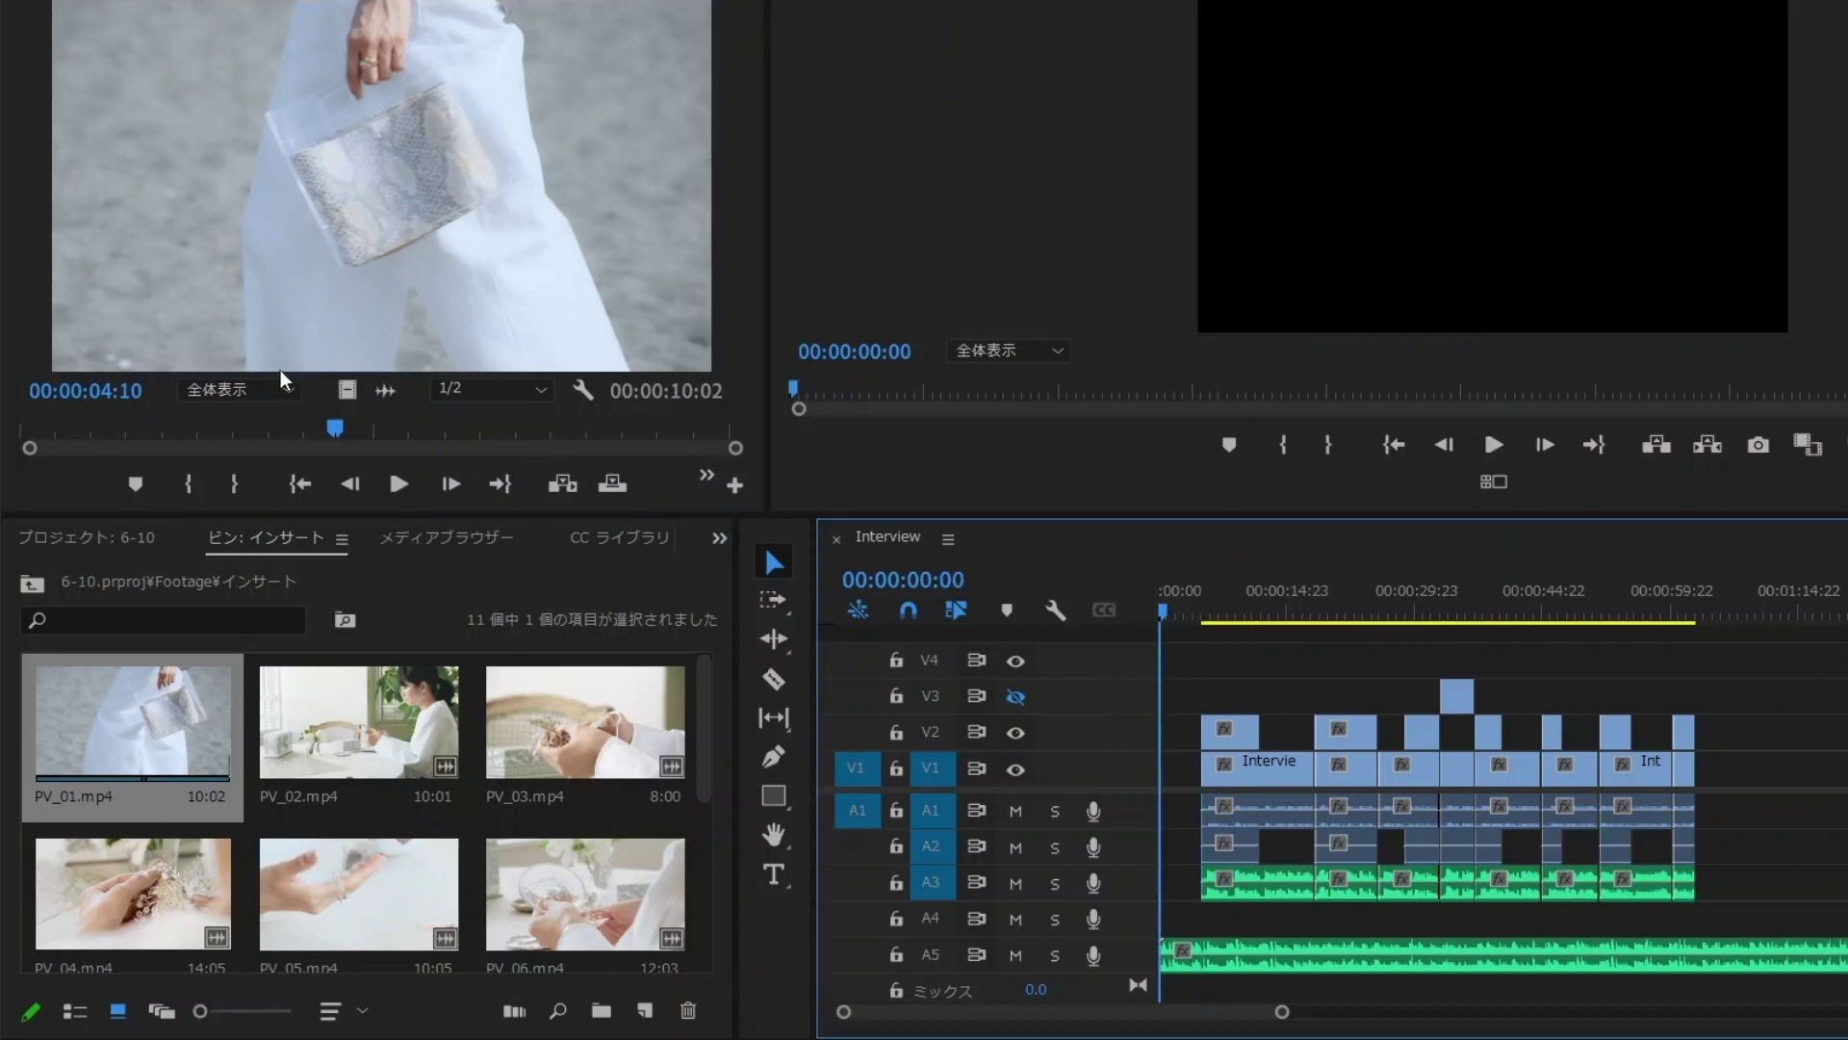
pyautogui.moveTo(208, 427)
pyautogui.mouseDown()
pyautogui.moveTo(135, 426)
pyautogui.moveTo(229, 428)
pyautogui.mouseUp()
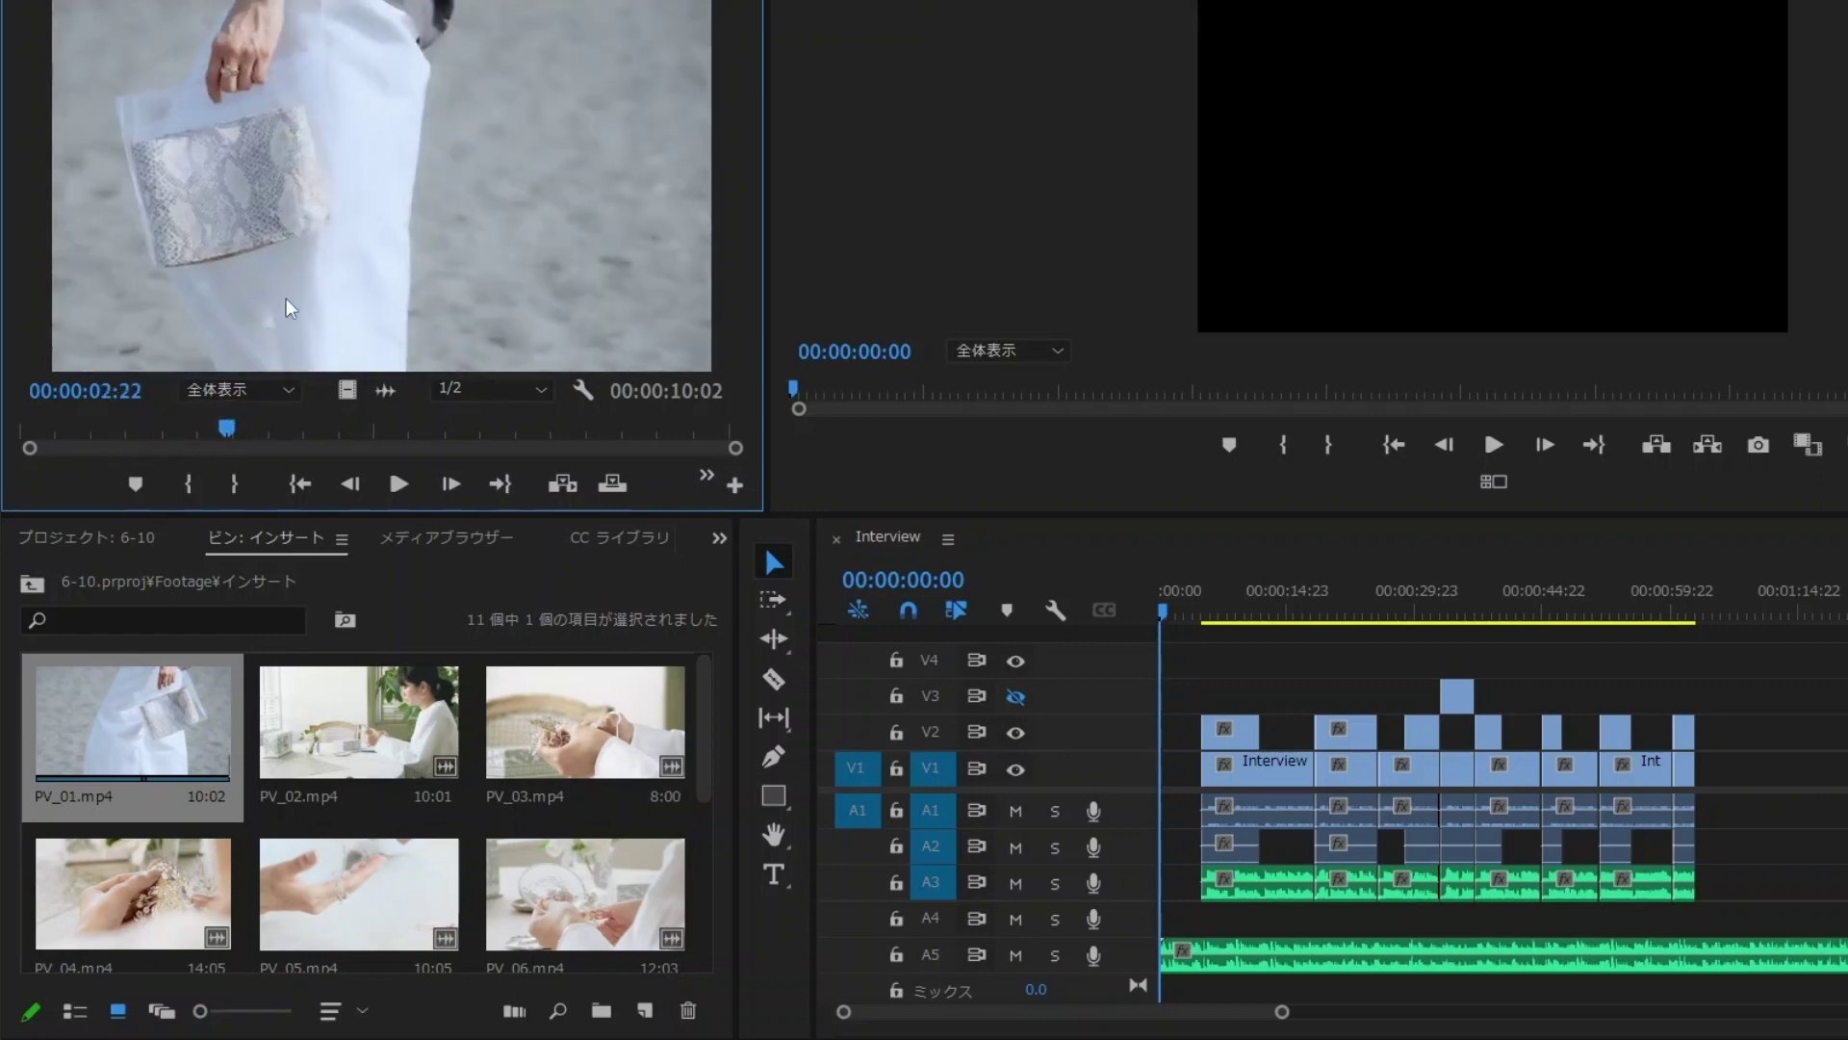
pyautogui.moveTo(289, 306); pyautogui.dragTo(1184, 651)
pyautogui.moveTo(1184, 650); pyautogui.dragTo(1154, 667)
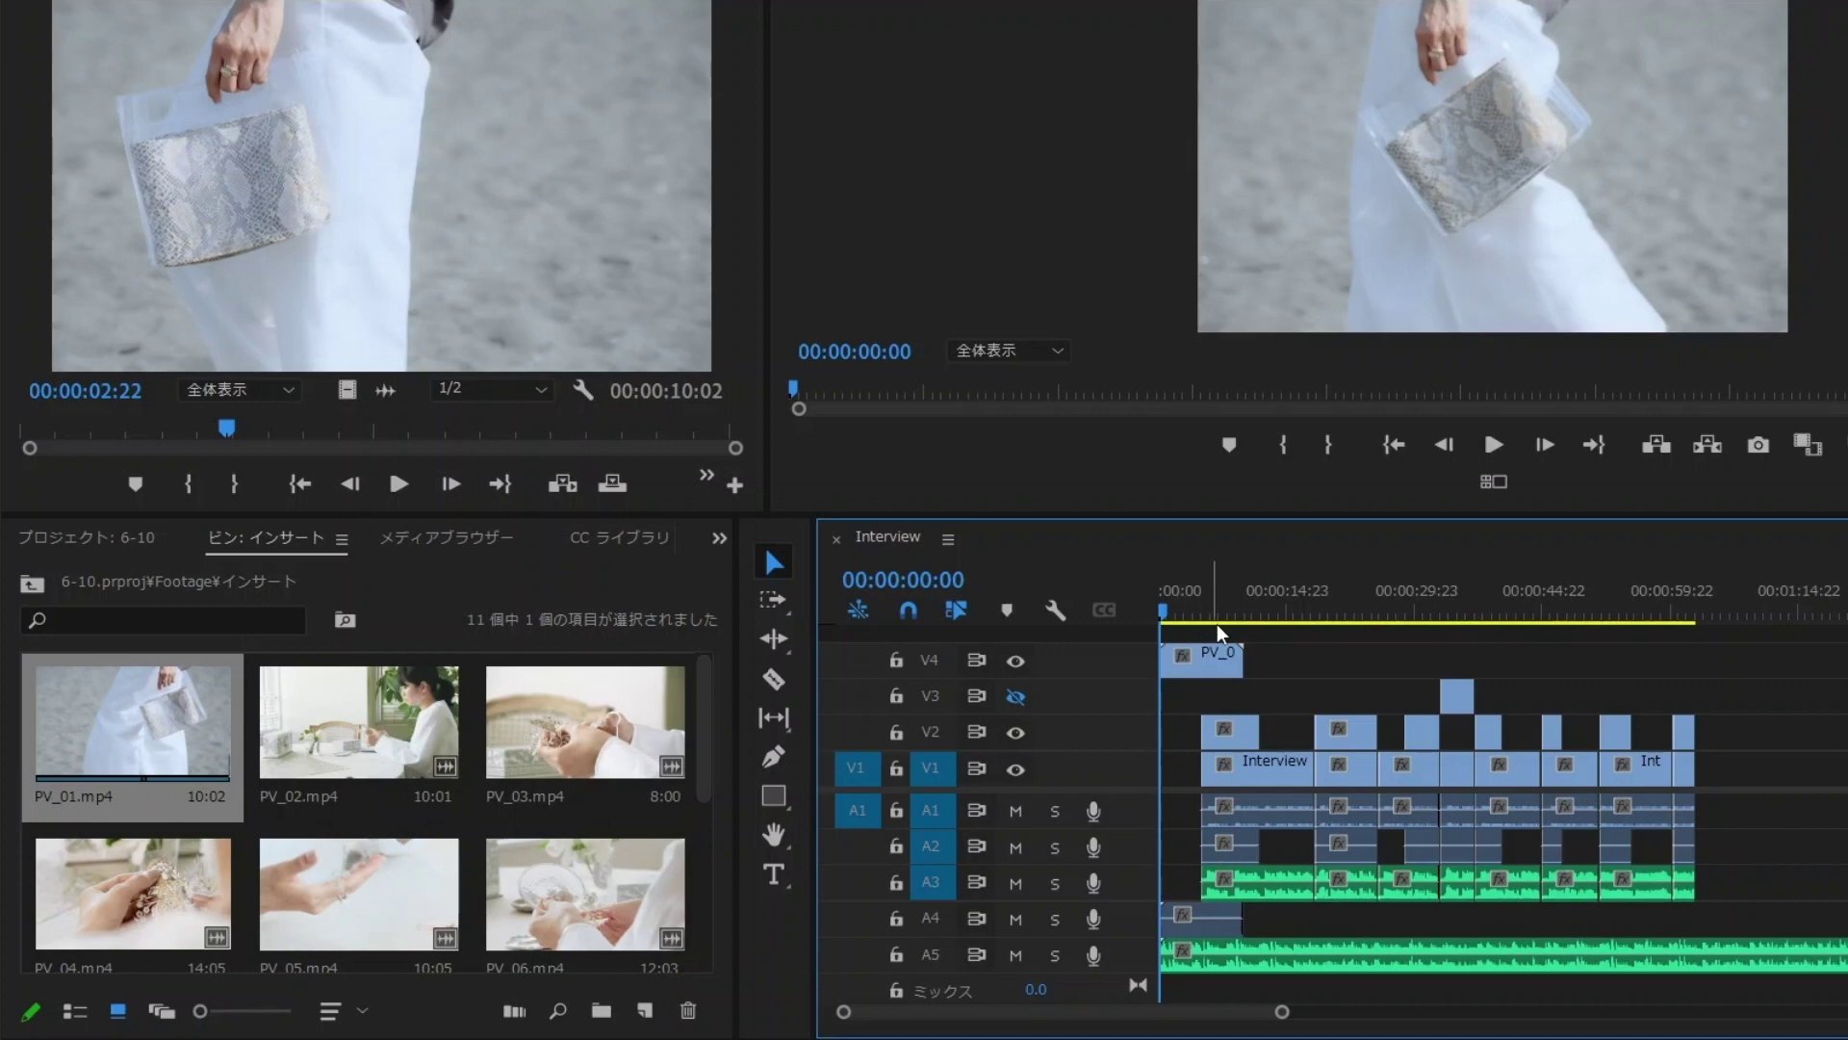
# - Trim PV_01 to 00:00:05:00 and preview the opening seconds of the sequence
pyautogui.moveTo(1241, 656); pyautogui.dragTo(1196, 656)
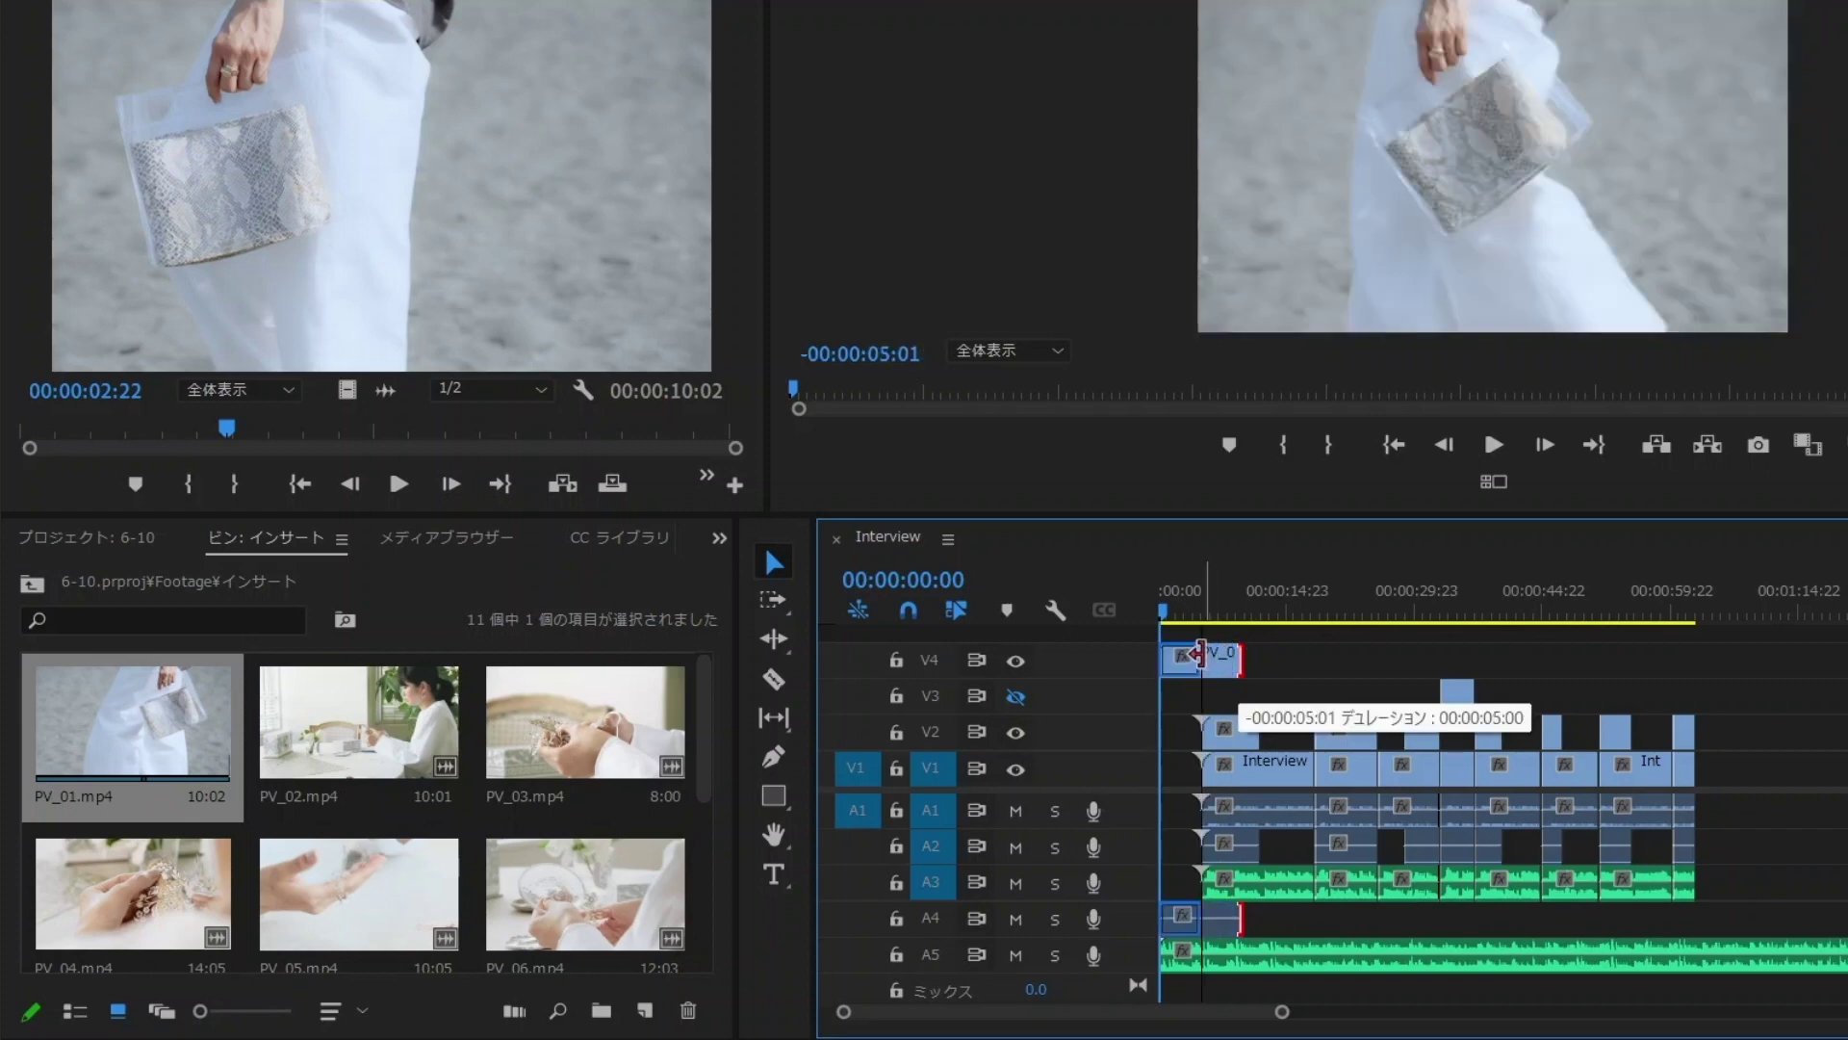
pyautogui.click(1182, 602)
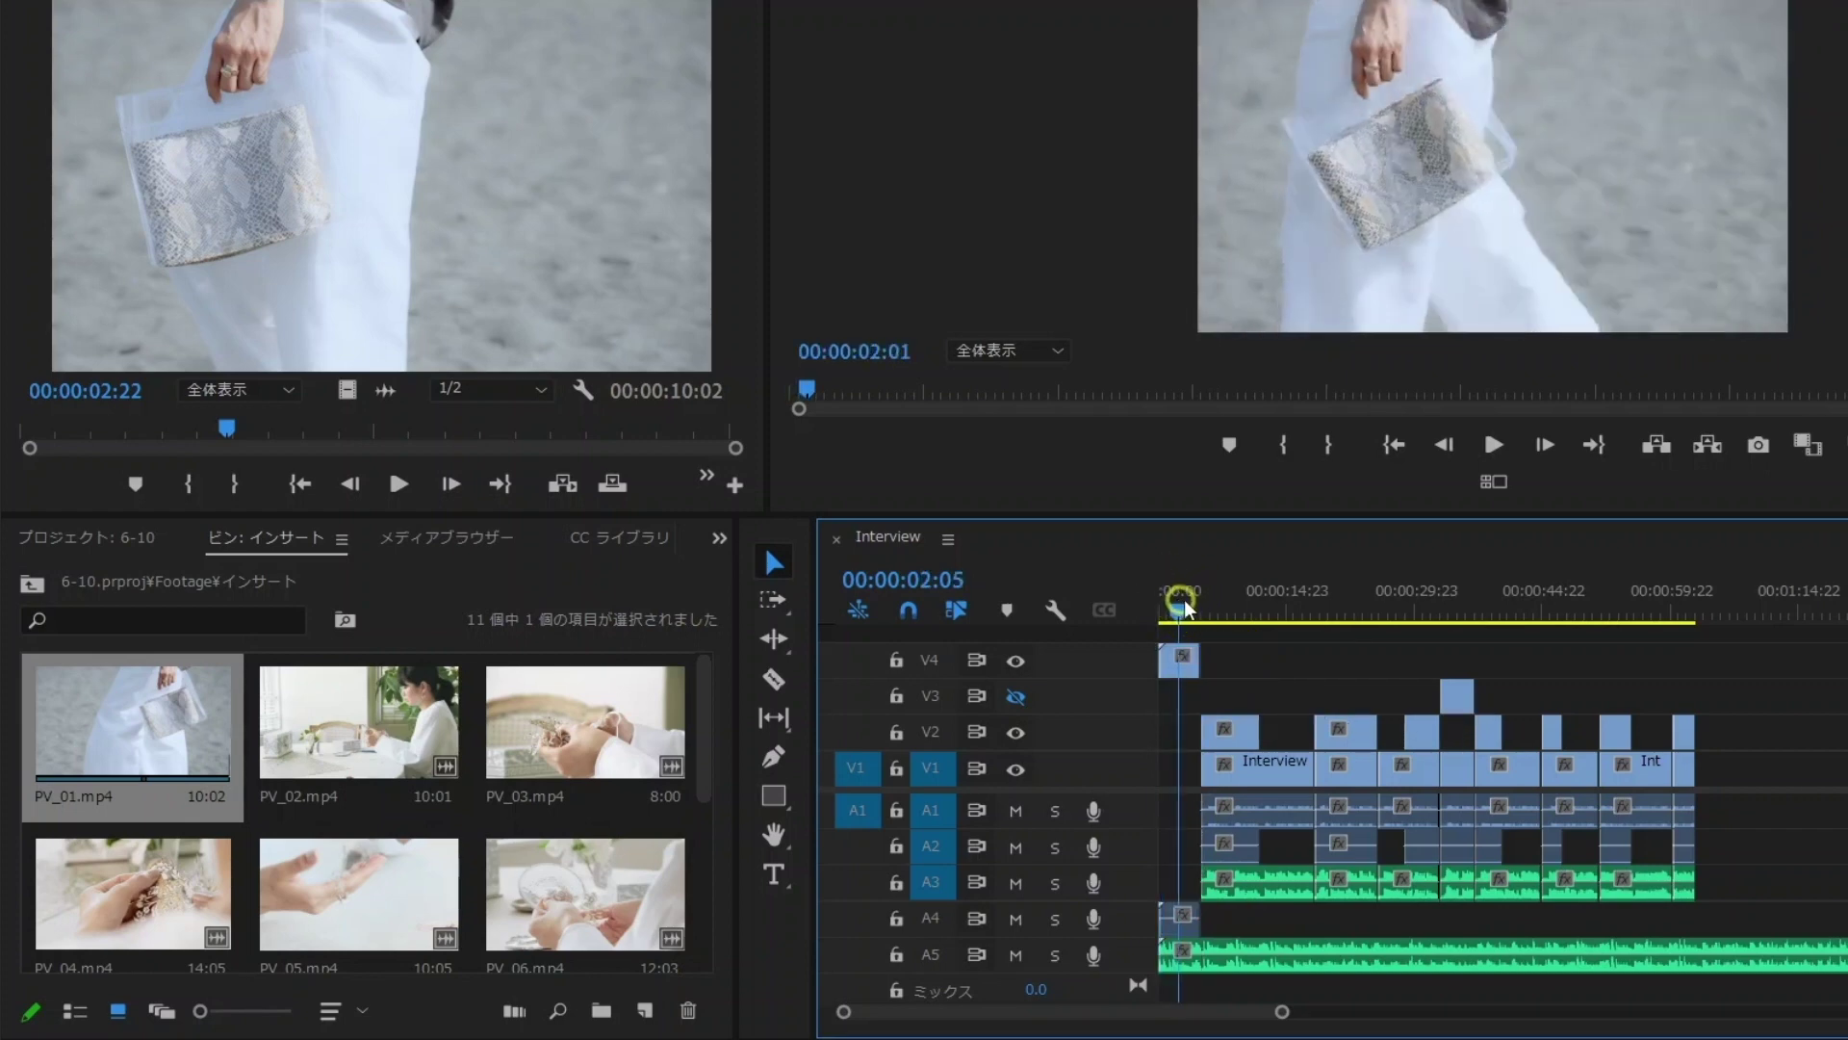
pyautogui.moveTo(1186, 605)
pyautogui.mouseDown()
pyautogui.moveTo(1232, 609)
pyautogui.moveTo(1192, 610)
pyautogui.mouseUp()
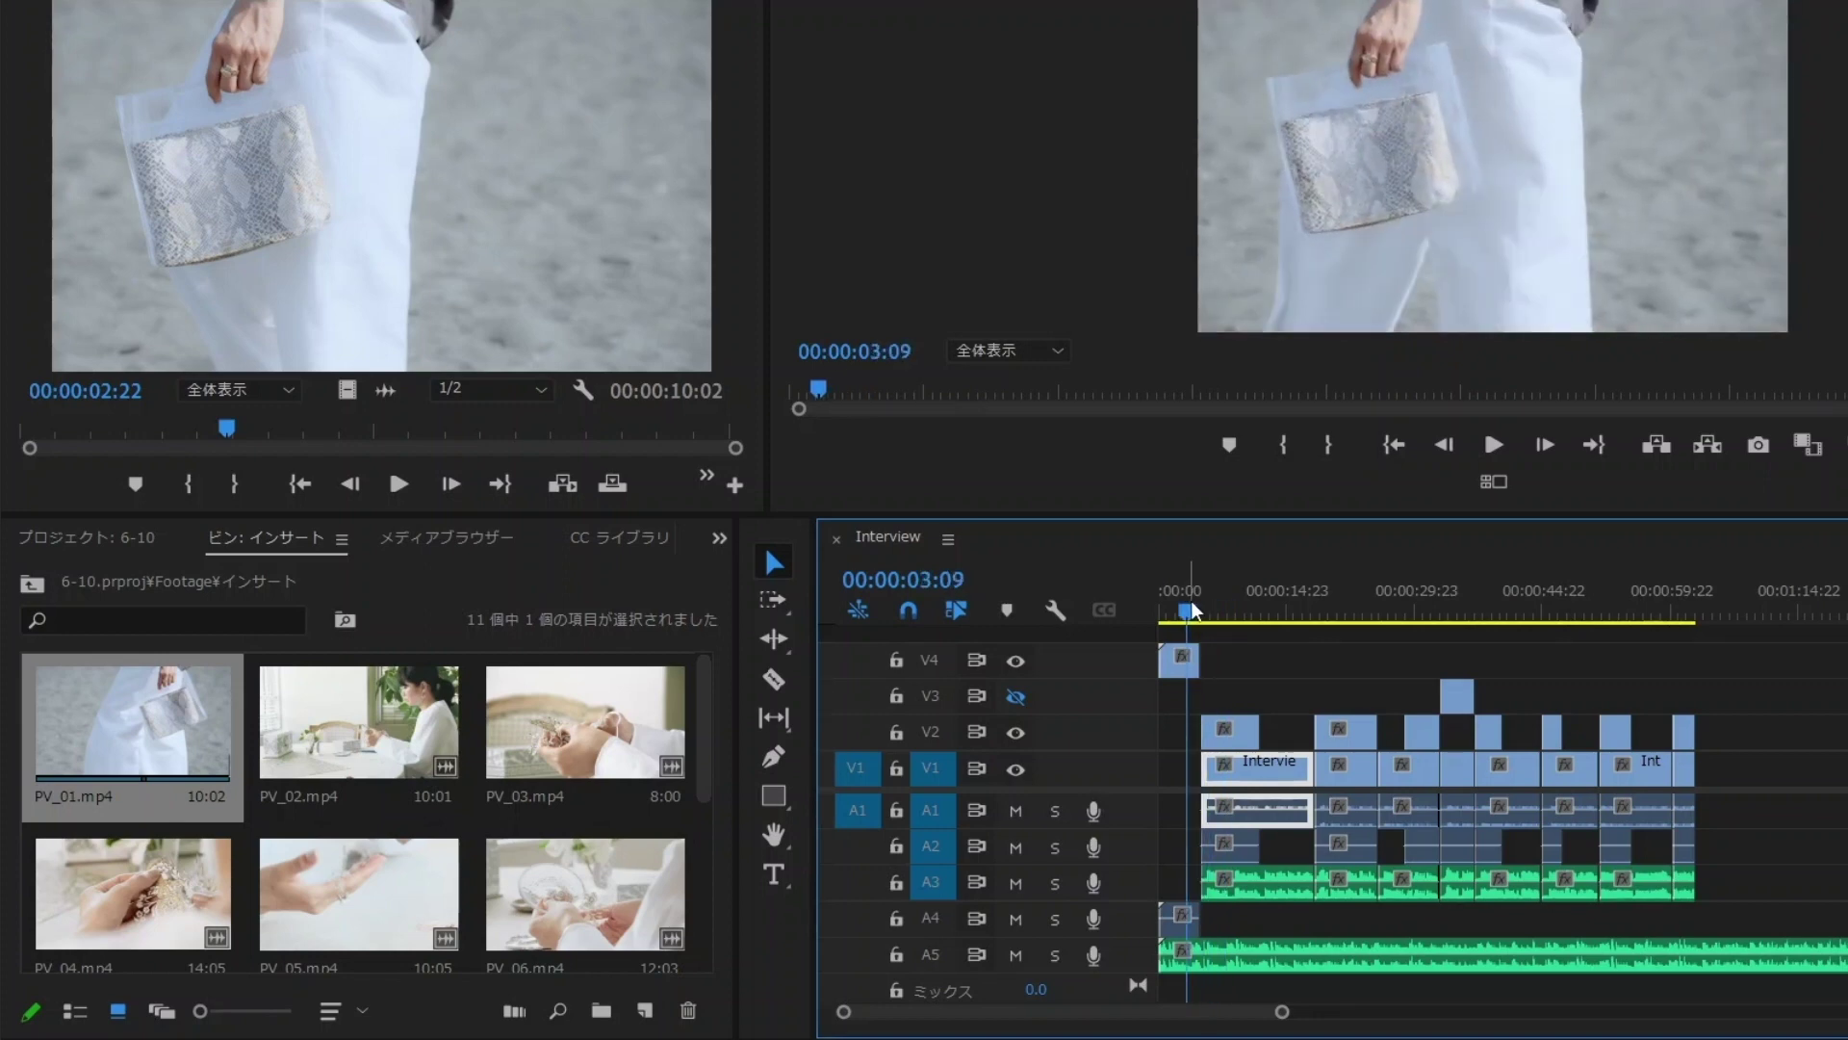
pyautogui.click(1176, 661)
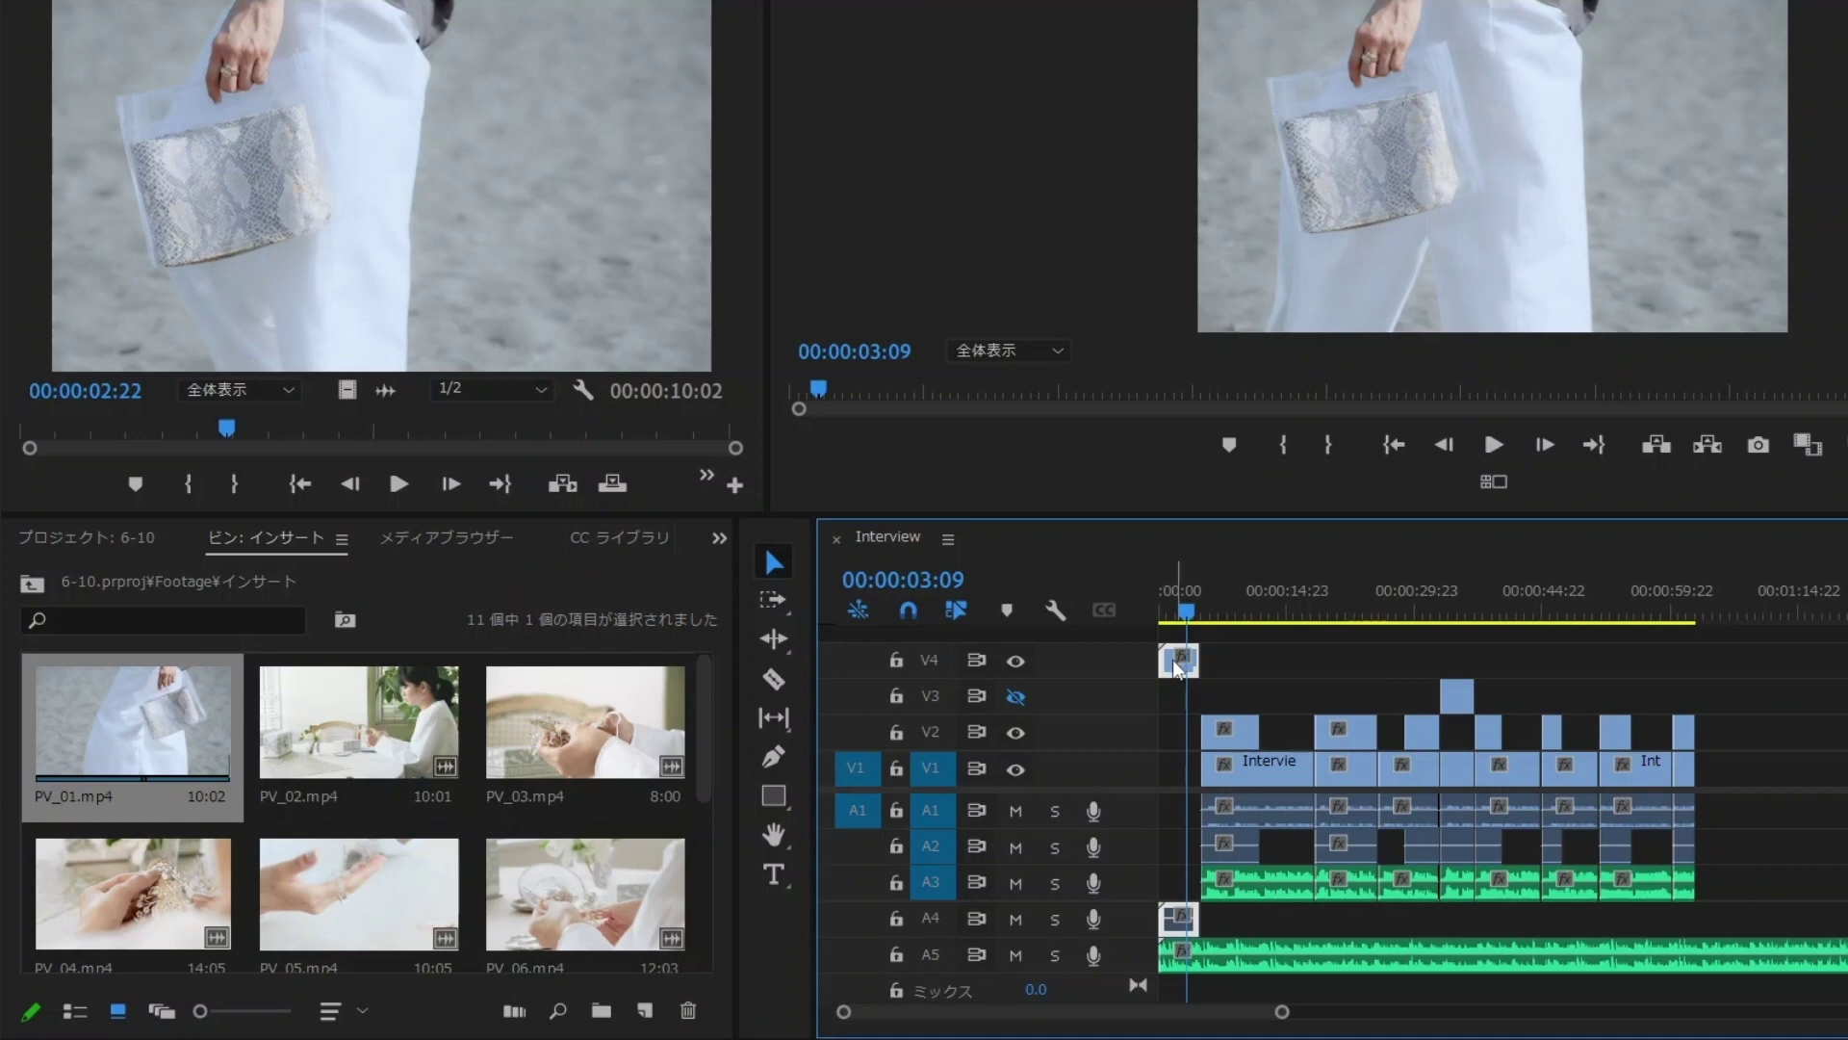
pyautogui.click(1199, 674)
# - Set the PV_01 clip's label colour to tan (黄褐色)
pyautogui.click(1281, 1013)
pyautogui.moveTo(1281, 1012); pyautogui.dragTo(1143, 1013)
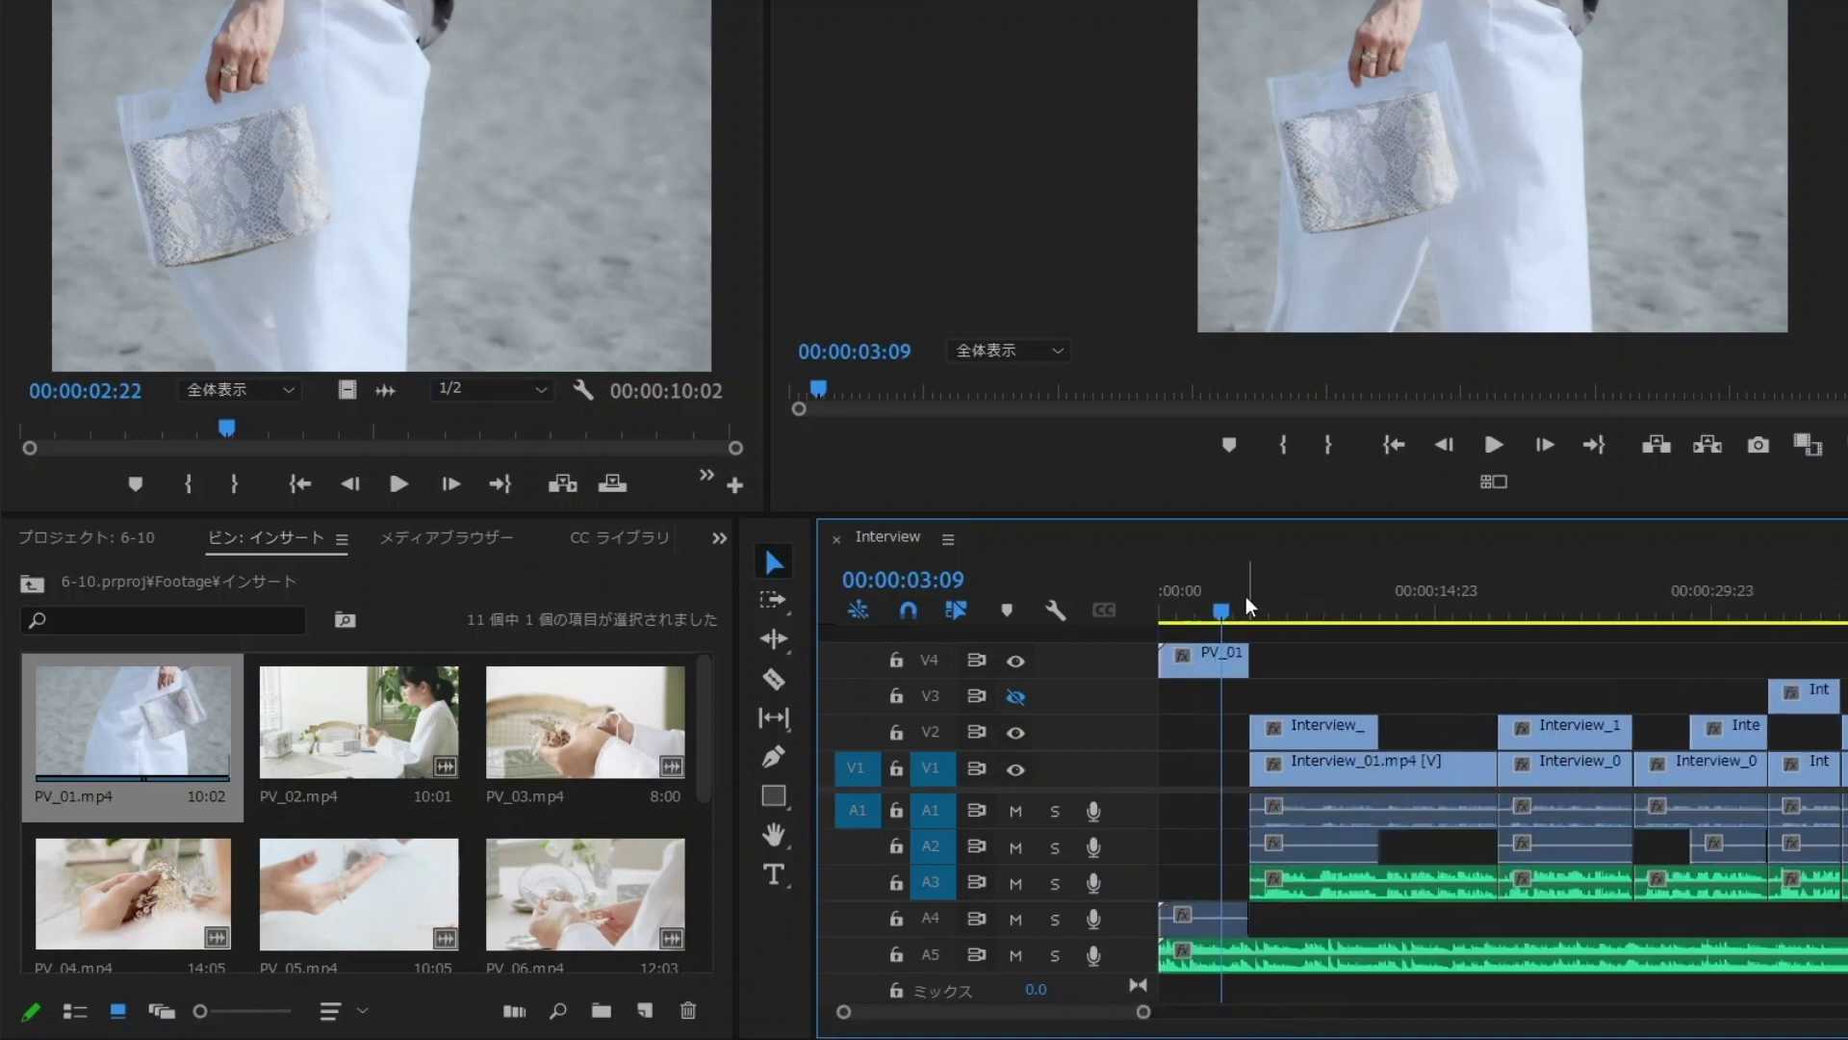
pyautogui.rightClick(1217, 656)
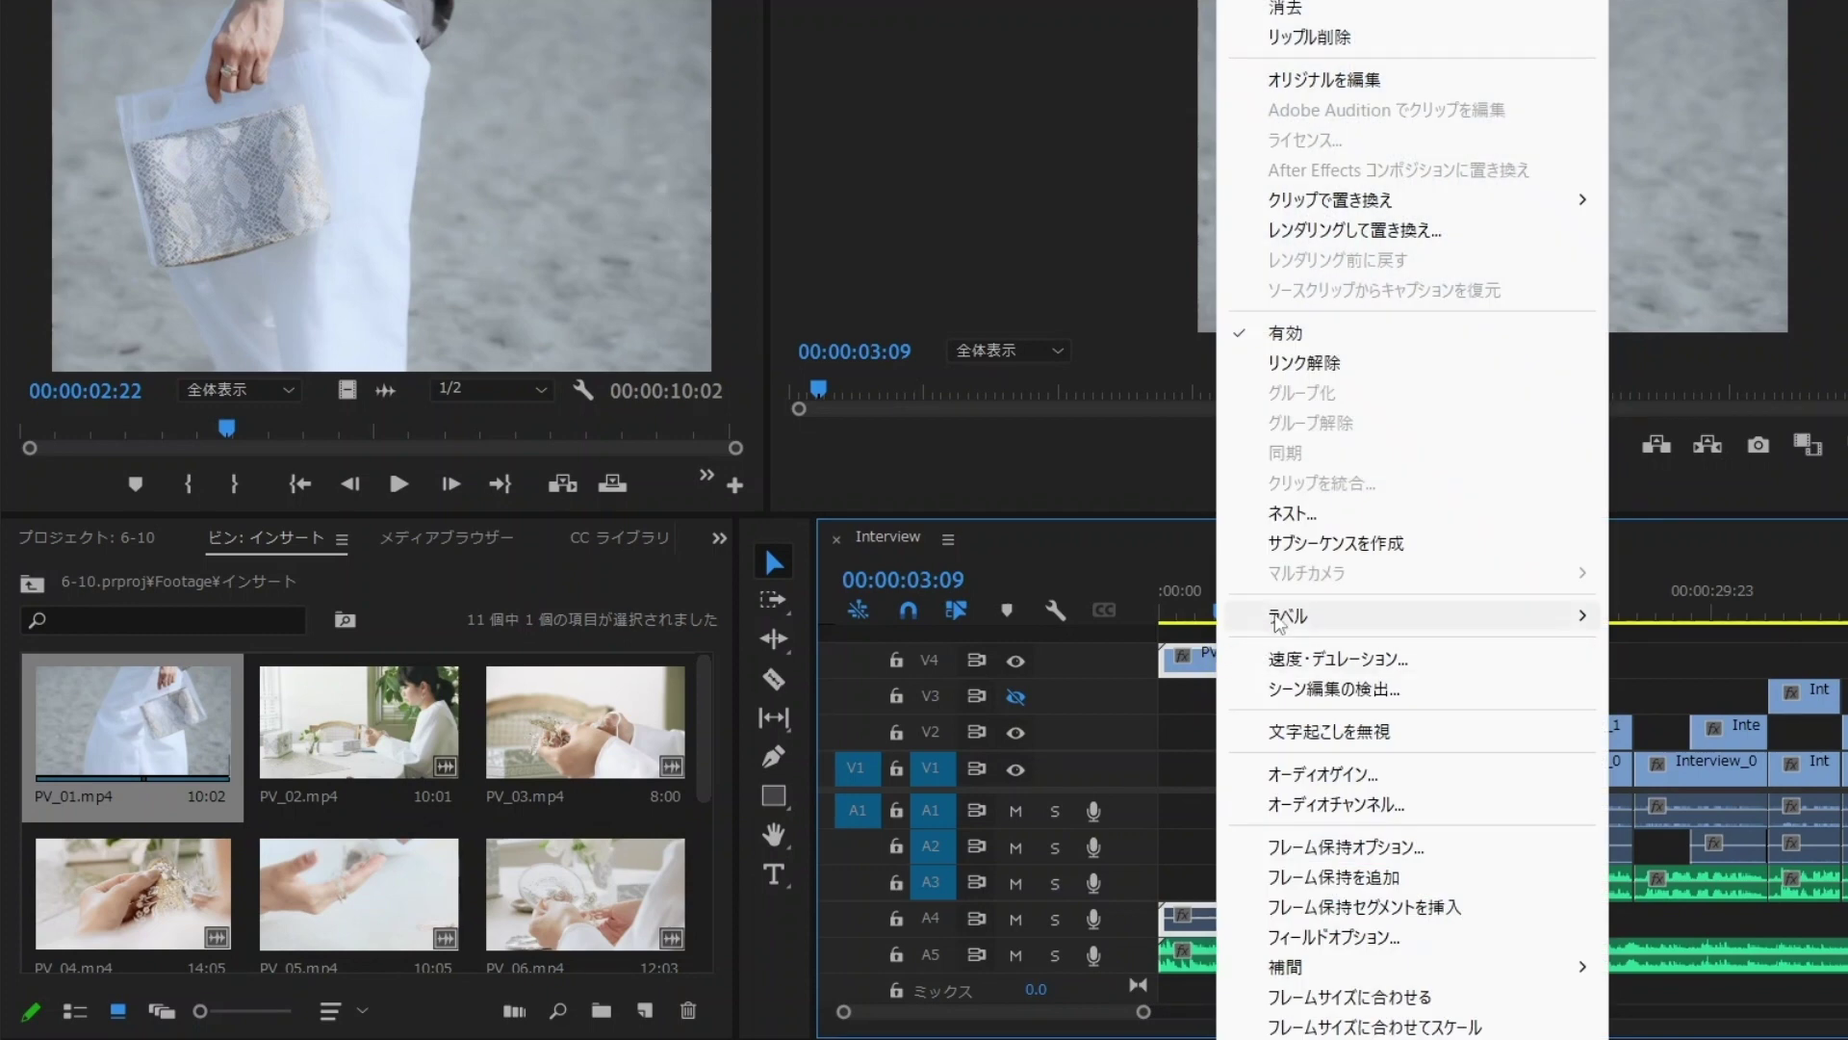
pyautogui.moveTo(1326, 614)
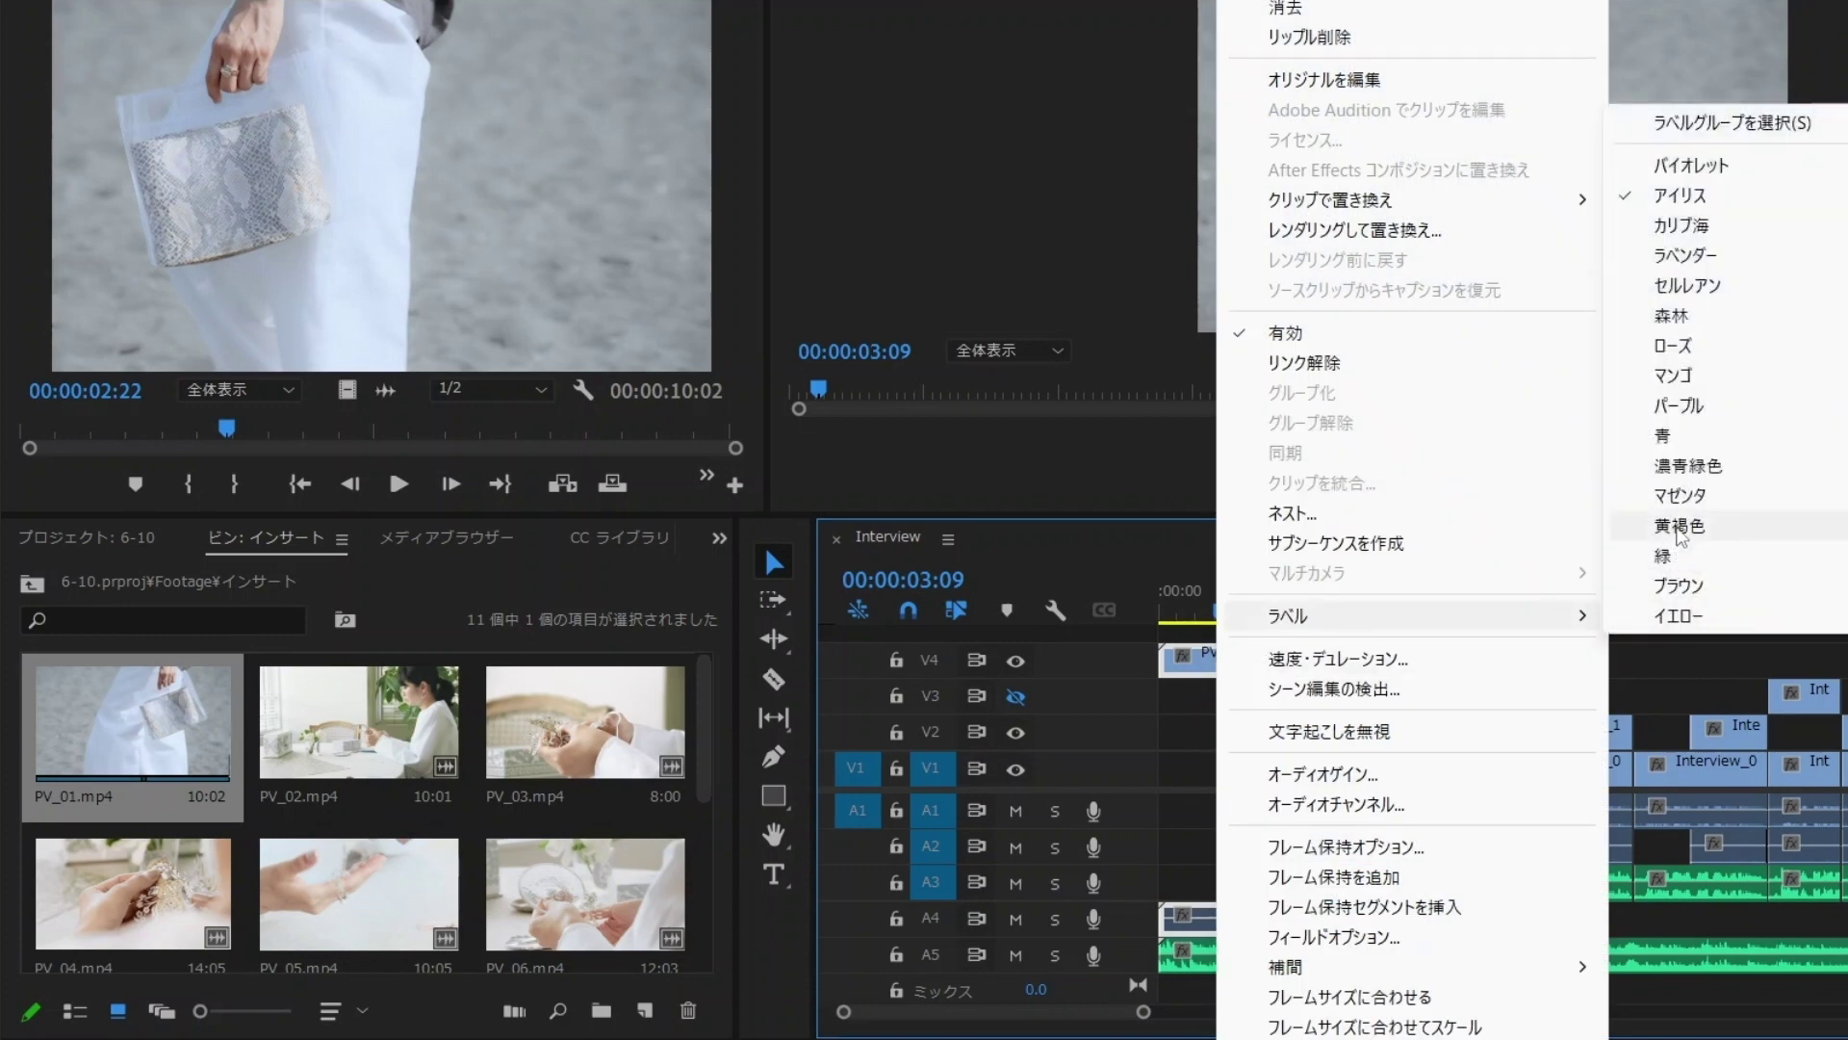
pyautogui.click(1680, 530)
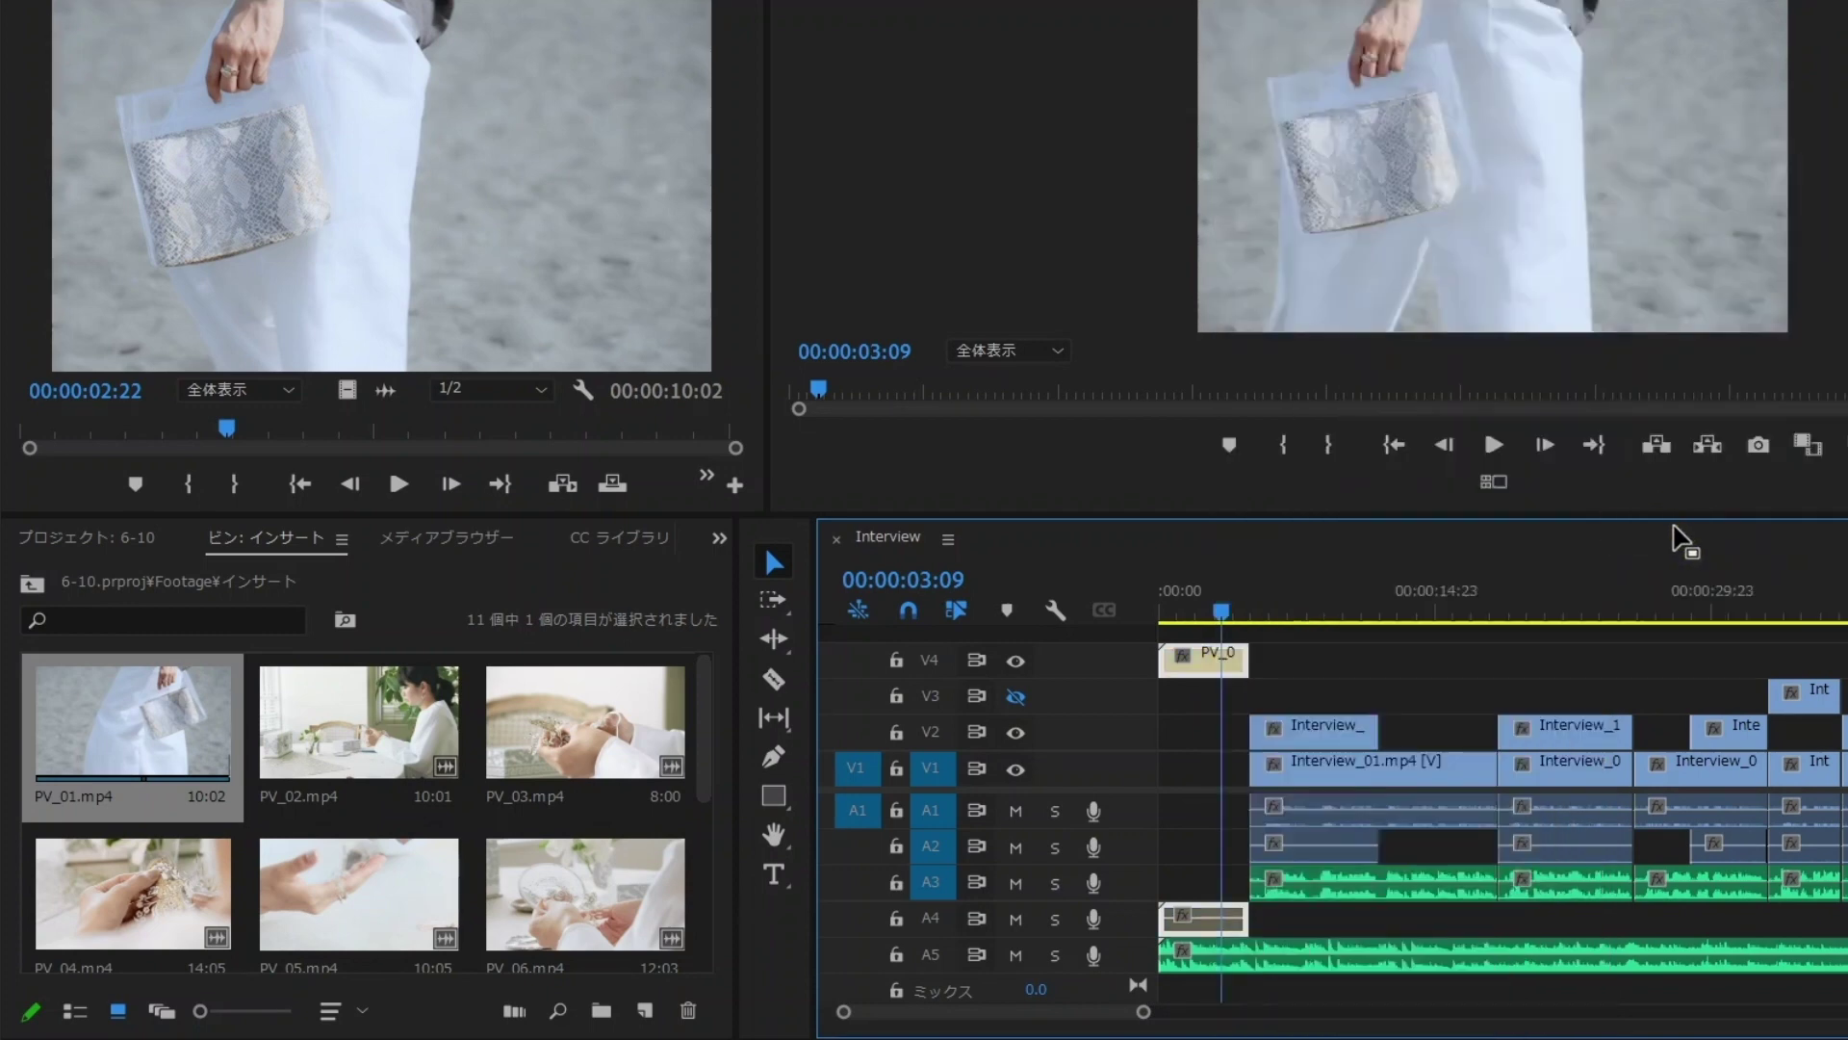
# - Zoom the timeline back out, check clip selections, and move the playhead to 00:00:09:01
pyautogui.moveTo(1143, 1011); pyautogui.dragTo(1290, 997)
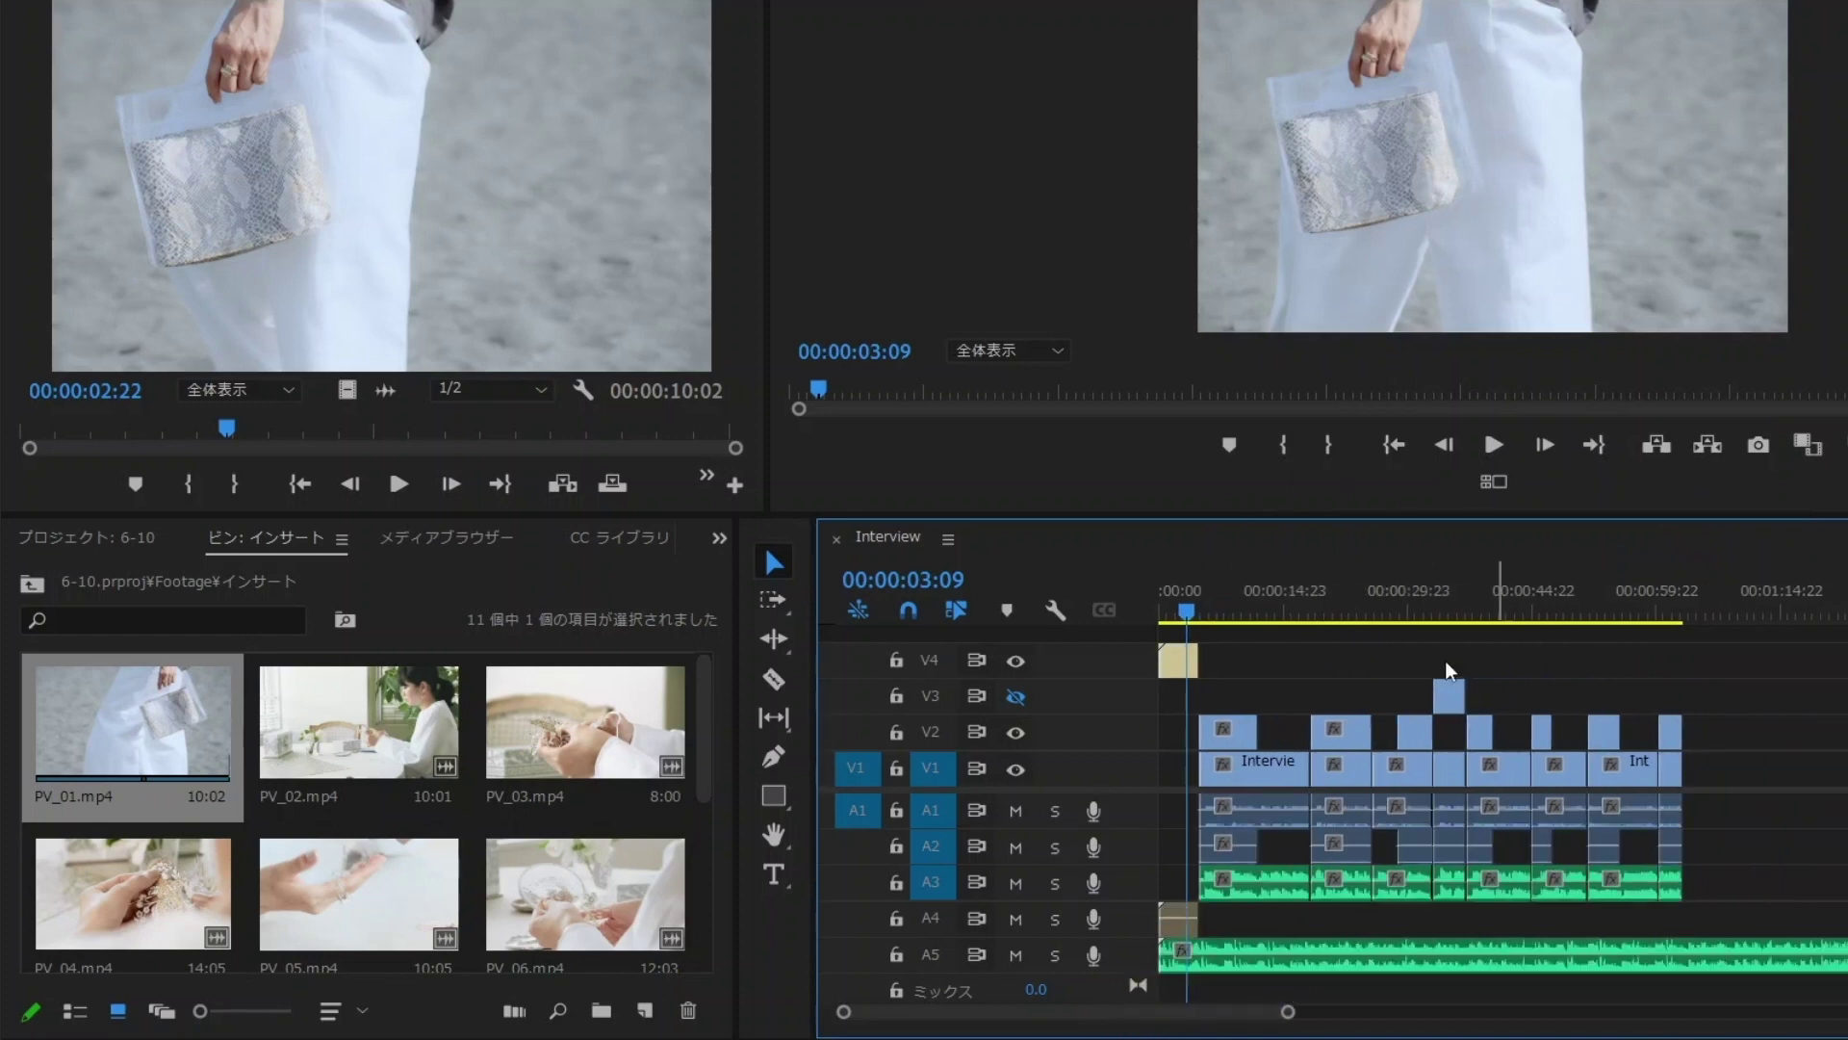
pyautogui.click(1176, 647)
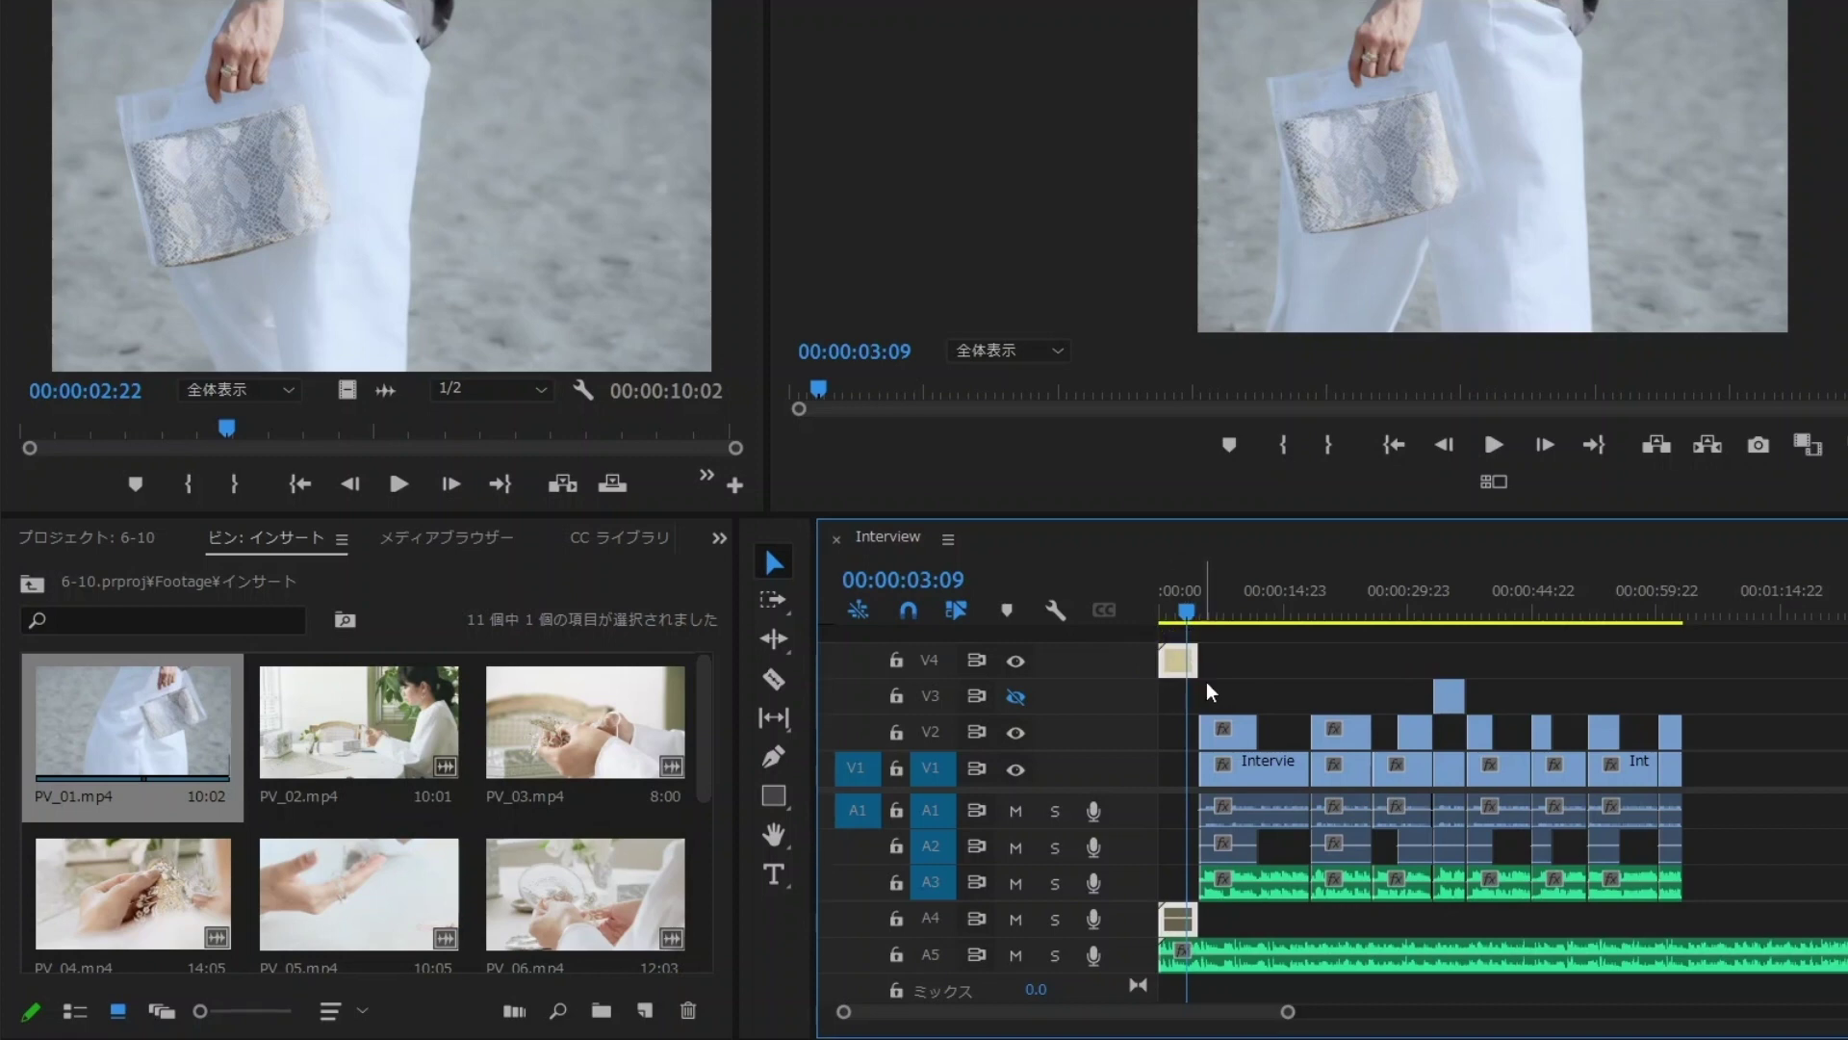
pyautogui.moveTo(1227, 678)
pyautogui.mouseDown()
pyautogui.moveTo(1586, 808)
pyautogui.moveTo(1699, 891)
pyautogui.mouseUp()
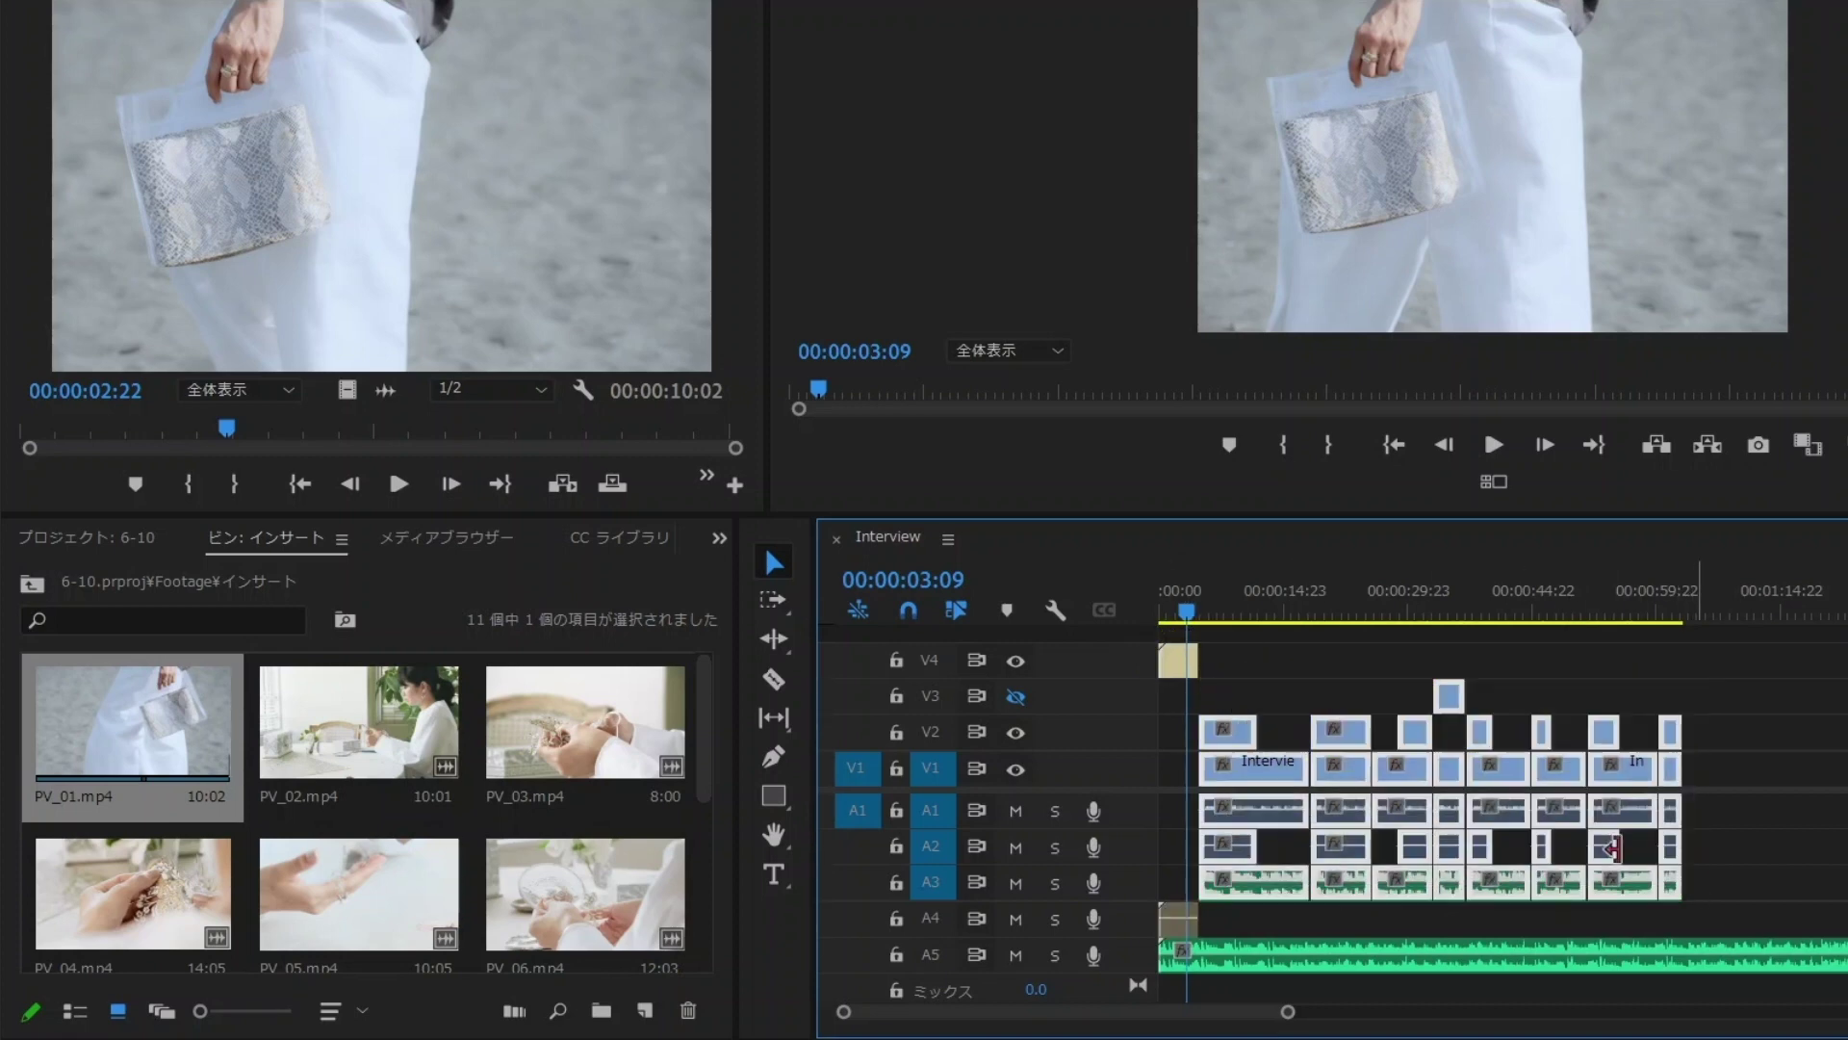
pyautogui.click(1286, 676)
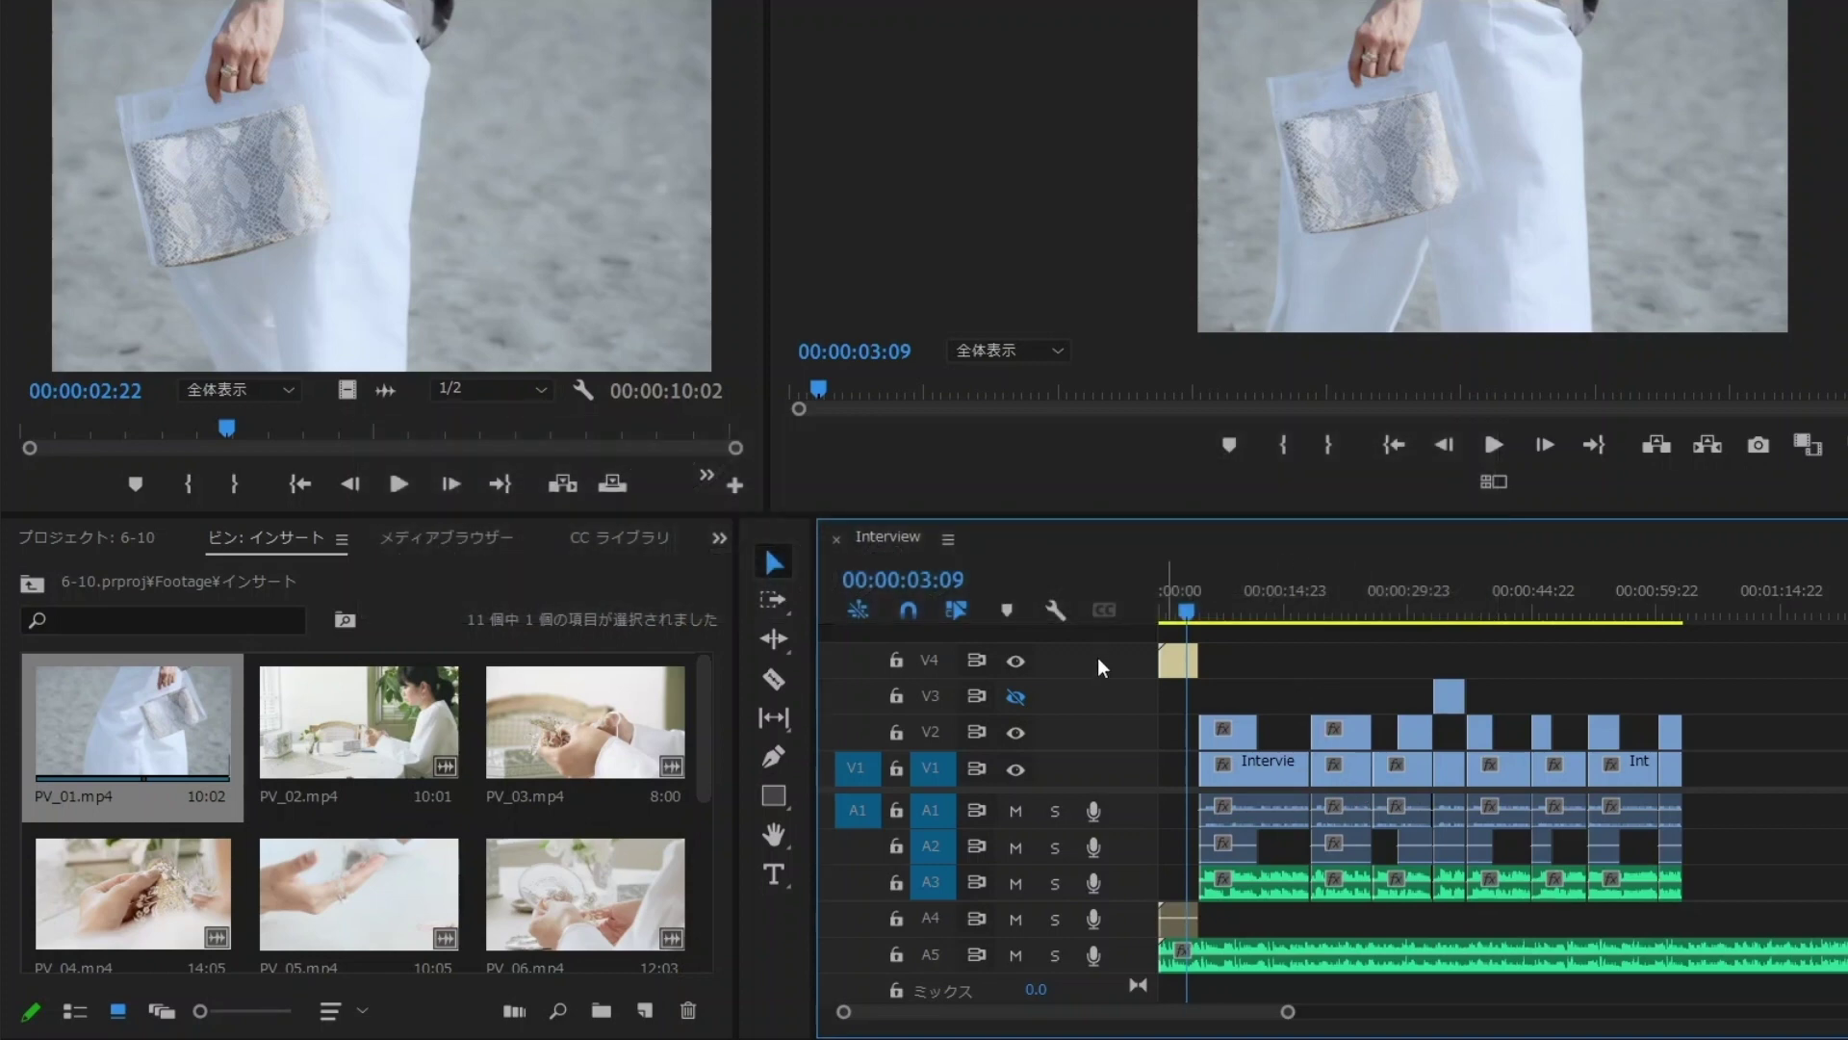
pyautogui.click(1177, 657)
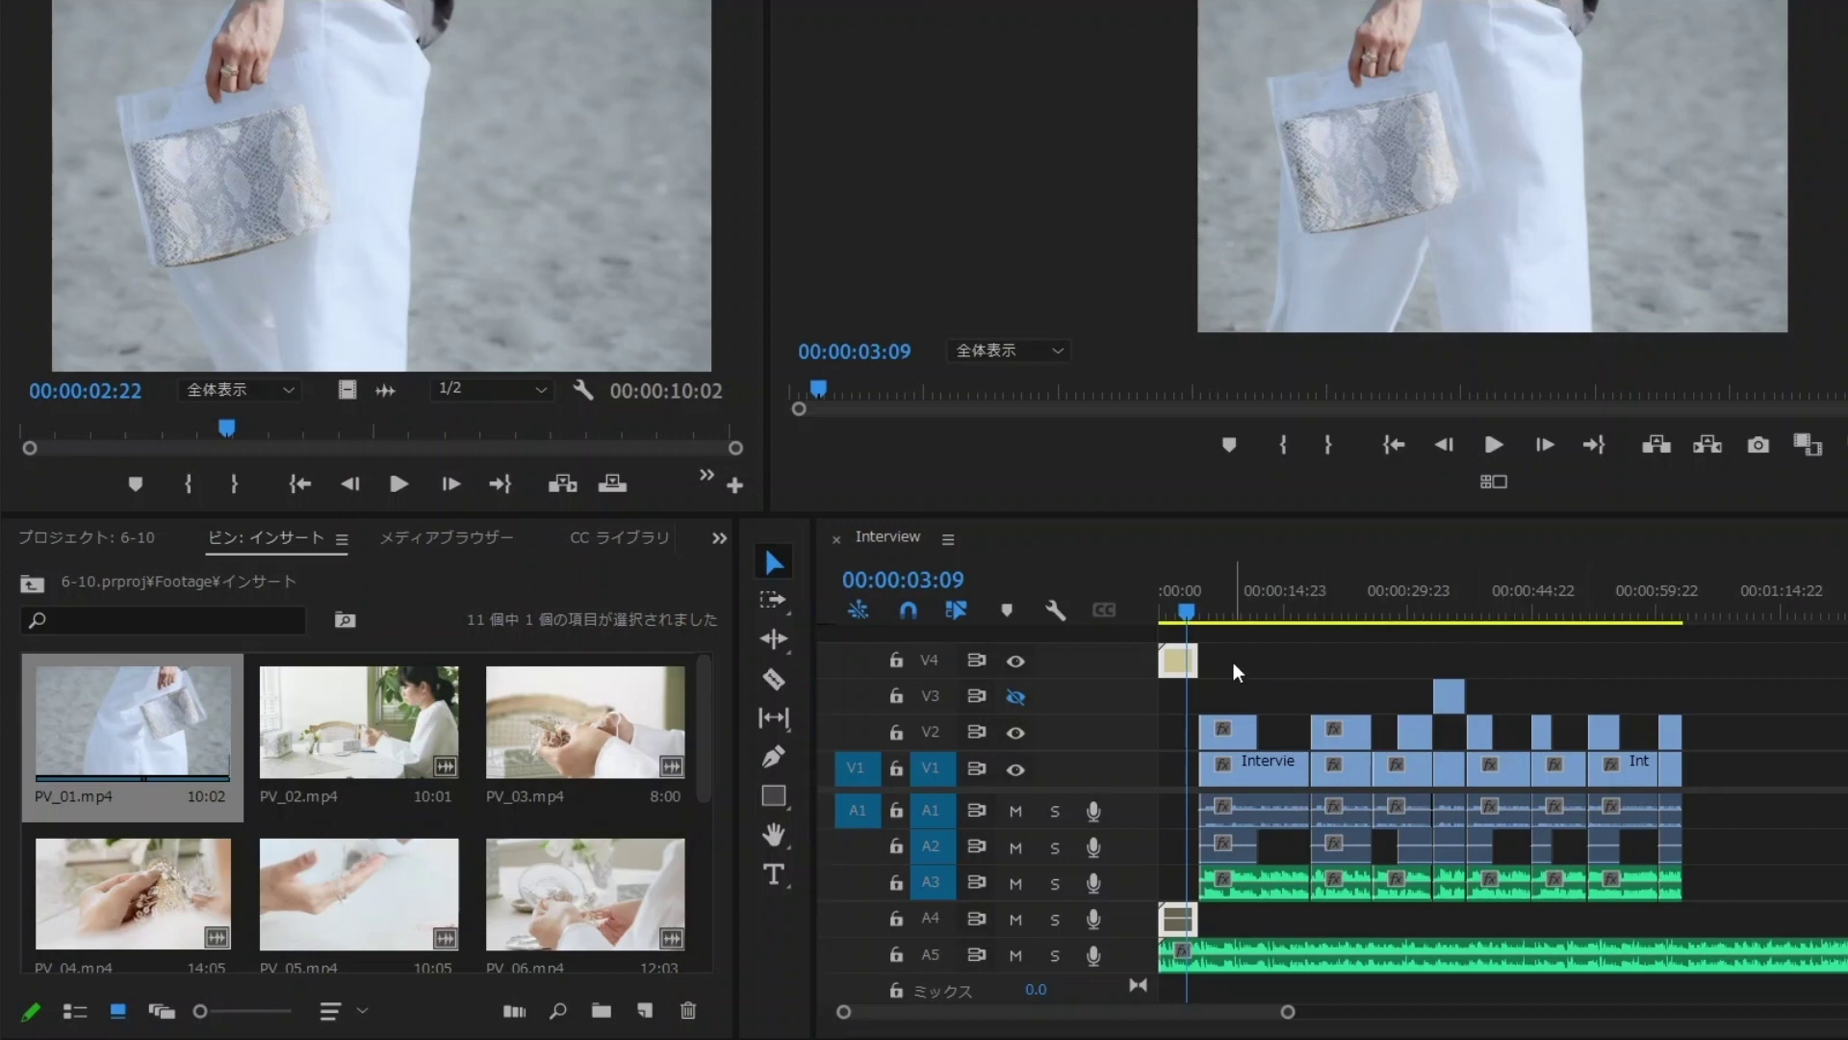
pyautogui.click(1236, 612)
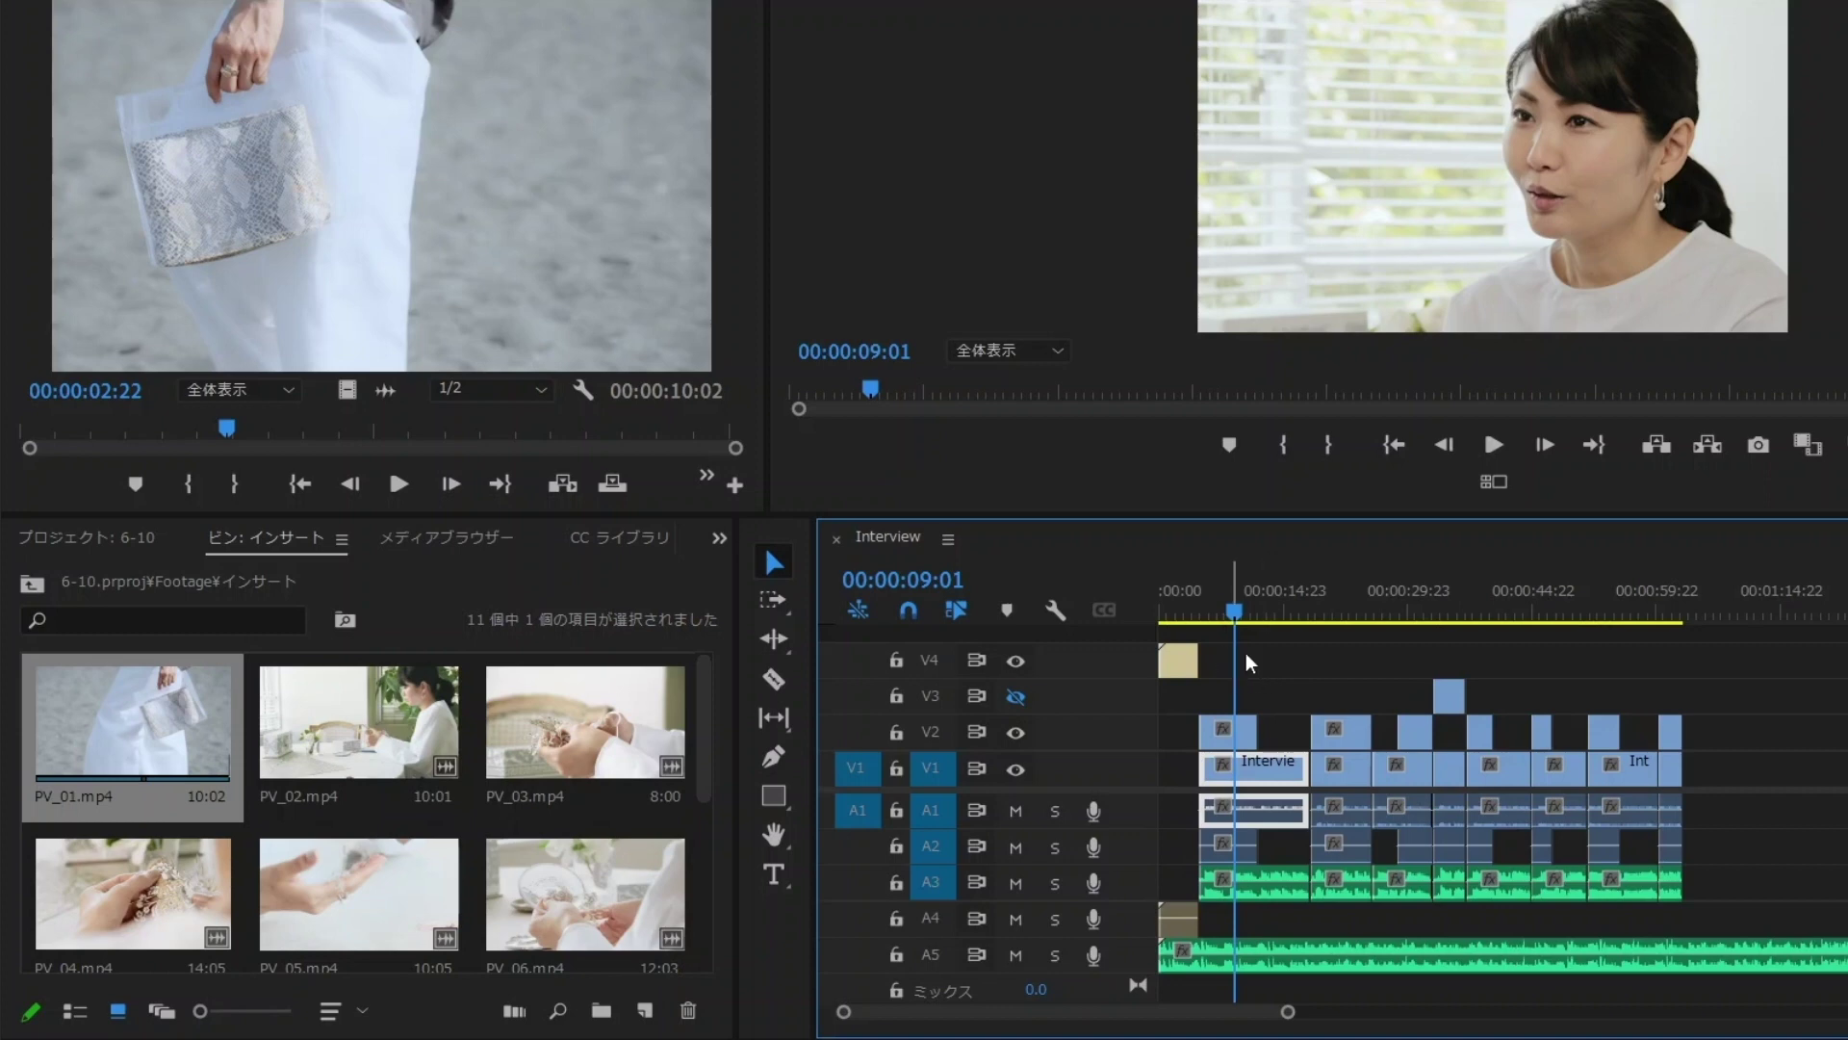
# - Select PV_02 and PV_03 in the bin, then play from about 5 seconds while checking A3's waveform
pyautogui.click(438, 742)
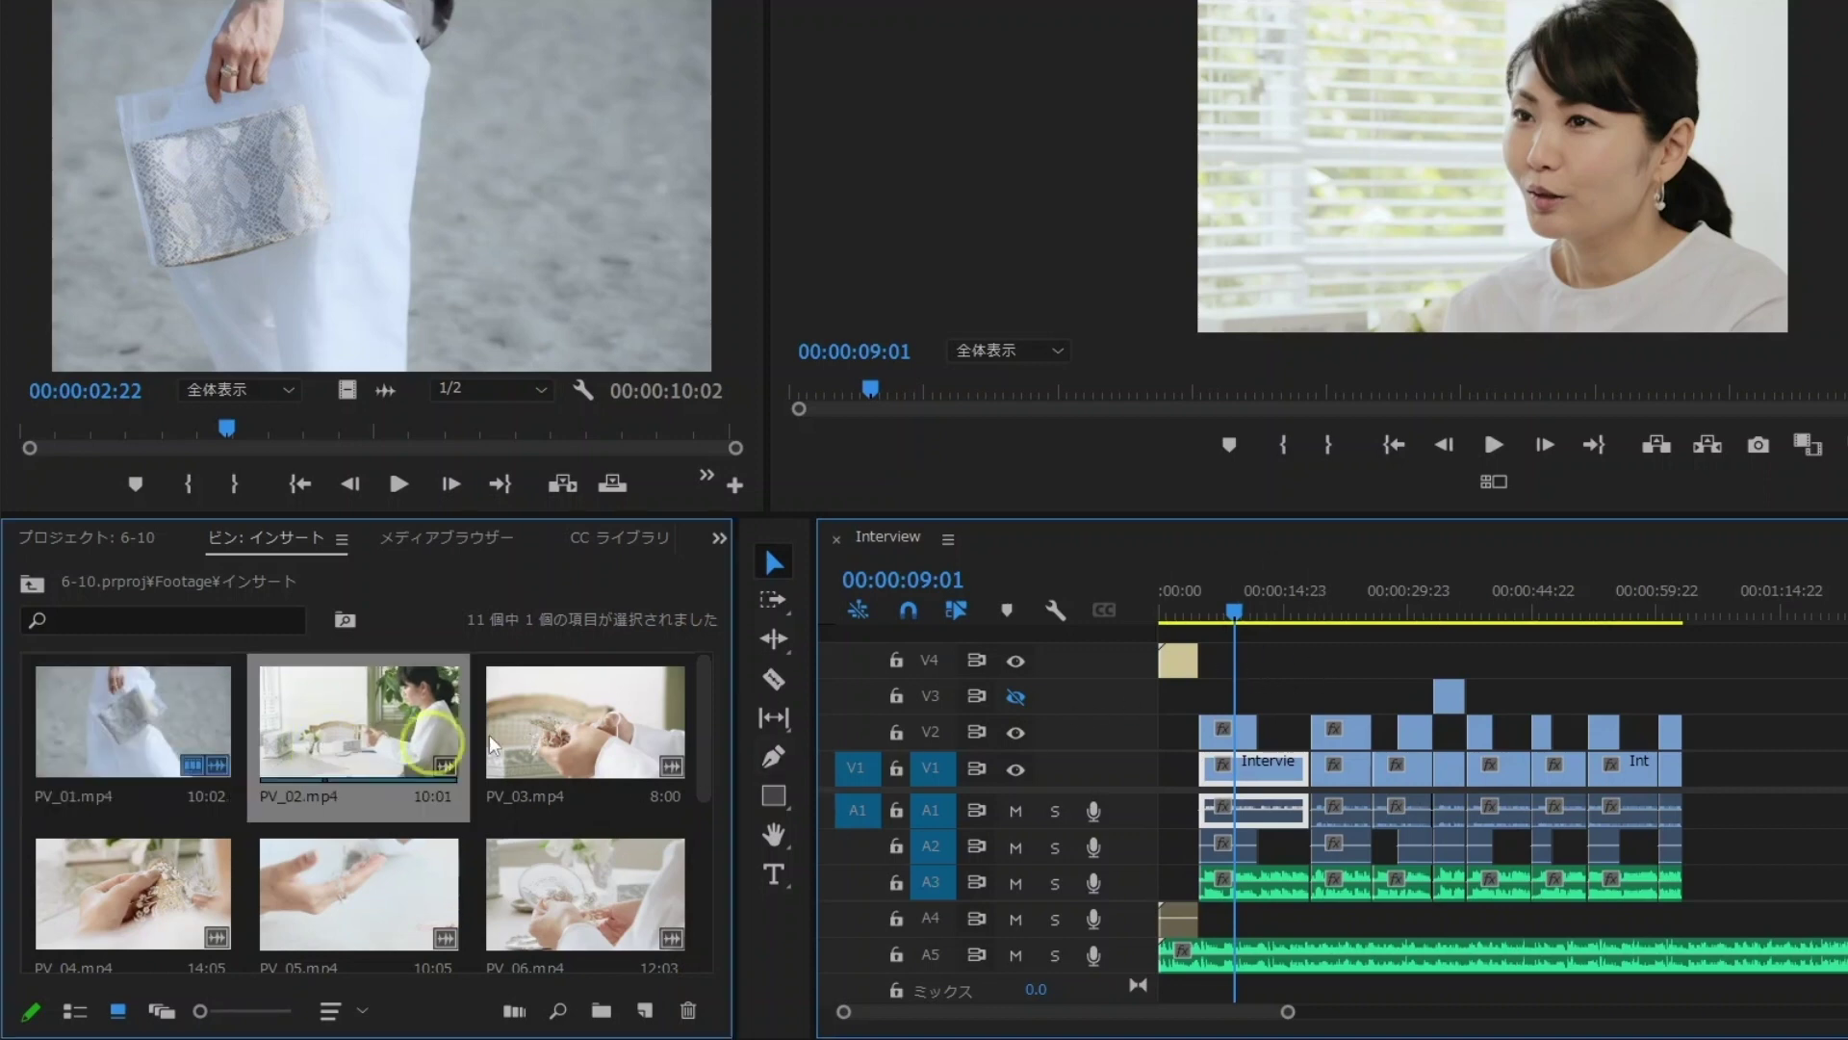
pyautogui.click(496, 743)
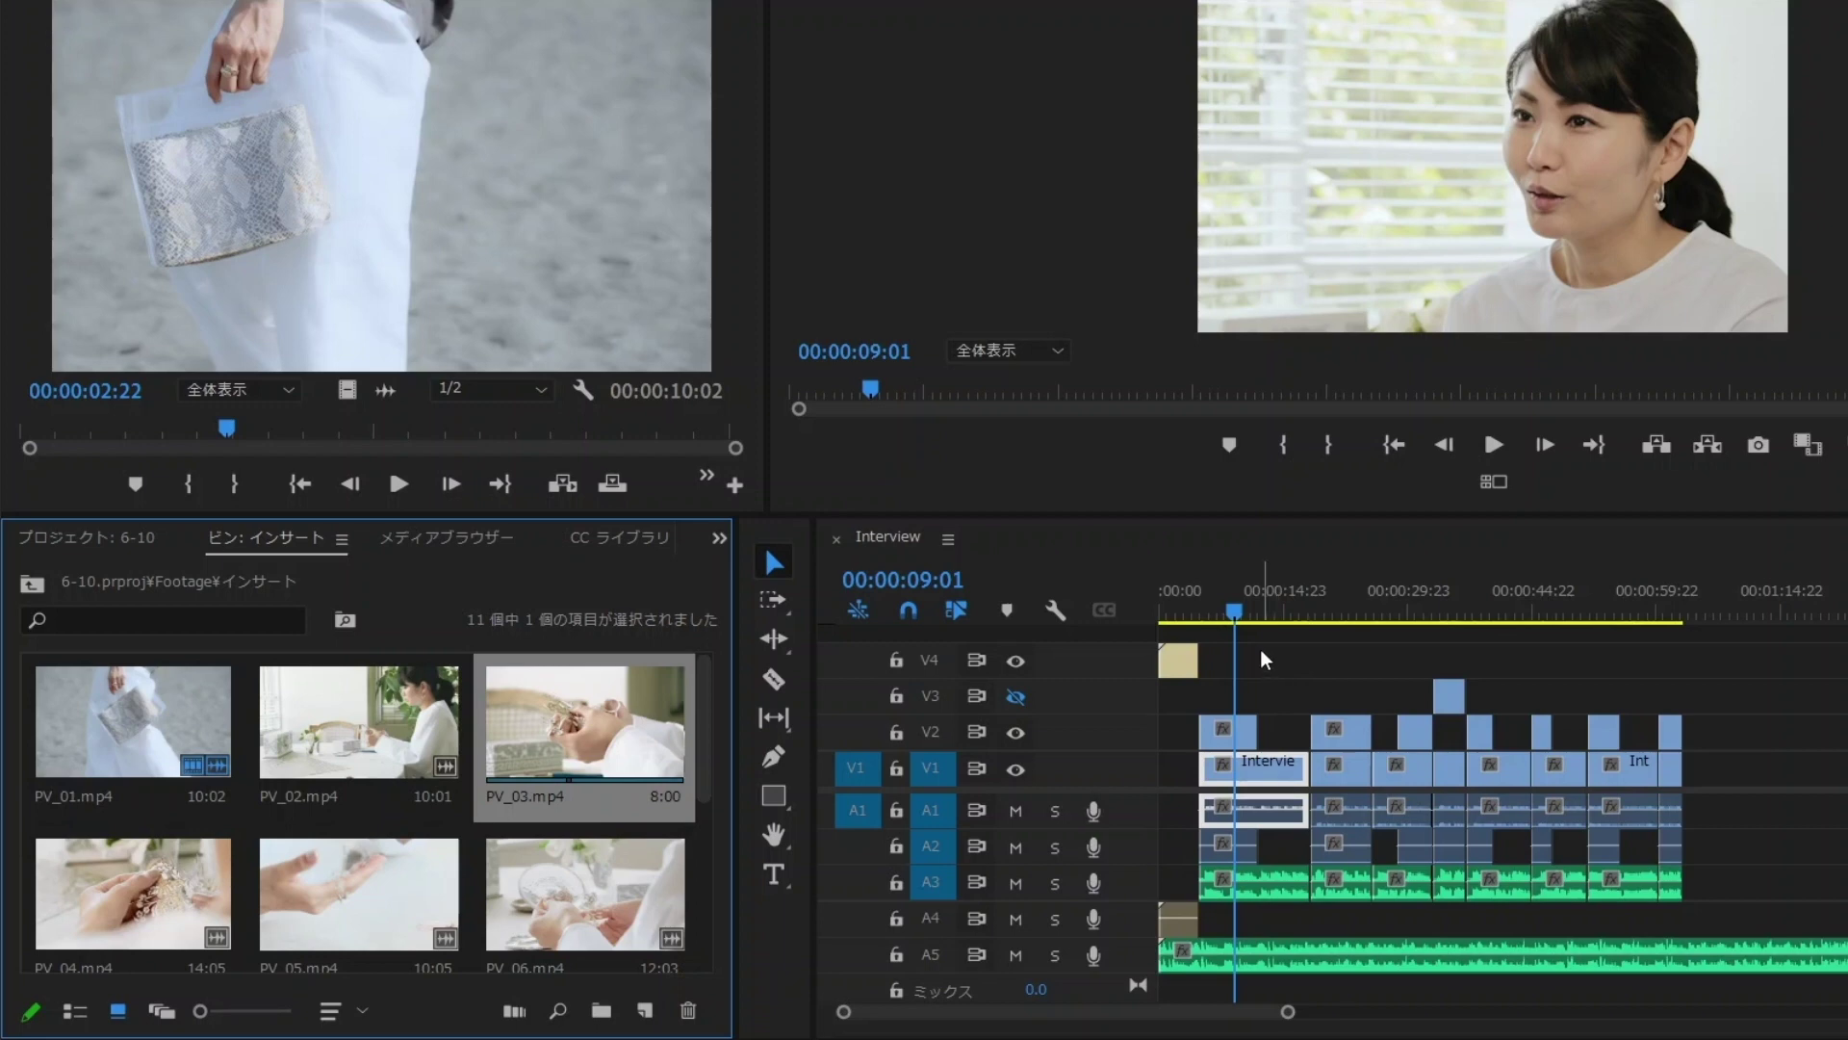
pyautogui.moveTo(1231, 599); pyautogui.dragTo(1206, 609)
pyautogui.press('space')
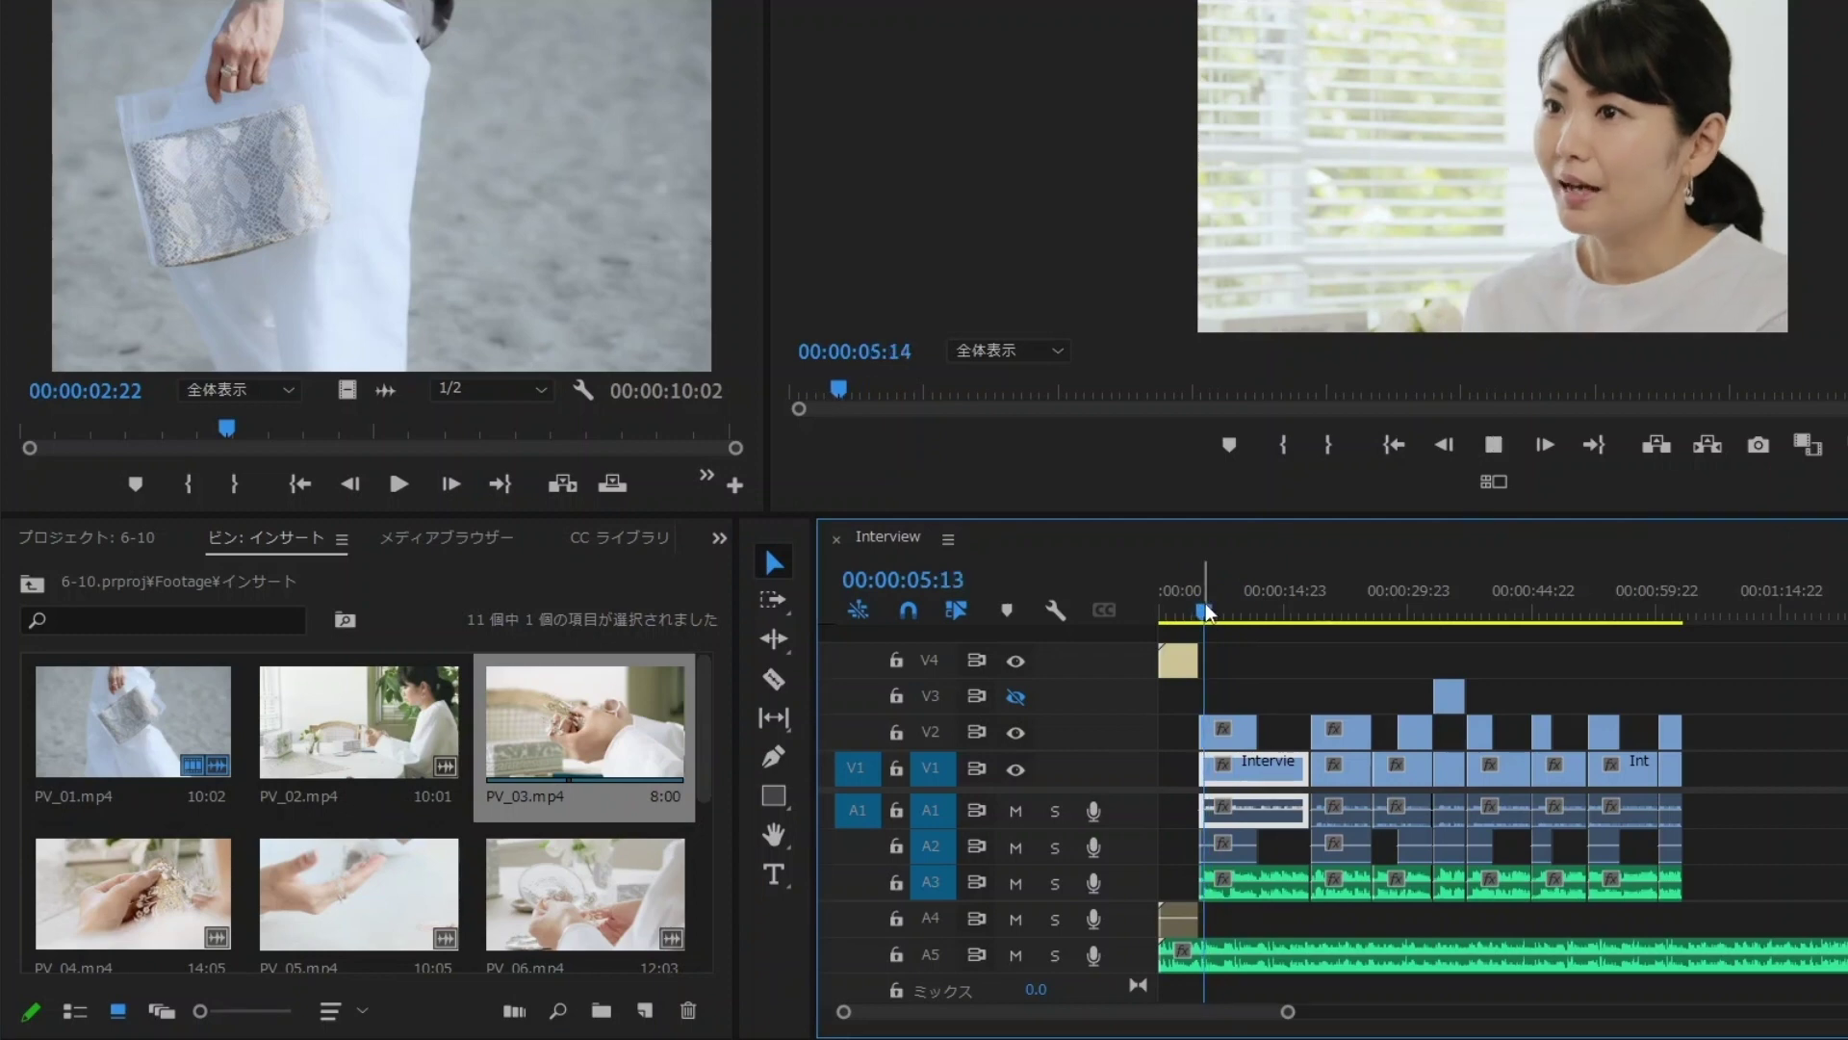
pyautogui.doubleClick(1130, 876)
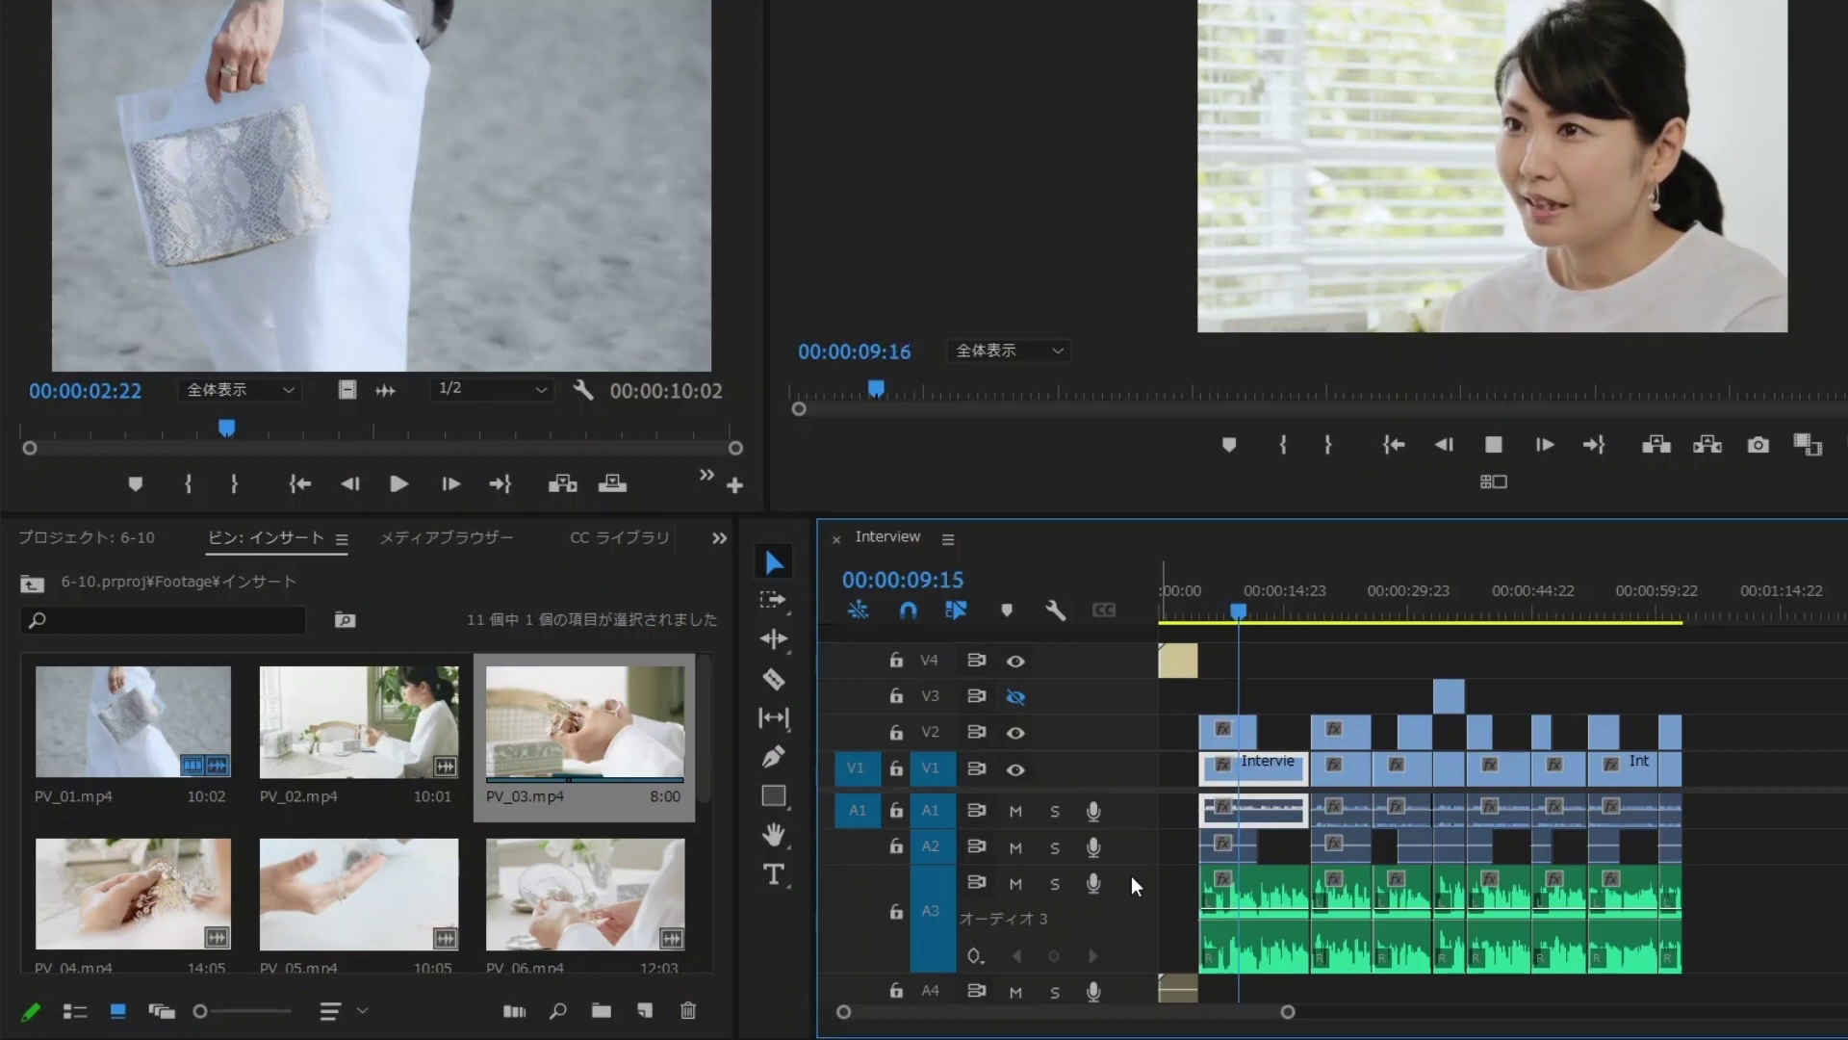
pyautogui.press('space')
pyautogui.doubleClick(1139, 877)
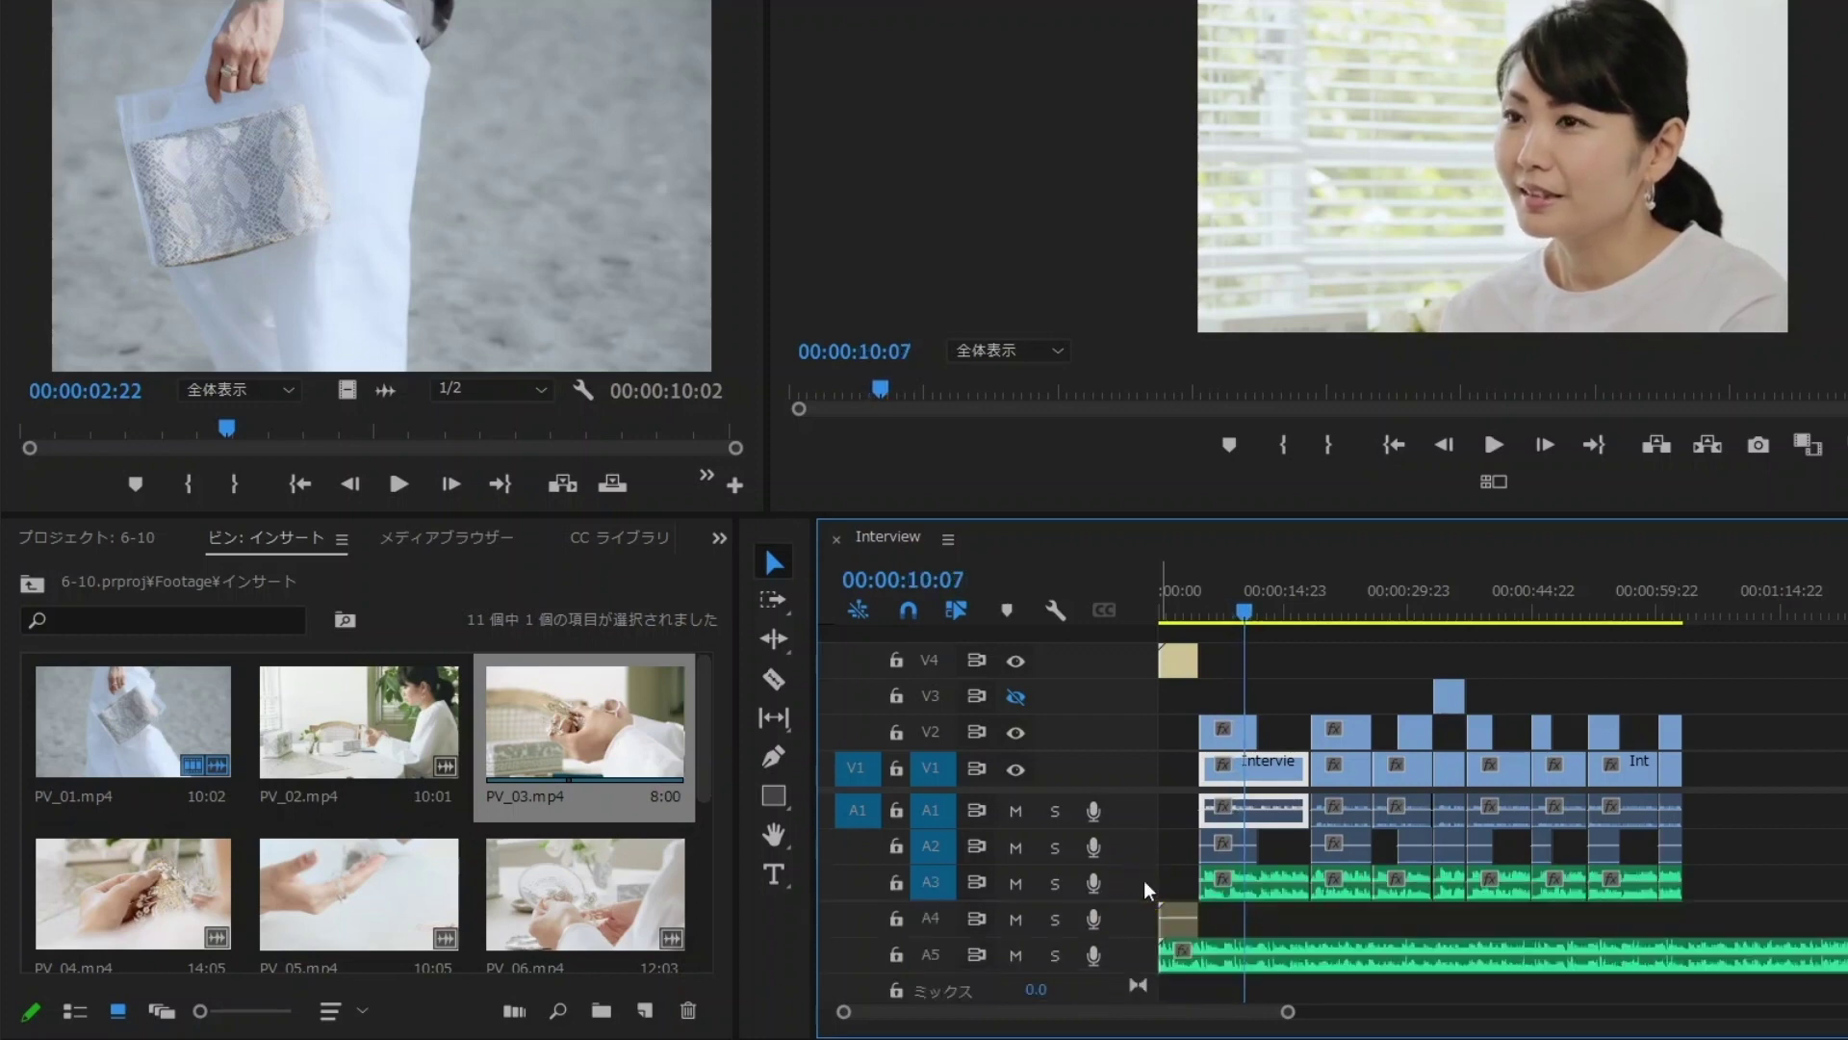
# - Mute the A5 music and replay from about 4 seconds with track A3 expanded
pyautogui.click(1016, 955)
pyautogui.click(1204, 608)
pyautogui.doubleClick(1138, 877)
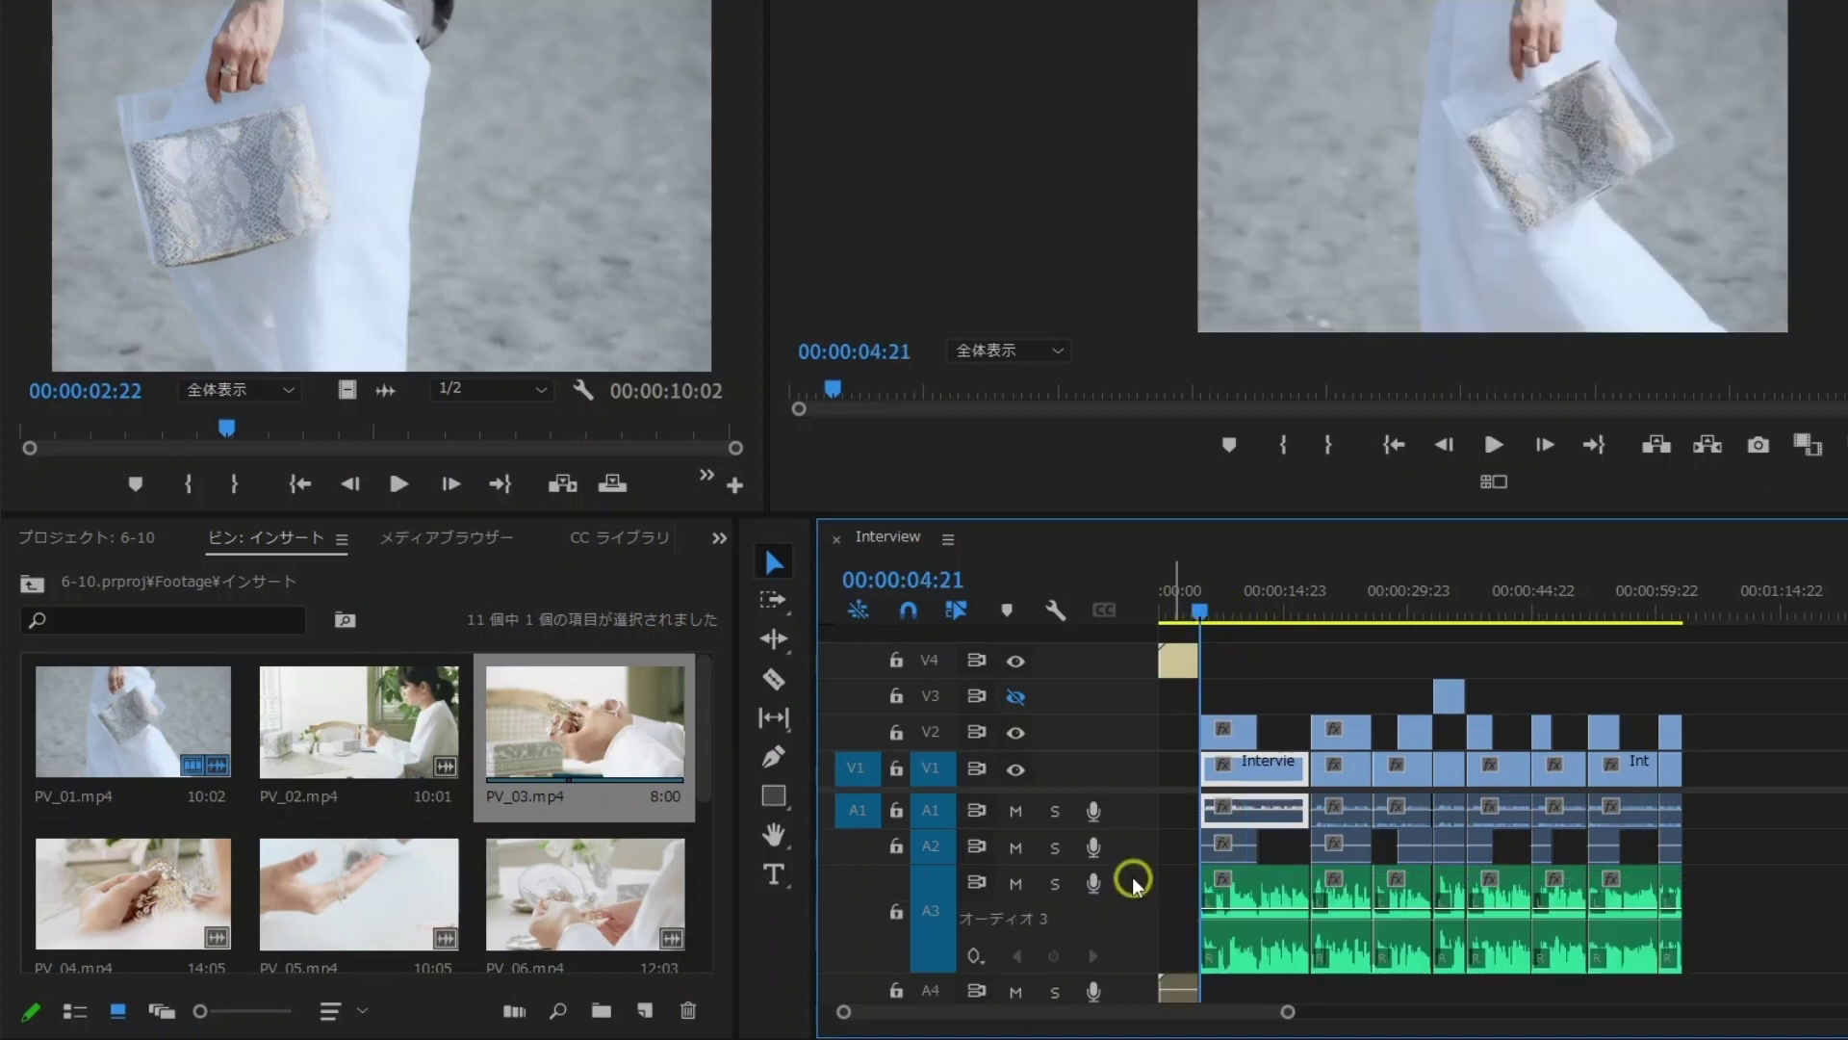
pyautogui.press('space')
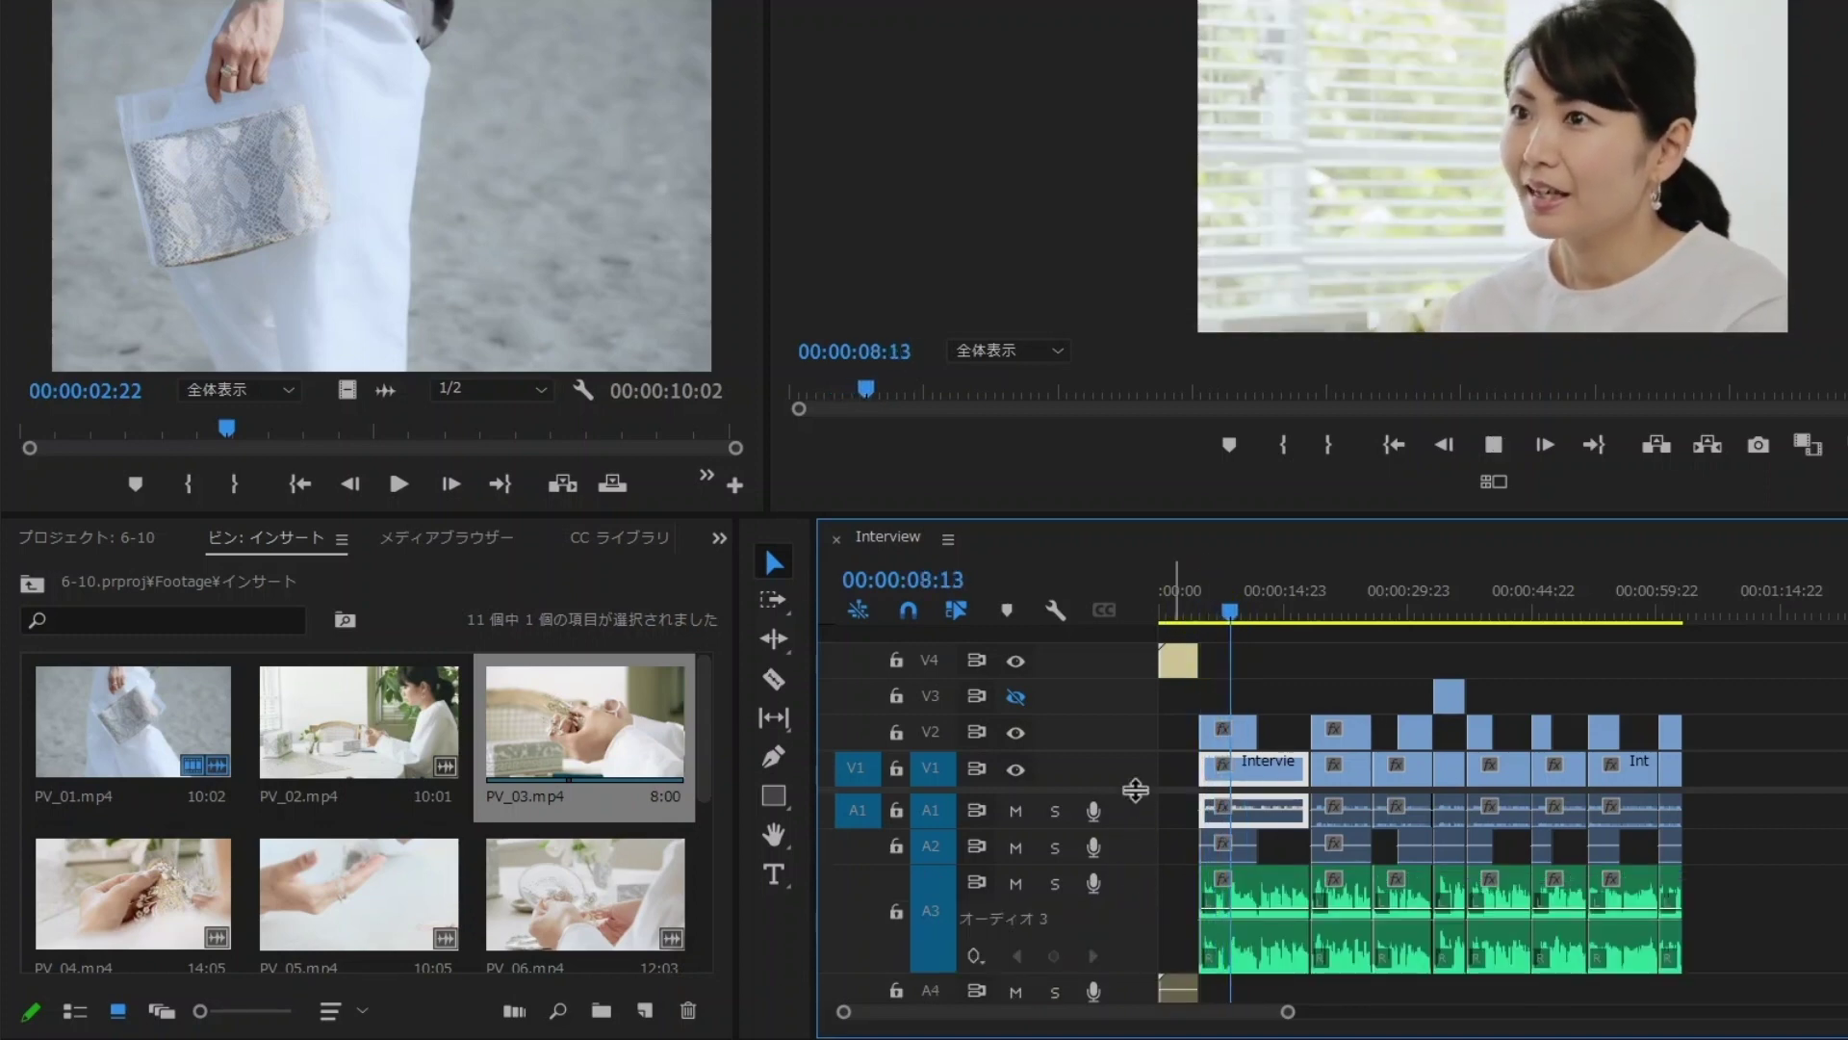
# - Shorten tracks A1 and A2, return to 10:02, and restore V1 to normal height
pyautogui.moveTo(1127, 827); pyautogui.dragTo(1121, 826)
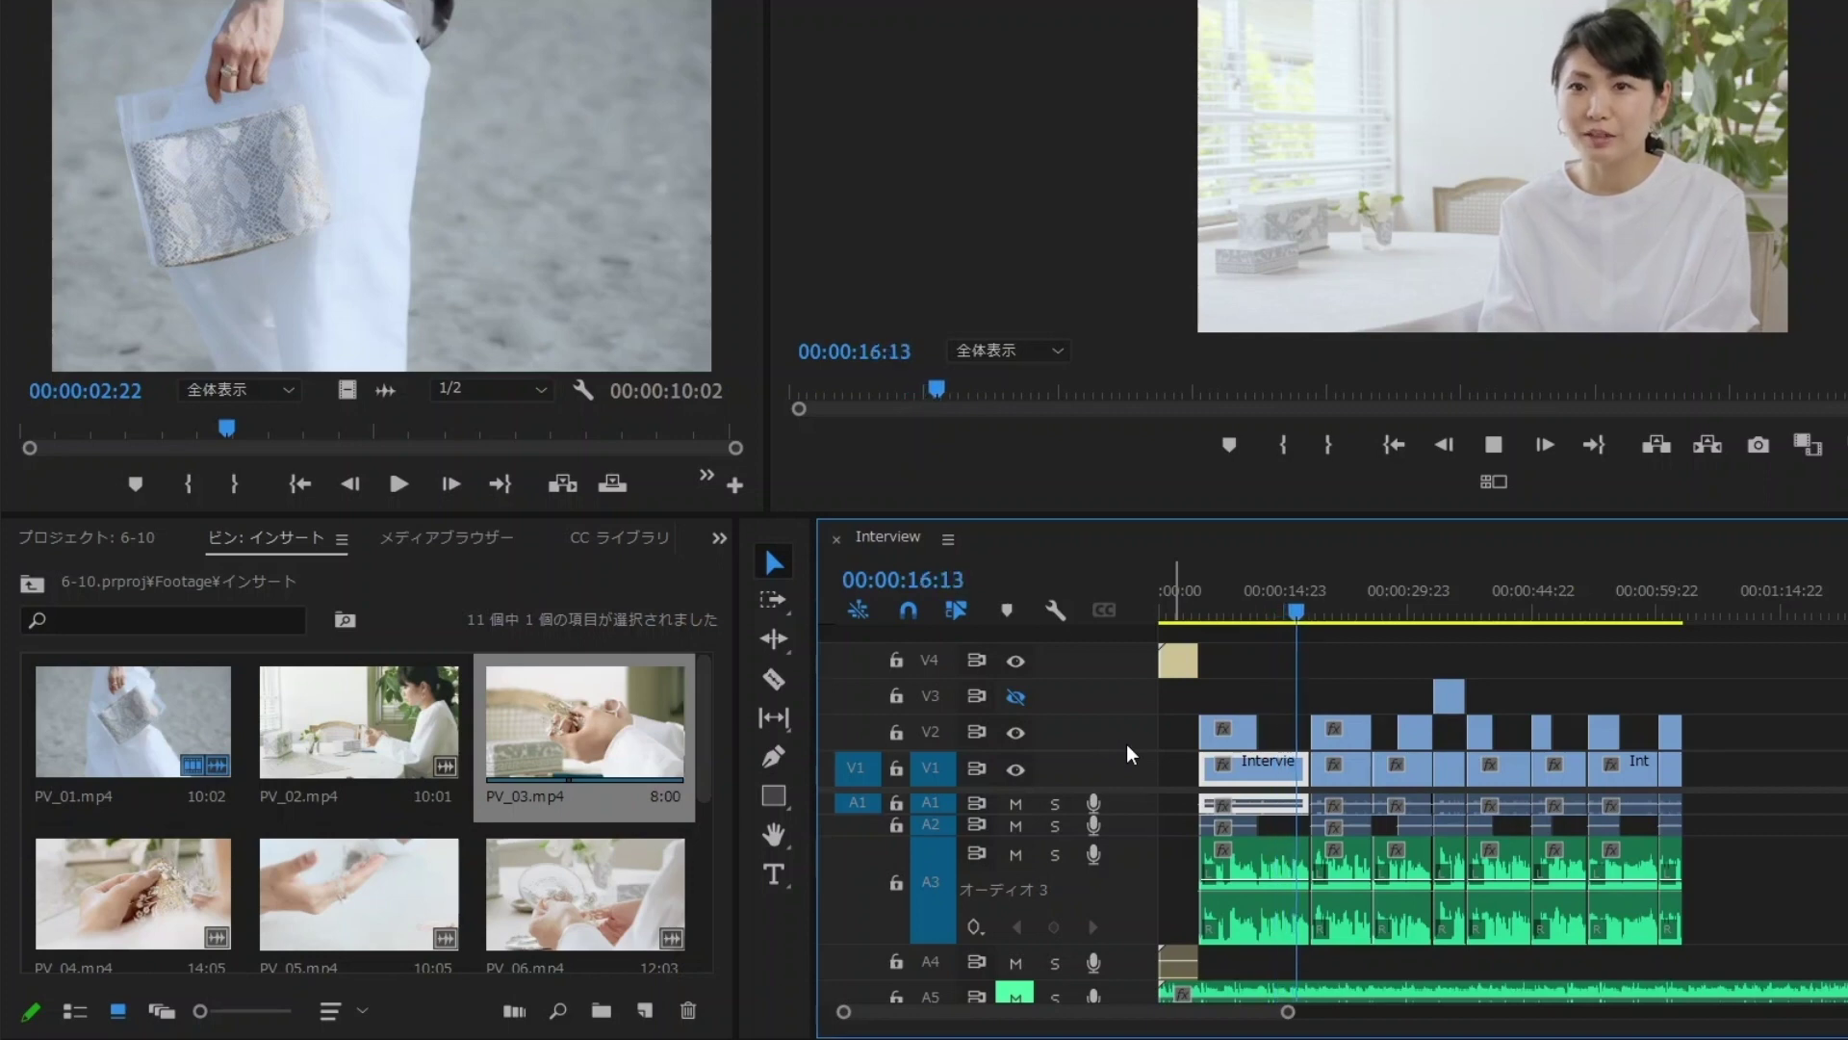
pyautogui.click(1222, 690)
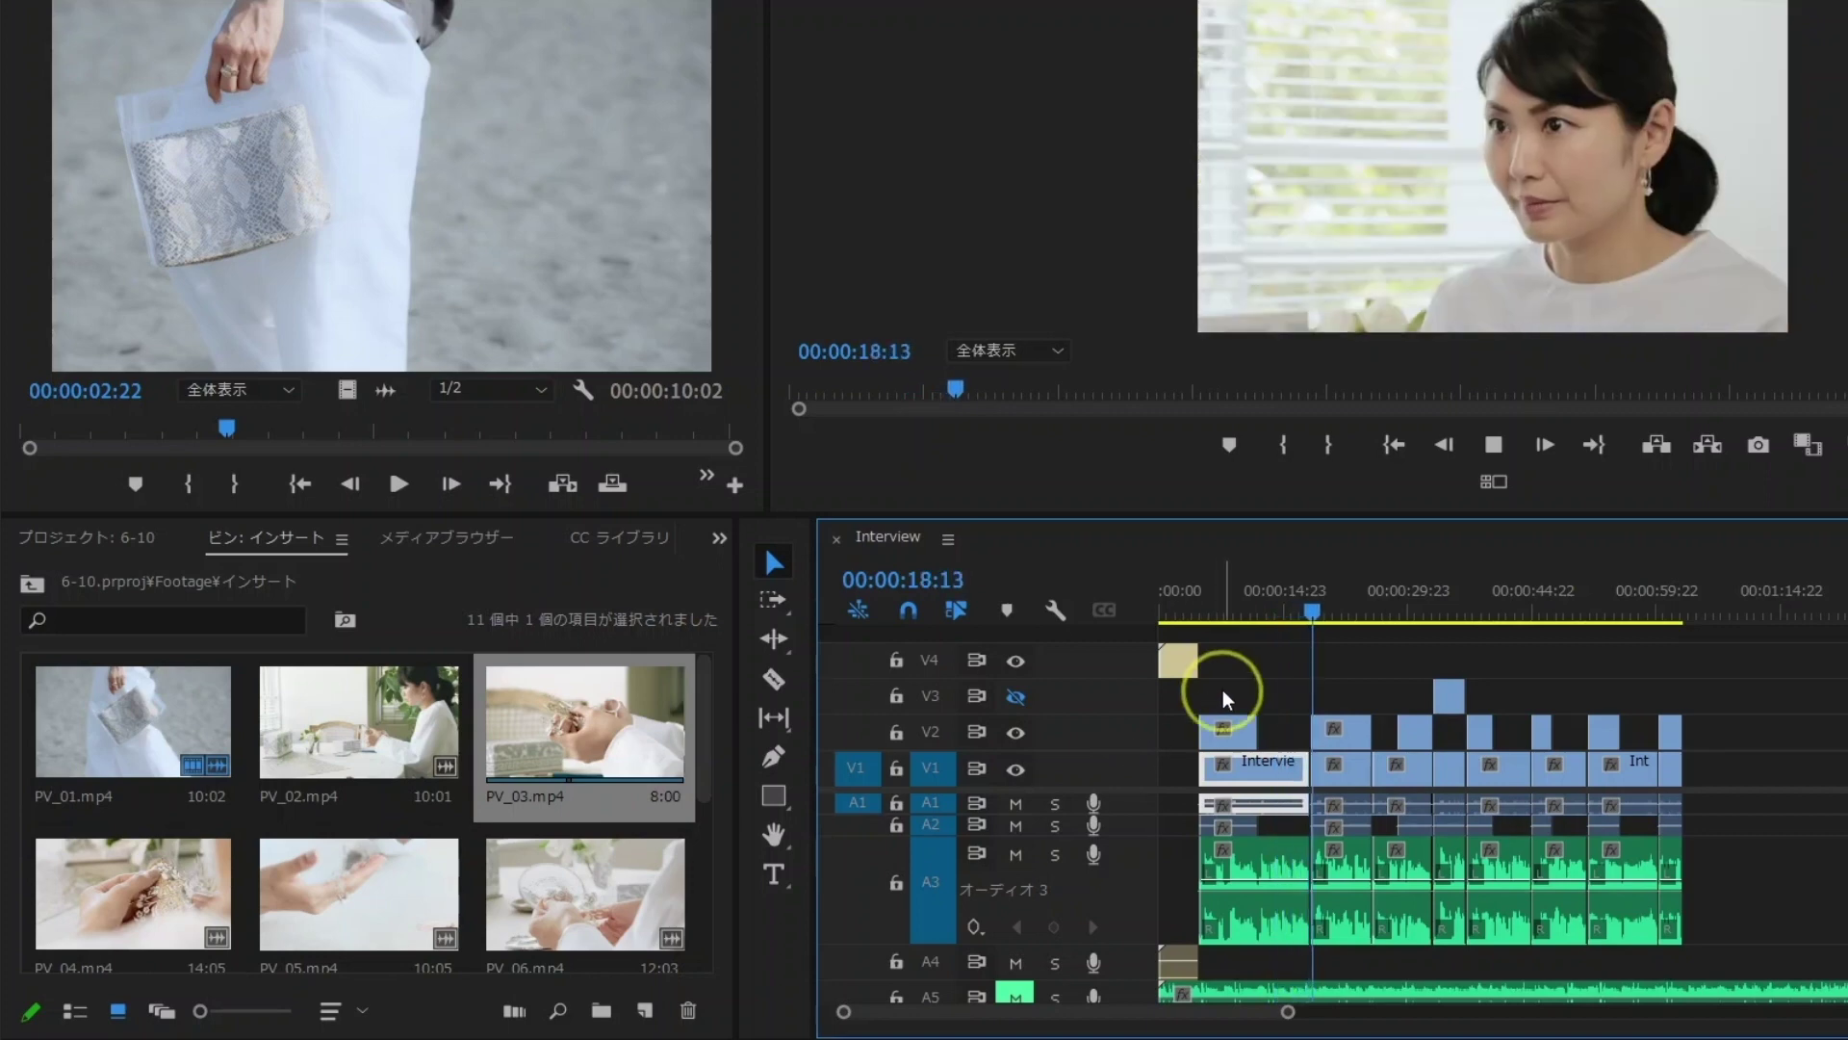
pyautogui.click(1243, 597)
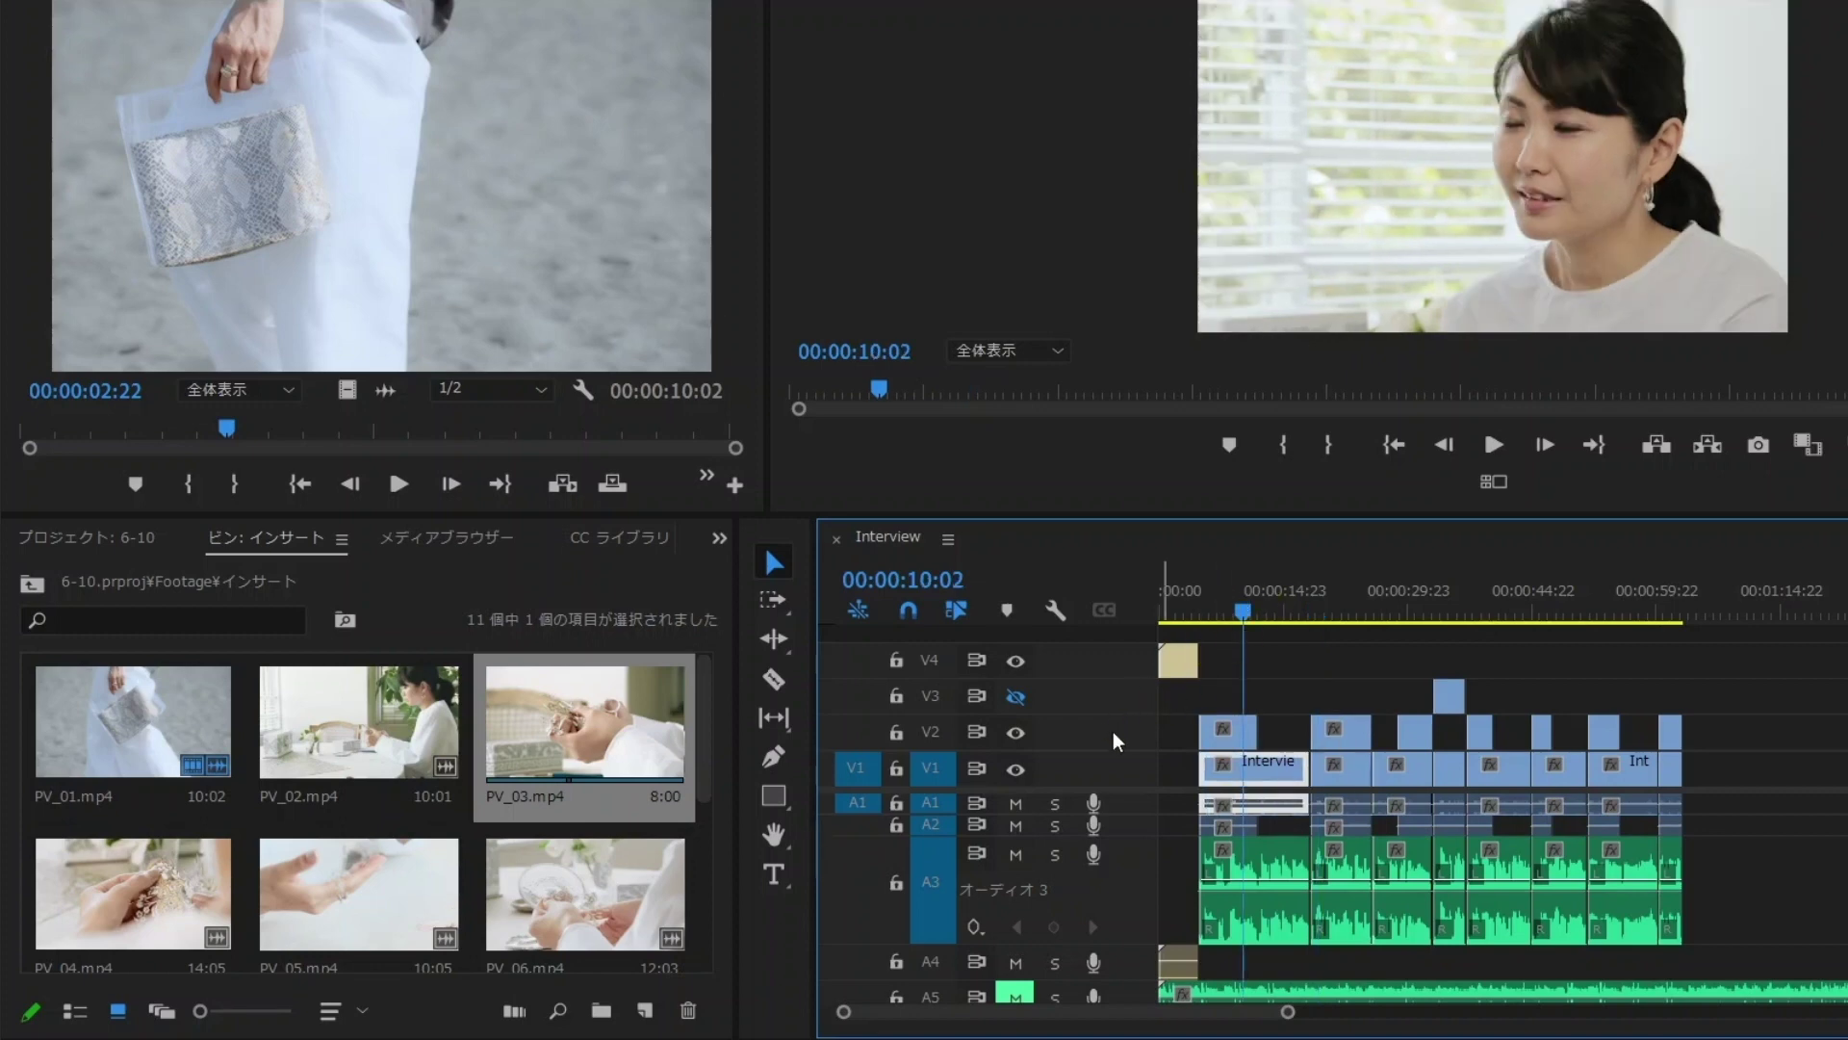
pyautogui.moveTo(1117, 753); pyautogui.dragTo(1116, 749)
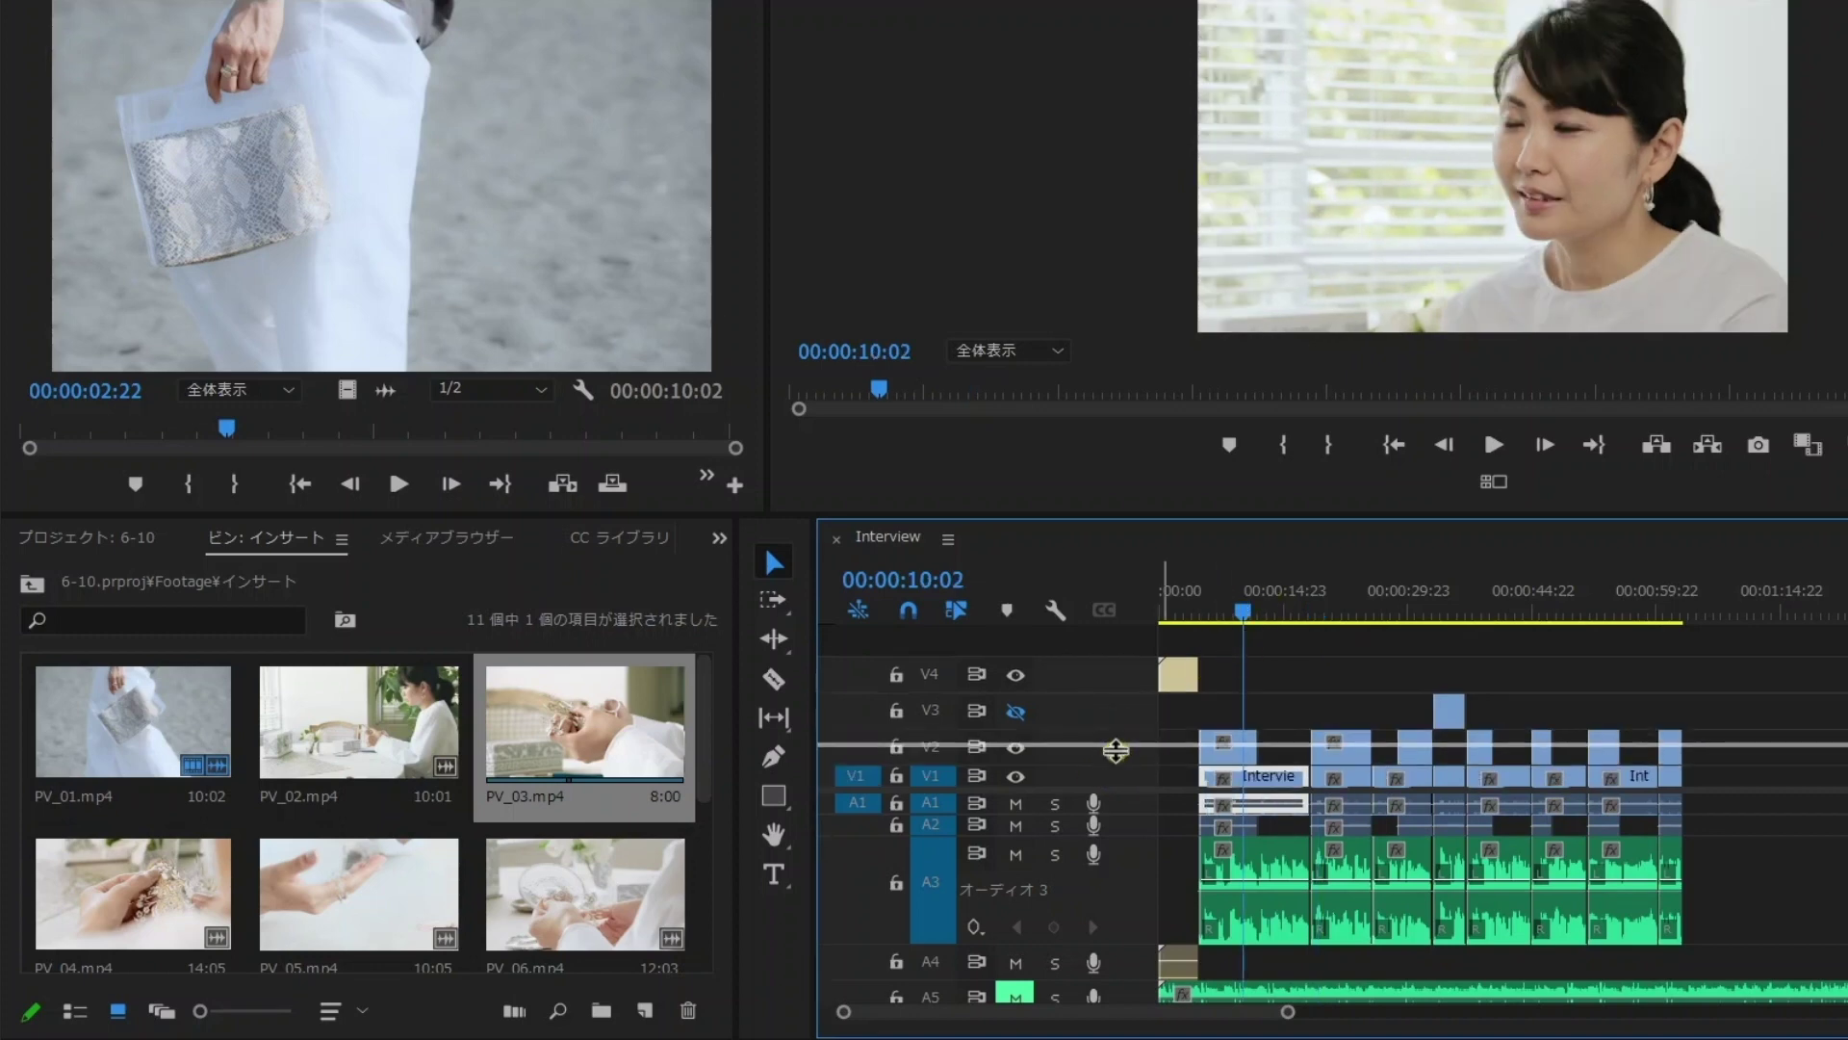
# - Mark a 3:22 section of PV_02 and drag it onto V4 at 10:19 in the sequence
pyautogui.doubleClick(349, 729)
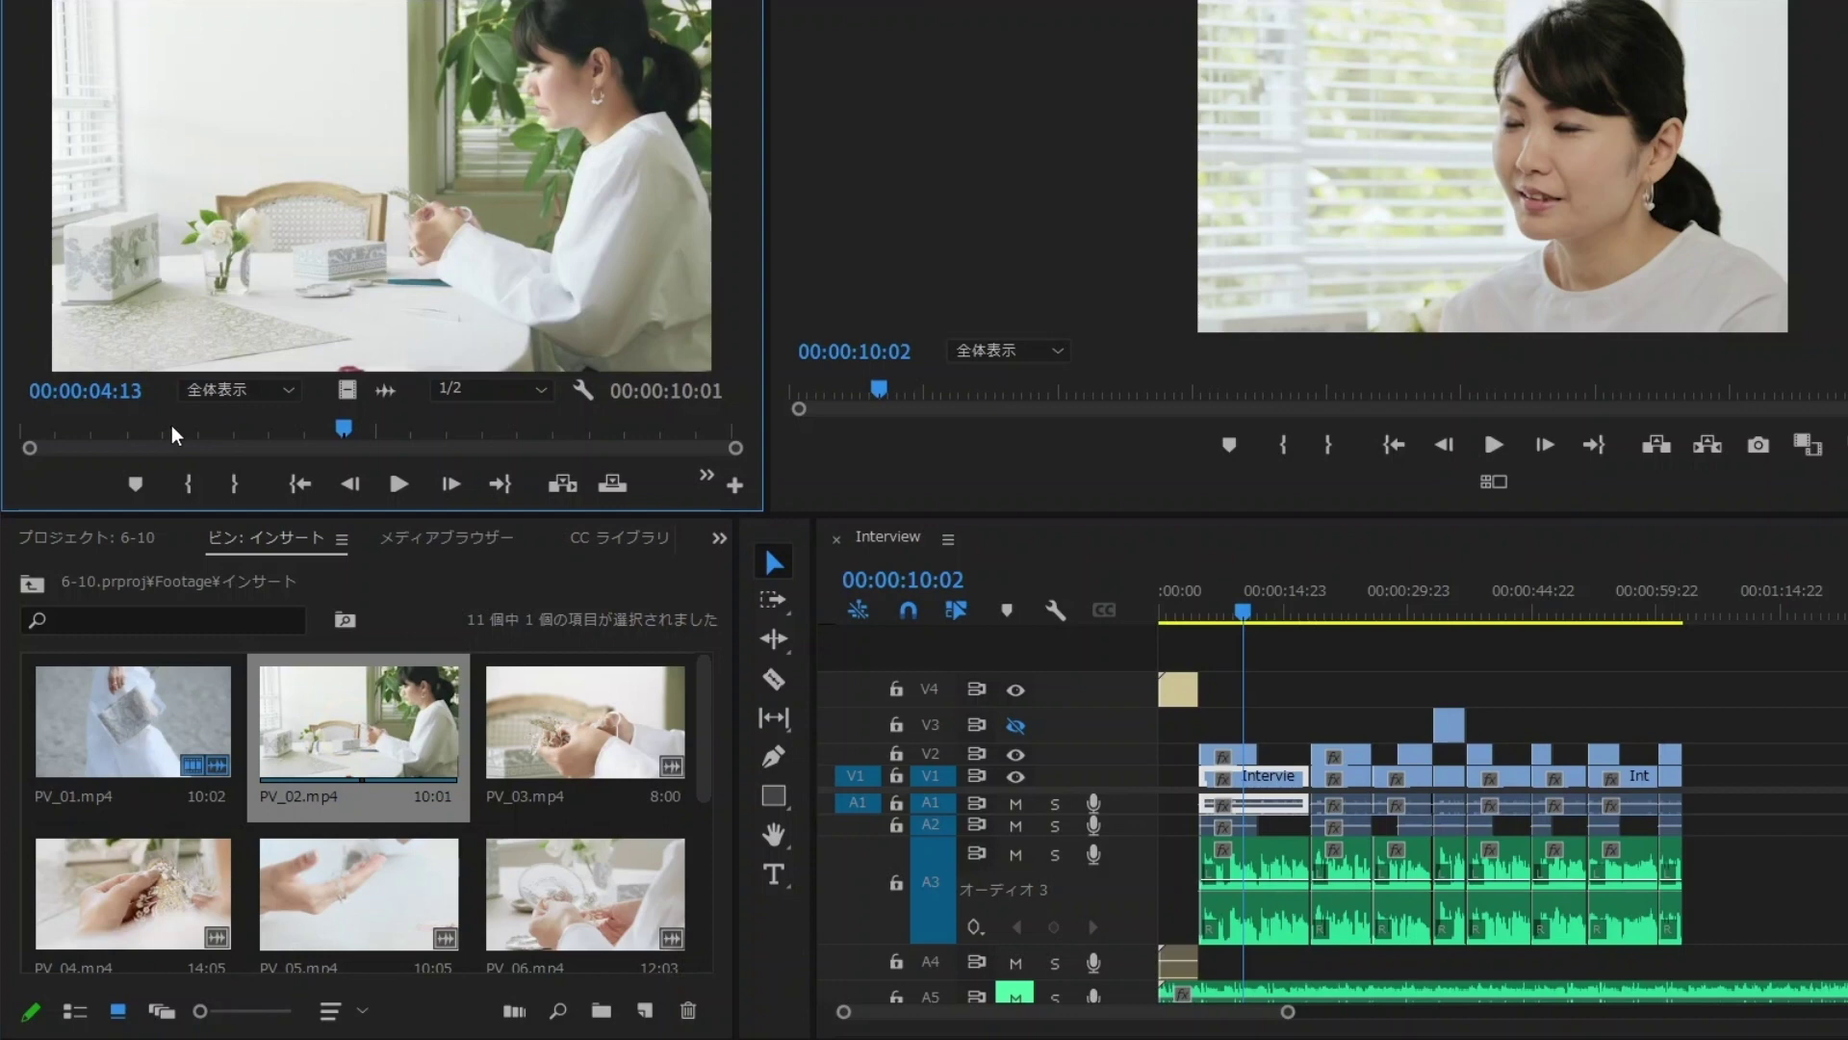
pyautogui.click(141, 429)
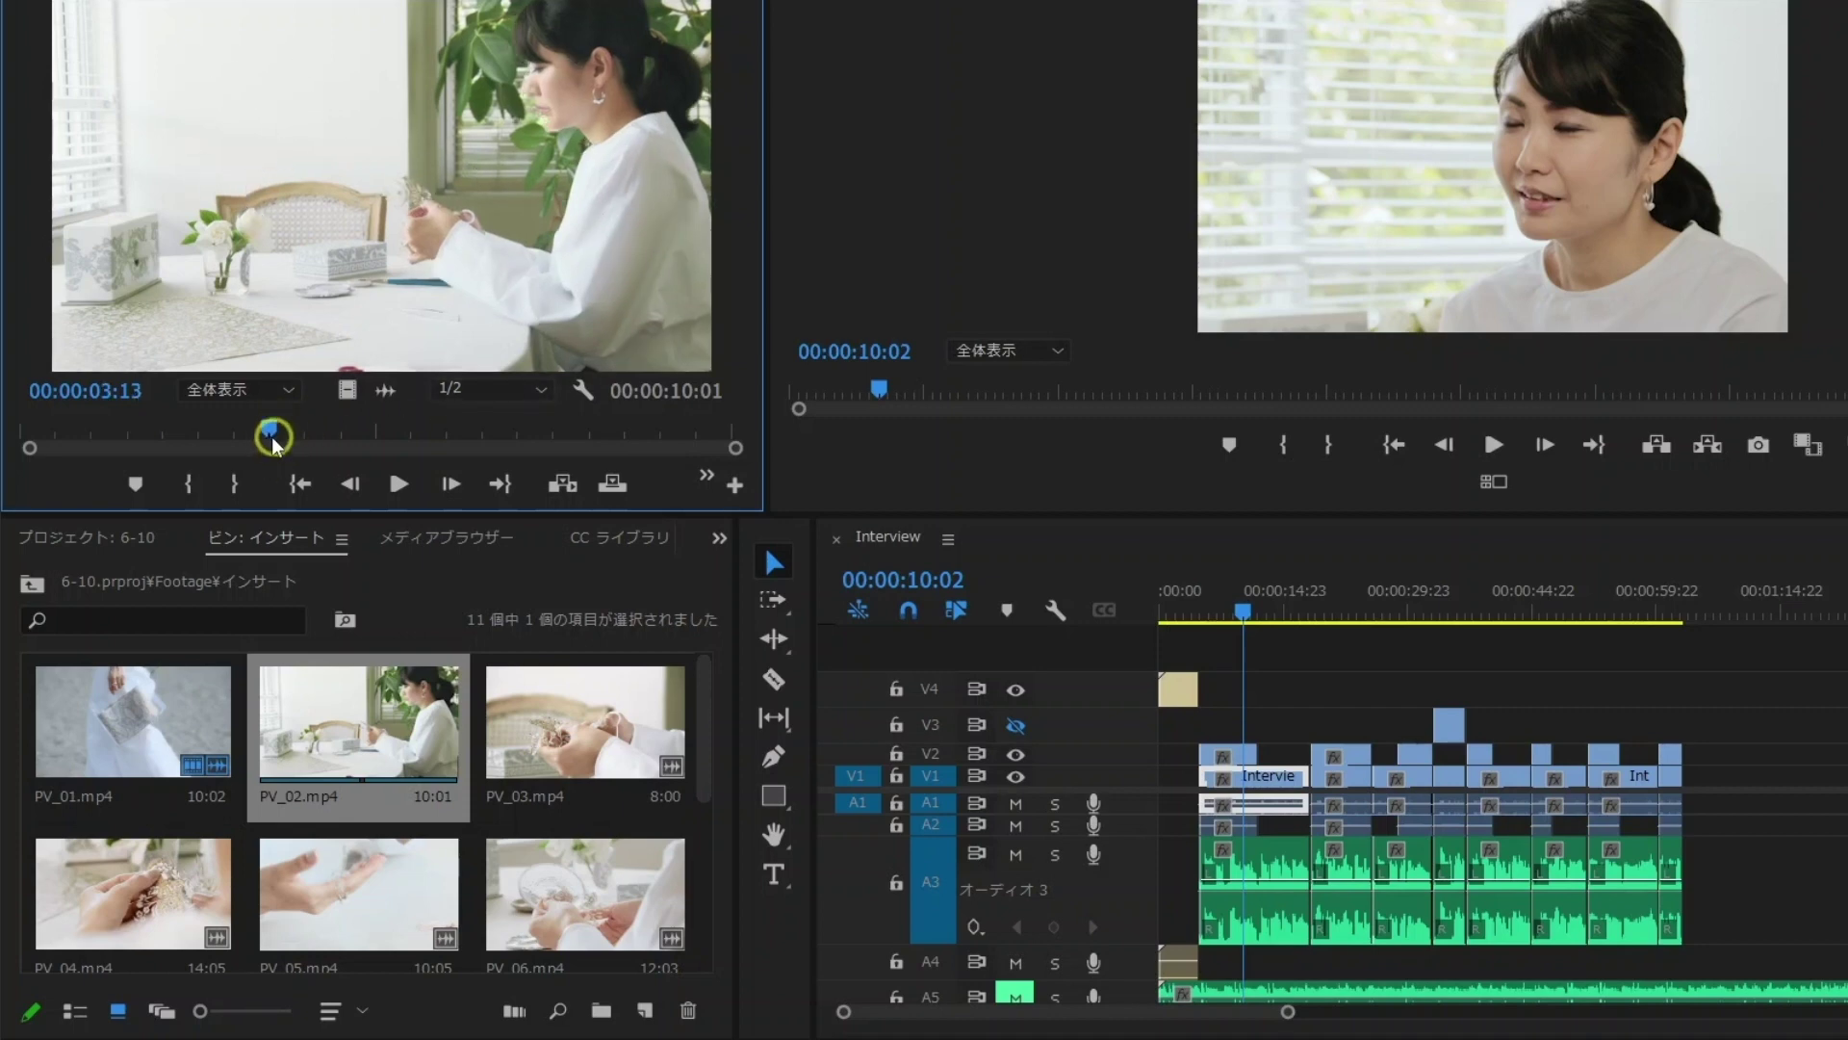
pyautogui.moveTo(287, 435); pyautogui.dragTo(199, 445)
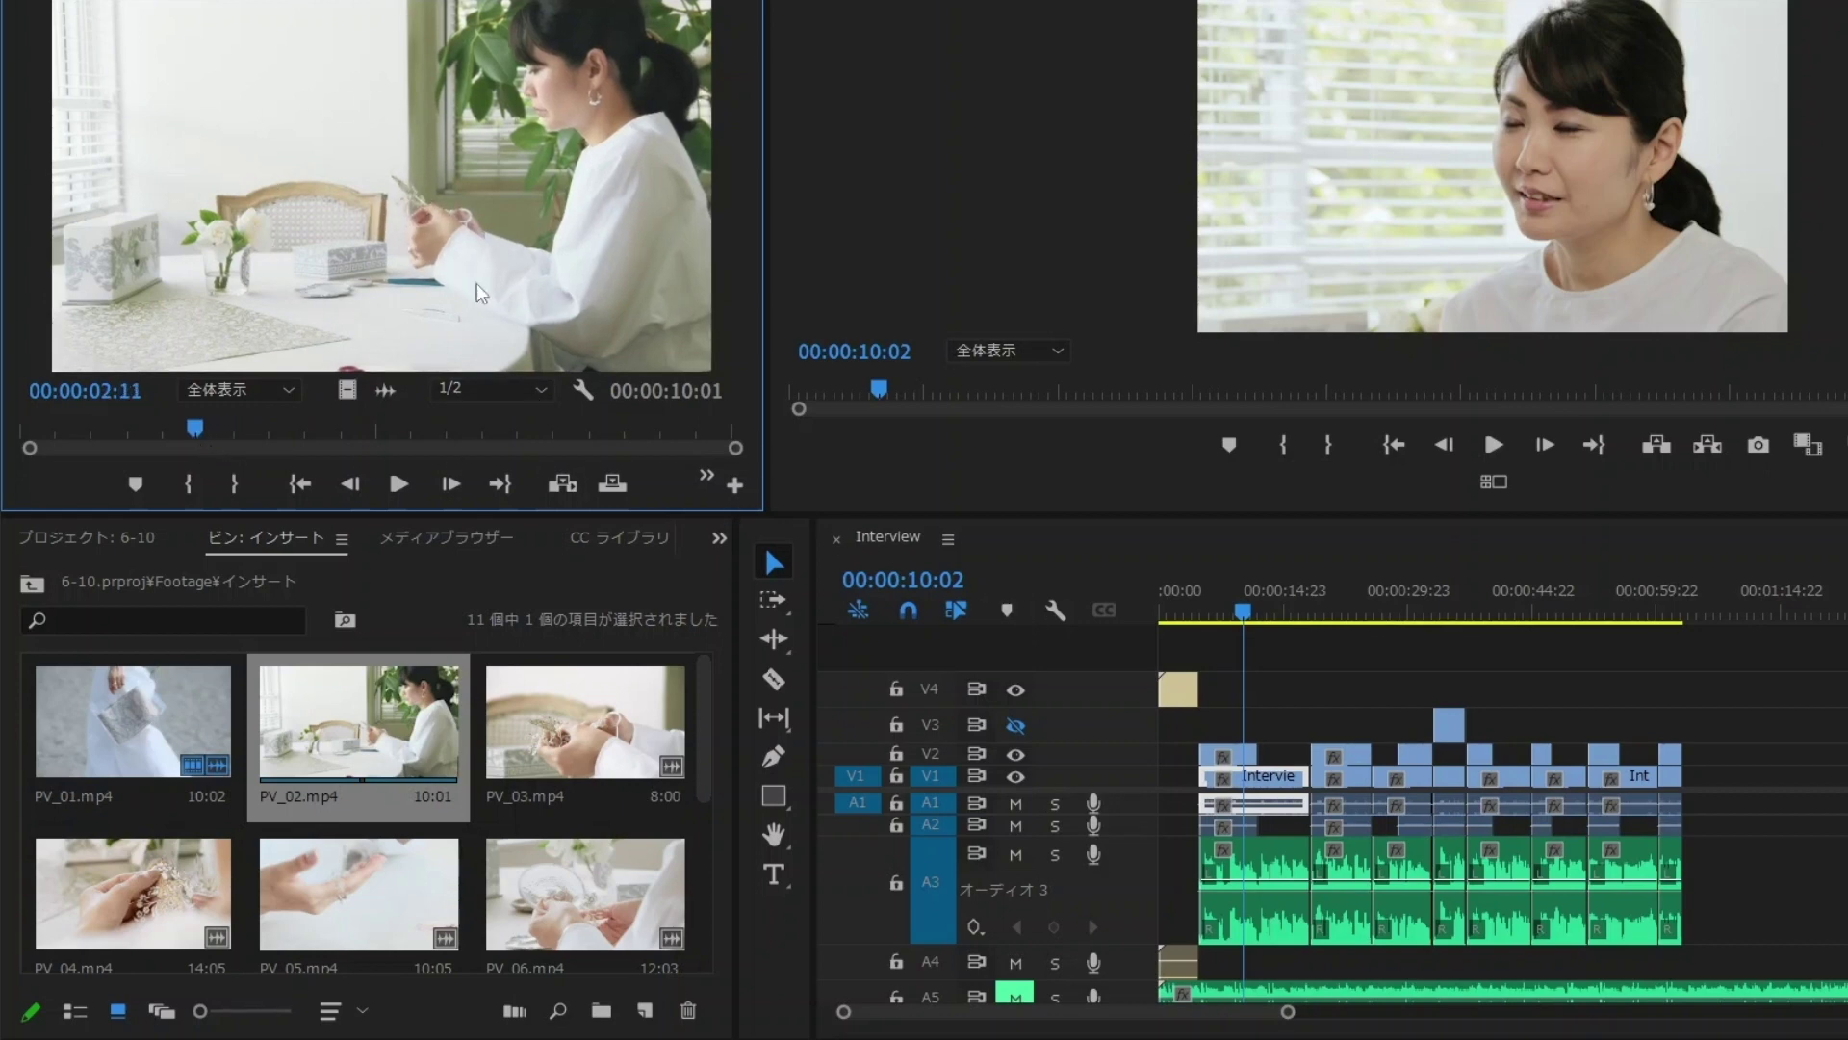
pyautogui.click(177, 435)
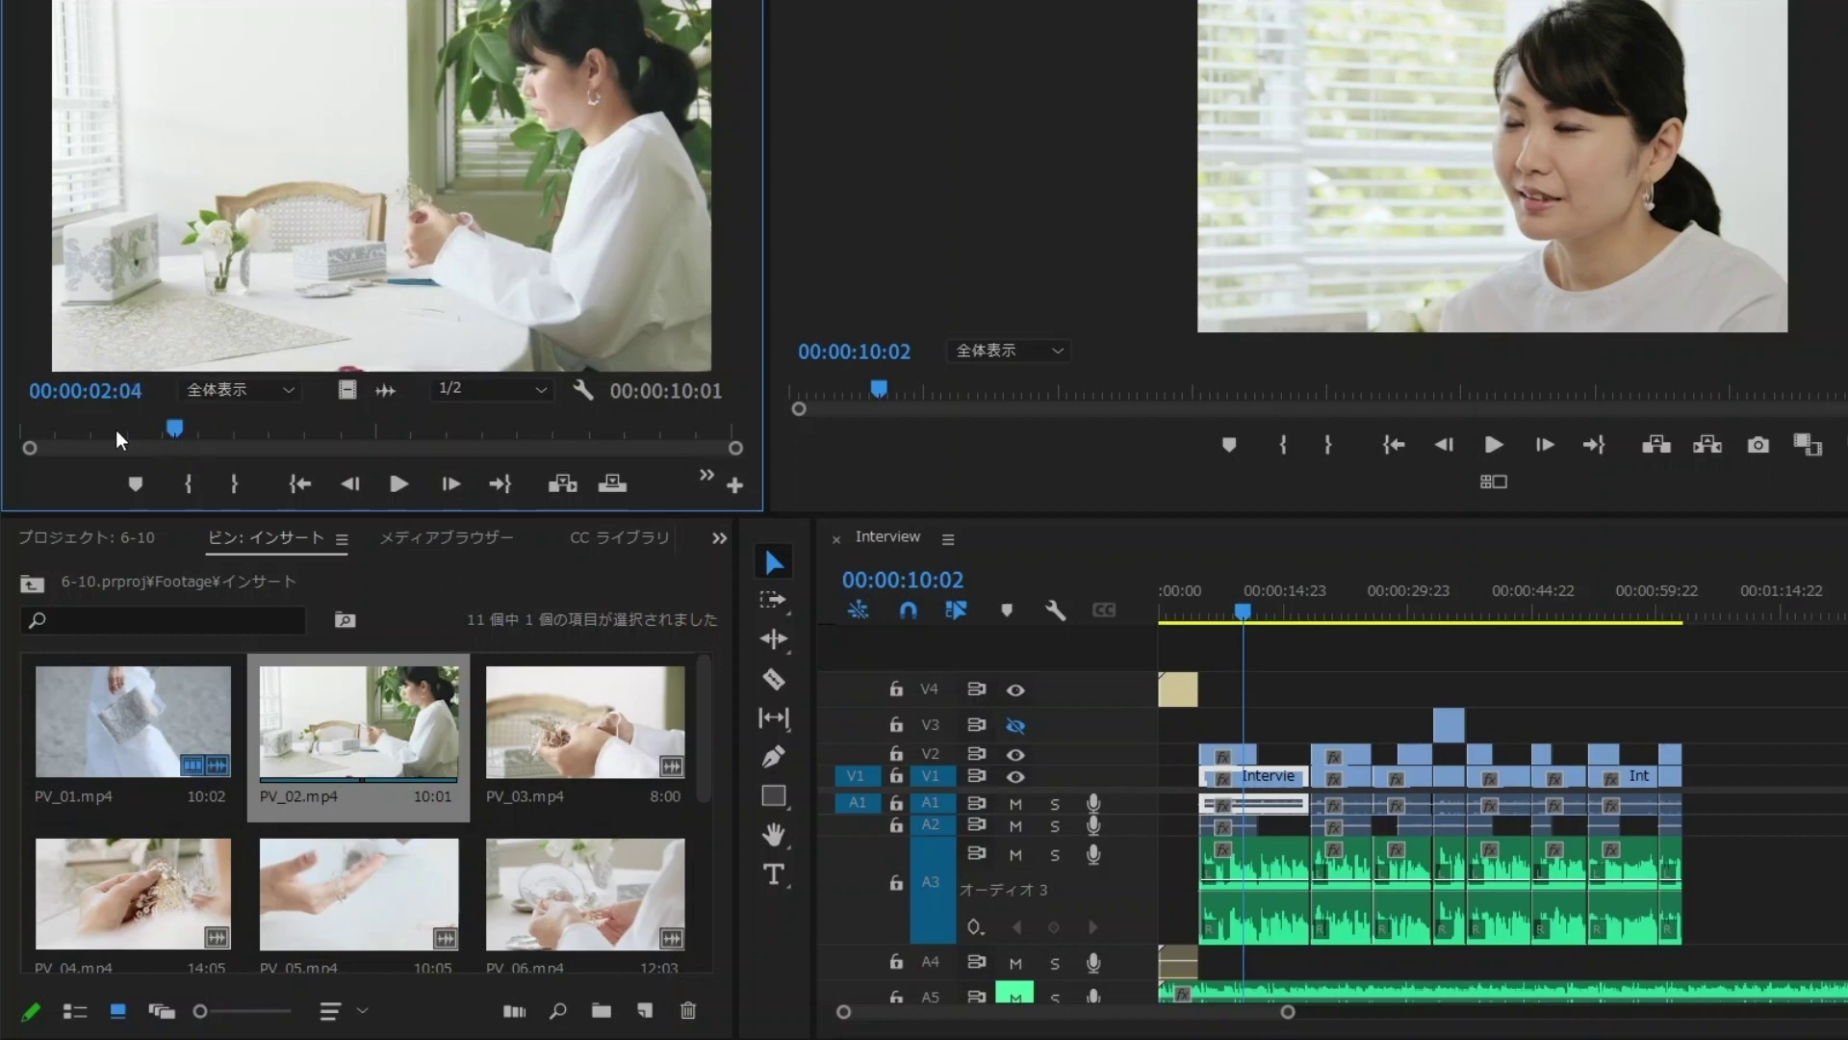
pyautogui.moveTo(116, 433); pyautogui.dragTo(165, 433)
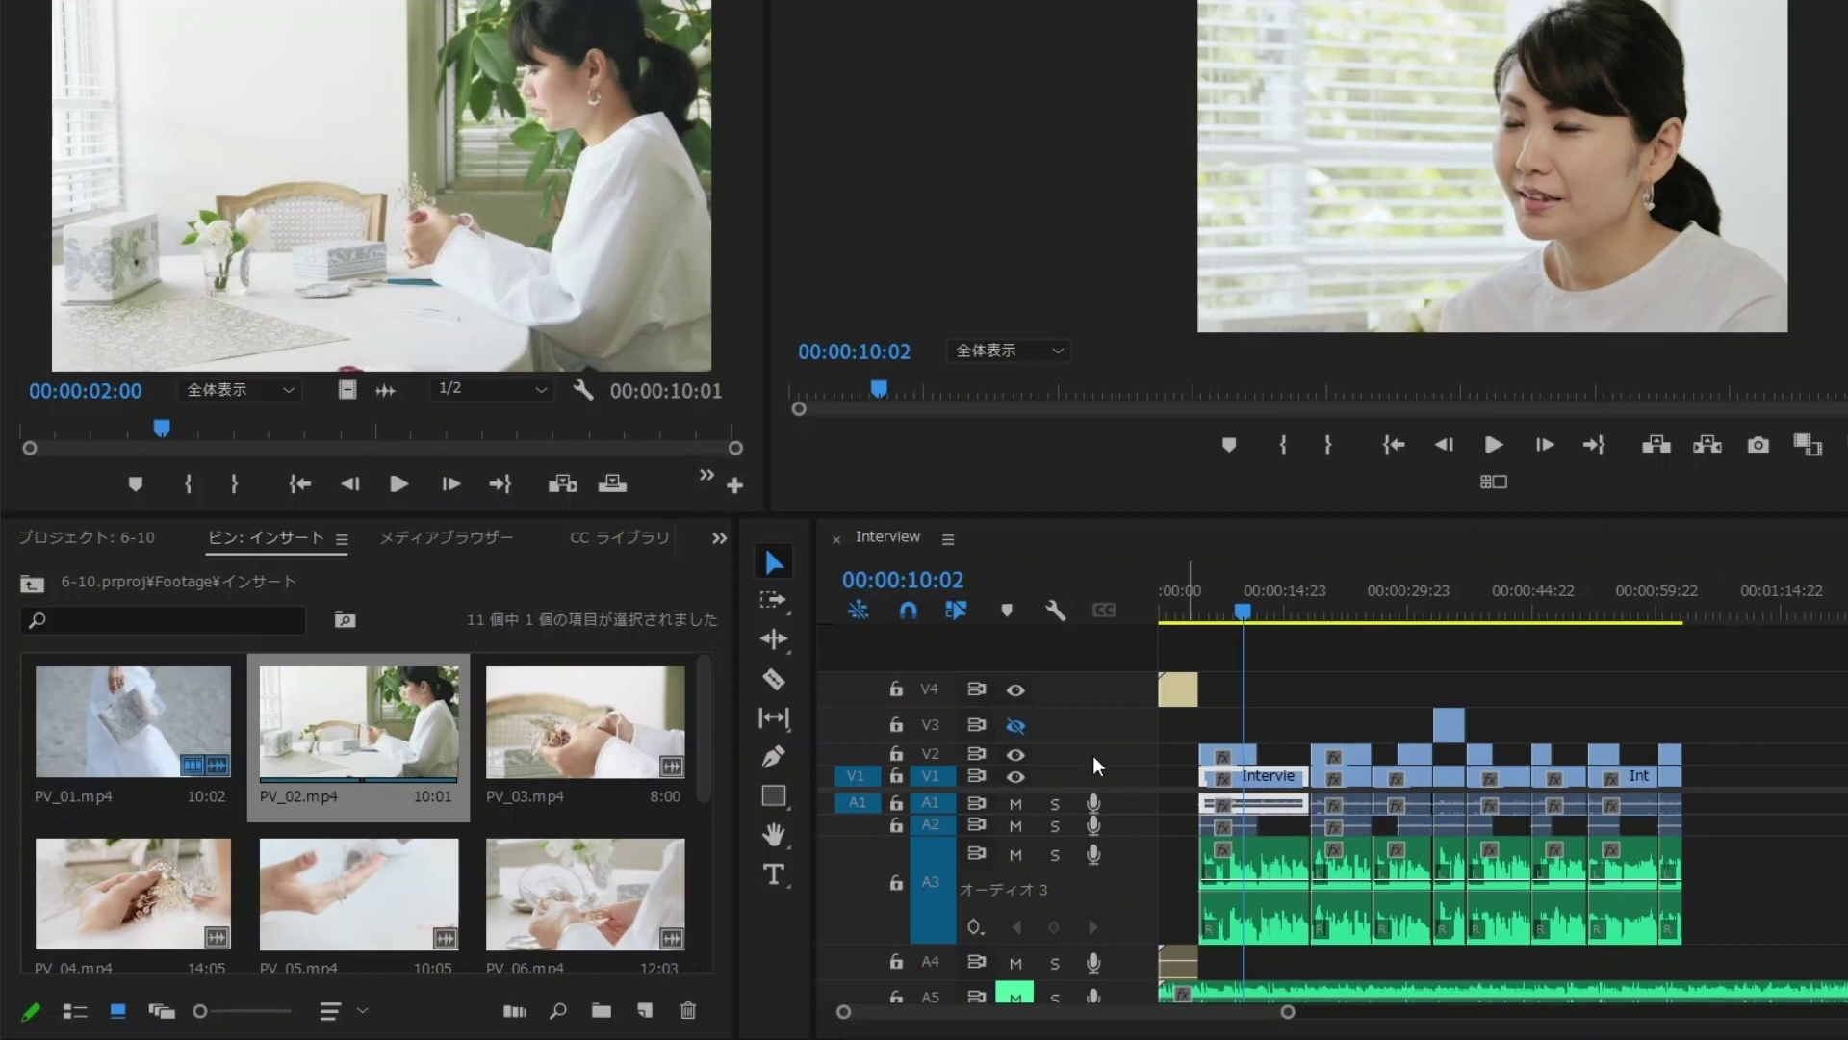
pyautogui.click(1248, 610)
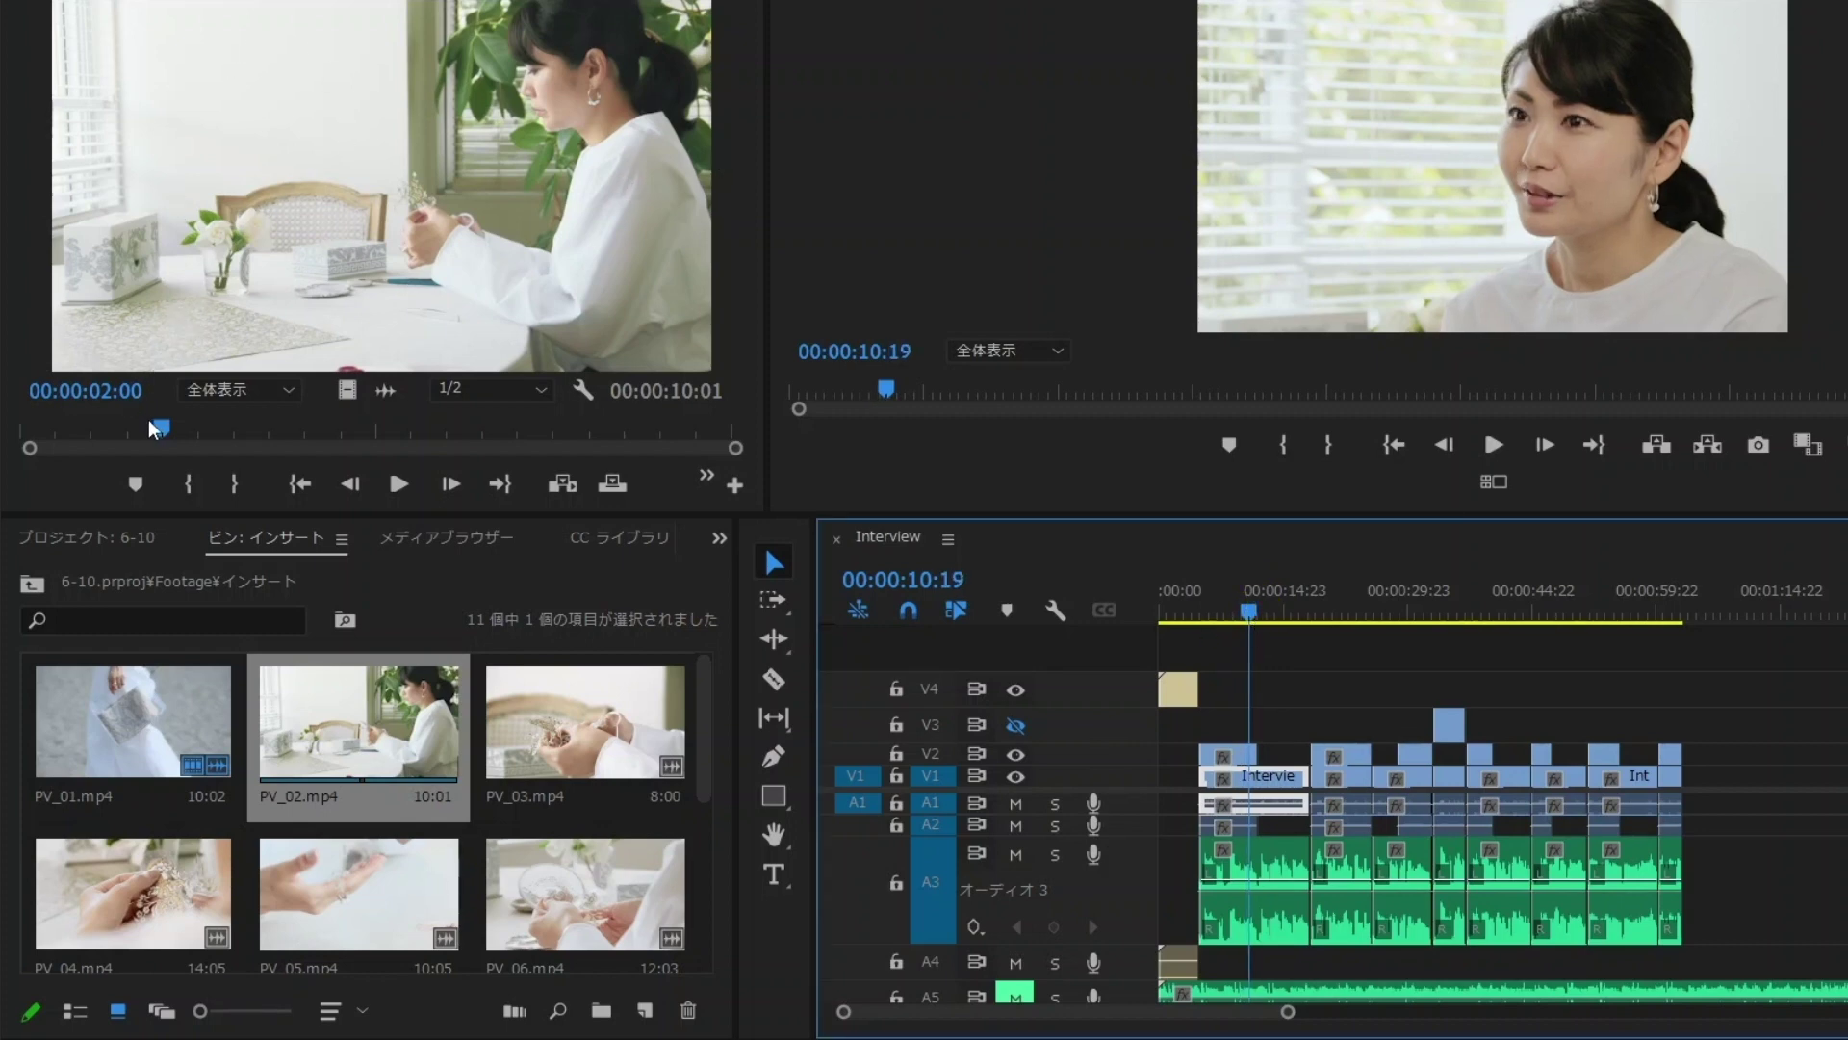
pyautogui.moveTo(163, 428)
pyautogui.mouseDown()
pyautogui.moveTo(104, 430)
pyautogui.moveTo(477, 423)
pyautogui.moveTo(200, 412)
pyautogui.moveTo(439, 437)
pyautogui.mouseUp()
pyautogui.press('i')
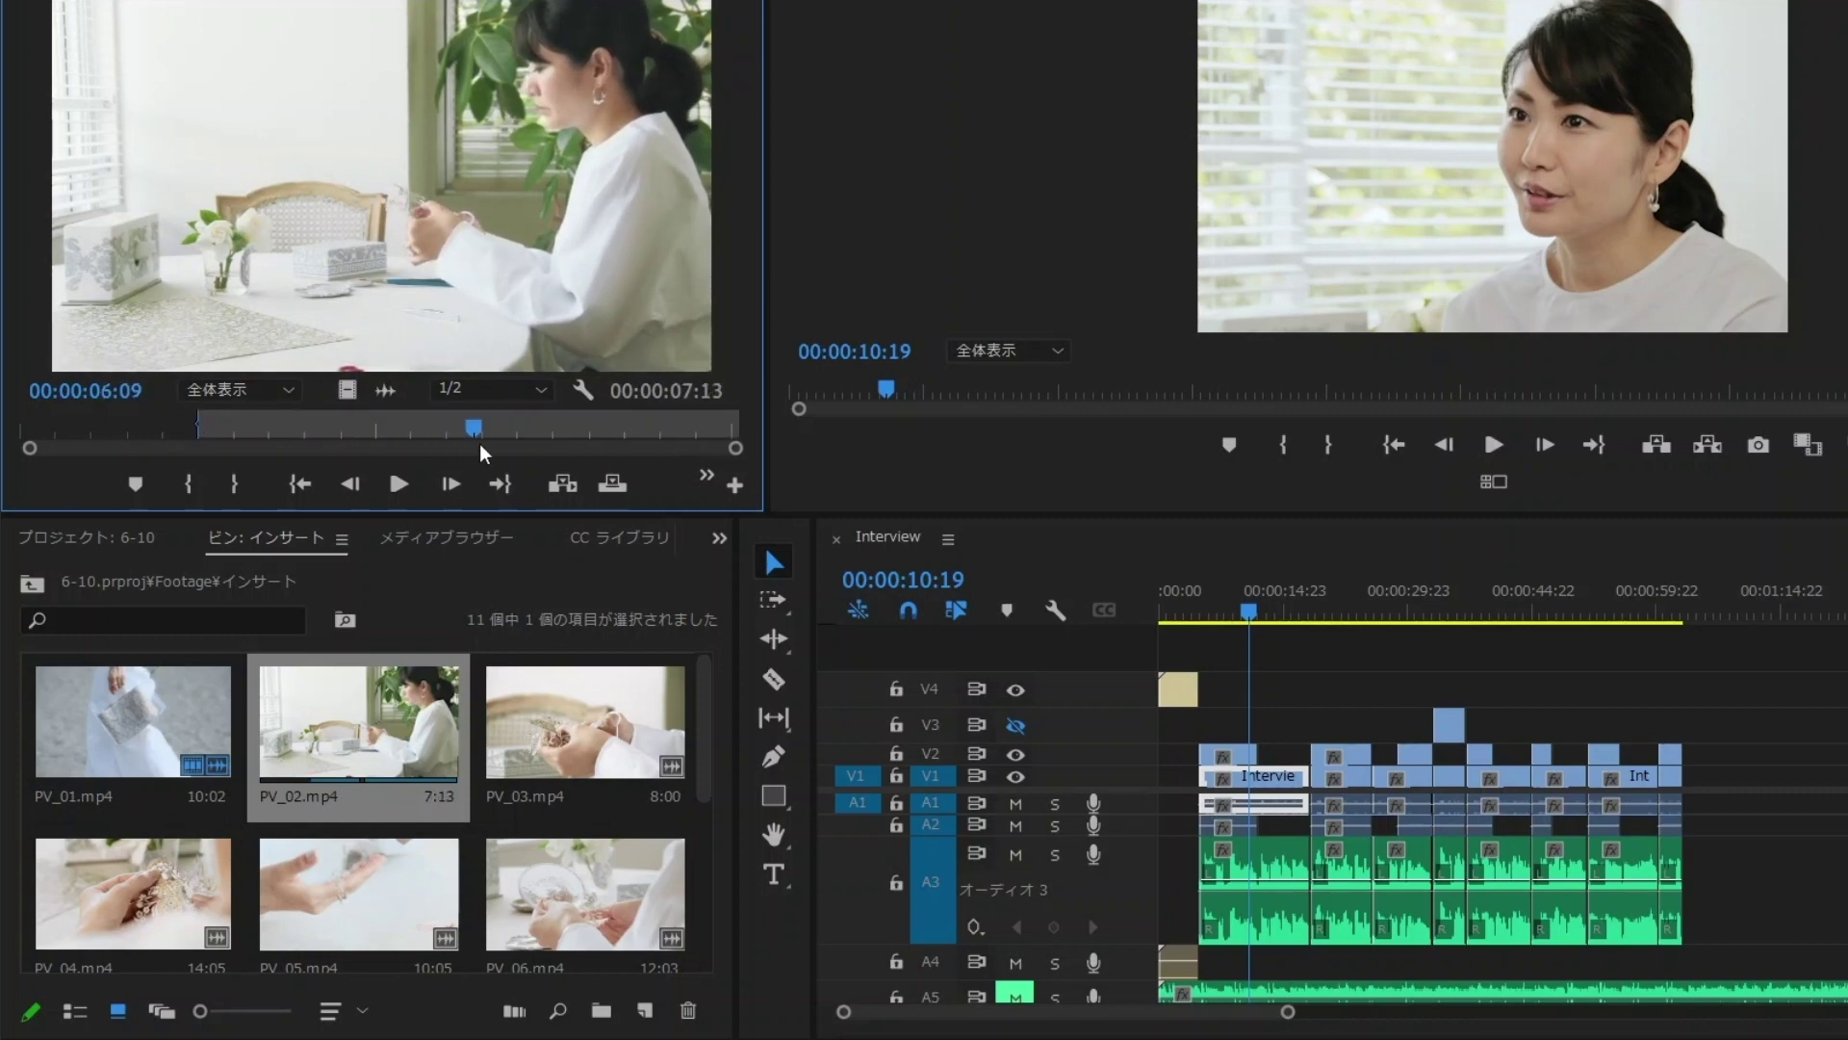
pyautogui.press('o')
pyautogui.moveTo(479, 270); pyautogui.dragTo(527, 277)
pyautogui.moveTo(1146, 534); pyautogui.dragTo(1257, 691)
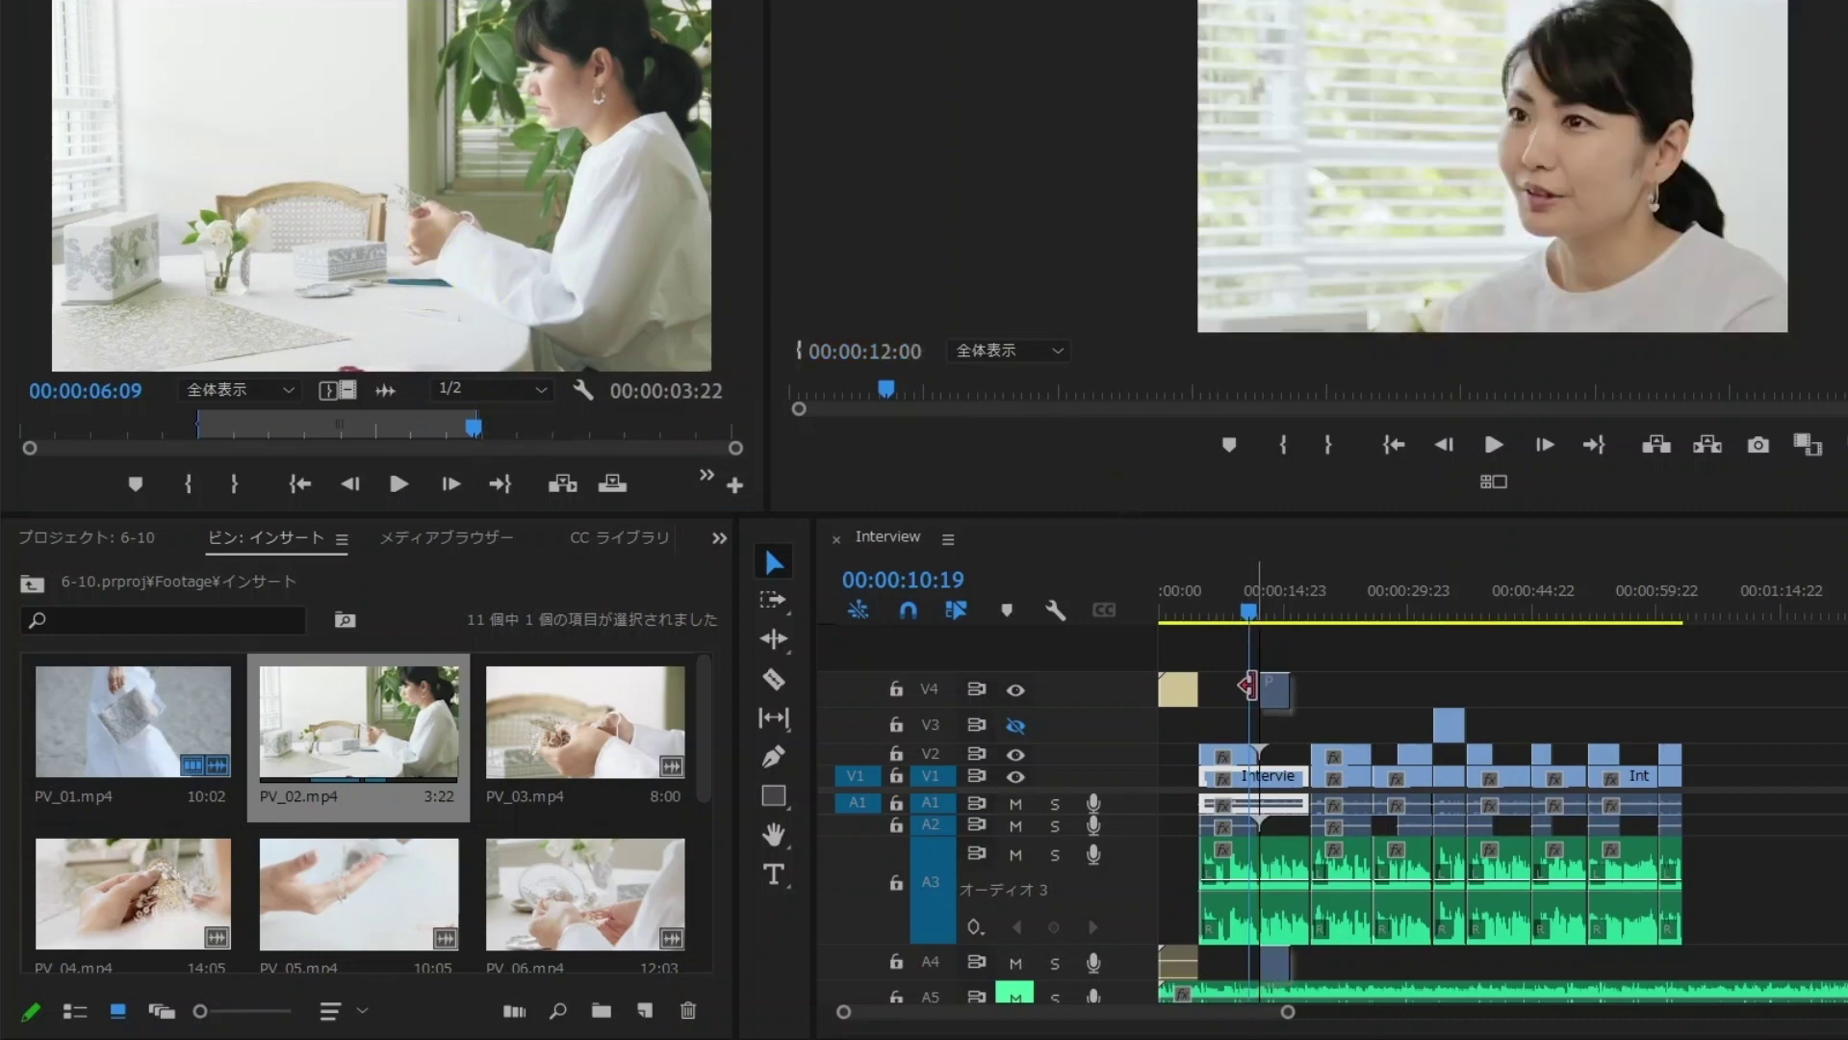
# - Drop PV_02 on V4, play it back, and enlarge the video track heights
pyautogui.click(1240, 611)
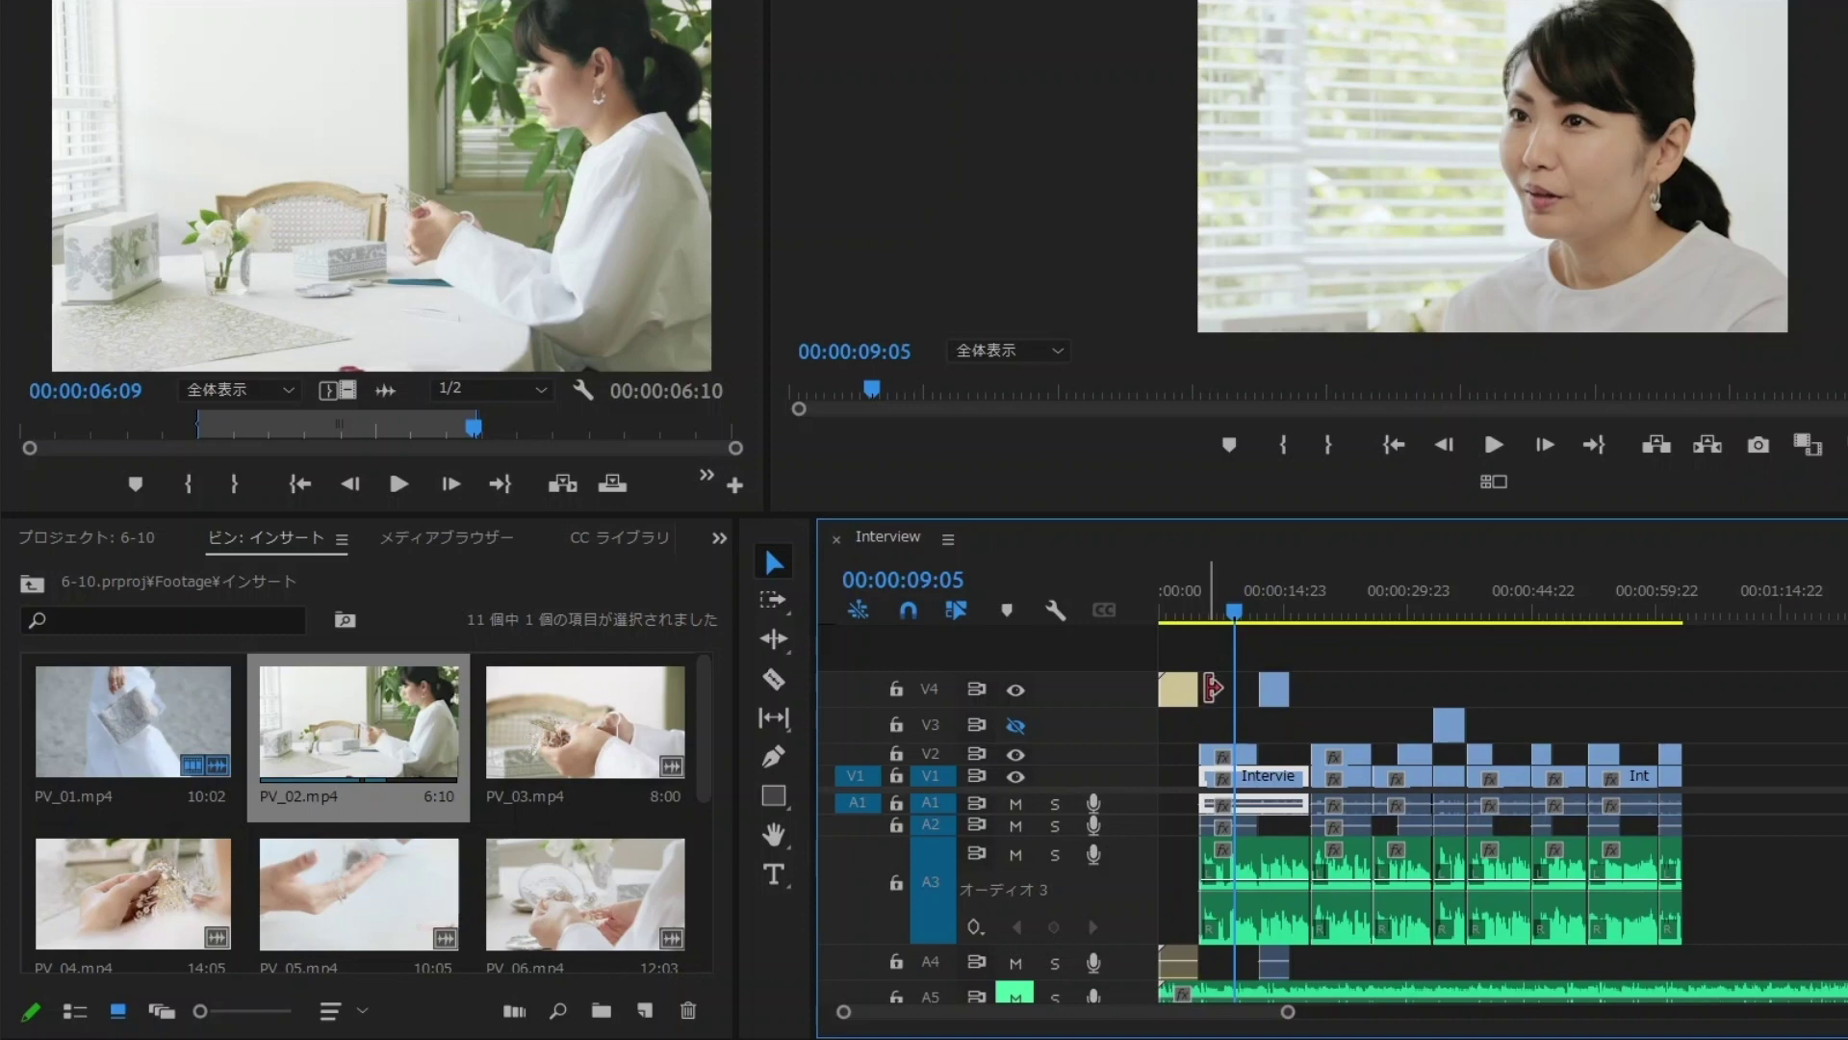
pyautogui.press('space')
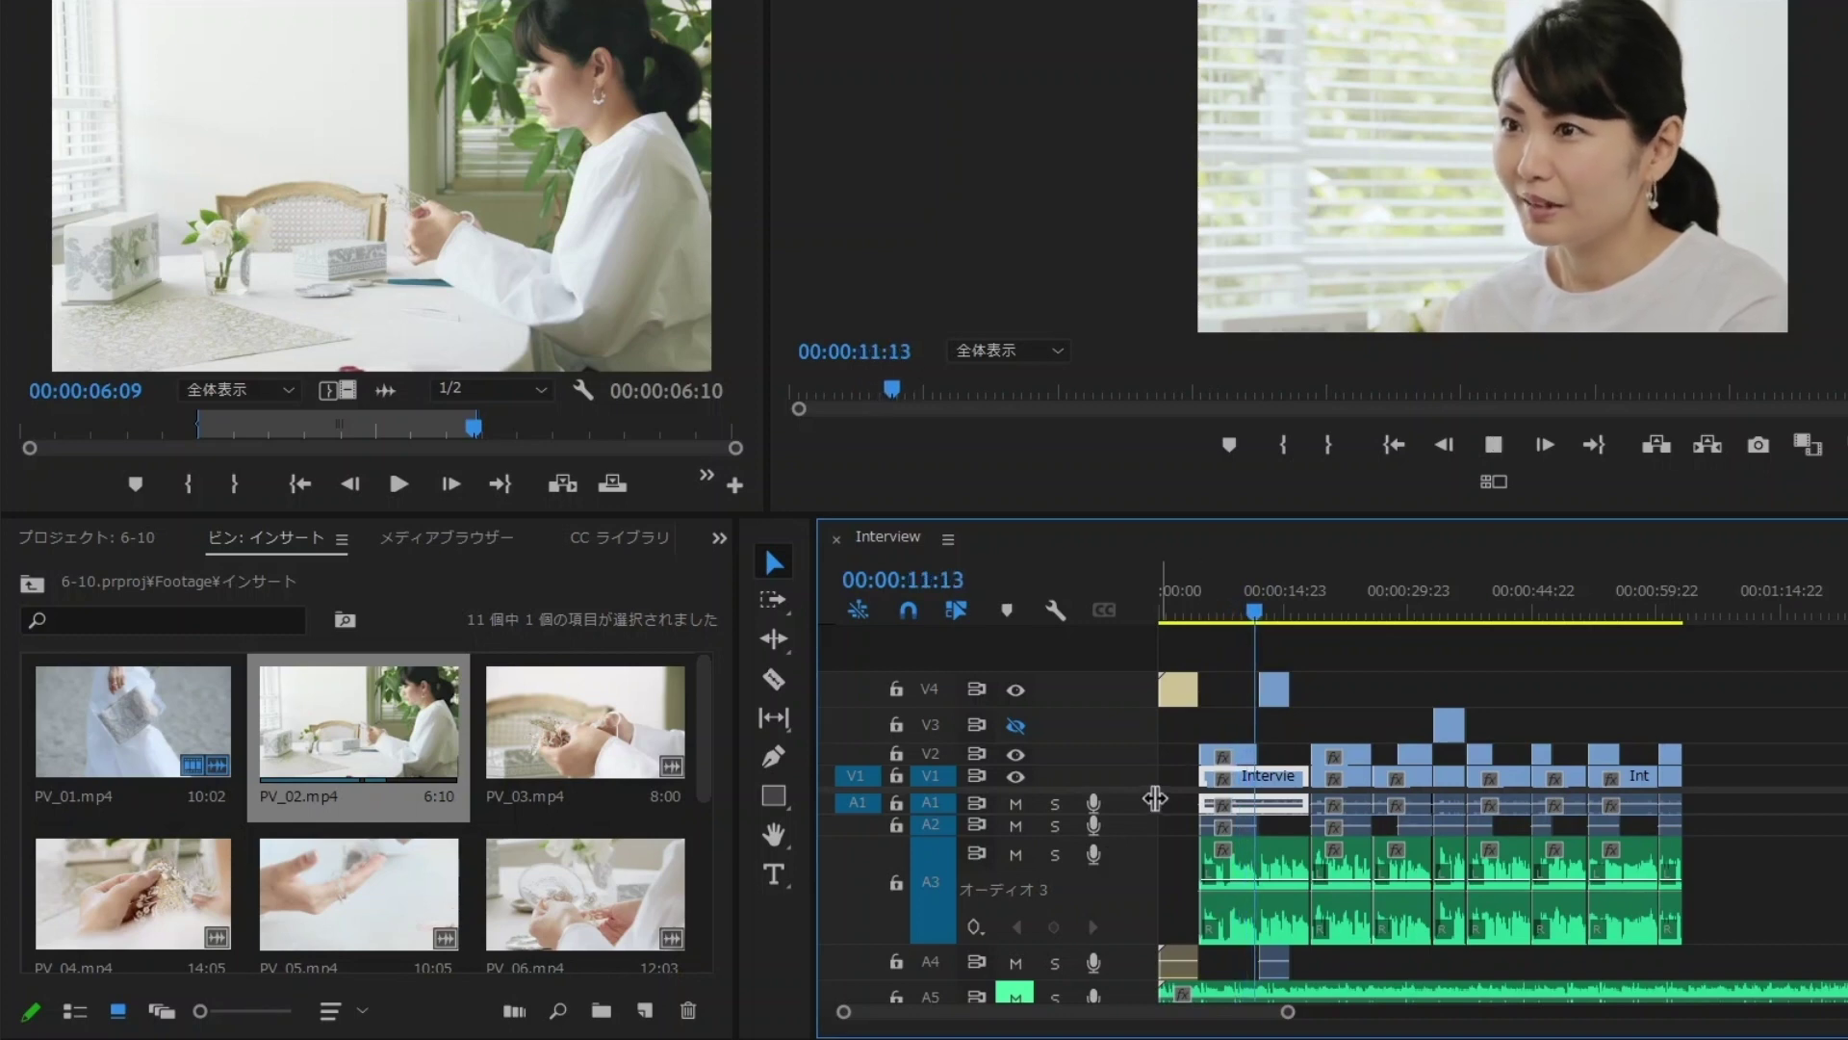
pyautogui.press('space')
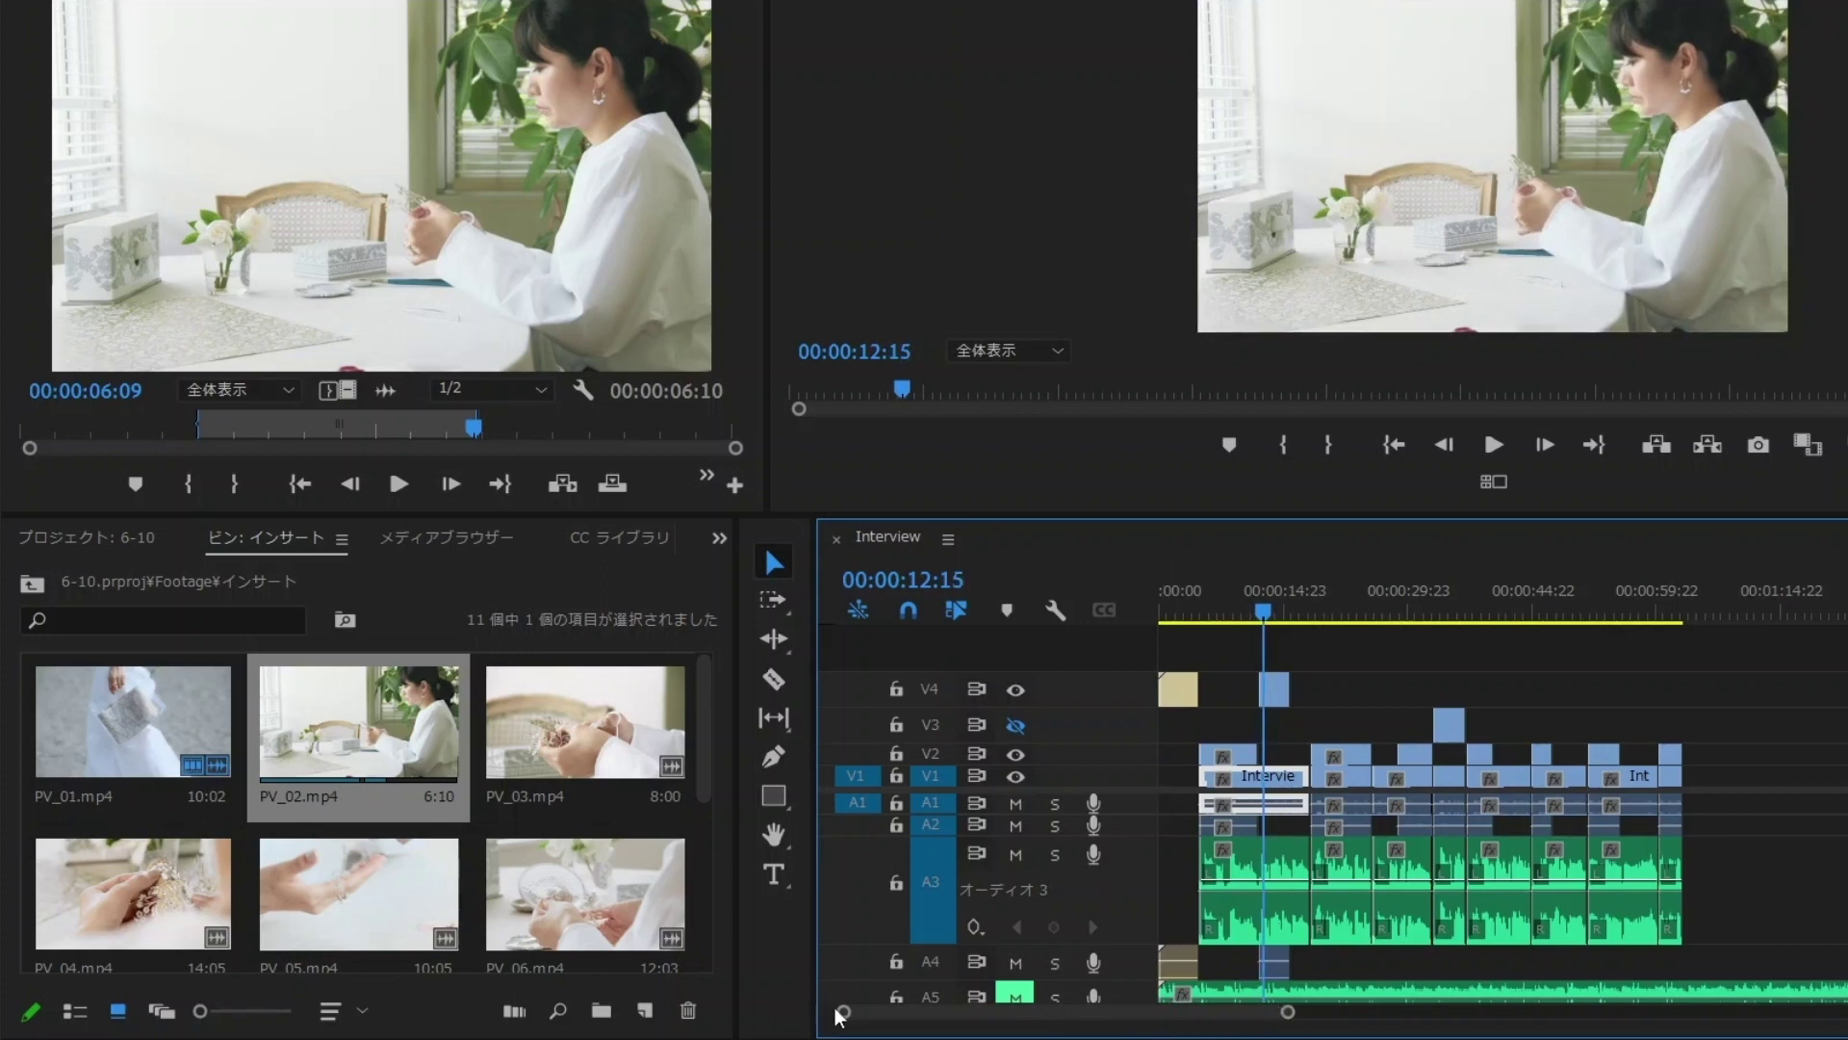
pyautogui.scroll(5, 843, 1012)
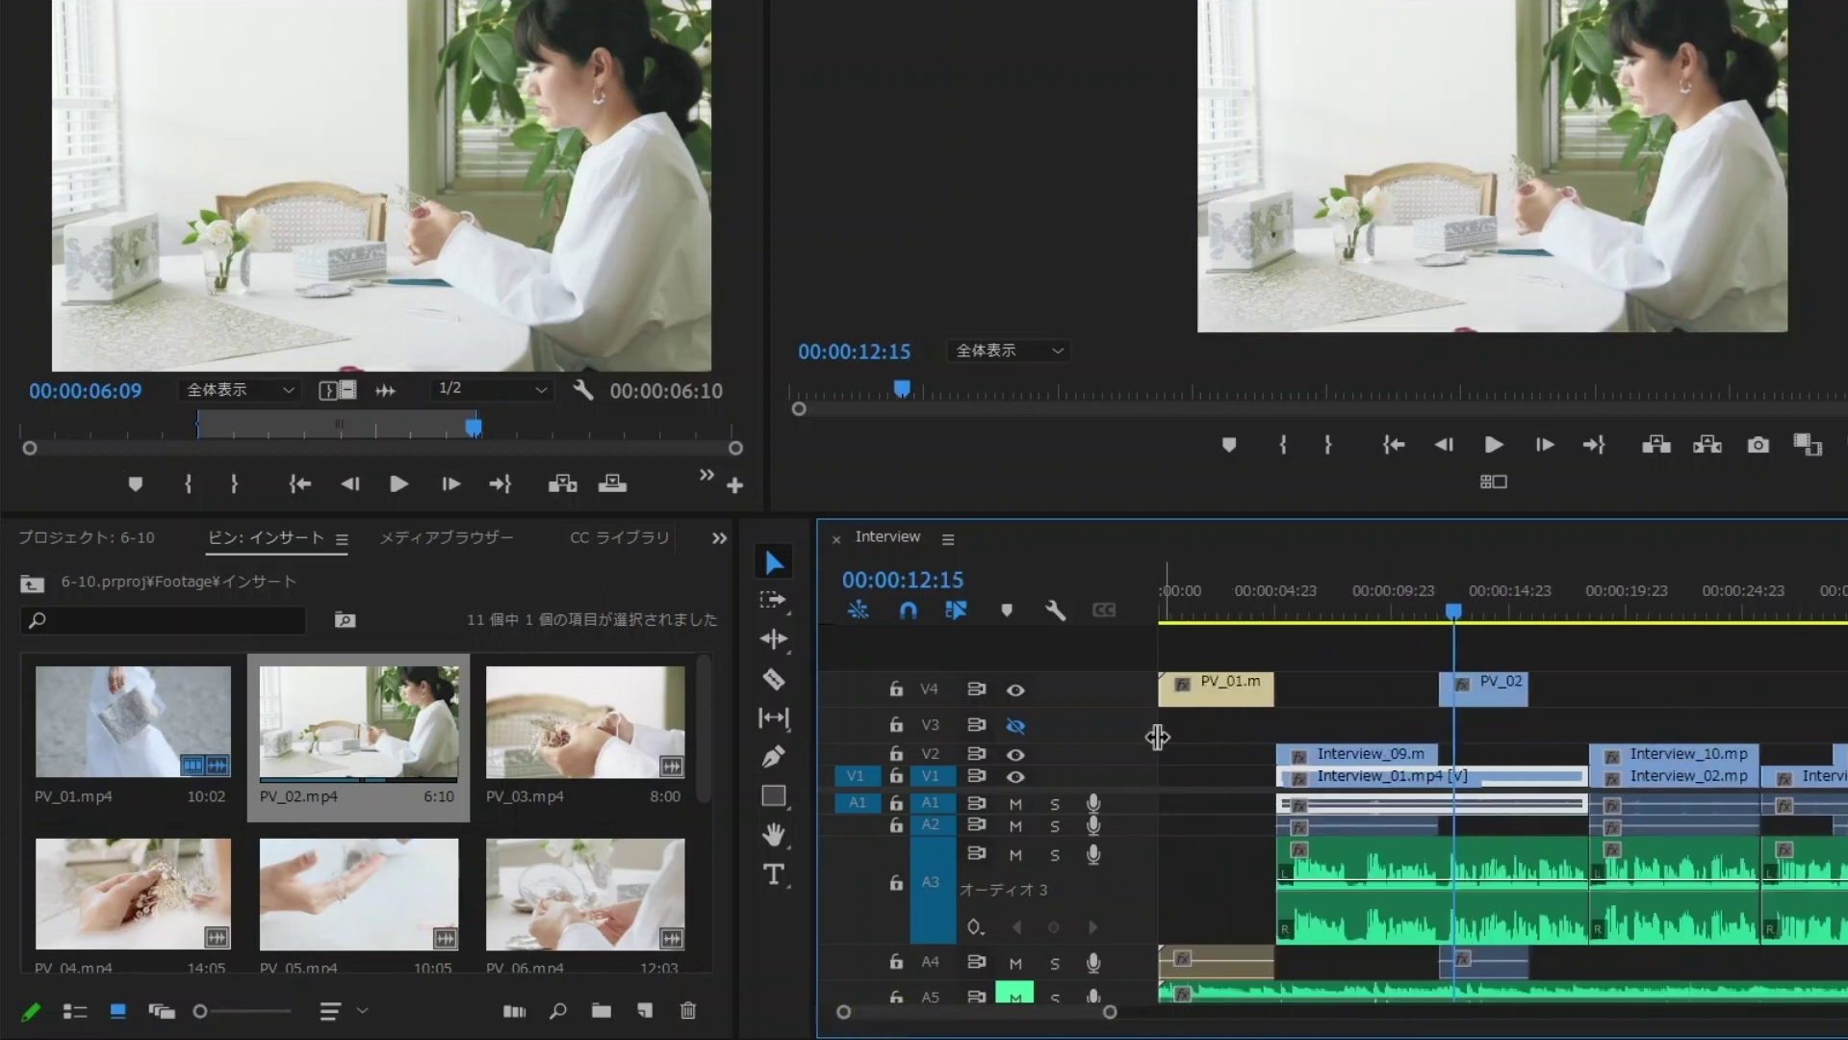
pyautogui.doubleClick(1123, 755)
pyautogui.doubleClick(1101, 715)
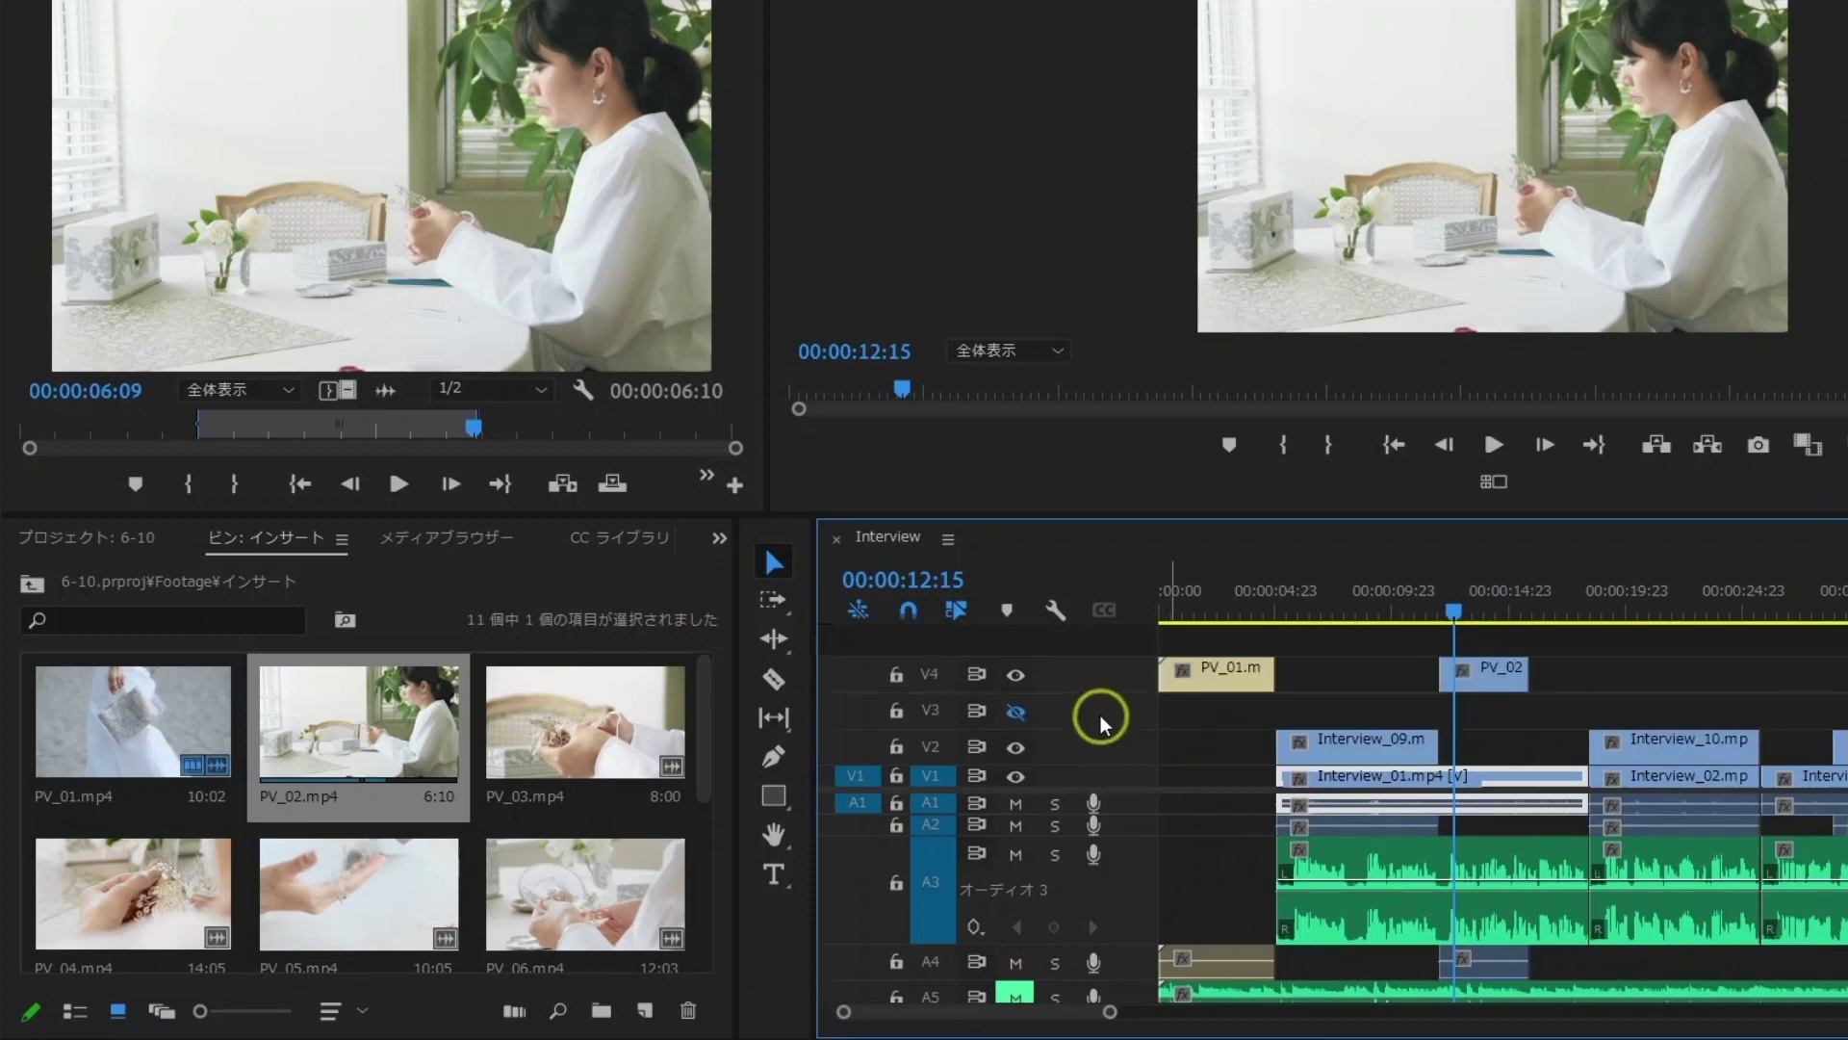
# - With snapping off, move PV_02 later along V4 and play it from there
pyautogui.moveTo(1480, 672); pyautogui.dragTo(1534, 681)
pyautogui.click(908, 611)
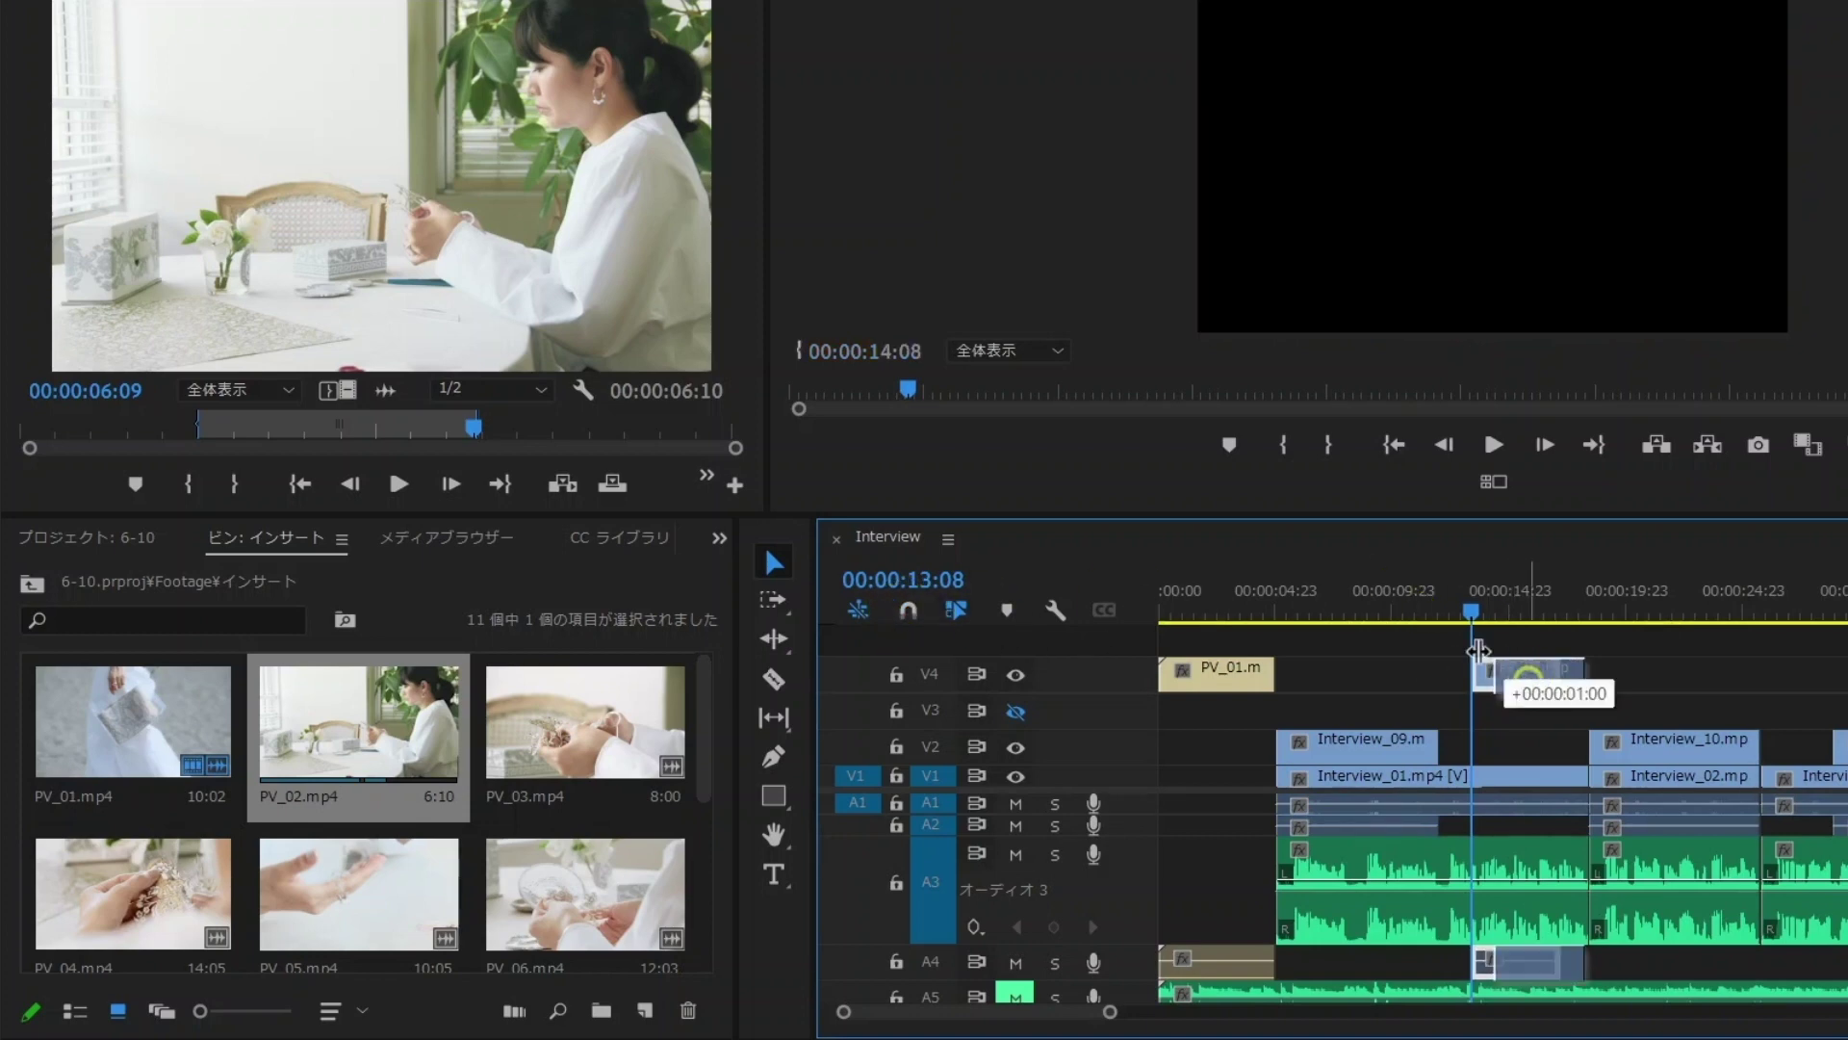
pyautogui.click(1407, 607)
pyautogui.press('space')
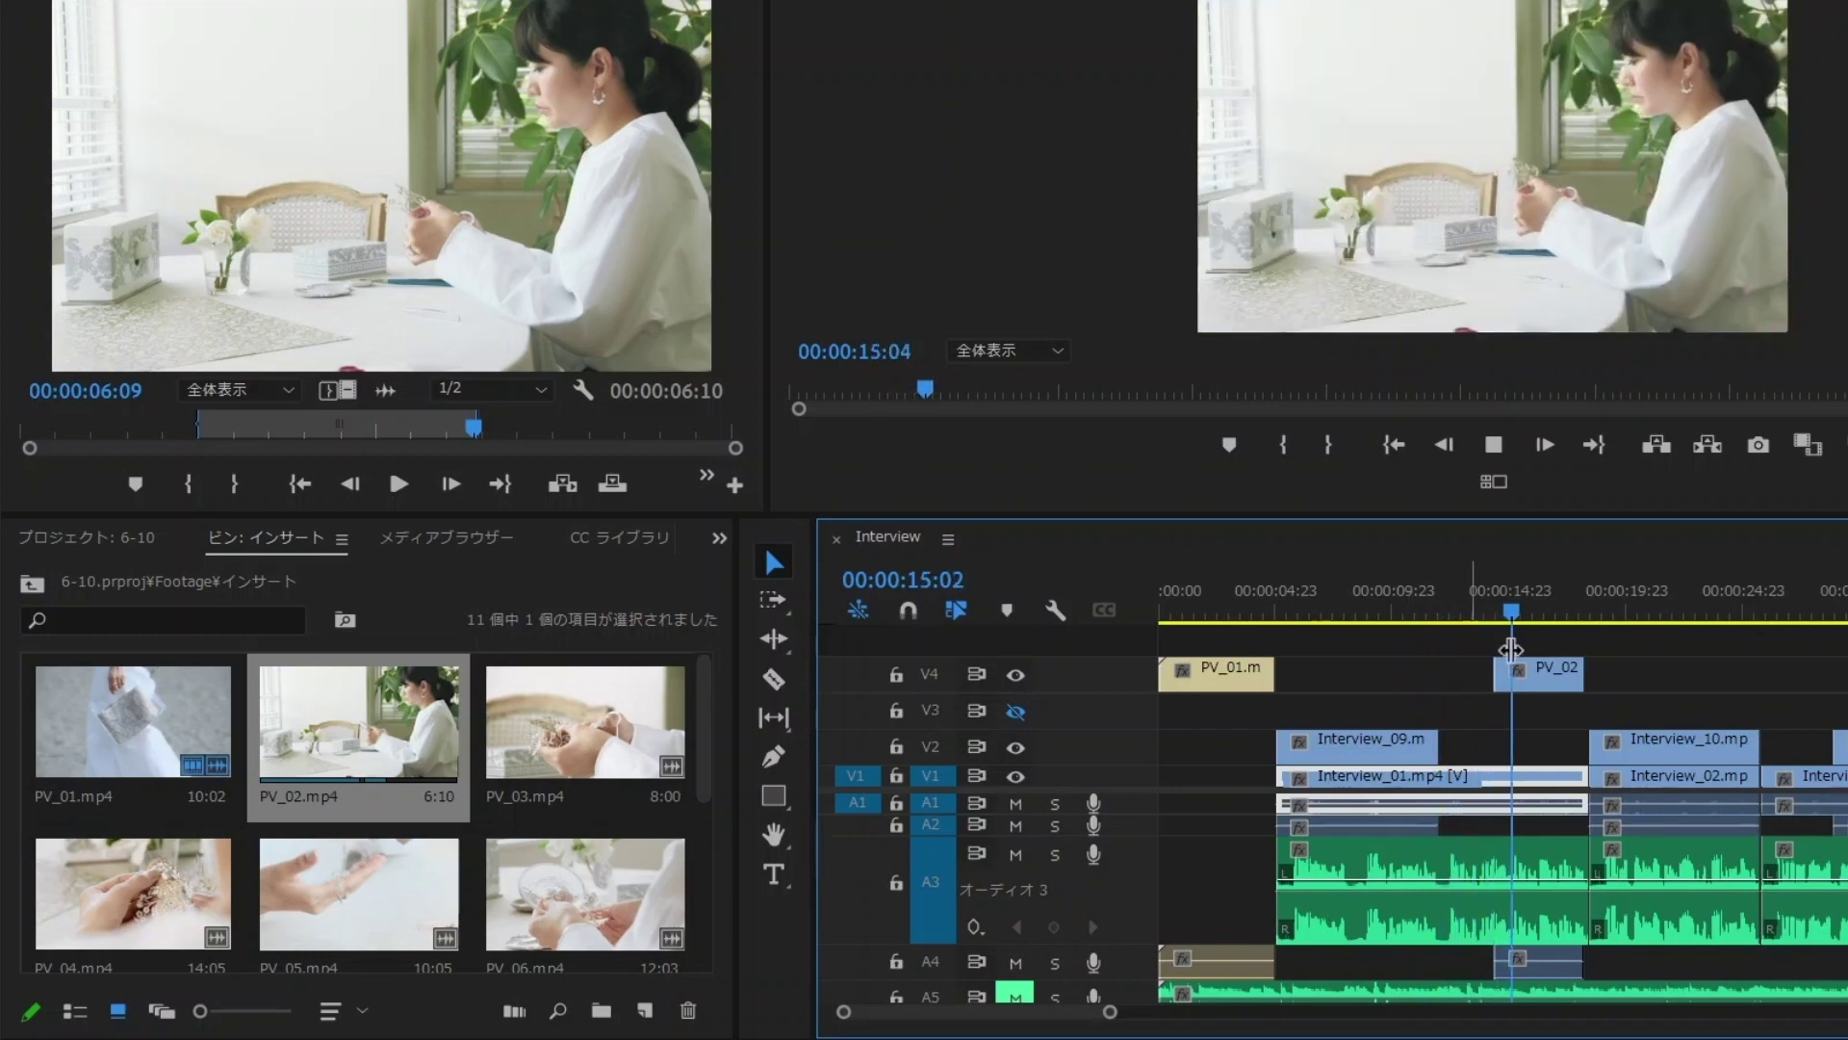
pyautogui.click(1550, 677)
# - Trim PV_02's end on V4 so it finishes at 18:18
pyautogui.moveTo(1579, 689); pyautogui.dragTo(1627, 688)
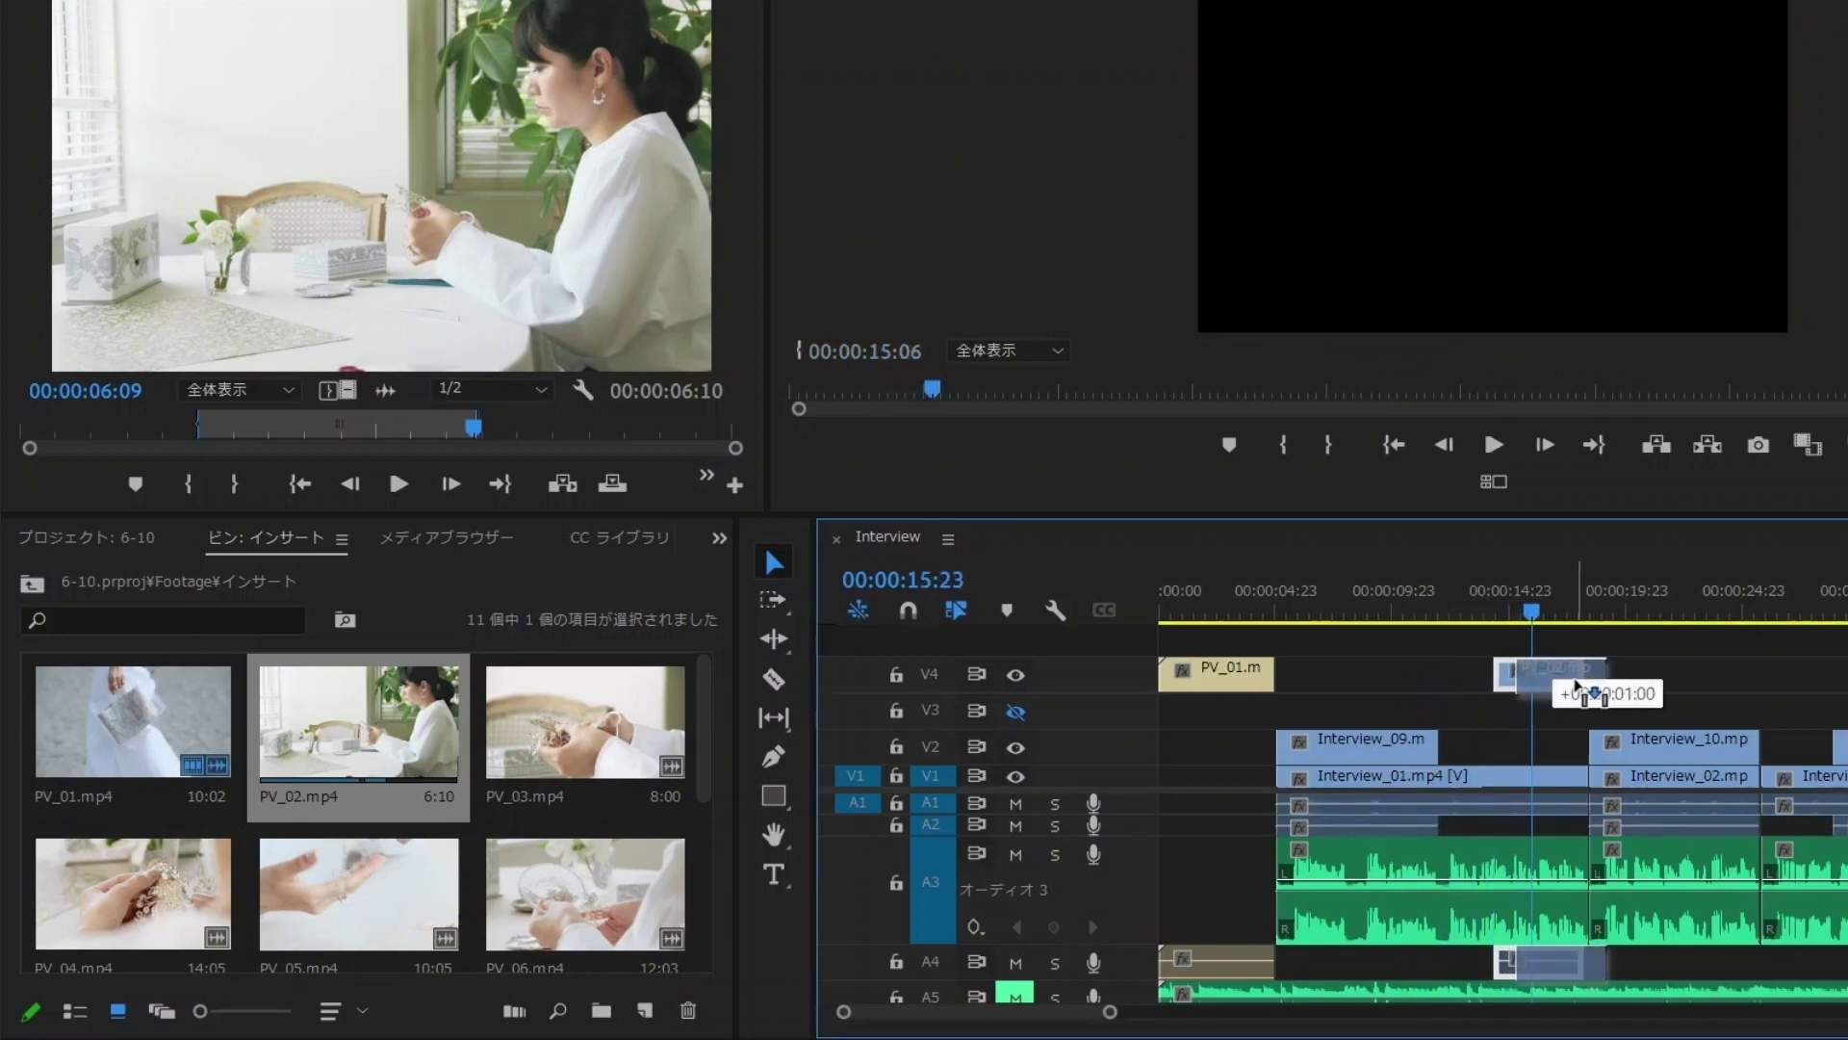
pyautogui.click(1480, 609)
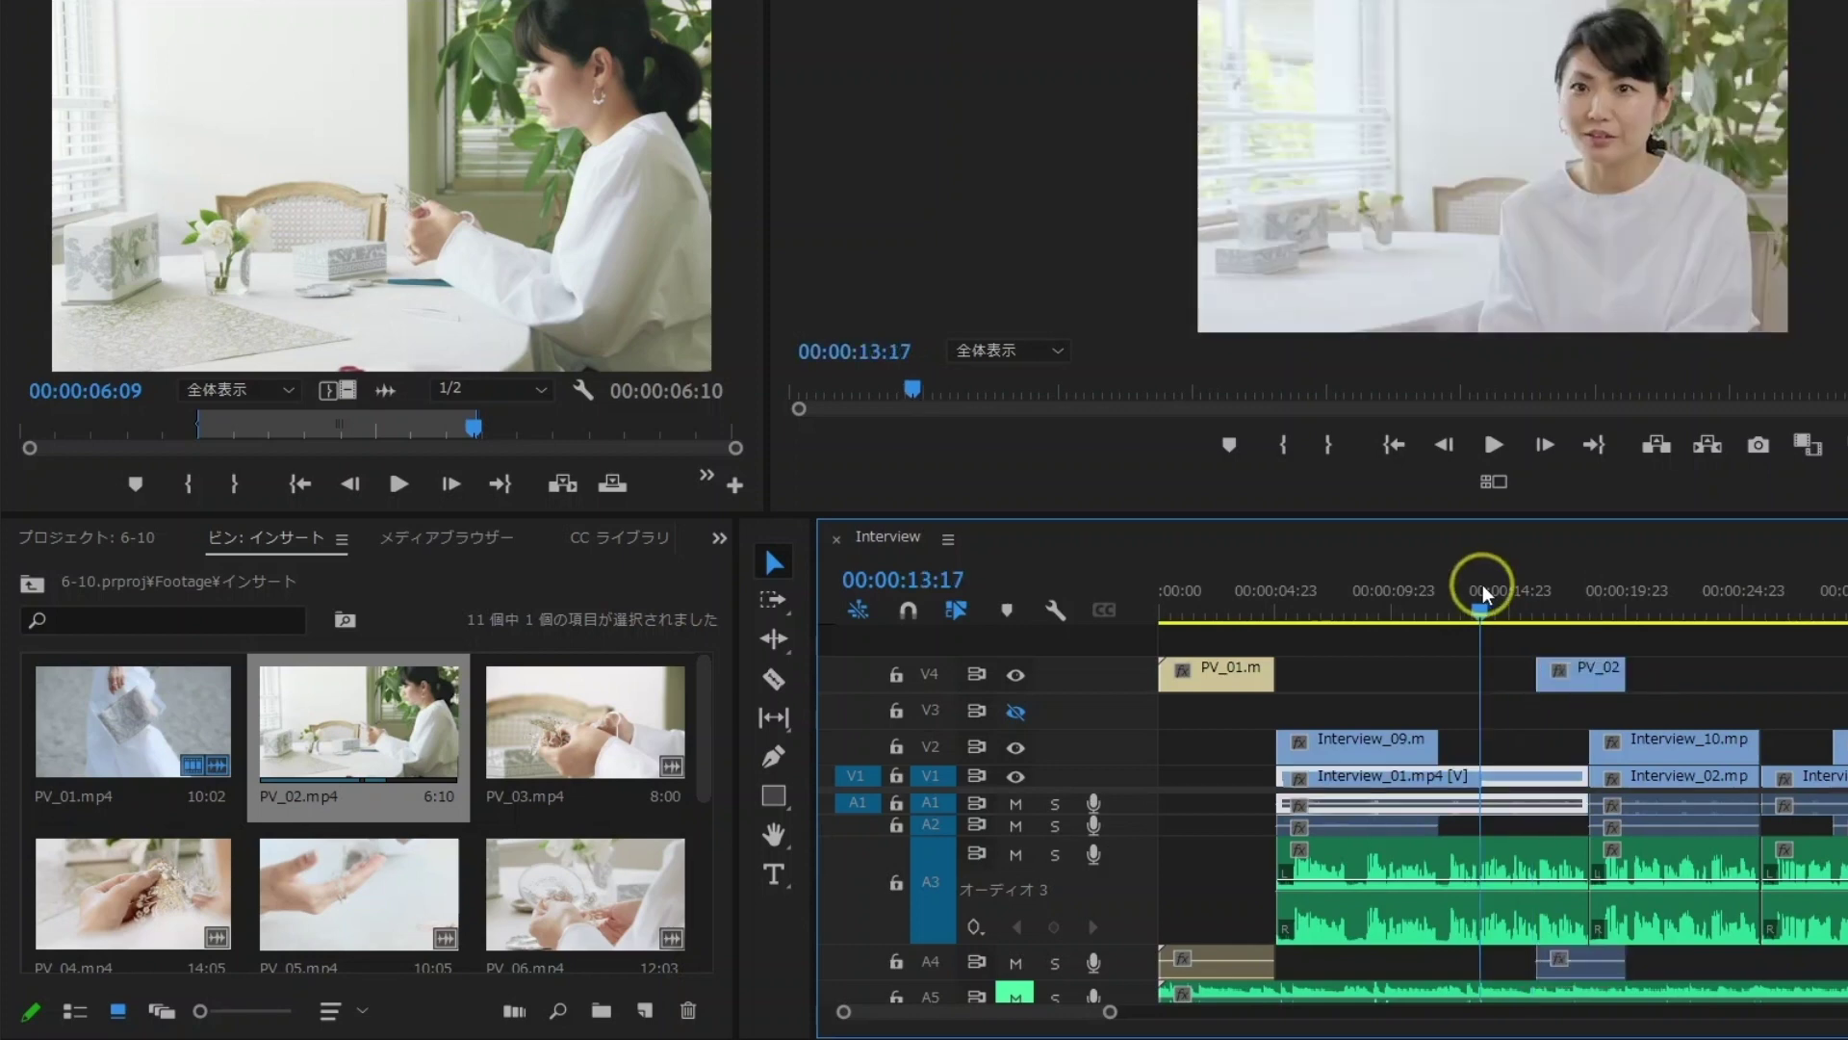
pyautogui.moveTo(1550, 679); pyautogui.dragTo(1579, 679)
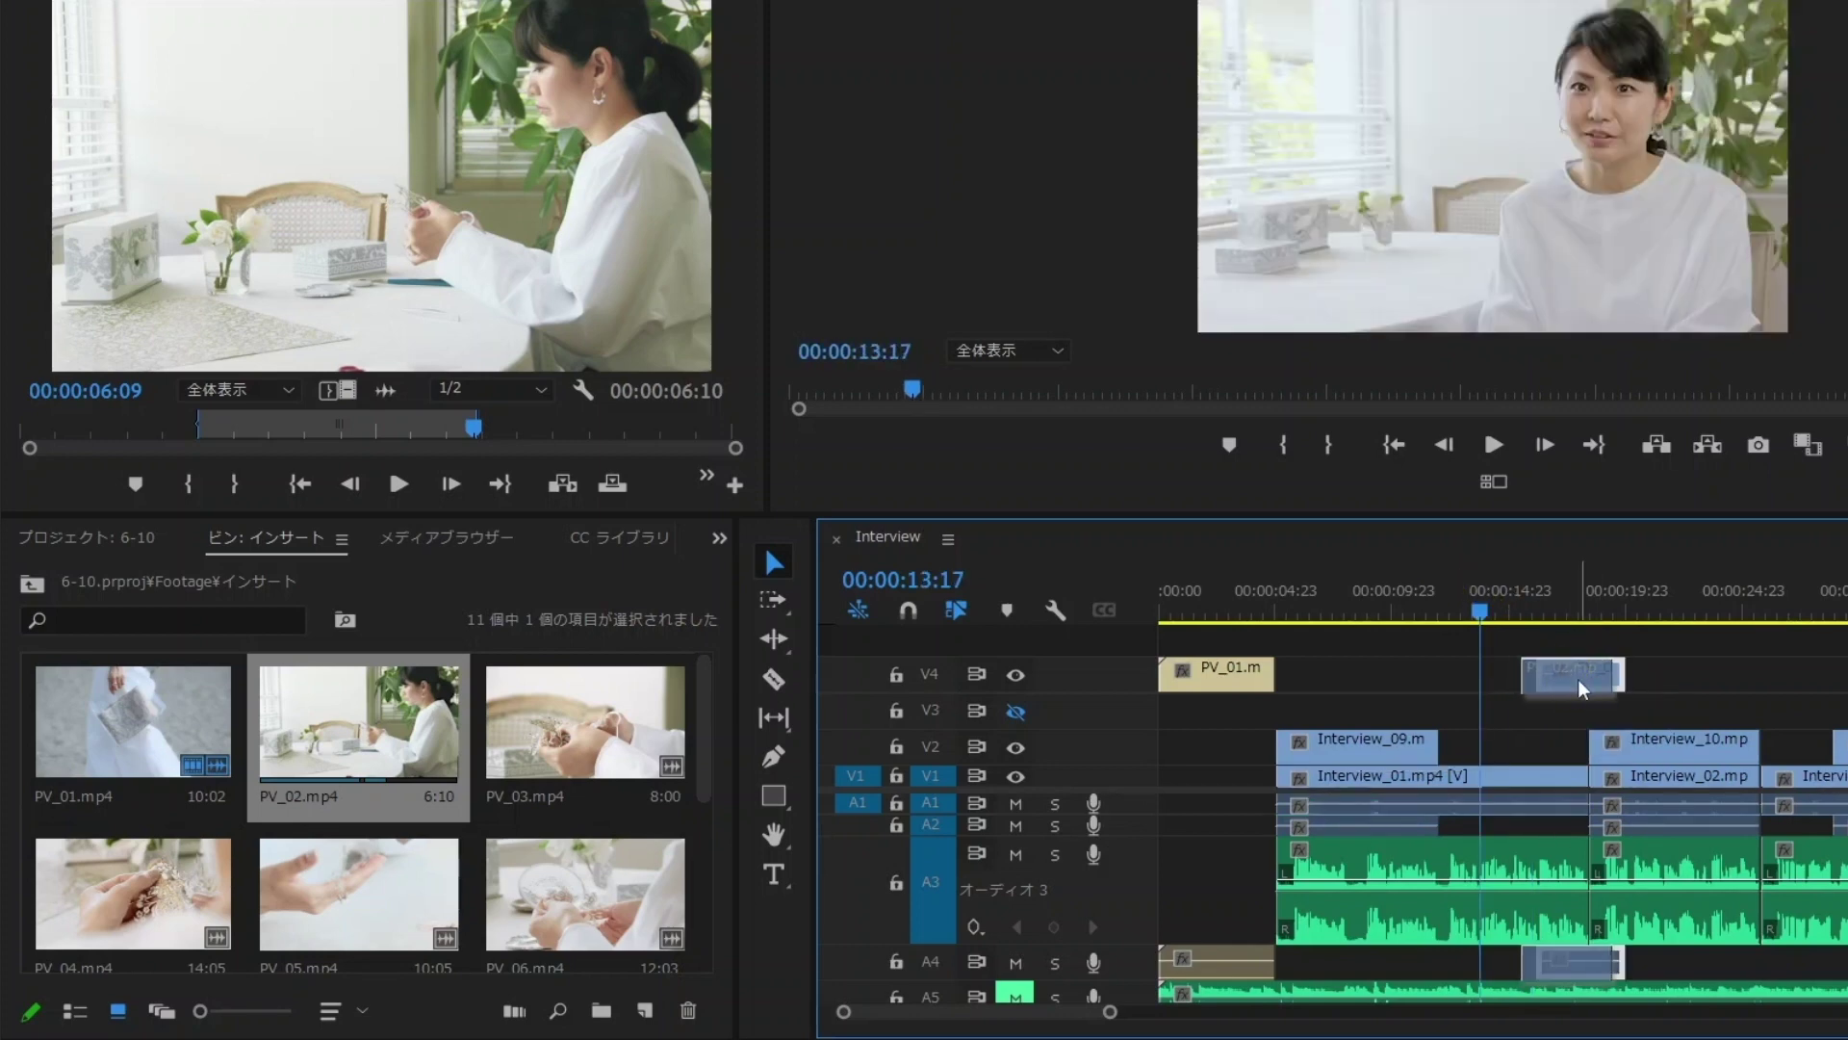
pyautogui.press('space')
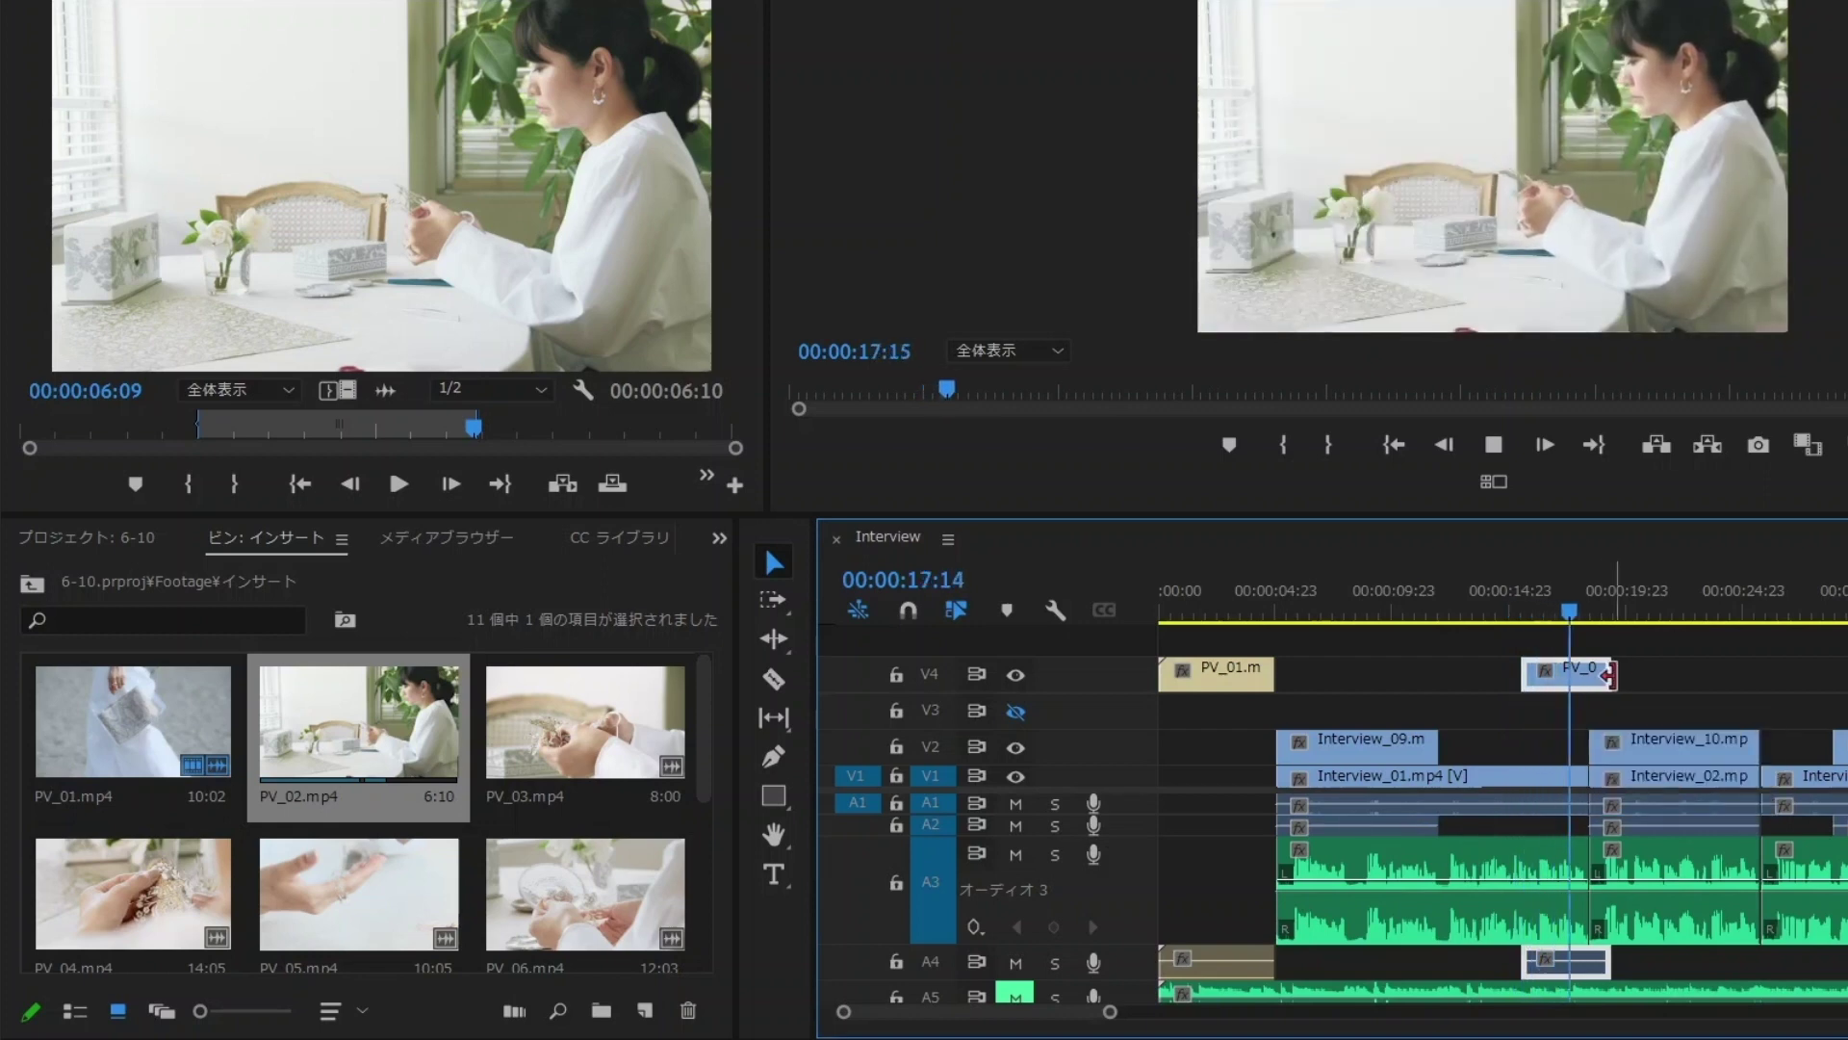
pyautogui.press('space')
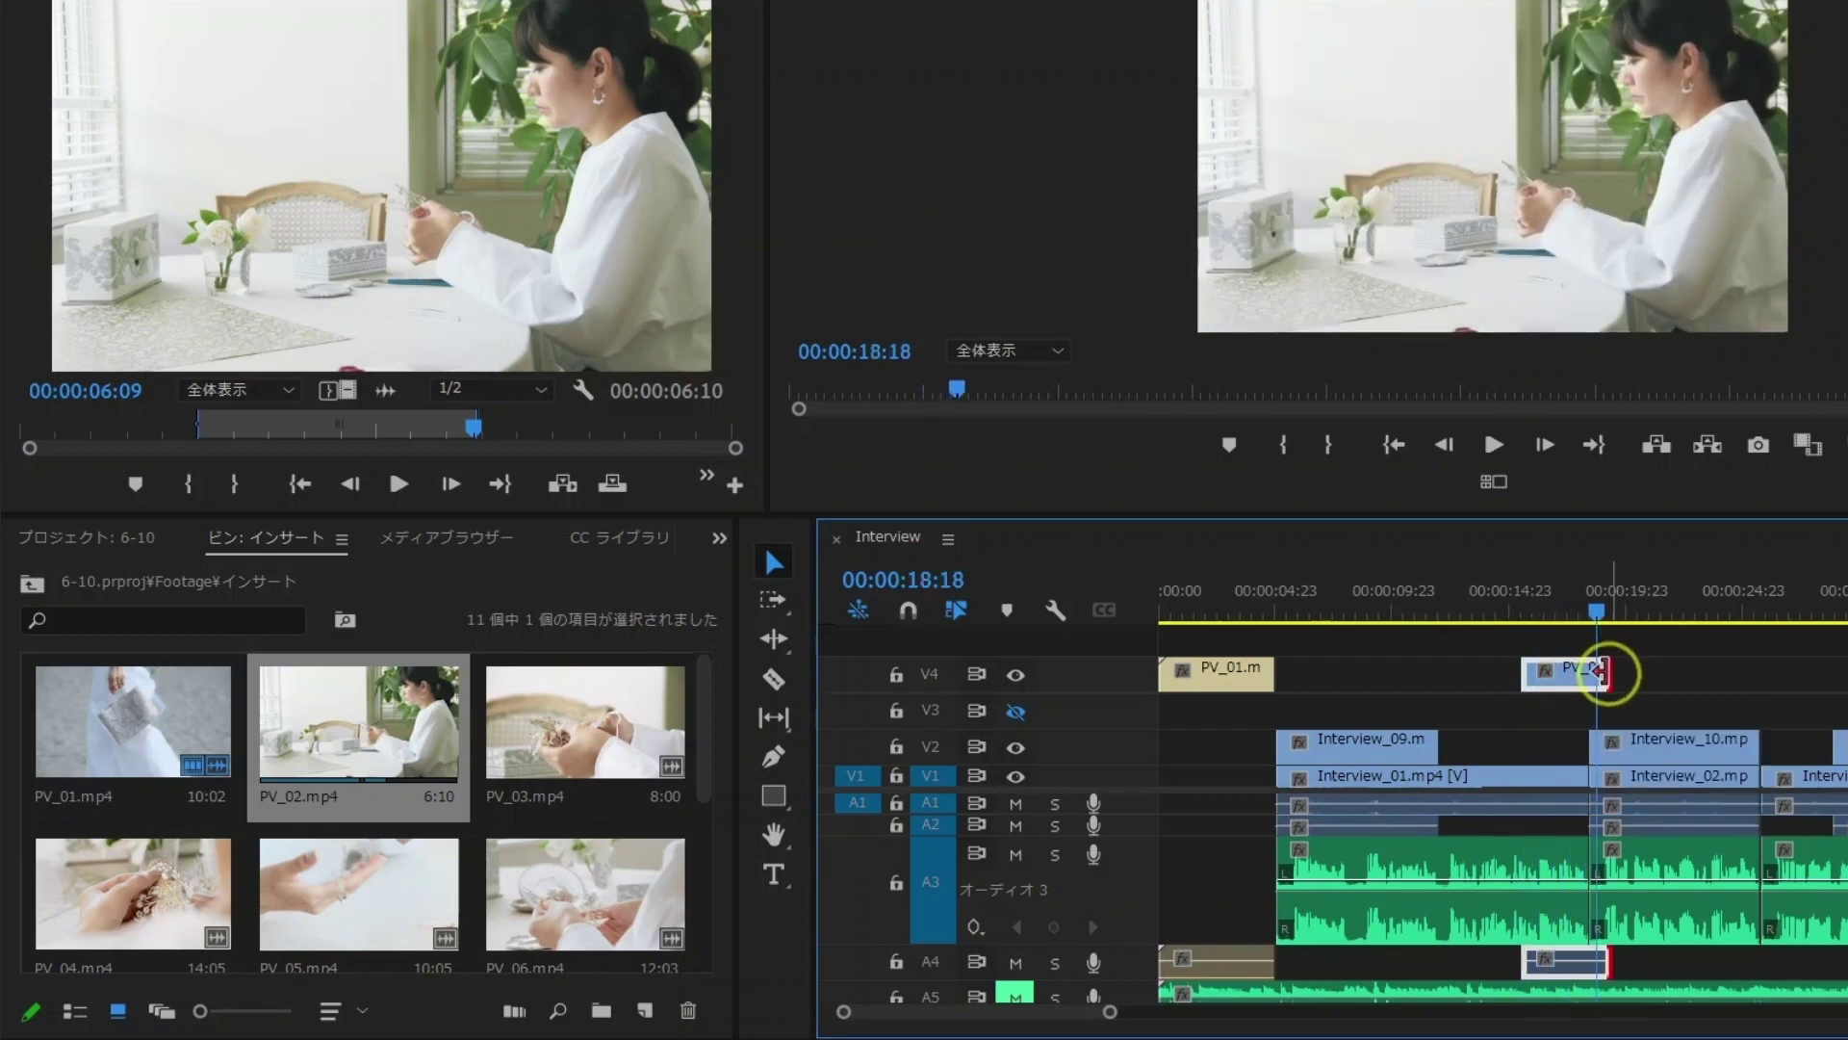
pyautogui.moveTo(1606, 672); pyautogui.dragTo(1597, 671)
# - Zoom the timeline out, review playback, and park the playhead at 19:10
pyautogui.press('-')
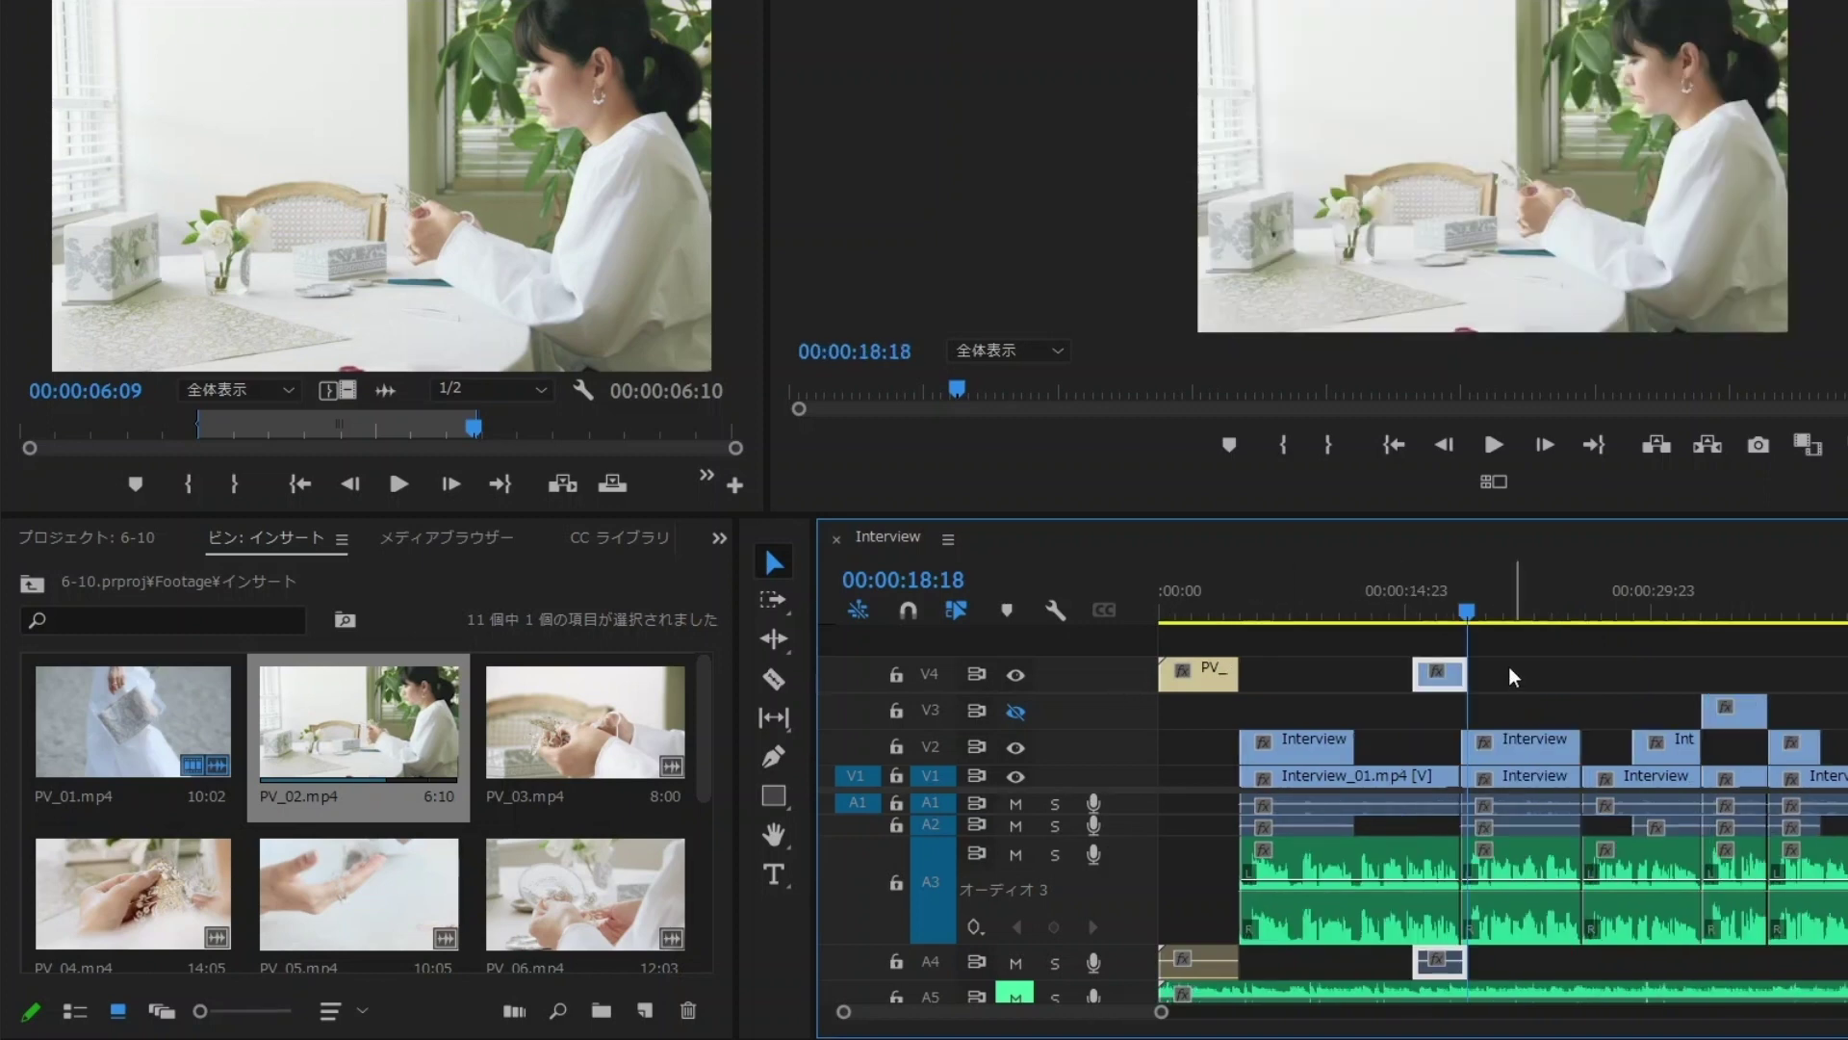
pyautogui.click(1504, 665)
pyautogui.press('space')
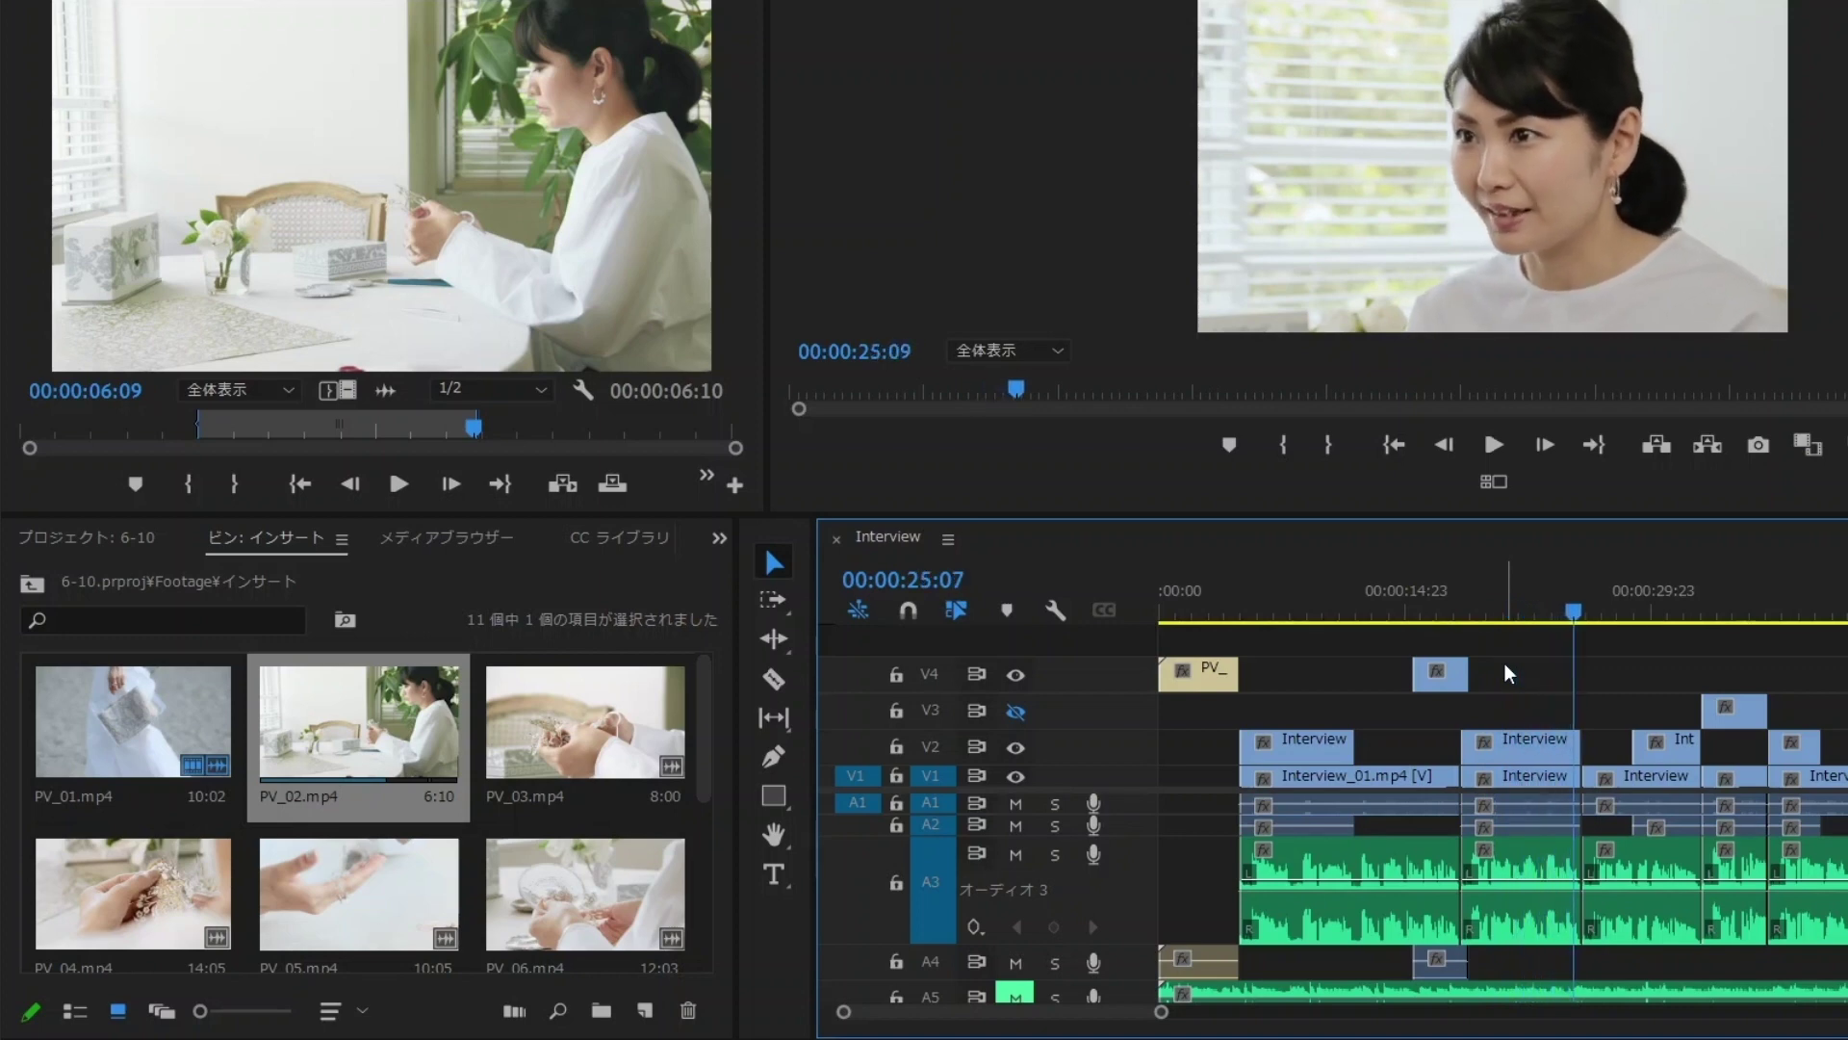
pyautogui.press('space')
pyautogui.press('d')
pyautogui.click(1476, 616)
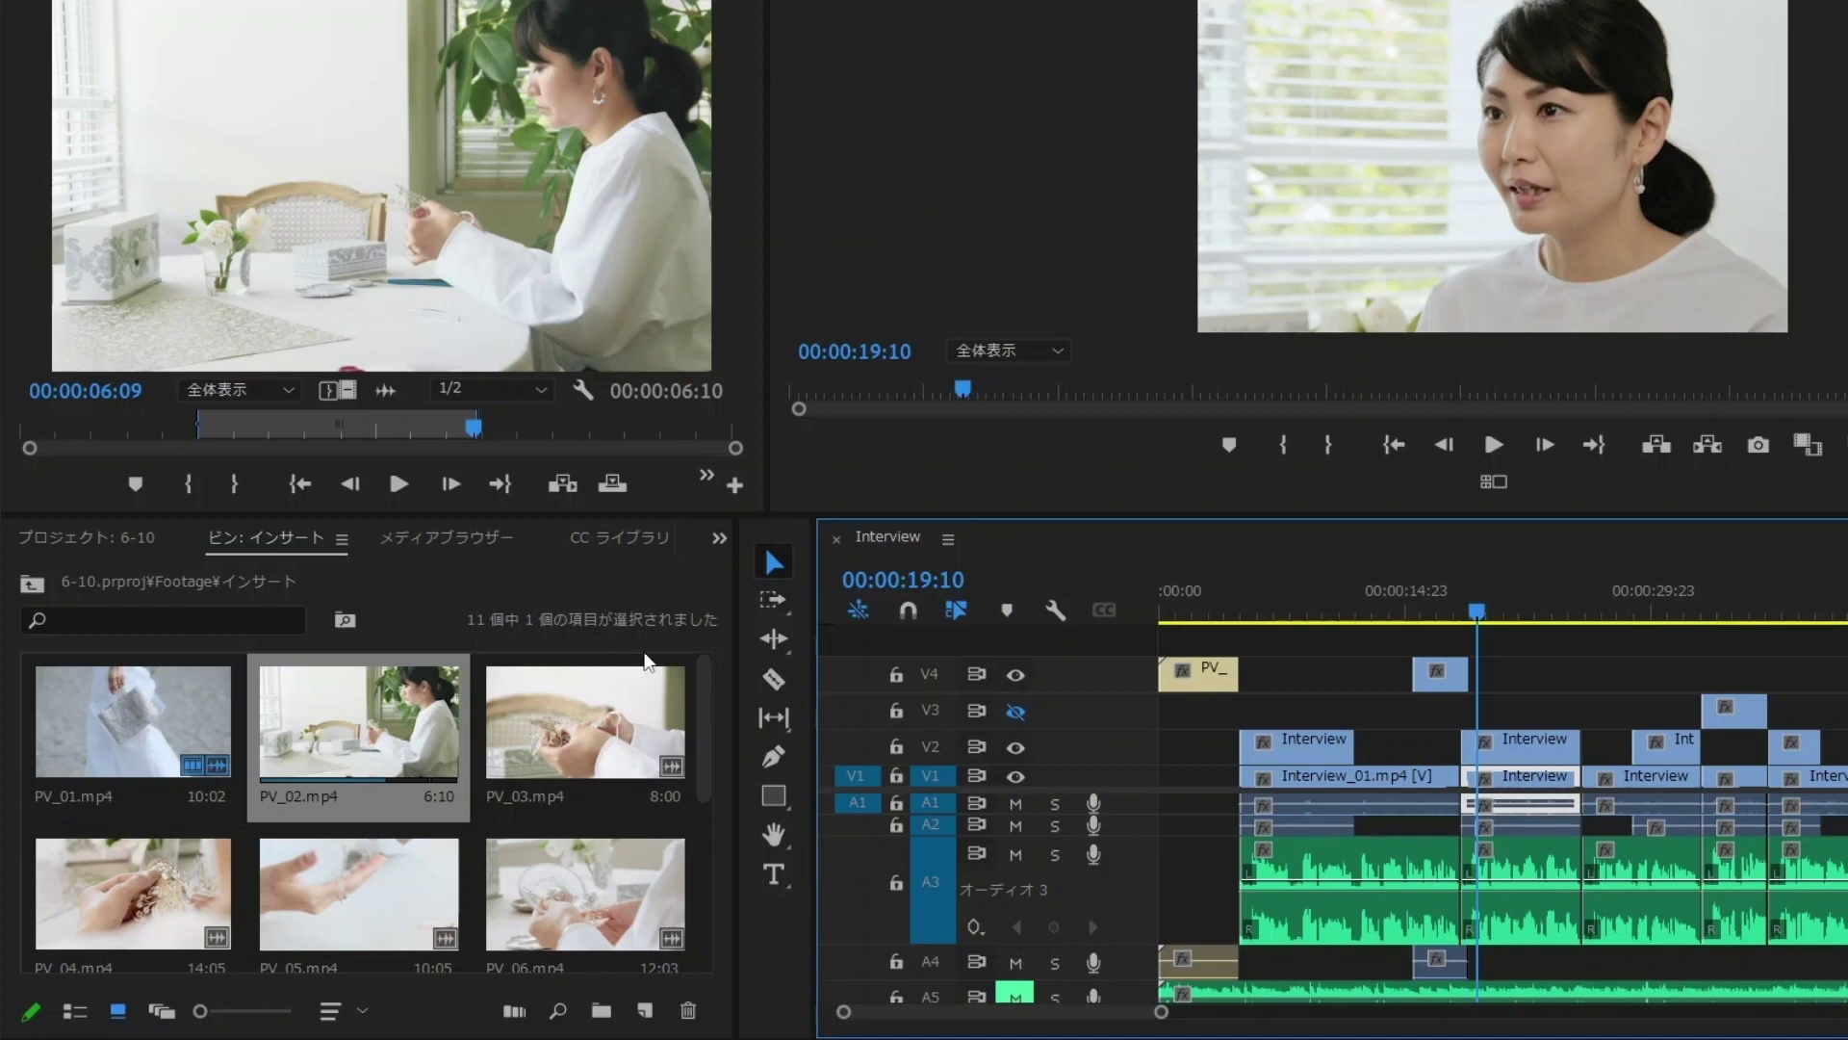
# - Mark PV_03 from 01:10 to 04:18 (3:09) and place it on V4 at 19:10
pyautogui.doubleClick(587, 718)
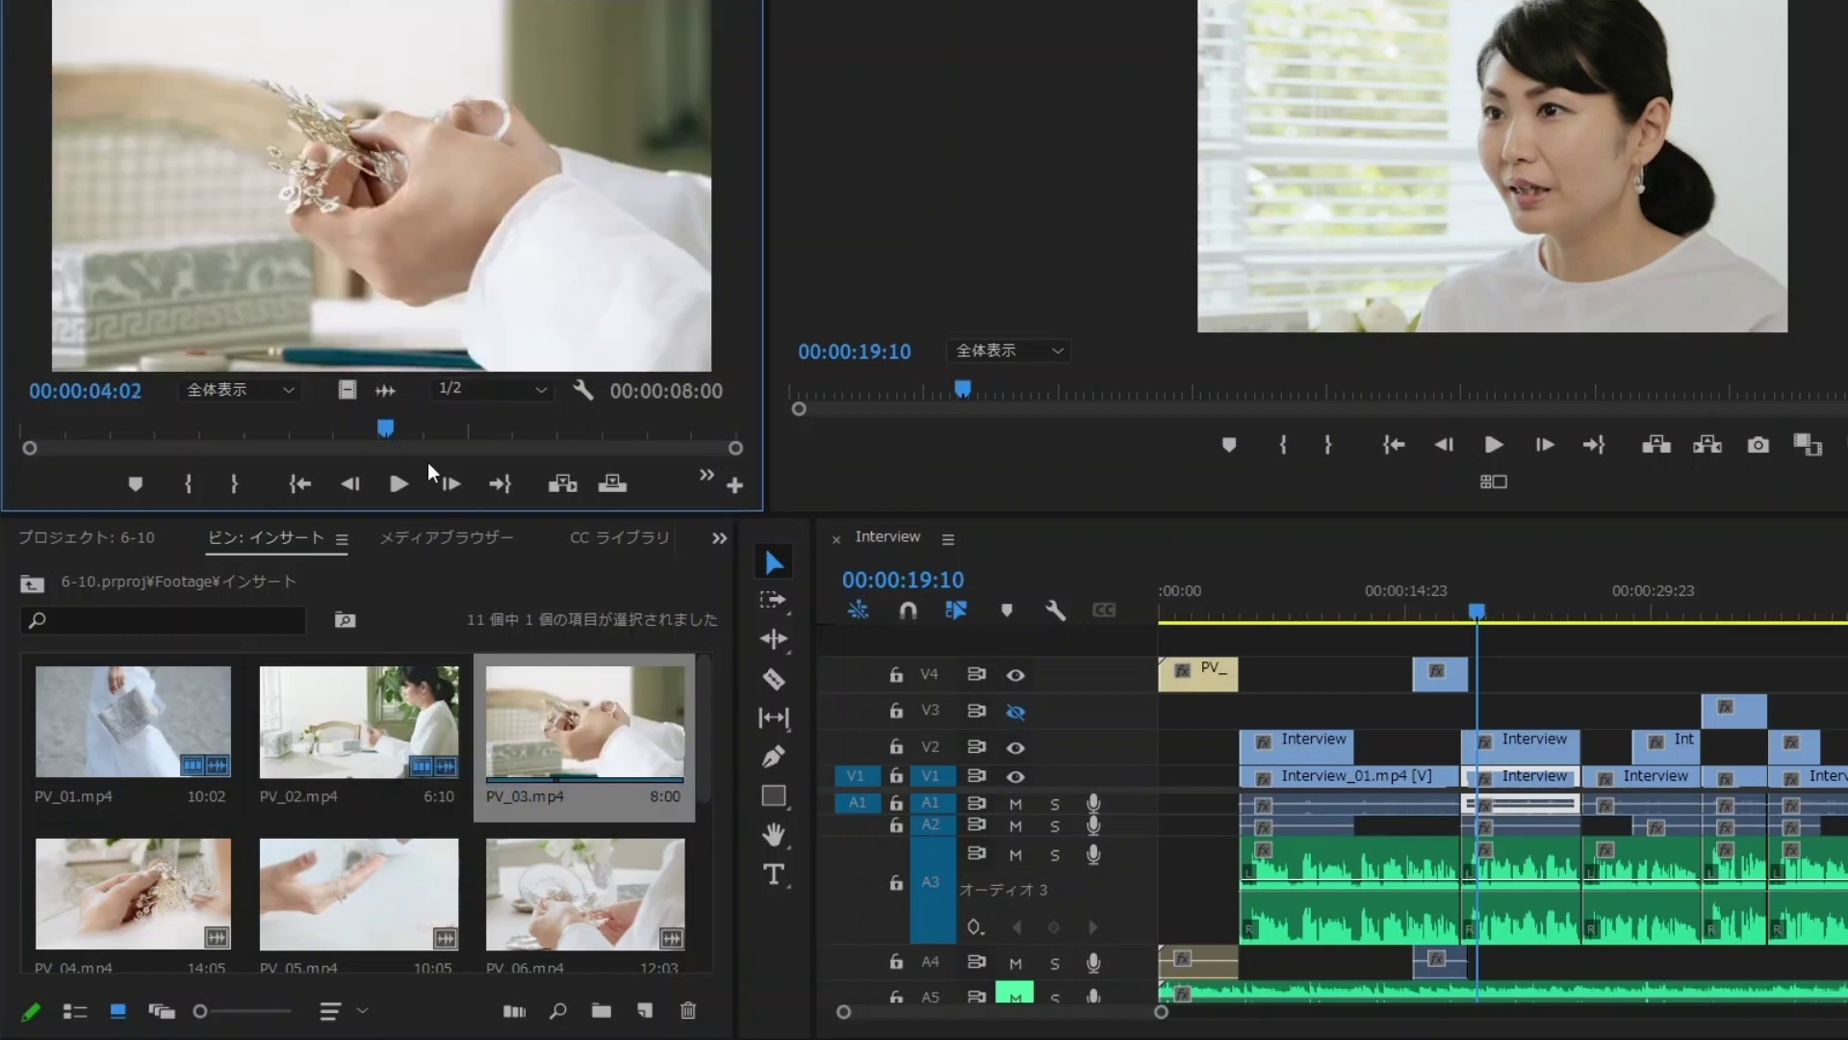
pyautogui.moveTo(194, 430)
pyautogui.mouseDown()
pyautogui.moveTo(150, 429)
pyautogui.moveTo(449, 435)
pyautogui.mouseUp()
pyautogui.press('i')
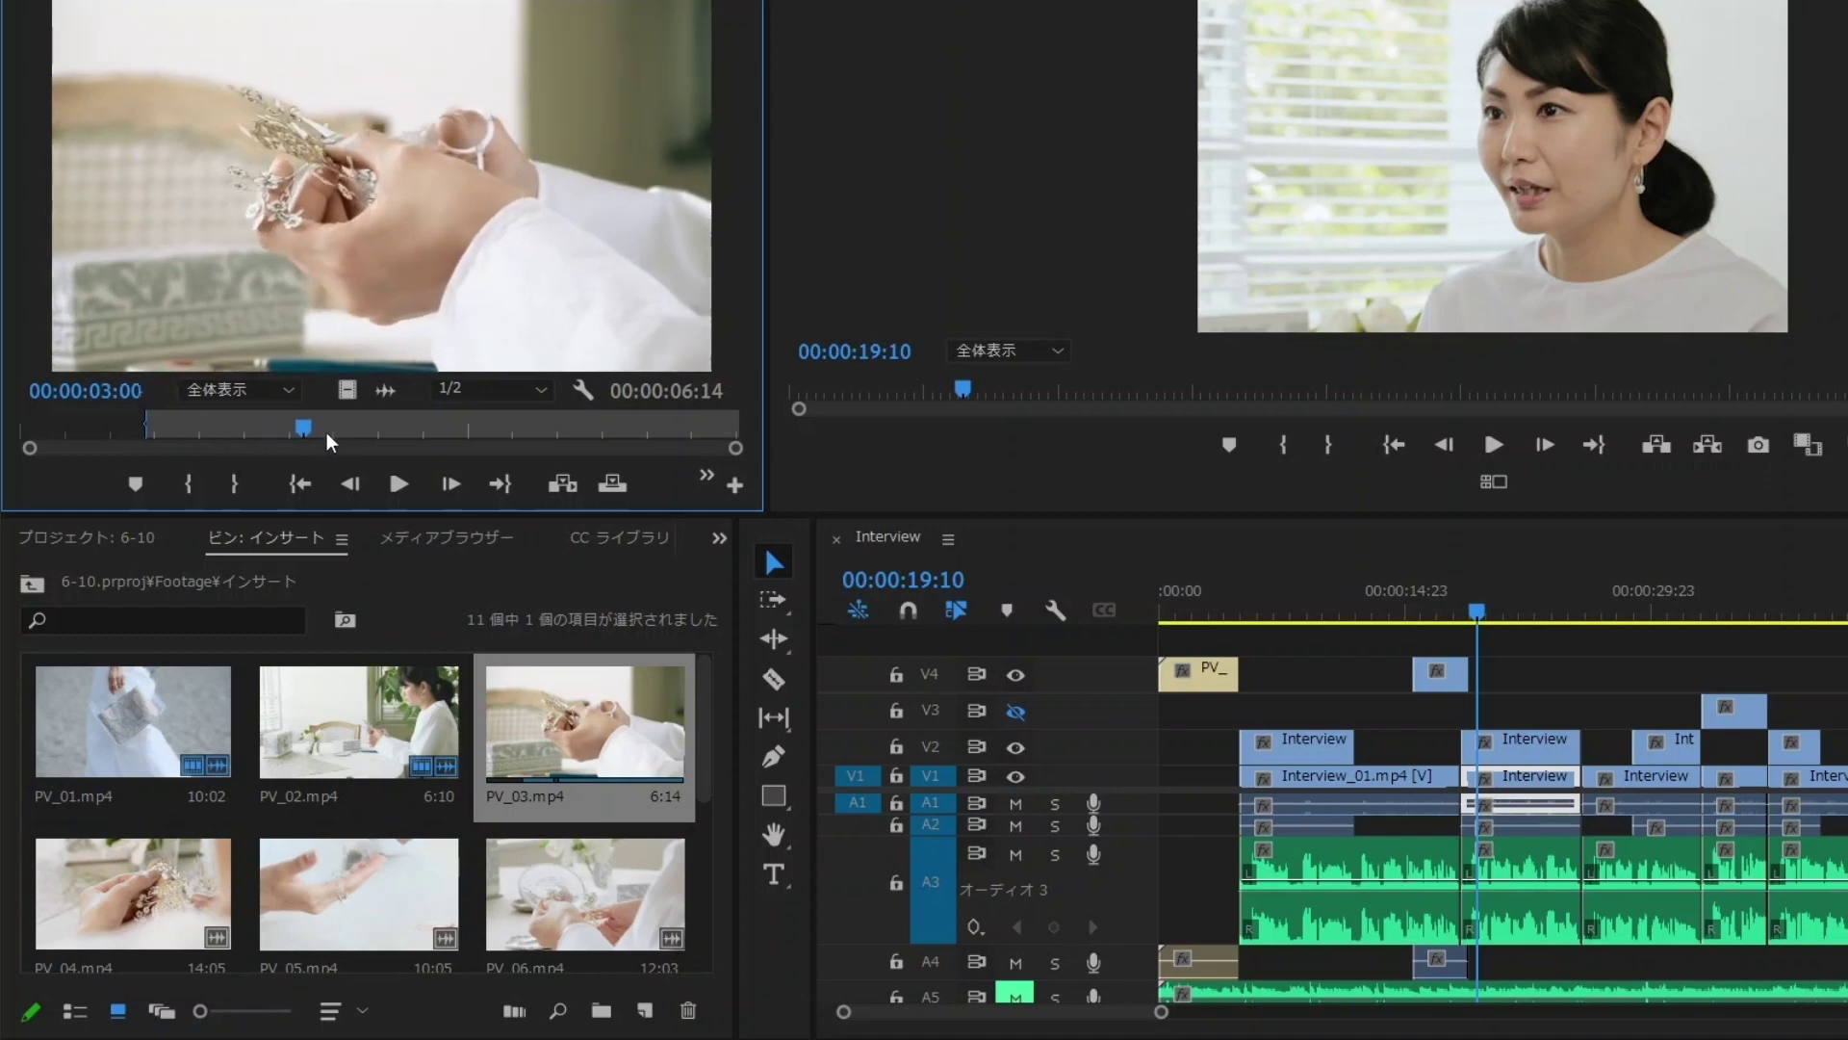
pyautogui.press('o')
pyautogui.moveTo(711, 283)
pyautogui.mouseDown()
pyautogui.moveTo(1526, 679)
pyautogui.moveTo(1467, 684)
pyautogui.mouseUp()
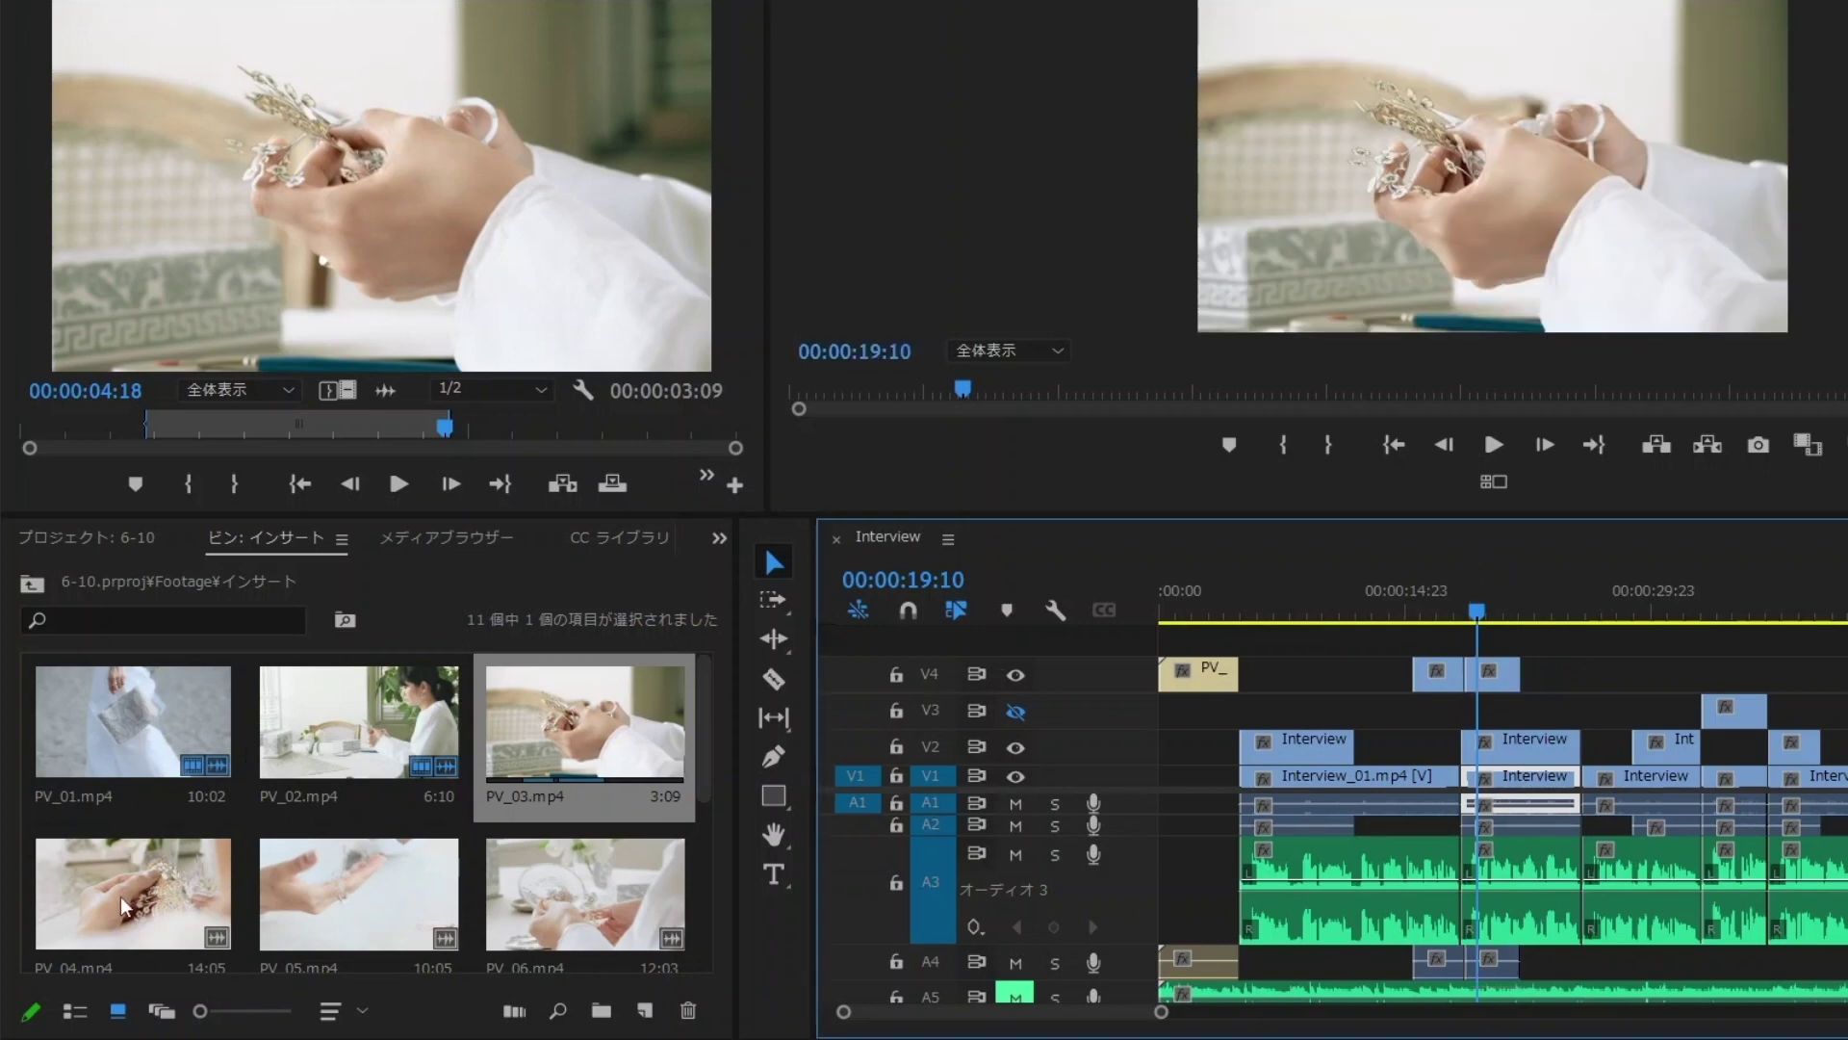
# - Mark a section of PV_04 and place it on V4 after PV_03
pyautogui.doubleClick(134, 867)
pyautogui.moveTo(113, 435)
pyautogui.mouseDown()
pyautogui.moveTo(333, 439)
pyautogui.moveTo(281, 435)
pyautogui.mouseUp()
pyautogui.press('i')
pyautogui.press('o')
pyautogui.moveTo(346, 390); pyautogui.dragTo(1521, 672)
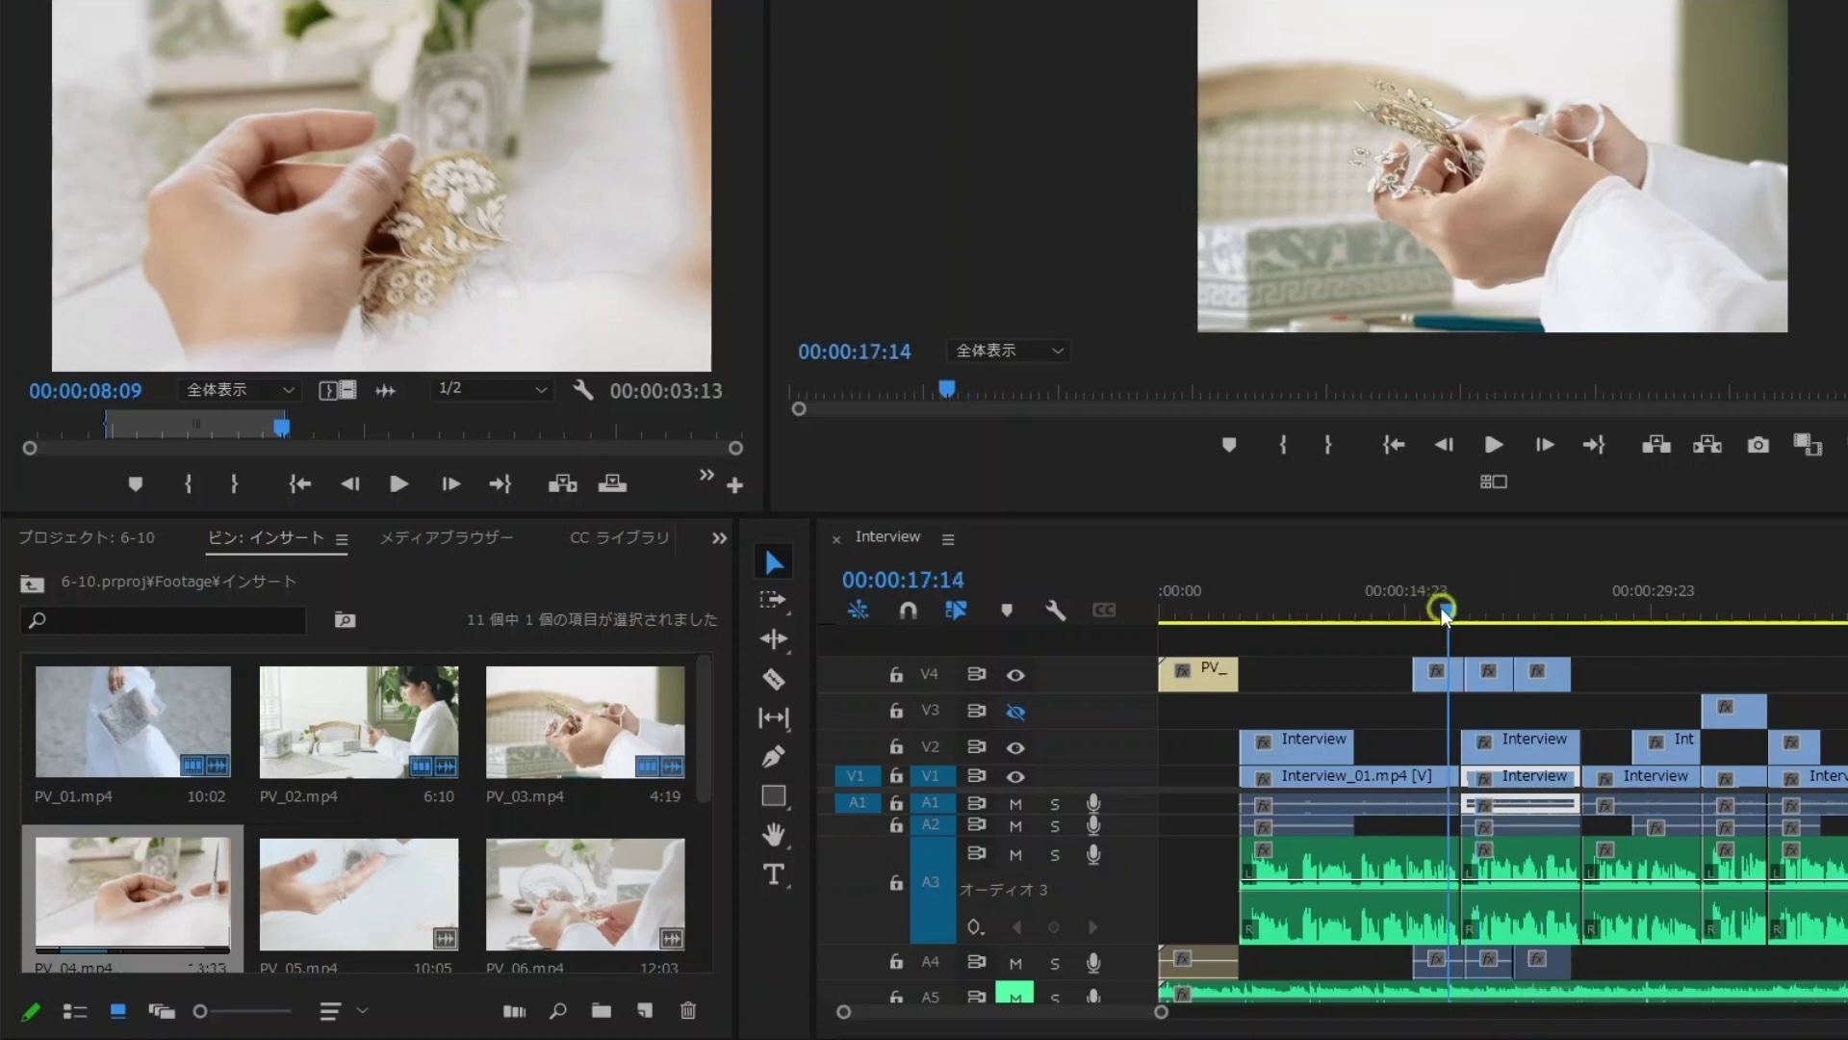
# - Play back from 16:23 and trim the last V4 clip's end to 26:04
pyautogui.moveTo(1455, 619); pyautogui.dragTo(1438, 616)
pyautogui.press('space')
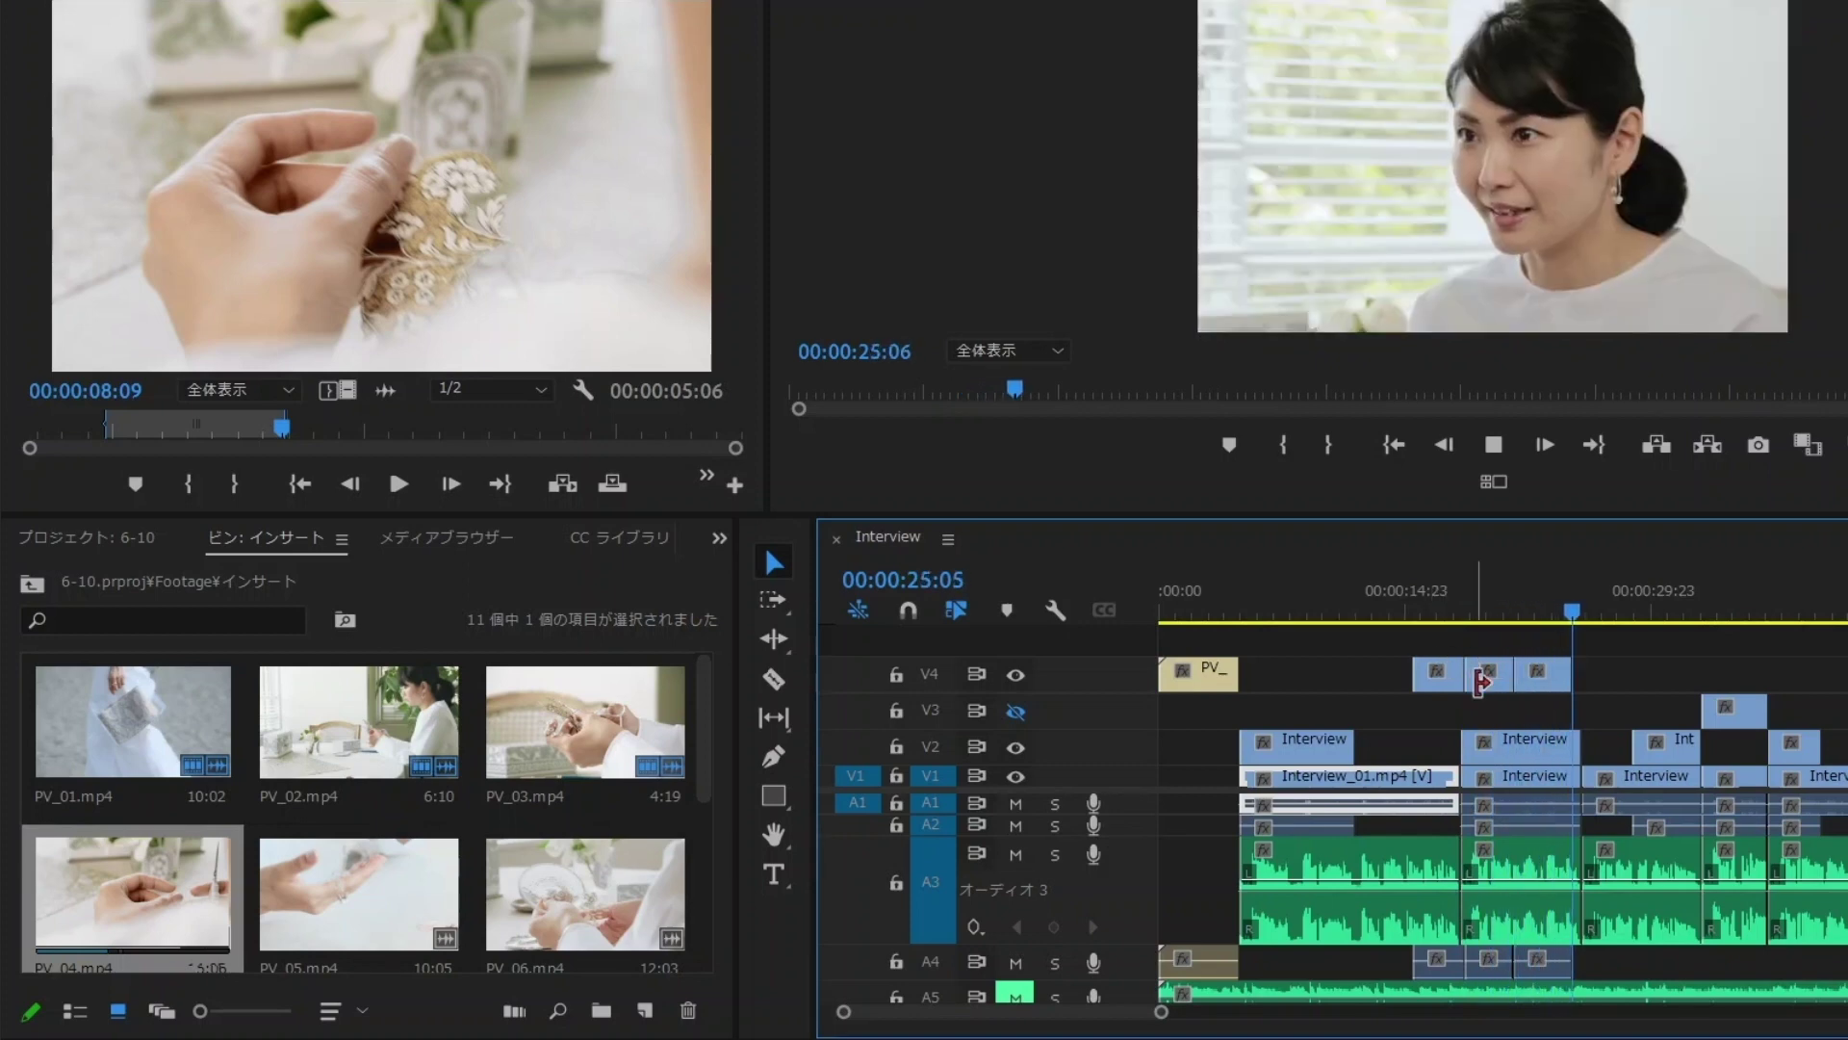
pyautogui.press('space')
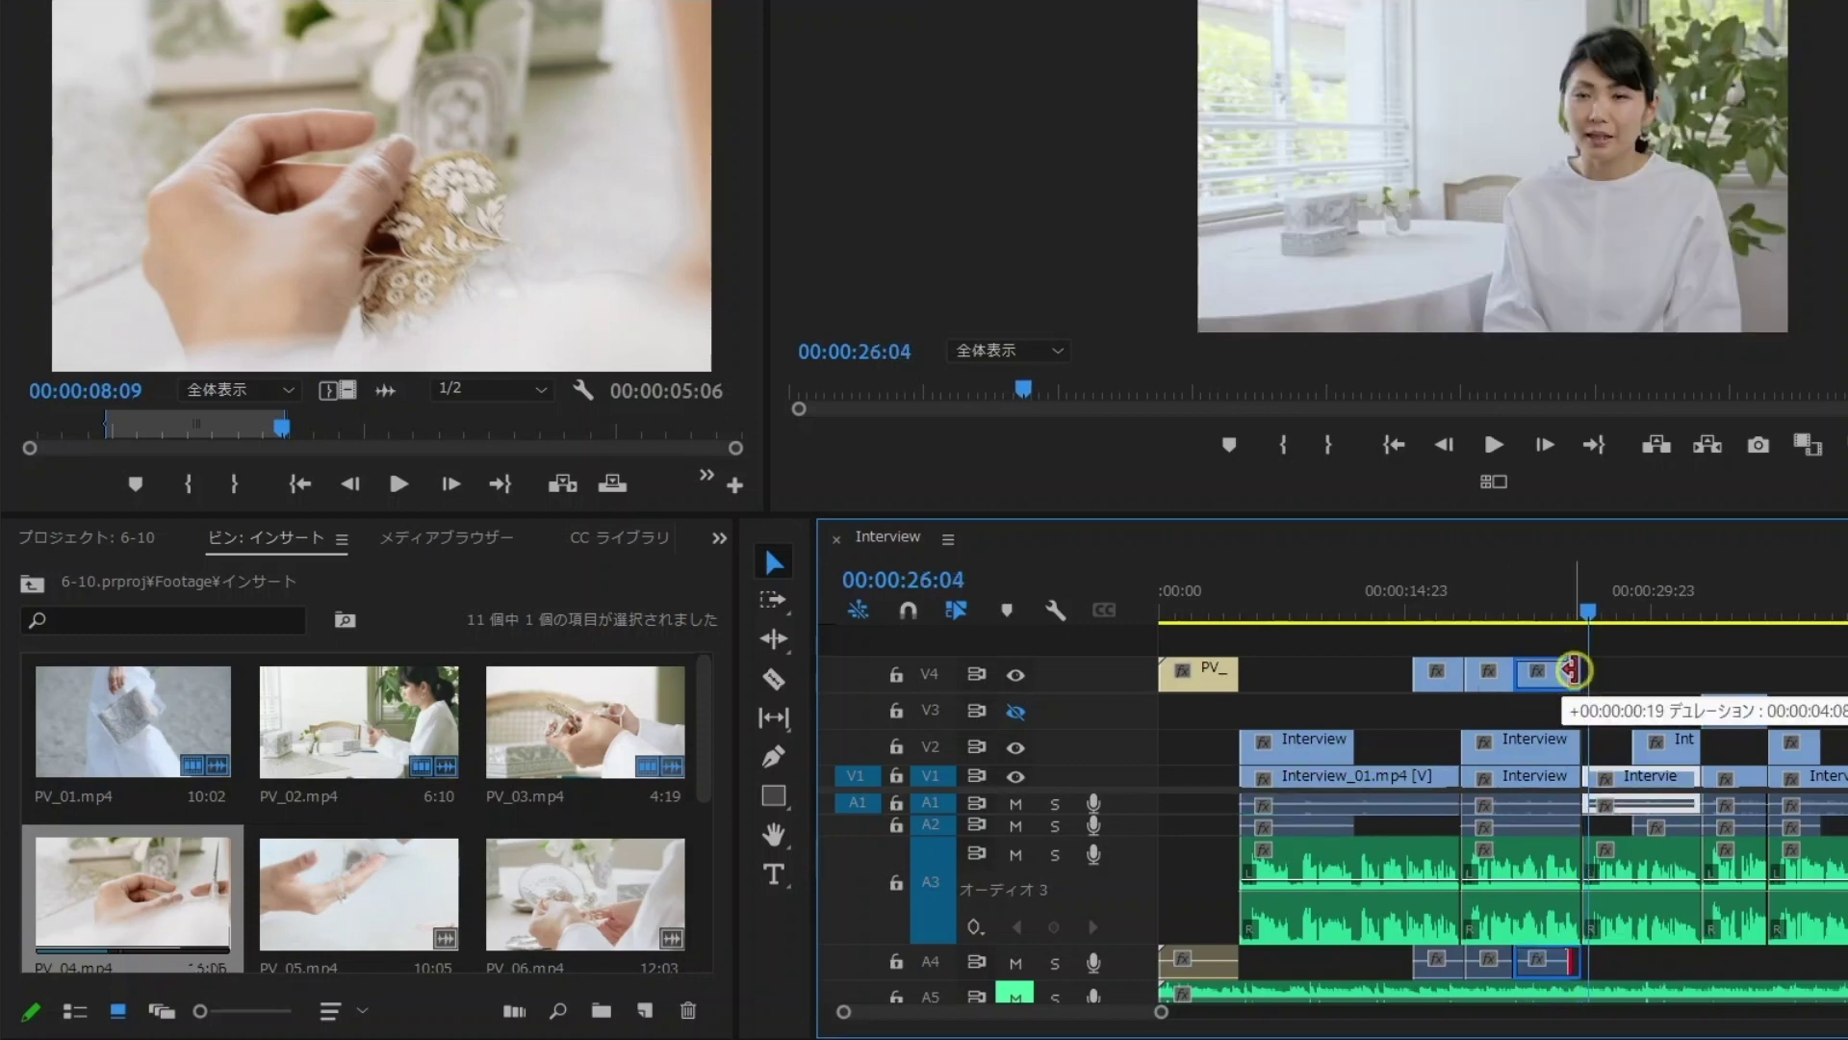
pyautogui.moveTo(1559, 666); pyautogui.dragTo(1586, 666)
# - Replay the interview around 23–31 seconds and set the playhead at 28:20
pyautogui.click(1542, 597)
pyautogui.press('space')
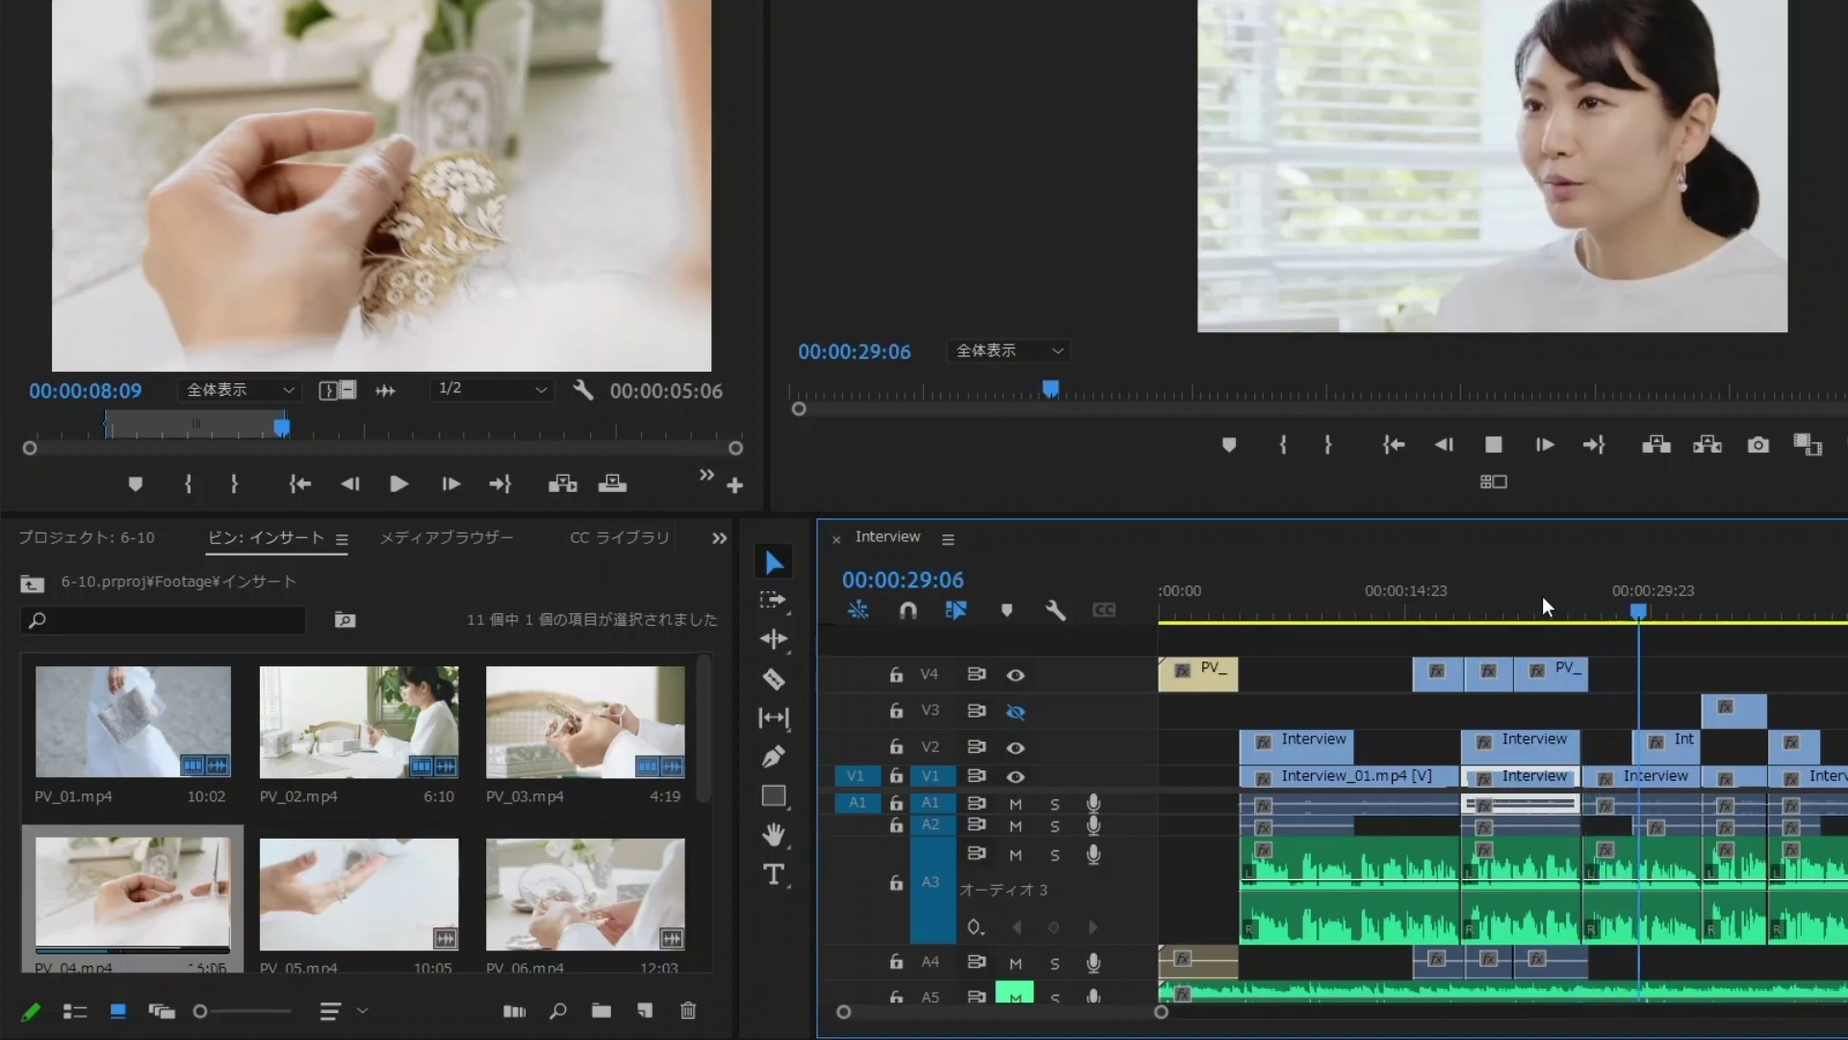
pyautogui.moveTo(1610, 609); pyautogui.dragTo(1637, 614)
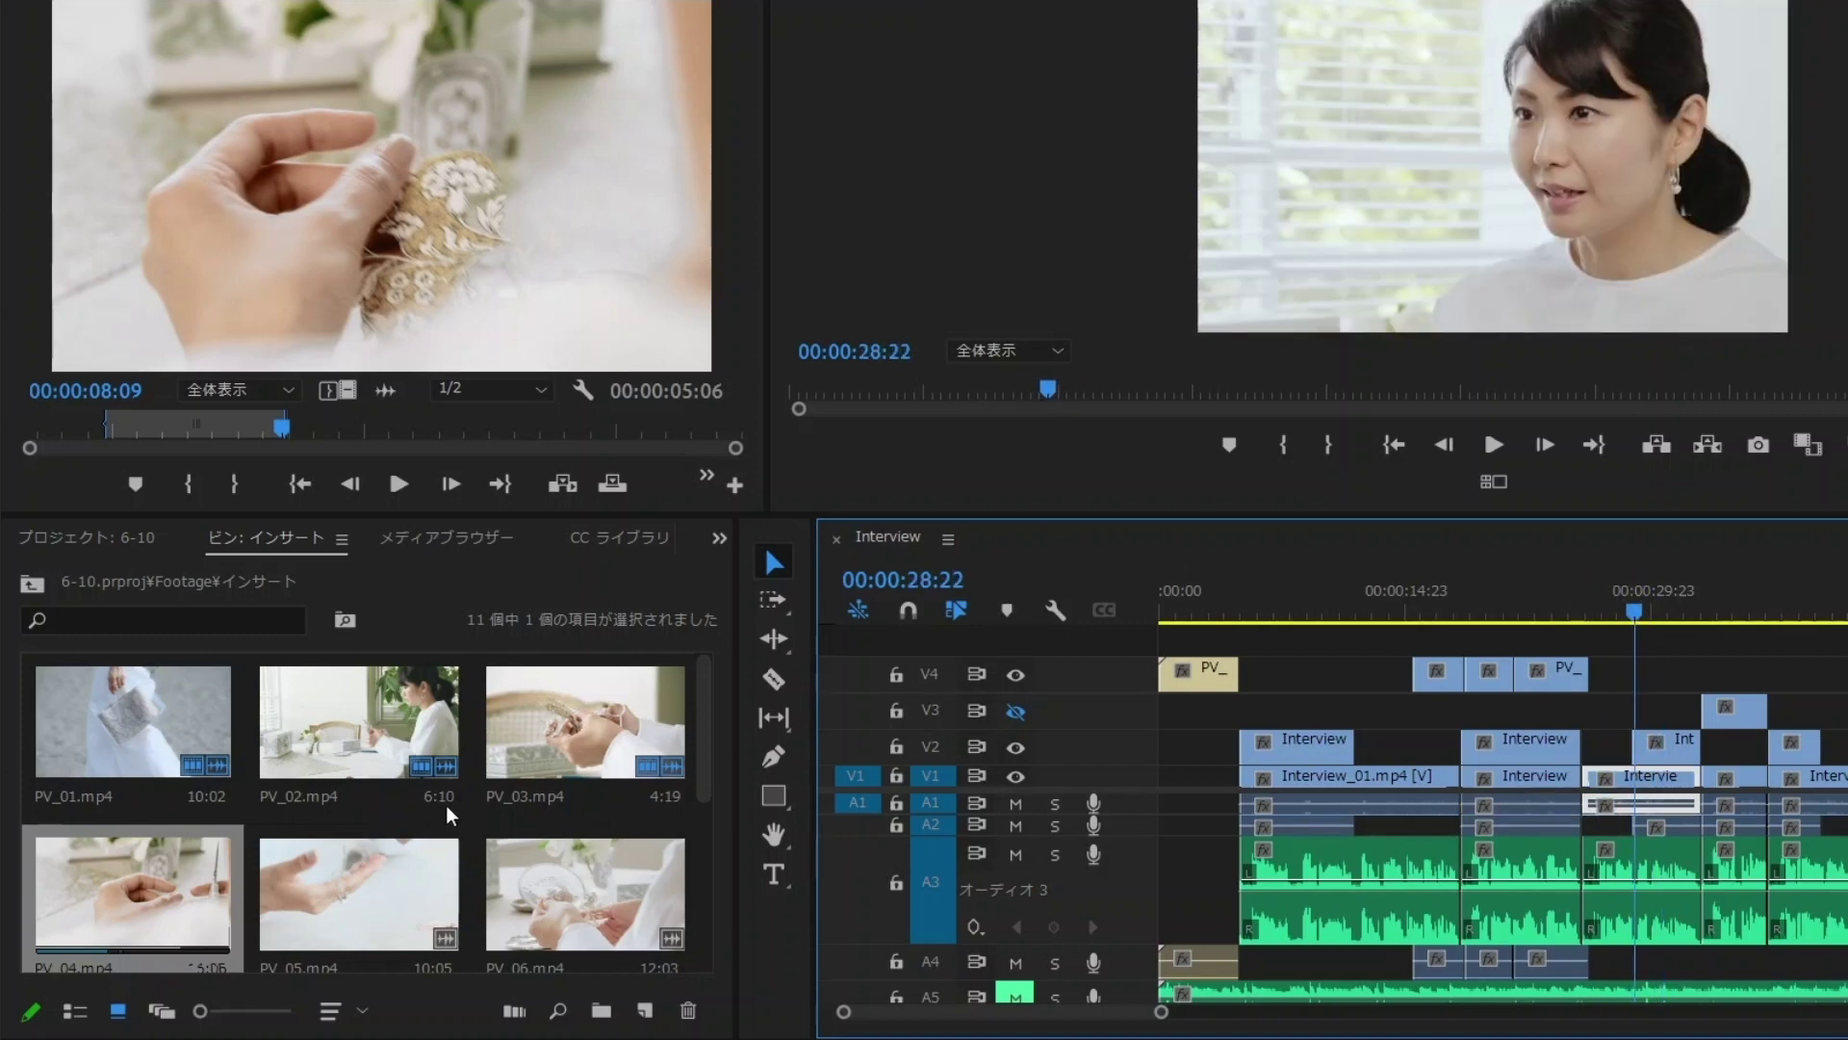
pyautogui.click(1673, 660)
pyautogui.press('space')
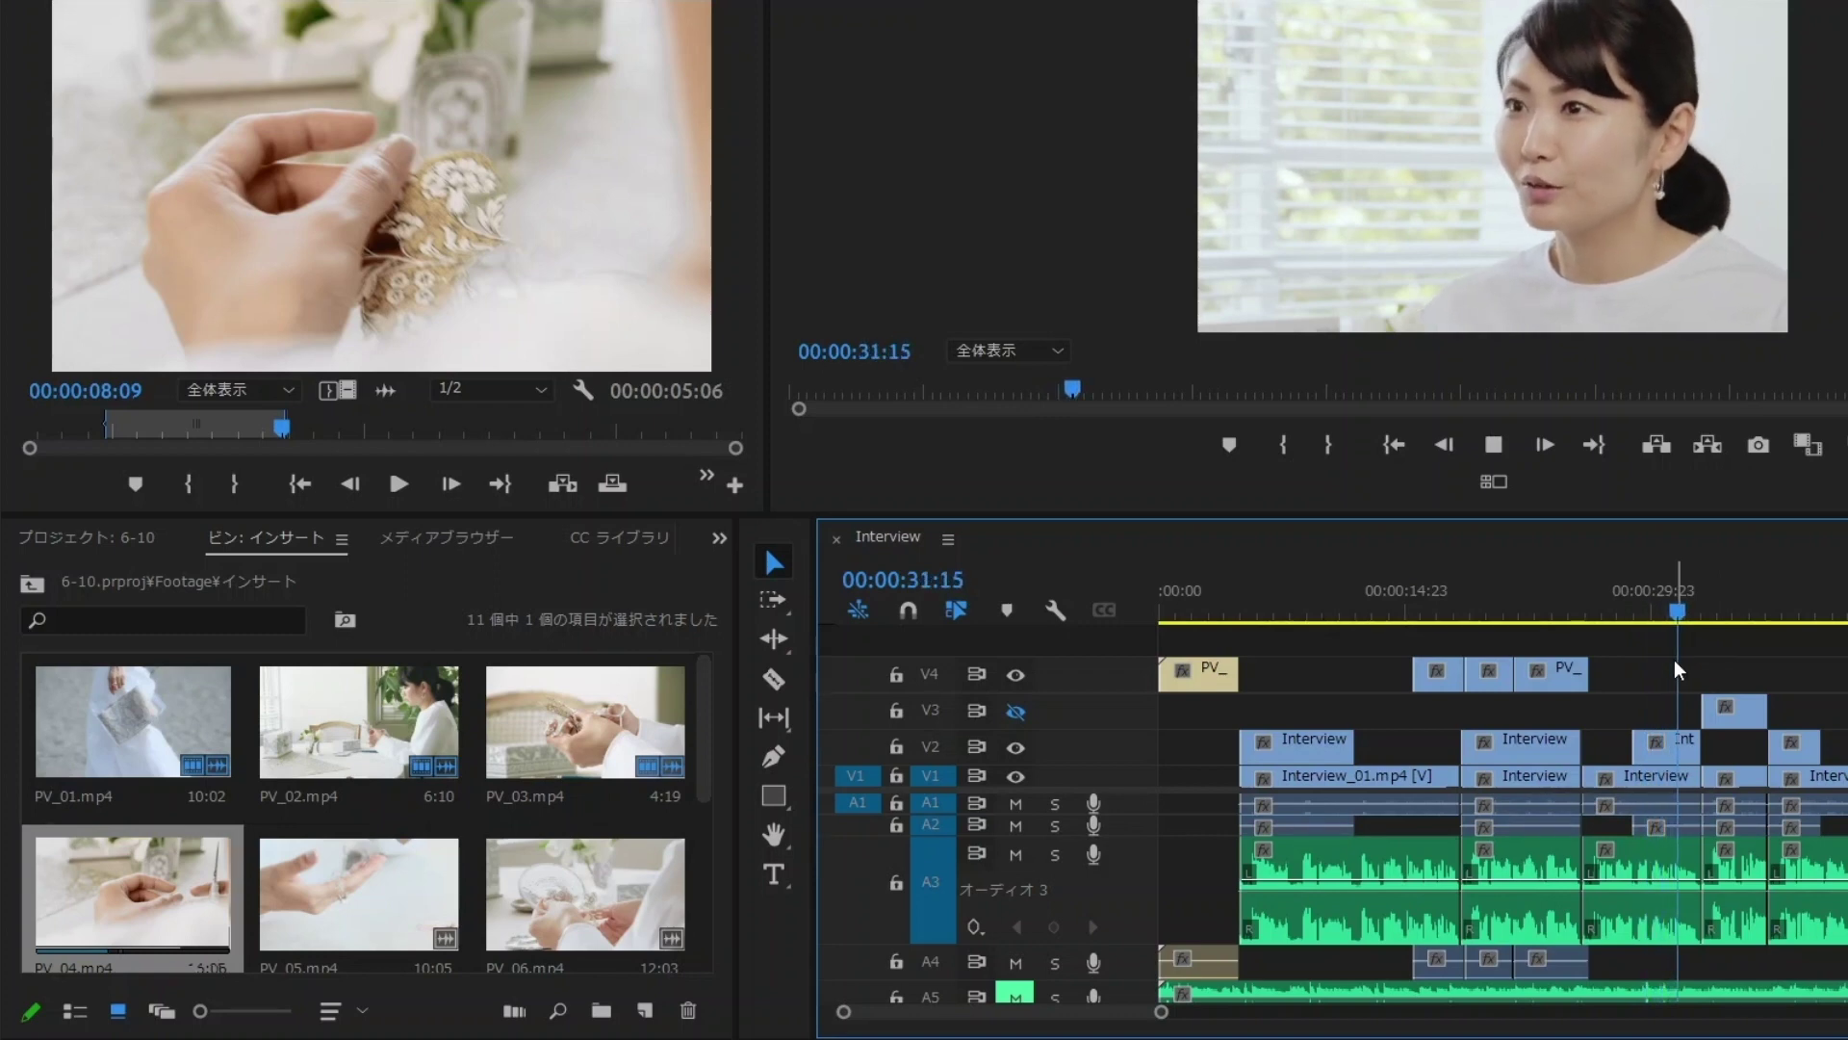
pyautogui.click(1635, 609)
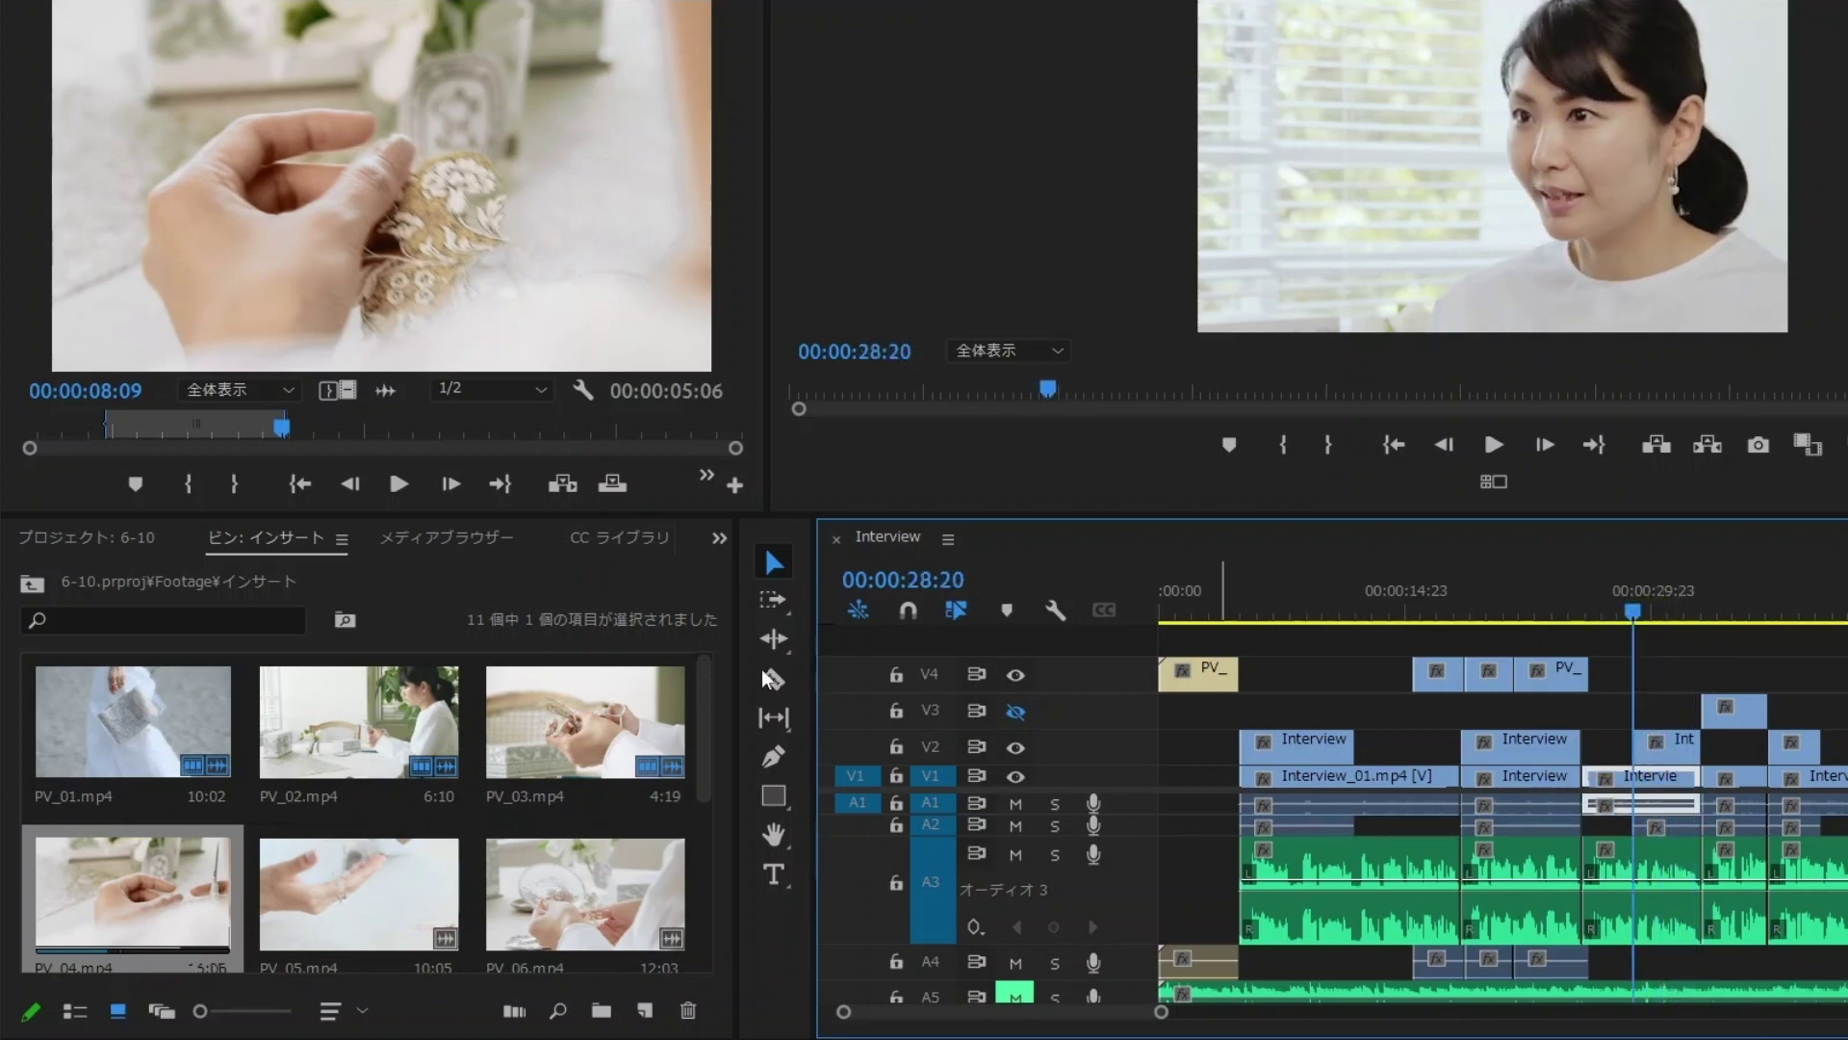
pyautogui.moveTo(699, 718); pyautogui.dragTo(704, 752)
# - Mark a 2:11 section of PV_05 and drag it onto V4 at 28:20
pyautogui.doubleClick(359, 852)
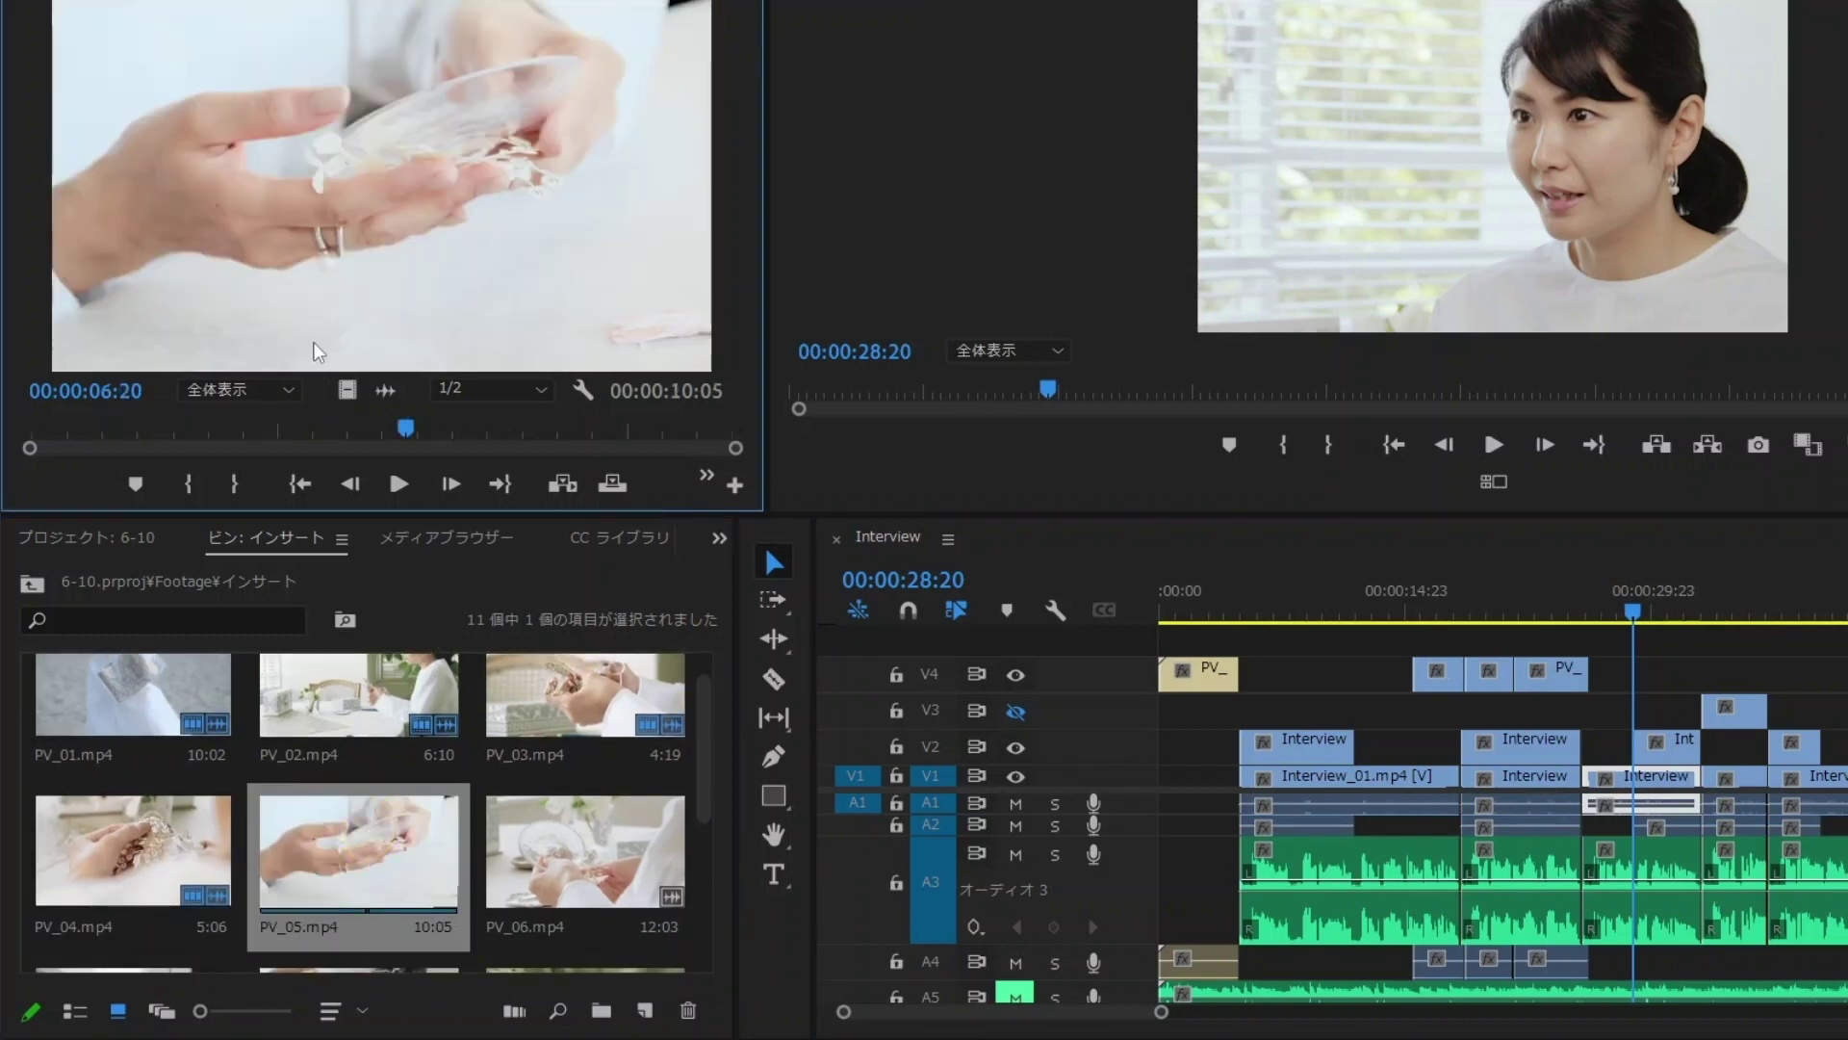
pyautogui.moveTo(143, 430)
pyautogui.mouseDown()
pyautogui.moveTo(124, 429)
pyautogui.moveTo(431, 429)
pyautogui.mouseUp()
pyautogui.press('i')
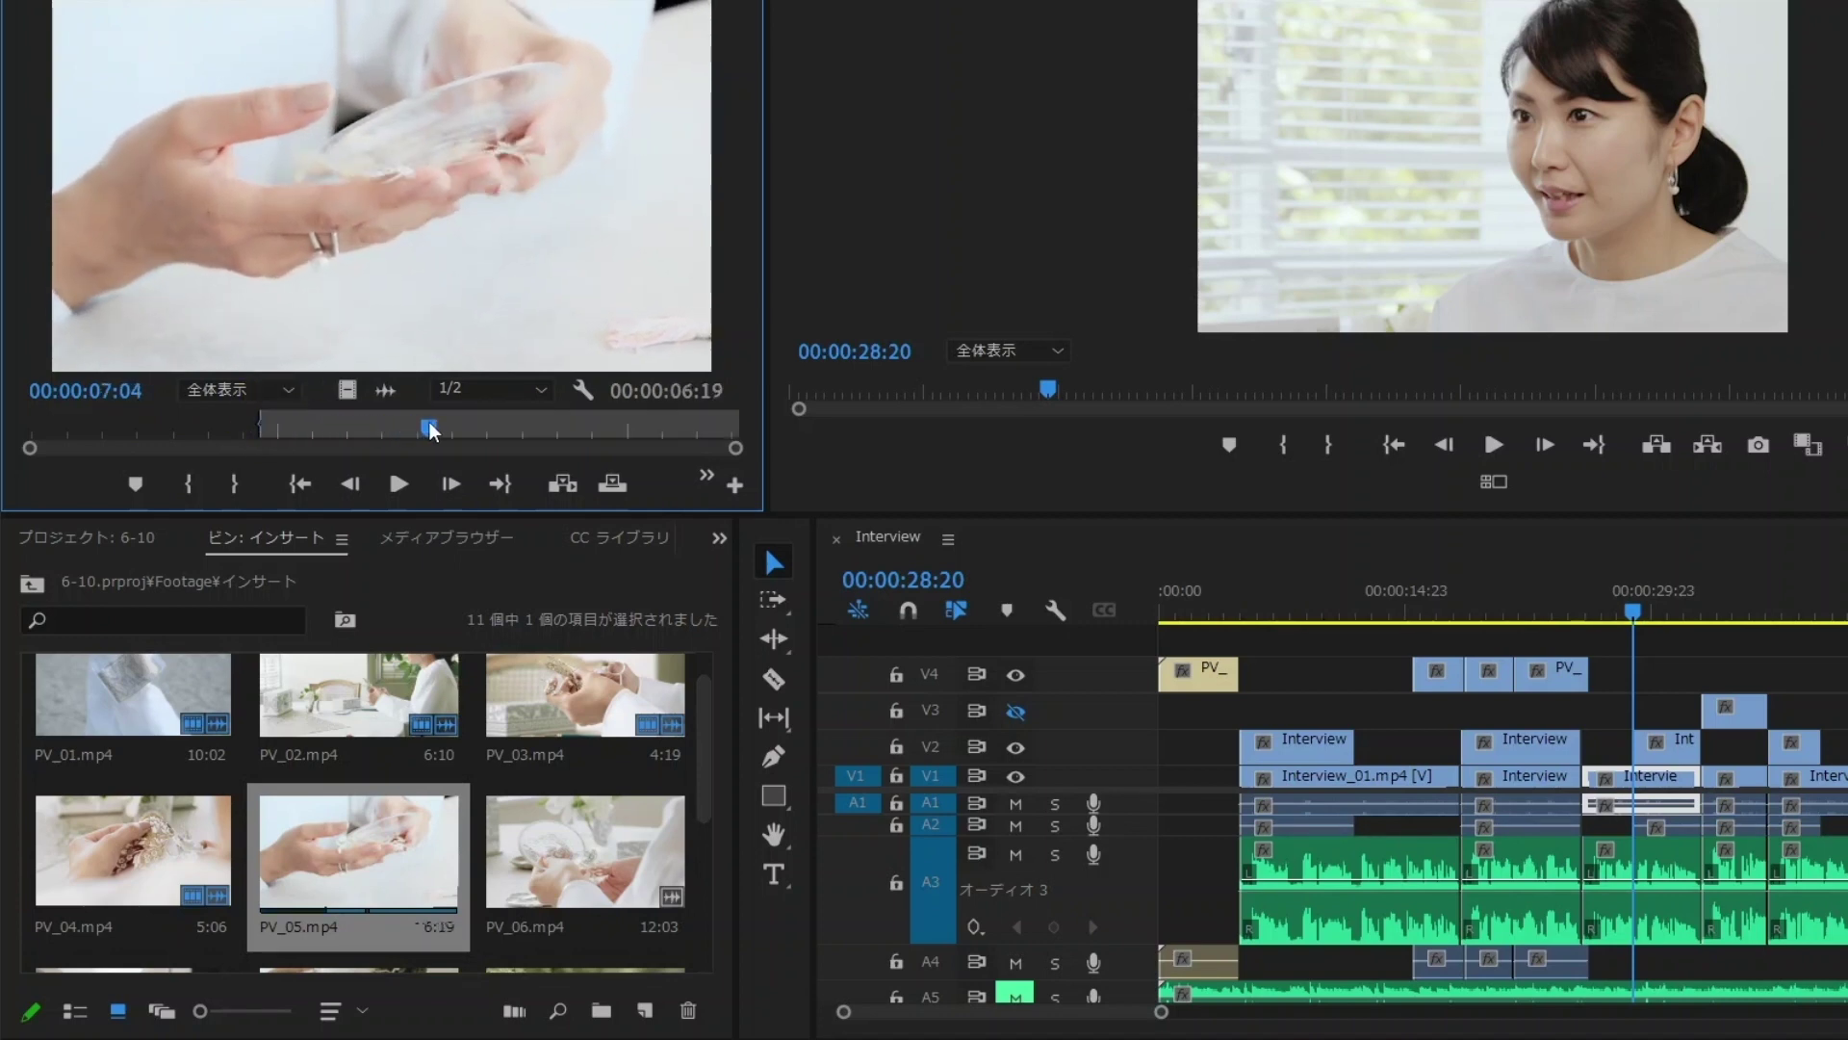
pyautogui.press('o')
pyautogui.moveTo(460, 270); pyautogui.dragTo(1641, 667)
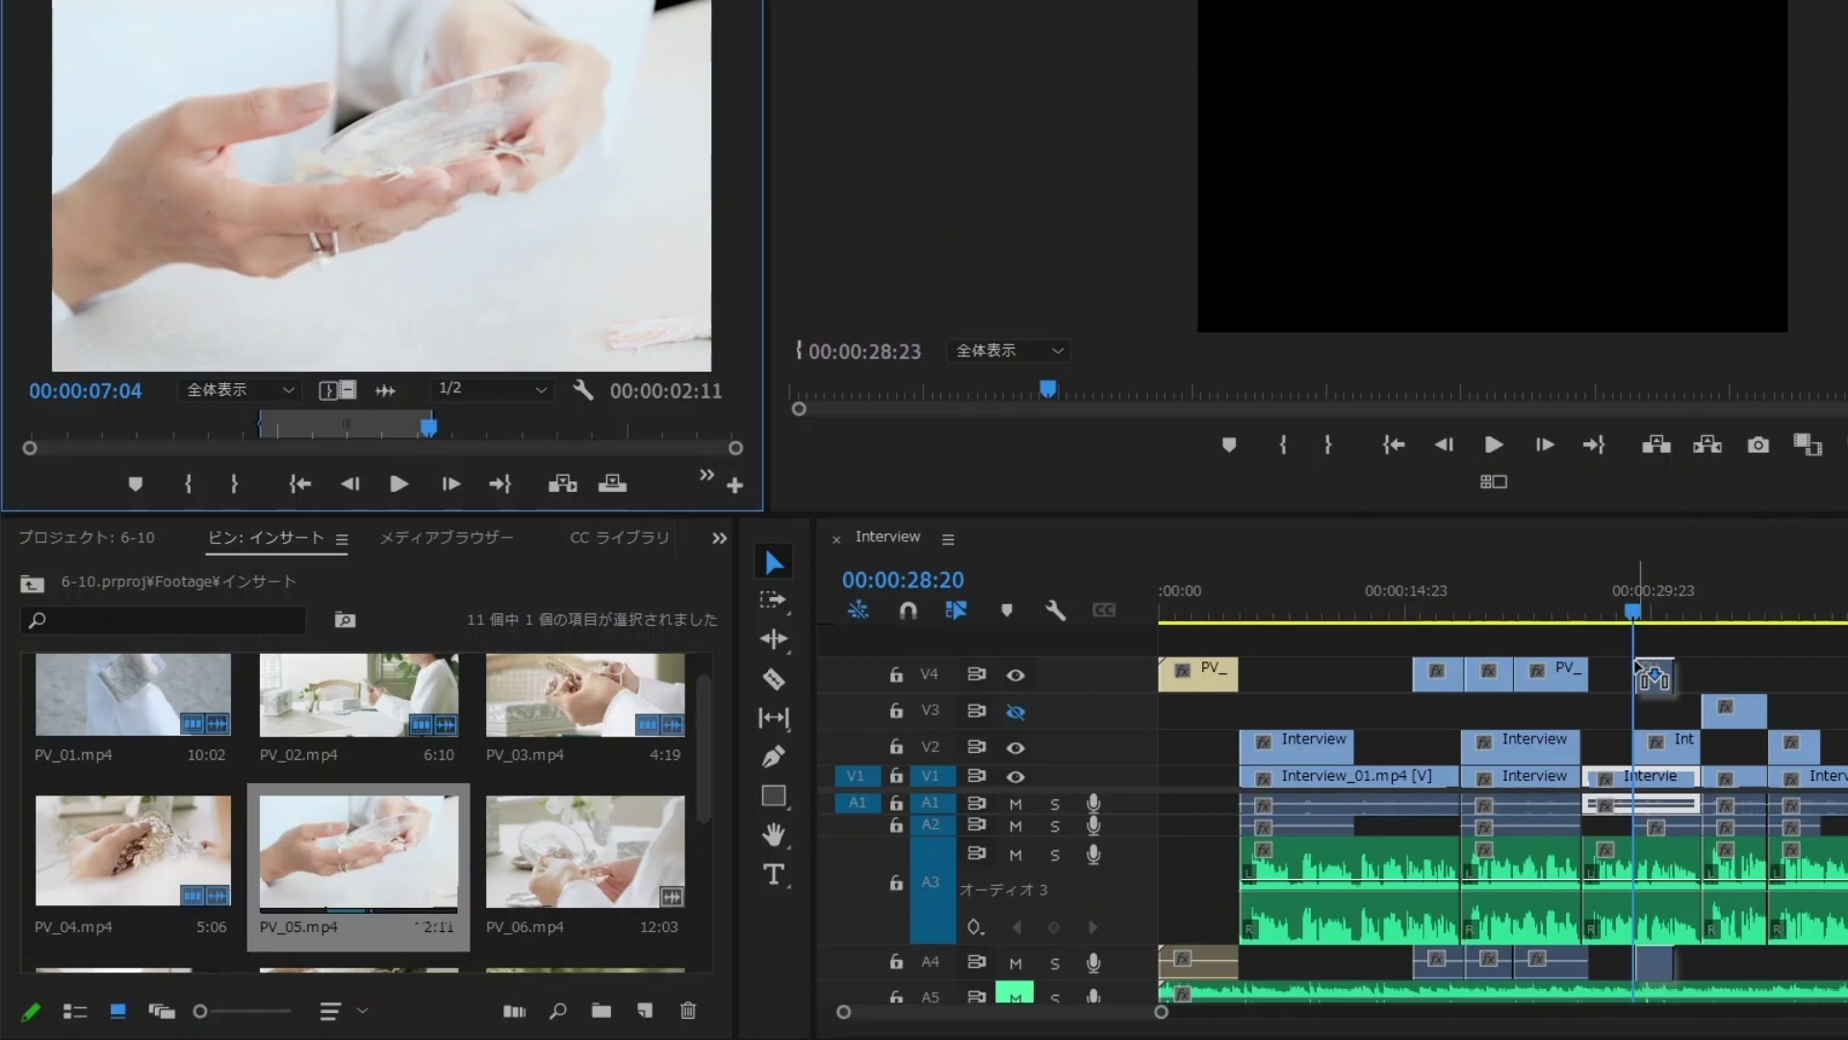
# - Mark a 2:21 section of PV_06 and line it up on V4 right after PV_05
pyautogui.doubleClick(518, 874)
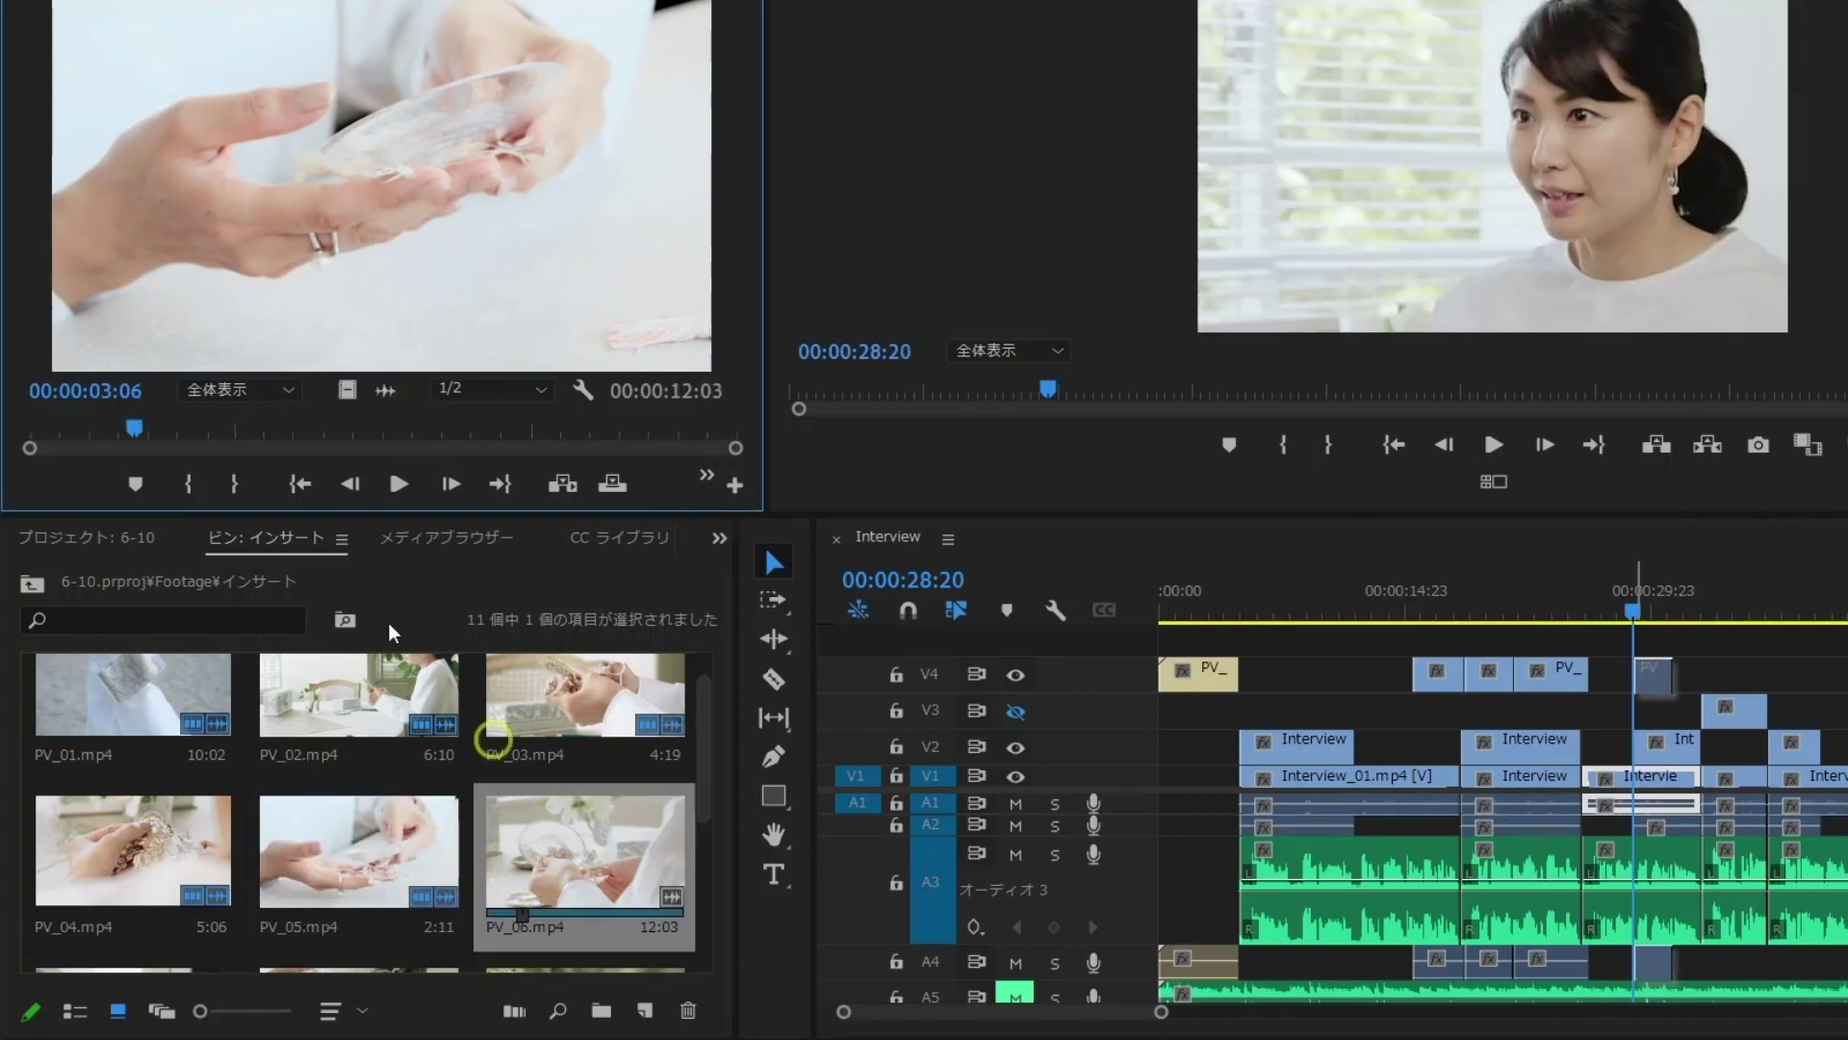
pyautogui.moveTo(73, 424); pyautogui.dragTo(267, 431)
pyautogui.press('i')
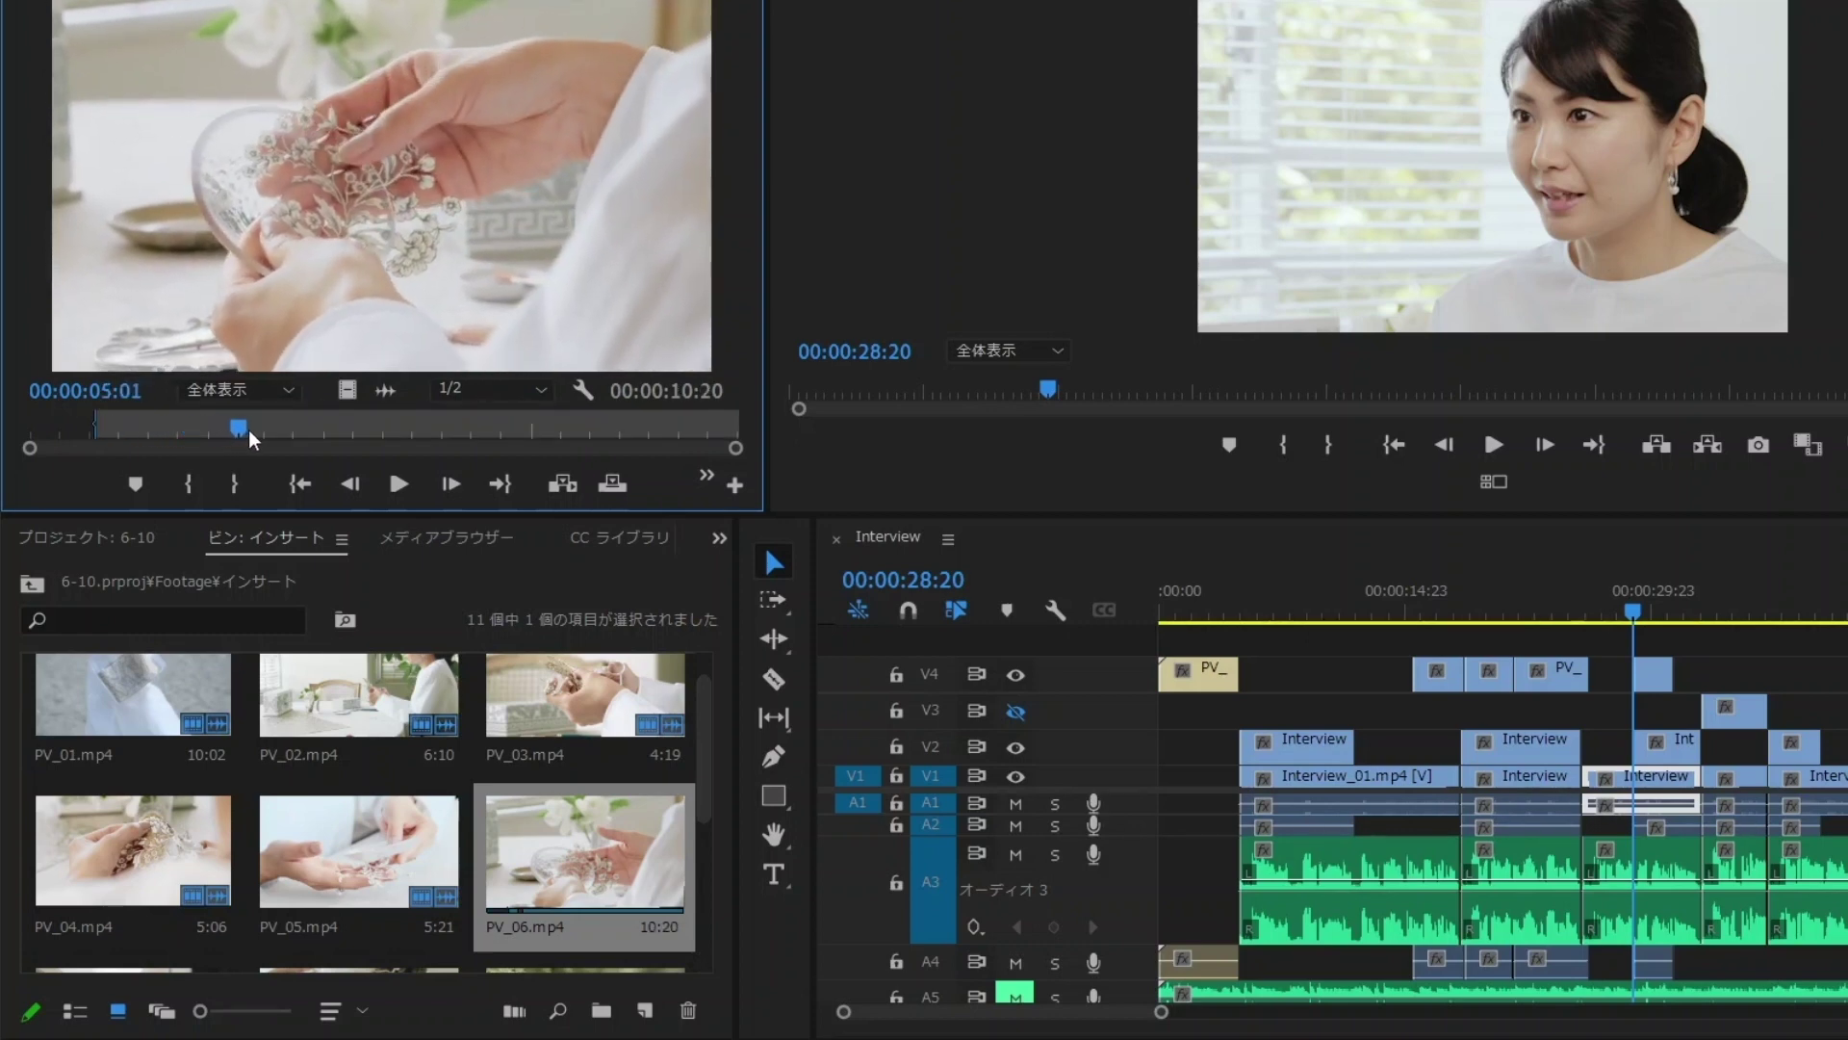
pyautogui.press('o')
pyautogui.moveTo(304, 269); pyautogui.dragTo(1666, 678)
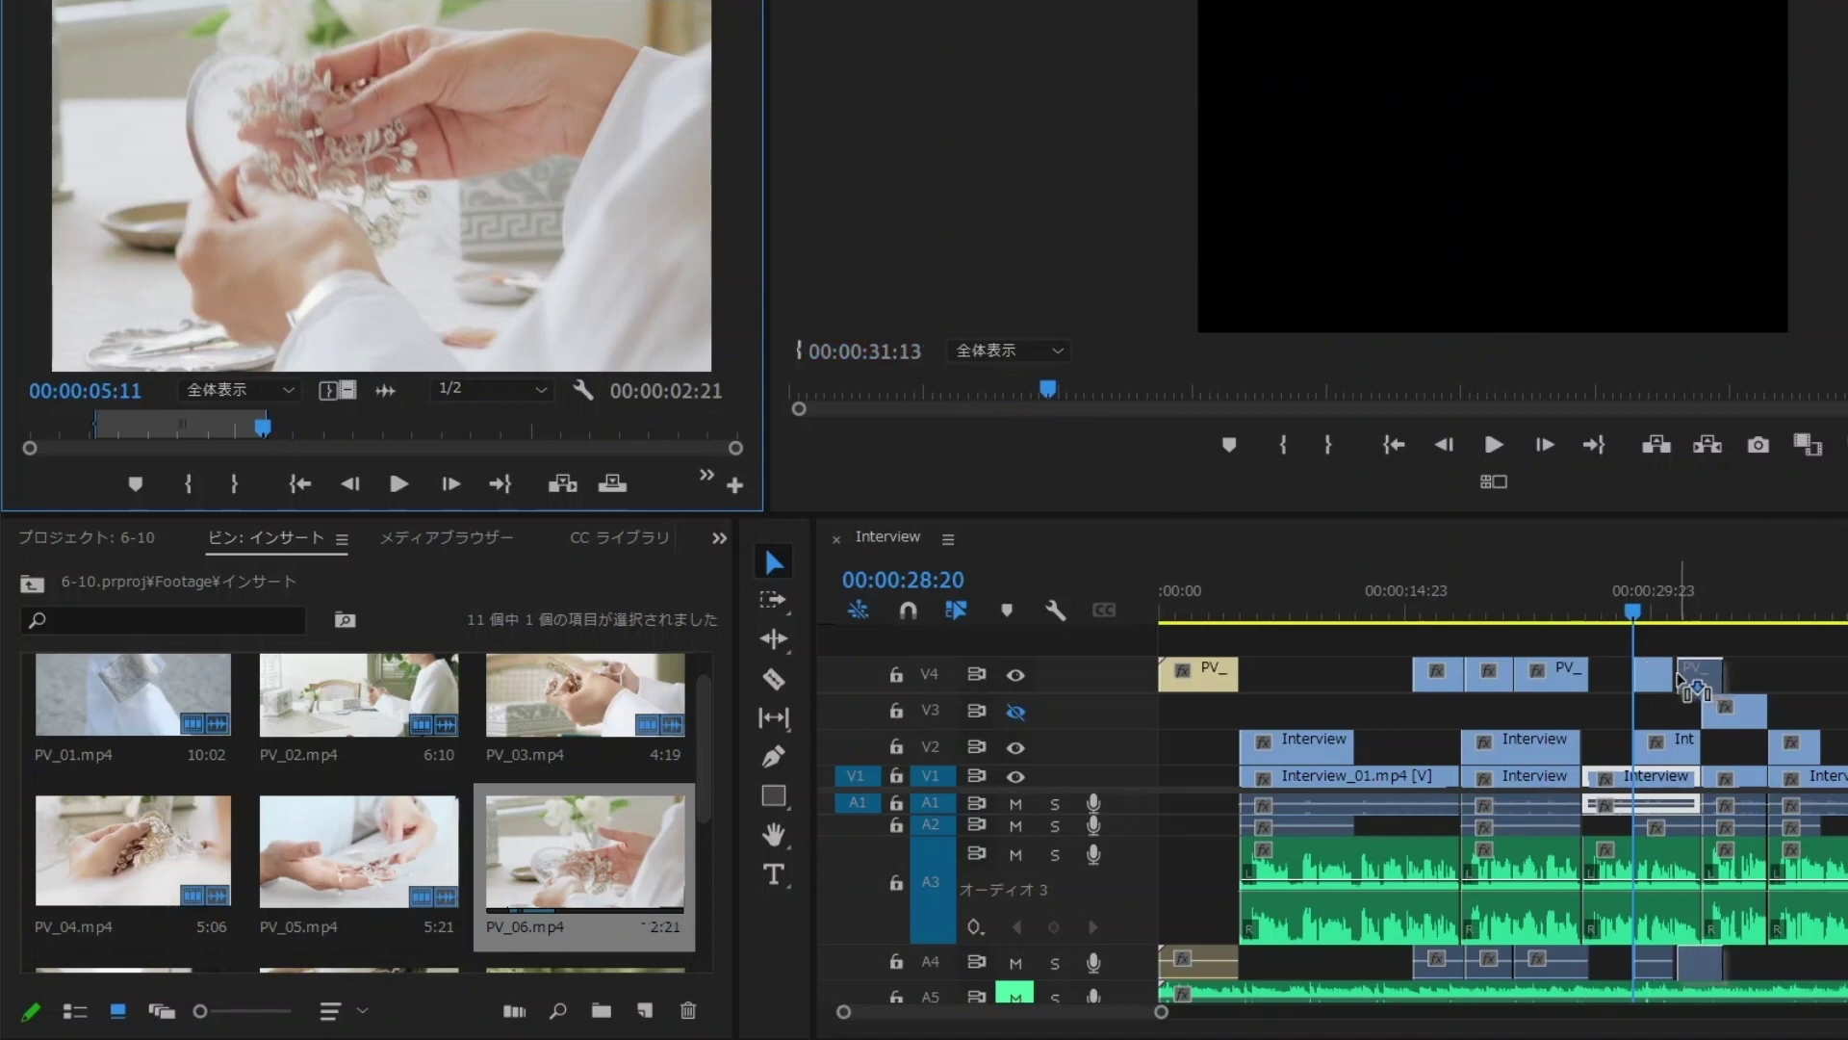
pyautogui.moveTo(1666, 678); pyautogui.dragTo(1675, 683)
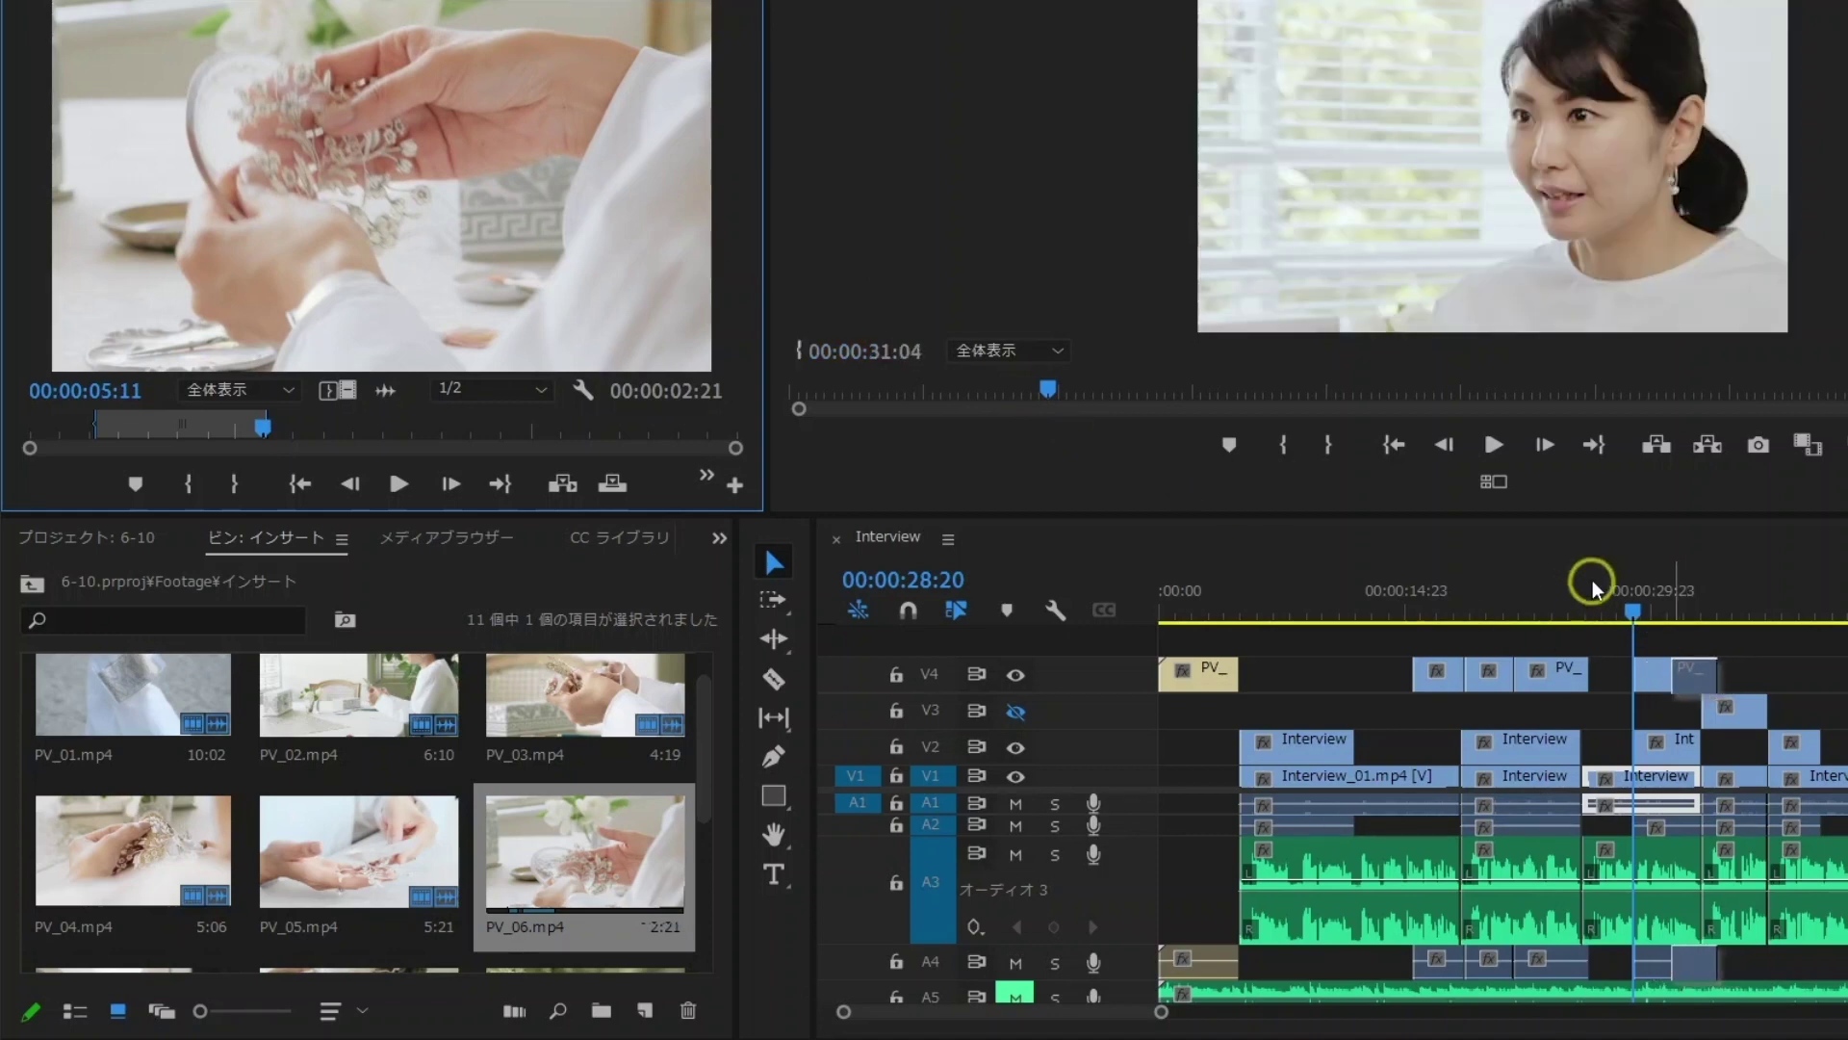
# - Play back the new PV_05 and PV_06 B-roll from about 27 seconds
pyautogui.click(1591, 593)
pyautogui.press('space')
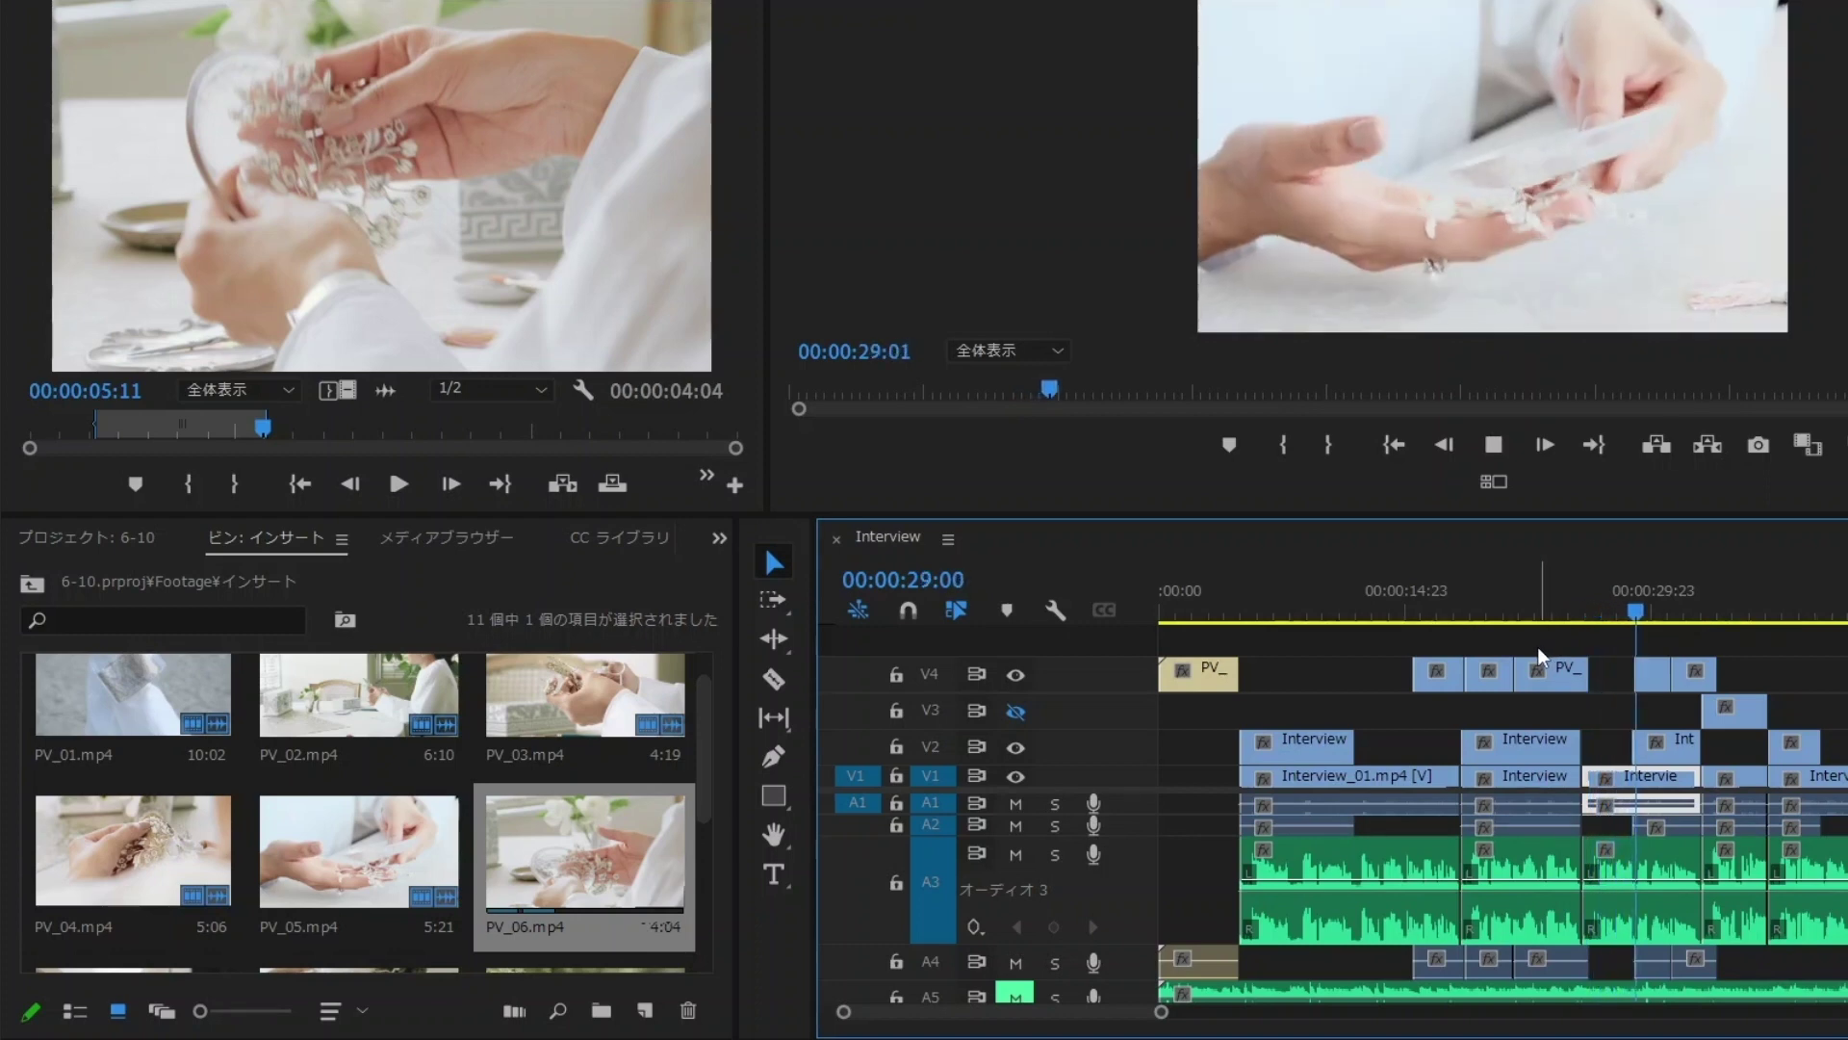
pyautogui.press('space')
pyautogui.click(1636, 655)
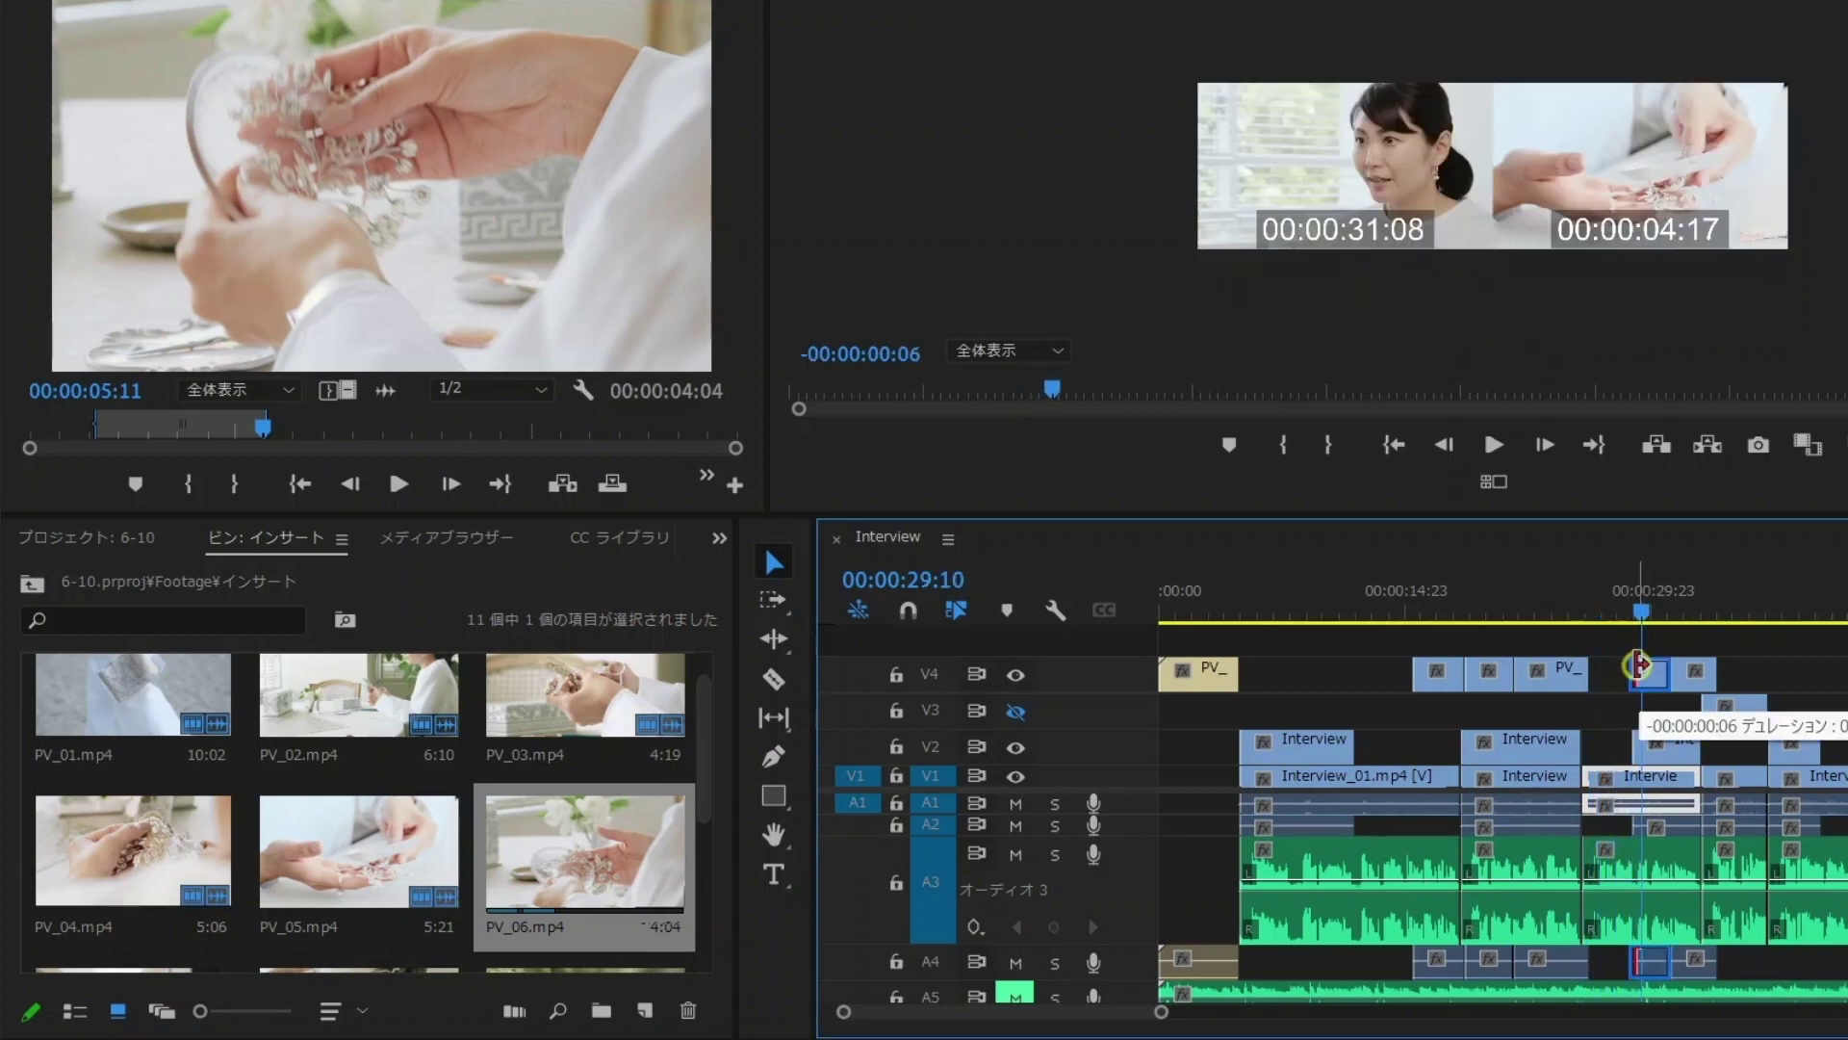
pyautogui.click(1607, 591)
pyautogui.press('space')
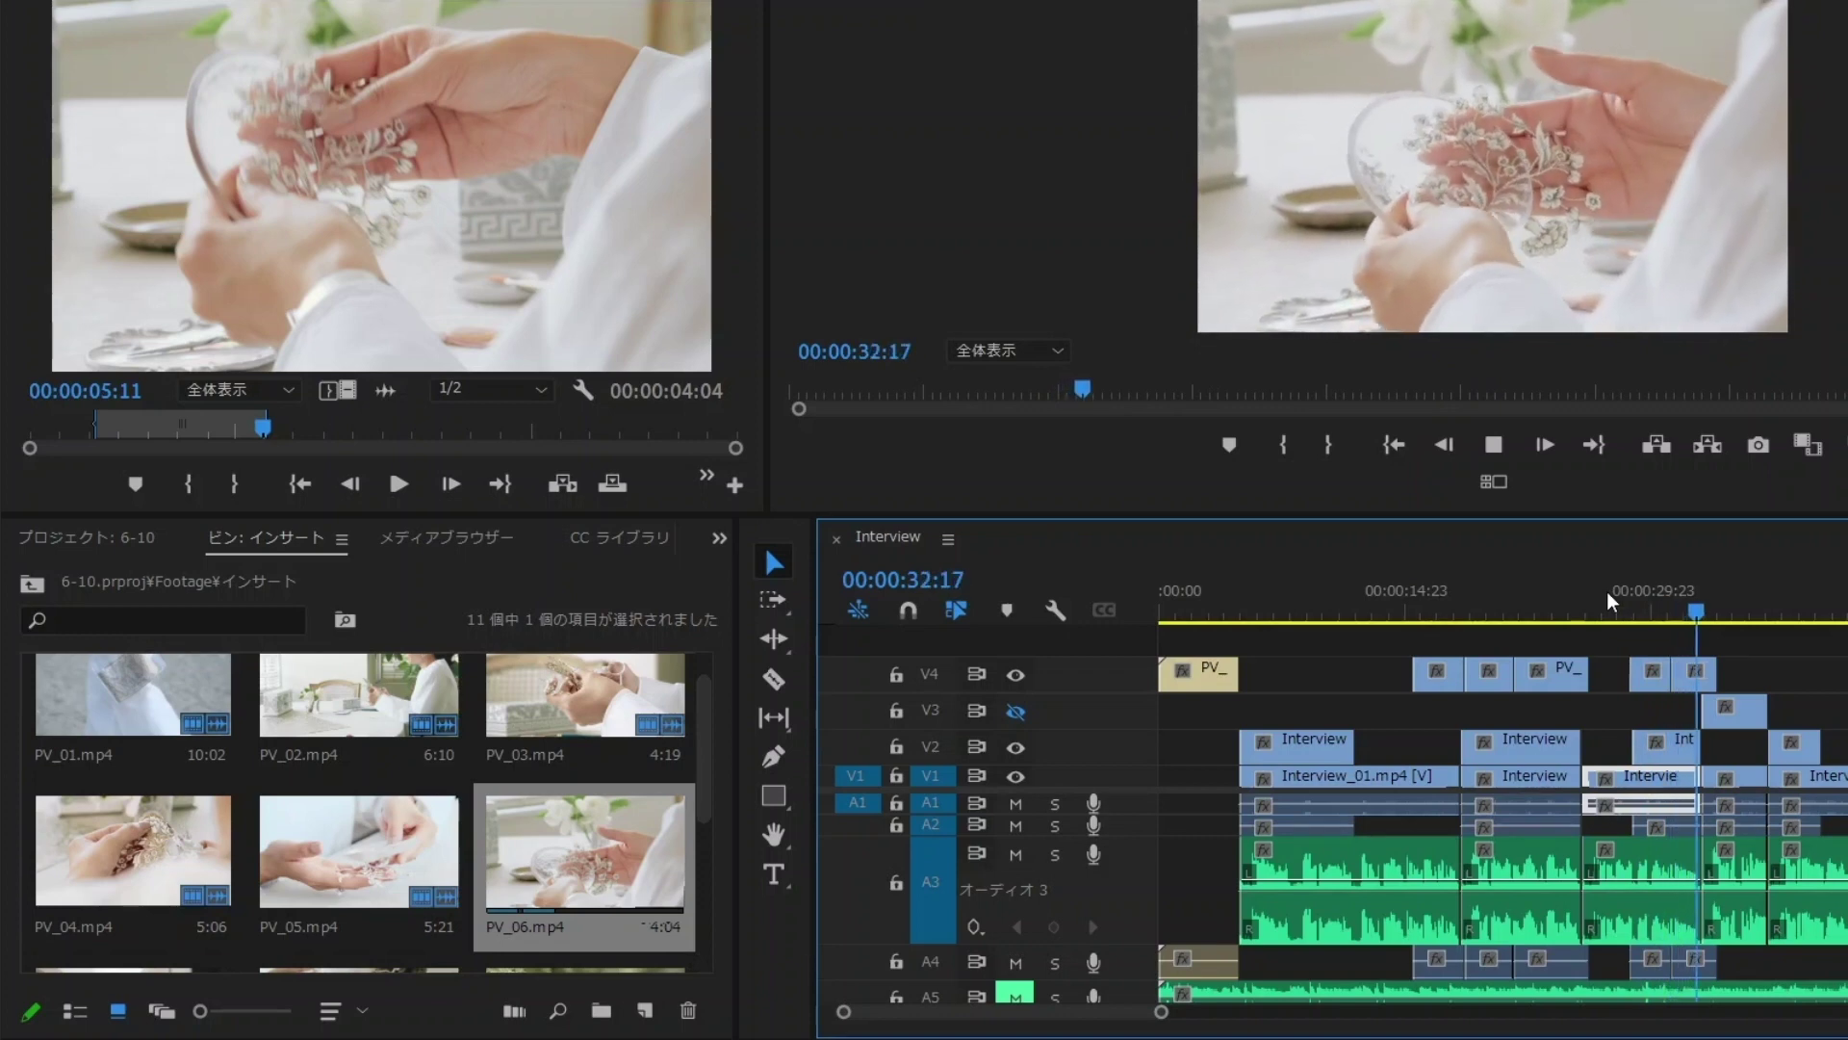
pyautogui.press('space')
pyautogui.press('space')
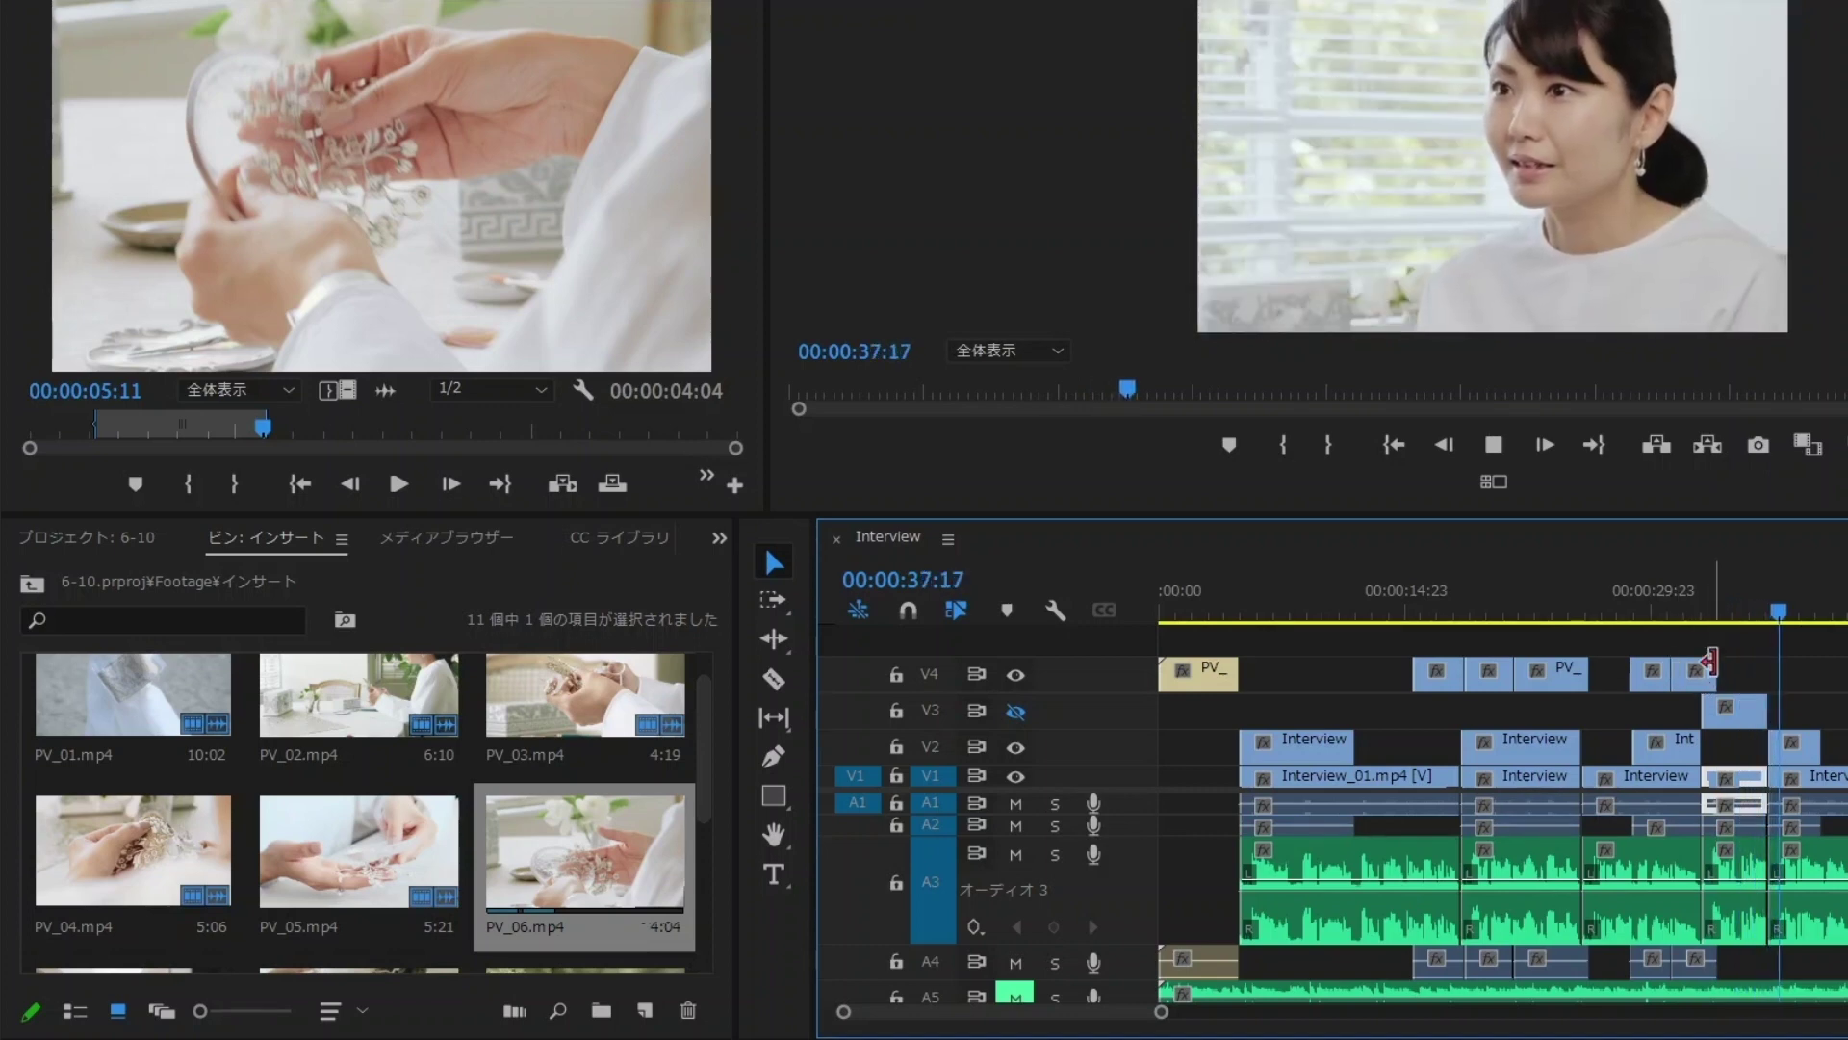
# - Trim PV_06's end 11 frames shorter and replay from 33:08
pyautogui.click(1742, 597)
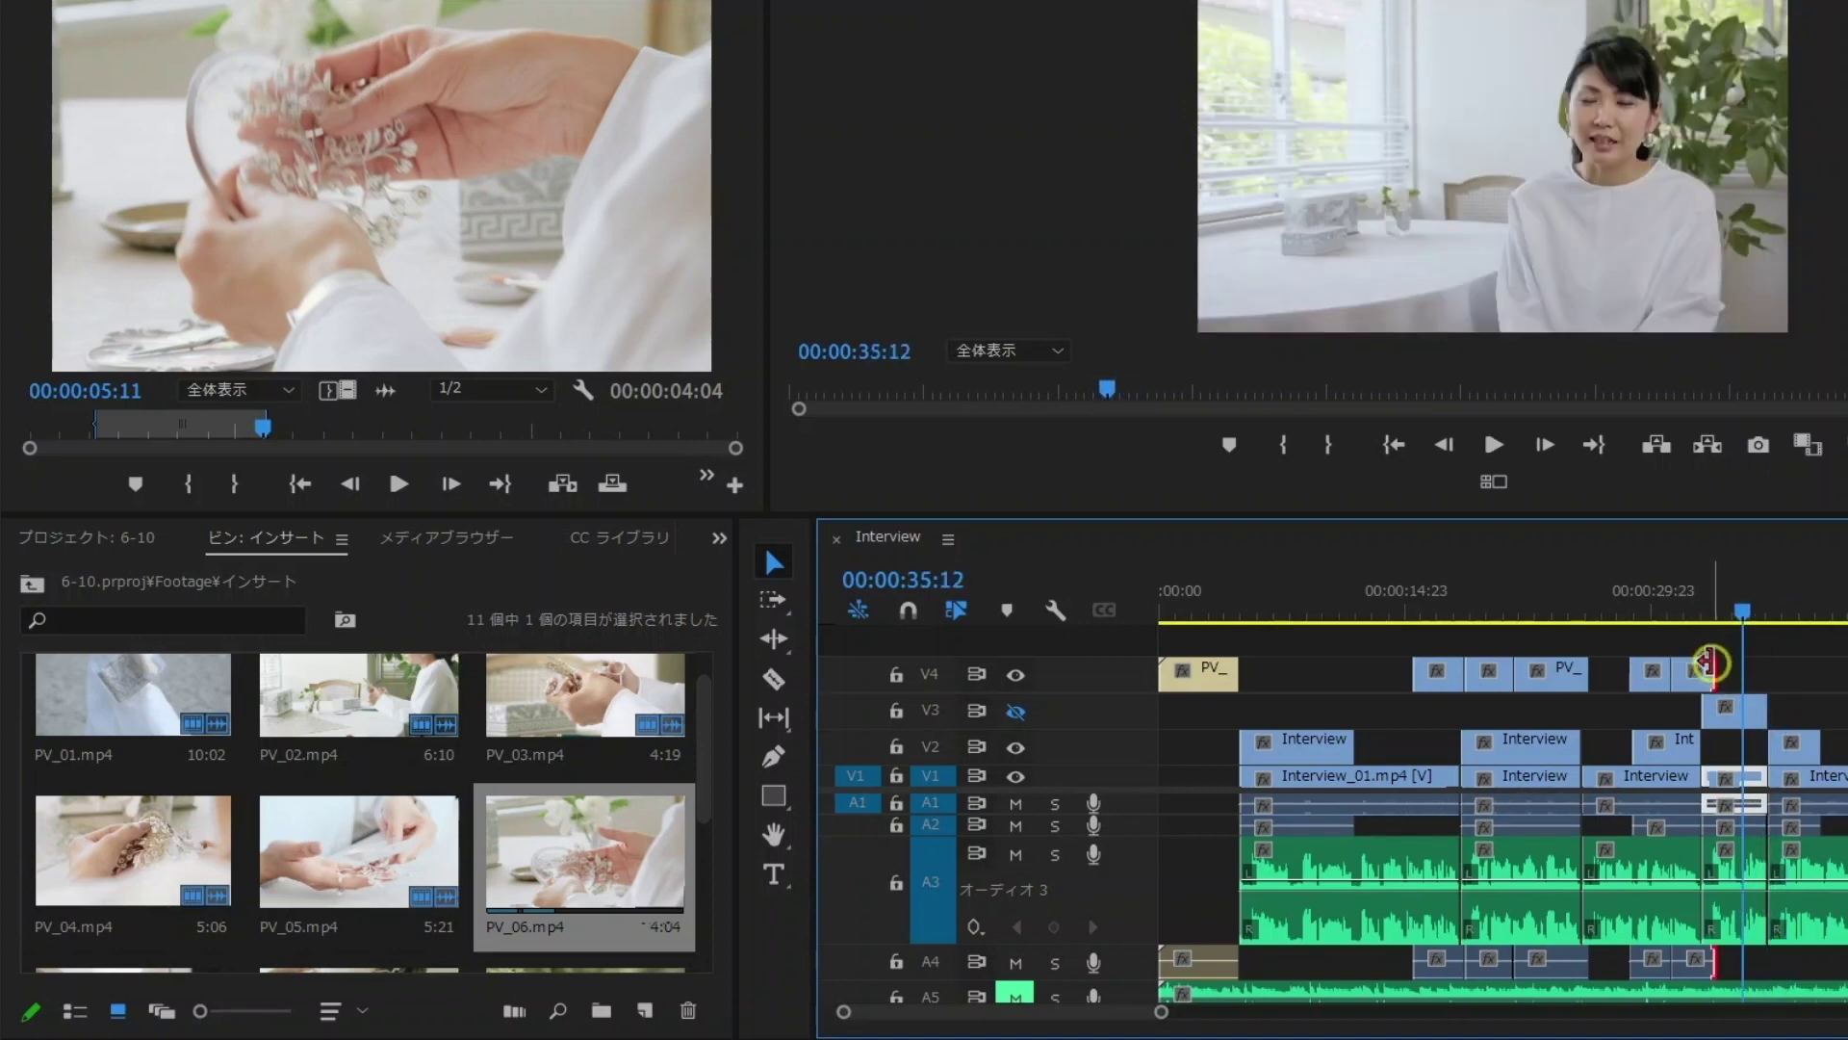
pyautogui.moveTo(1706, 662); pyautogui.dragTo(1702, 661)
pyautogui.click(1704, 607)
pyautogui.press('space')
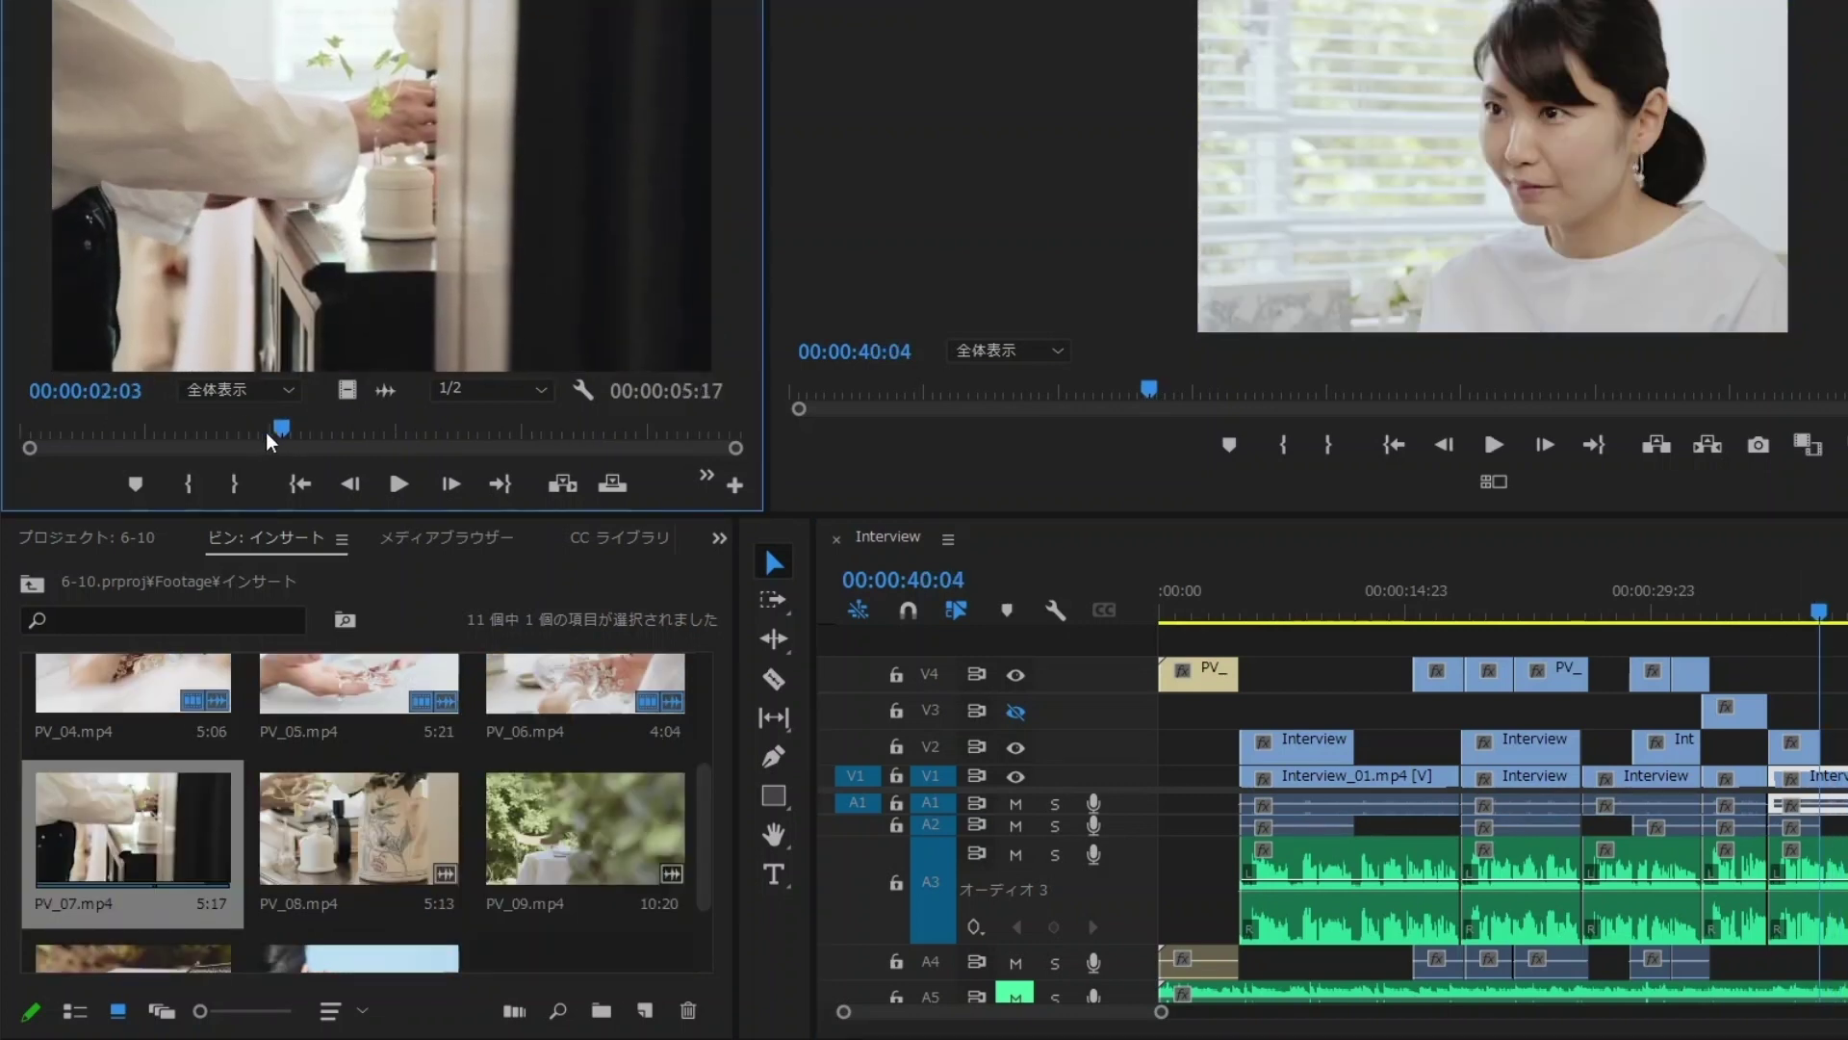
# - Mark a 1:08 section of PV_07, place it on V4 at 40:04, and select PV_08
pyautogui.moveTo(278, 434)
pyautogui.mouseDown()
pyautogui.moveTo(158, 430)
pyautogui.moveTo(333, 423)
pyautogui.mouseUp()
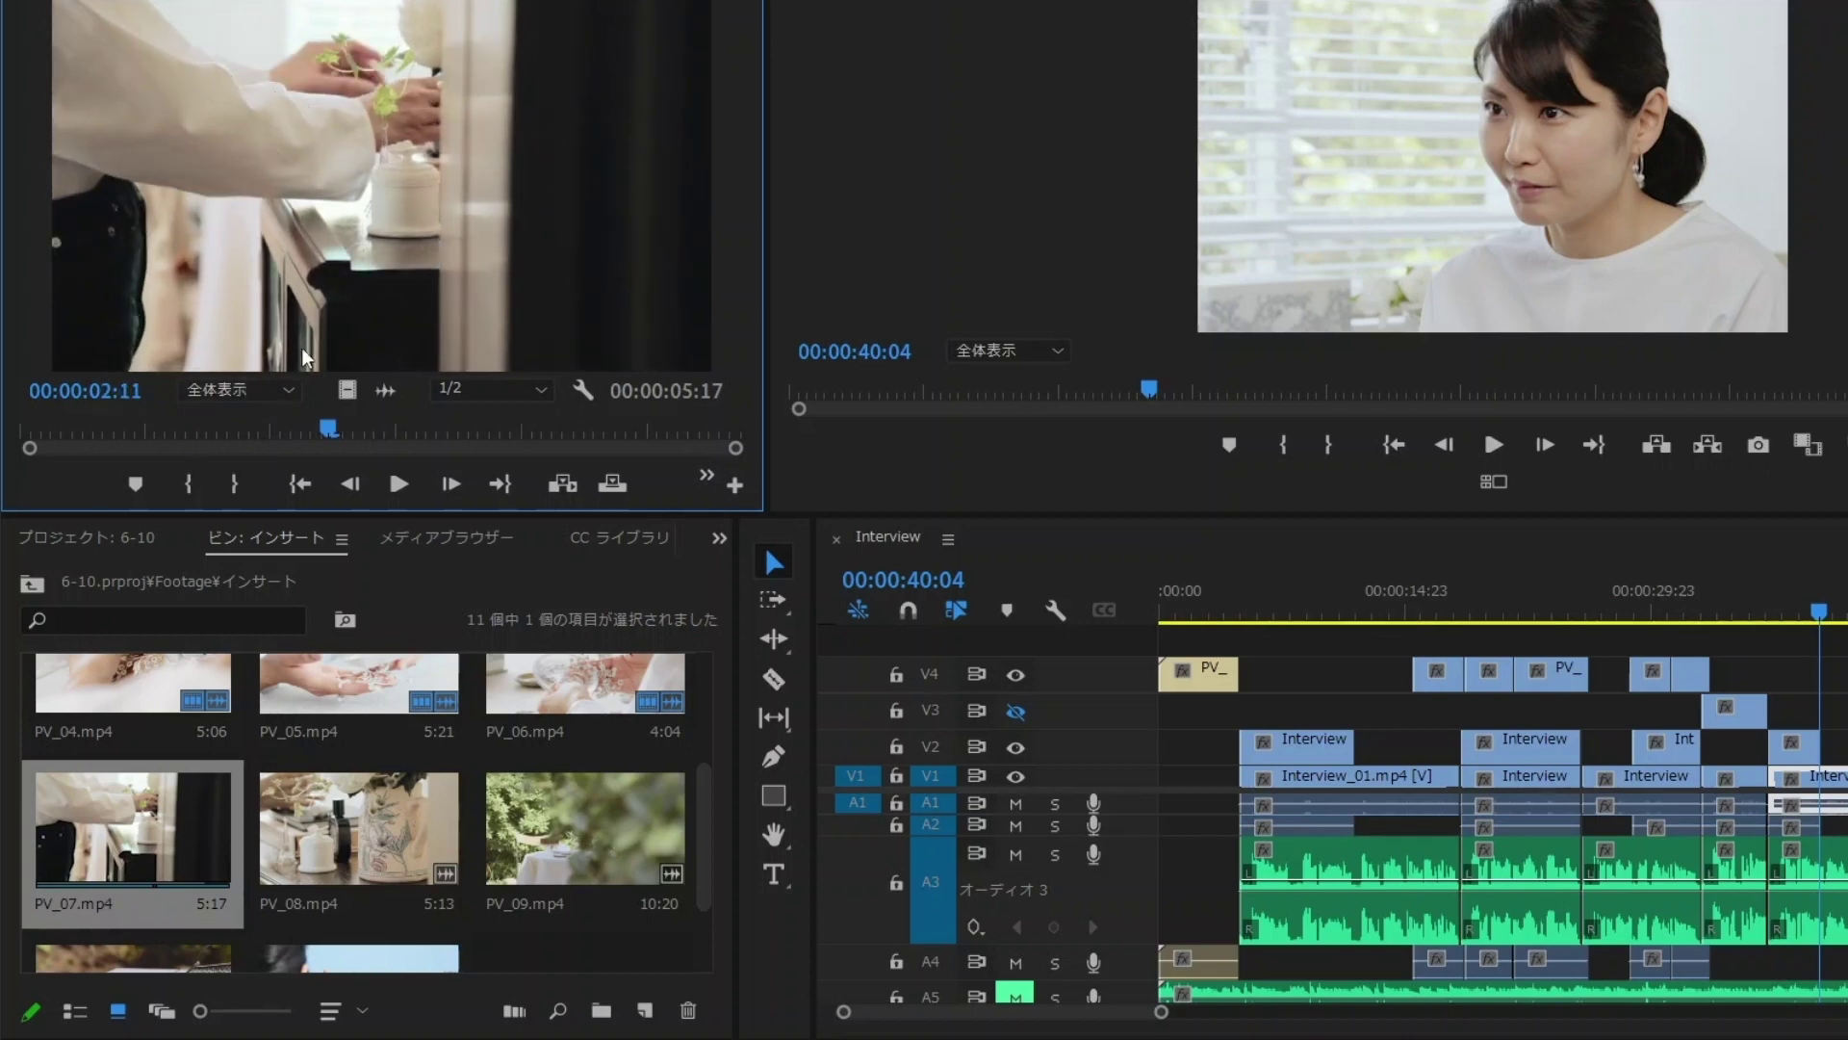
pyautogui.moveTo(321, 427)
pyautogui.mouseDown()
pyautogui.moveTo(32, 435)
pyautogui.moveTo(466, 406)
pyautogui.mouseUp()
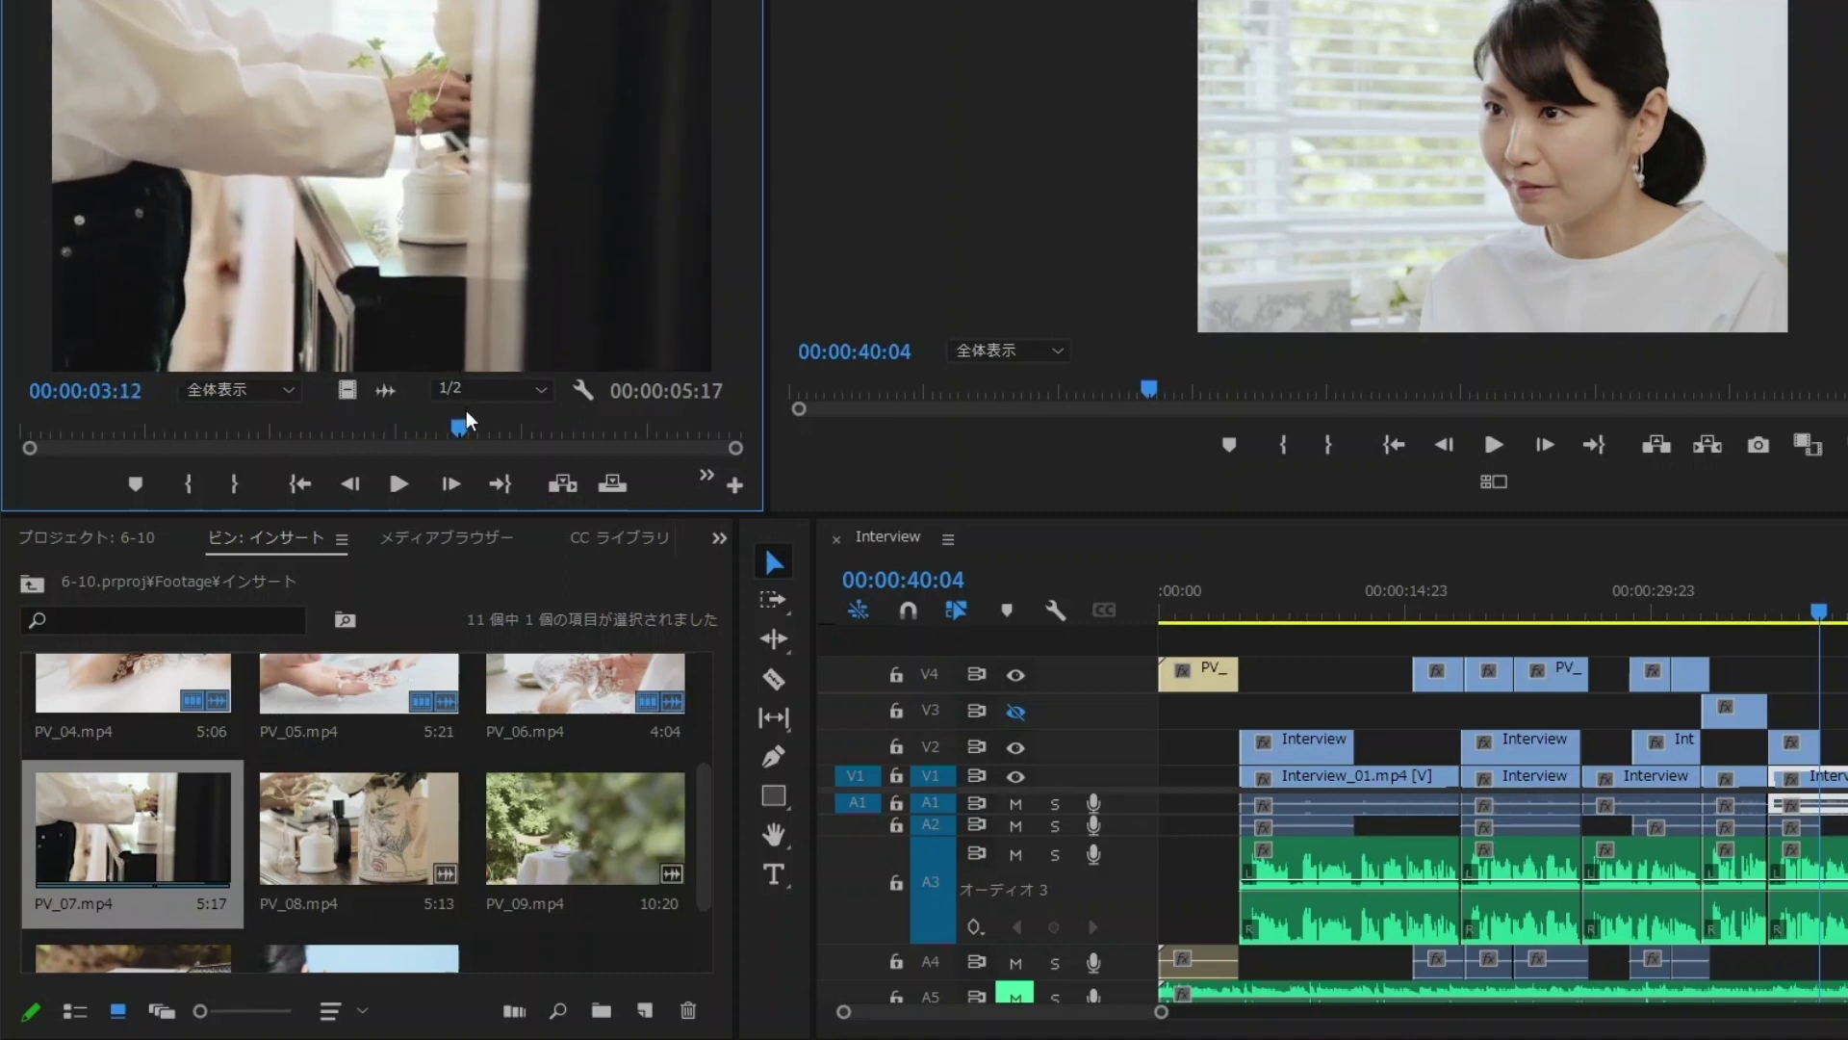
pyautogui.press('o')
pyautogui.click(382, 428)
pyautogui.moveTo(383, 429)
pyautogui.mouseDown()
pyautogui.moveTo(271, 430)
pyautogui.moveTo(300, 421)
pyautogui.mouseUp()
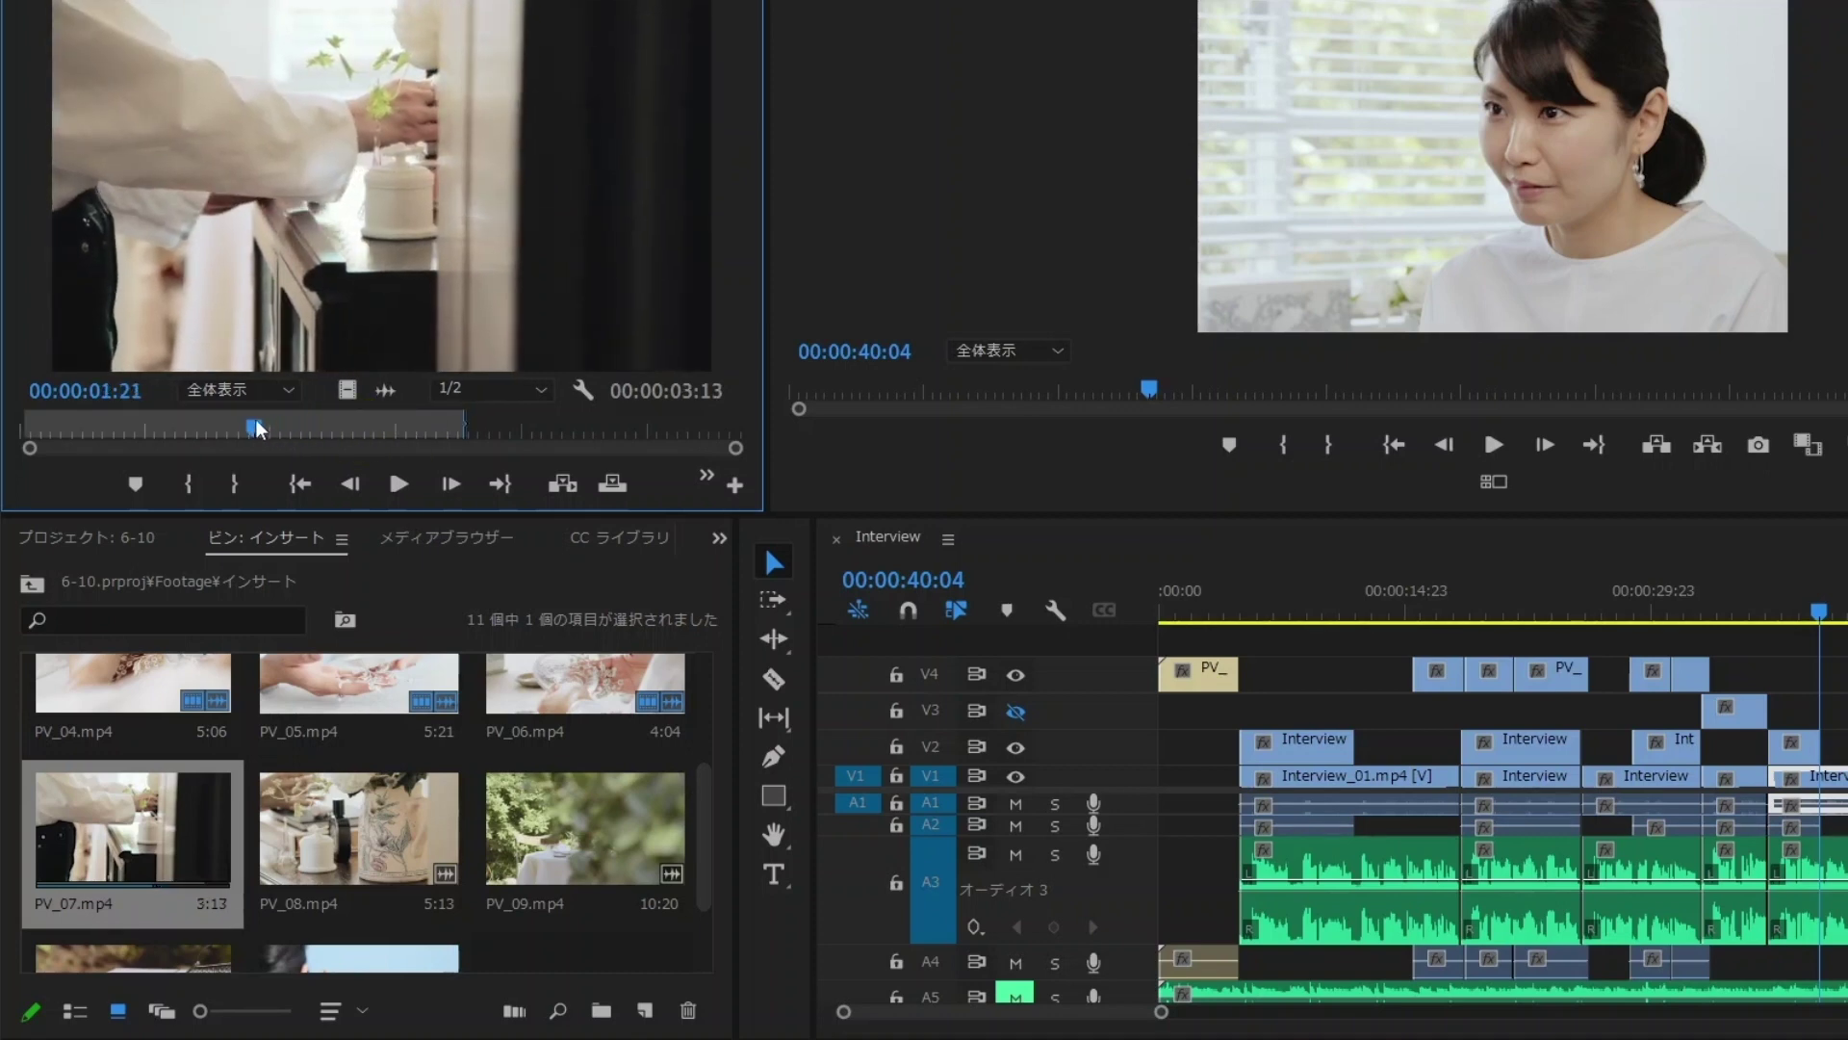
pyautogui.press('i')
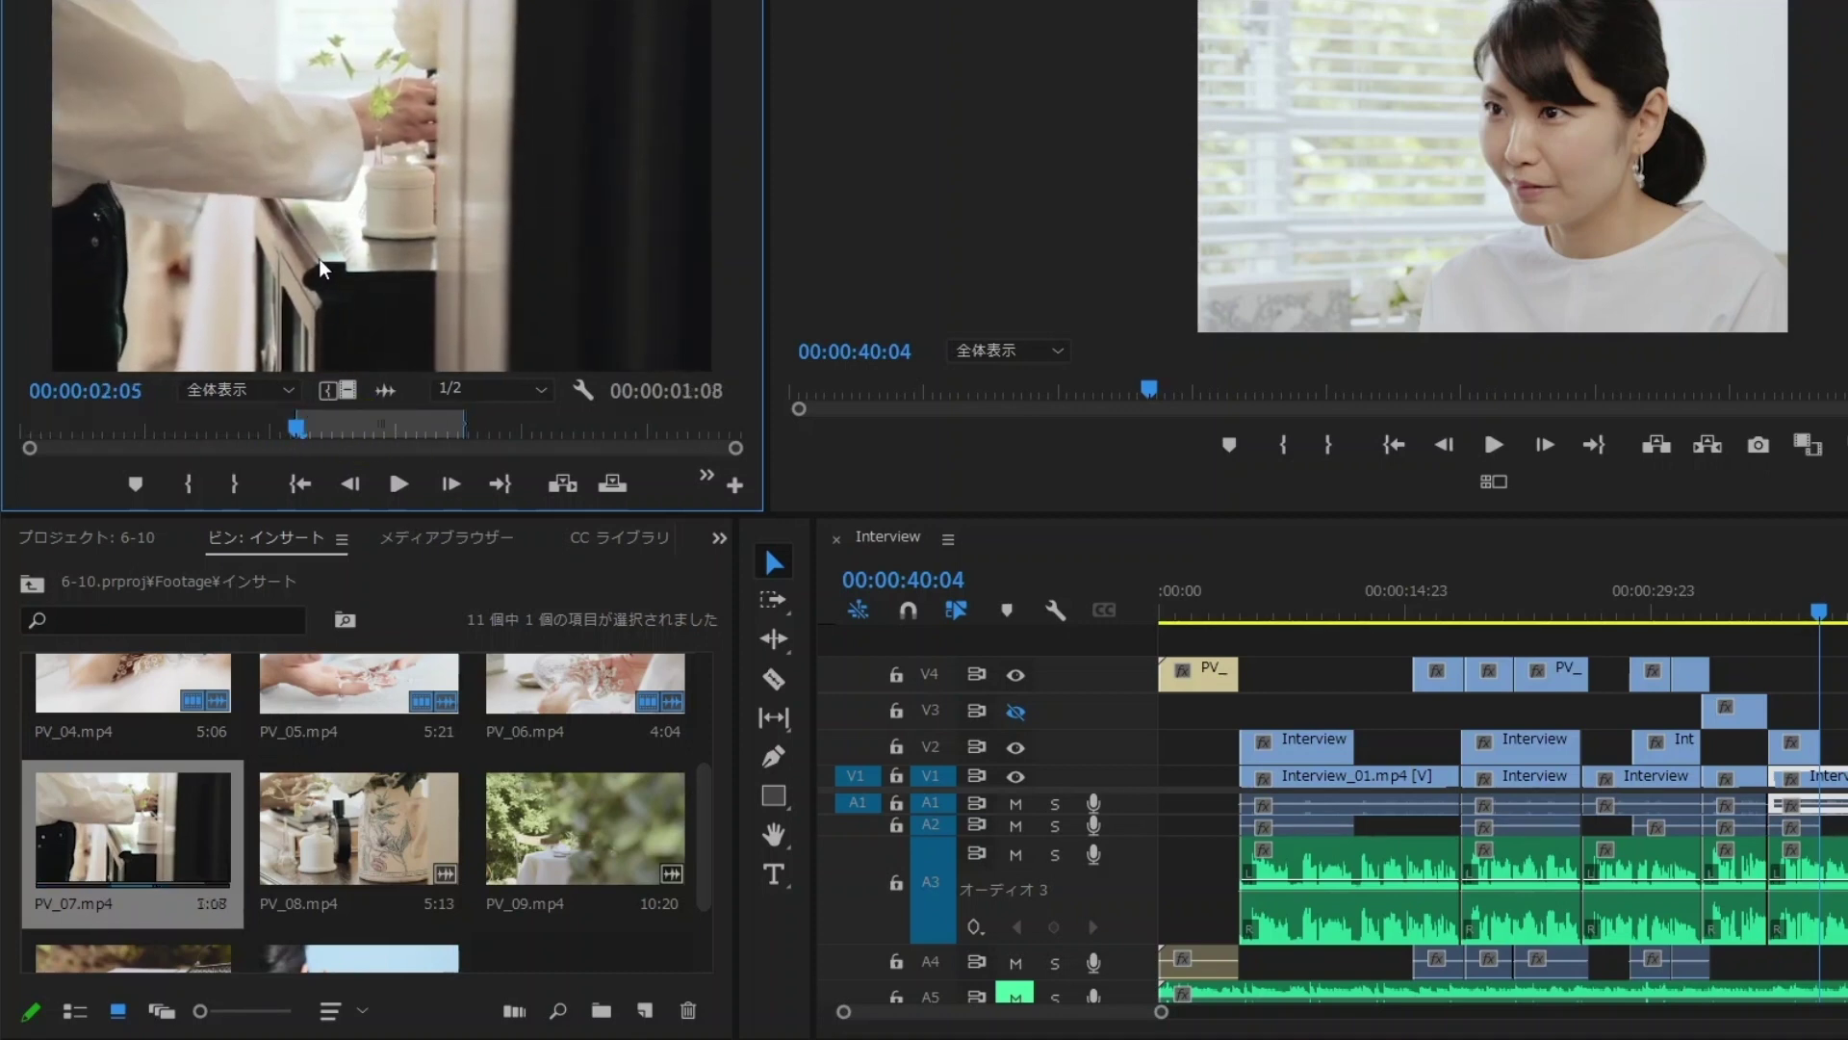
pyautogui.moveTo(606, 258); pyautogui.dragTo(1817, 670)
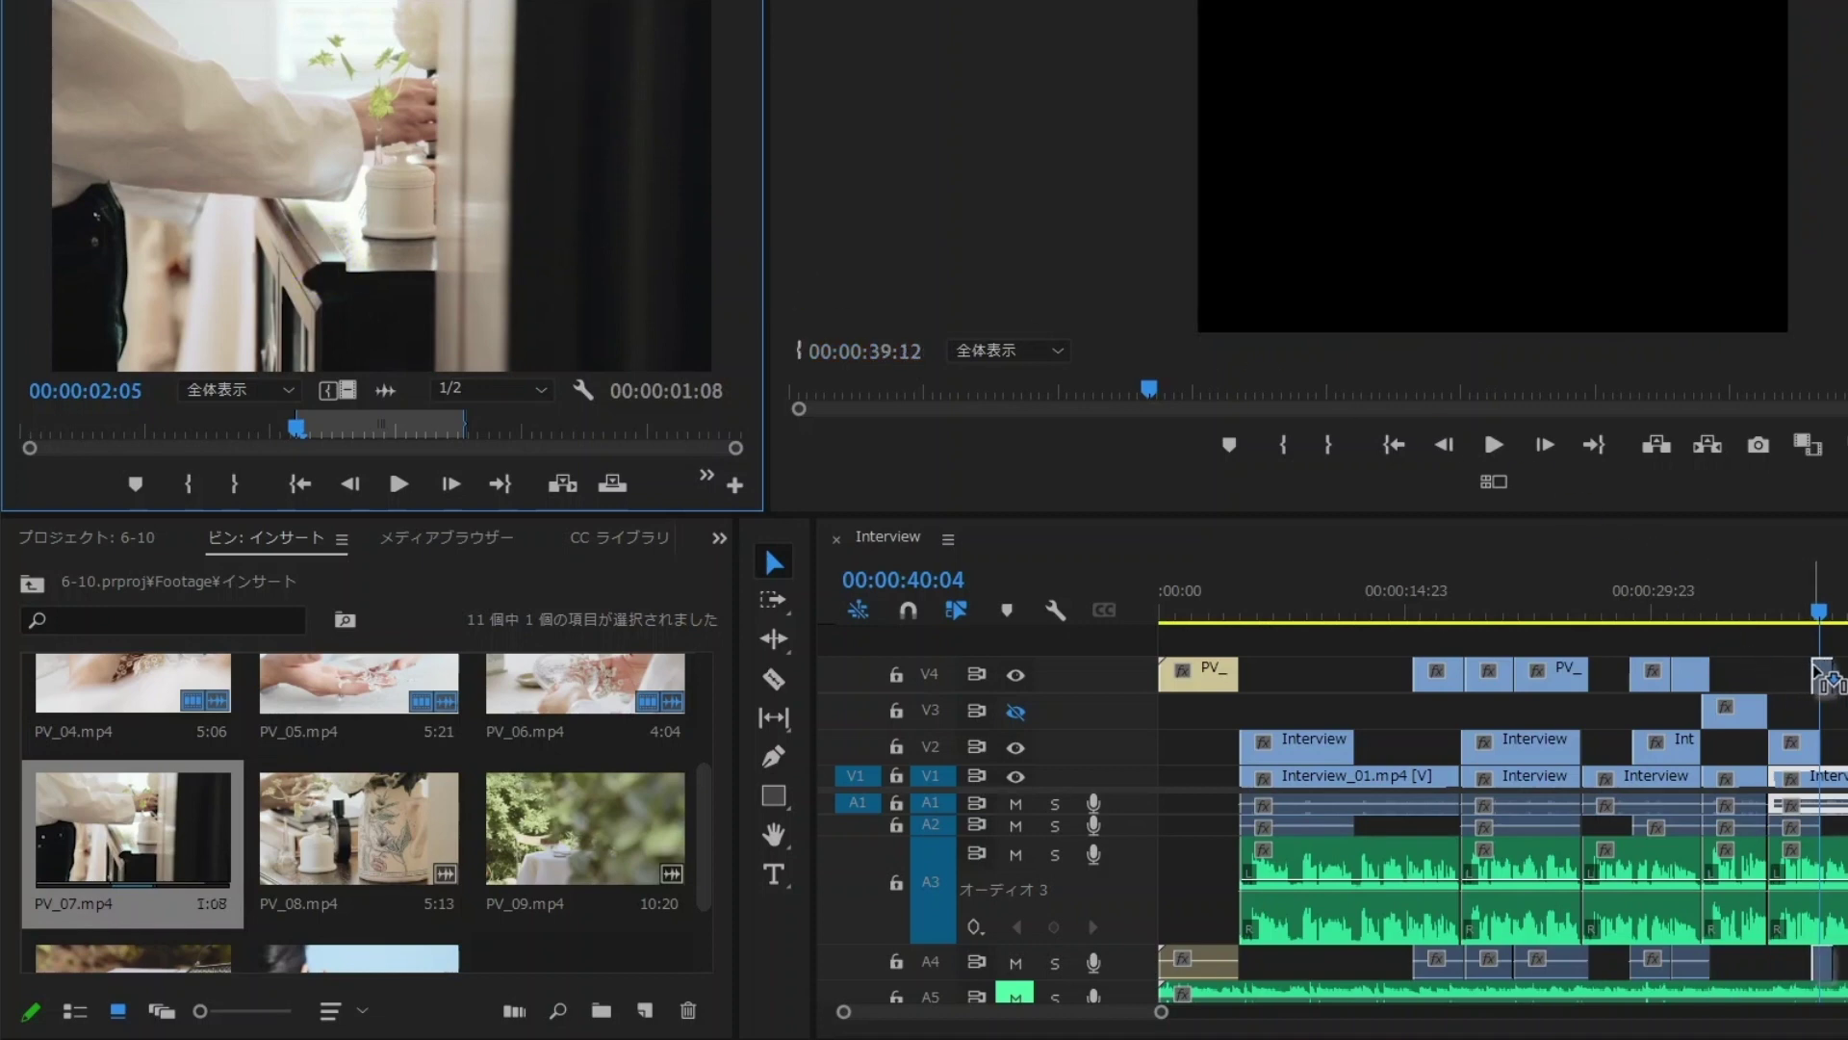
pyautogui.click(336, 808)
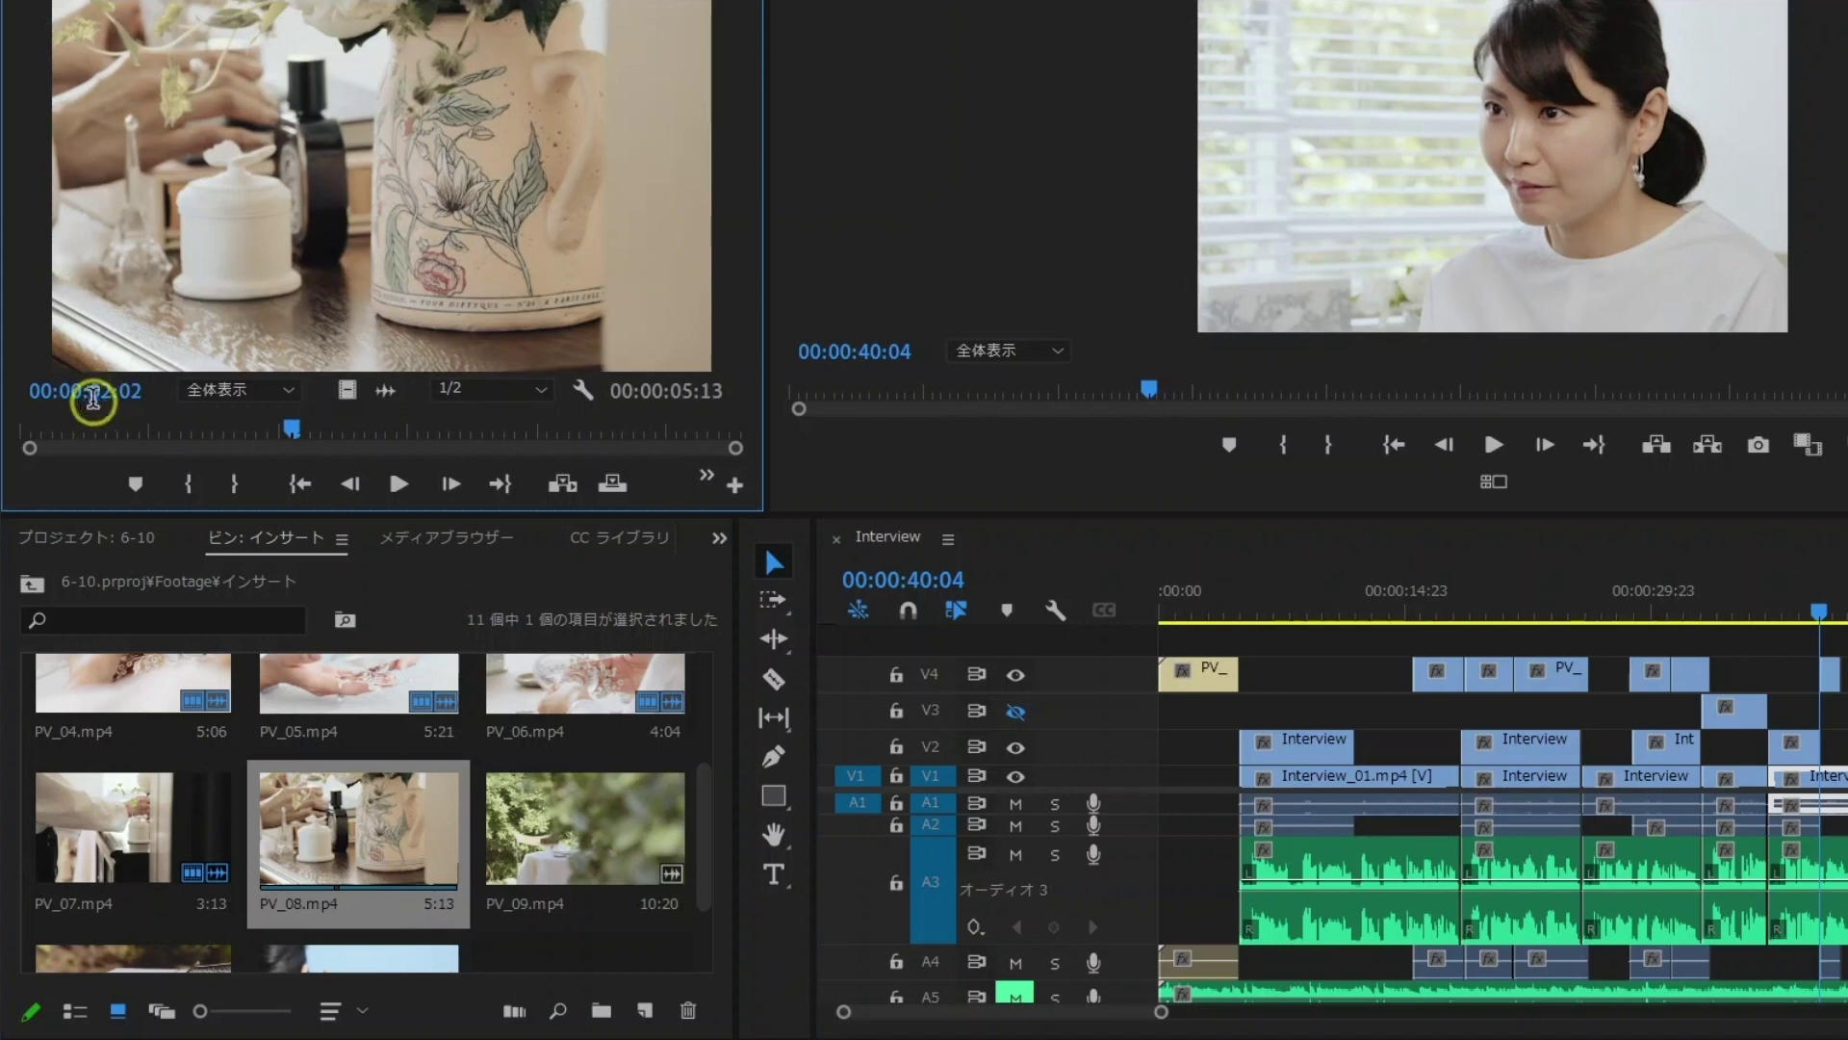
# - Preview PV_08 footage and set the sequence playhead to 40:19
pyautogui.click(93, 400)
pyautogui.moveTo(81, 428); pyautogui.dragTo(167, 424)
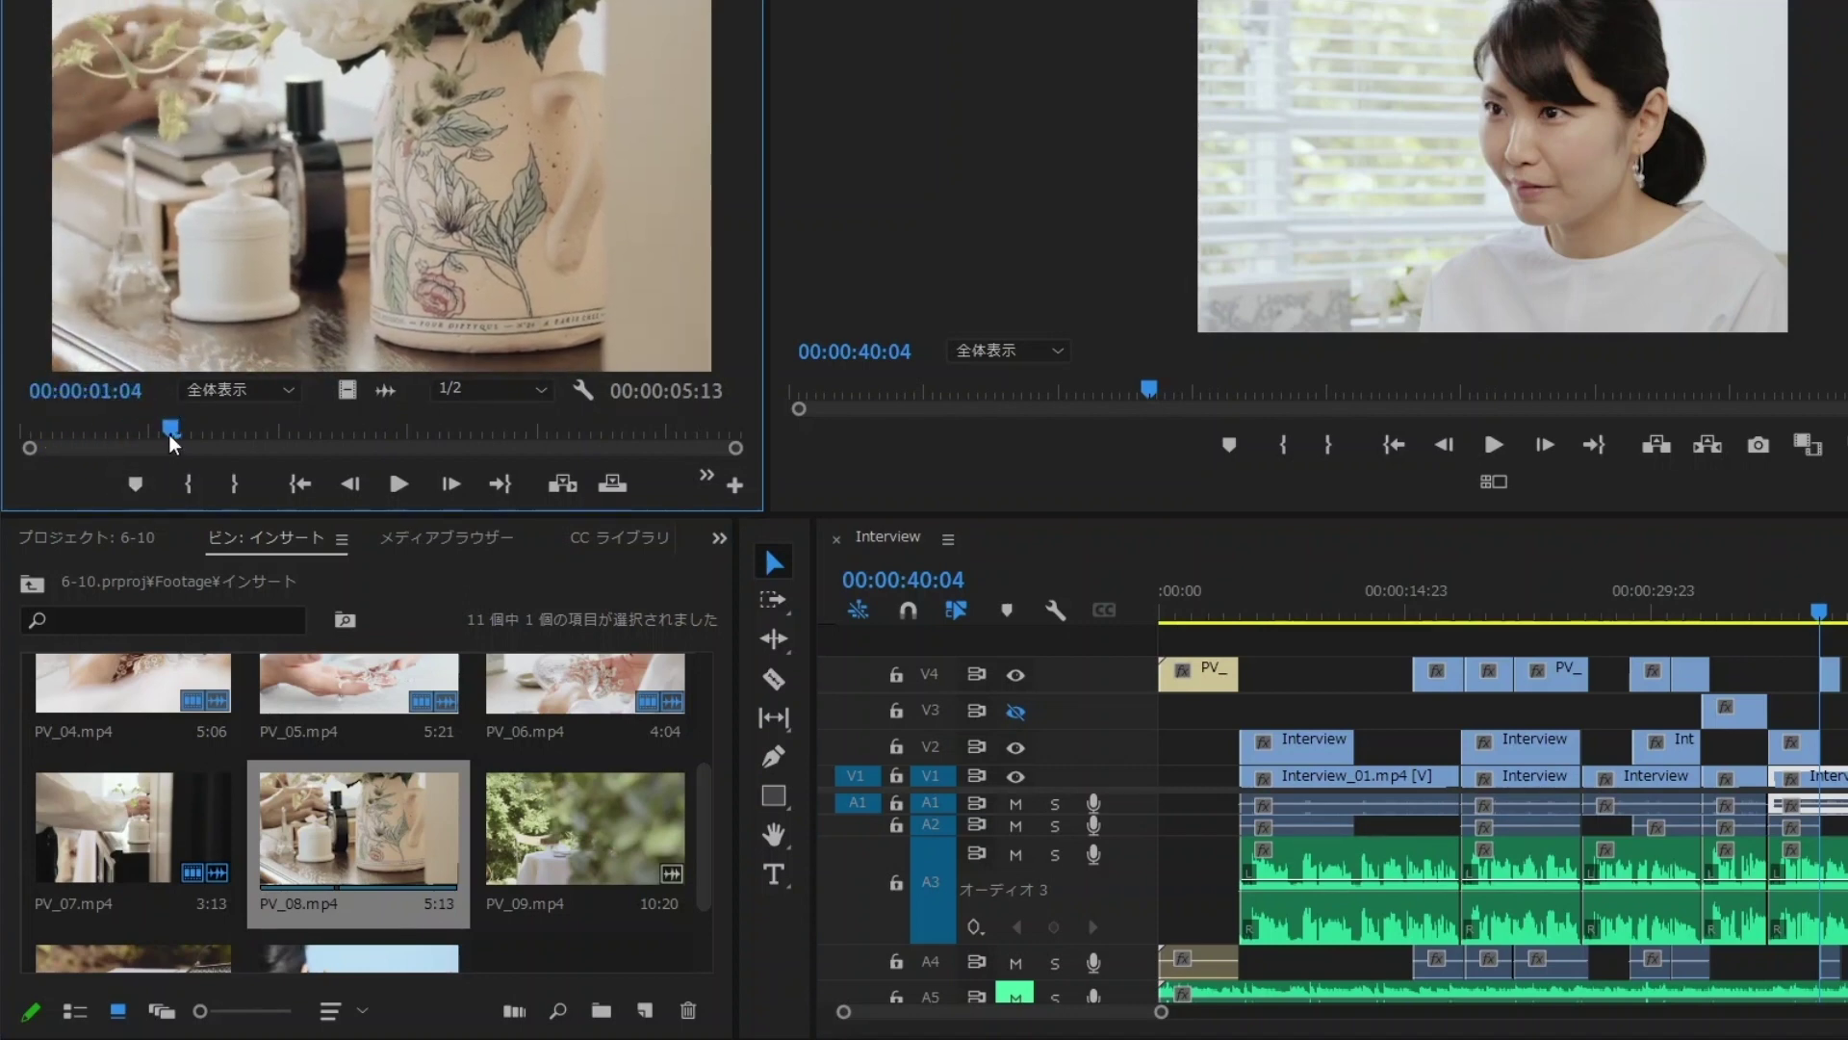
pyautogui.moveTo(170, 430)
pyautogui.mouseDown()
pyautogui.moveTo(254, 428)
pyautogui.moveTo(170, 429)
pyautogui.moveTo(228, 420)
pyautogui.mouseUp()
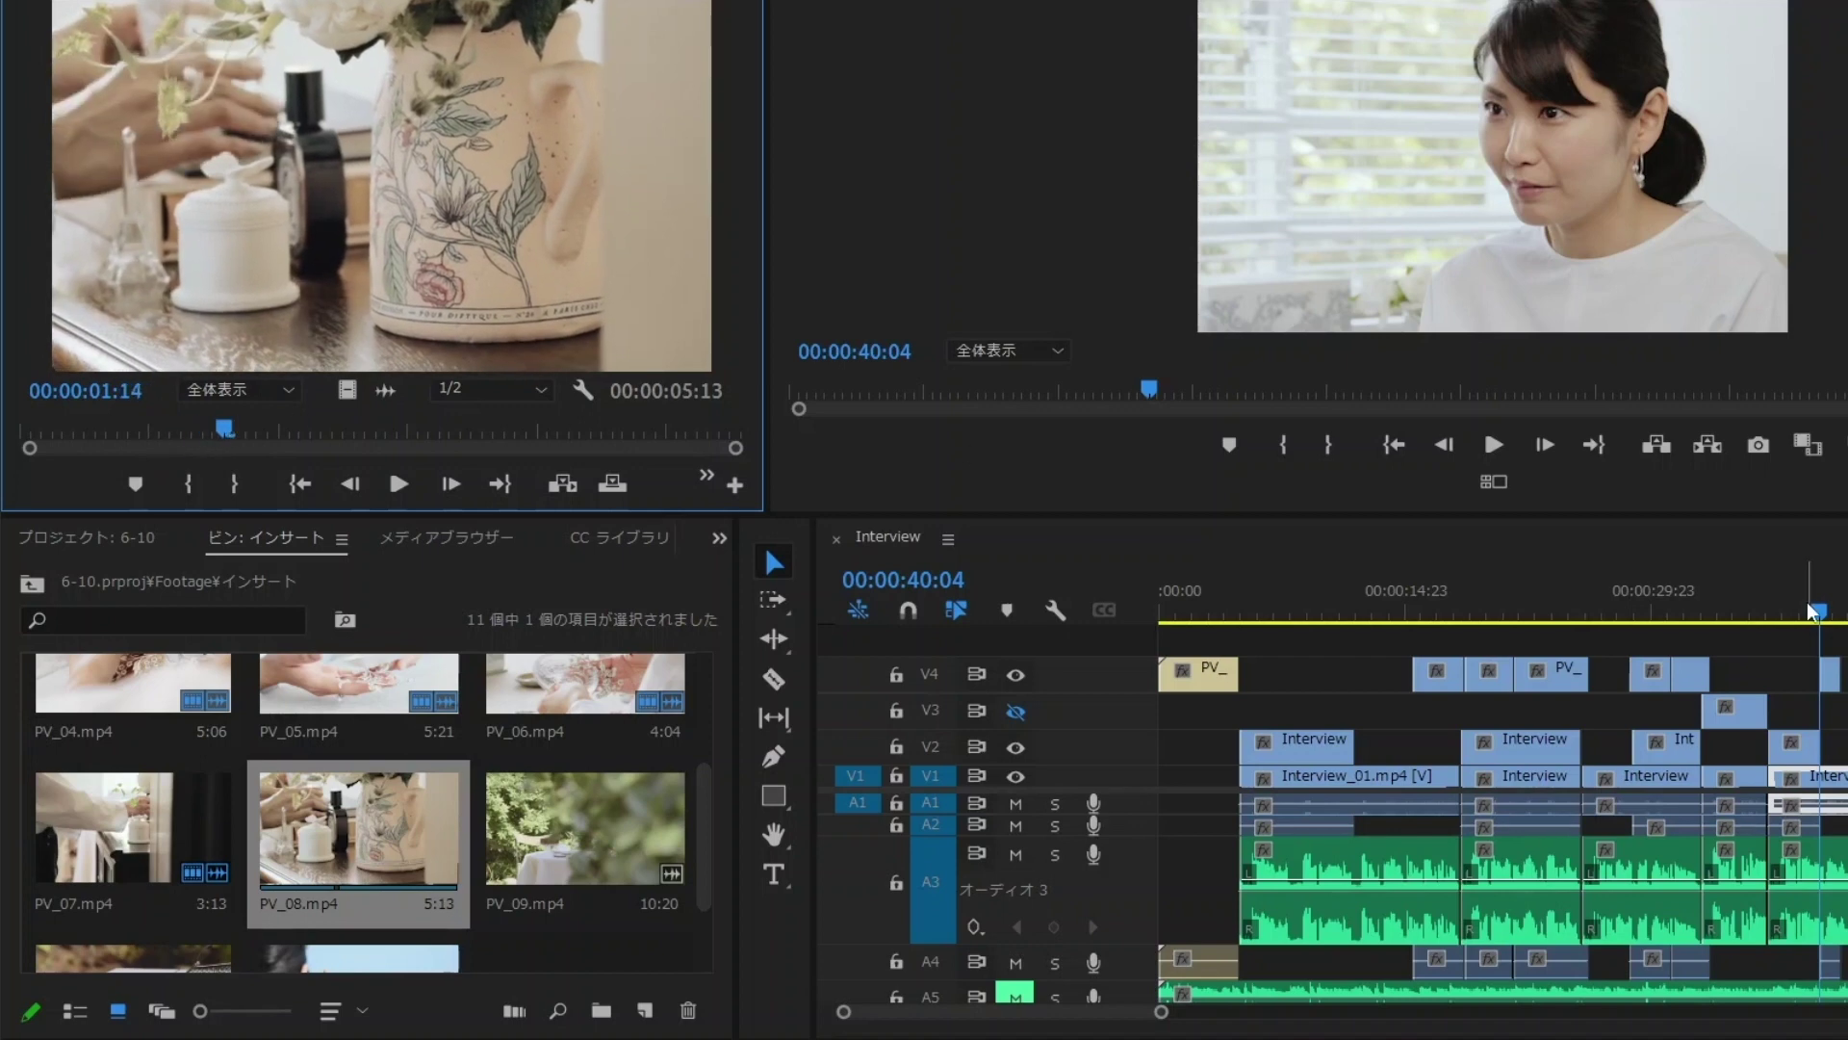
pyautogui.moveTo(1814, 610); pyautogui.dragTo(1840, 610)
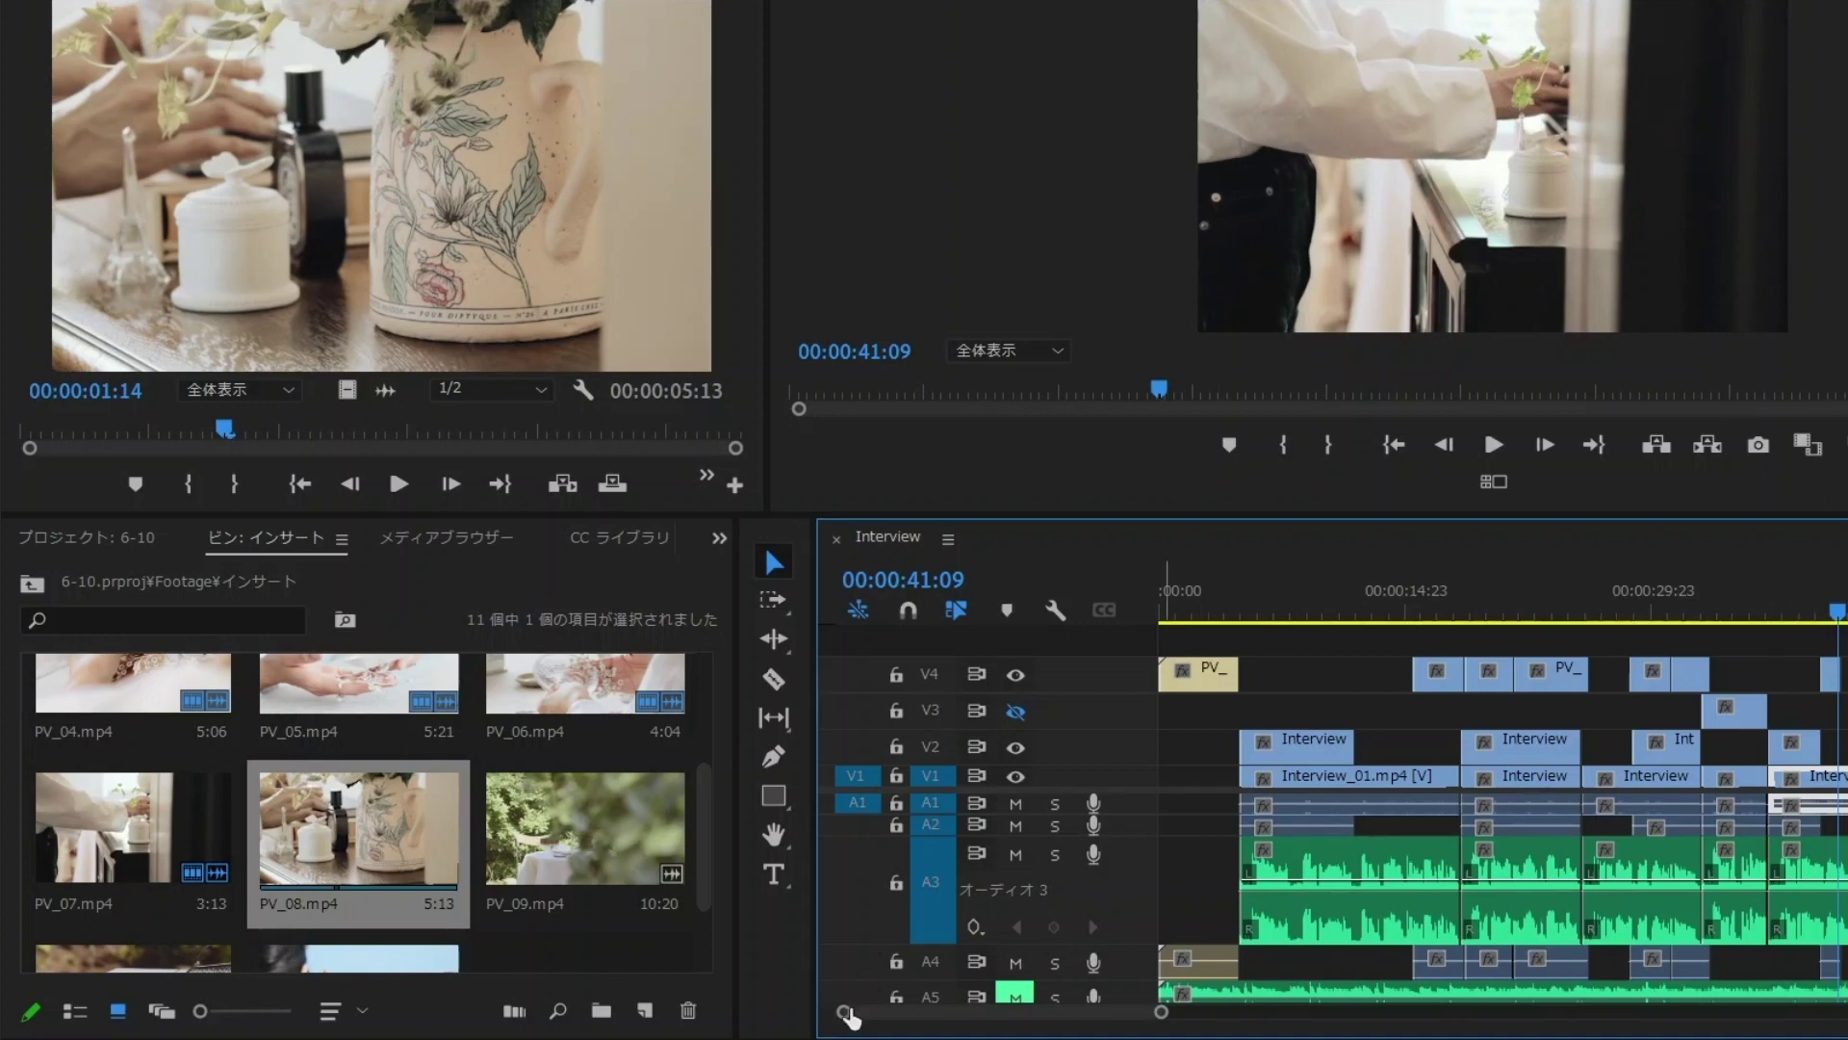
pyautogui.moveTo(879, 1013); pyautogui.dragTo(921, 1013)
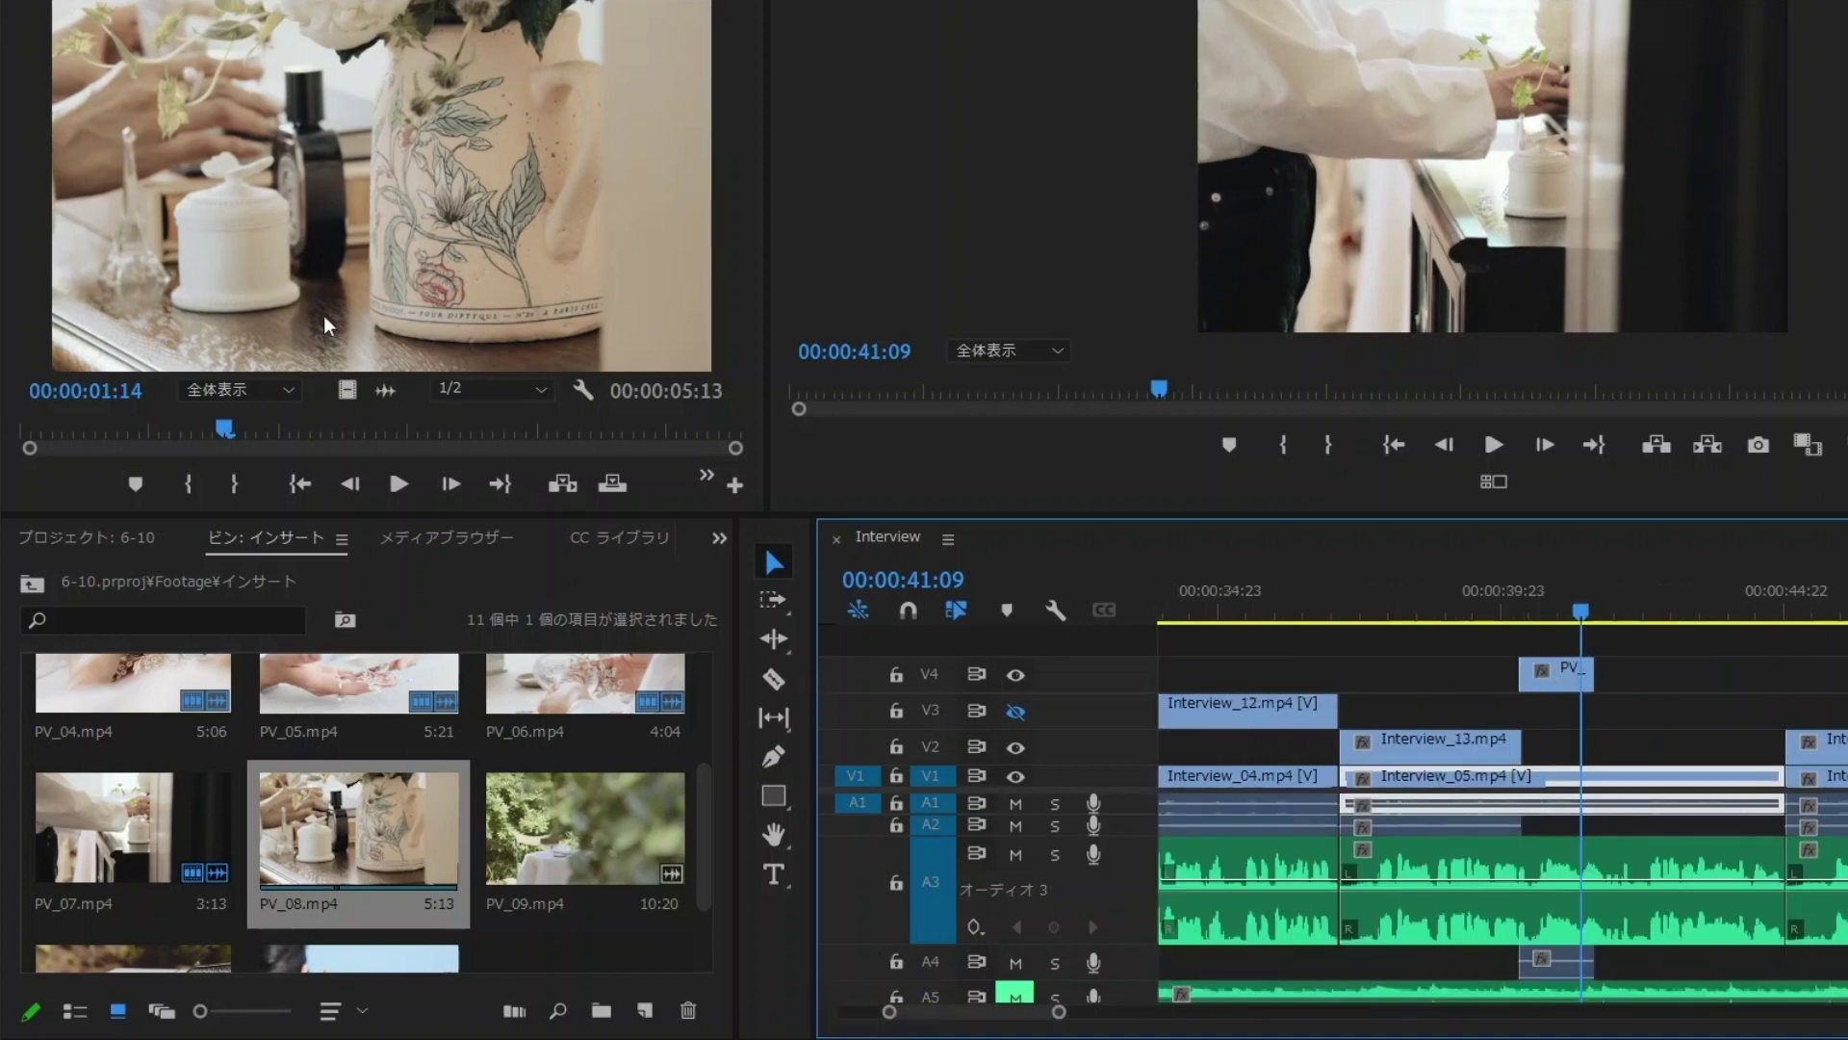
pyautogui.moveTo(1595, 616); pyautogui.dragTo(1564, 618)
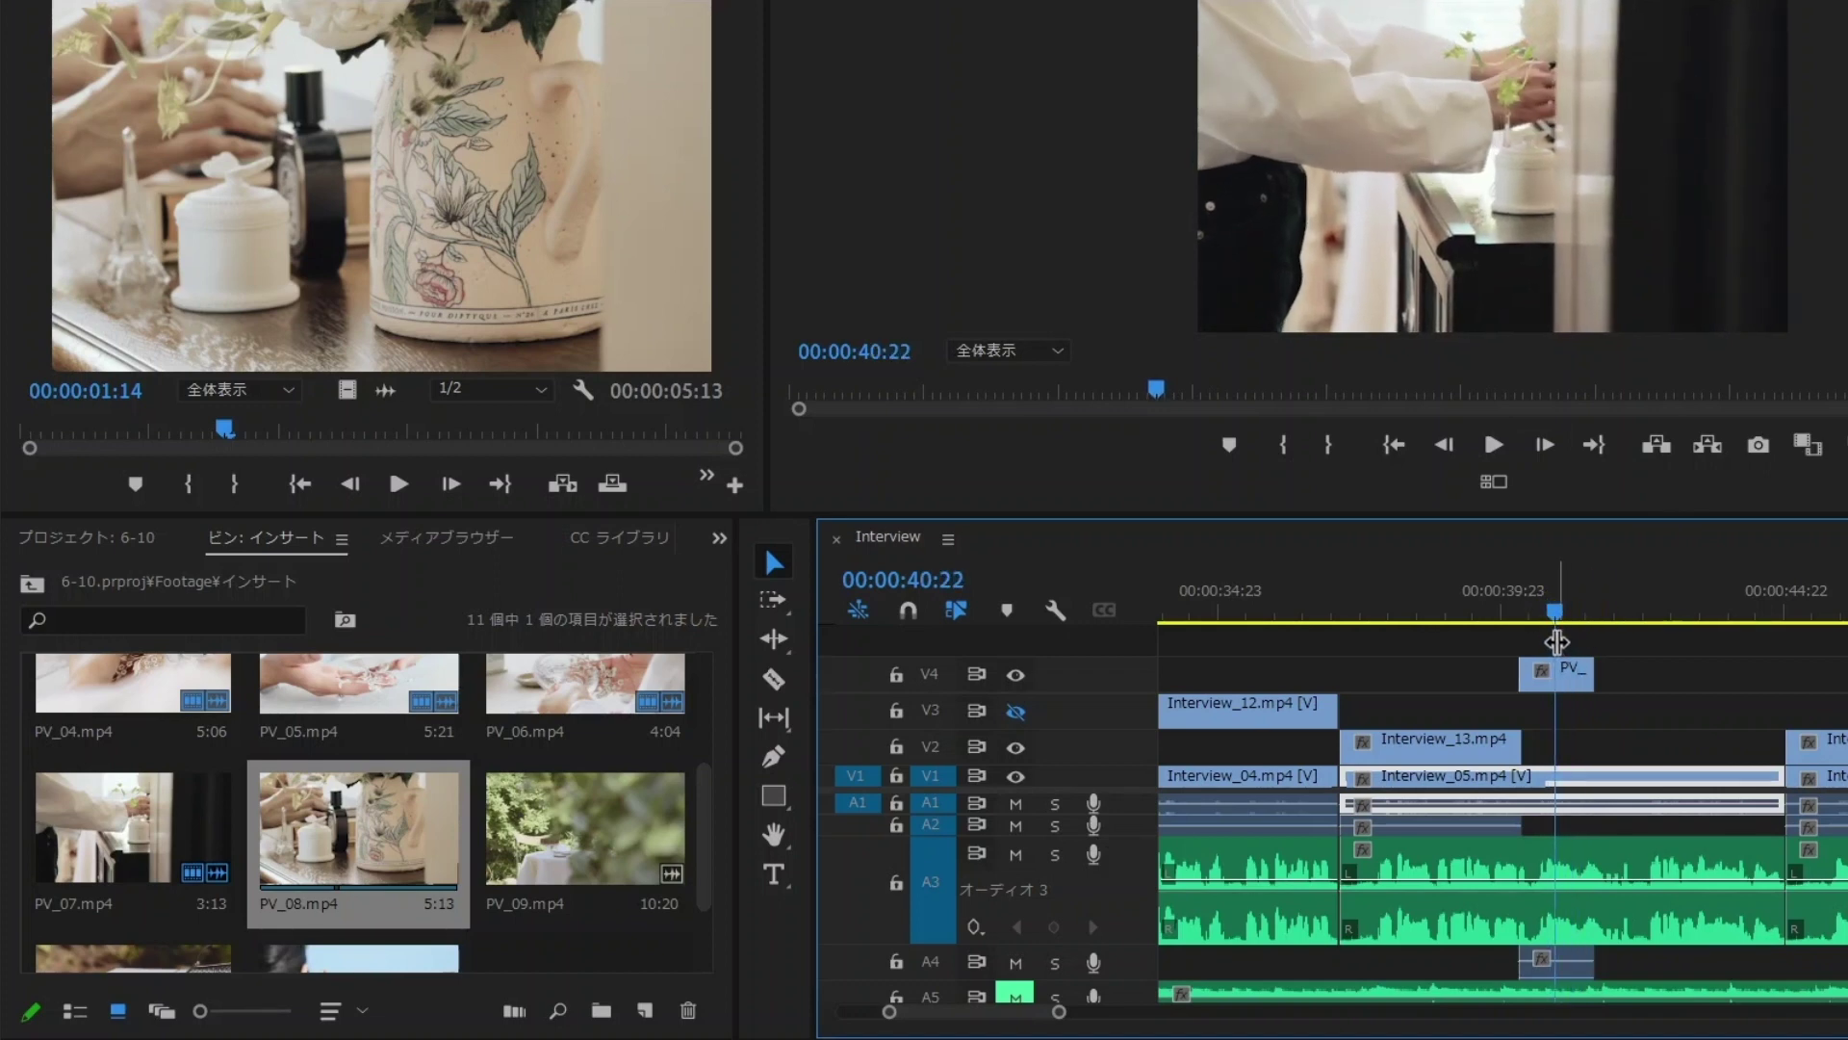
pyautogui.moveTo(1522, 608); pyautogui.dragTo(1560, 612)
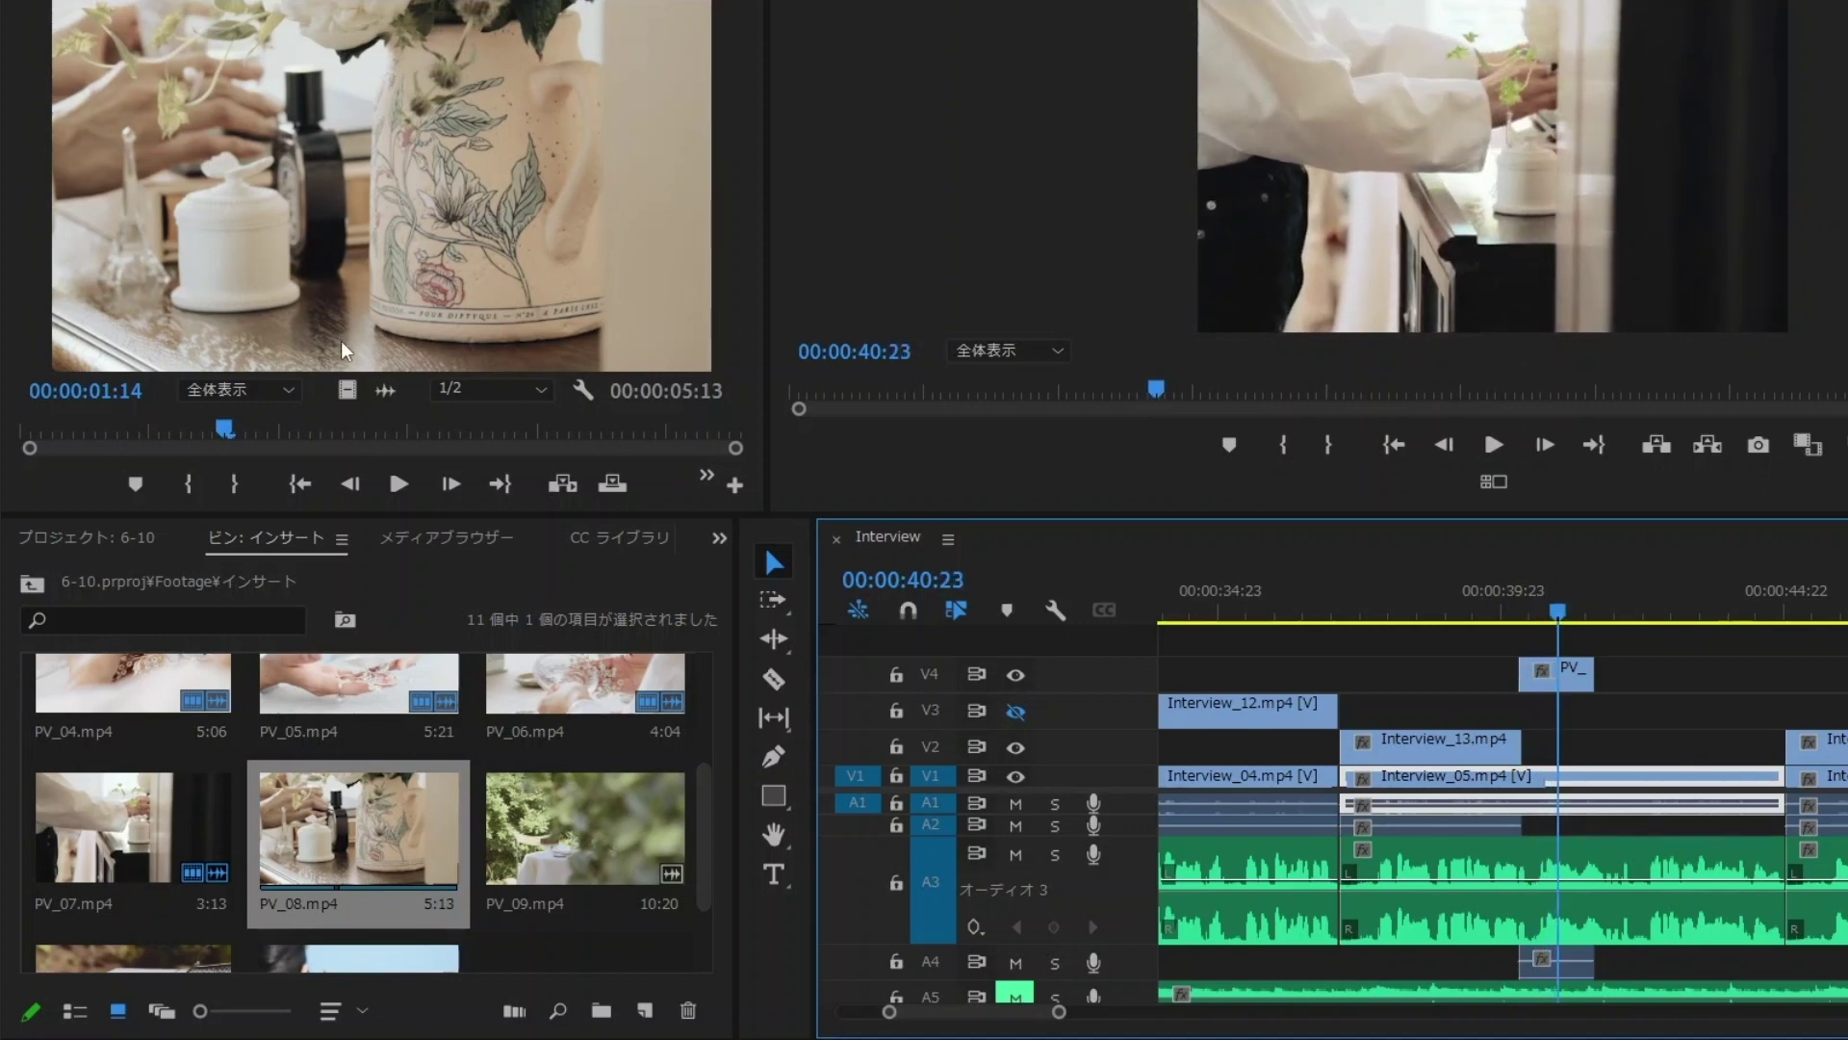
# - Mark PV_08 from 01:08 and place the section on V4 near 40:23
pyautogui.moveTo(84, 419); pyautogui.dragTo(306, 419)
pyautogui.press('i')
pyautogui.press('o')
pyautogui.moveTo(416, 264); pyautogui.dragTo(474, 272)
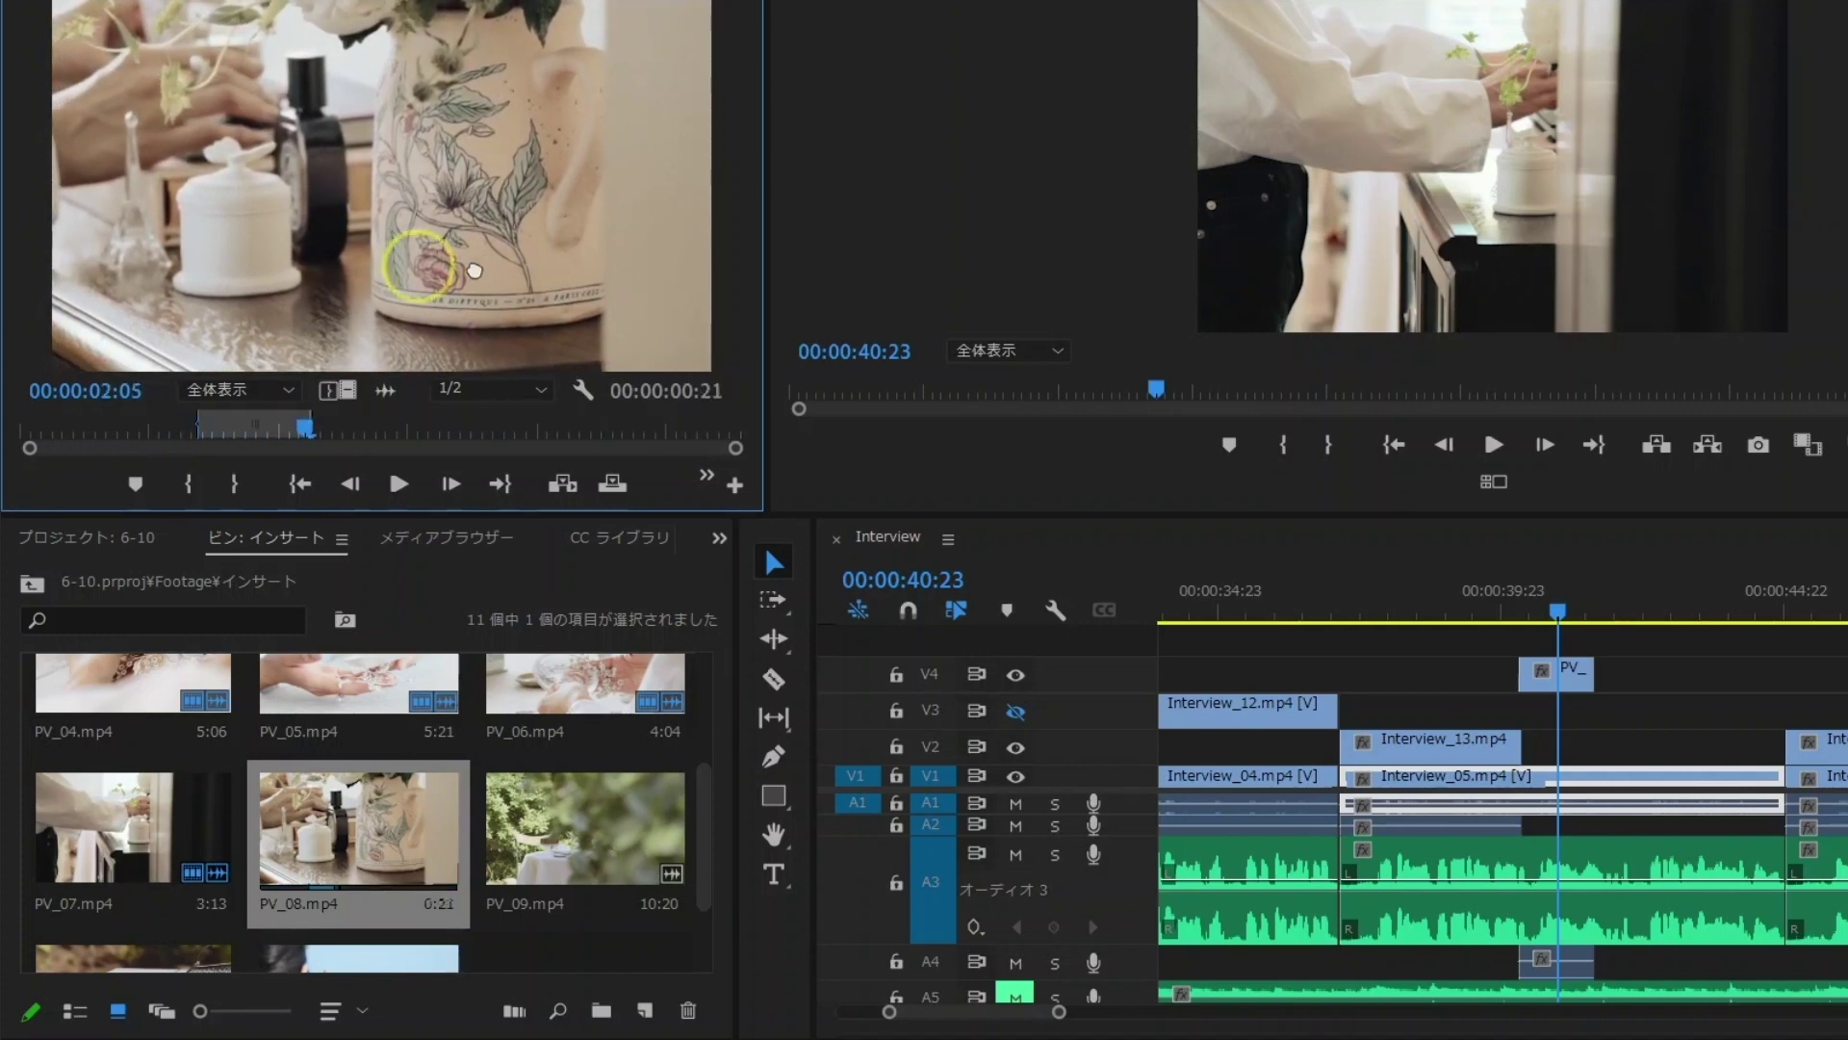
pyautogui.moveTo(1378, 475); pyautogui.dragTo(1561, 662)
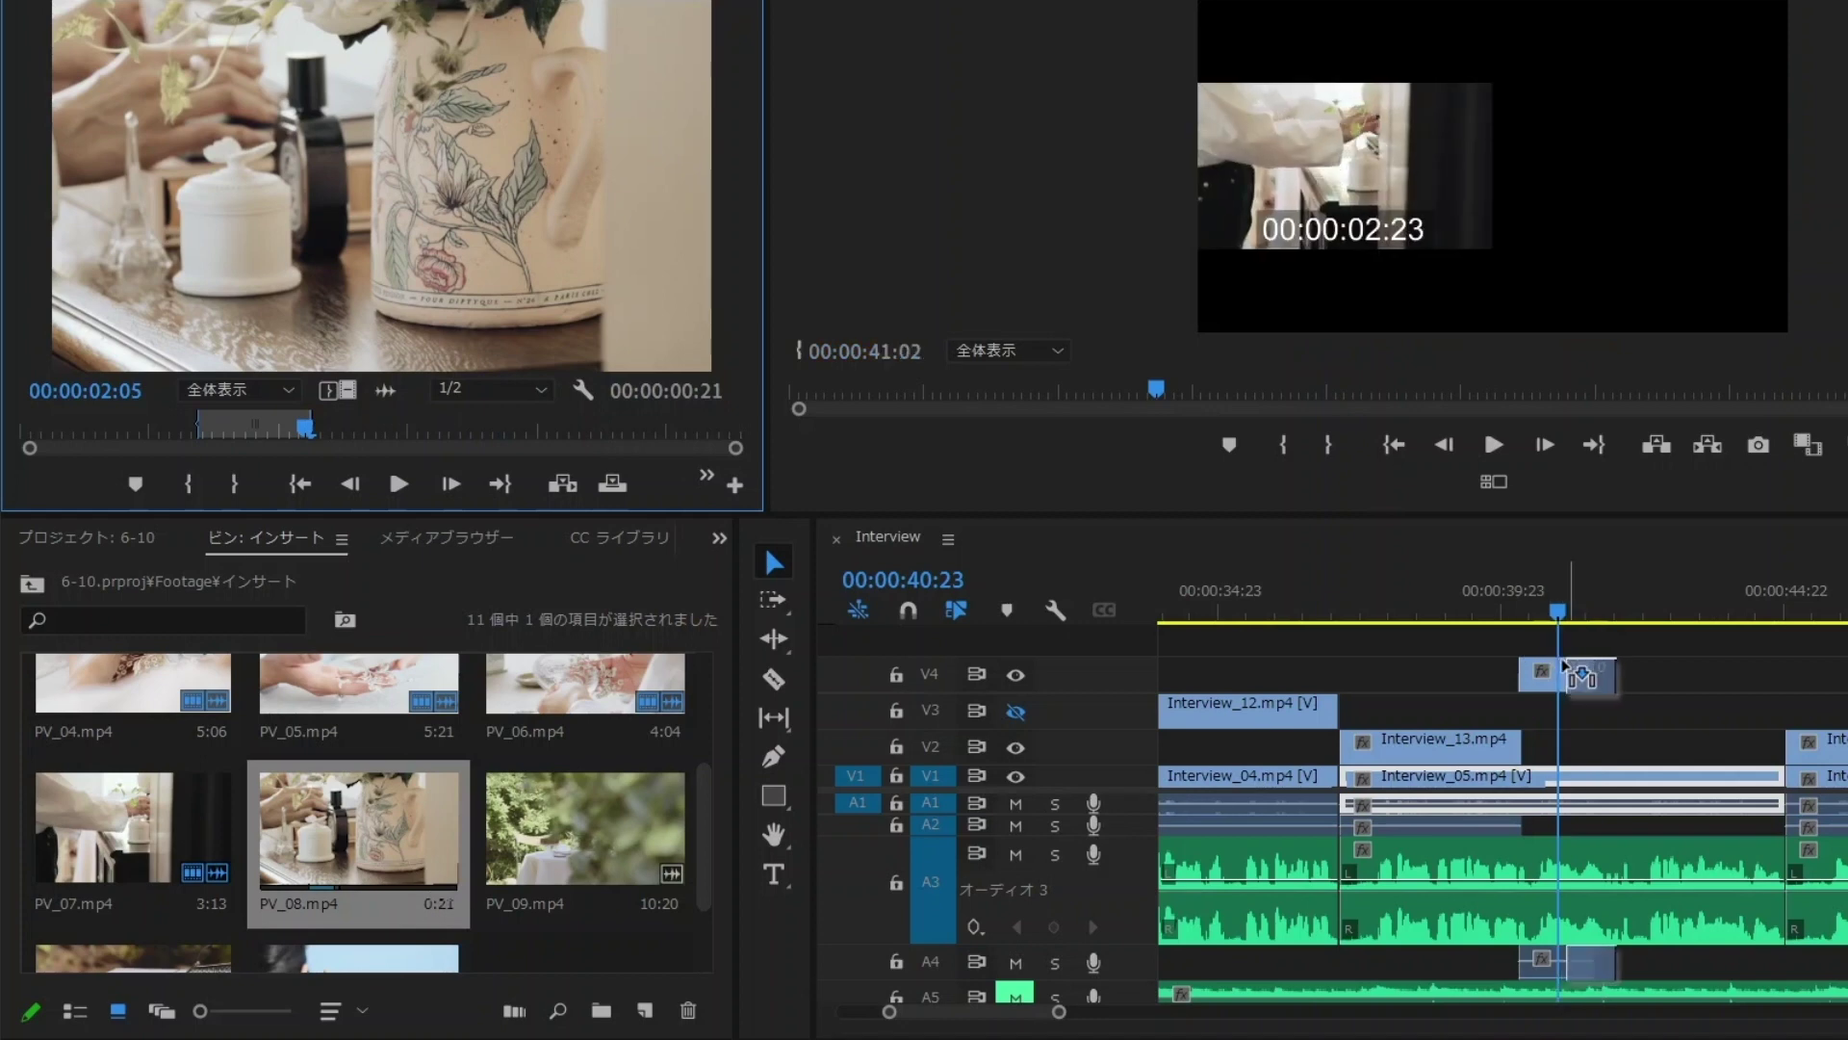
# - Shift the V4 B-roll clip slightly later, extend its end, and review around 40:17
pyautogui.moveTo(1512, 603); pyautogui.dragTo(1579, 616)
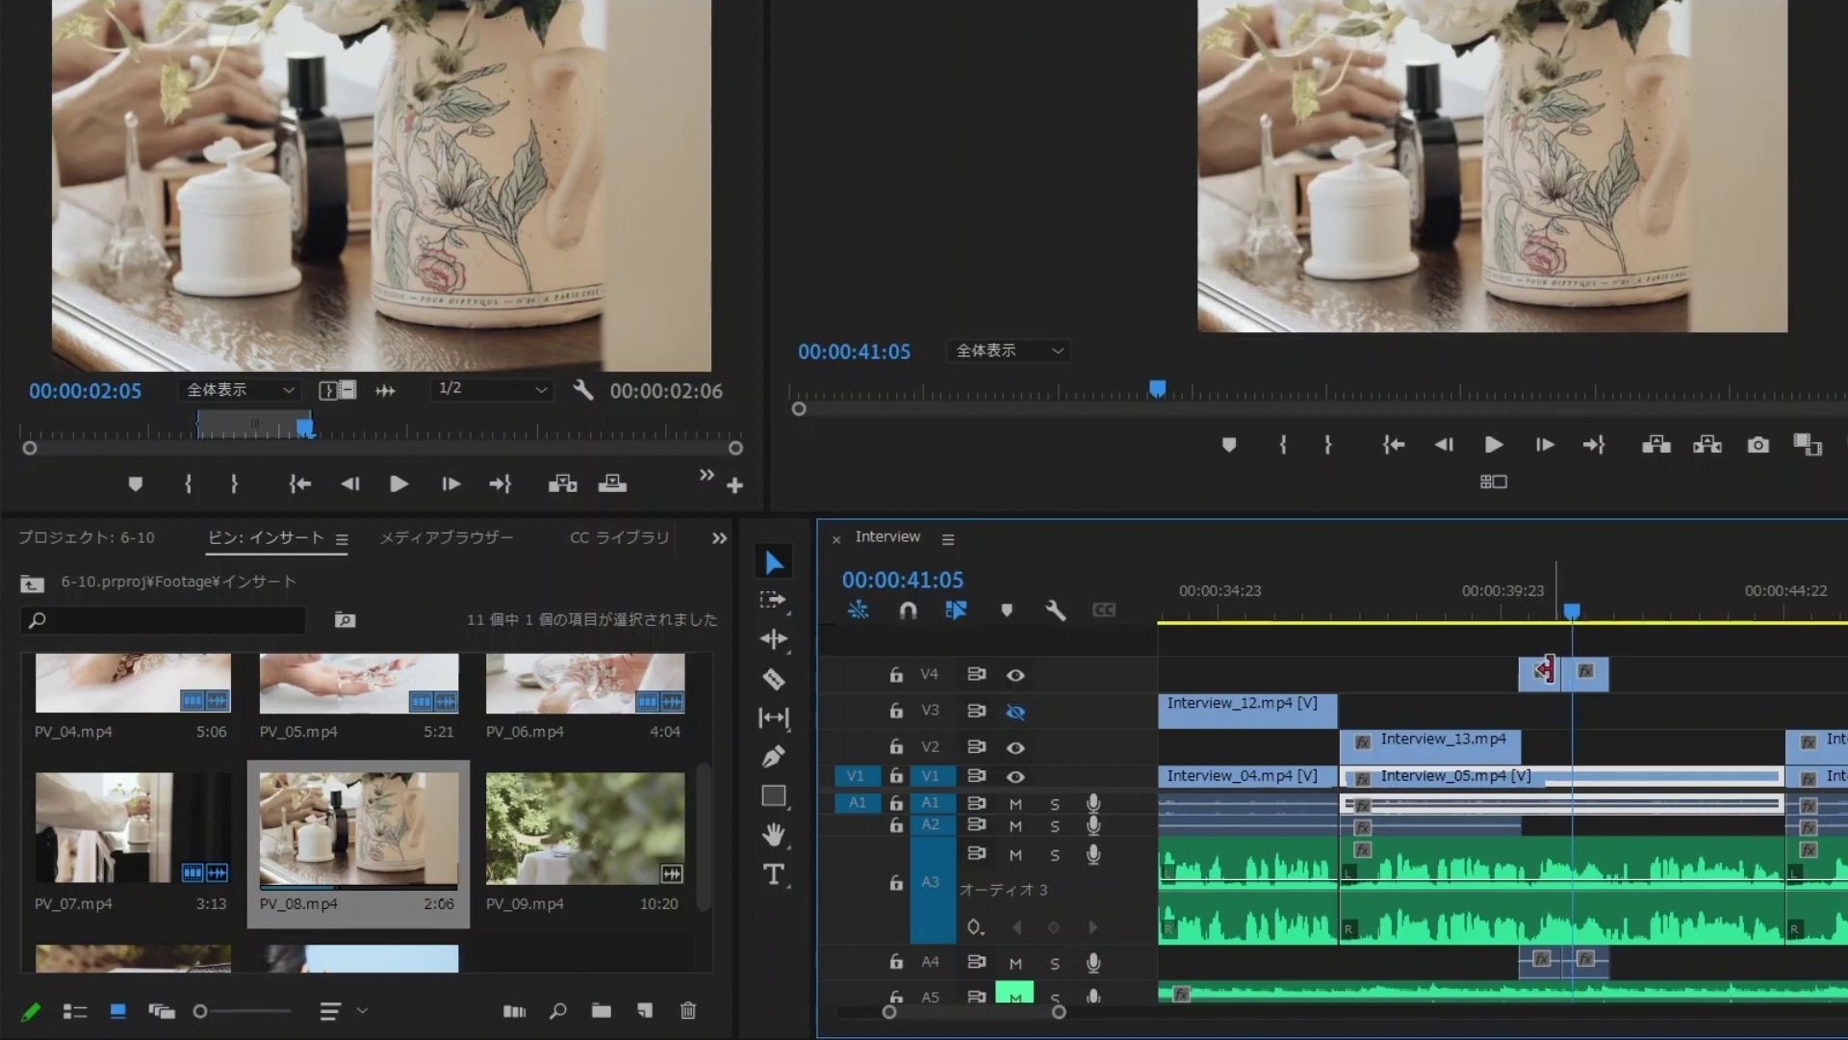
pyautogui.moveTo(1585, 673)
pyautogui.mouseDown()
pyautogui.moveTo(1613, 673)
pyautogui.moveTo(1567, 671)
pyautogui.mouseUp()
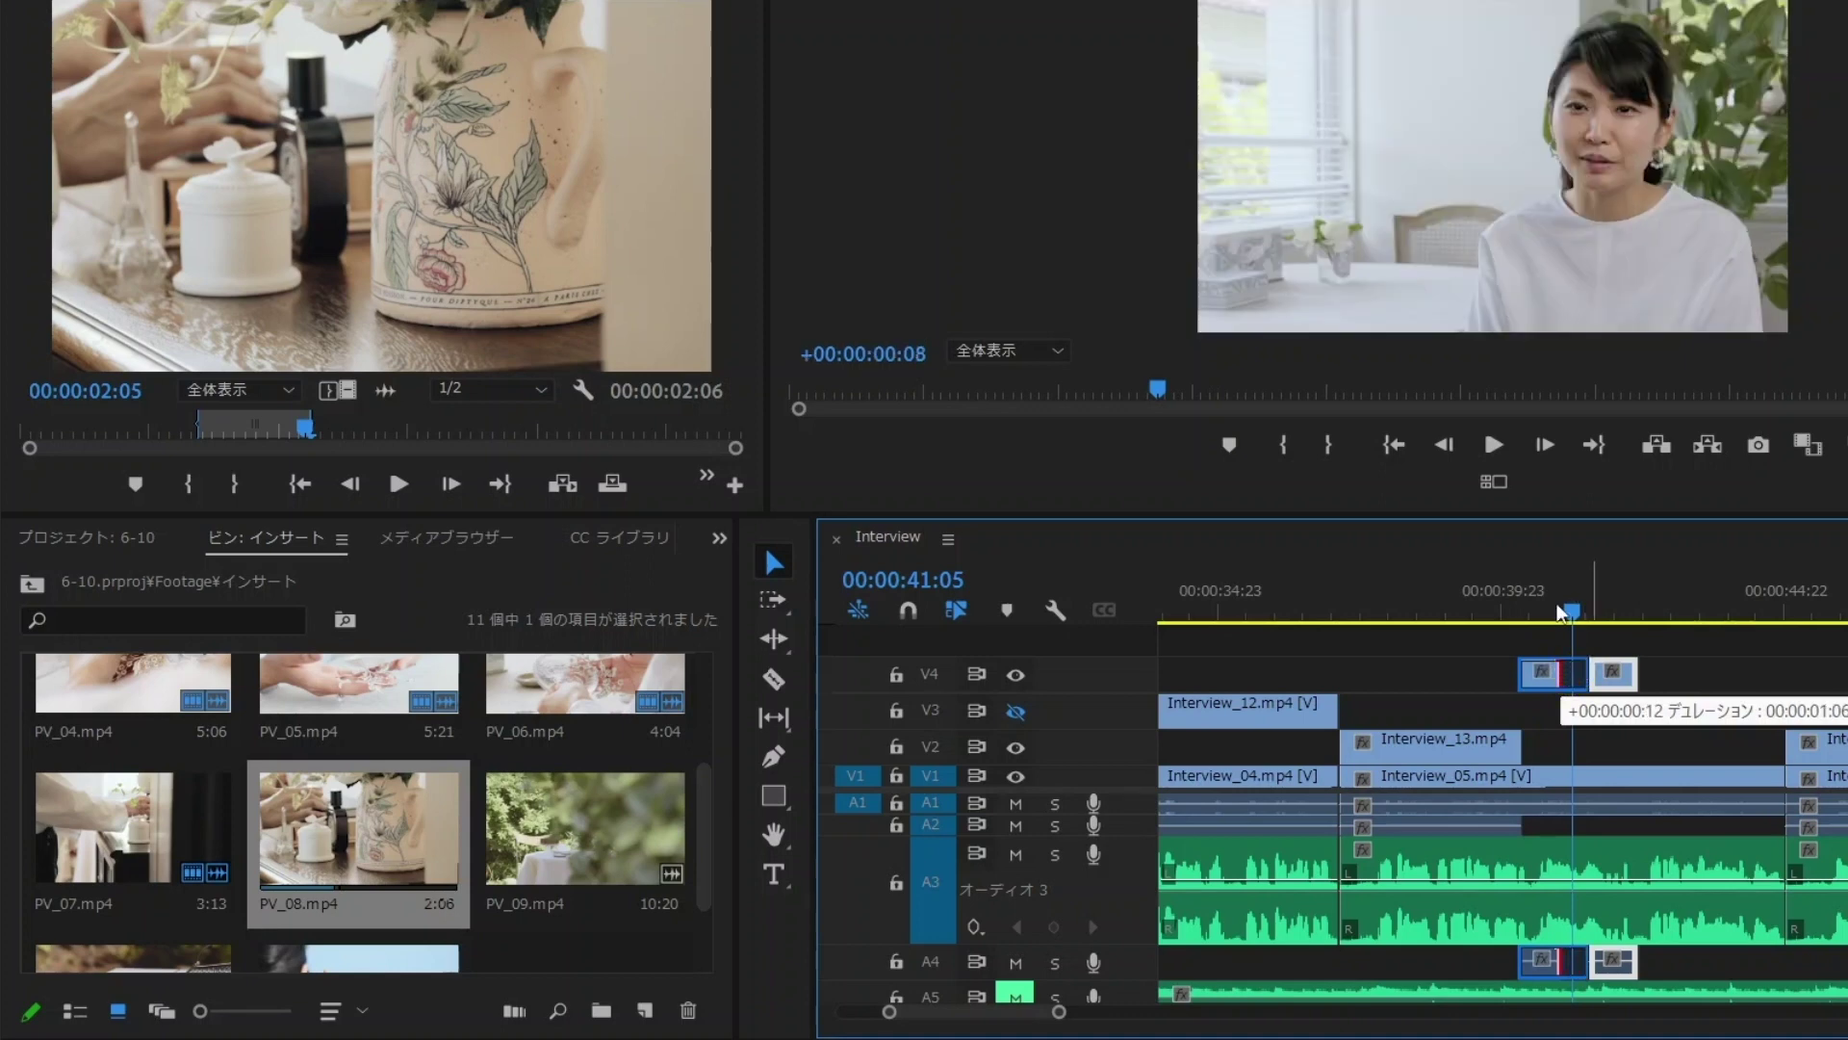
pyautogui.moveTo(1571, 671); pyautogui.dragTo(1585, 671)
pyautogui.moveTo(1531, 601); pyautogui.dragTo(1598, 629)
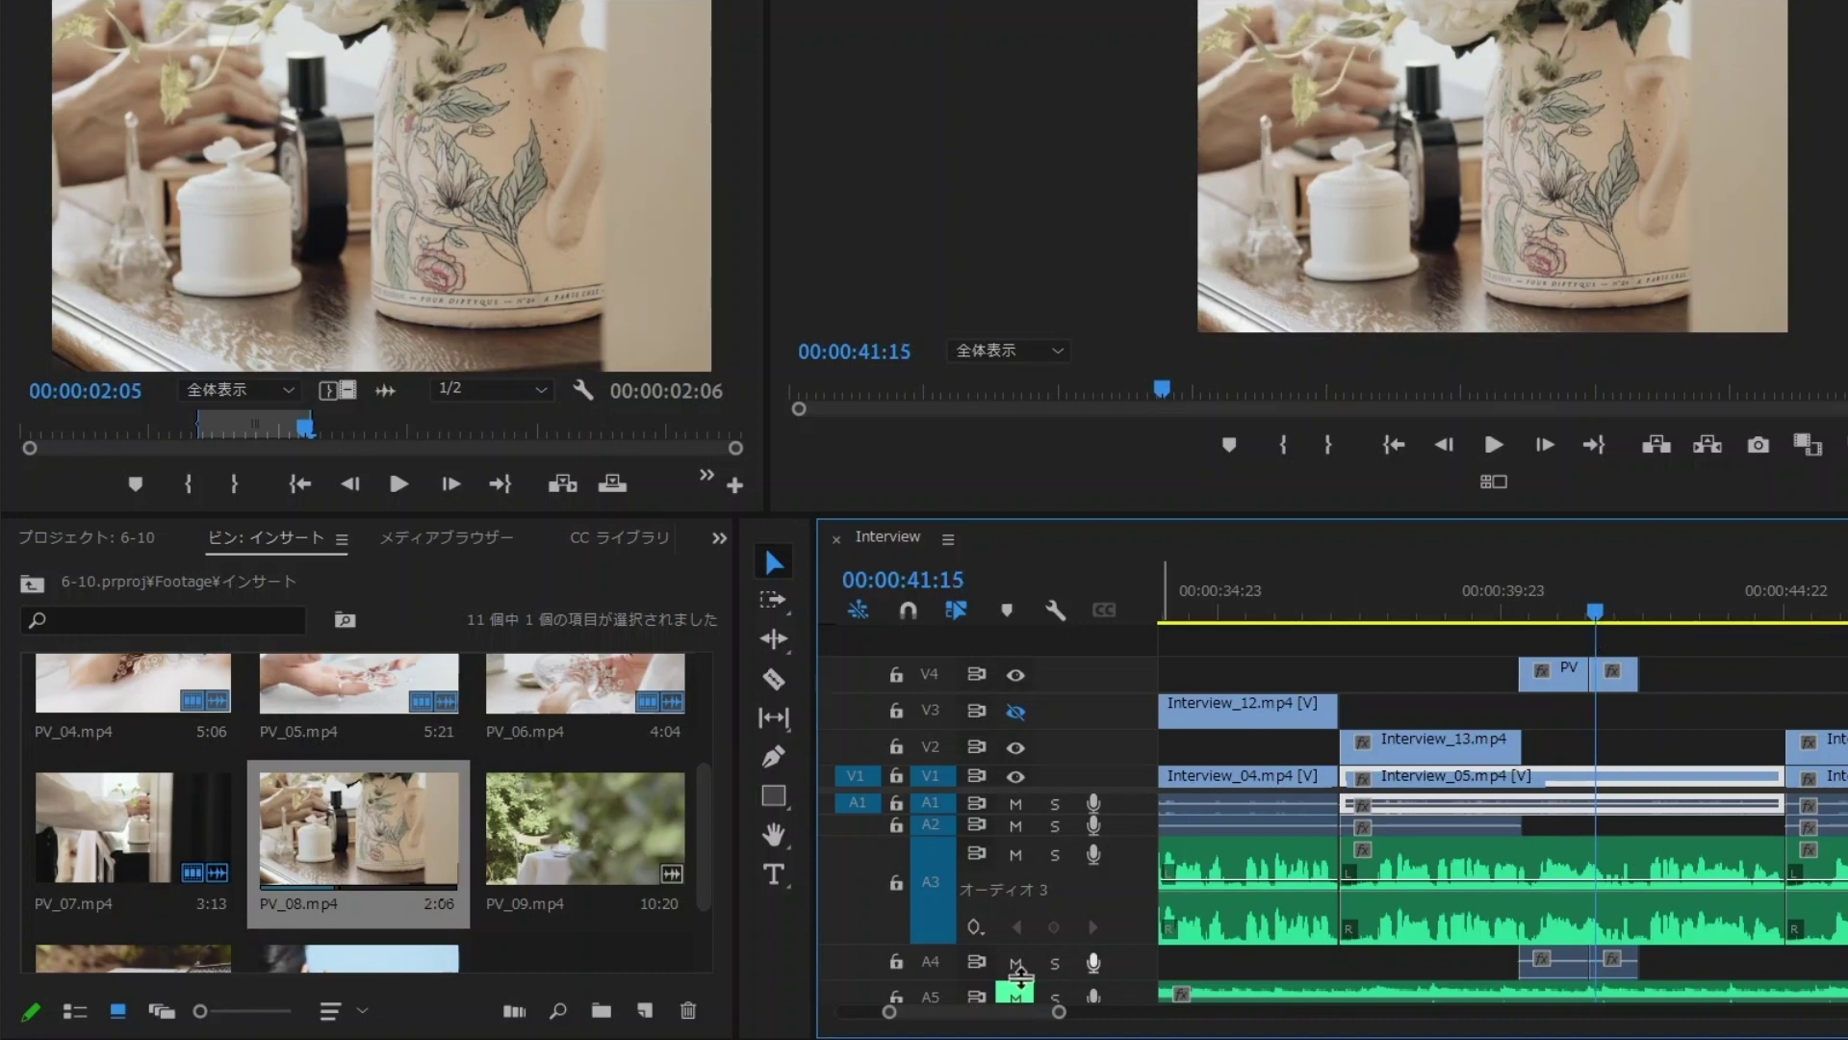
pyautogui.moveTo(891, 1013); pyautogui.dragTo(939, 1011)
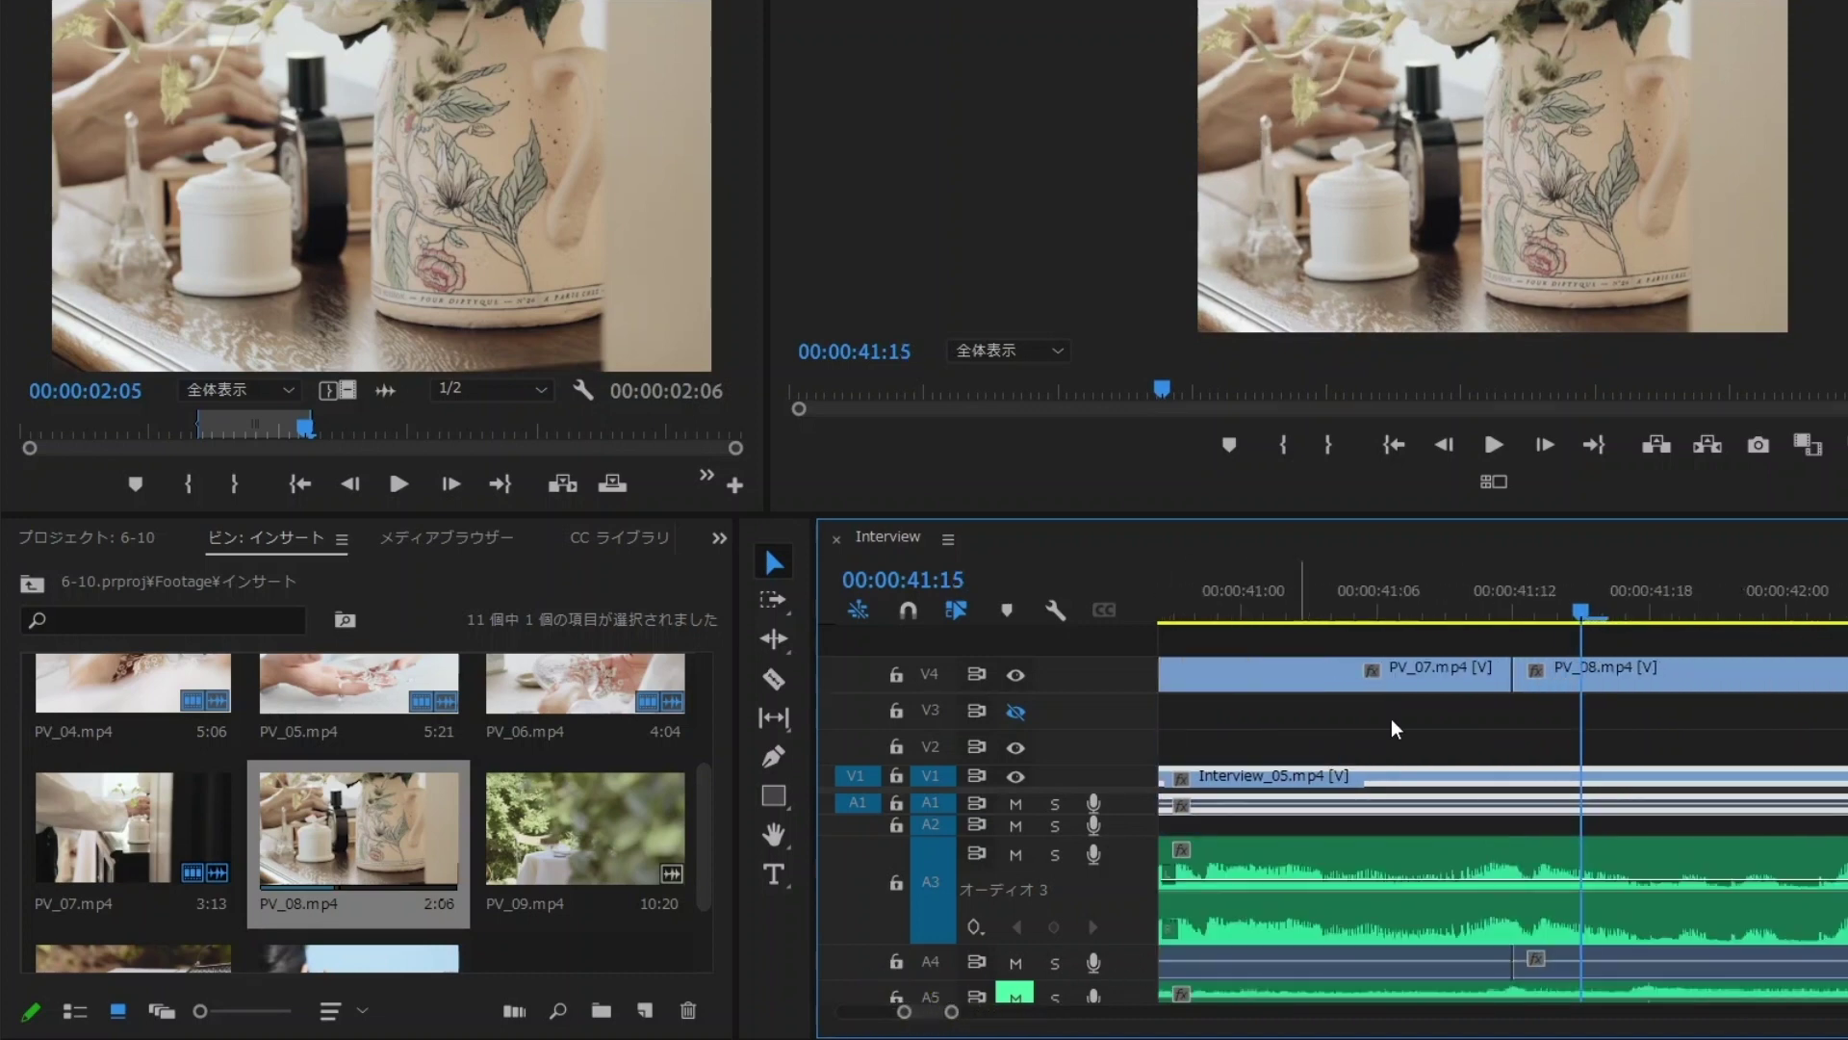
# - Step frame by frame to 41:15 and trim PV_08's start to the playhead
pyautogui.moveTo(1428, 593); pyautogui.dragTo(1449, 603)
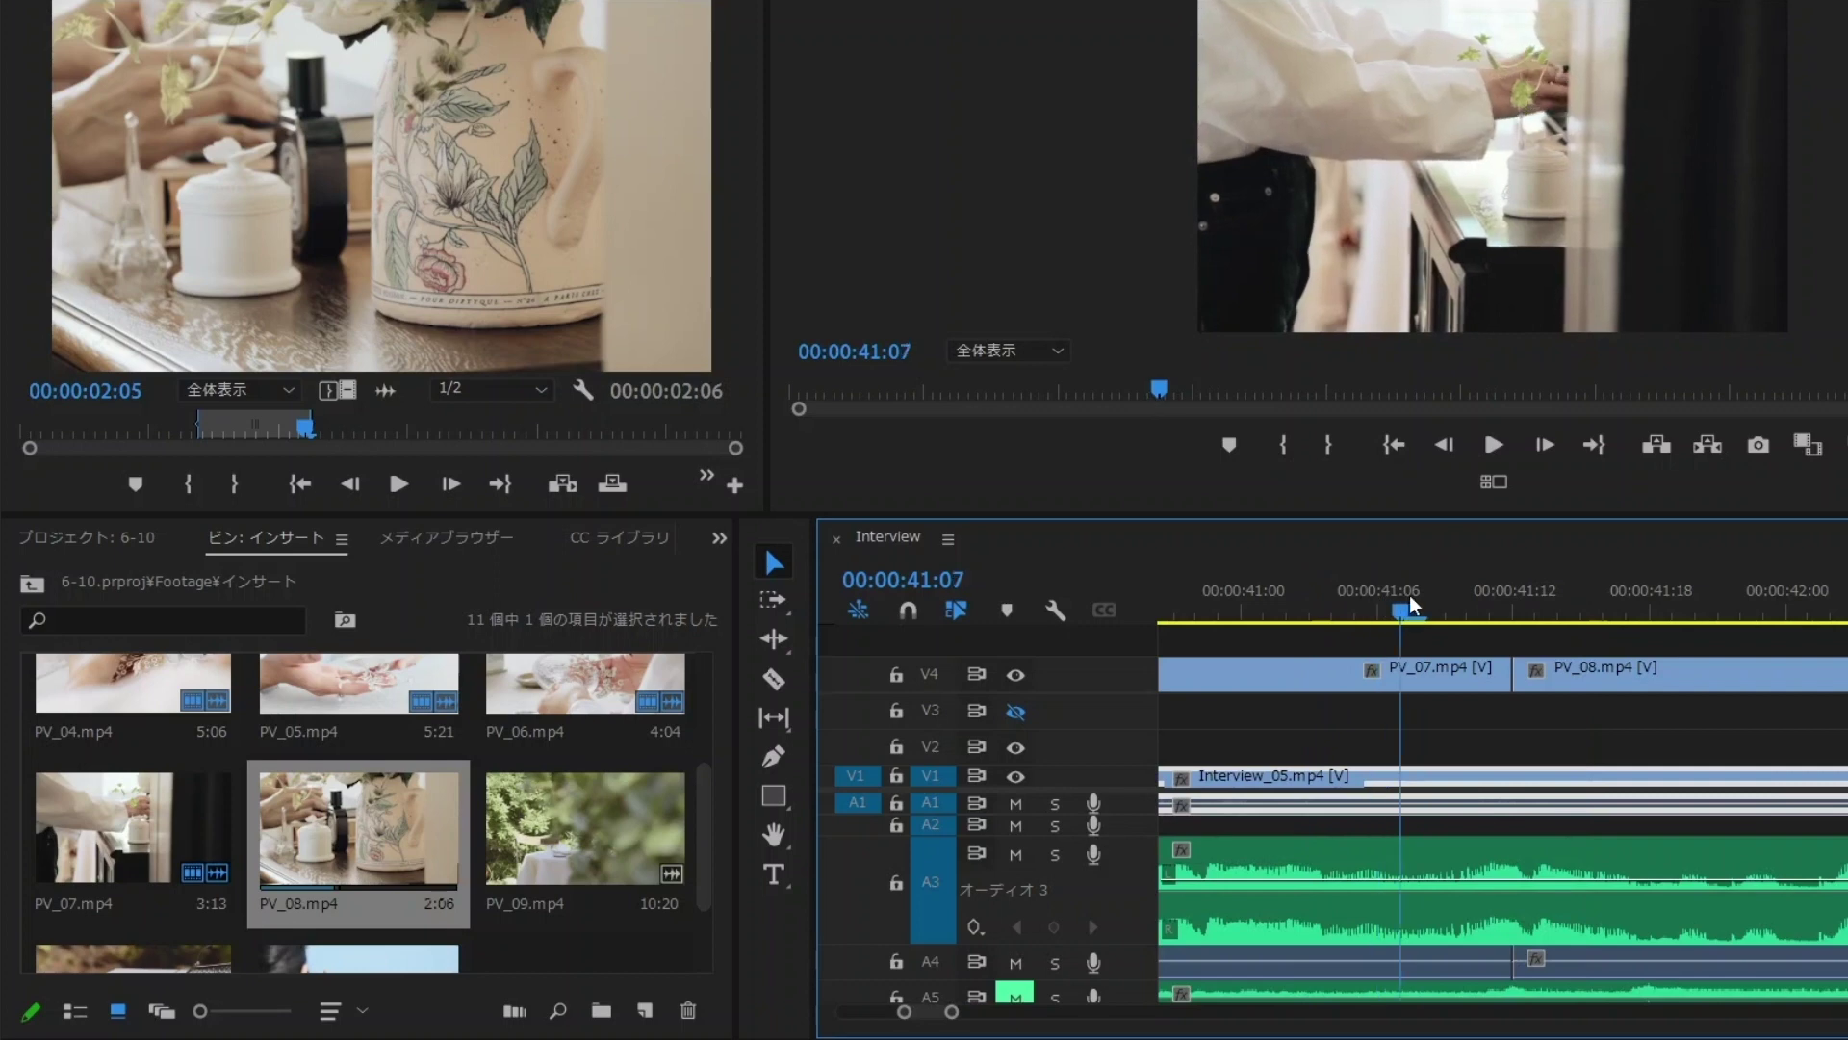
pyautogui.press('Right')
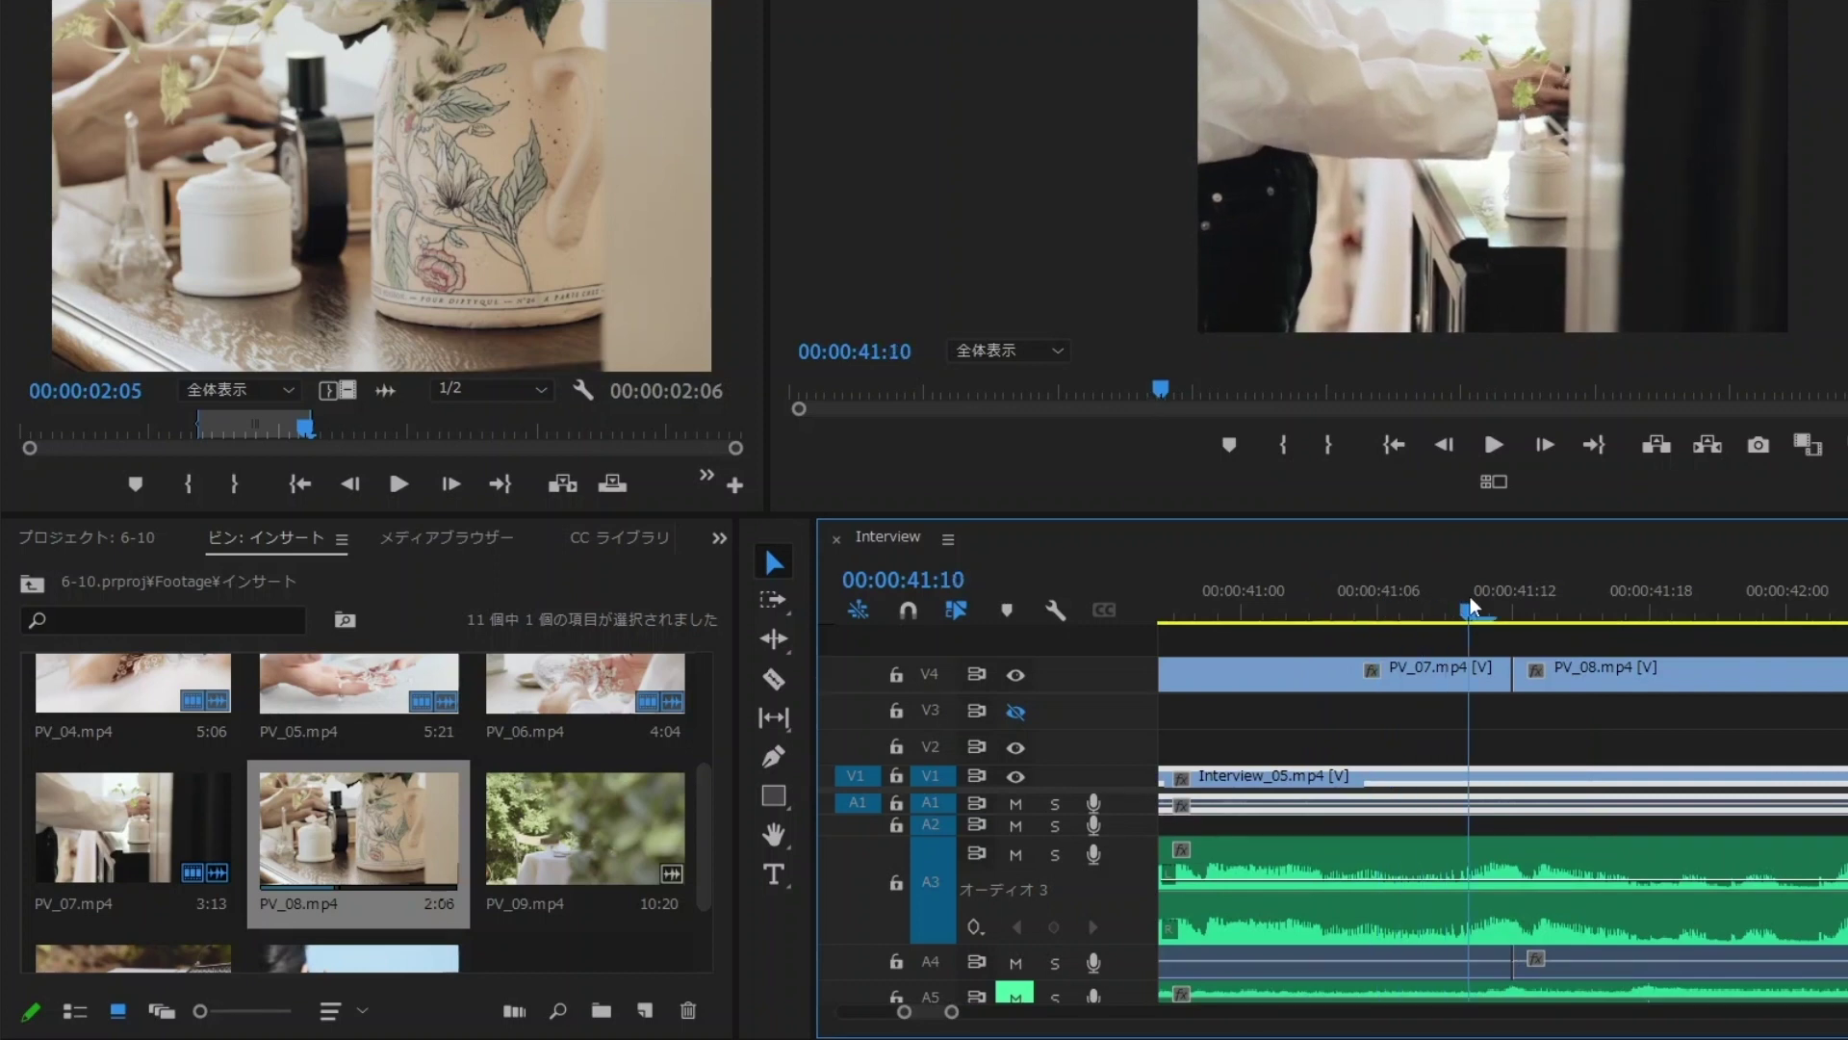
pyautogui.press('Right')
pyautogui.press('Right')
pyautogui.press('Right')
pyautogui.press('Right')
pyautogui.press('Right')
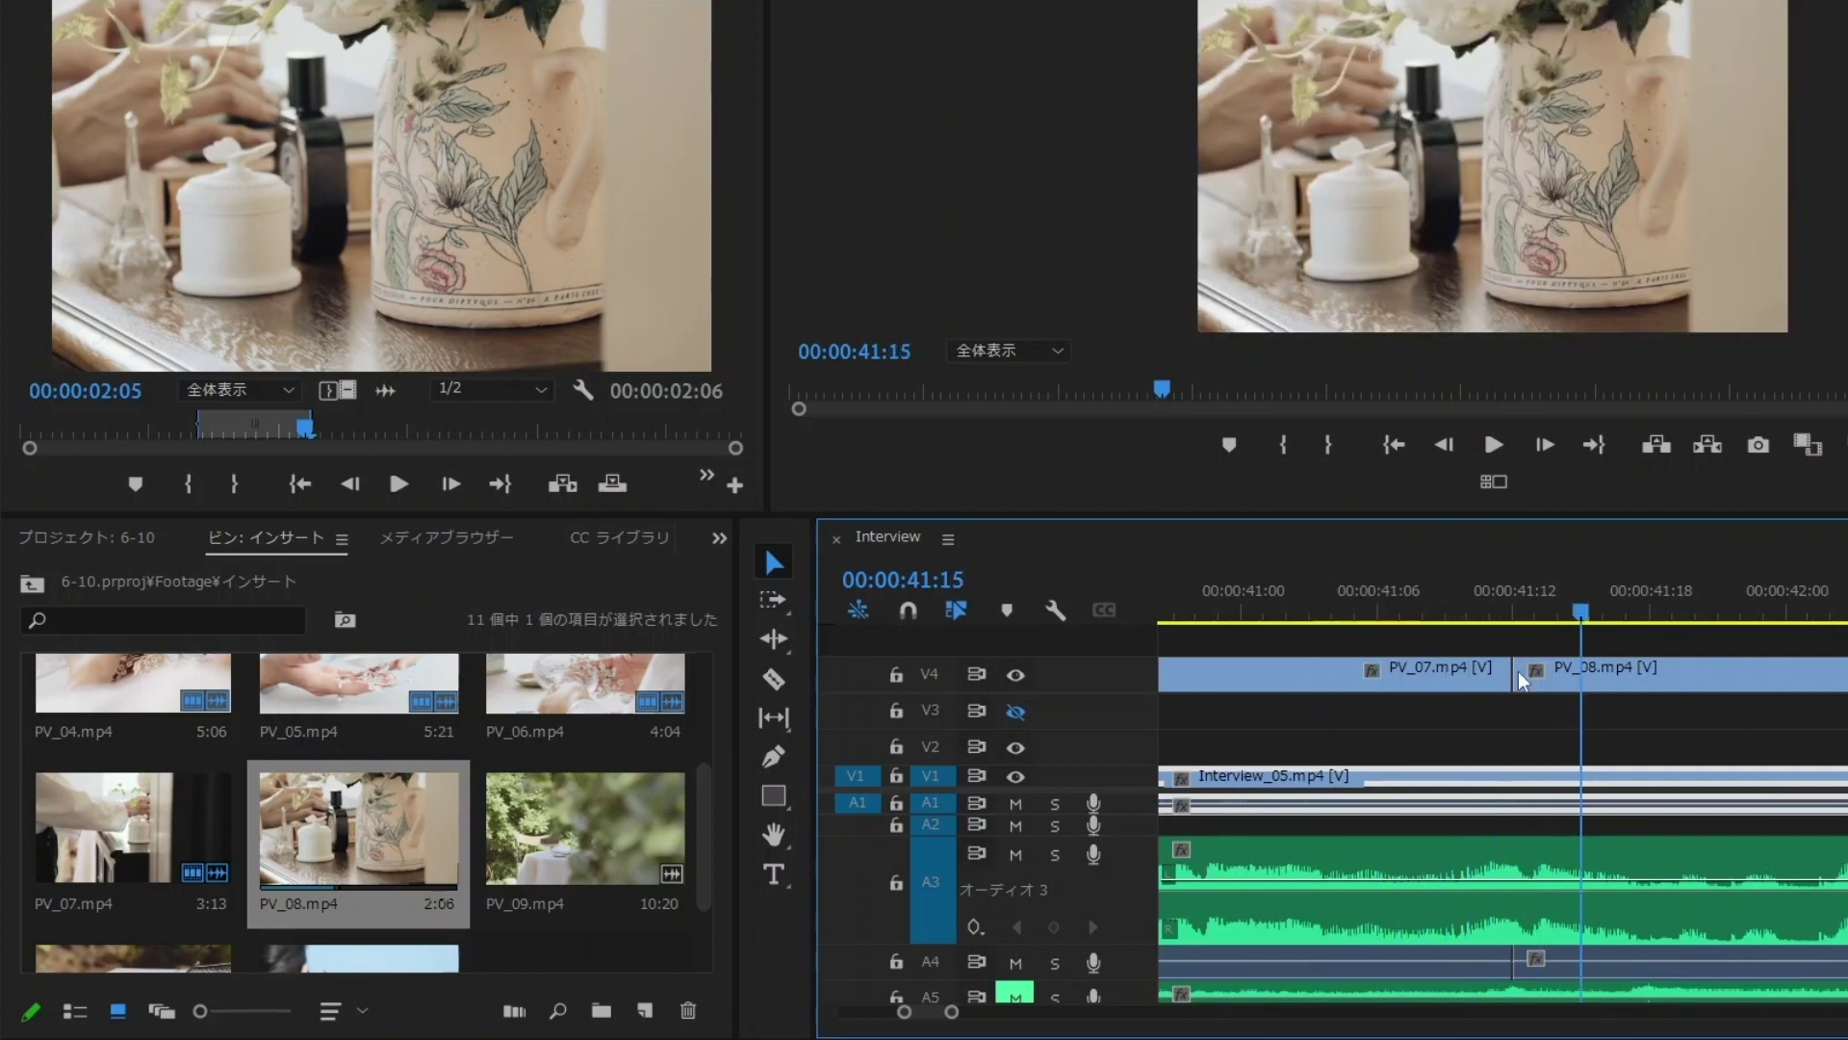
pyautogui.moveTo(1524, 671)
pyautogui.mouseDown()
pyautogui.moveTo(1619, 672)
pyautogui.moveTo(1560, 682)
pyautogui.mouseUp()
pyautogui.click(1618, 674)
pyautogui.moveTo(1290, 614); pyautogui.dragTo(1537, 616)
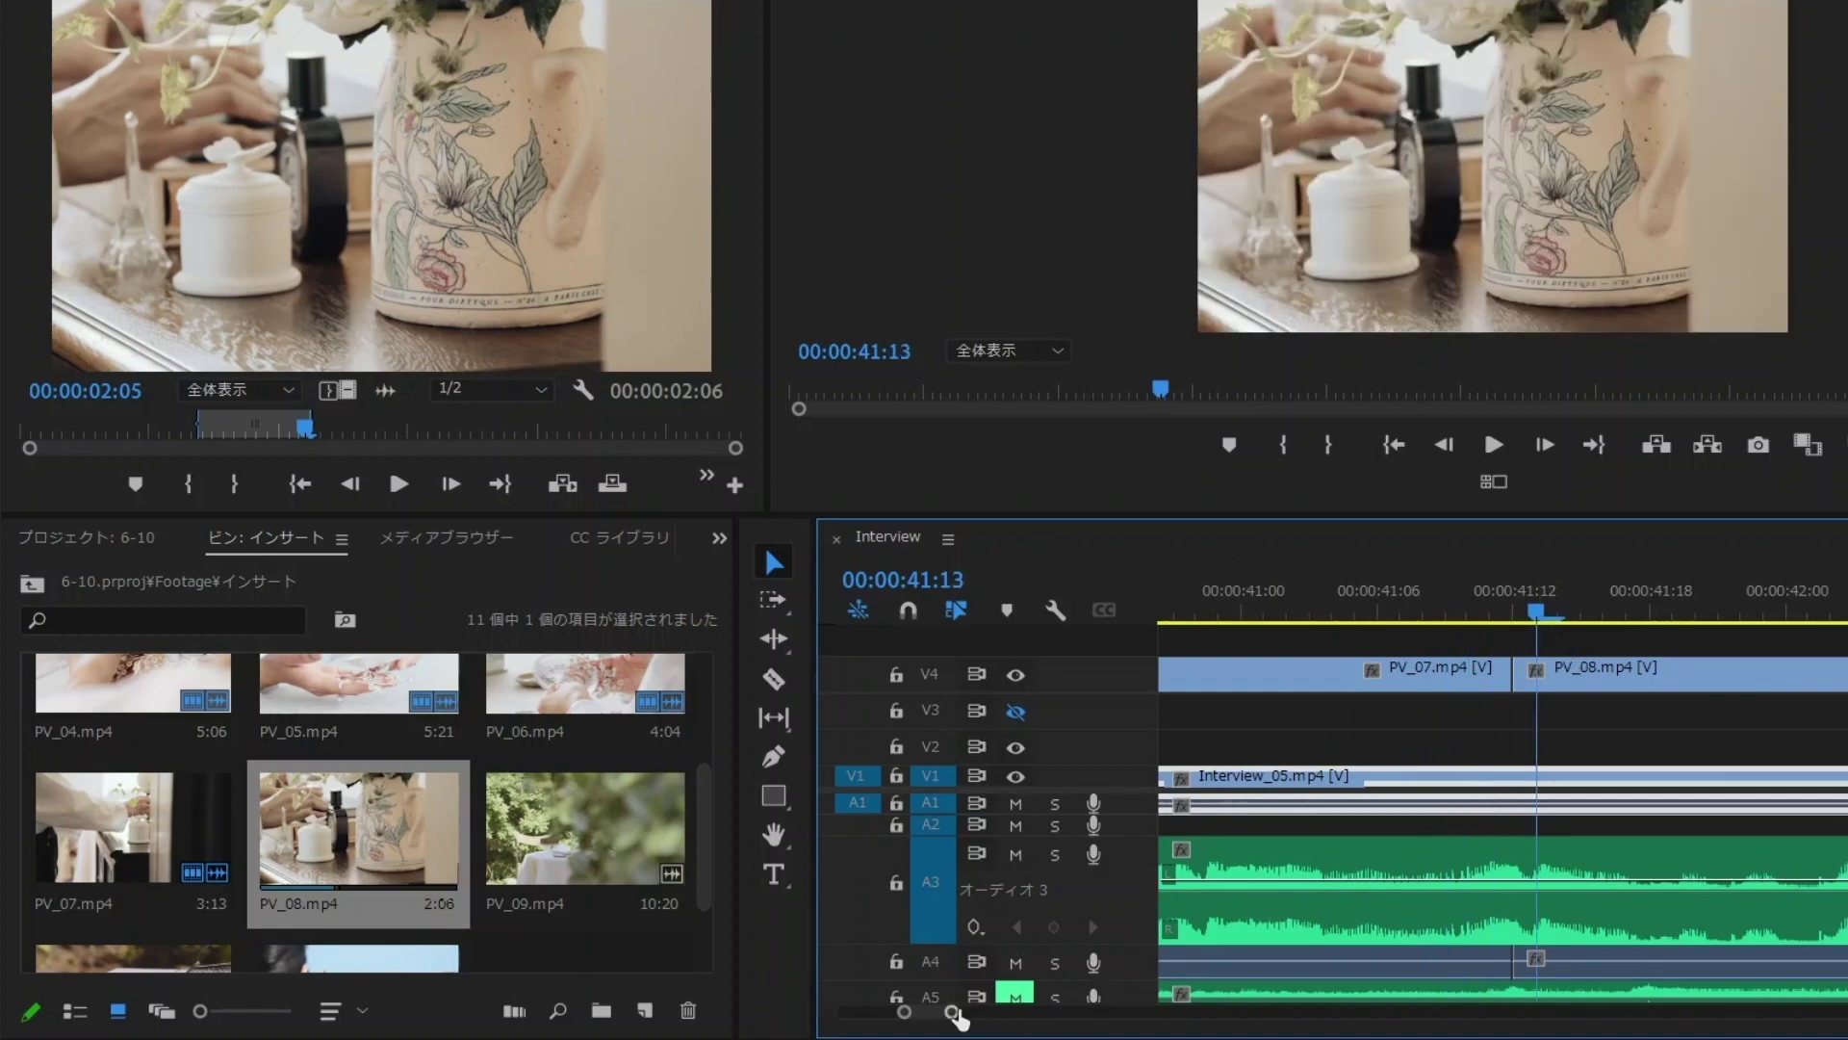
# - Zoom out and drag PV_08's end on V4 about two seconds later
pyautogui.moveTo(953, 1012); pyautogui.dragTo(1031, 1011)
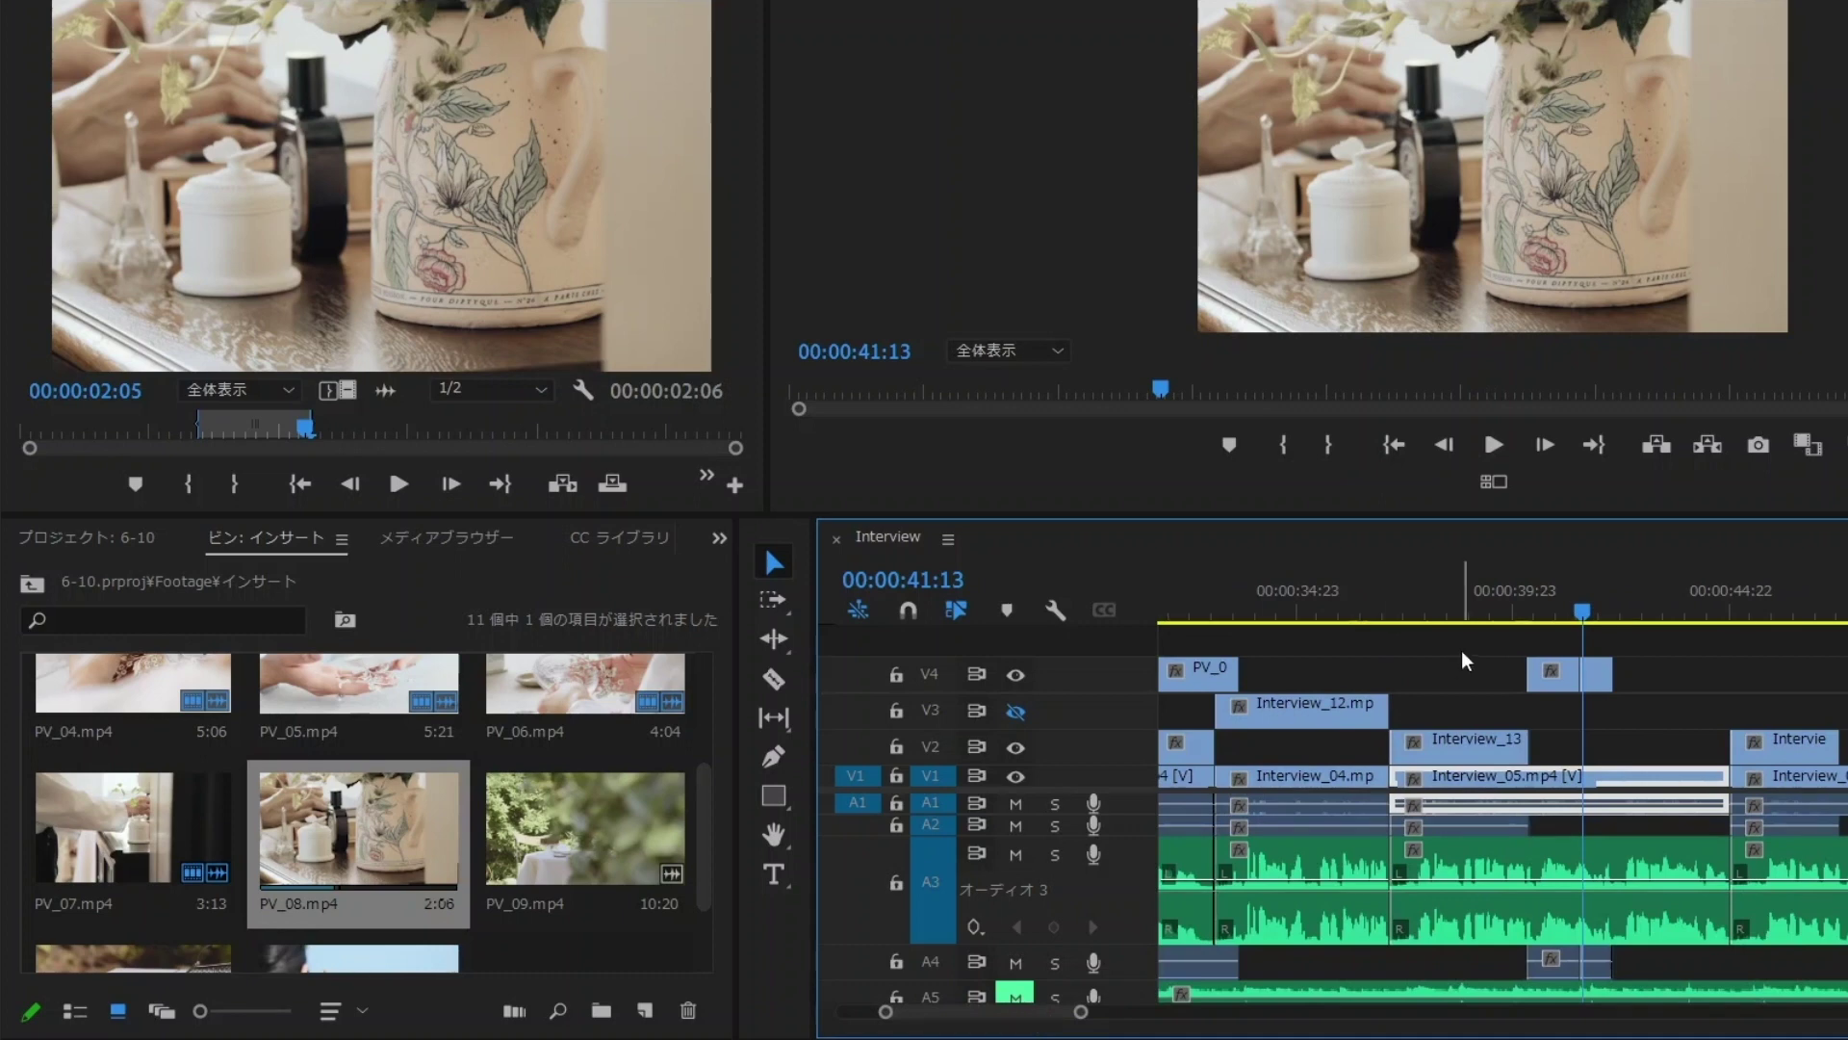
pyautogui.press('space')
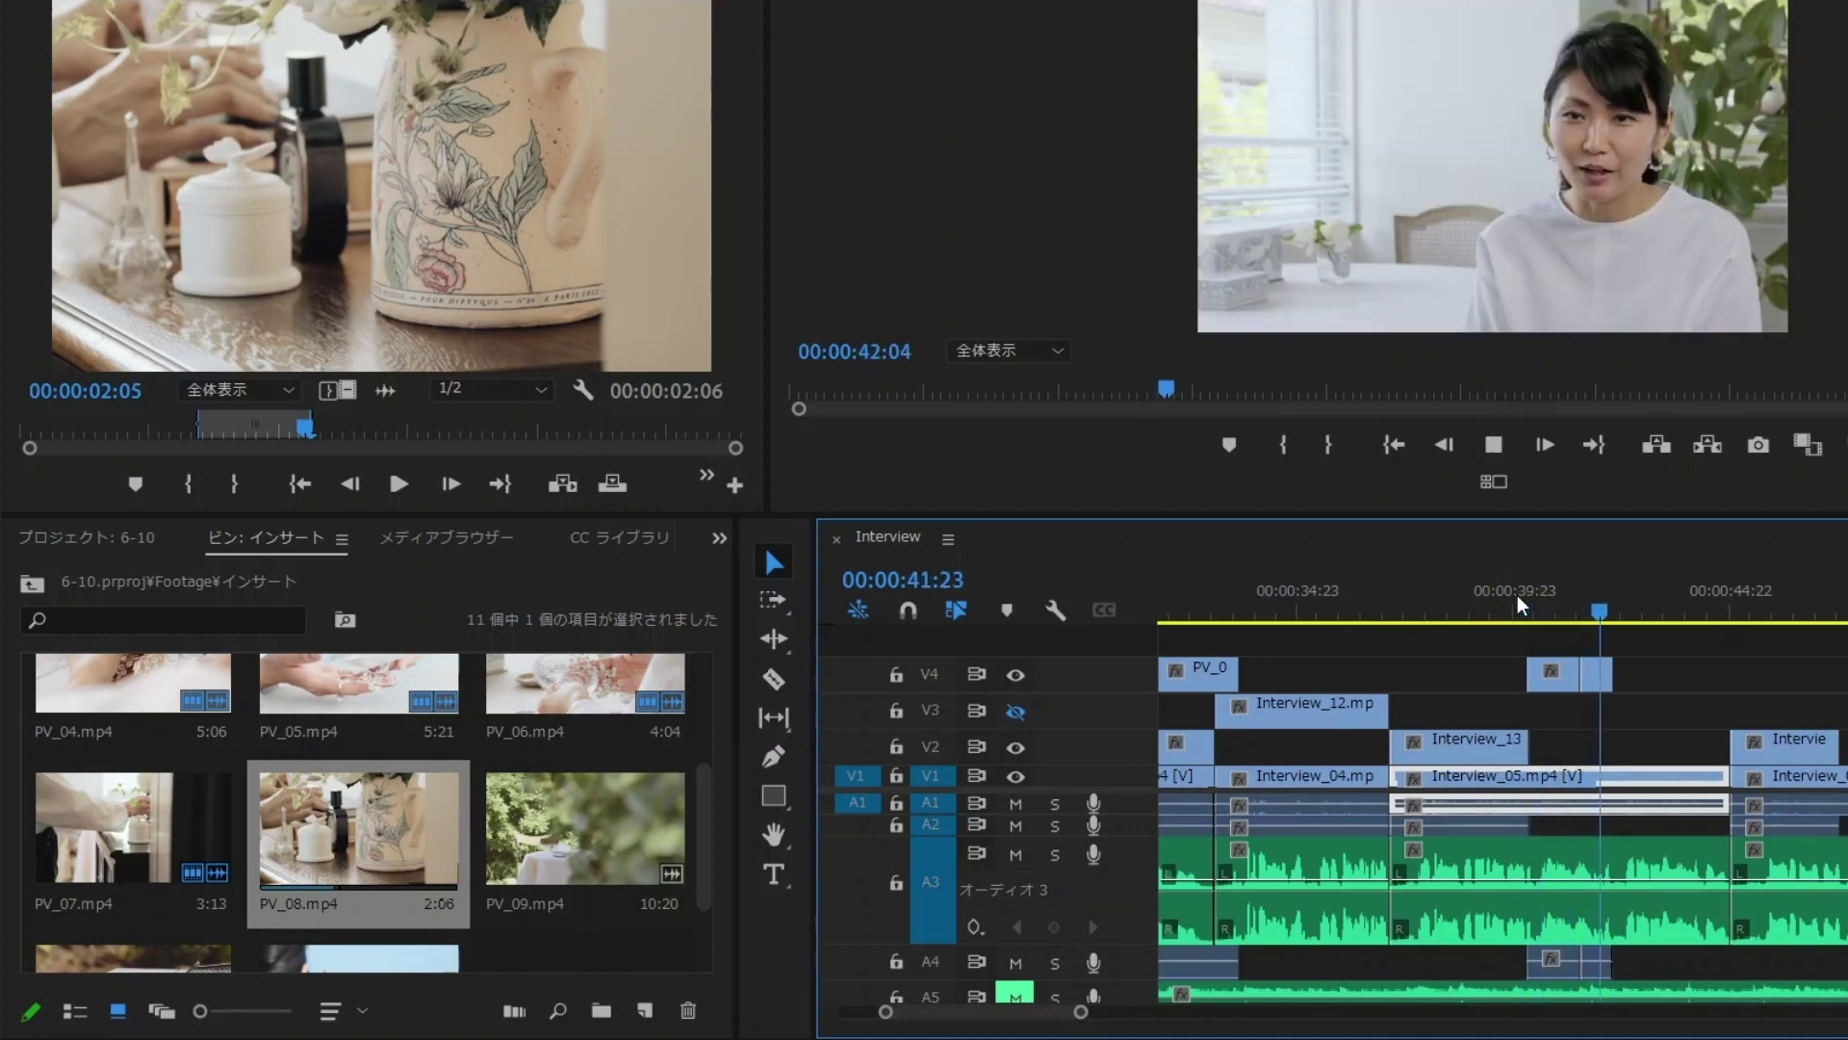
pyautogui.press('space')
pyautogui.moveTo(1603, 671); pyautogui.dragTo(1701, 671)
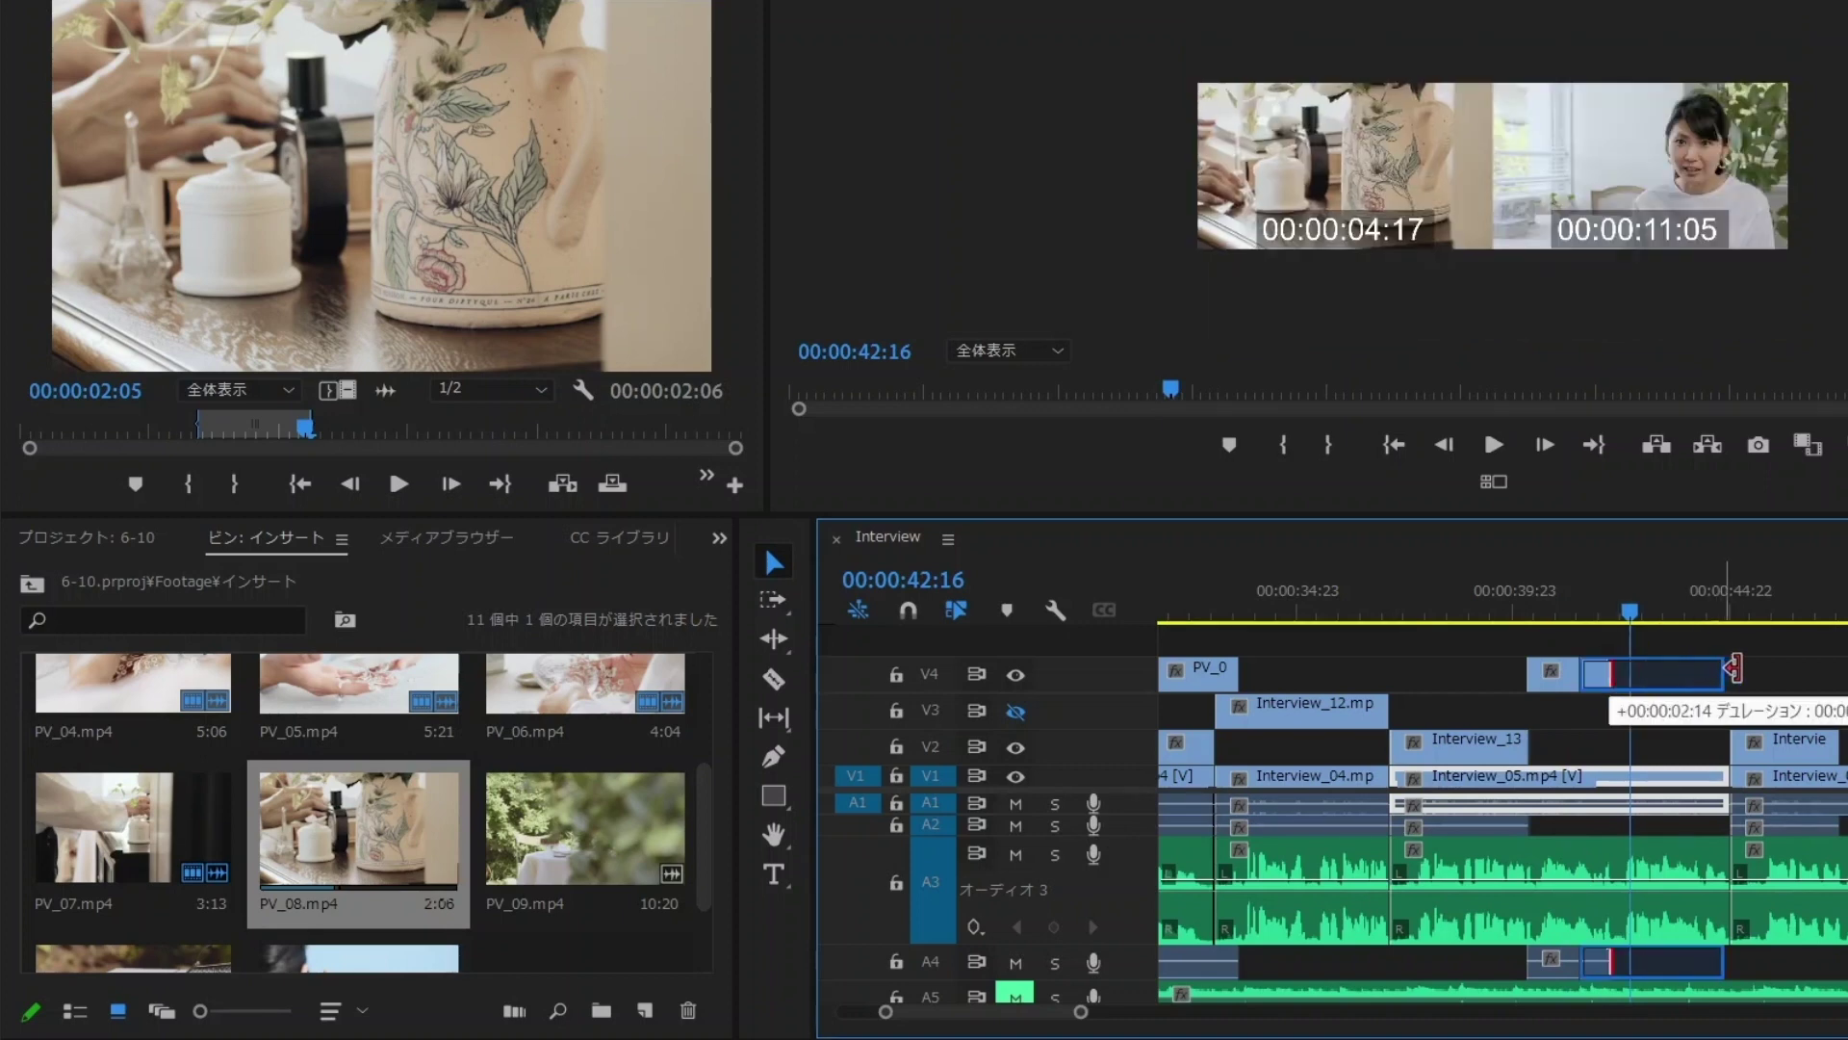
pyautogui.moveTo(1709, 671); pyautogui.dragTo(1742, 671)
# - Play back from about 39 seconds to check the lengthened PV_08, stopping at 52:09
pyautogui.click(1494, 605)
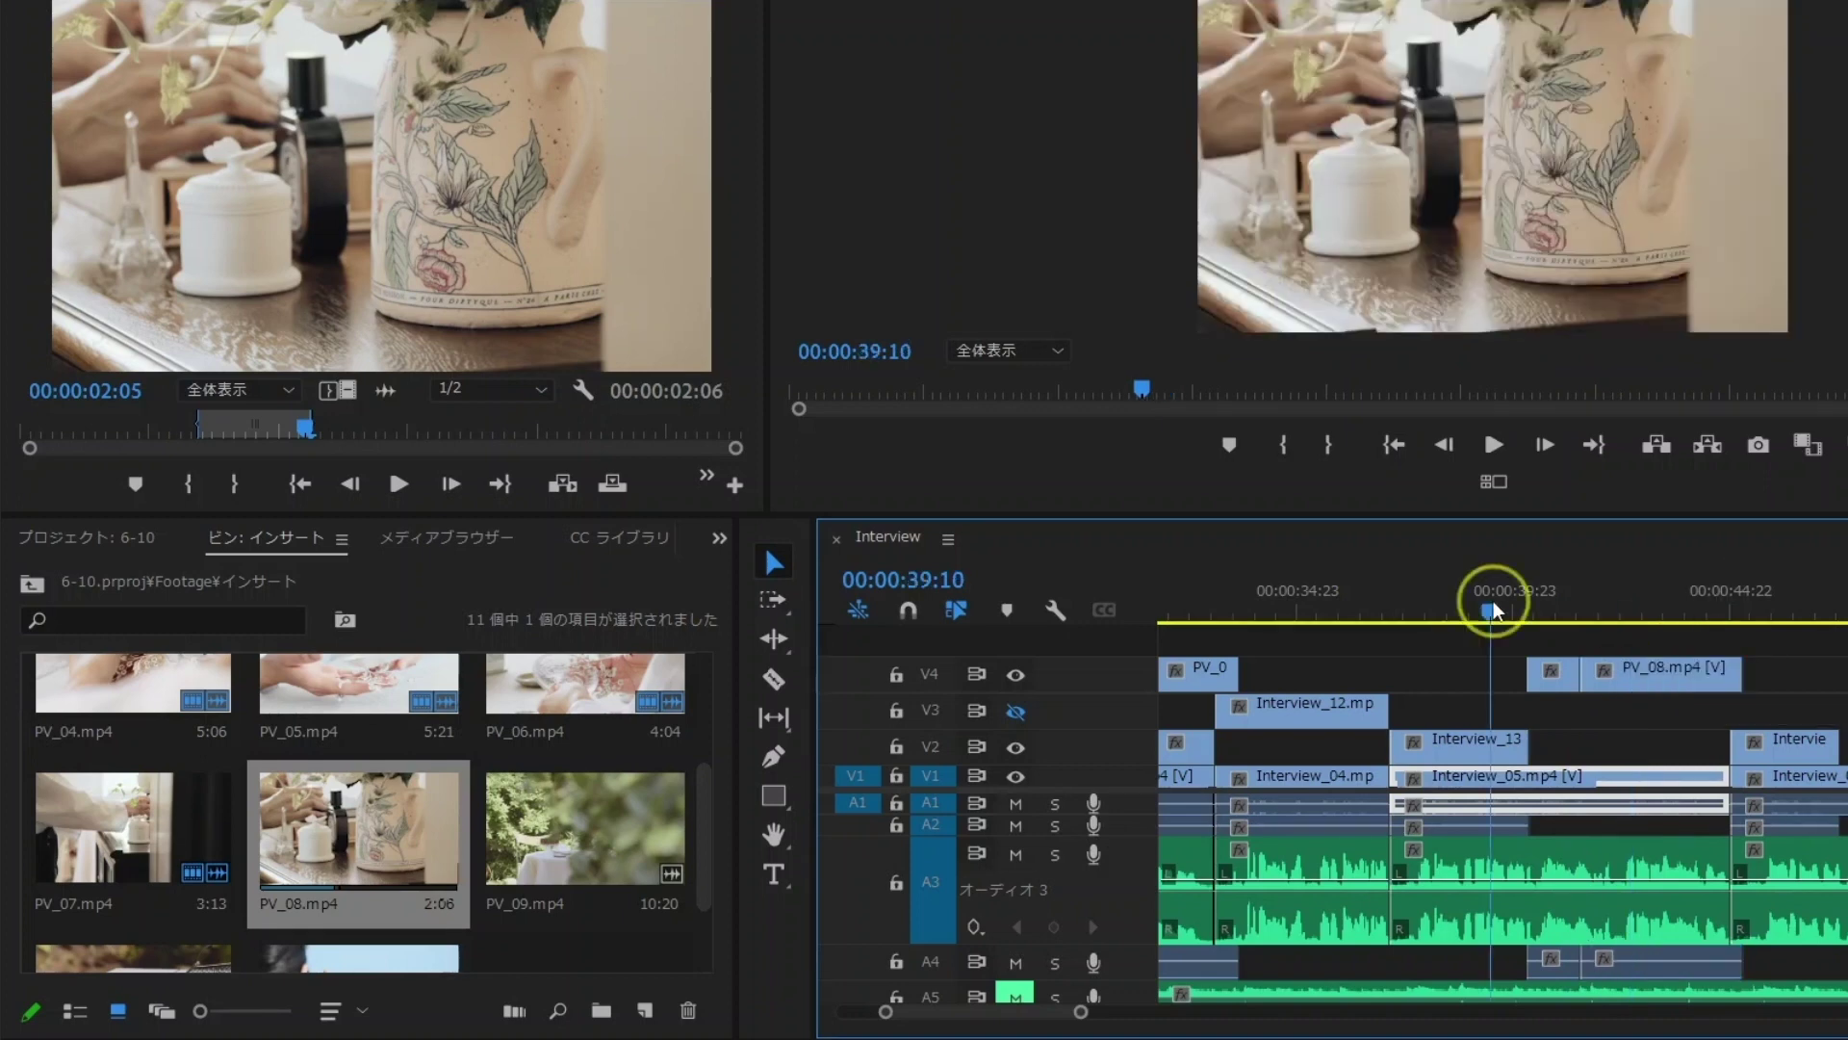
pyautogui.press('space')
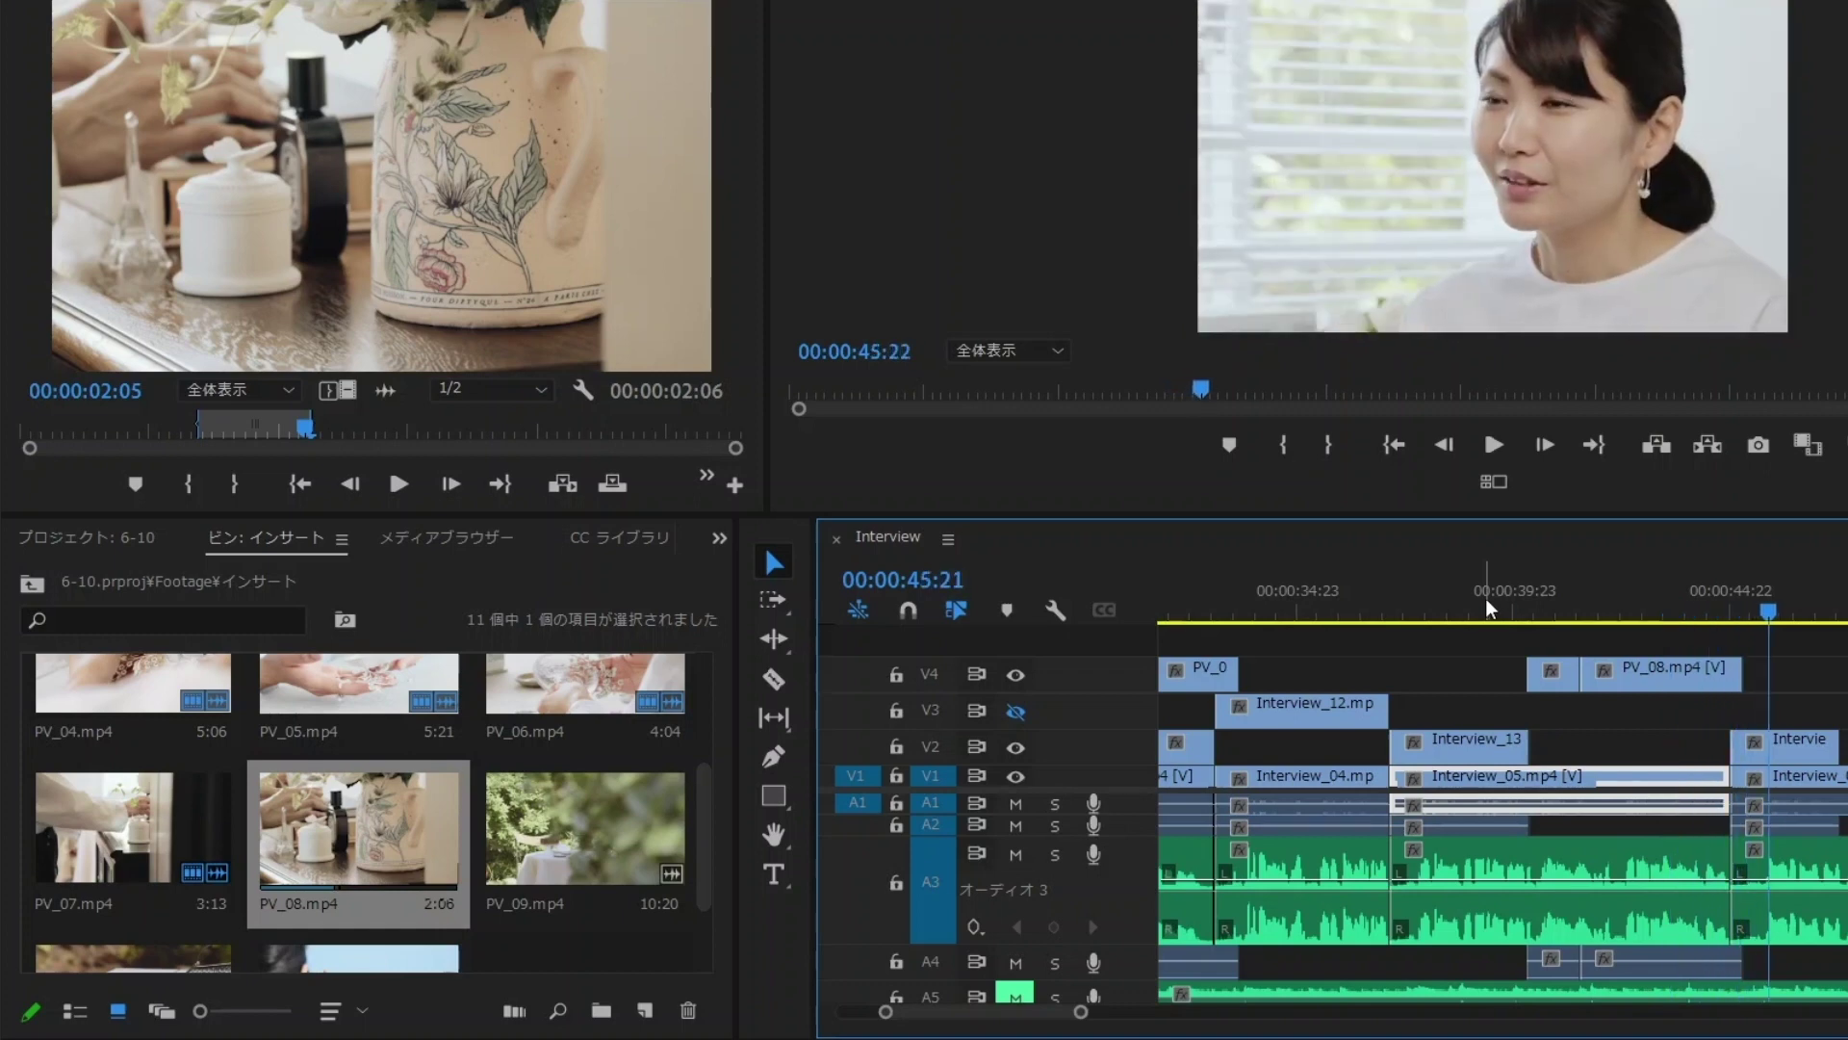
pyautogui.moveTo(1486, 604)
pyautogui.mouseDown()
pyautogui.moveTo(1652, 587)
pyautogui.moveTo(1771, 611)
pyautogui.mouseUp()
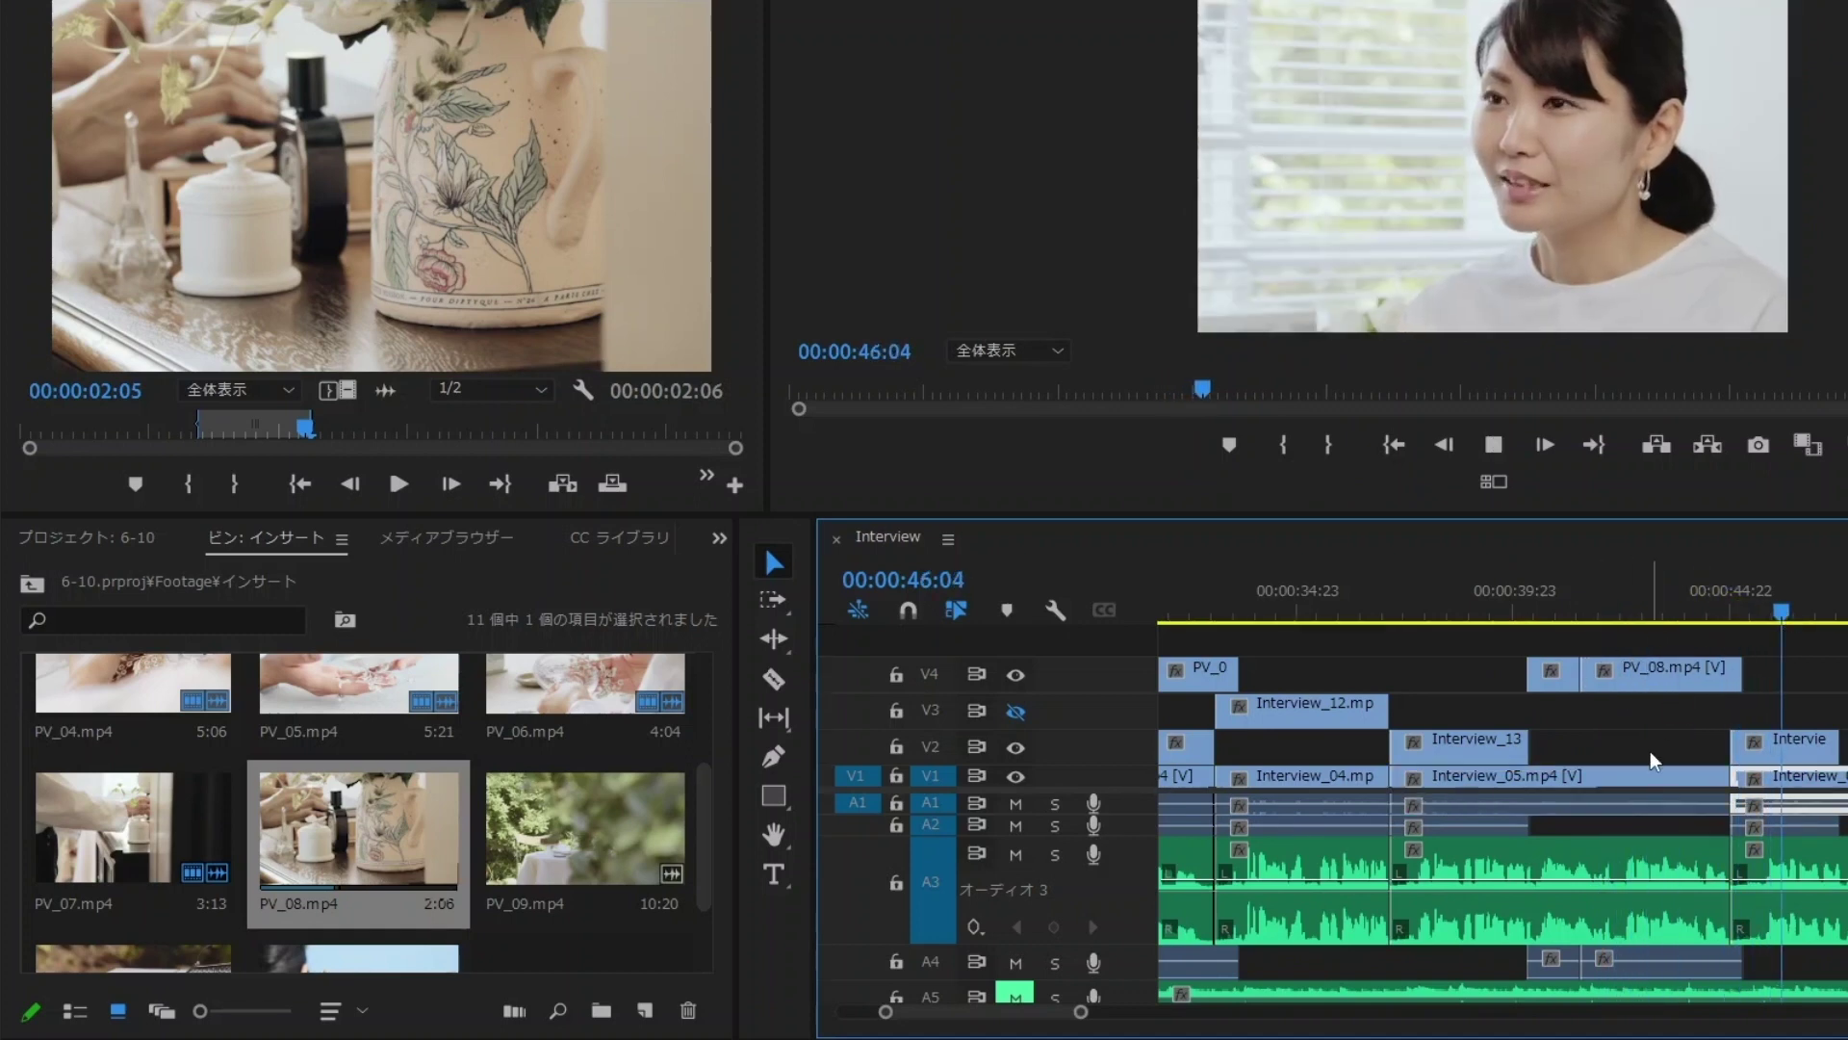
pyautogui.press('space')
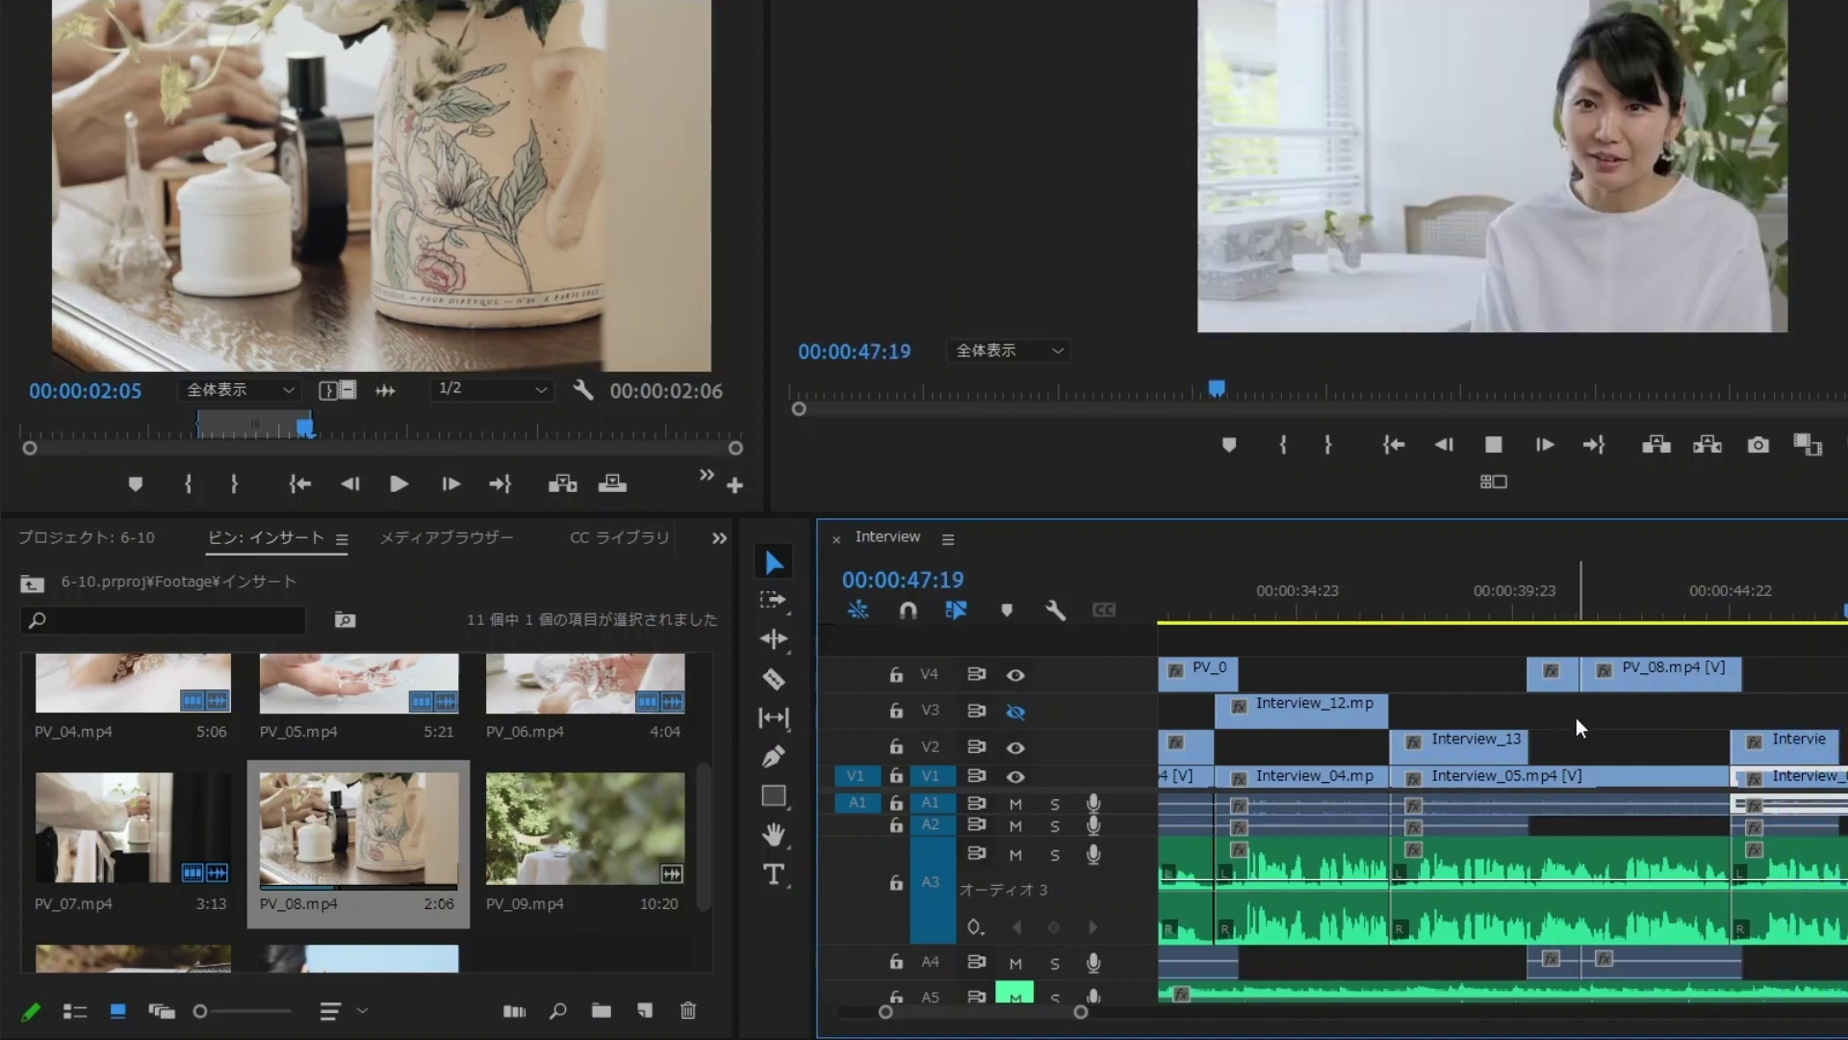
pyautogui.moveTo(1082, 1011); pyautogui.dragTo(1146, 1021)
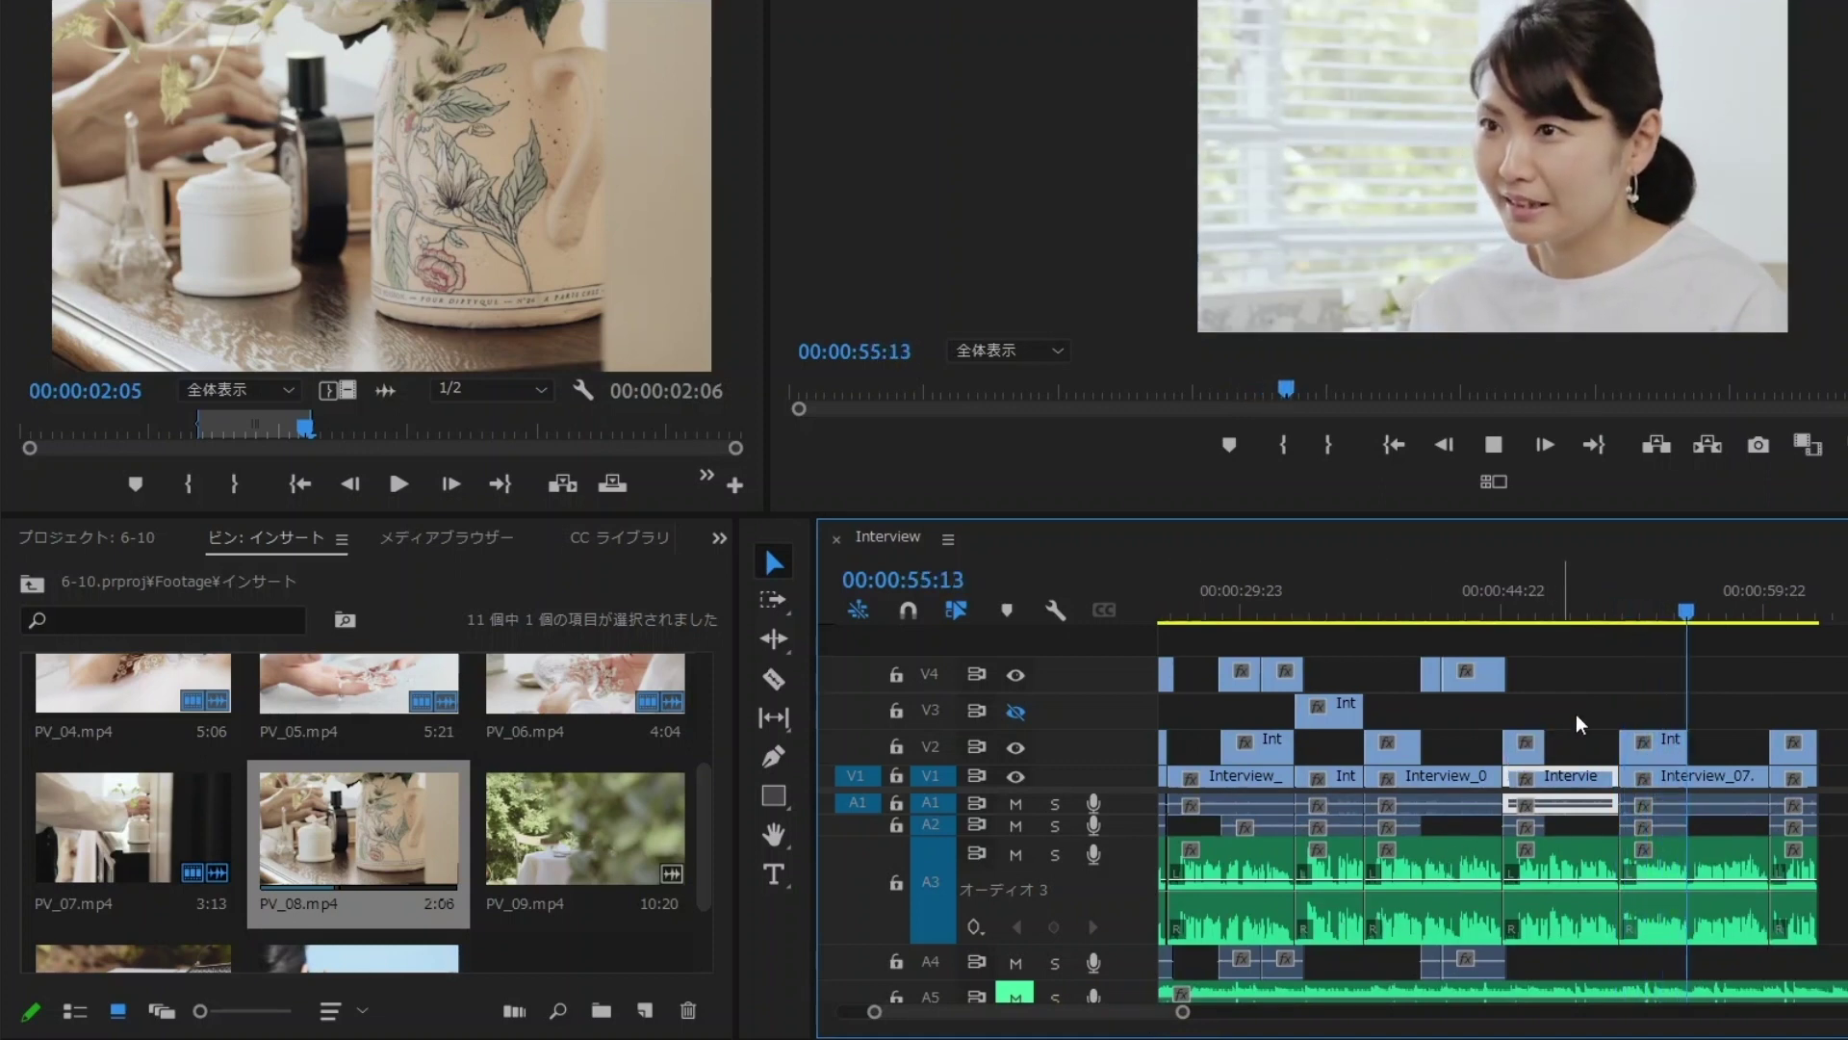
pyautogui.press('space')
pyautogui.press('d')
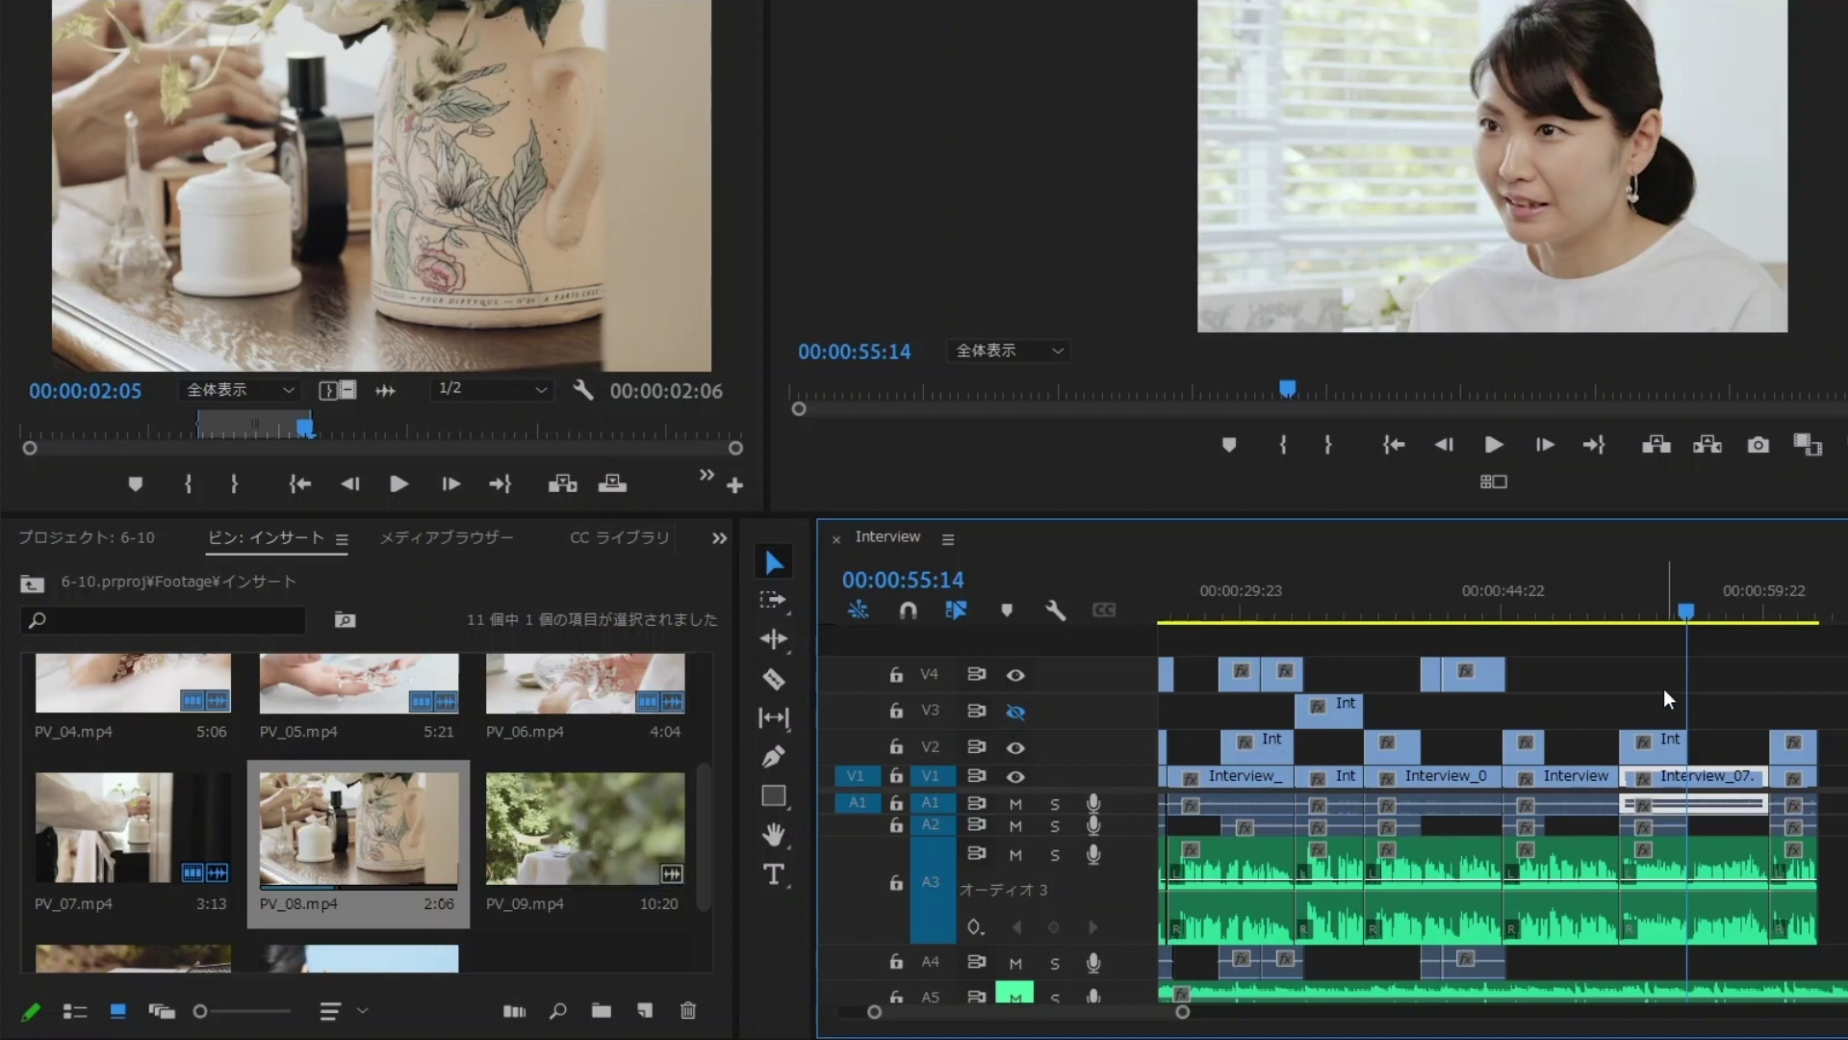
pyautogui.click(1632, 607)
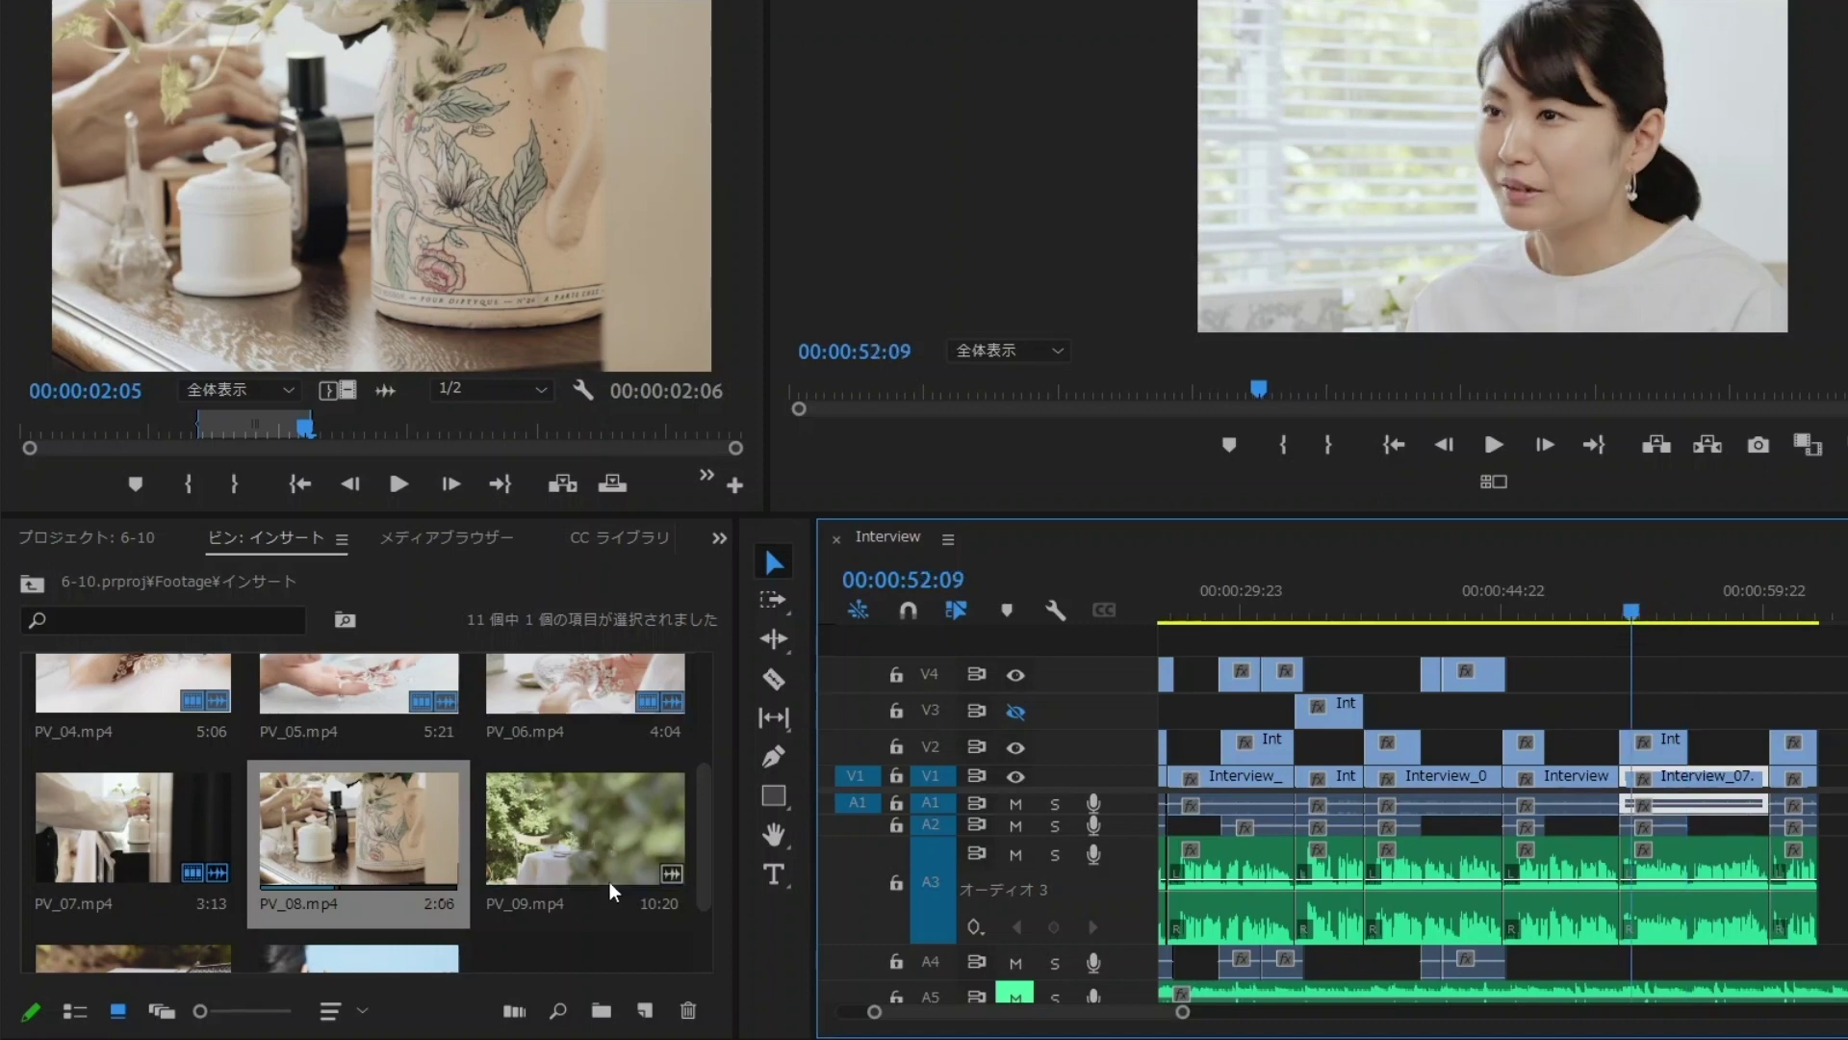
# - Mark a 3:15 section of PV_09 ending at 6:02 and place it on V4 at 52:09
pyautogui.doubleClick(602, 844)
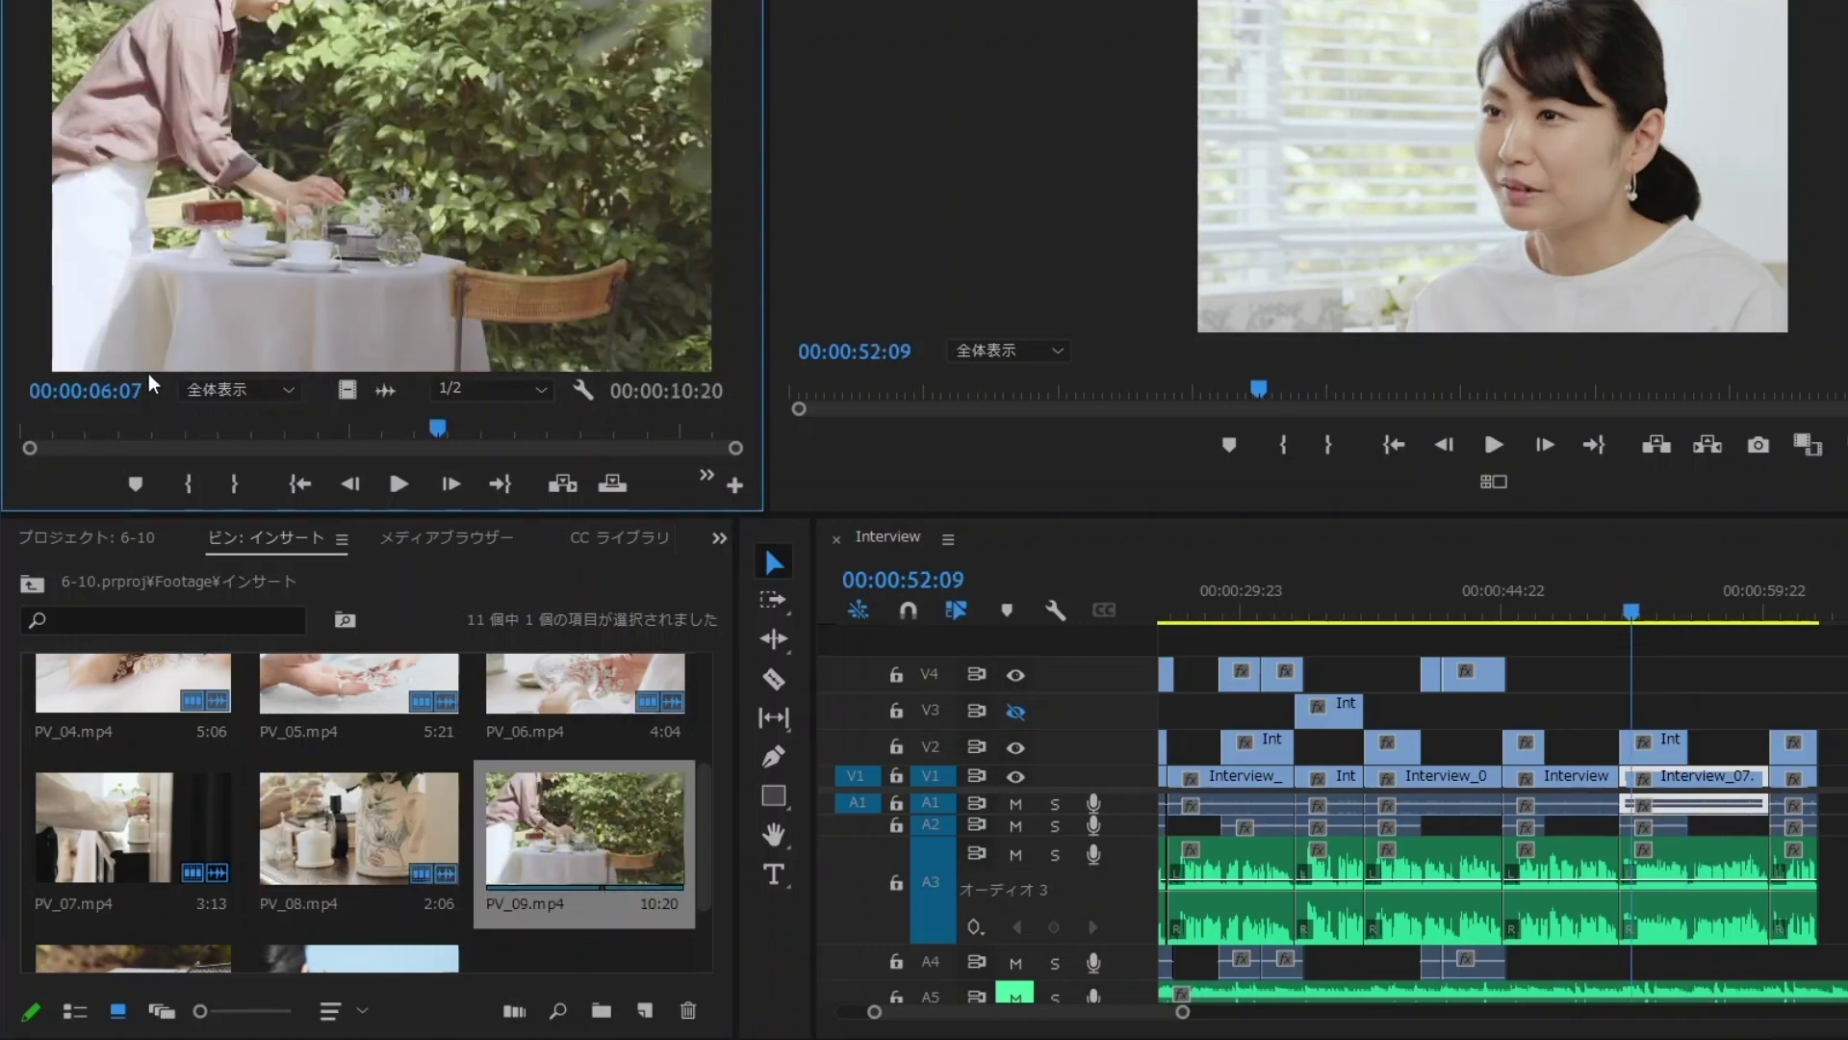
pyautogui.moveTo(79, 423); pyautogui.dragTo(220, 428)
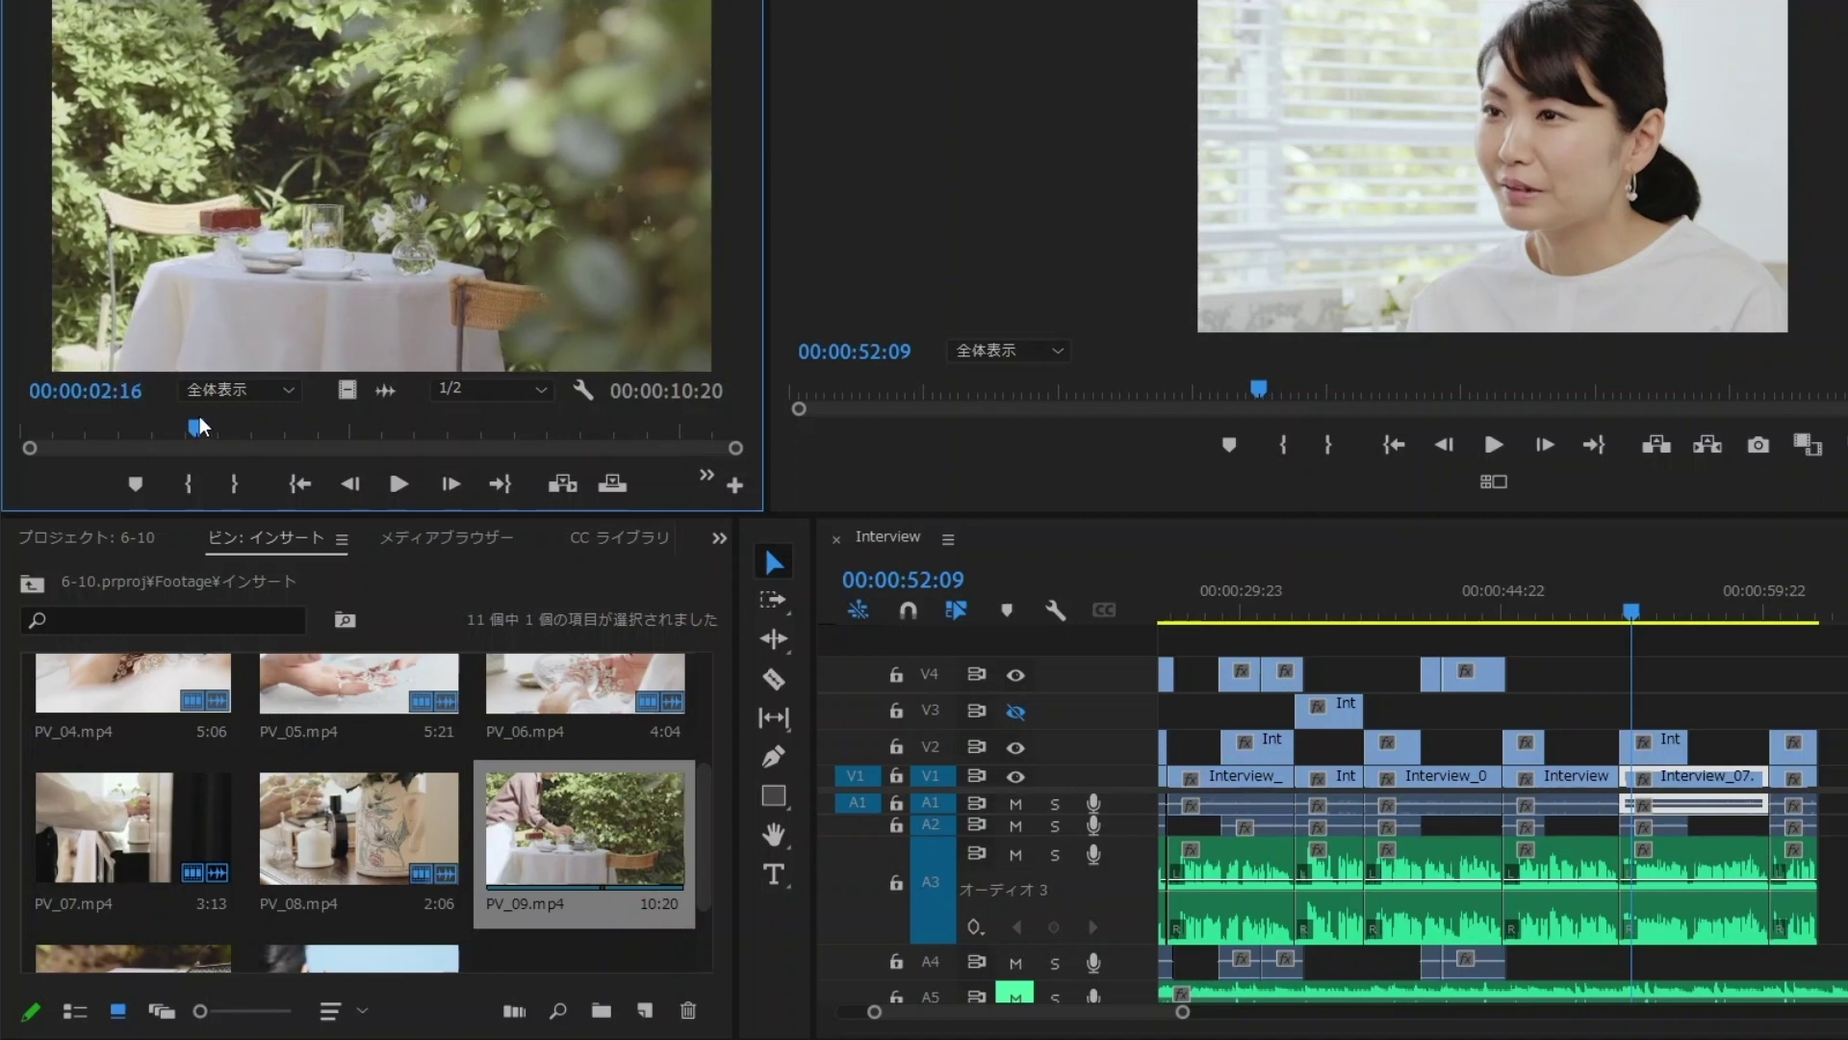
pyautogui.moveTo(199, 416); pyautogui.dragTo(297, 425)
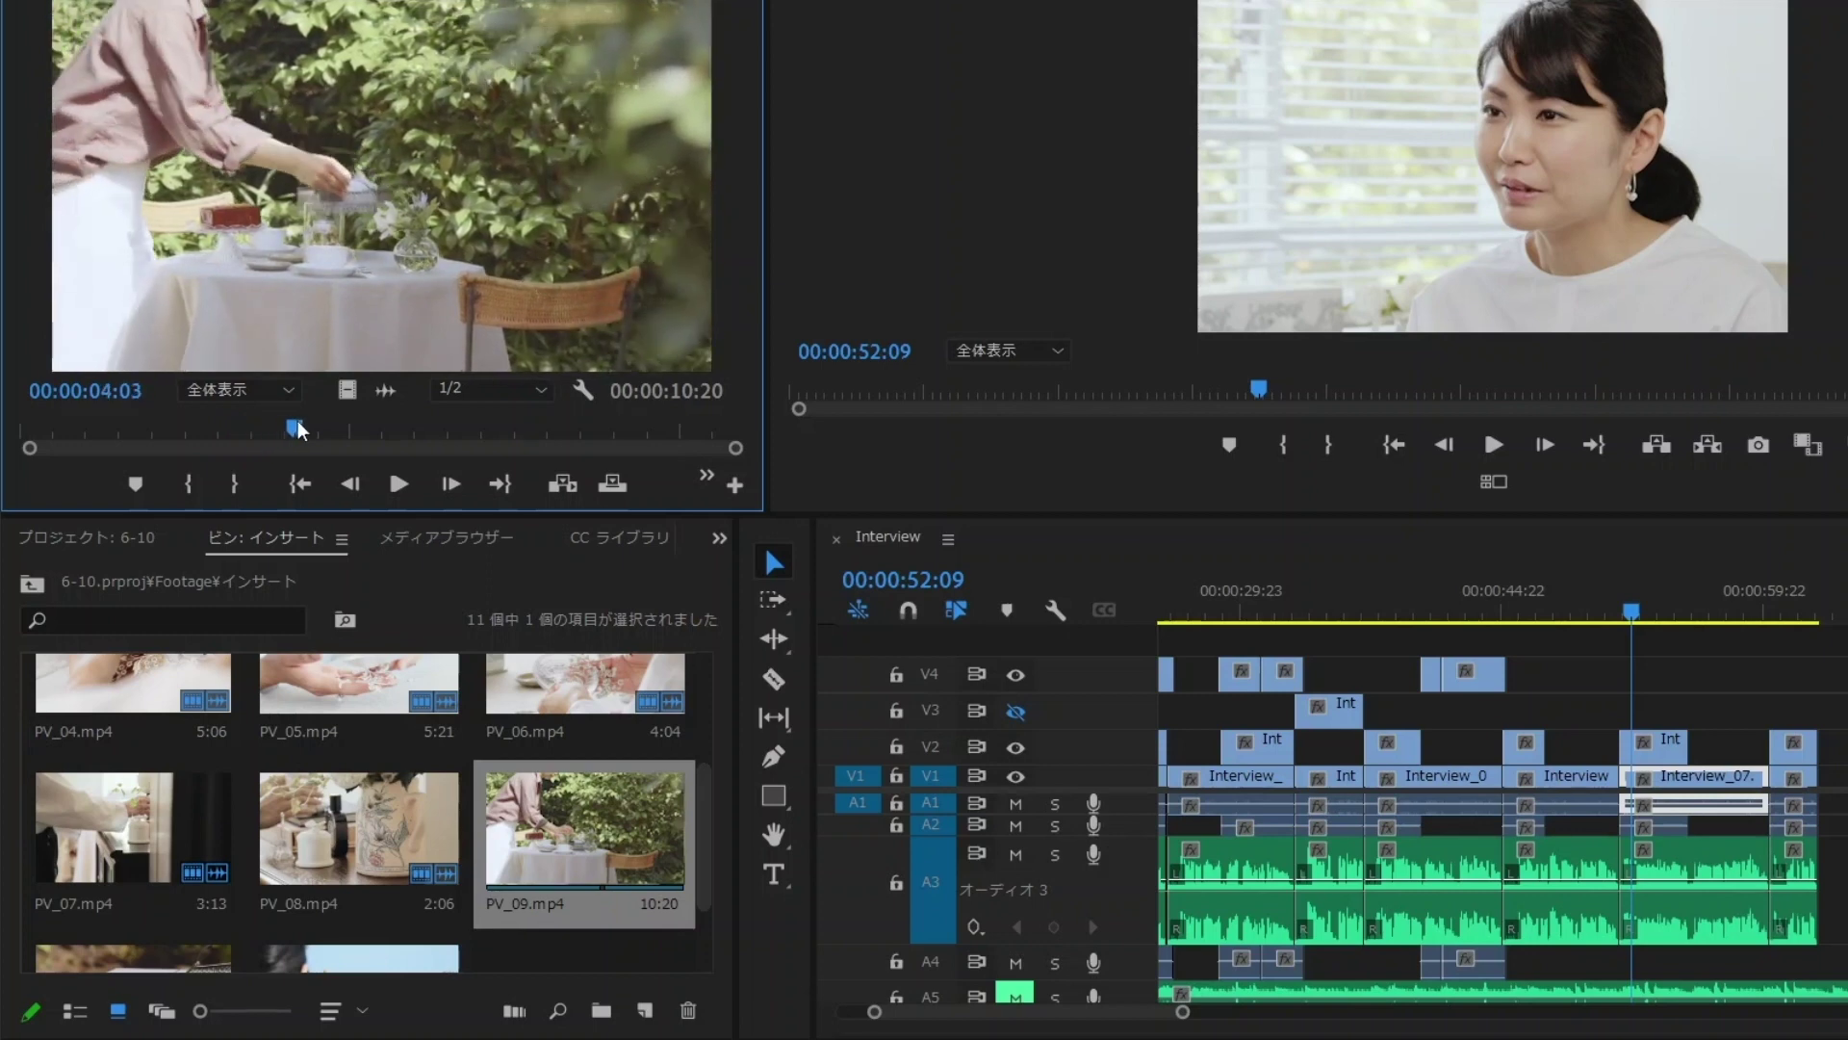
pyautogui.moveTo(298, 431)
pyautogui.mouseDown()
pyautogui.moveTo(447, 432)
pyautogui.moveTo(188, 425)
pyautogui.moveTo(672, 447)
pyautogui.mouseUp()
pyautogui.press('i')
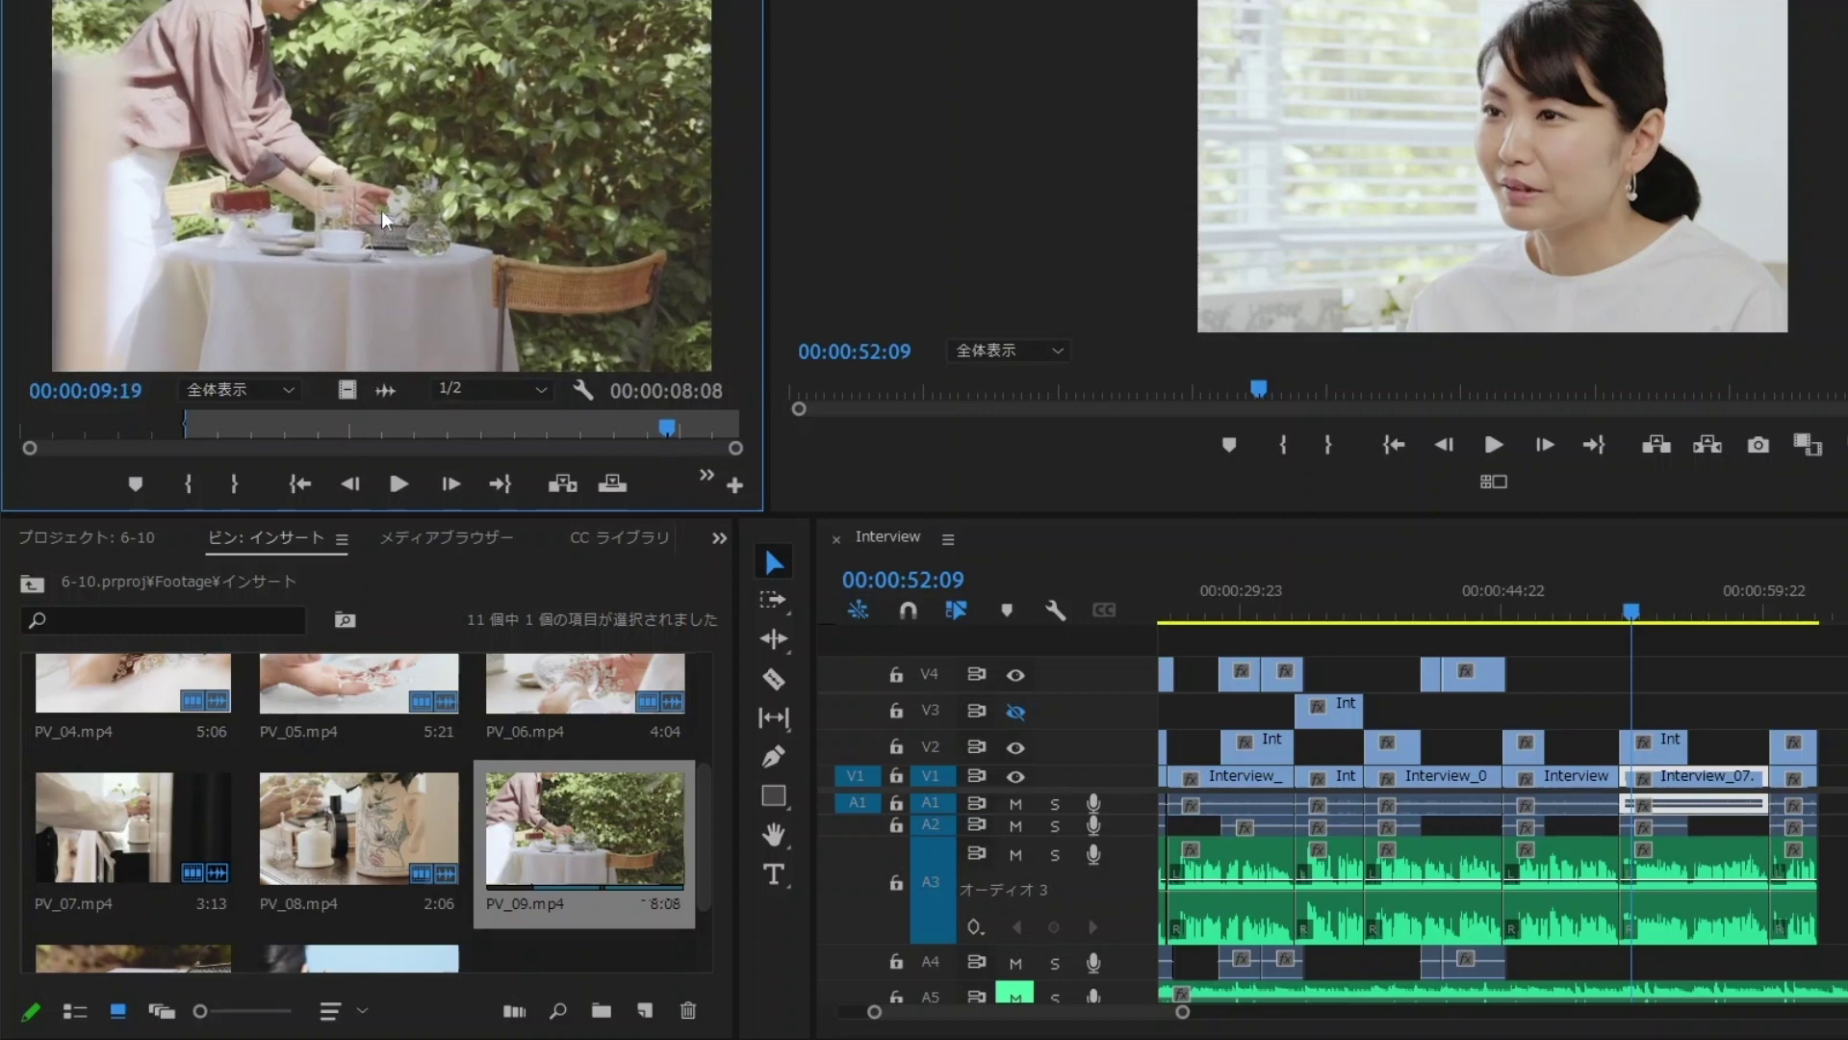
pyautogui.moveTo(608, 430)
pyautogui.mouseDown()
pyautogui.moveTo(356, 424)
pyautogui.moveTo(428, 418)
pyautogui.mouseUp()
pyautogui.press('o')
pyautogui.moveTo(456, 332)
pyautogui.mouseDown()
pyautogui.moveTo(1089, 382)
pyautogui.moveTo(1615, 685)
pyautogui.mouseUp()
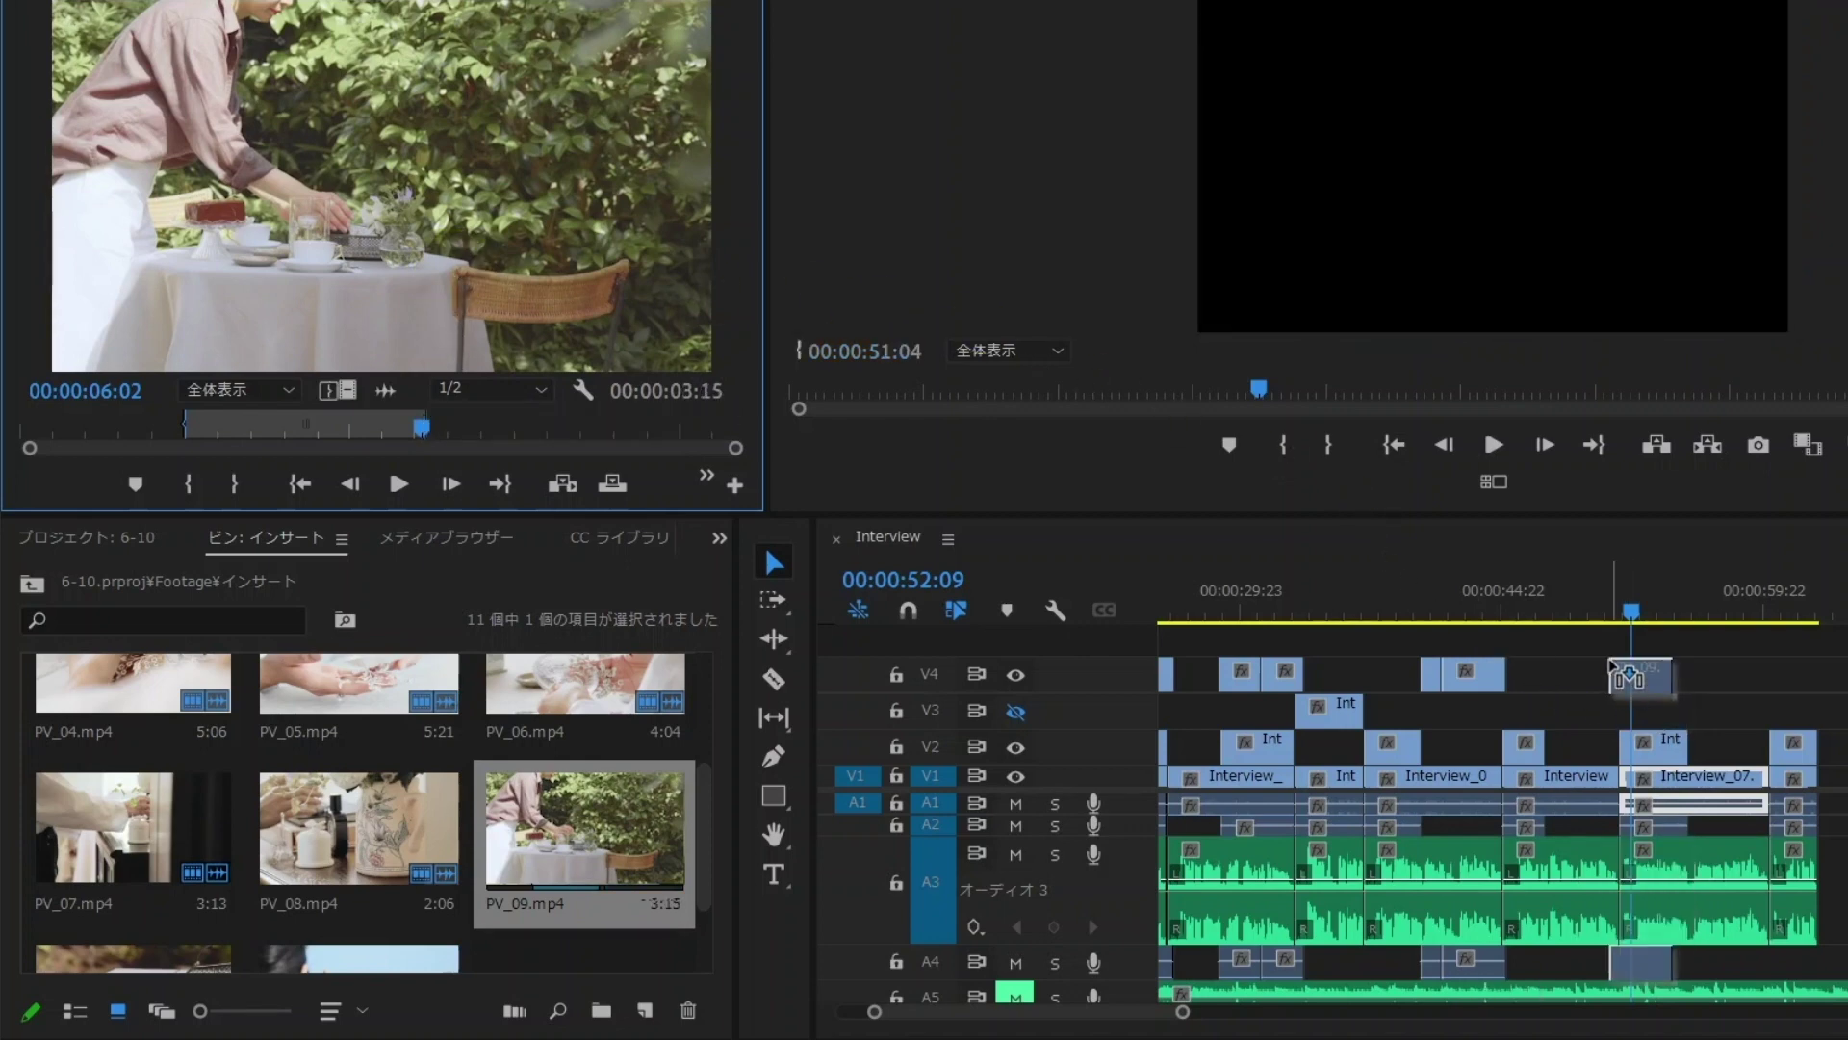
pyautogui.moveTo(1546, 689); pyautogui.dragTo(1546, 690)
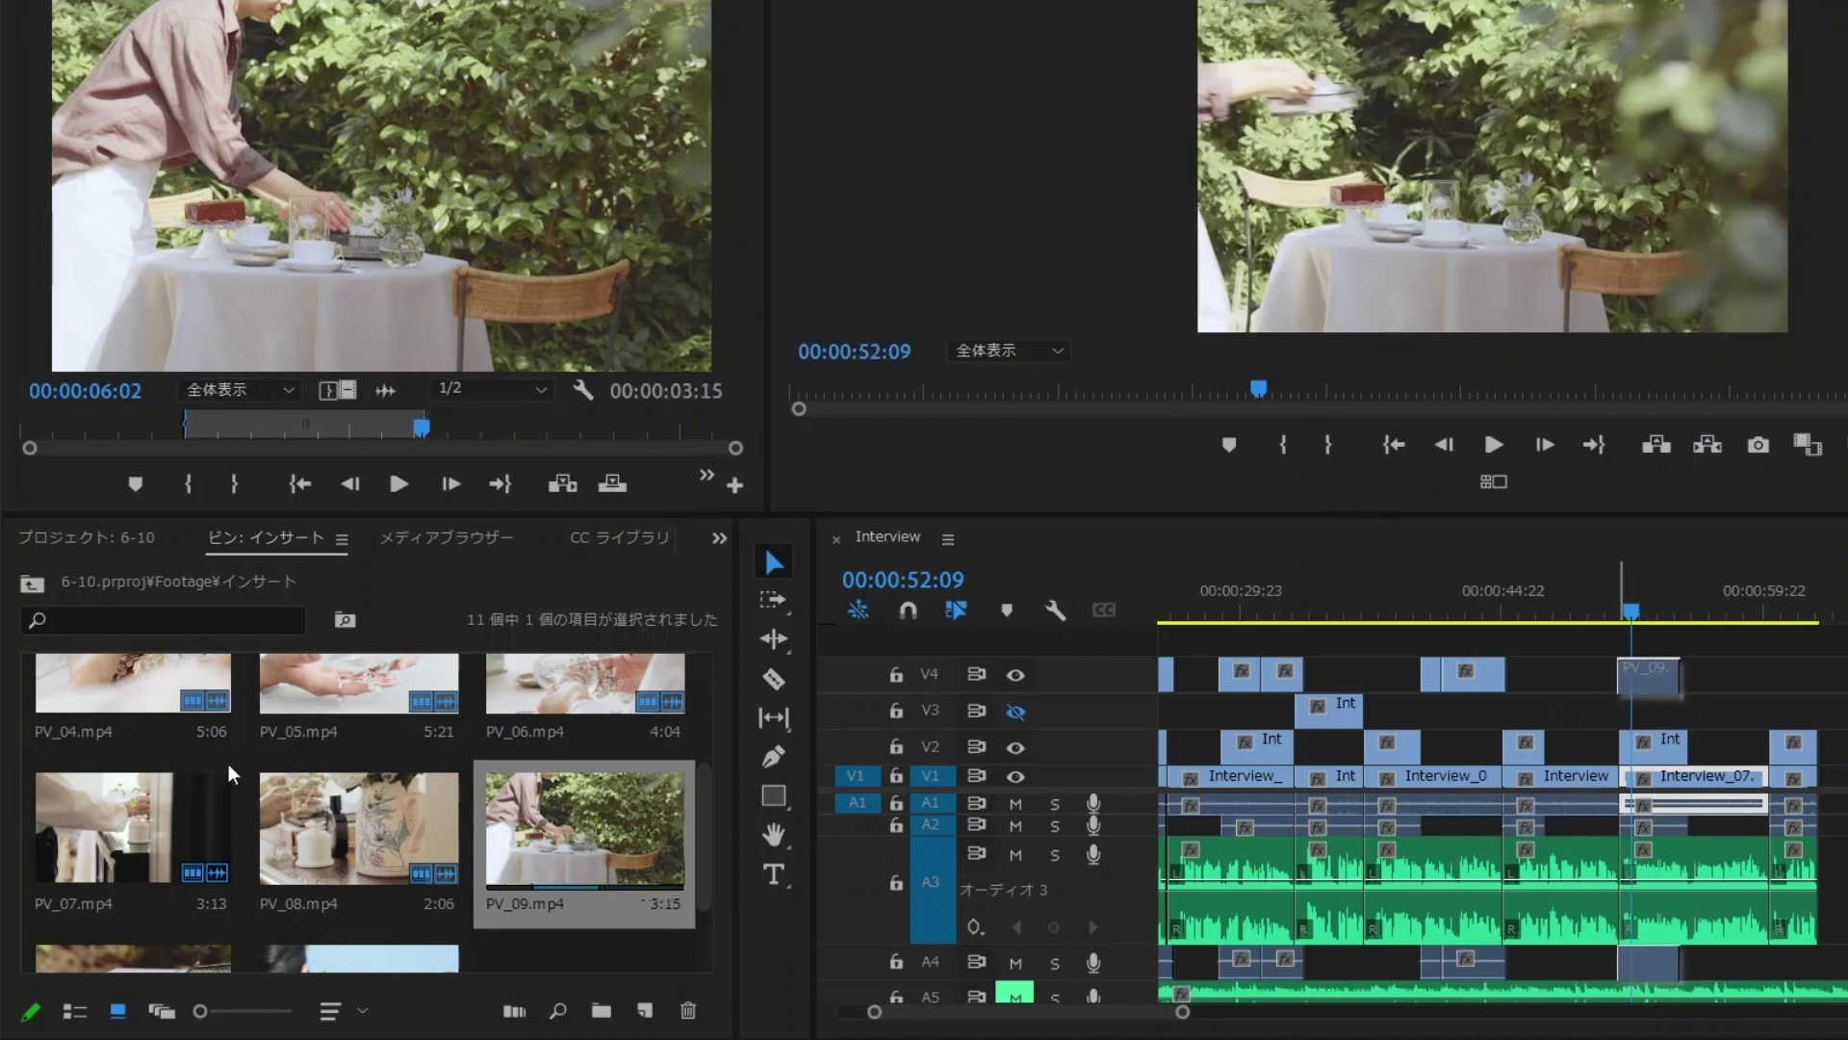
pyautogui.scroll(-2, 371, 825)
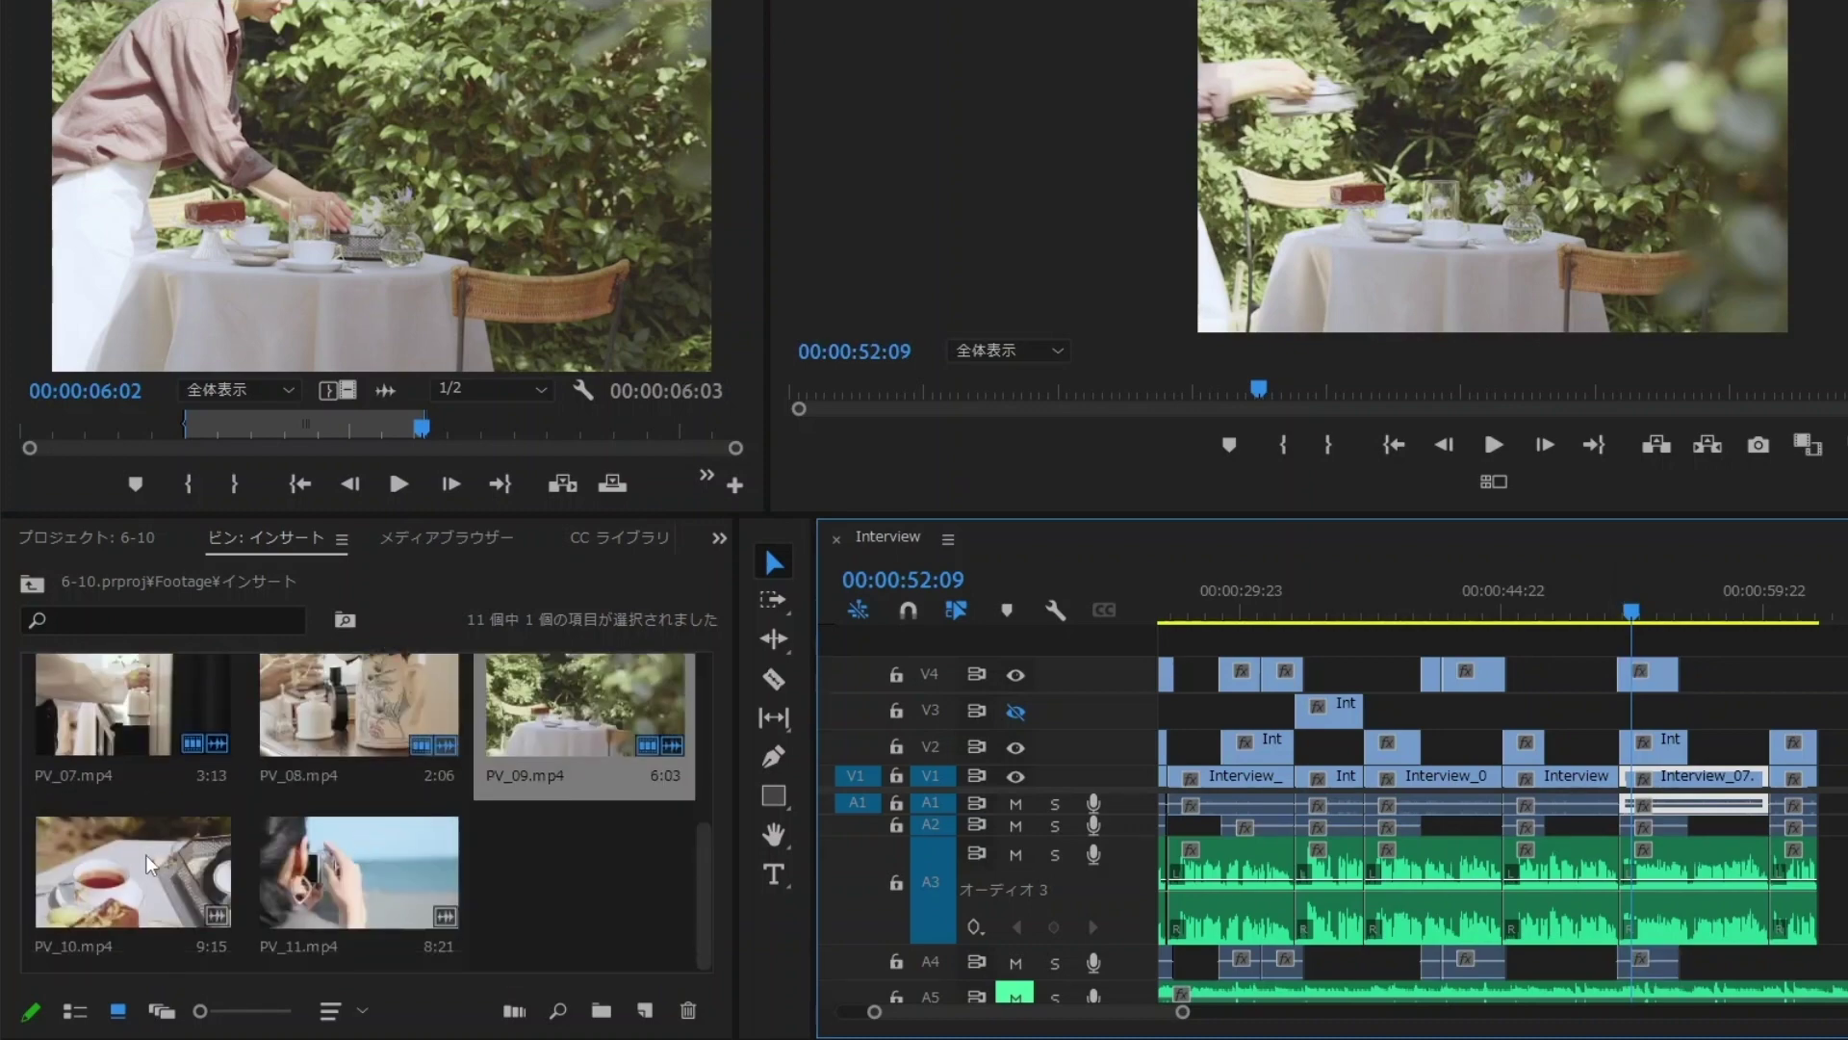
# - Mark a section of PV_10 with an Out point at 9:22 and drop it on V4 after PV_09
pyautogui.doubleClick(147, 855)
pyautogui.moveTo(82, 424)
pyautogui.mouseDown()
pyautogui.moveTo(397, 394)
pyautogui.moveTo(361, 400)
pyautogui.moveTo(597, 433)
pyautogui.mouseUp()
pyautogui.press('i')
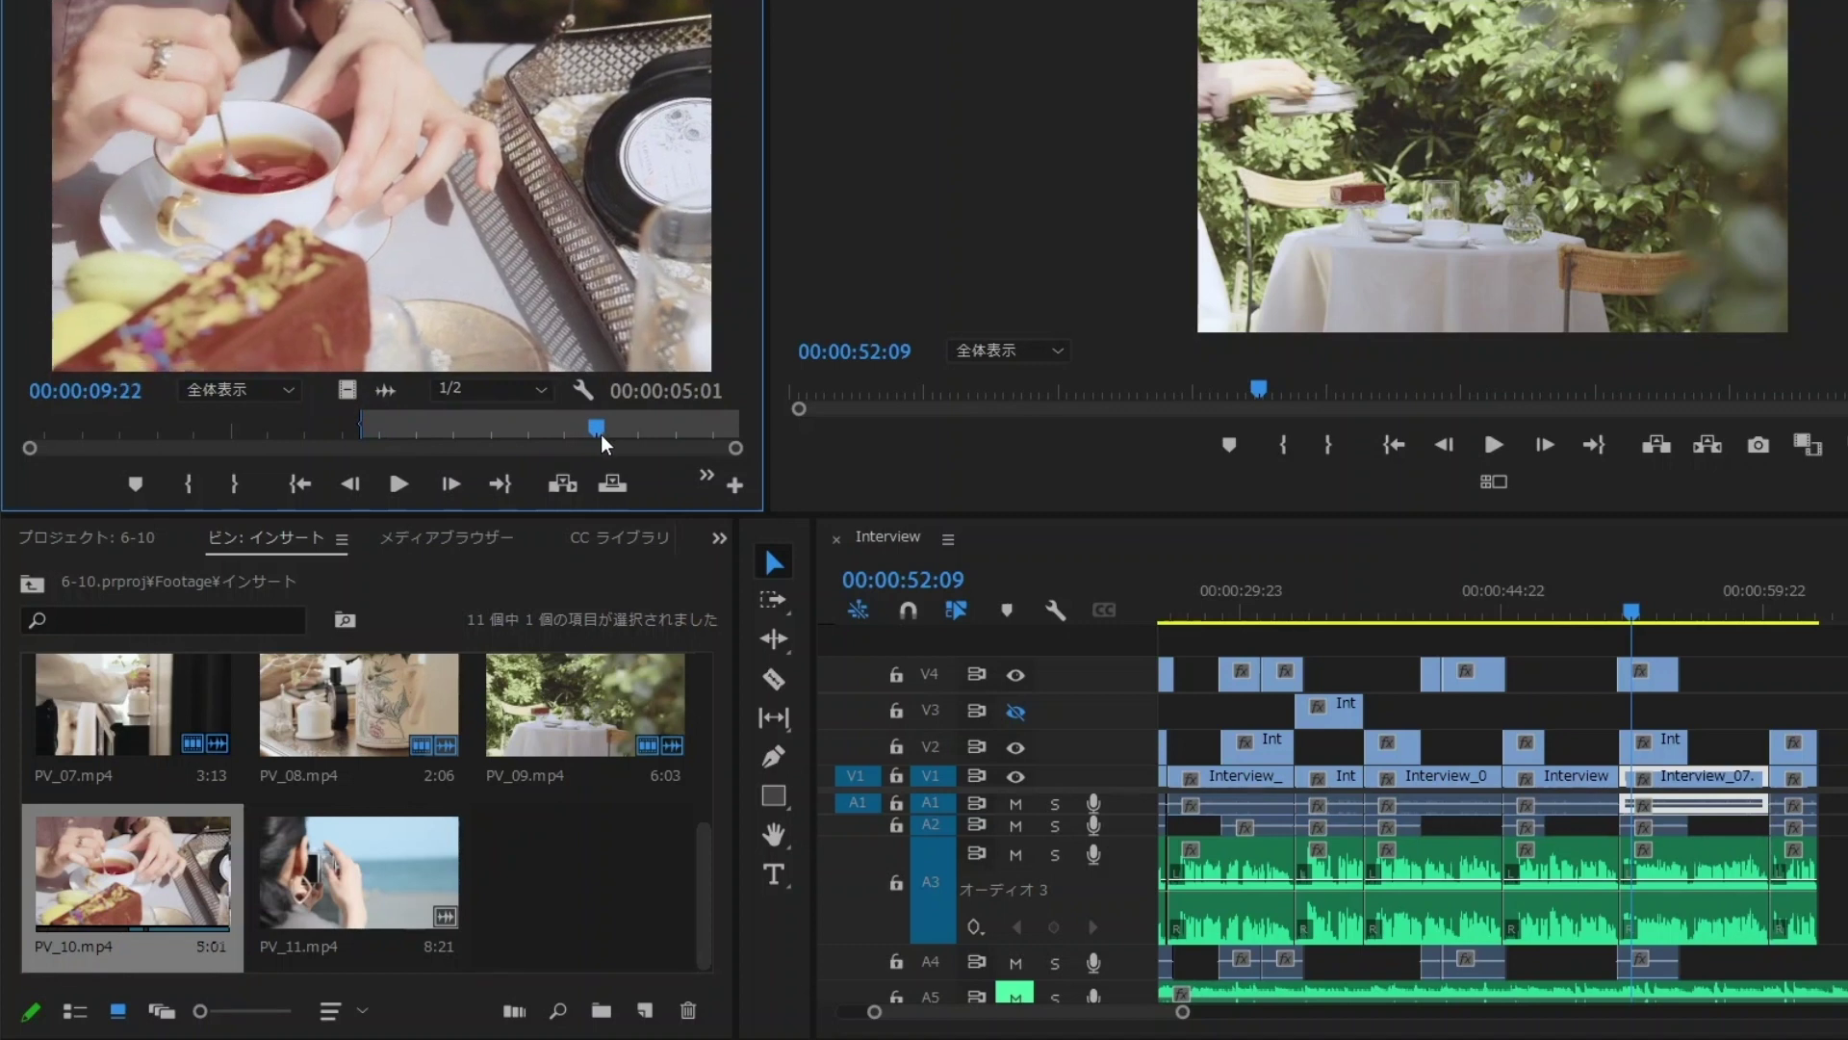
pyautogui.press('o')
pyautogui.moveTo(382, 192)
pyautogui.mouseDown()
pyautogui.moveTo(1696, 688)
pyautogui.moveTo(1586, 598)
pyautogui.mouseUp()
# - Play the sequence and extend PV_10's end on V4 to the 59:09 playhead
pyautogui.press('space')
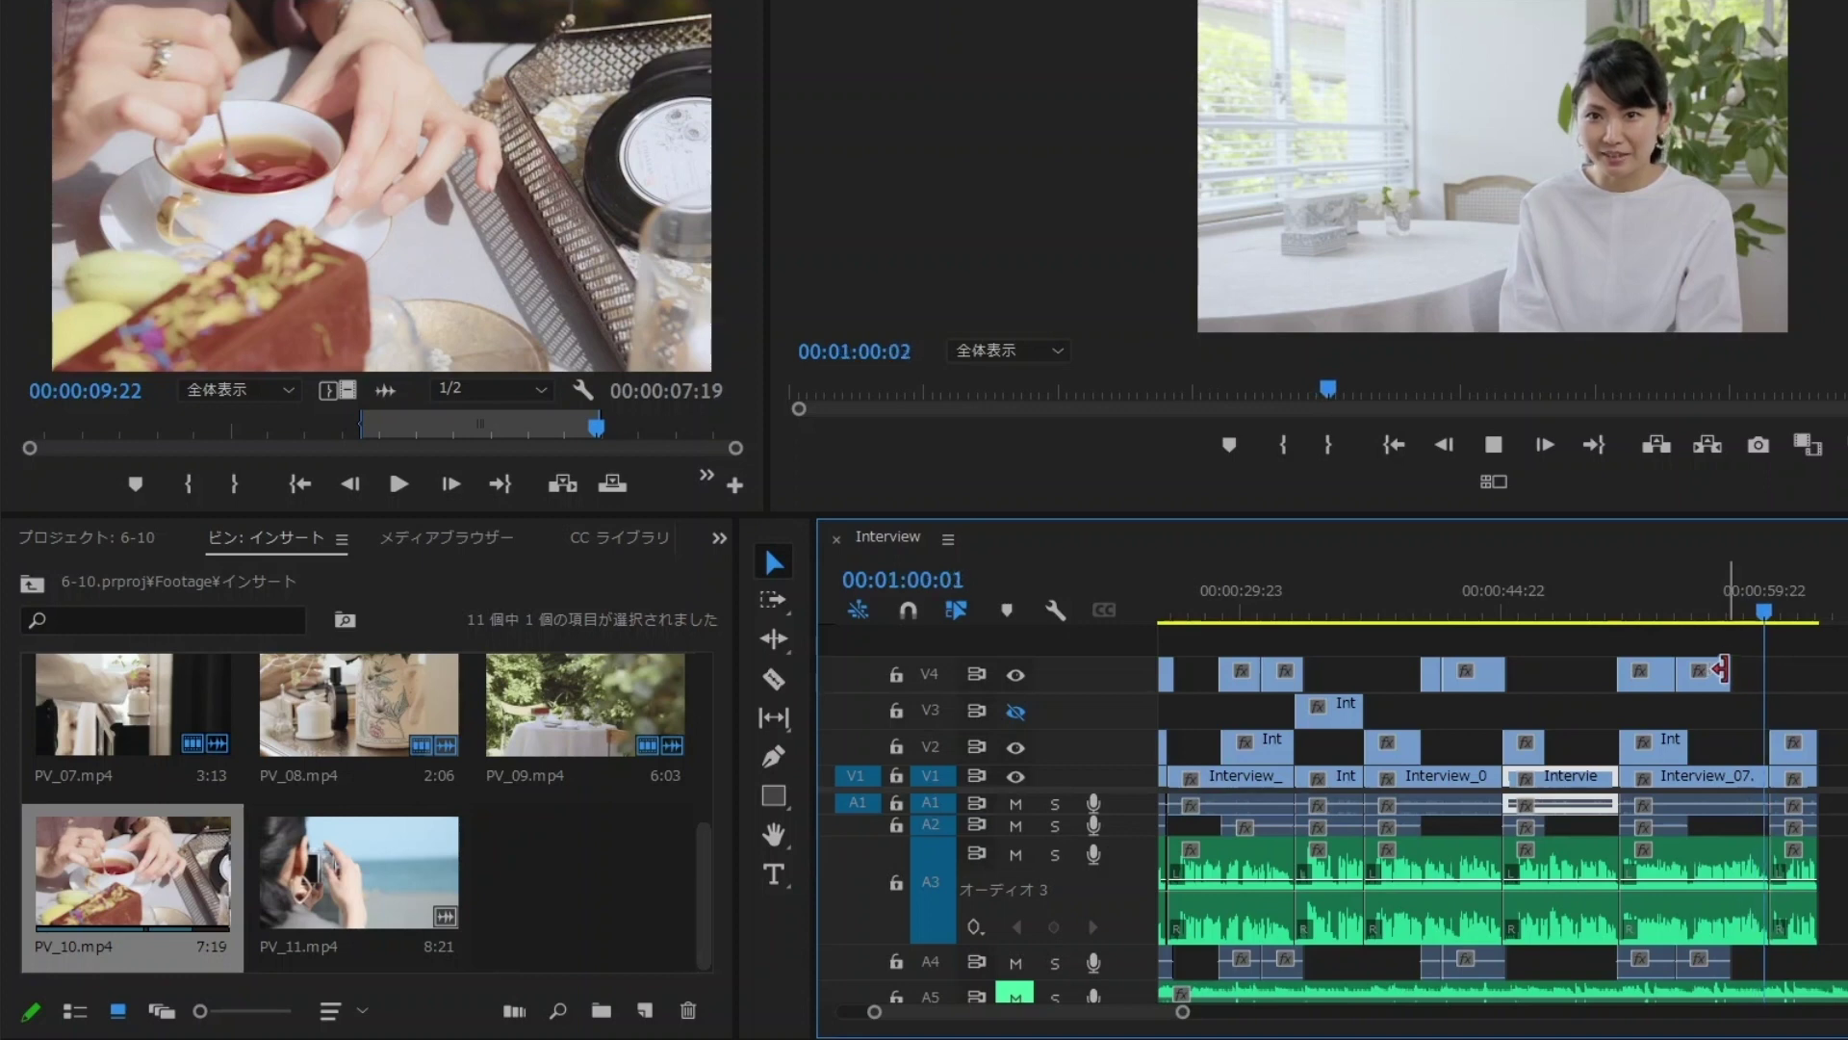
pyautogui.click(1759, 613)
pyautogui.moveTo(1730, 671); pyautogui.dragTo(1758, 666)
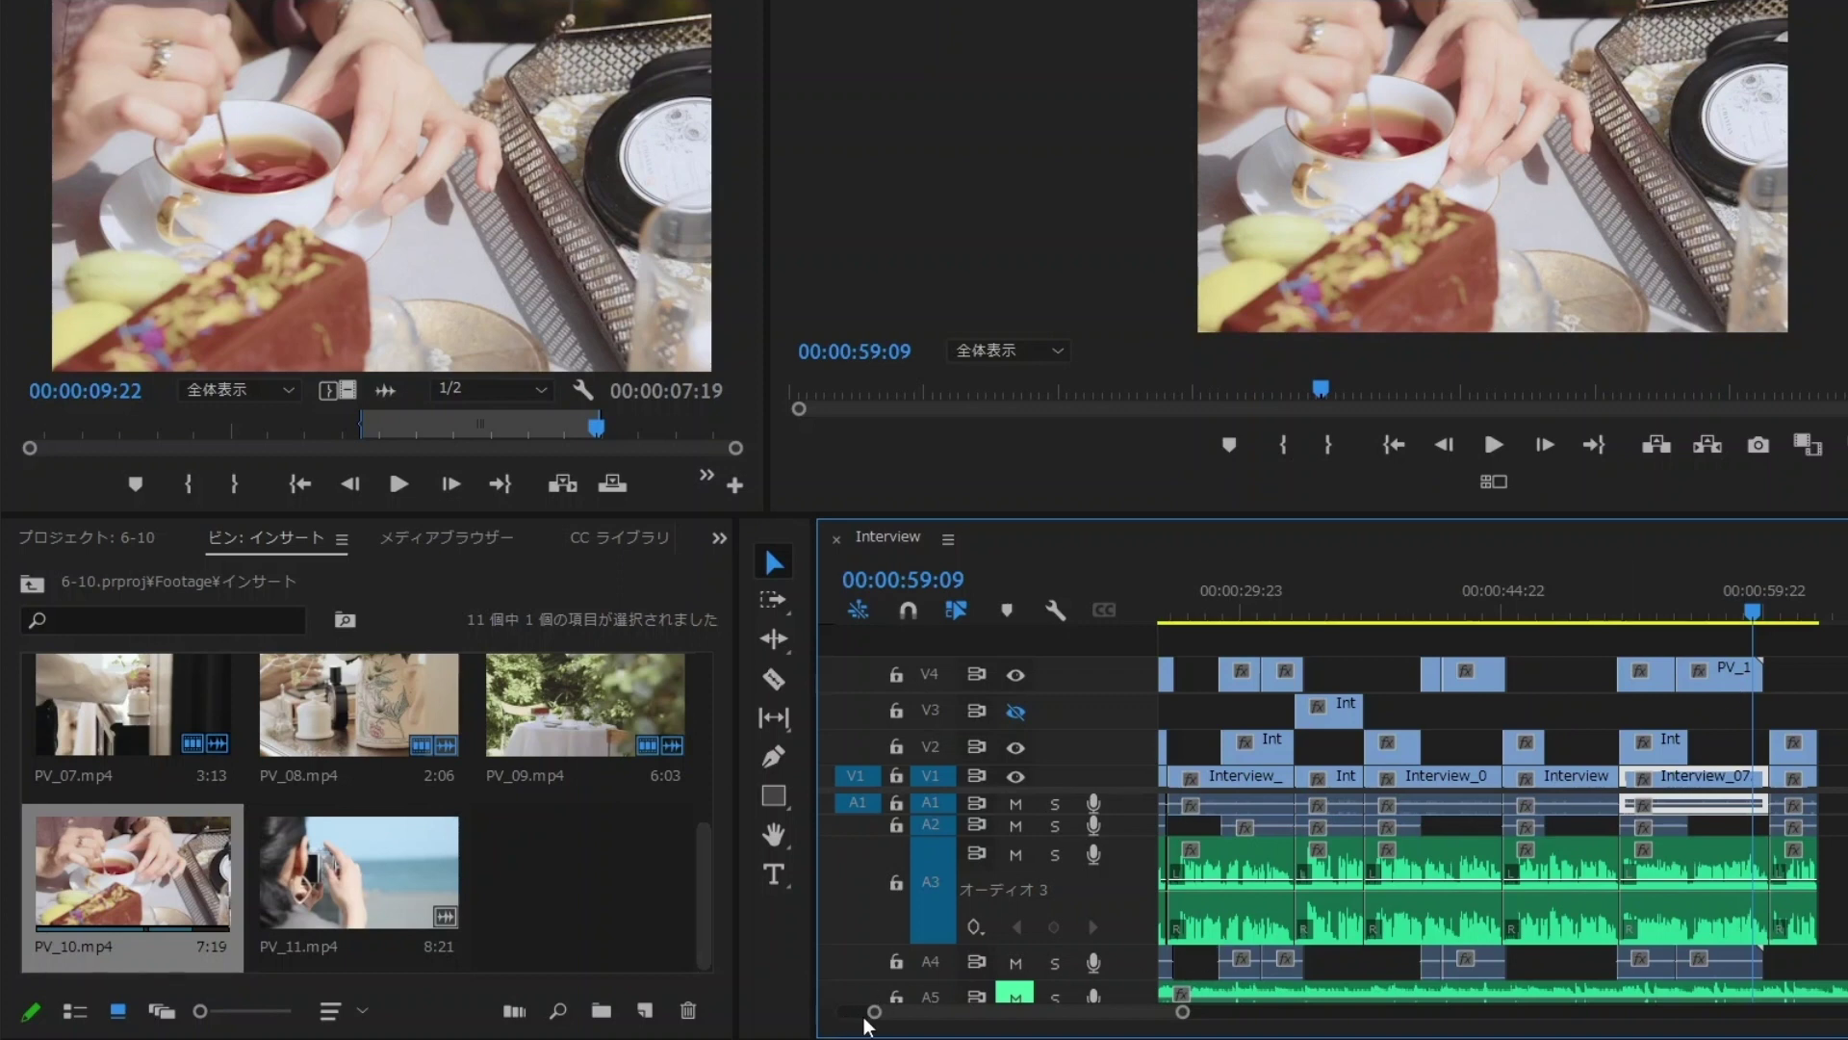
pyautogui.moveTo(876, 1013); pyautogui.dragTo(913, 1010)
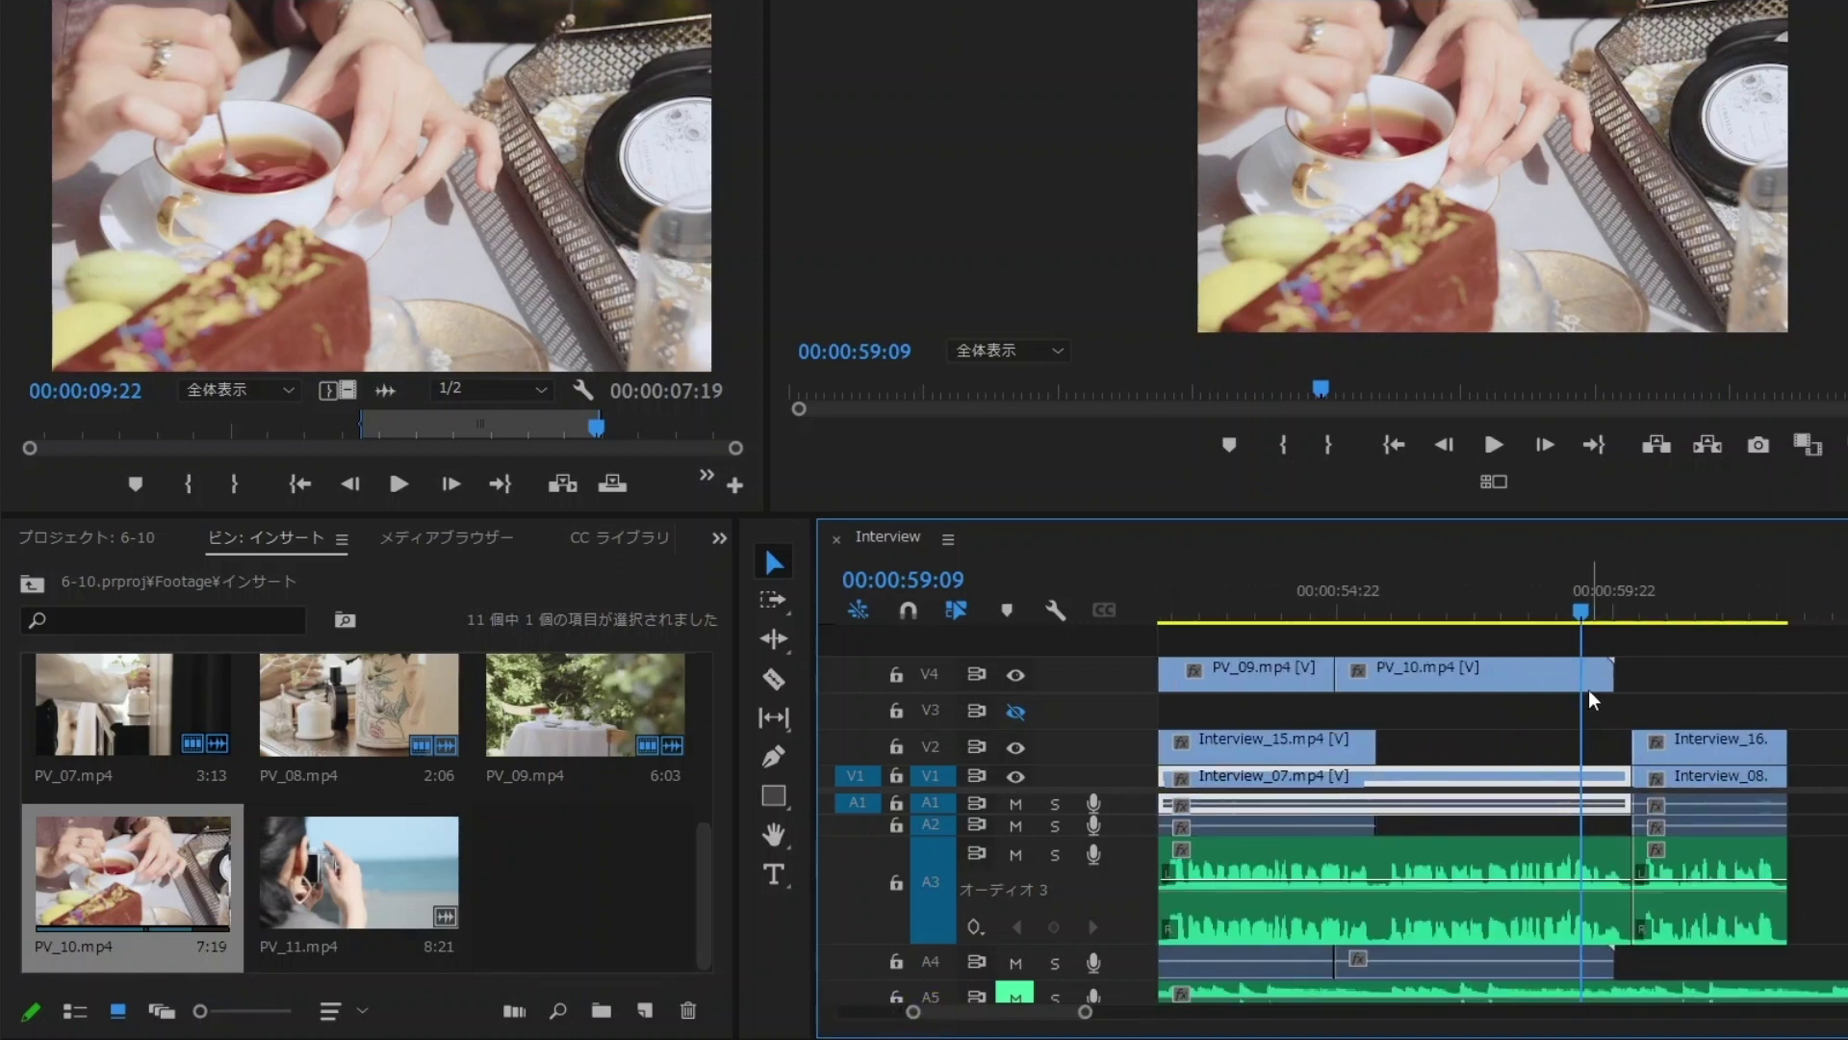
# - Shorten the end of PV_10 on V4 and play back the new B-roll section
pyautogui.moveTo(1606, 669); pyautogui.dragTo(1334, 669)
pyautogui.moveTo(1249, 591)
pyautogui.mouseDown()
pyautogui.moveTo(1356, 604)
pyautogui.moveTo(1286, 615)
pyautogui.mouseUp()
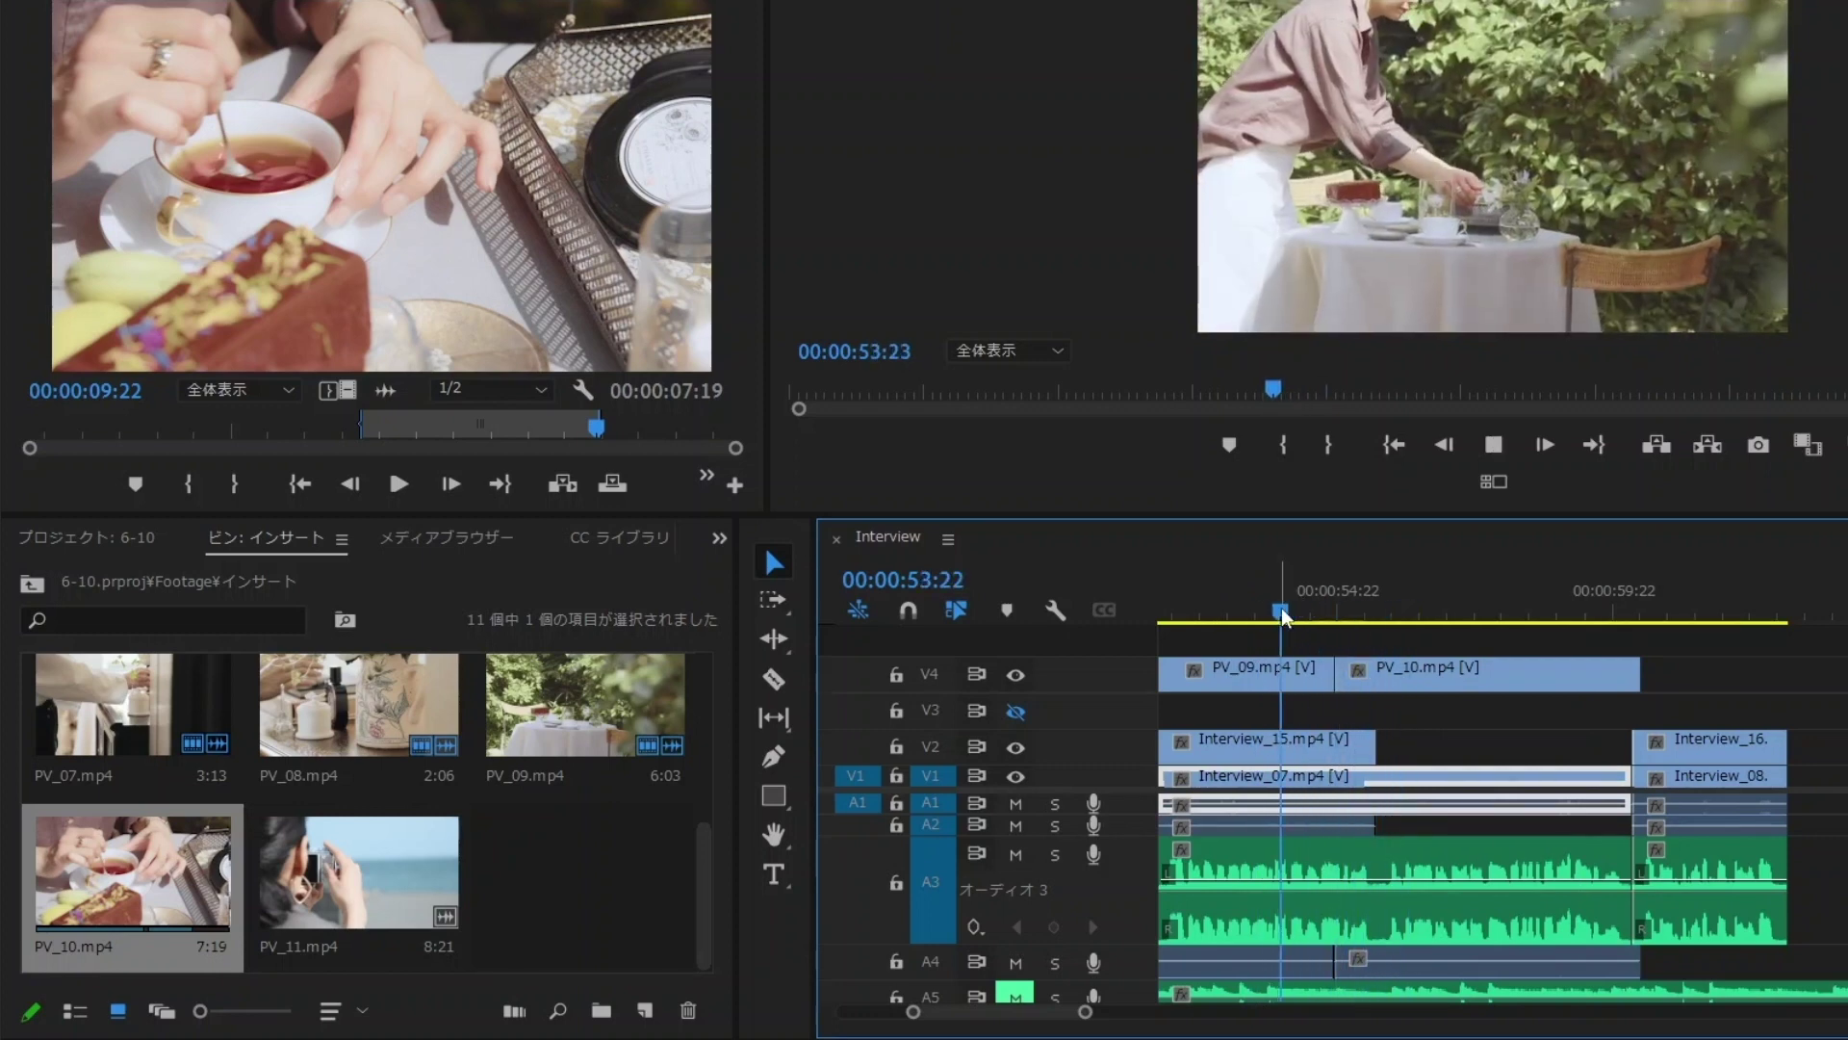
pyautogui.press('space')
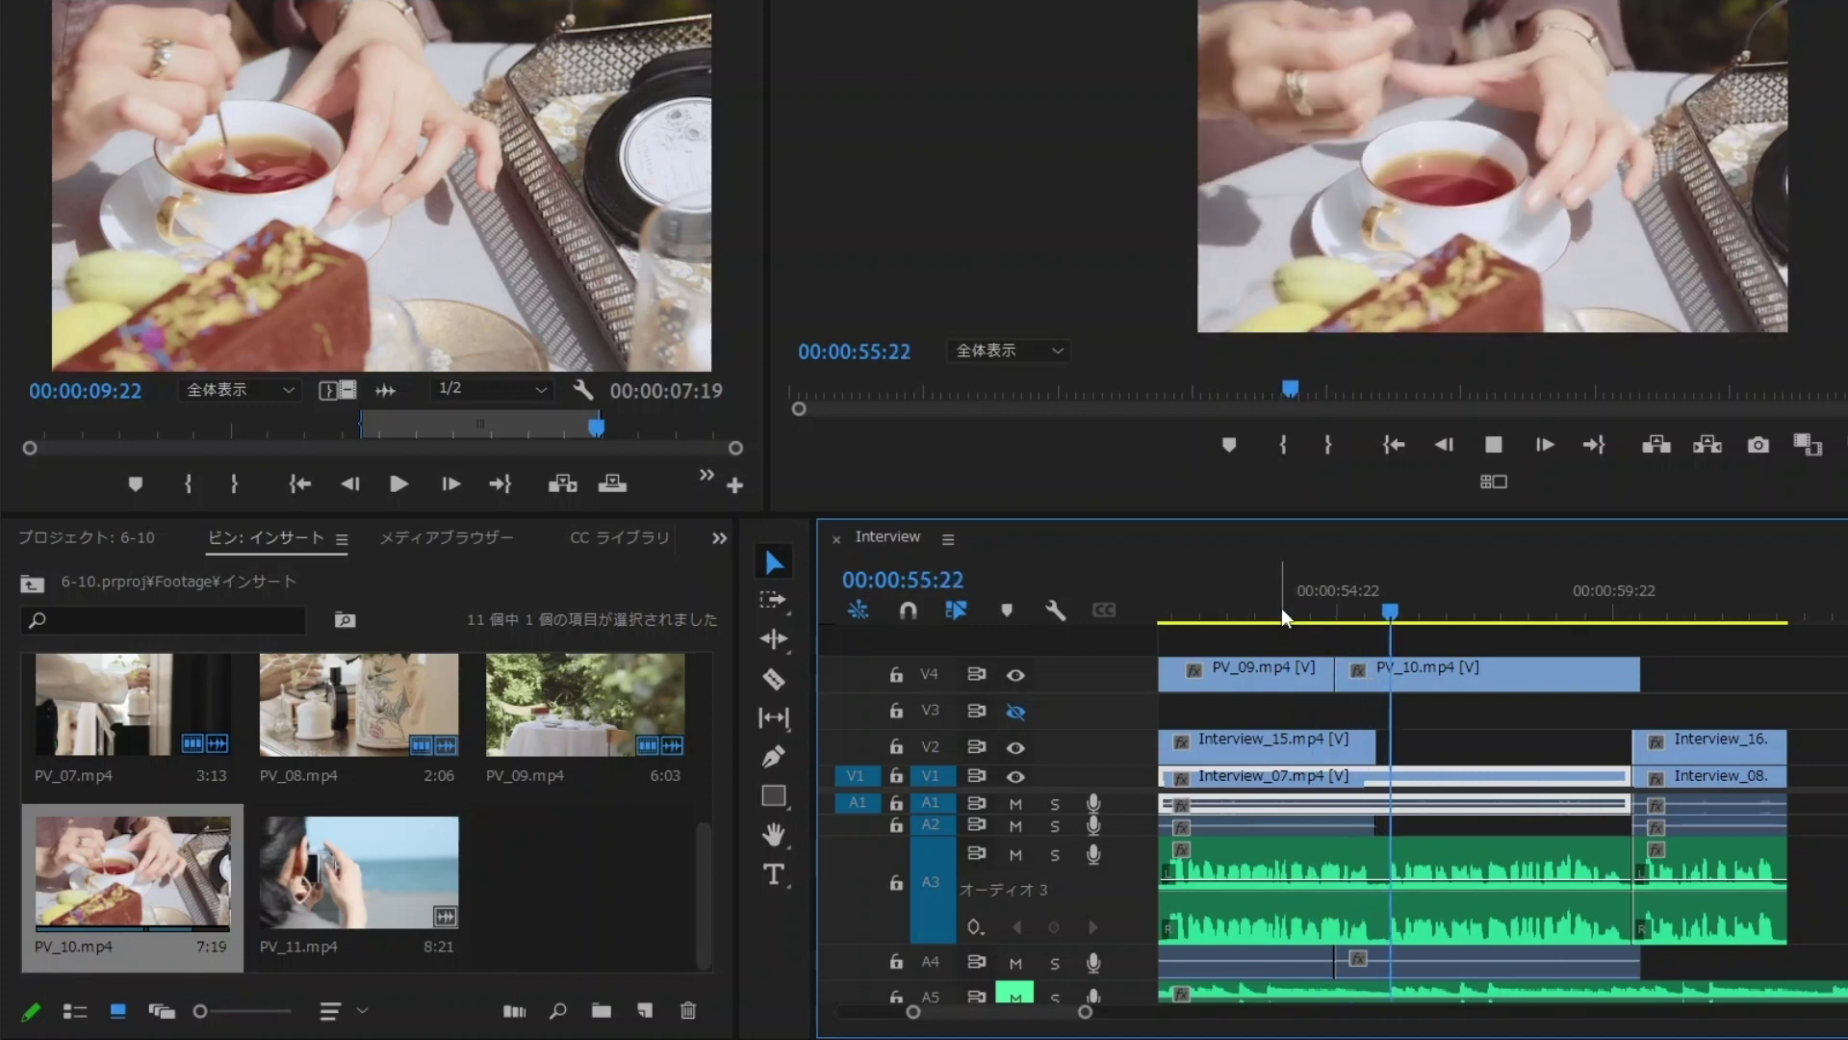
pyautogui.click(1367, 609)
# - Roll the PV_09/PV_10 cut about one second later to 56:03
pyautogui.press('space')
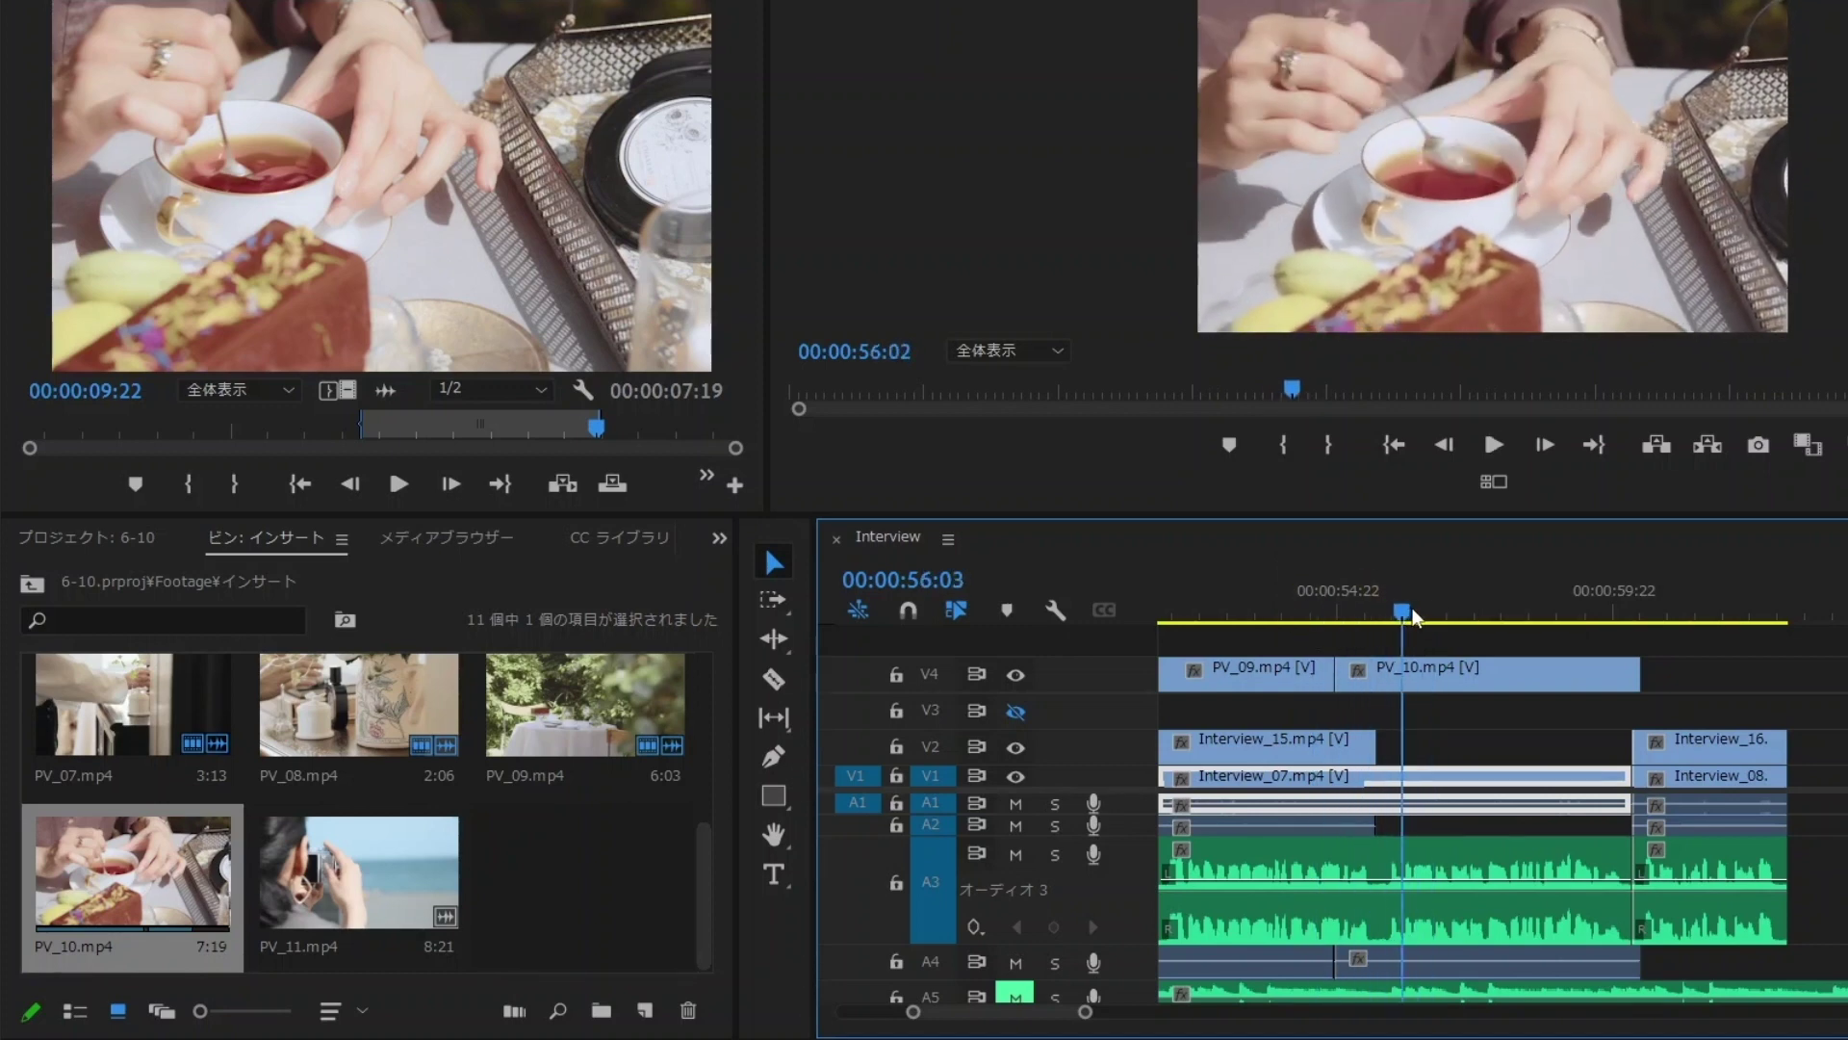
pyautogui.click(1403, 611)
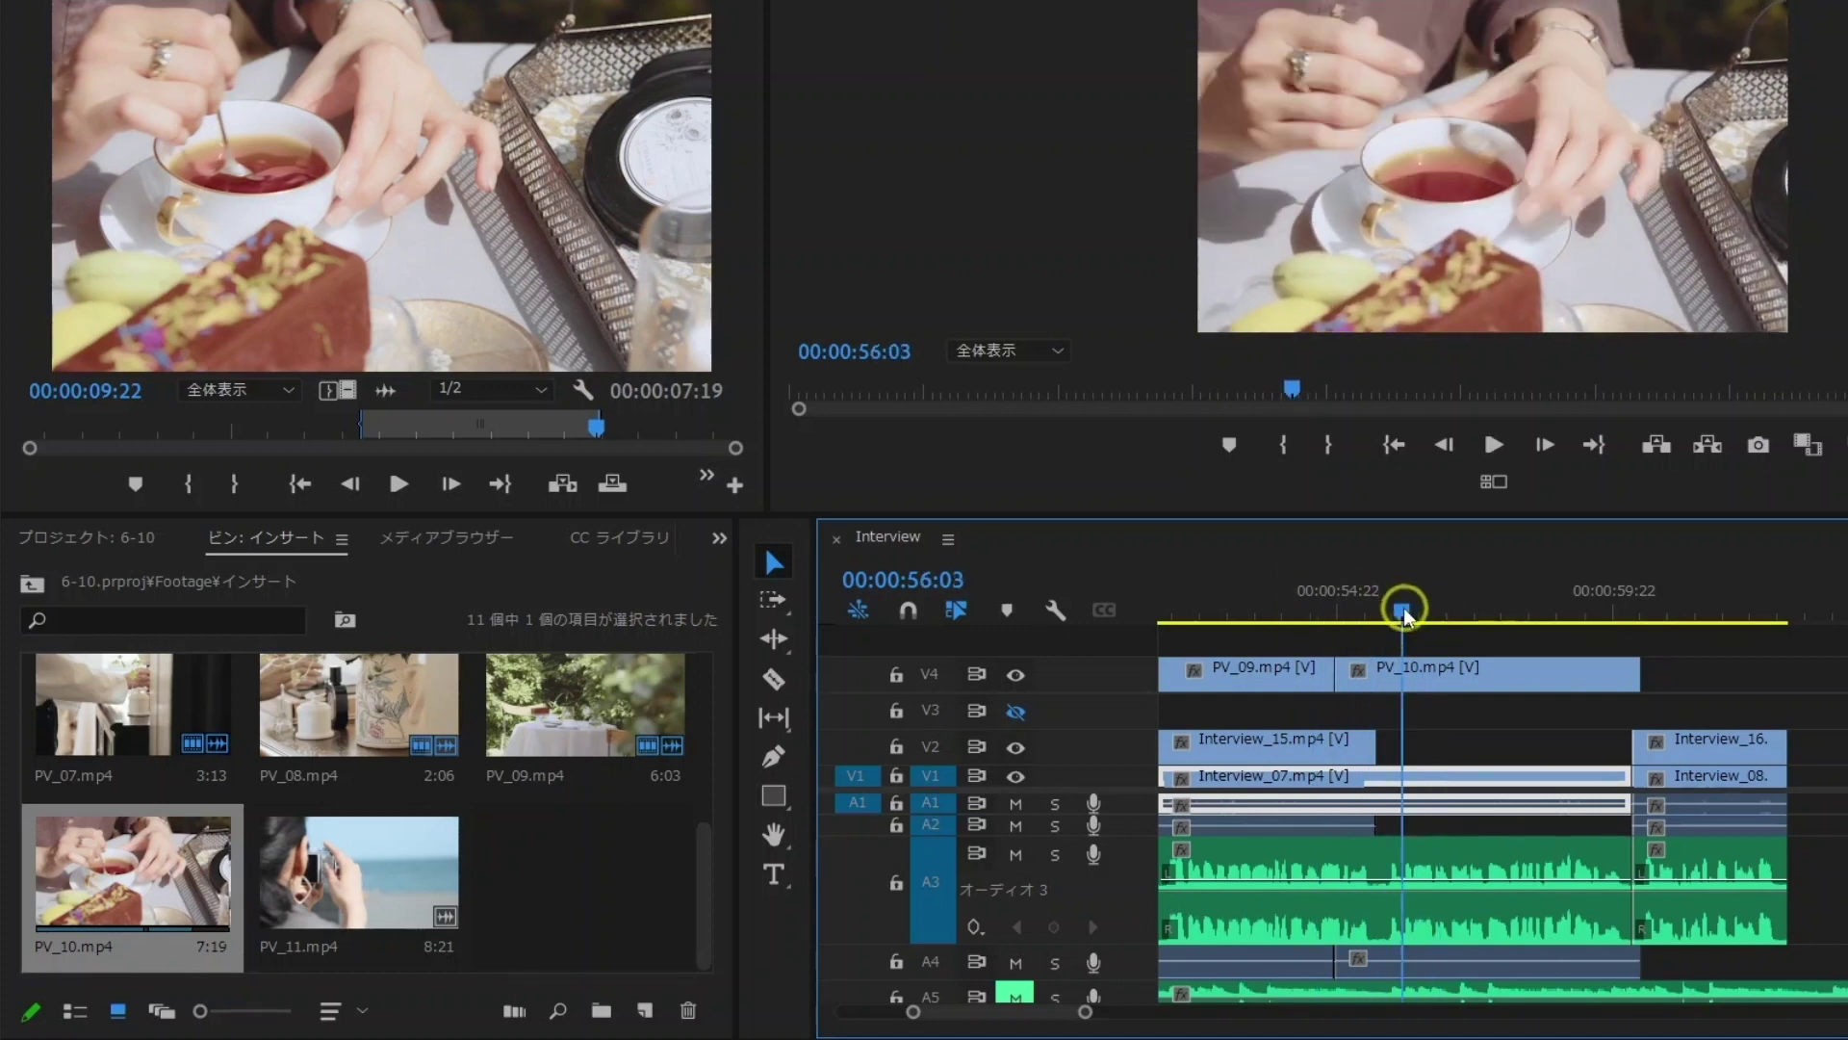
pyautogui.moveTo(1345, 667); pyautogui.dragTo(1401, 672)
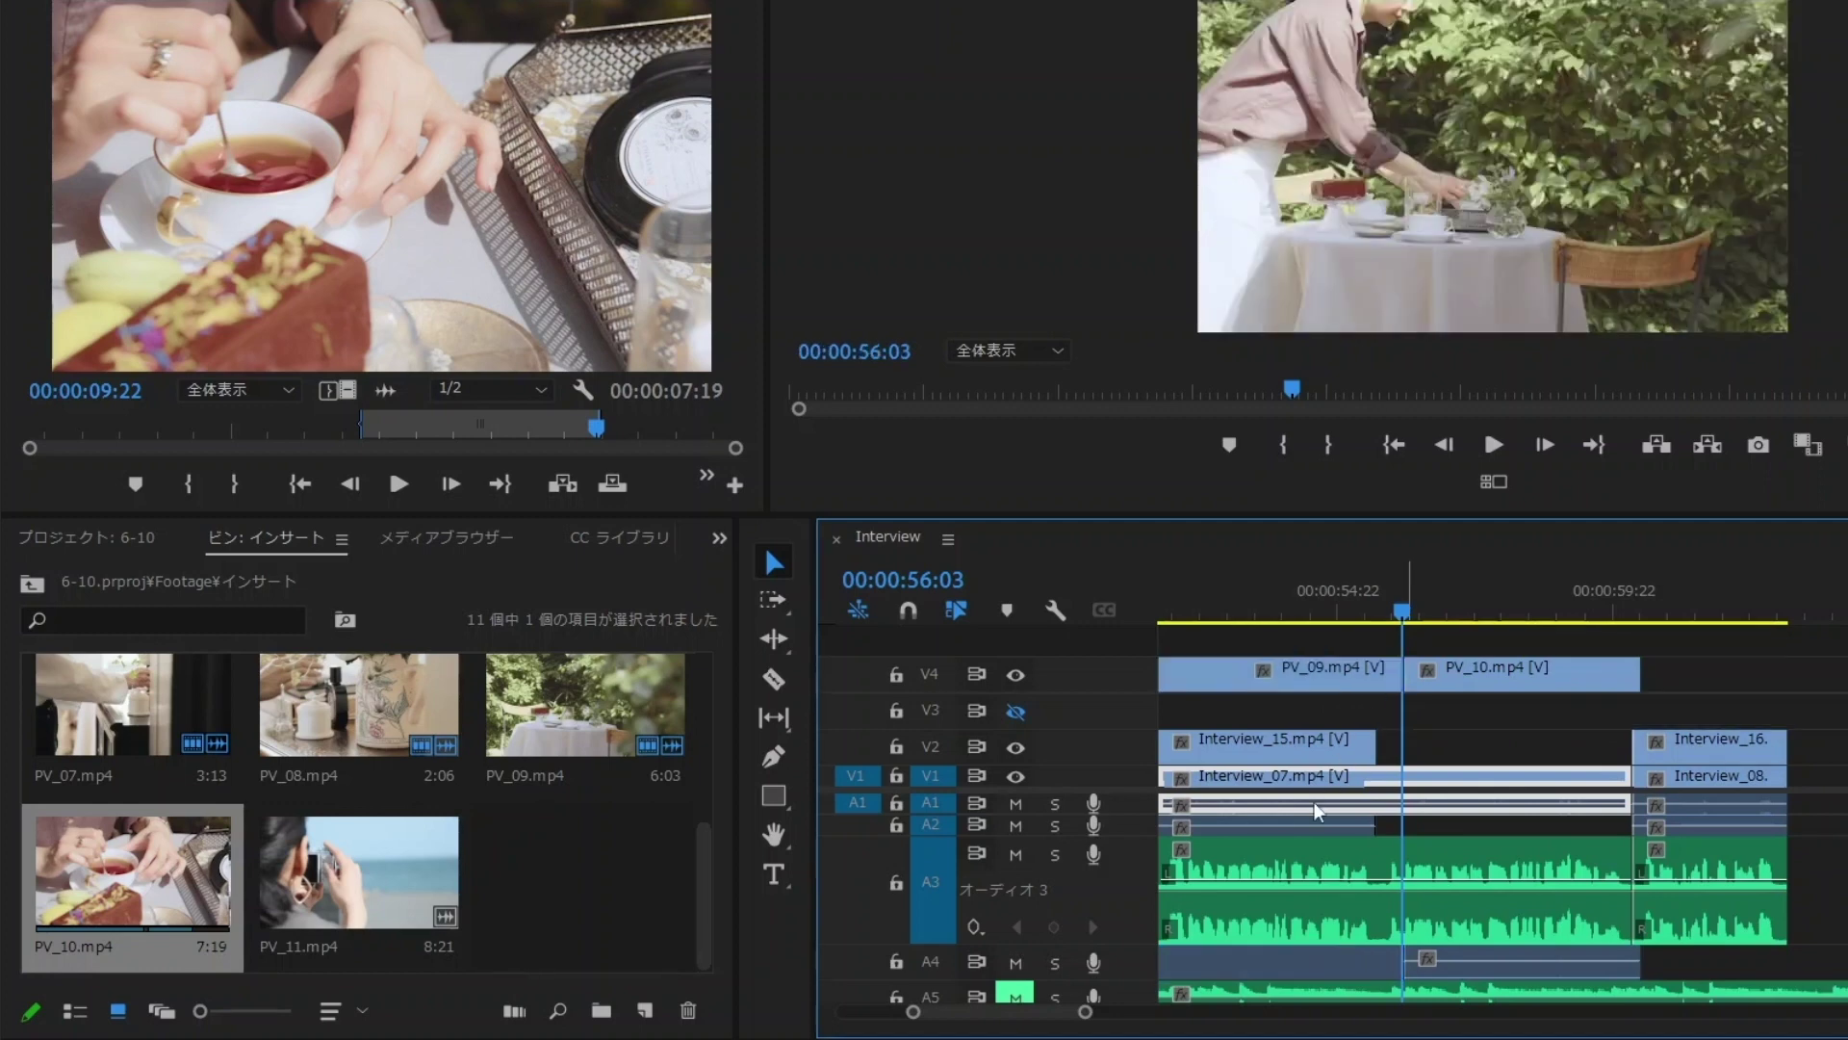
pyautogui.moveTo(1086, 1011); pyautogui.dragTo(1150, 1011)
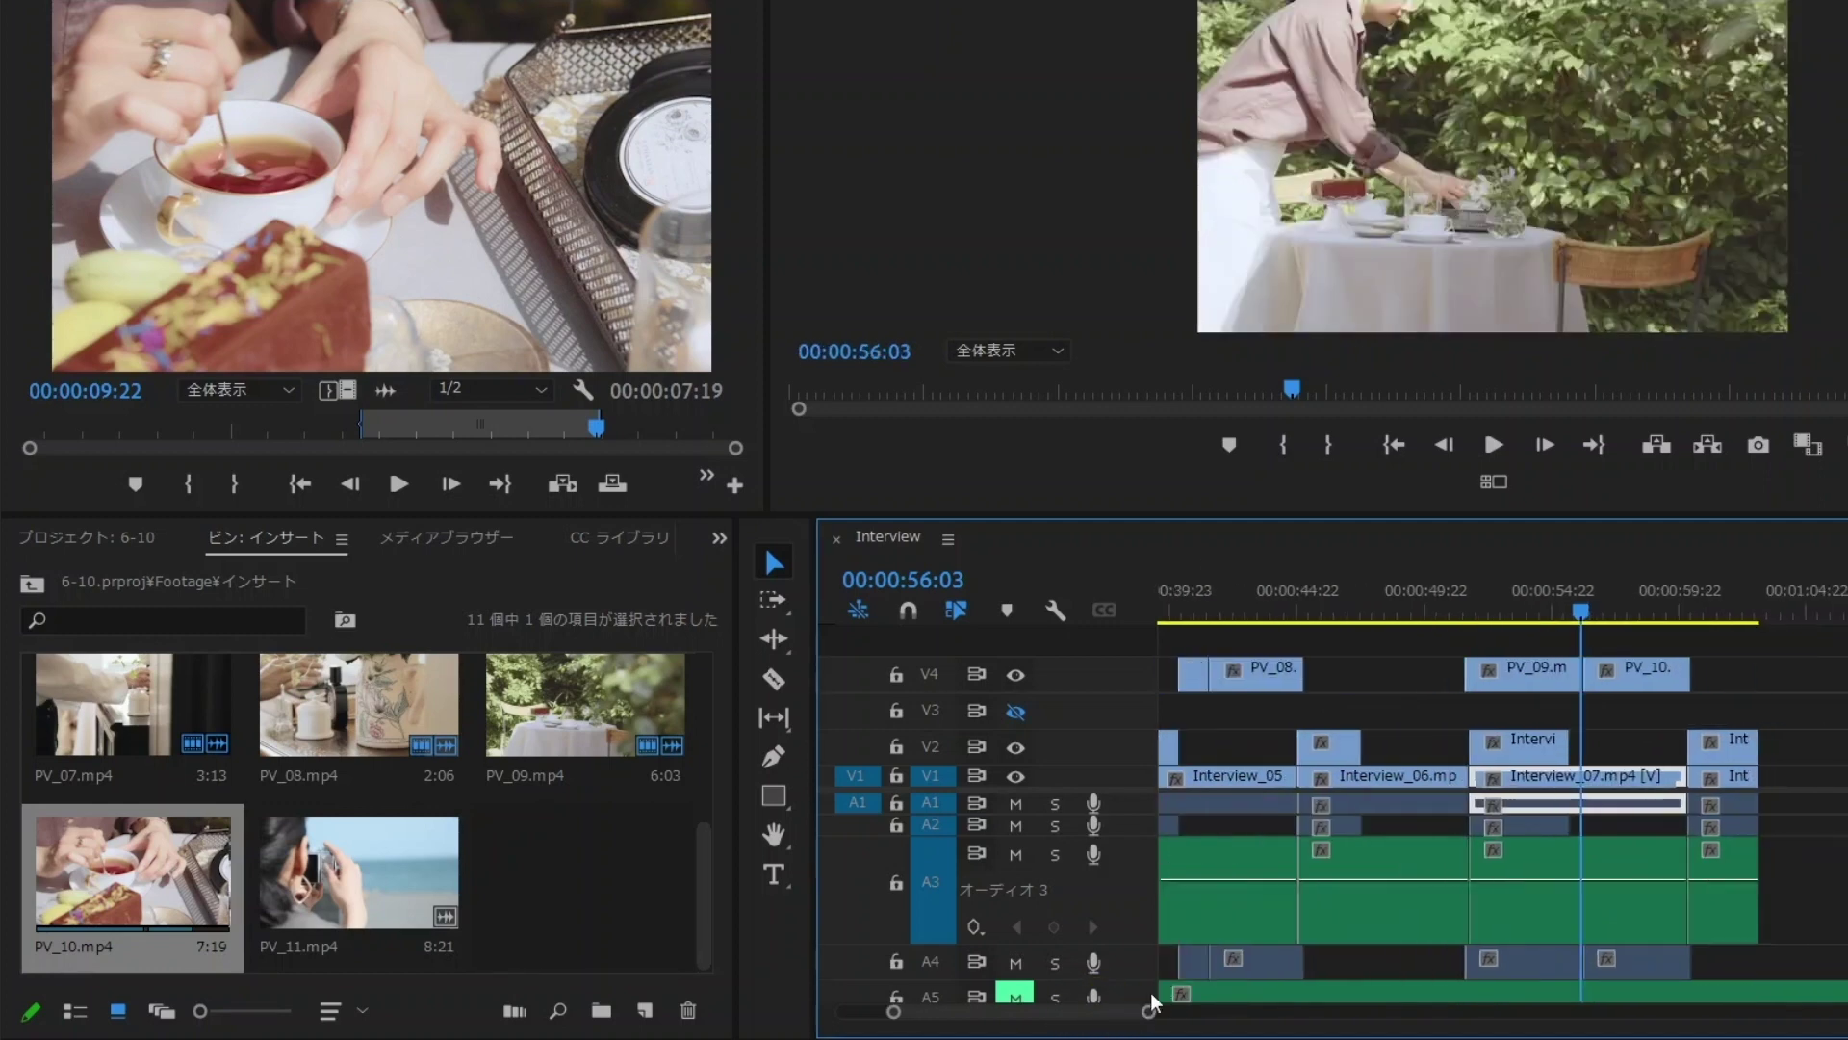
# - Review from 51:01, then shorten PV_09's end and move it about one second later
pyautogui.click(1456, 604)
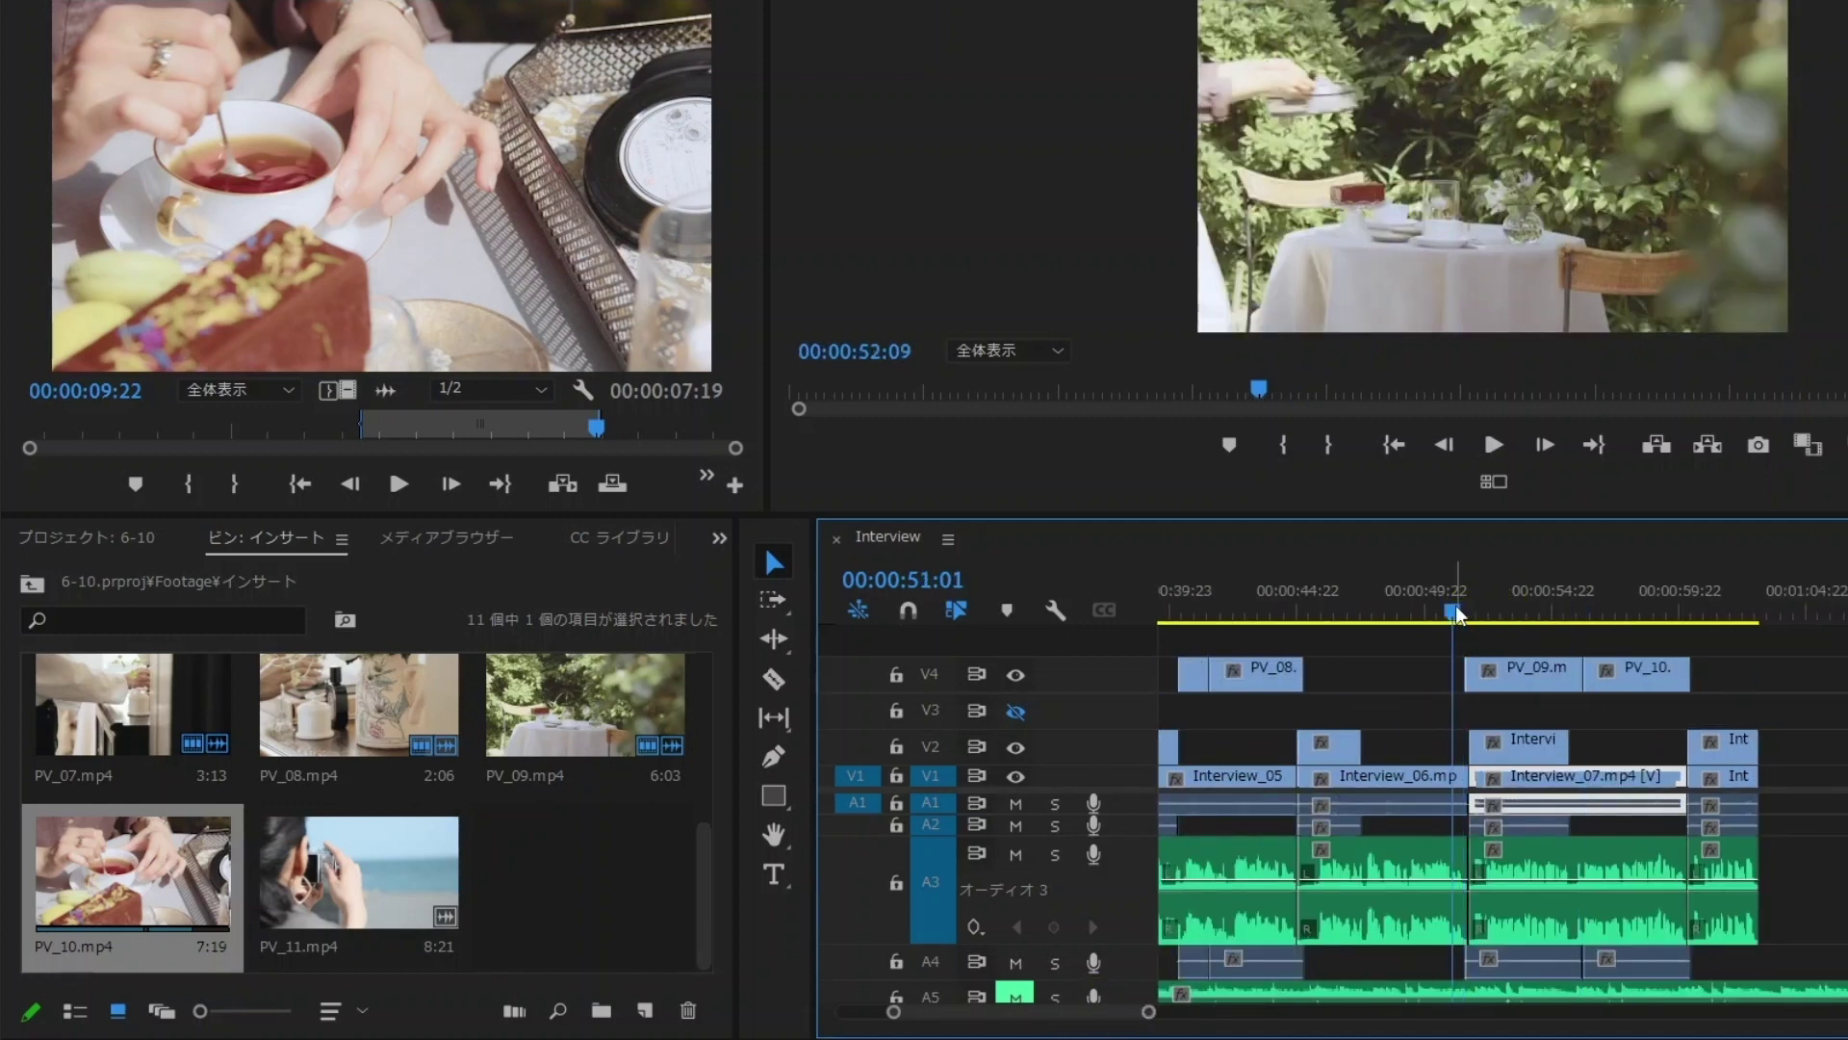
pyautogui.press('space')
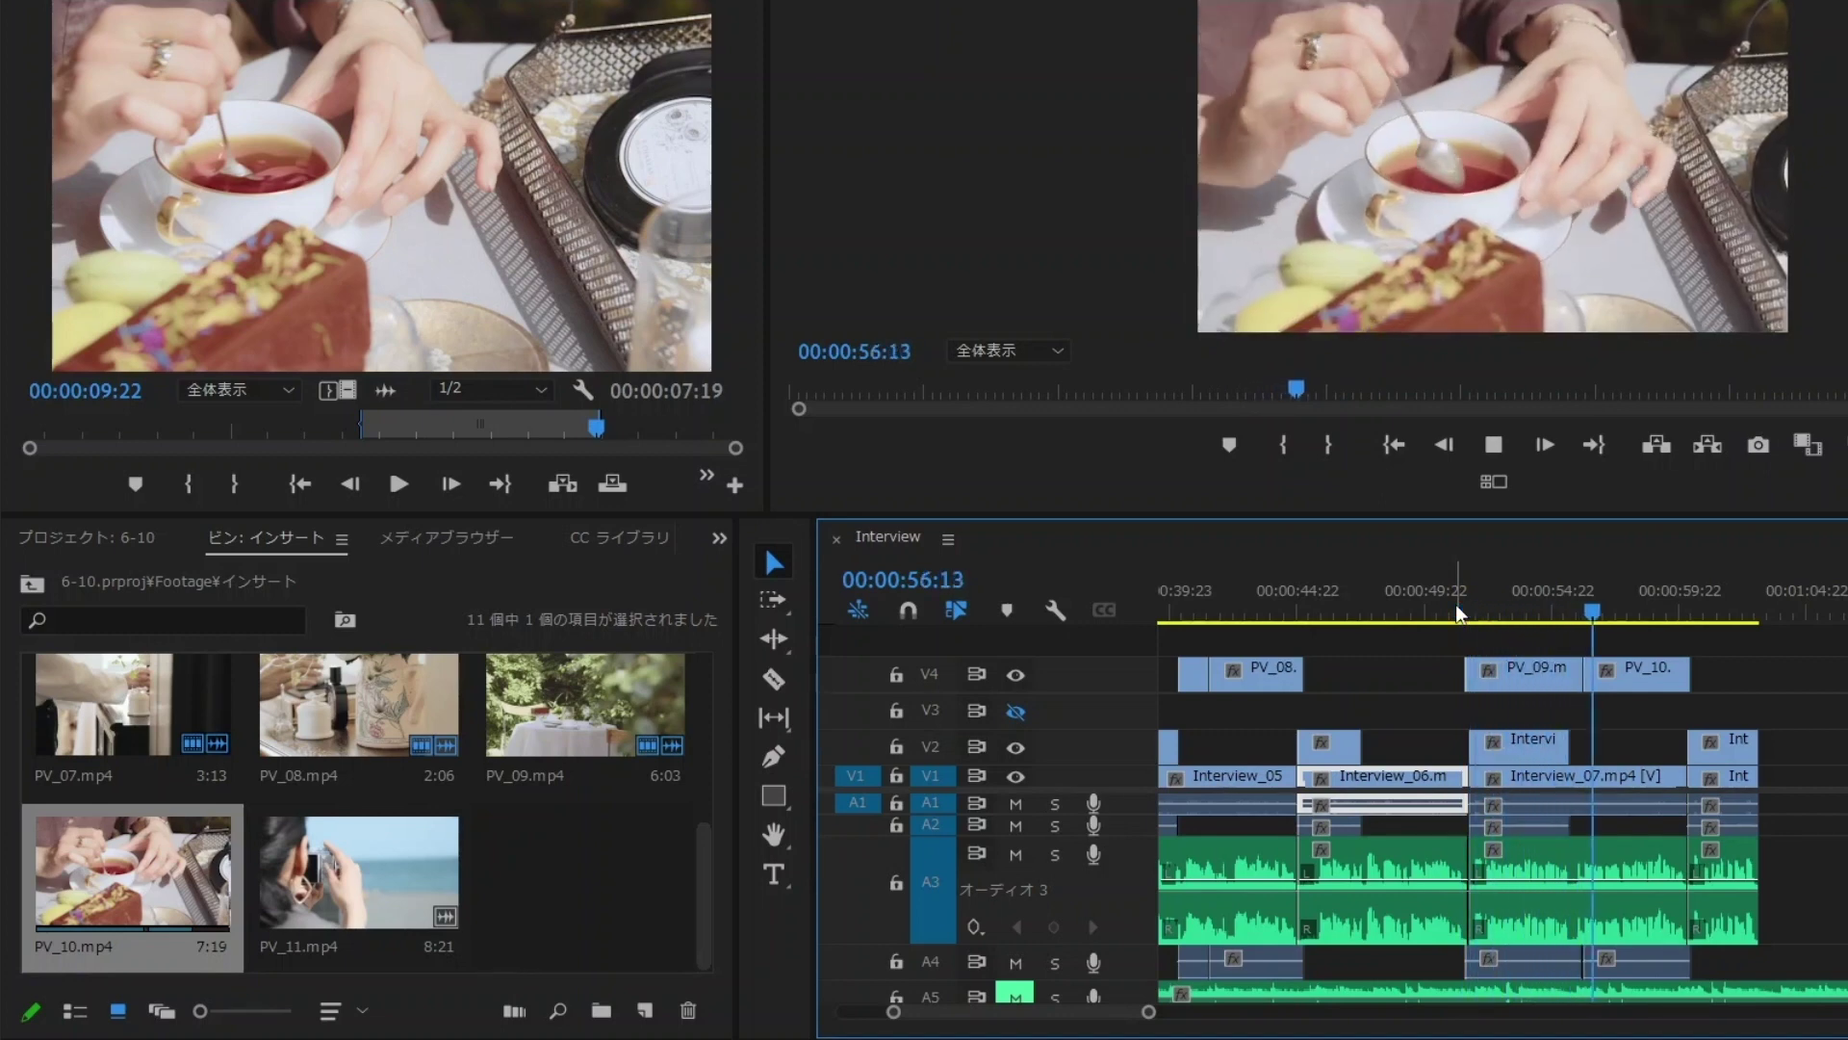
pyautogui.moveTo(1497, 606)
pyautogui.mouseDown()
pyautogui.moveTo(1599, 613)
pyautogui.moveTo(1555, 614)
pyautogui.mouseUp()
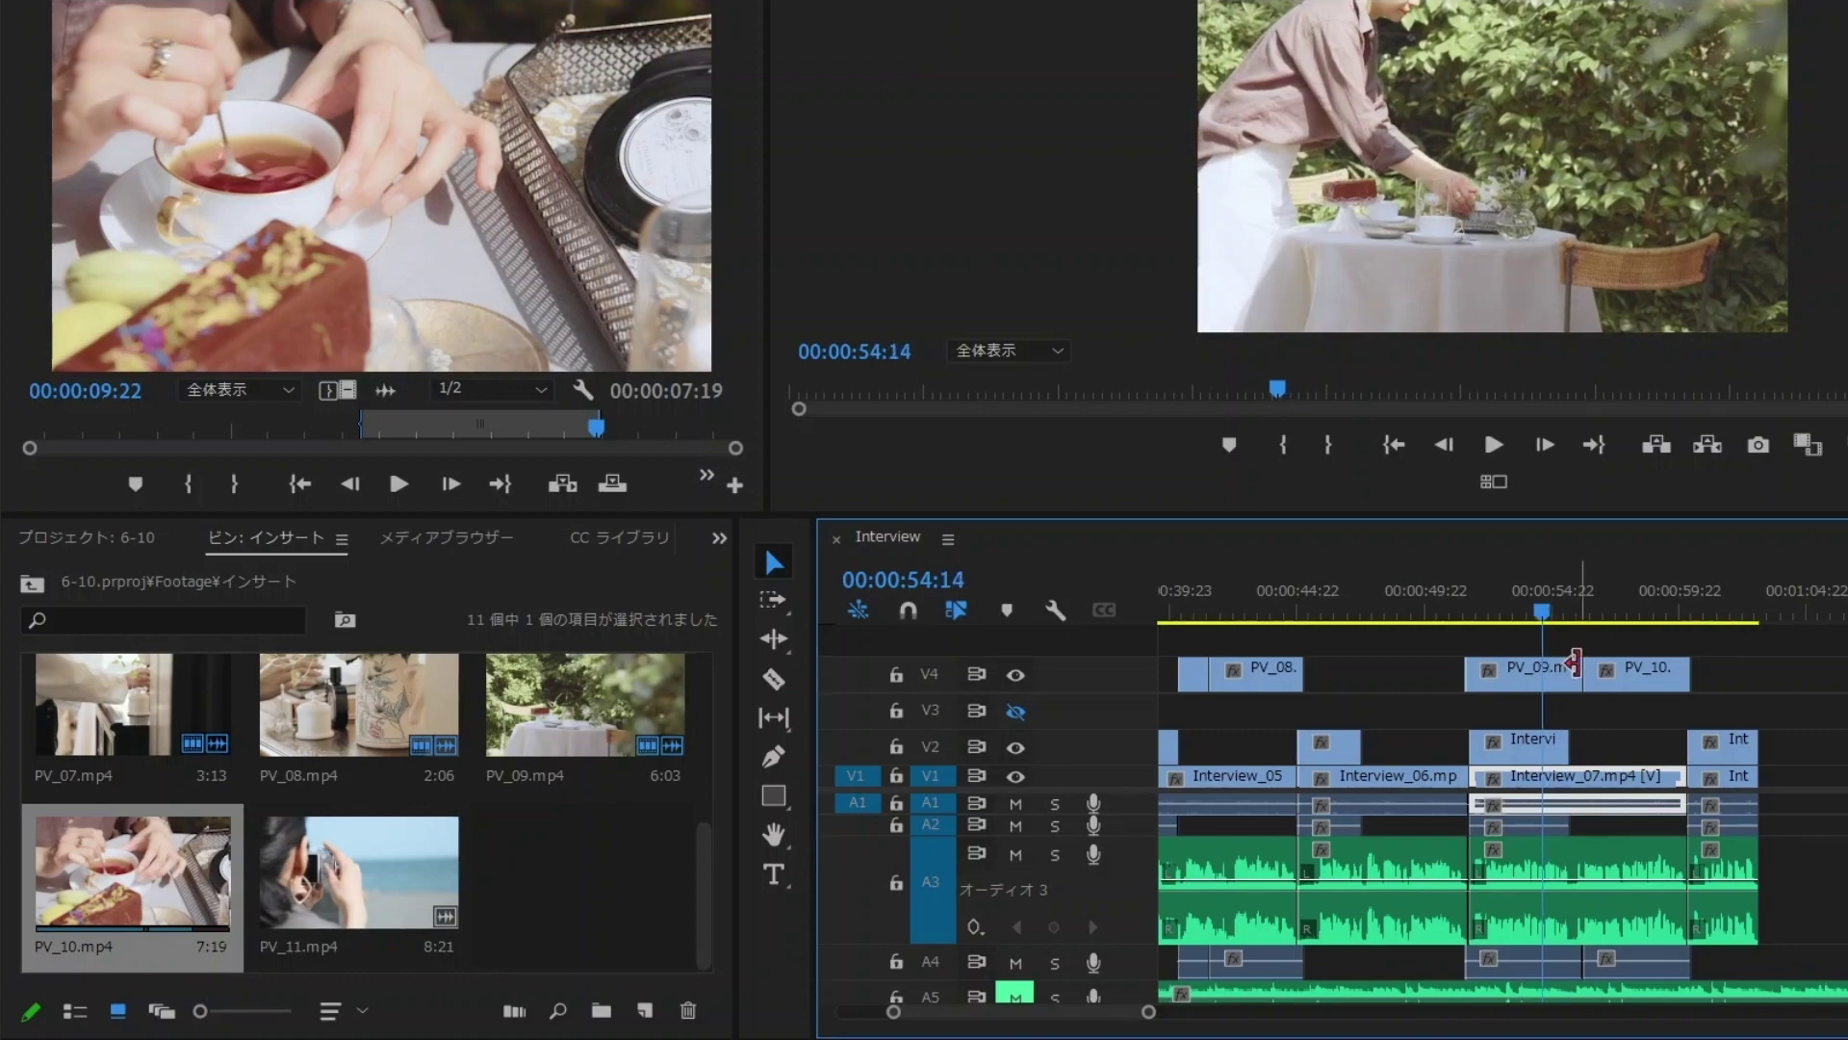
pyautogui.moveTo(1573, 662)
pyautogui.mouseDown()
pyautogui.moveTo(1512, 666)
pyautogui.moveTo(1536, 679)
pyautogui.mouseUp()
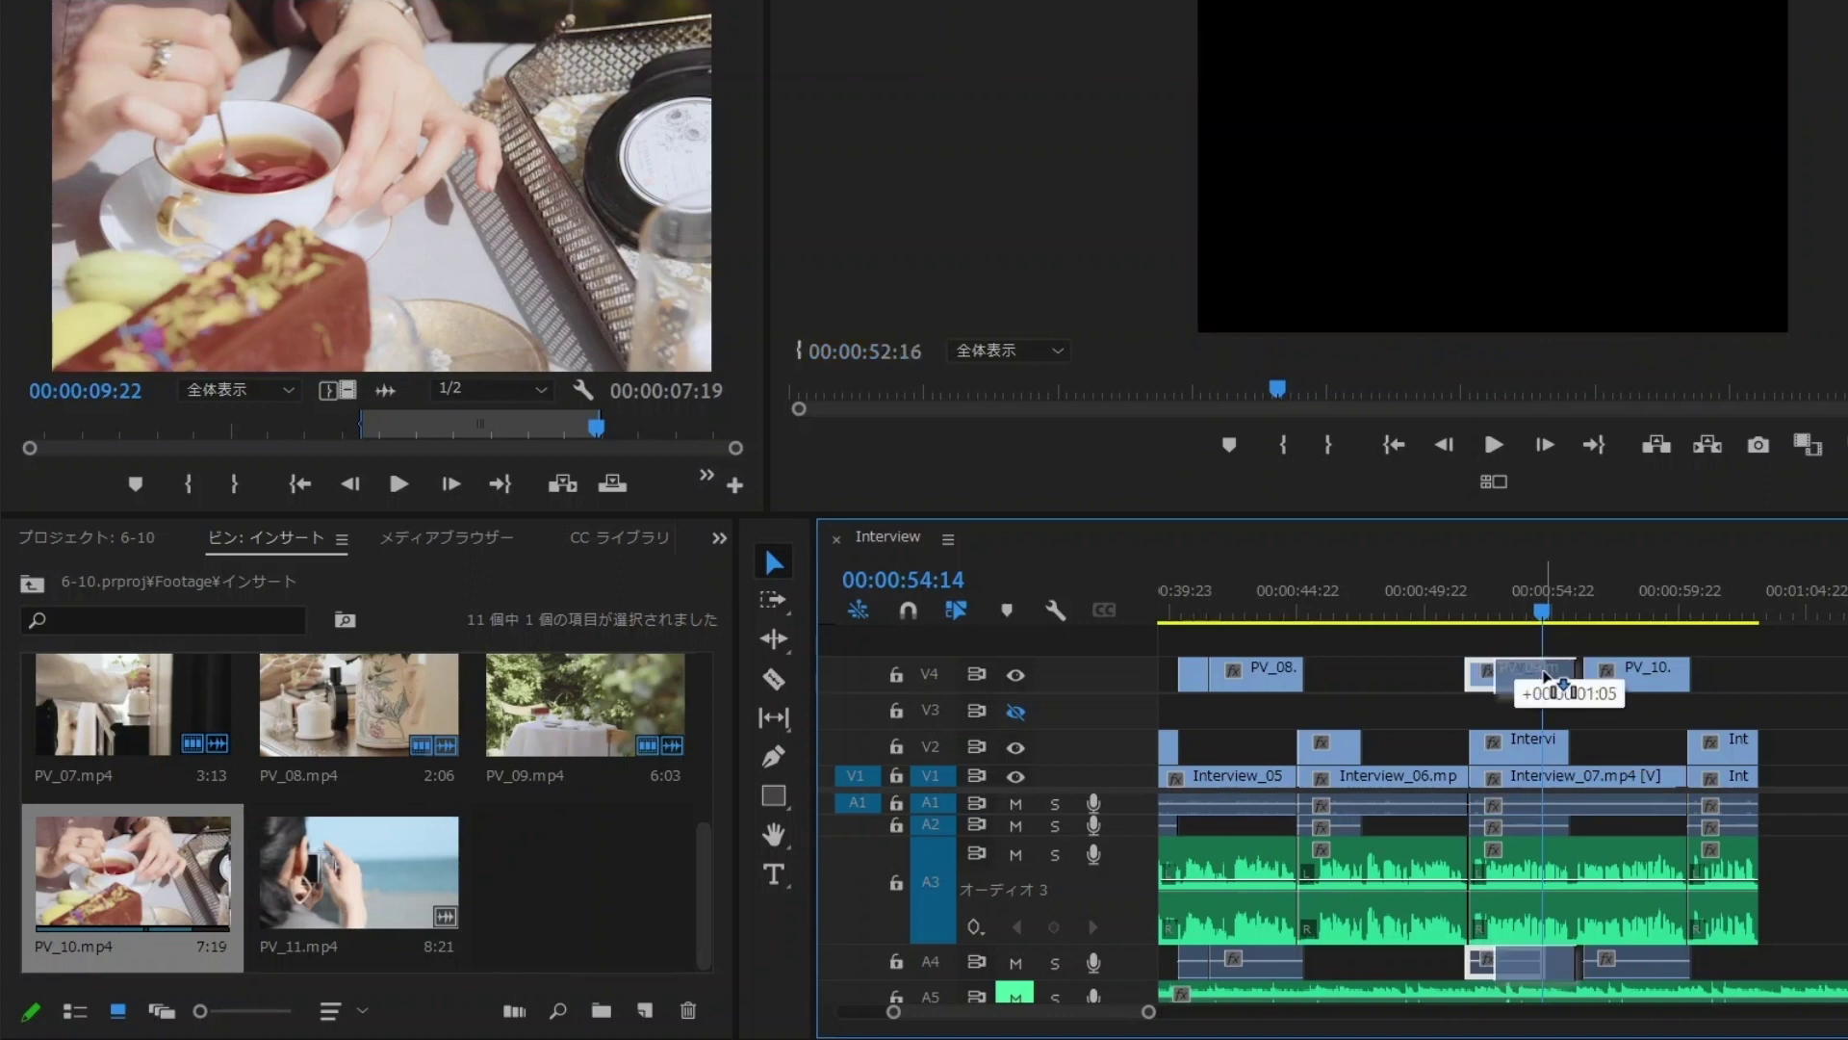
pyautogui.moveTo(1552, 676); pyautogui.dragTo(1469, 669)
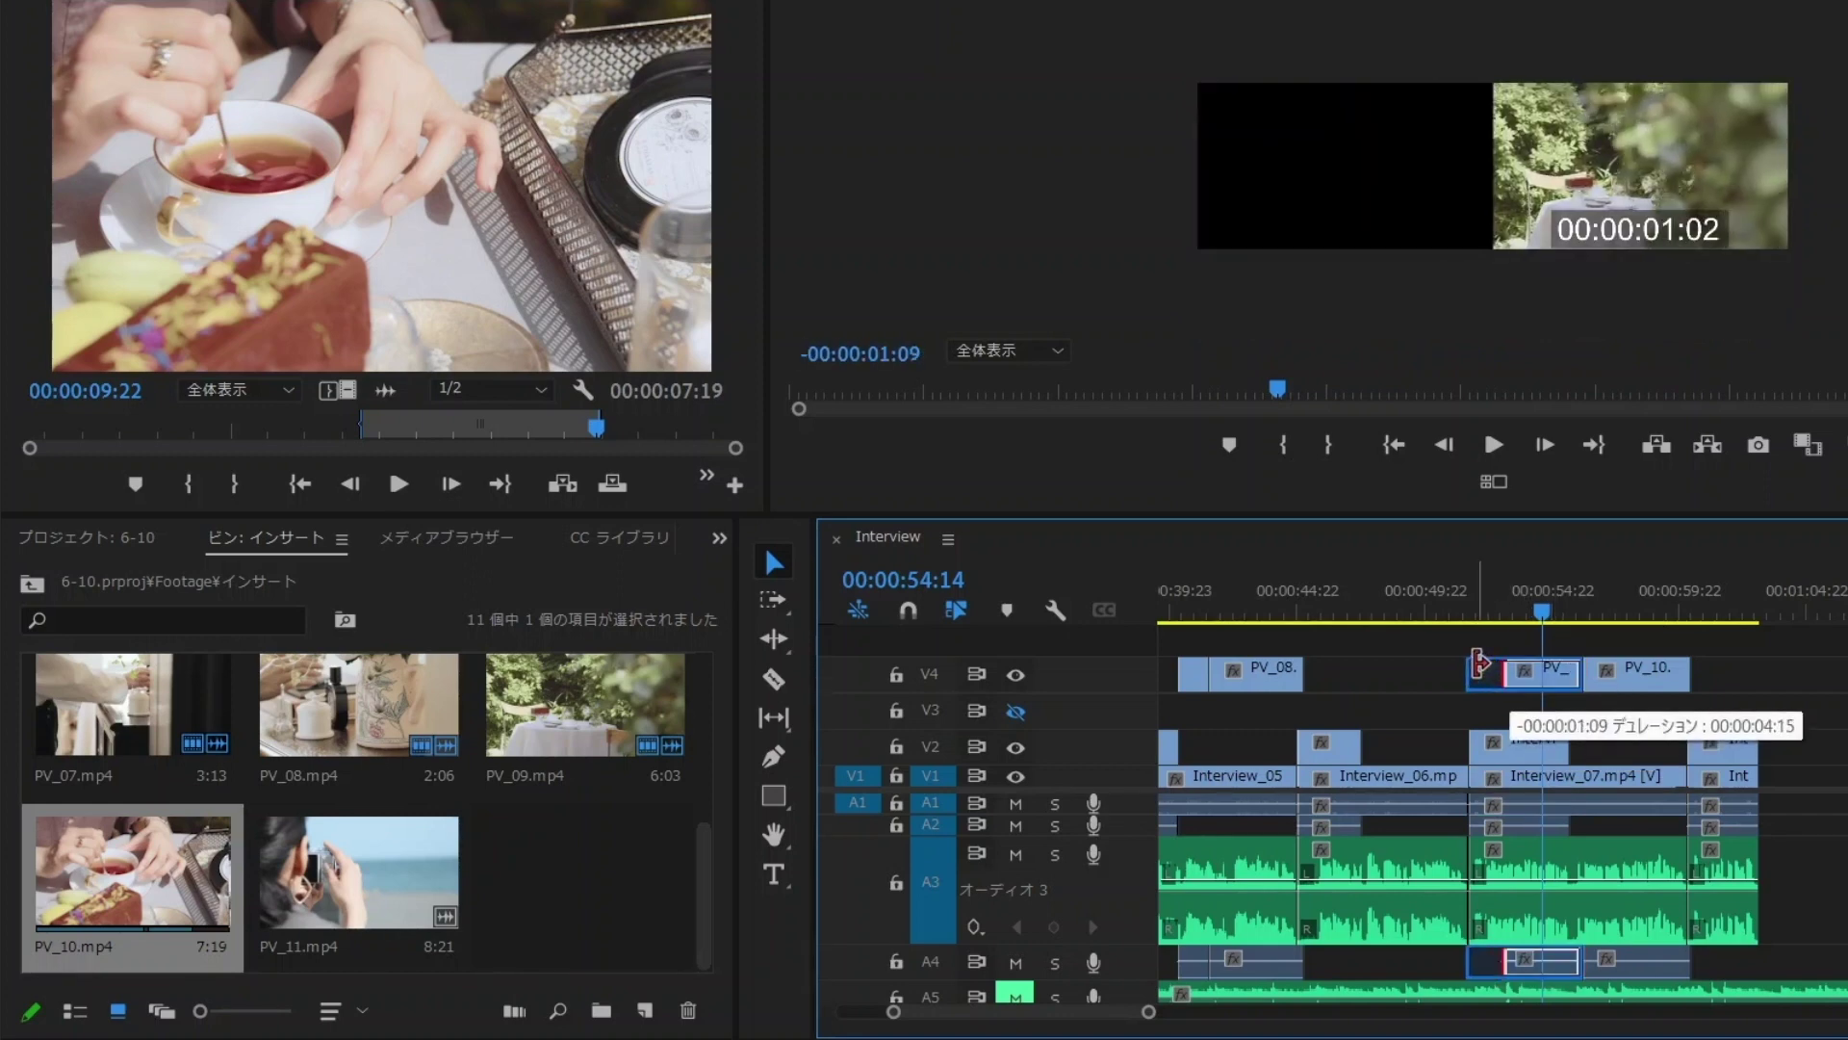
# - Play the edited B-roll section back from 50:18 and park the playhead at 50:14
pyautogui.click(1448, 591)
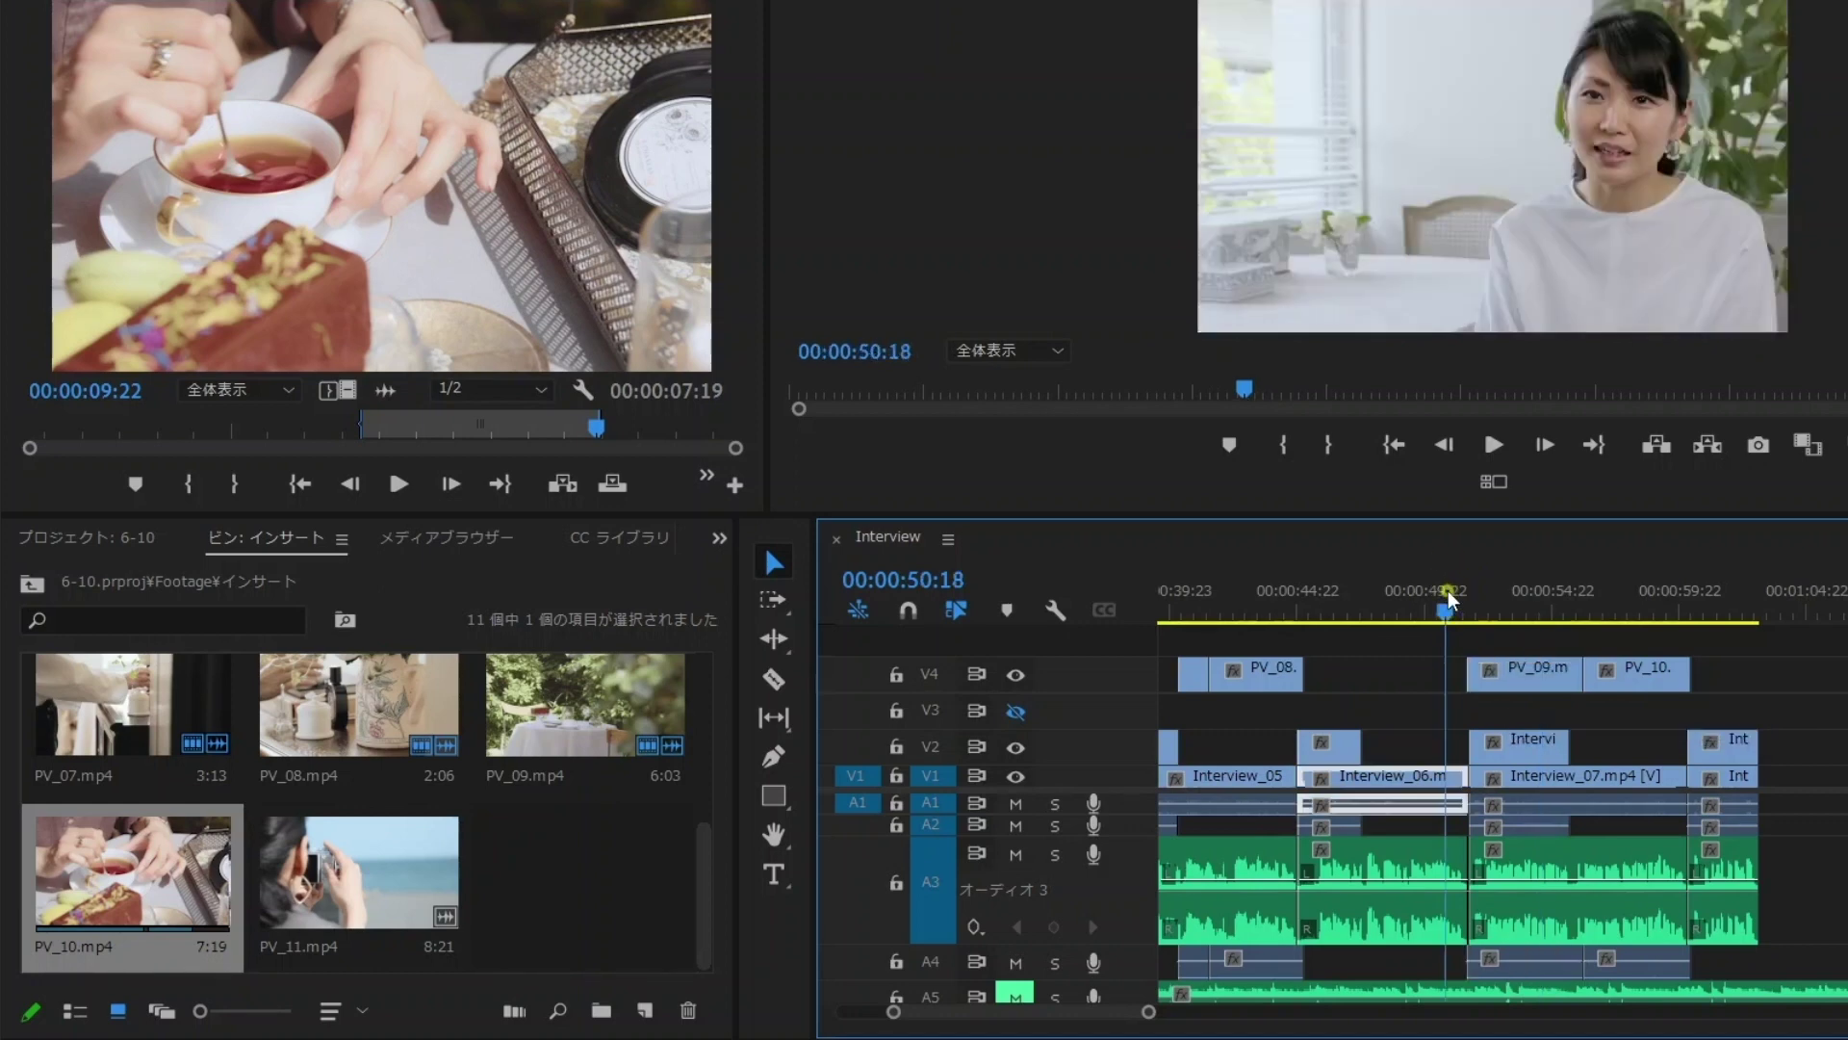
pyautogui.press('space')
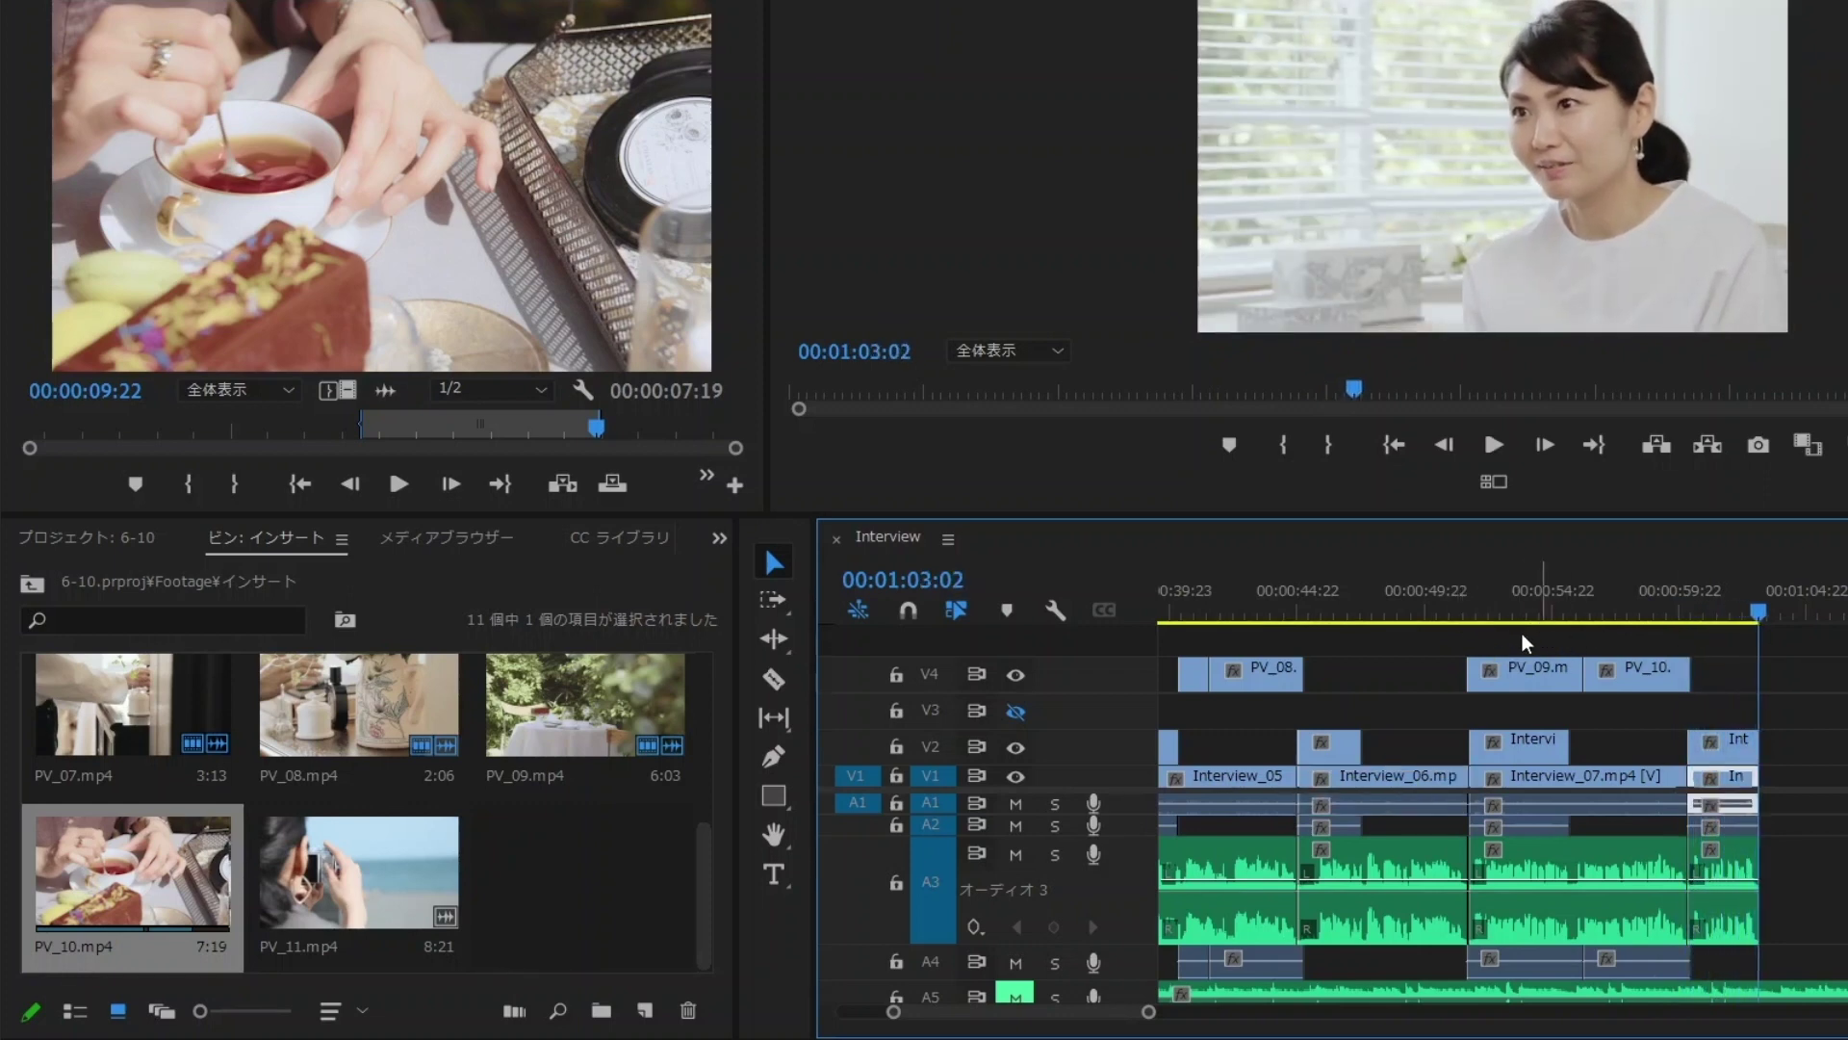
pyautogui.click(1505, 613)
pyautogui.click(1444, 606)
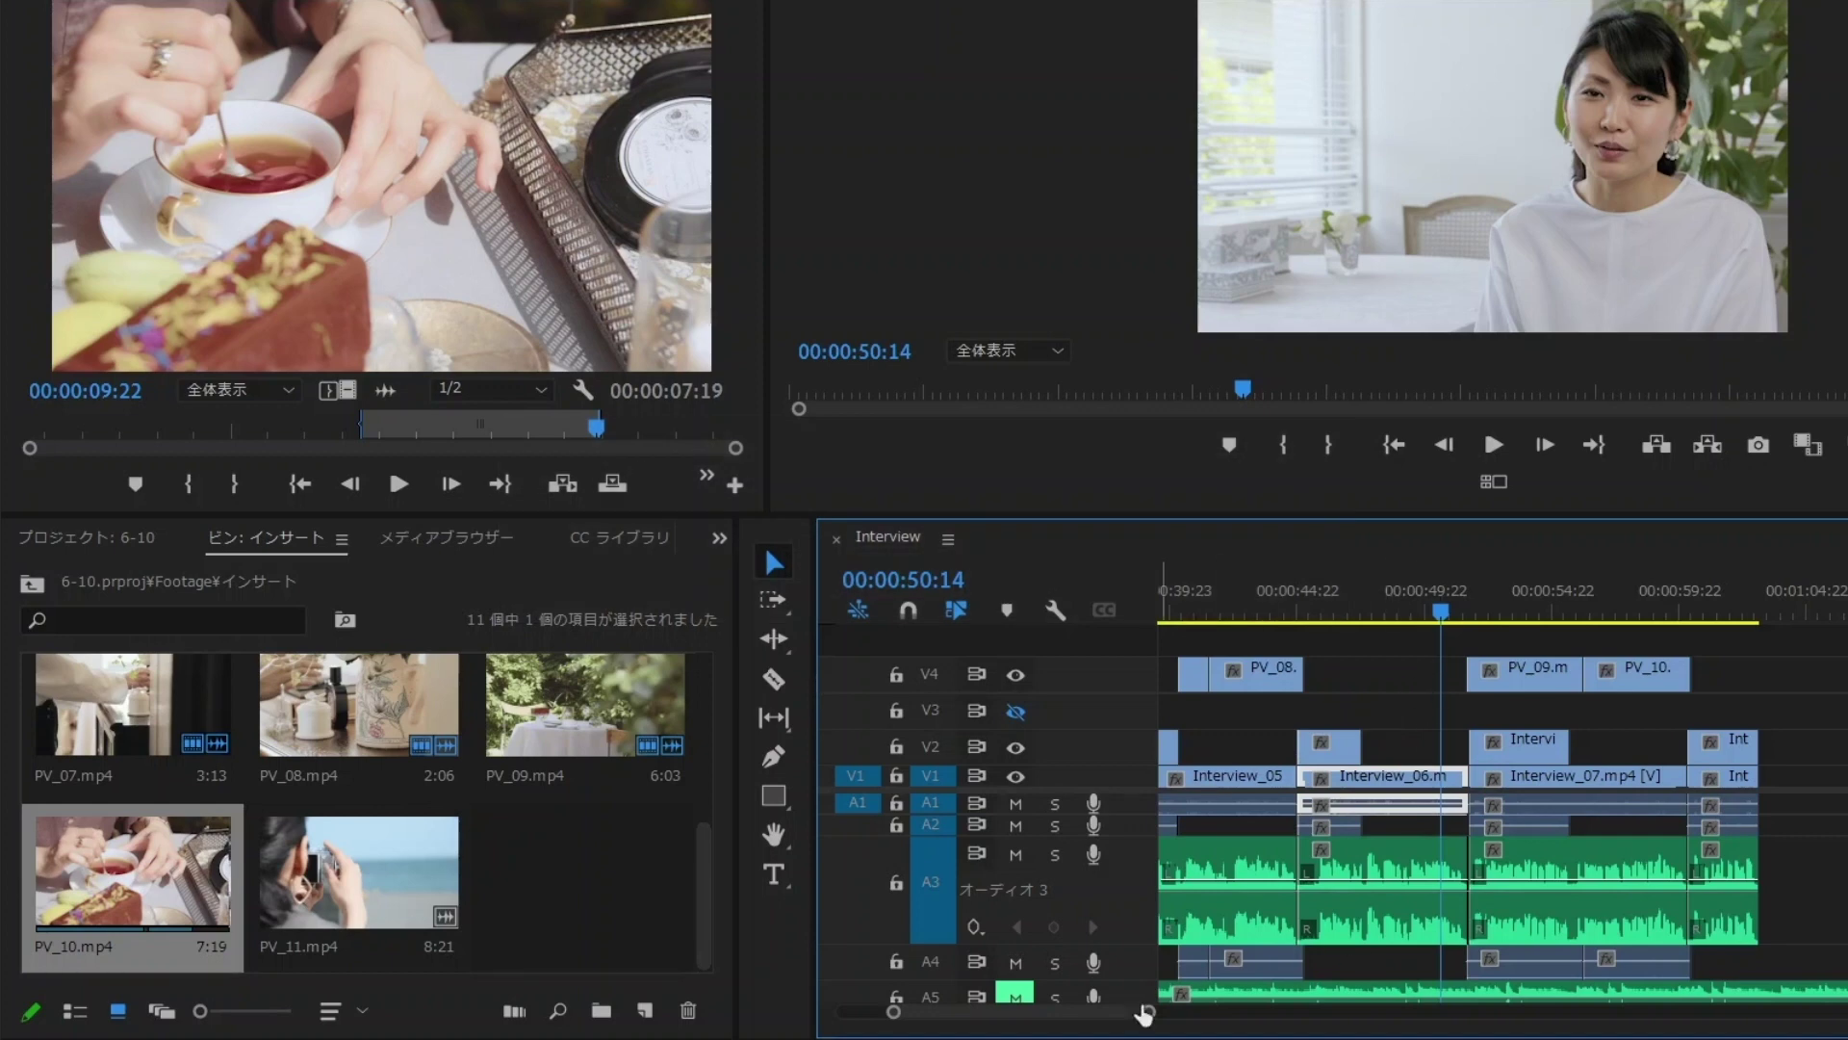
# - Preview the sequence to 1:02:04 and park the playhead just past its end
pyautogui.moveTo(1155, 1014); pyautogui.dragTo(1304, 1012)
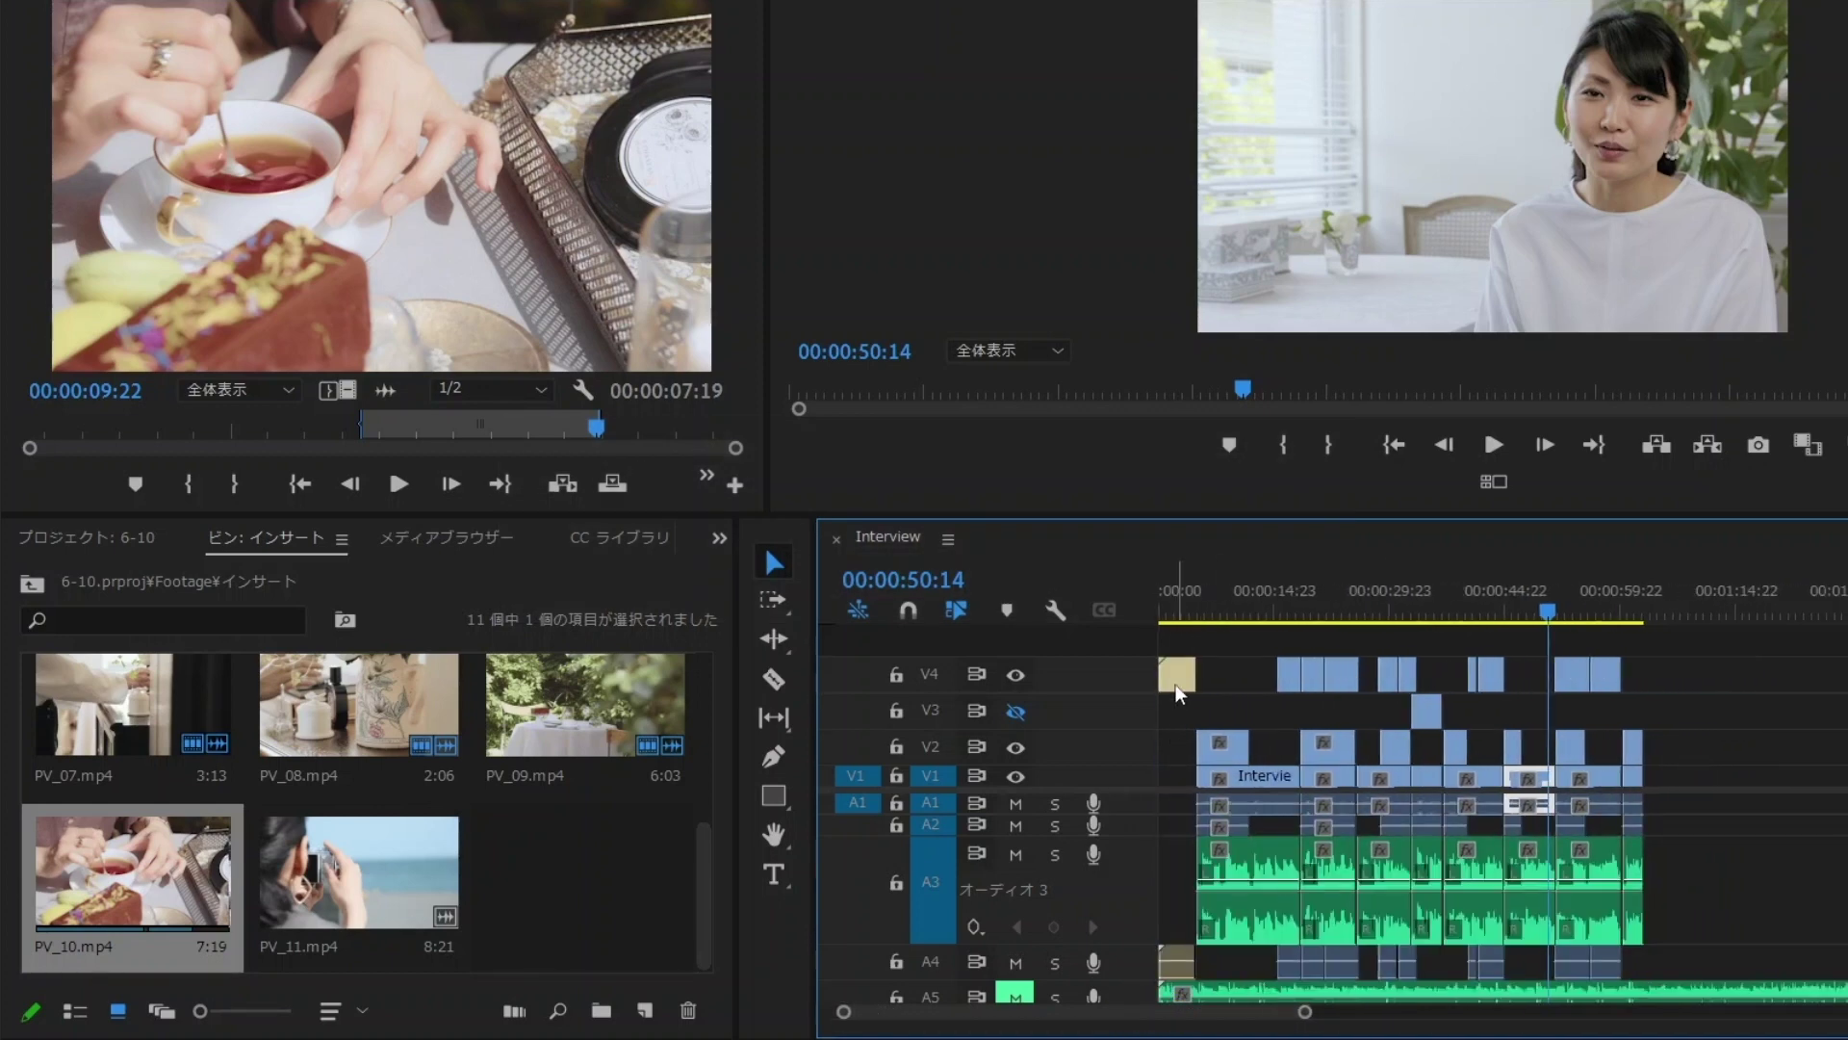
pyautogui.click(1175, 676)
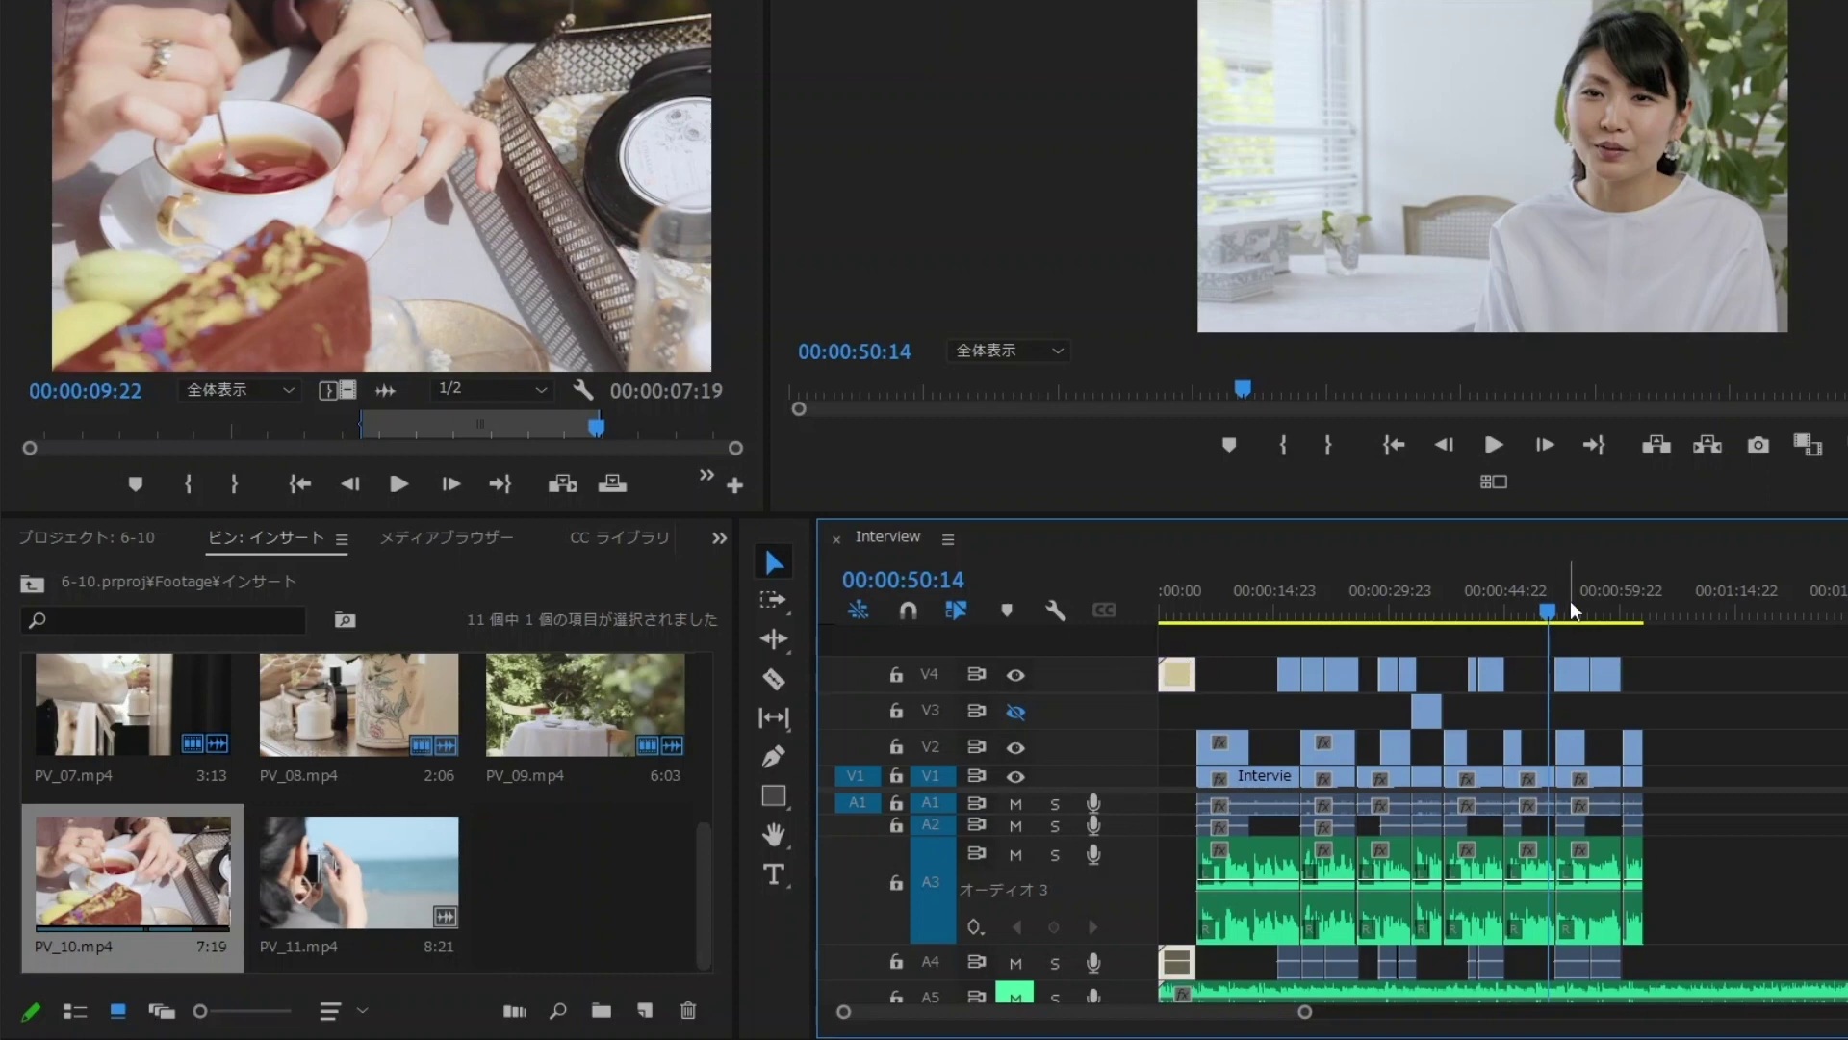
pyautogui.moveTo(1571, 602); pyautogui.dragTo(1641, 604)
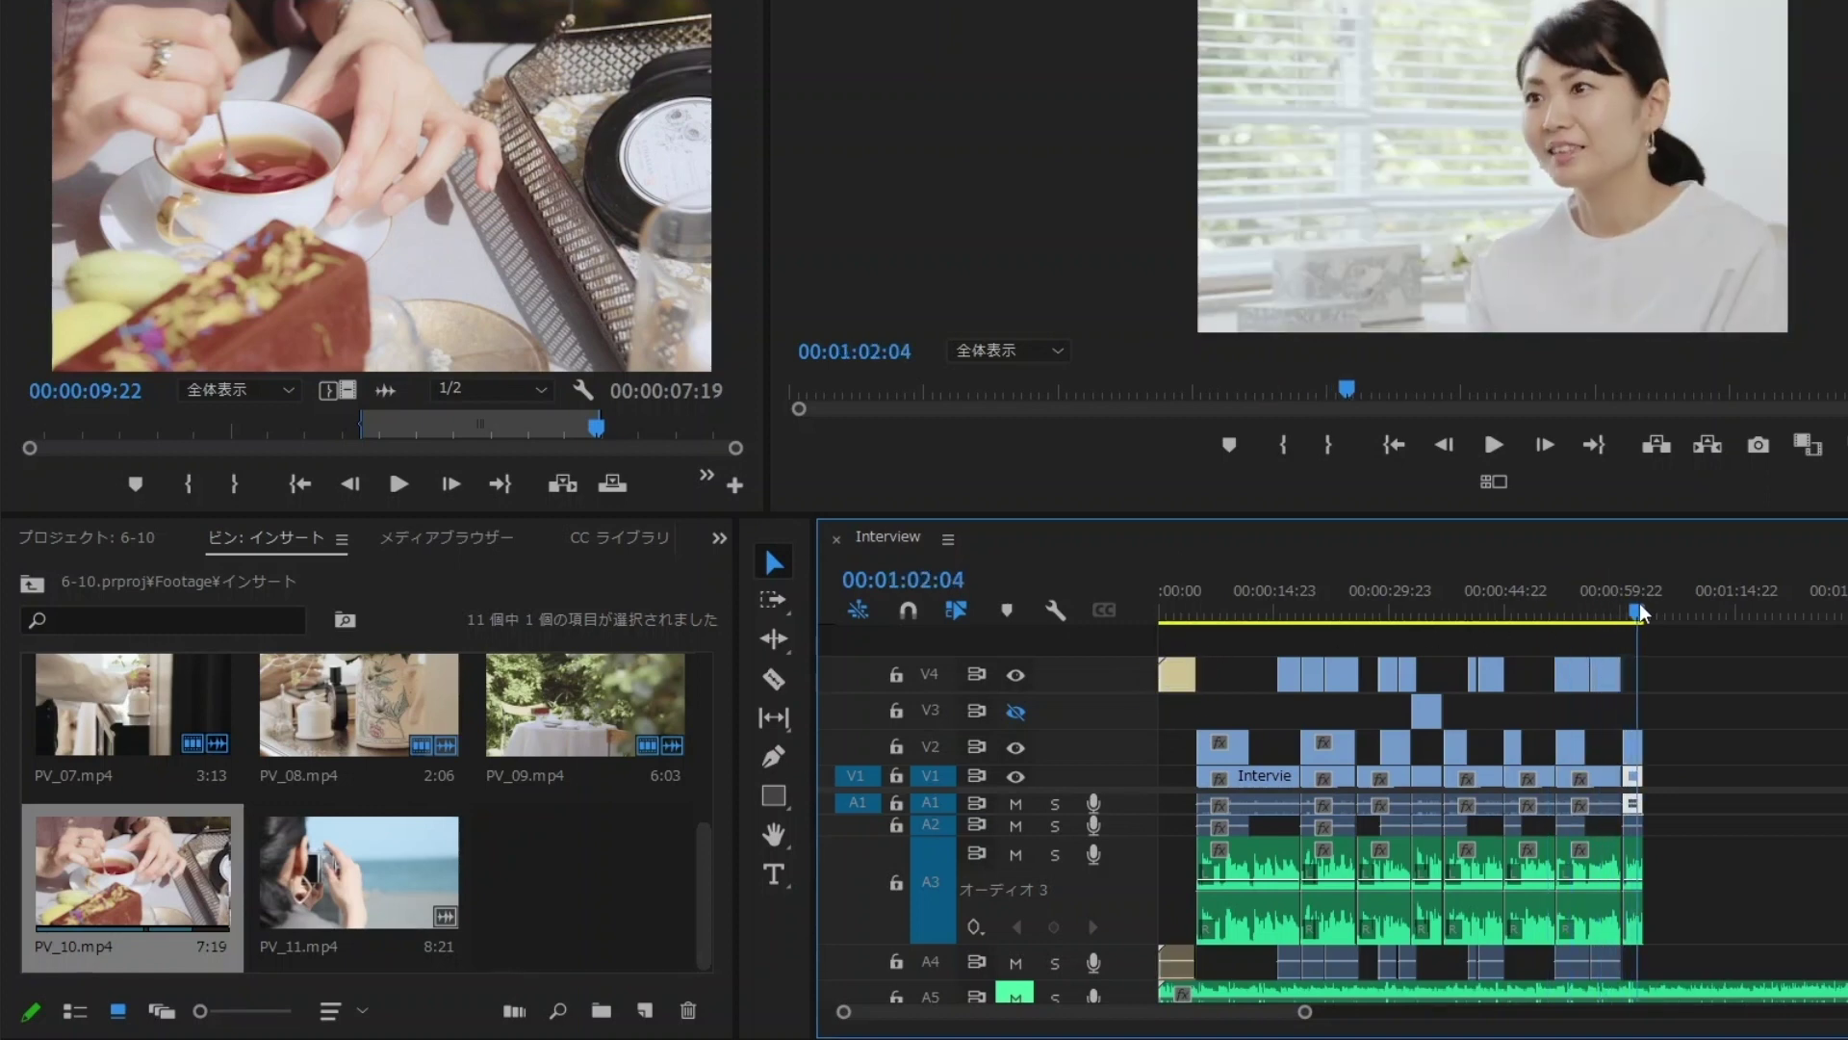
pyautogui.click(1646, 601)
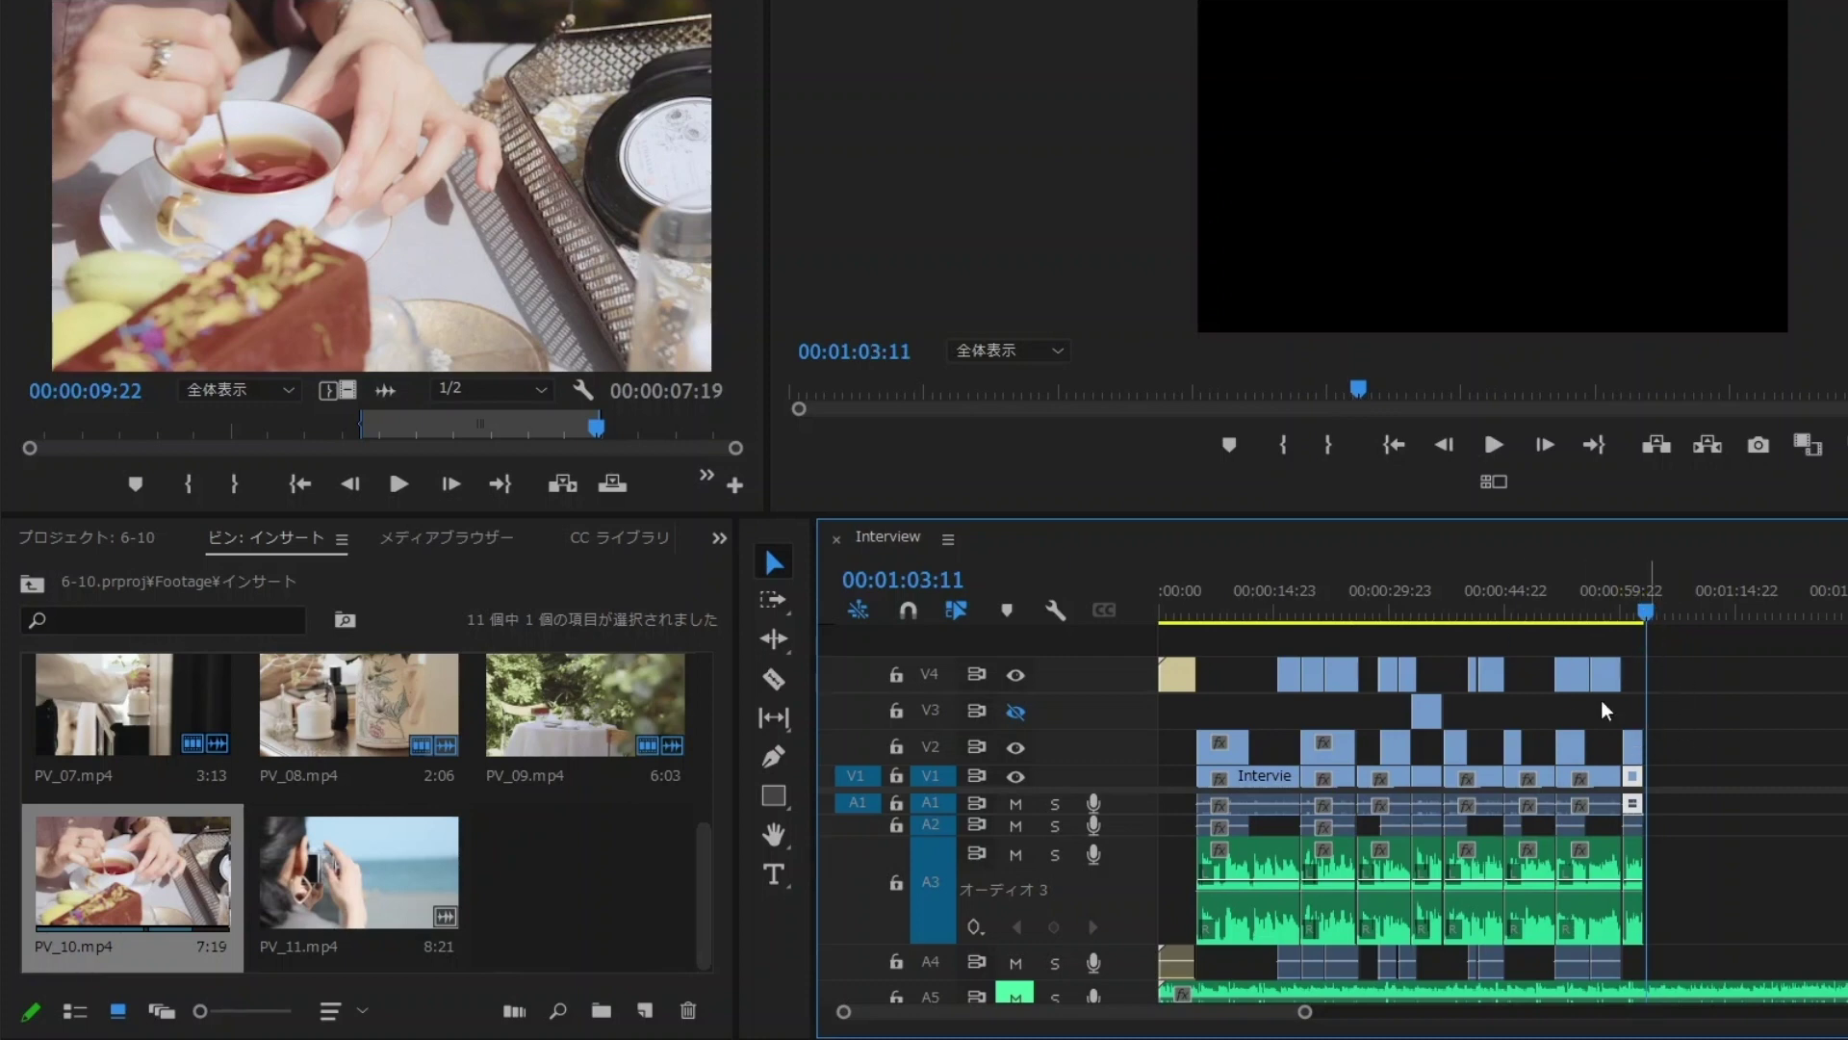
# - Load PV_11 in the Source Monitor, start it at about 1:12, and place it on V4
pyautogui.moveTo(1577, 672)
pyautogui.doubleClick(358, 883)
pyautogui.moveTo(145, 425)
pyautogui.mouseDown()
pyautogui.moveTo(90, 425)
pyautogui.moveTo(107, 427)
pyautogui.mouseUp()
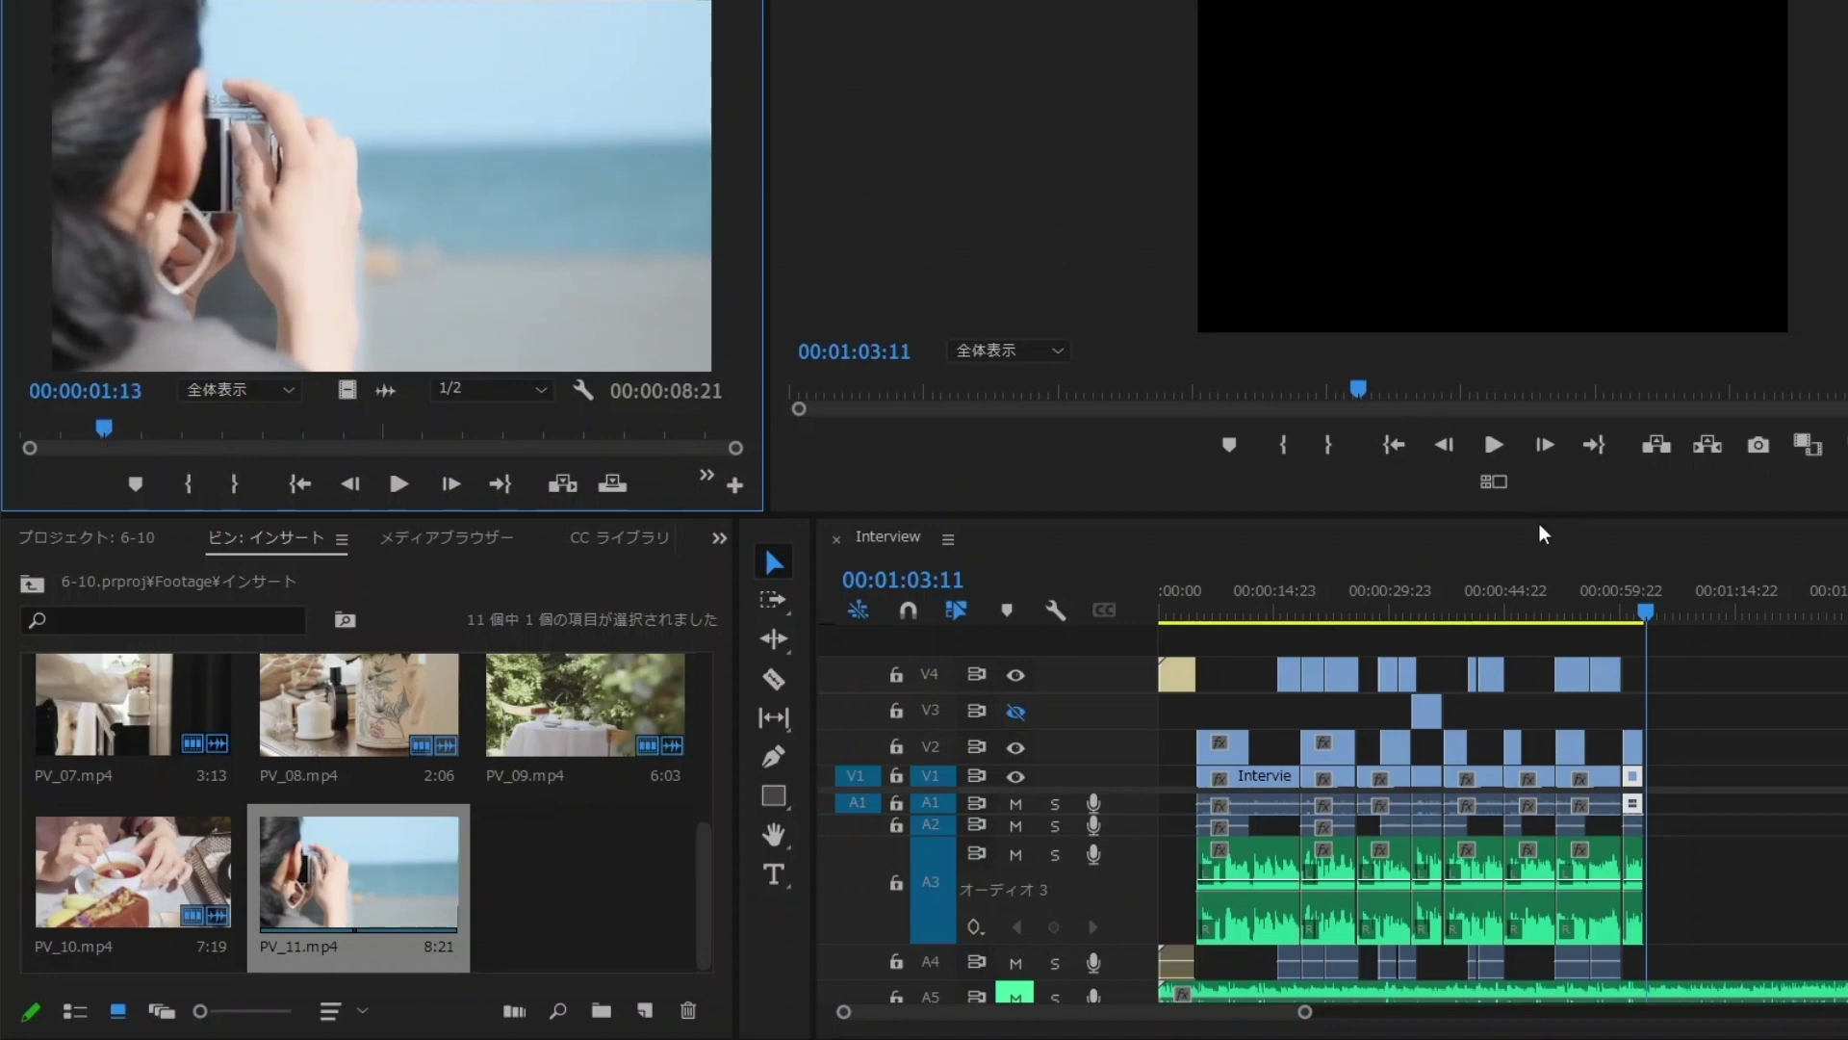
pyautogui.moveTo(1612, 643); pyautogui.dragTo(1639, 676)
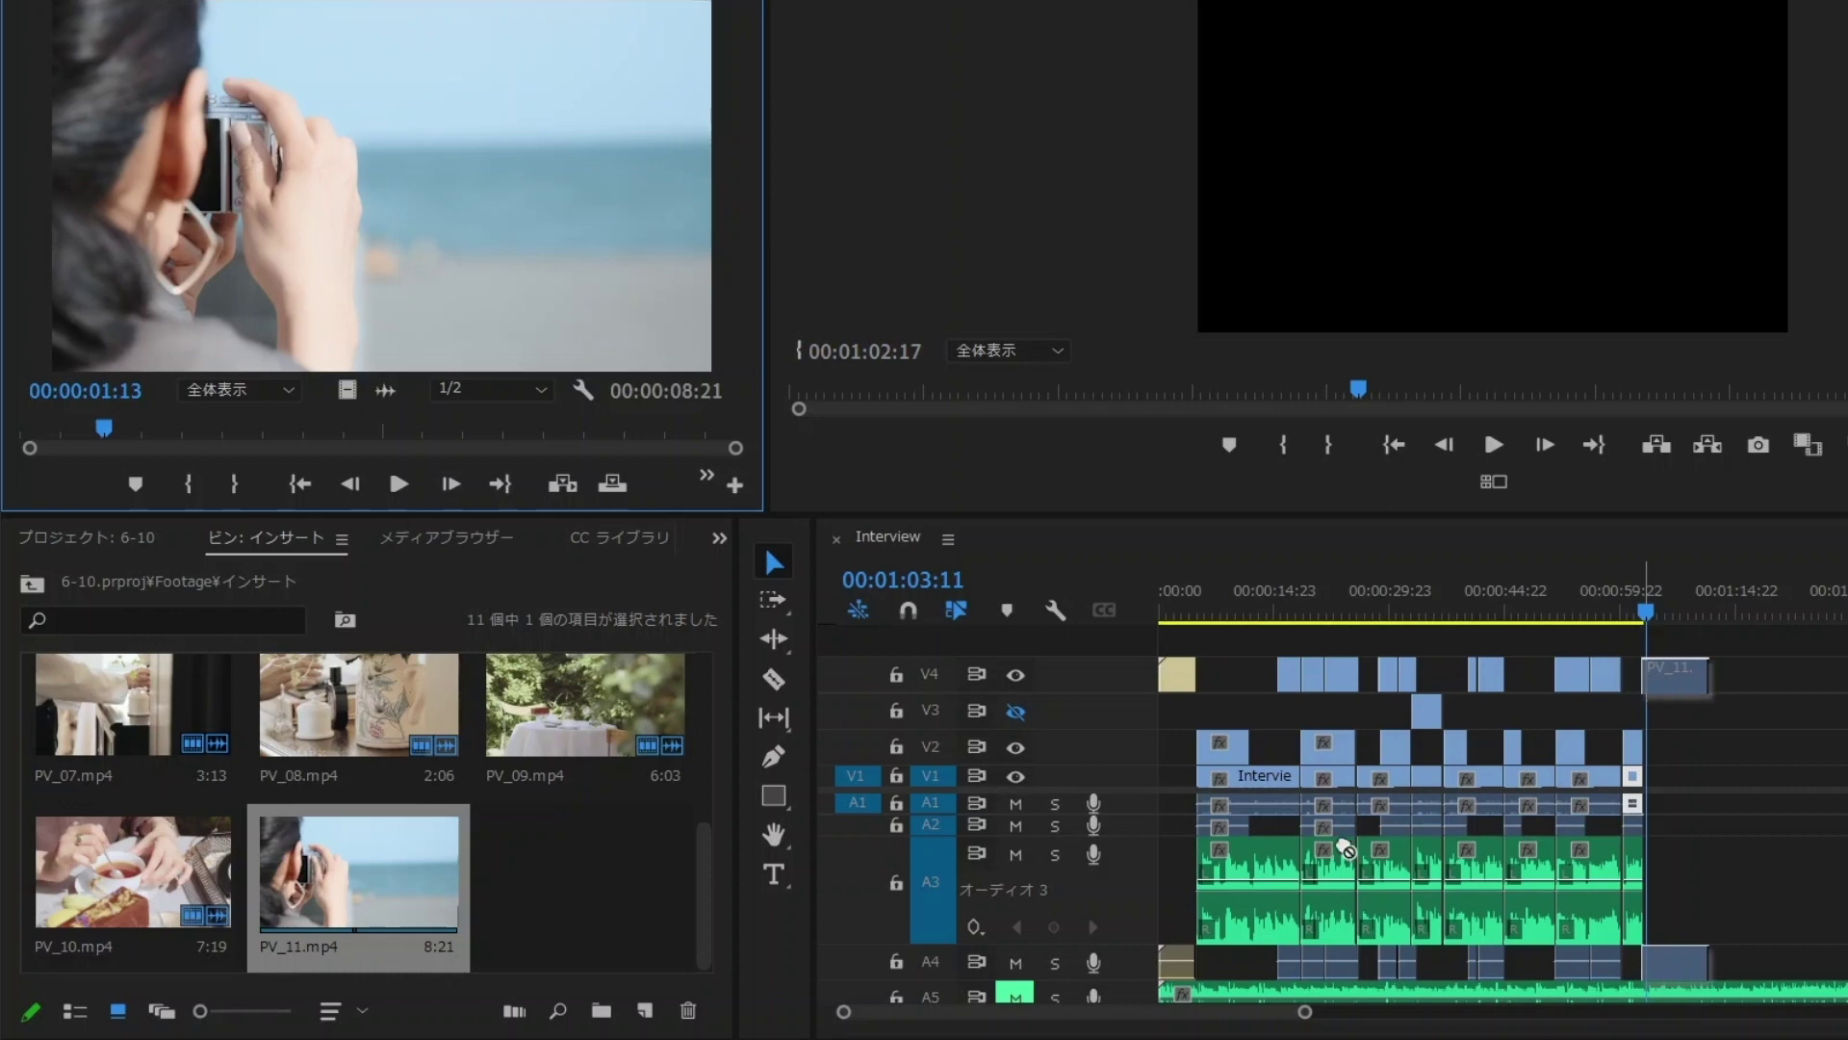
# - Drop PV_11 at the end of V4 and trim its start
pyautogui.moveTo(1346, 849); pyautogui.dragTo(1346, 849)
pyautogui.moveTo(843, 1011); pyautogui.dragTo(958, 1021)
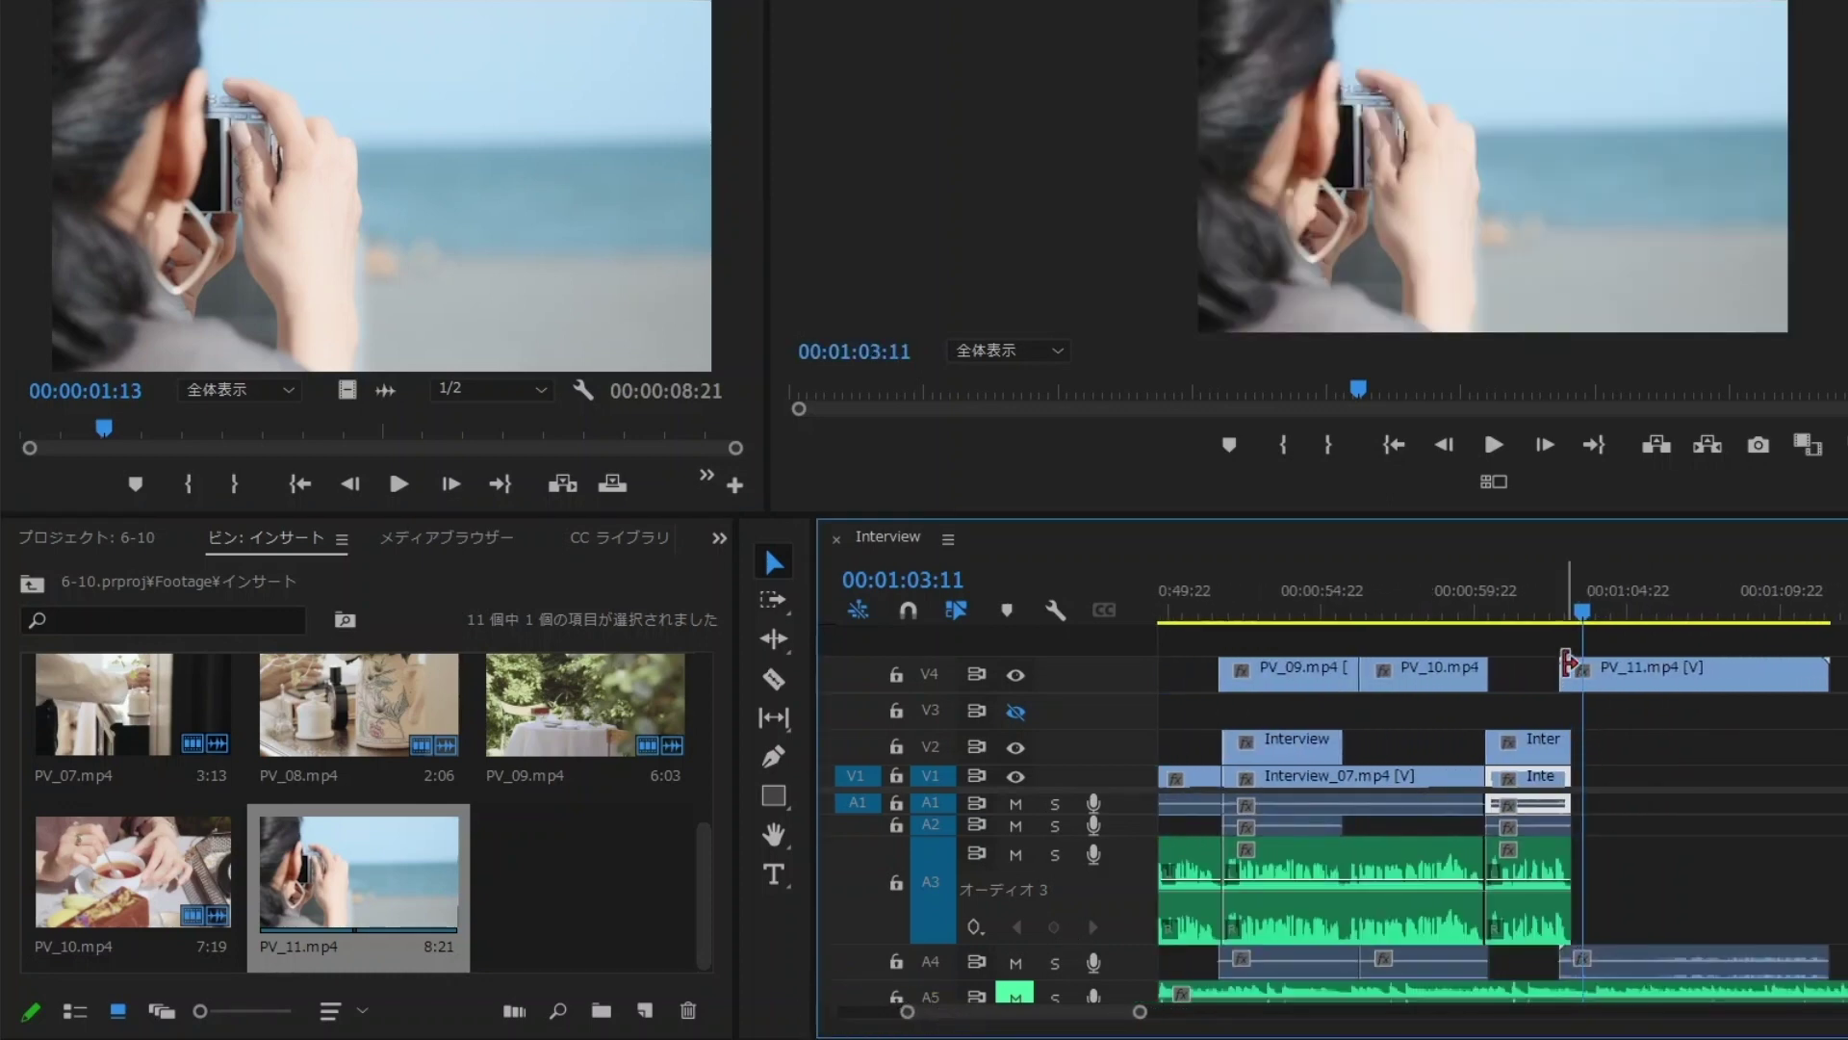
pyautogui.moveTo(1569, 662); pyautogui.dragTo(1615, 677)
# - Trim PV_11's end to the 1:06:15 playhead and select the V4 B-roll clips after the first
pyautogui.moveTo(1565, 614); pyautogui.dragTo(1716, 616)
pyautogui.moveTo(1807, 665); pyautogui.dragTo(1712, 663)
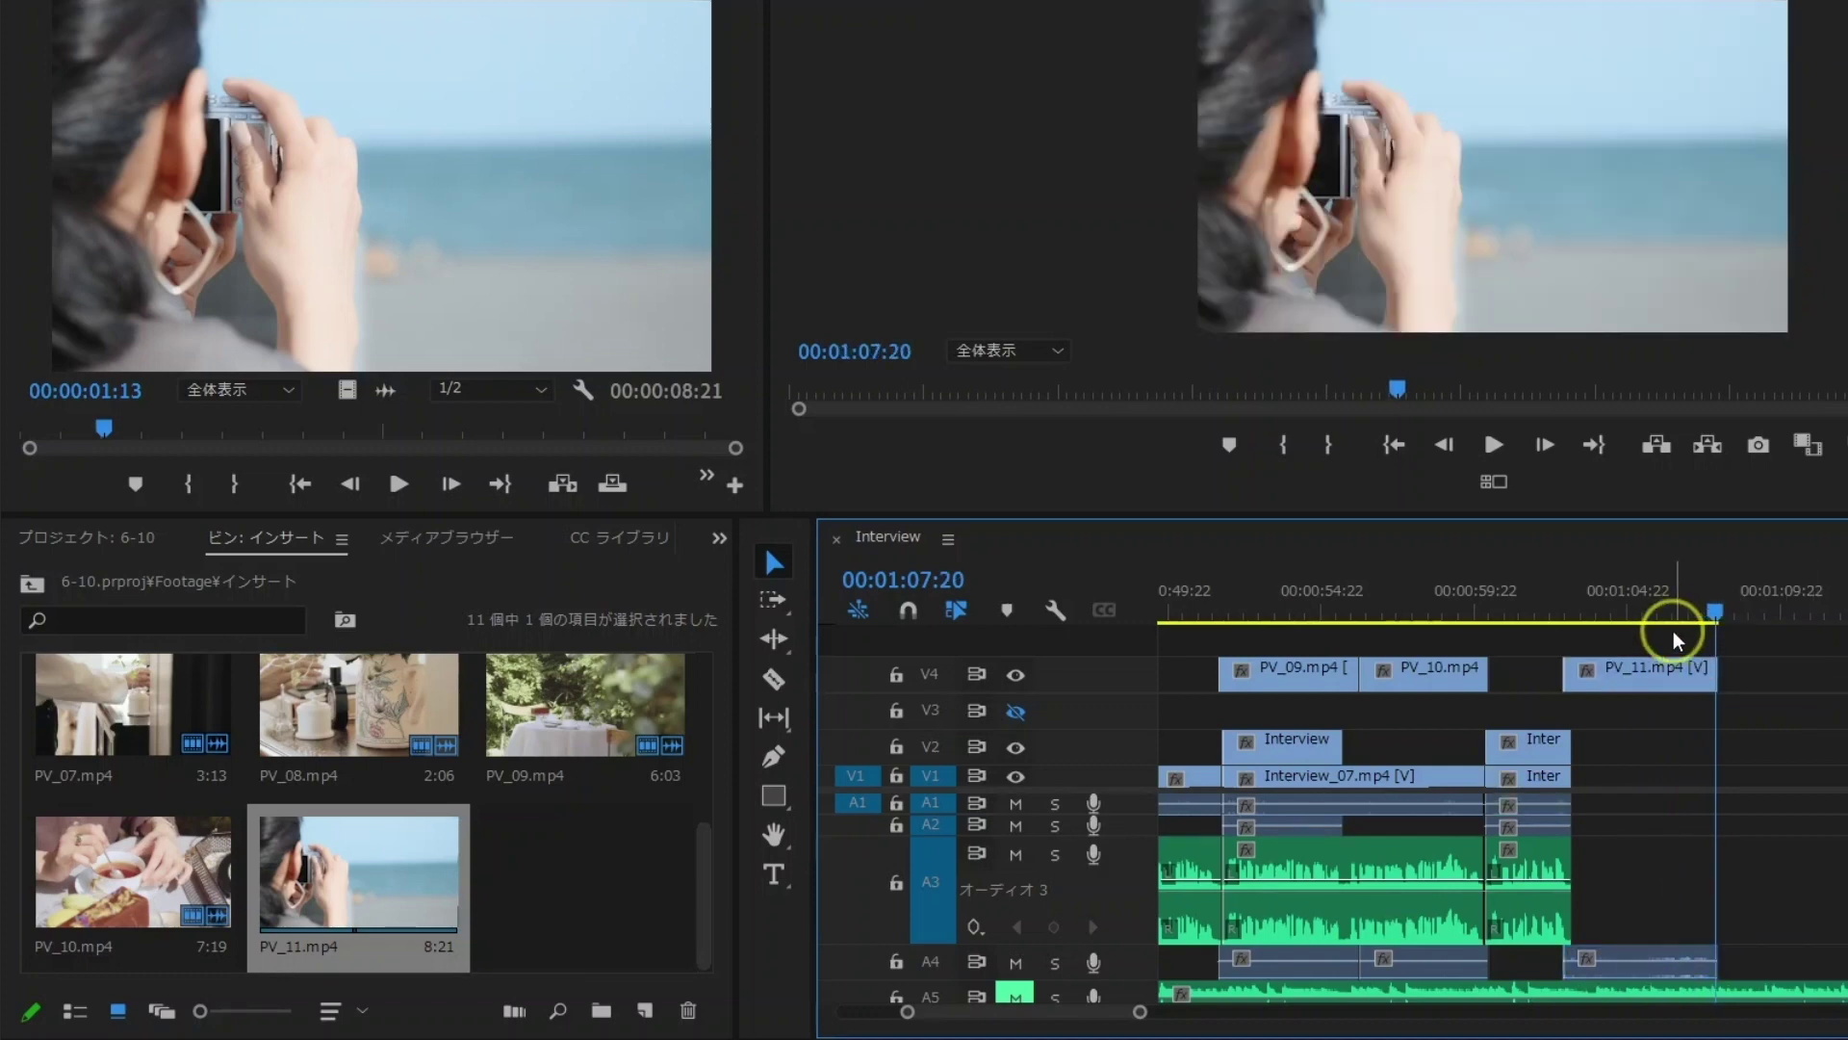
pyautogui.moveTo(1140, 1011); pyautogui.dragTo(1360, 1011)
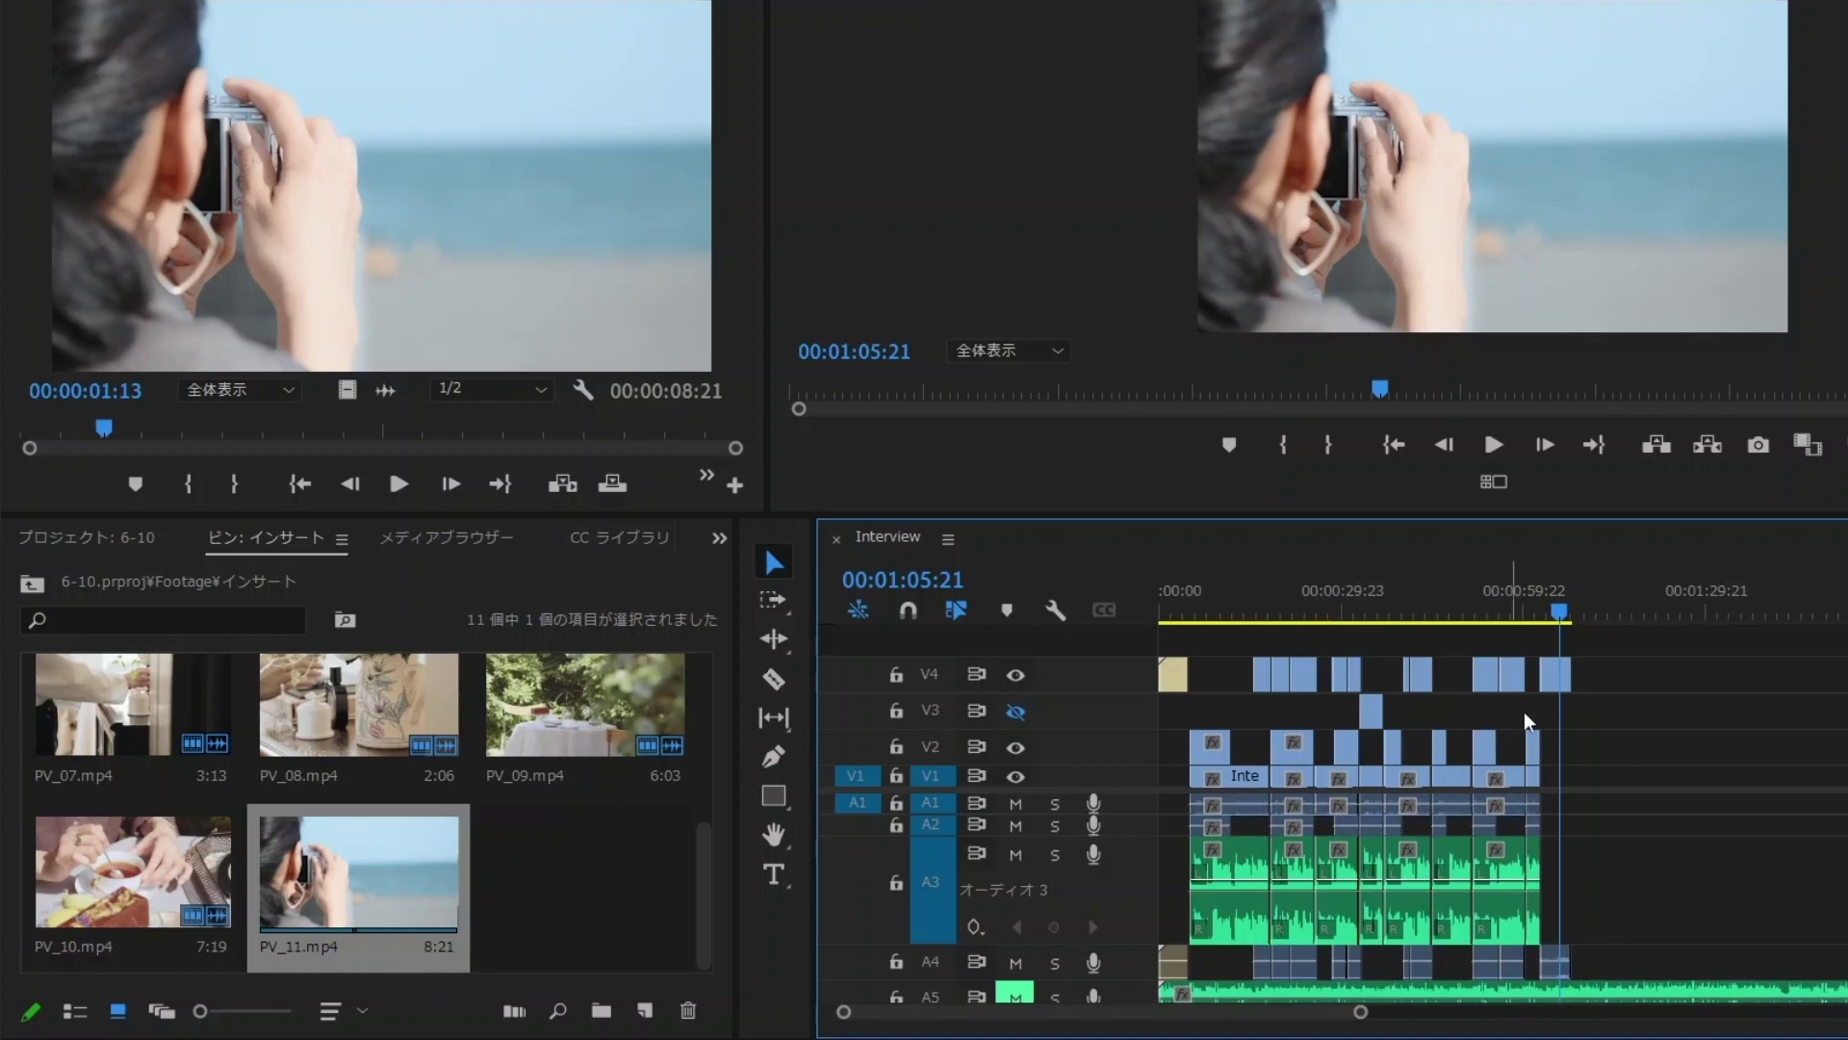
pyautogui.moveTo(1604, 662); pyautogui.dragTo(1203, 691)
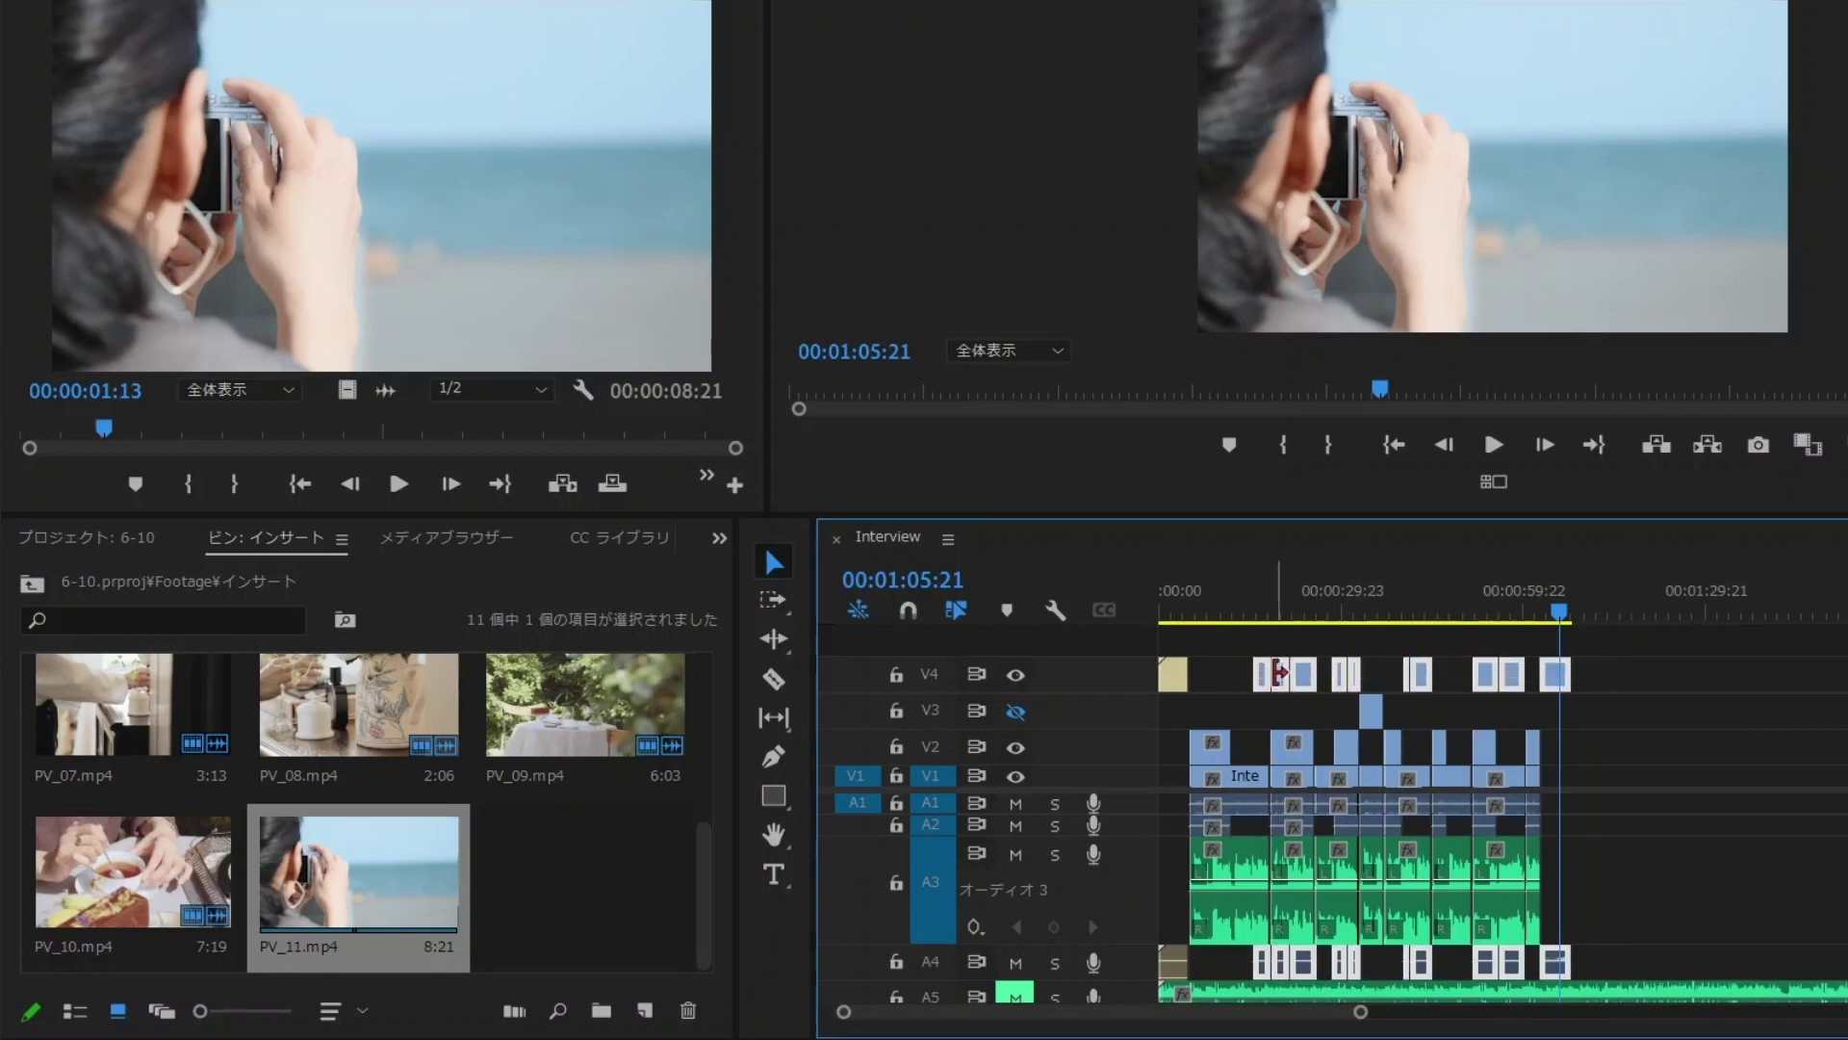
# - Give the selected V4 B-roll clips the Yellow label
pyautogui.rightClick(1286, 684)
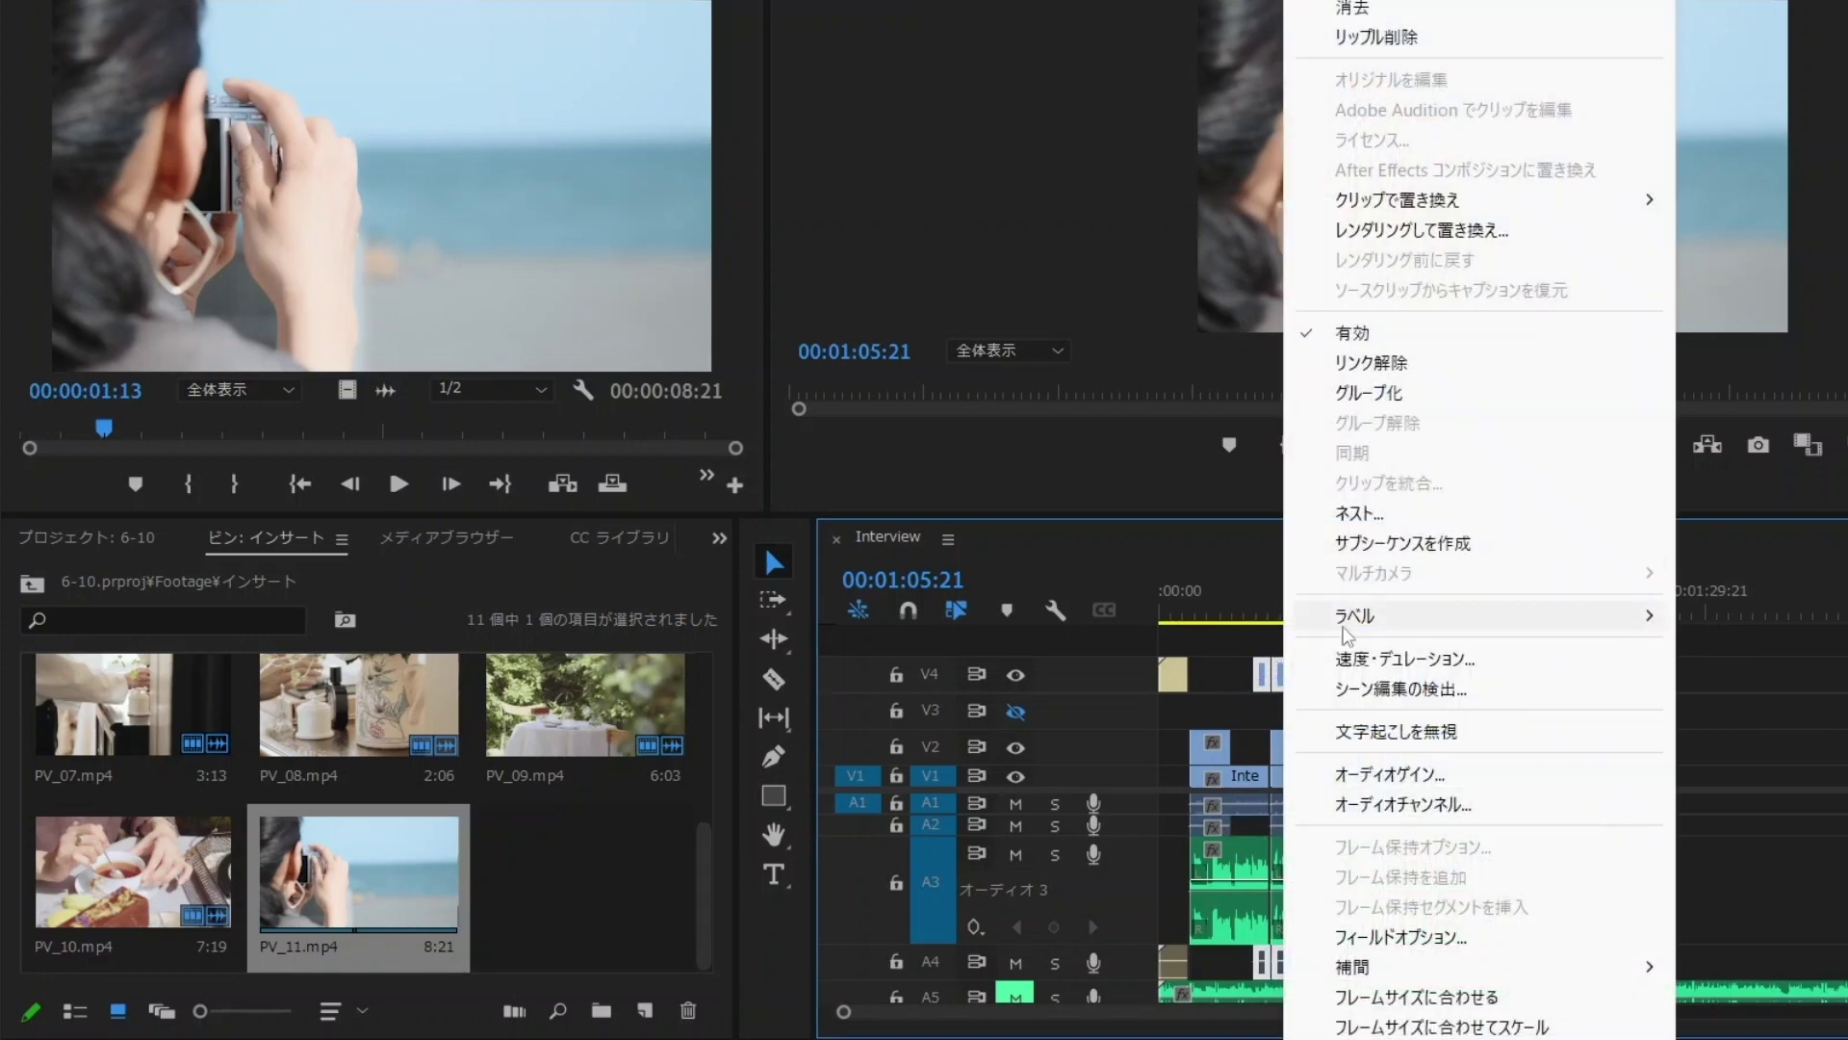
pyautogui.moveTo(1444, 616)
pyautogui.click(1815, 621)
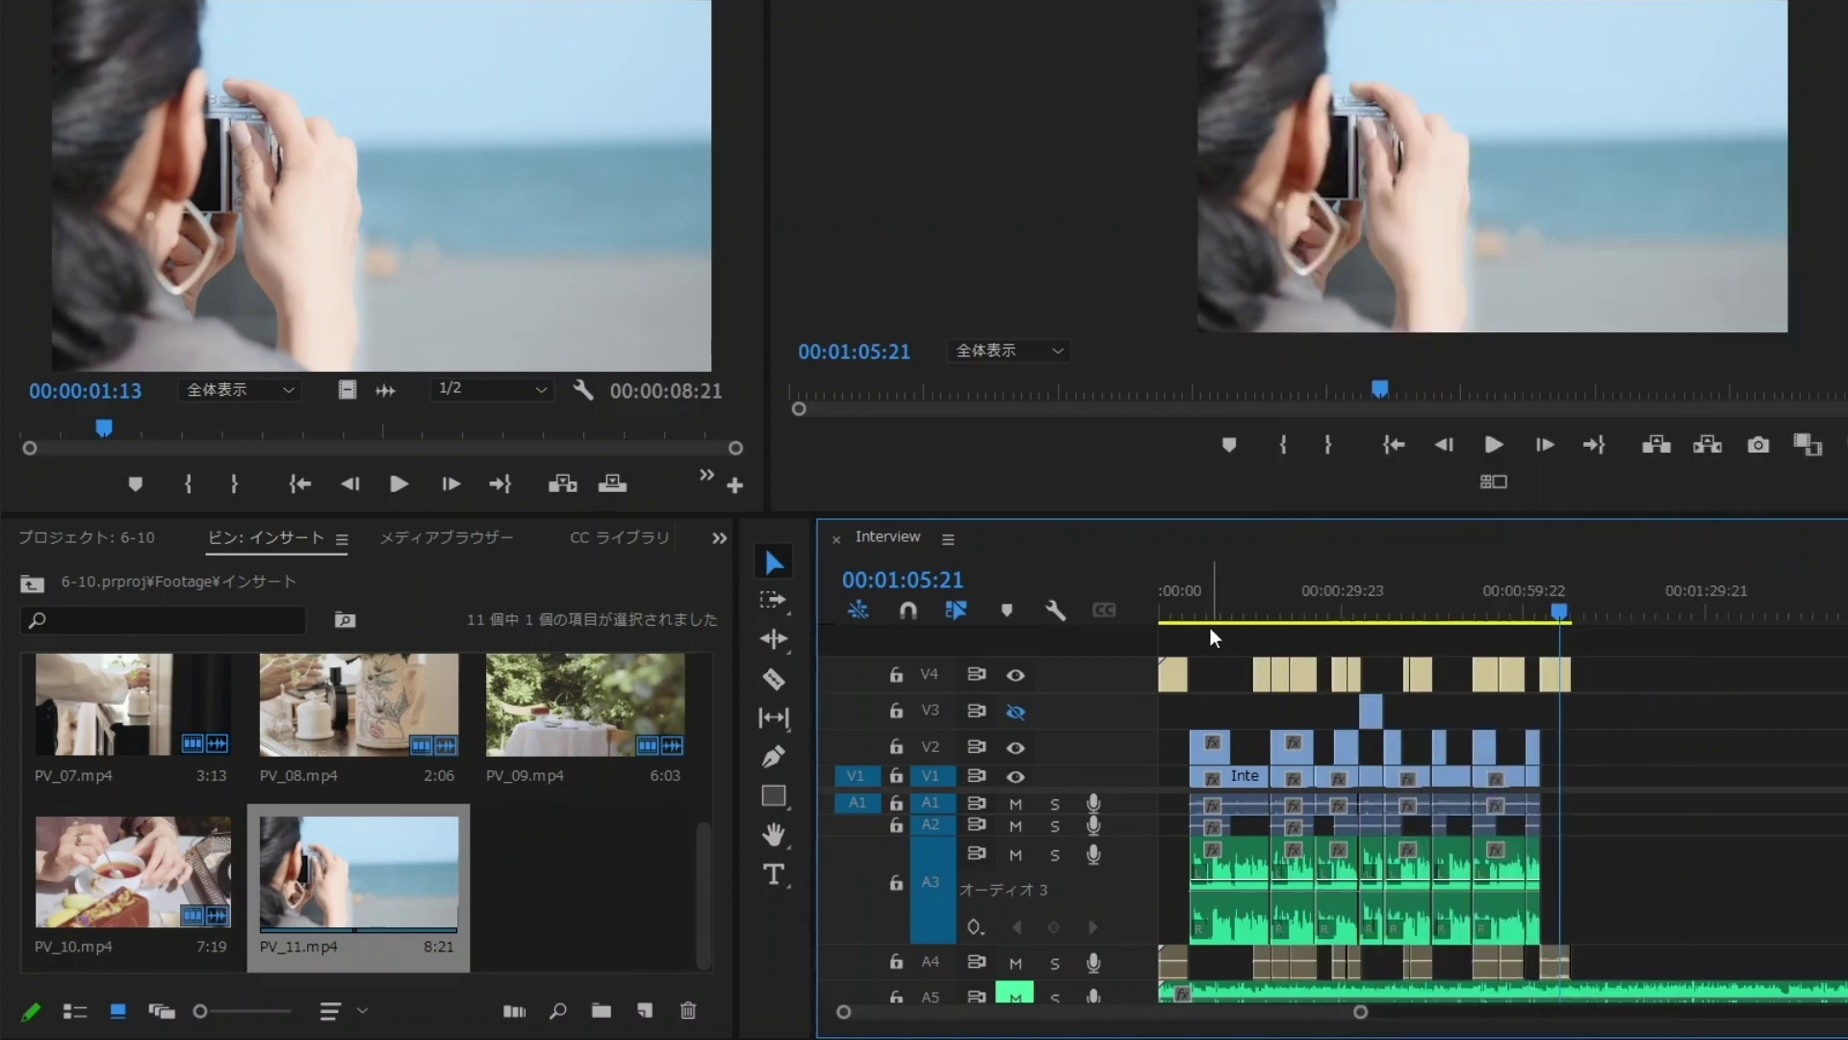
# - Select the first clip and then the whole last clip on V4
pyautogui.moveTo(1236, 640); pyautogui.dragTo(1182, 668)
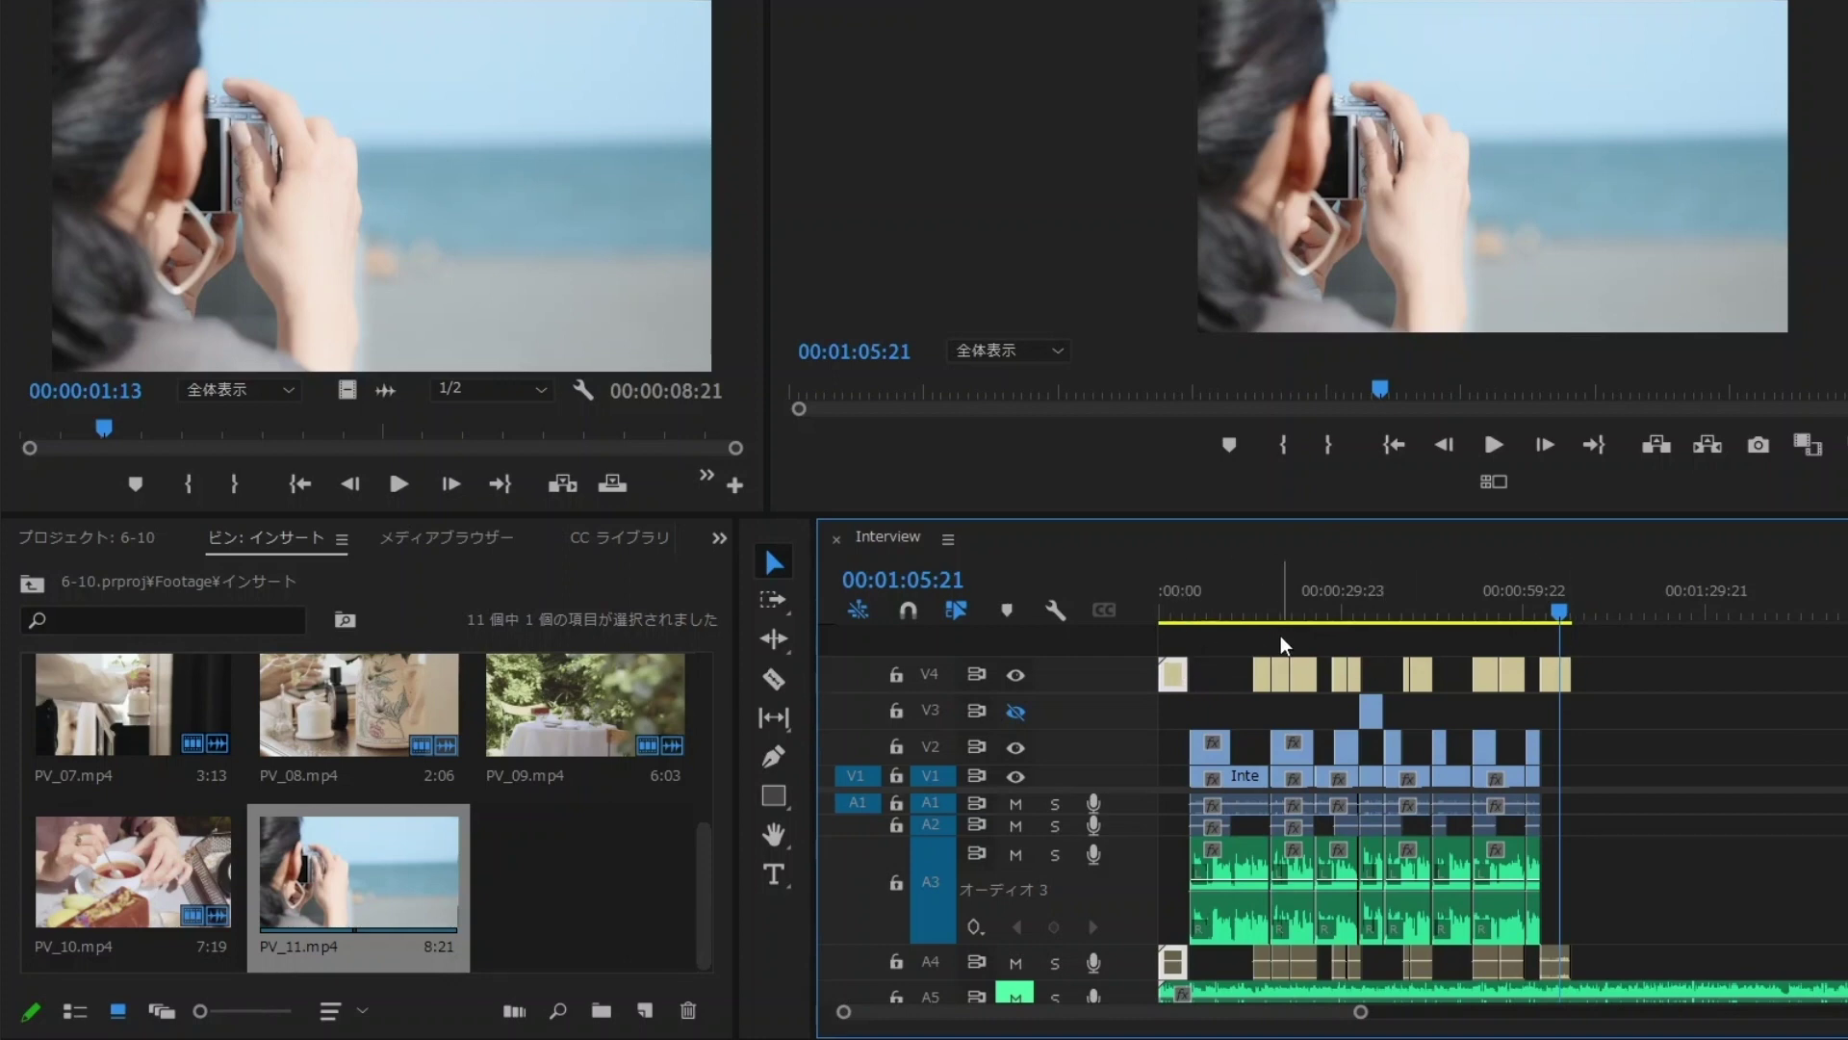
pyautogui.moveTo(1650, 658)
pyautogui.mouseDown()
pyautogui.moveTo(1560, 682)
pyautogui.moveTo(1569, 695)
pyautogui.mouseUp()
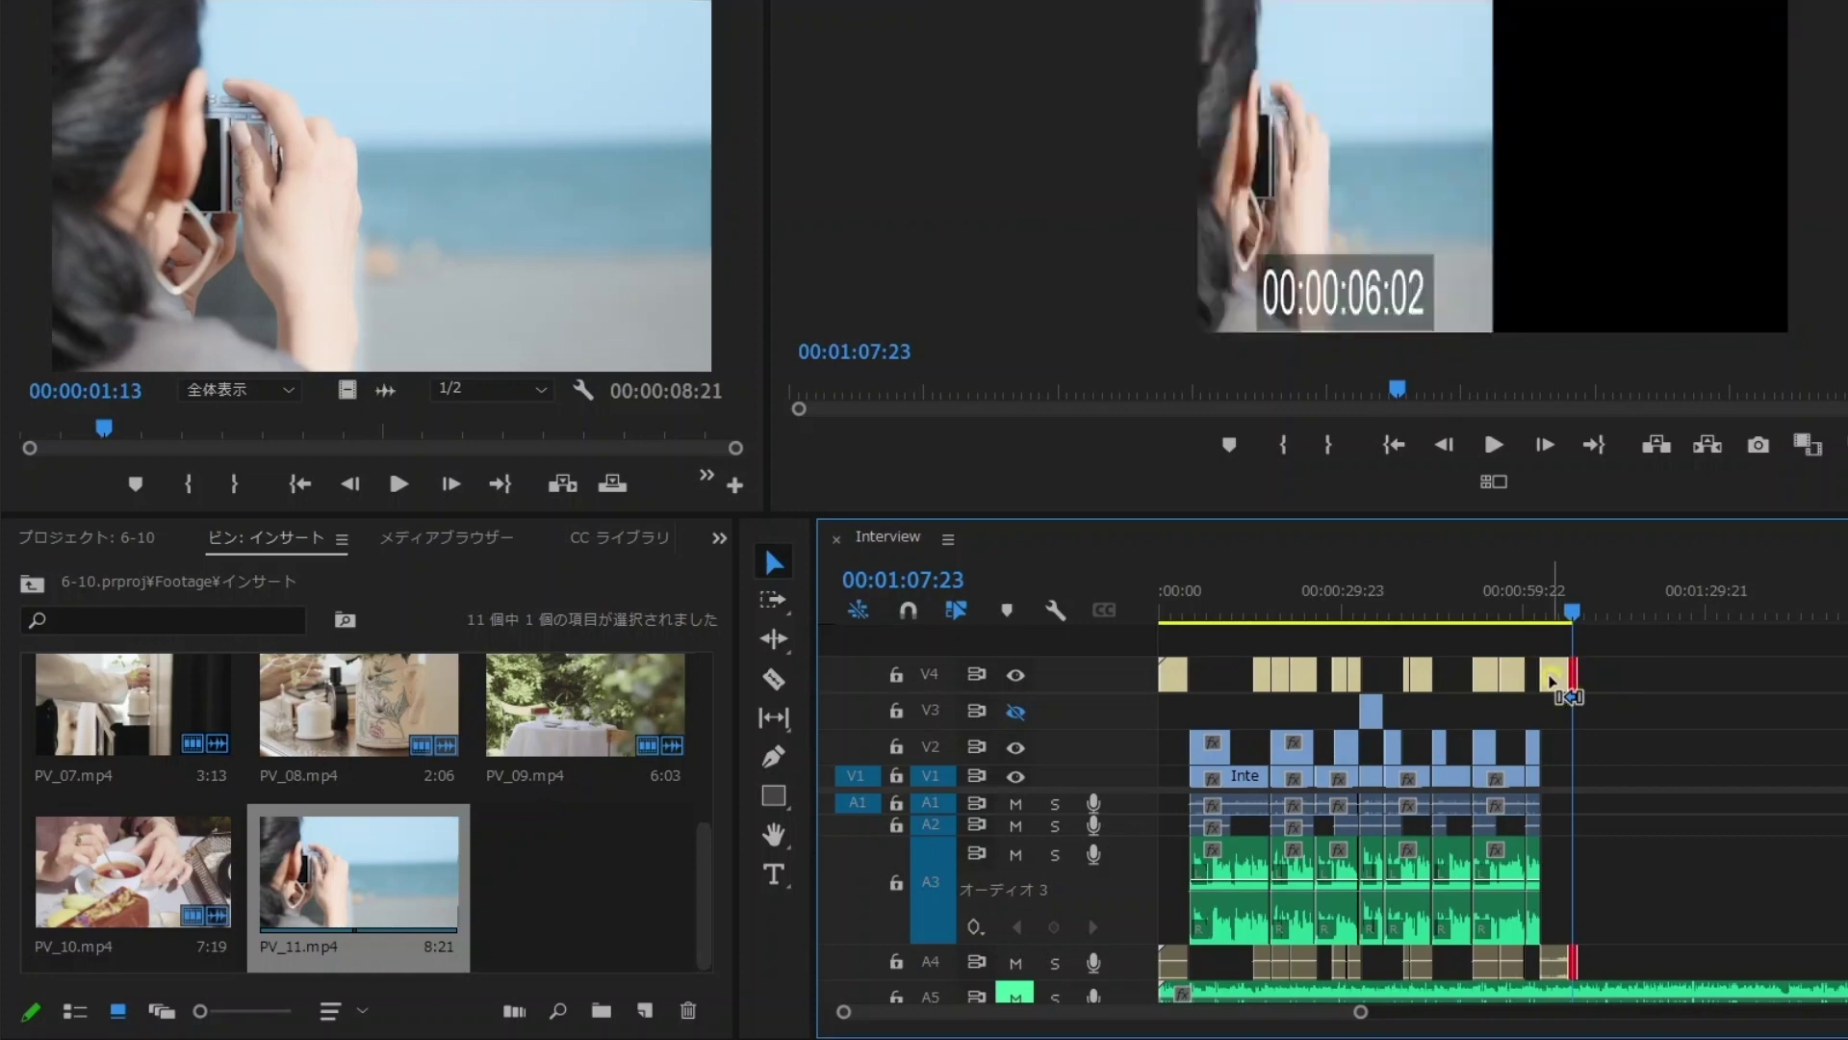
pyautogui.click(1623, 672)
pyautogui.click(1567, 675)
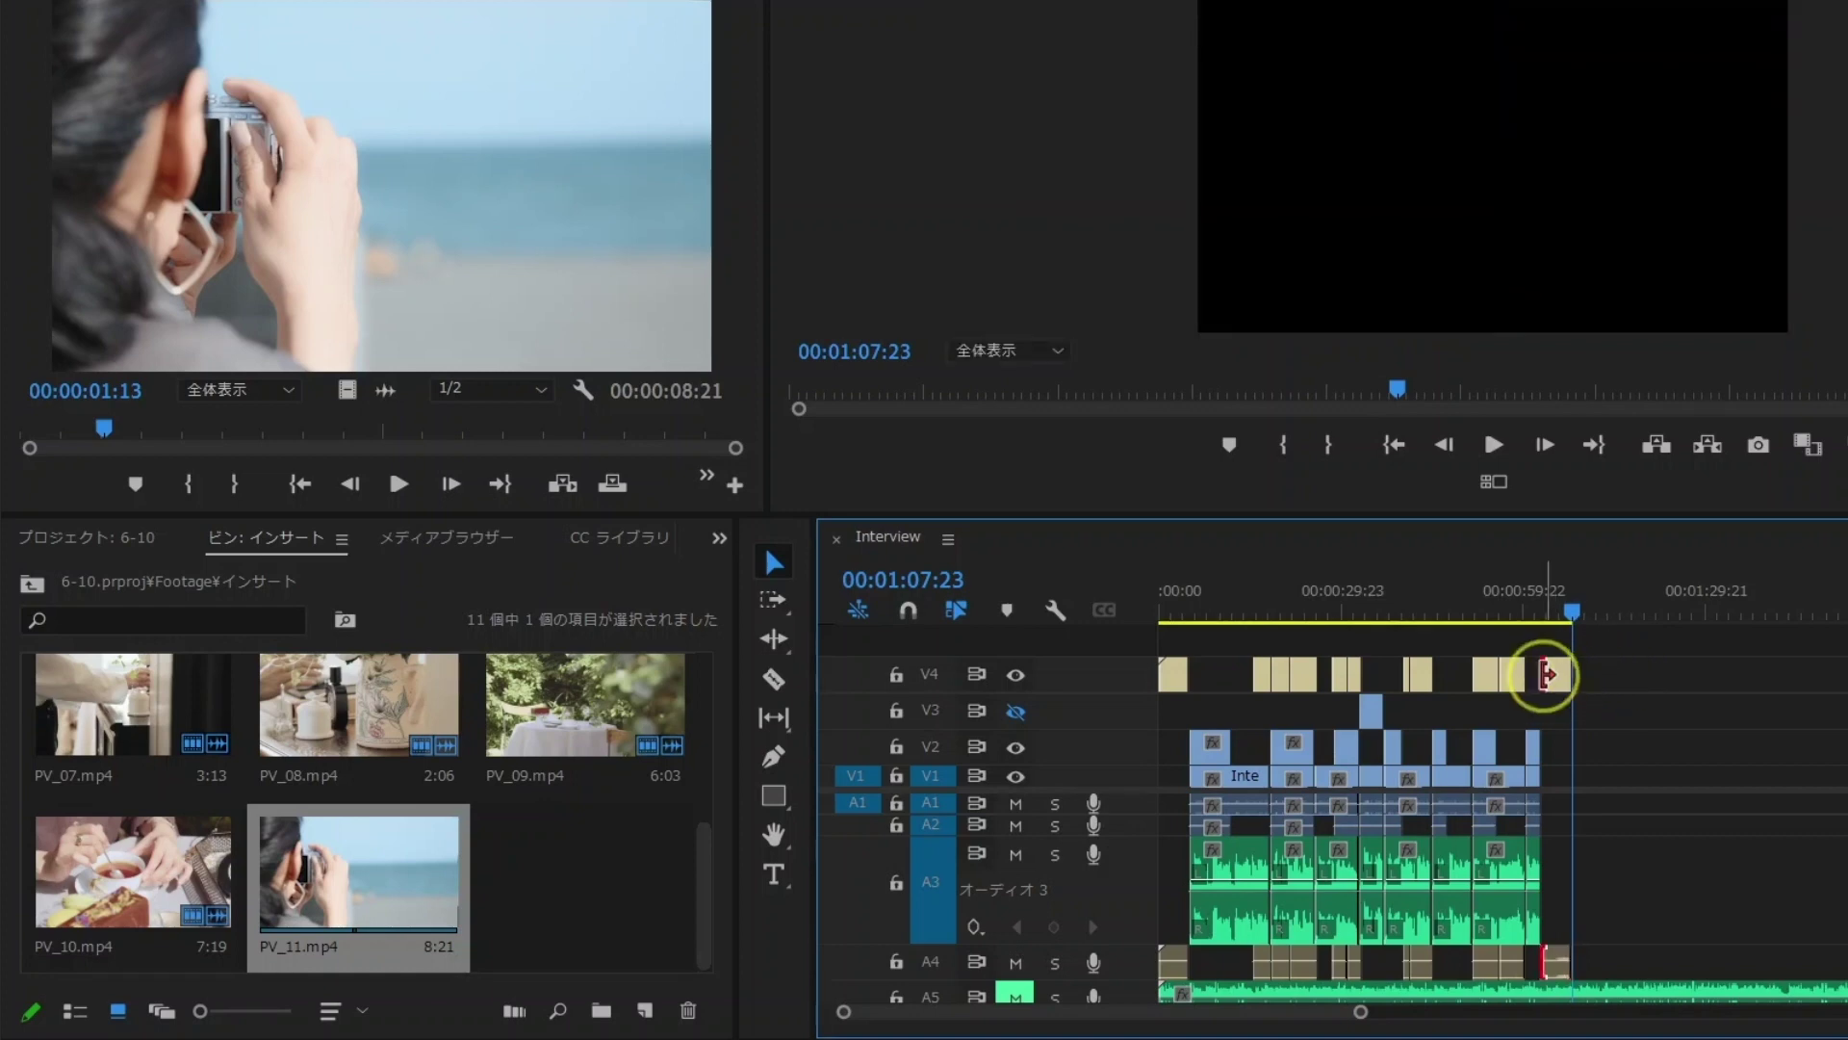
pyautogui.click(1558, 674)
# - Give the first and last V4 clips, PV_01 and PV_11, a purple label
pyautogui.keyDown('shift'); pyautogui.click(1170, 672); pyautogui.keyUp('shift')
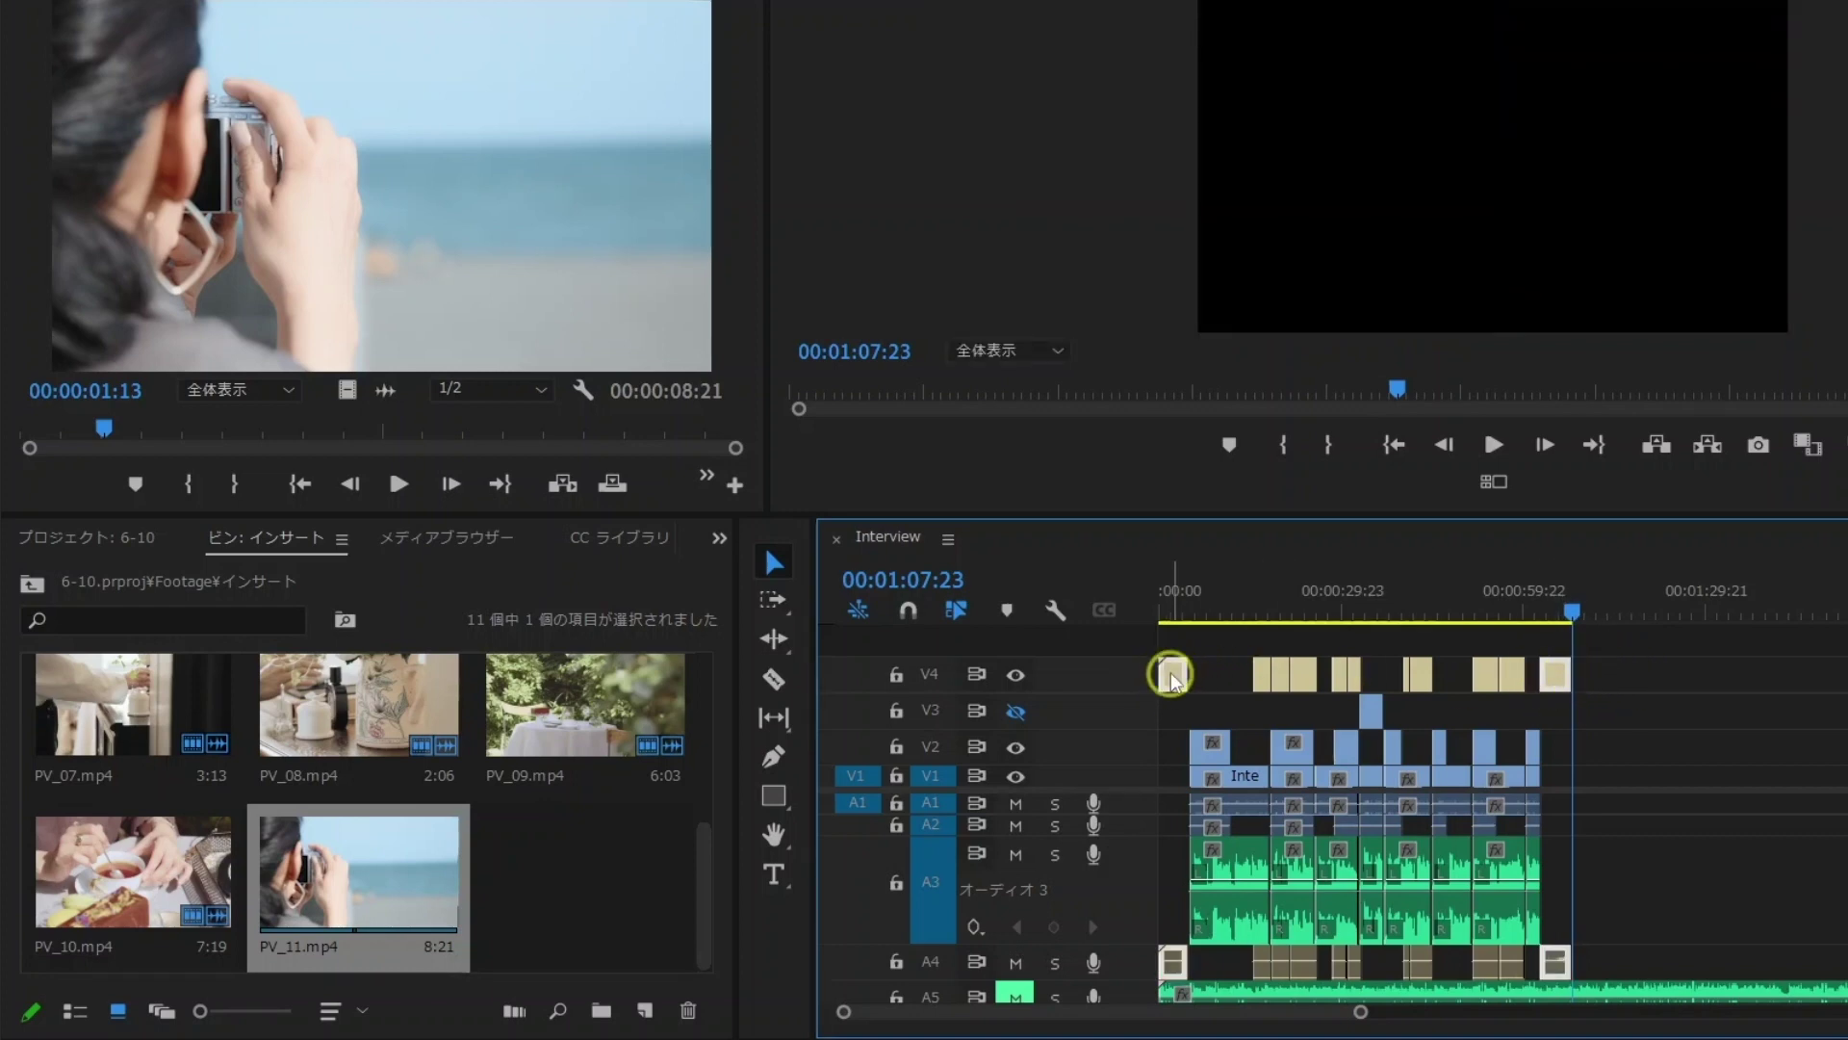
pyautogui.rightClick(1176, 677)
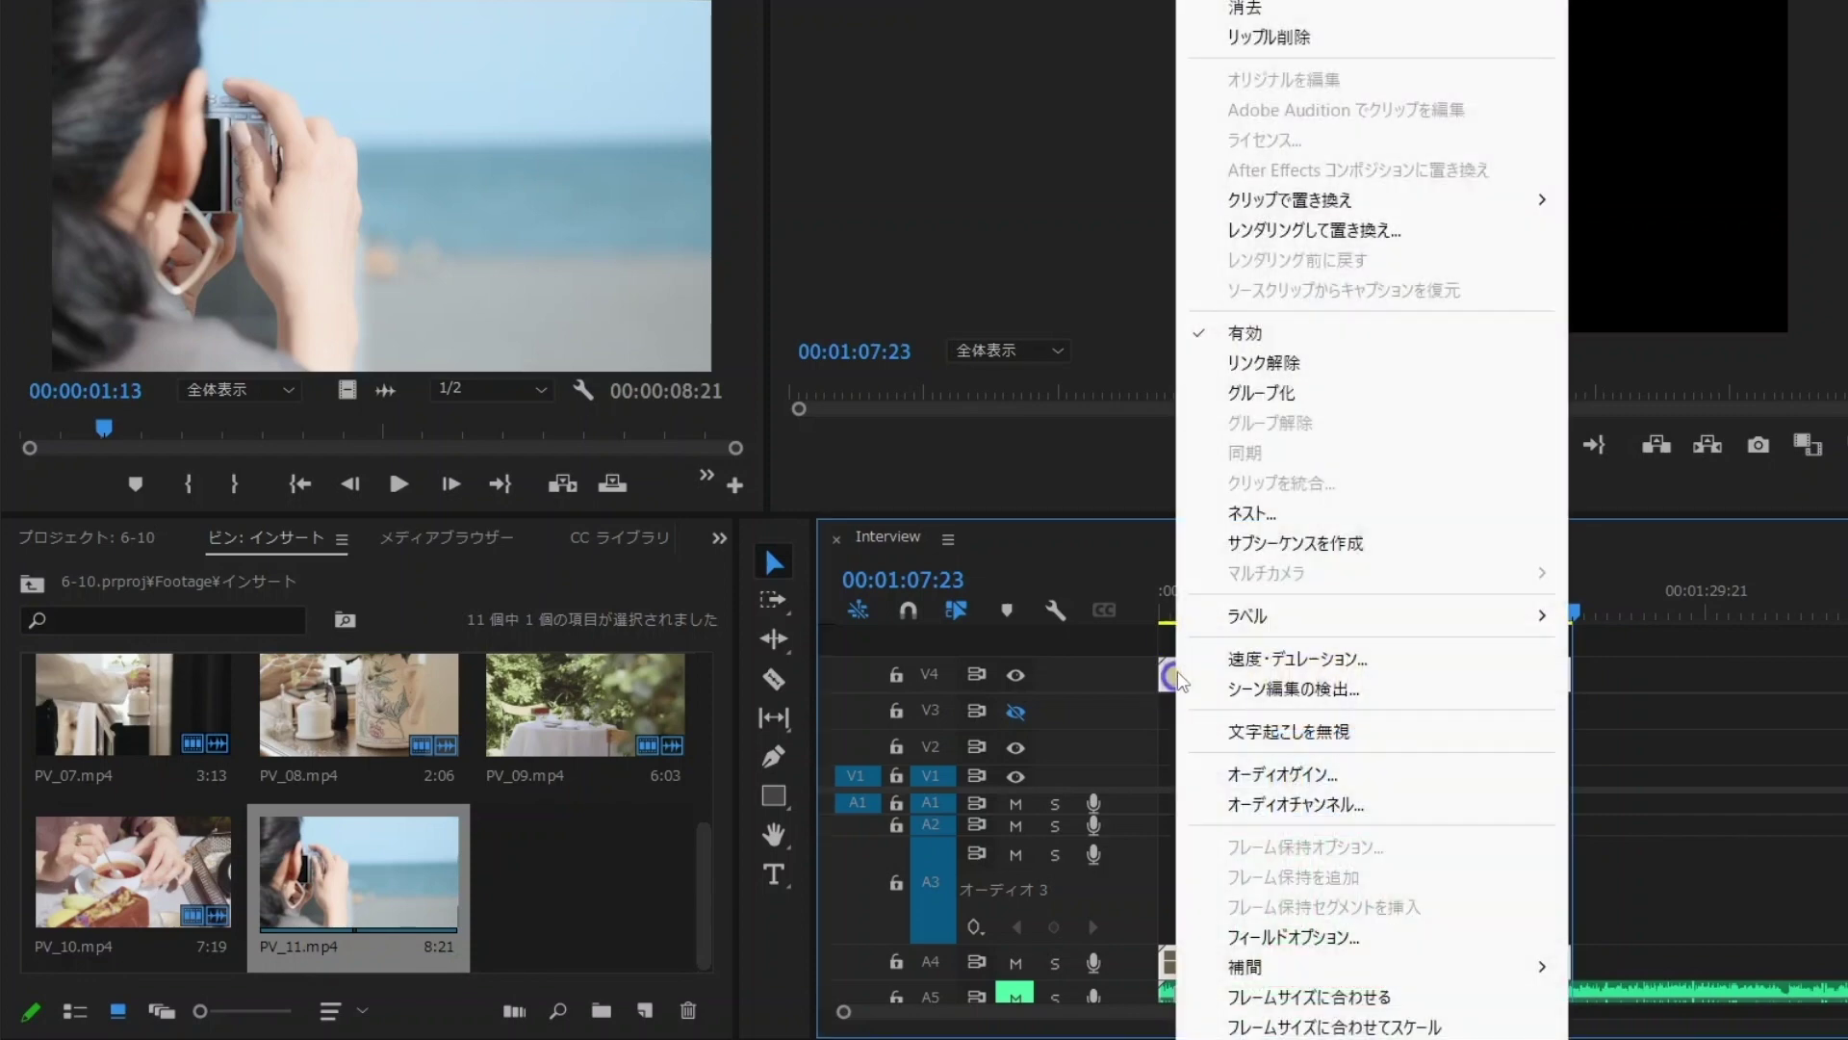
pyautogui.moveTo(1245, 616)
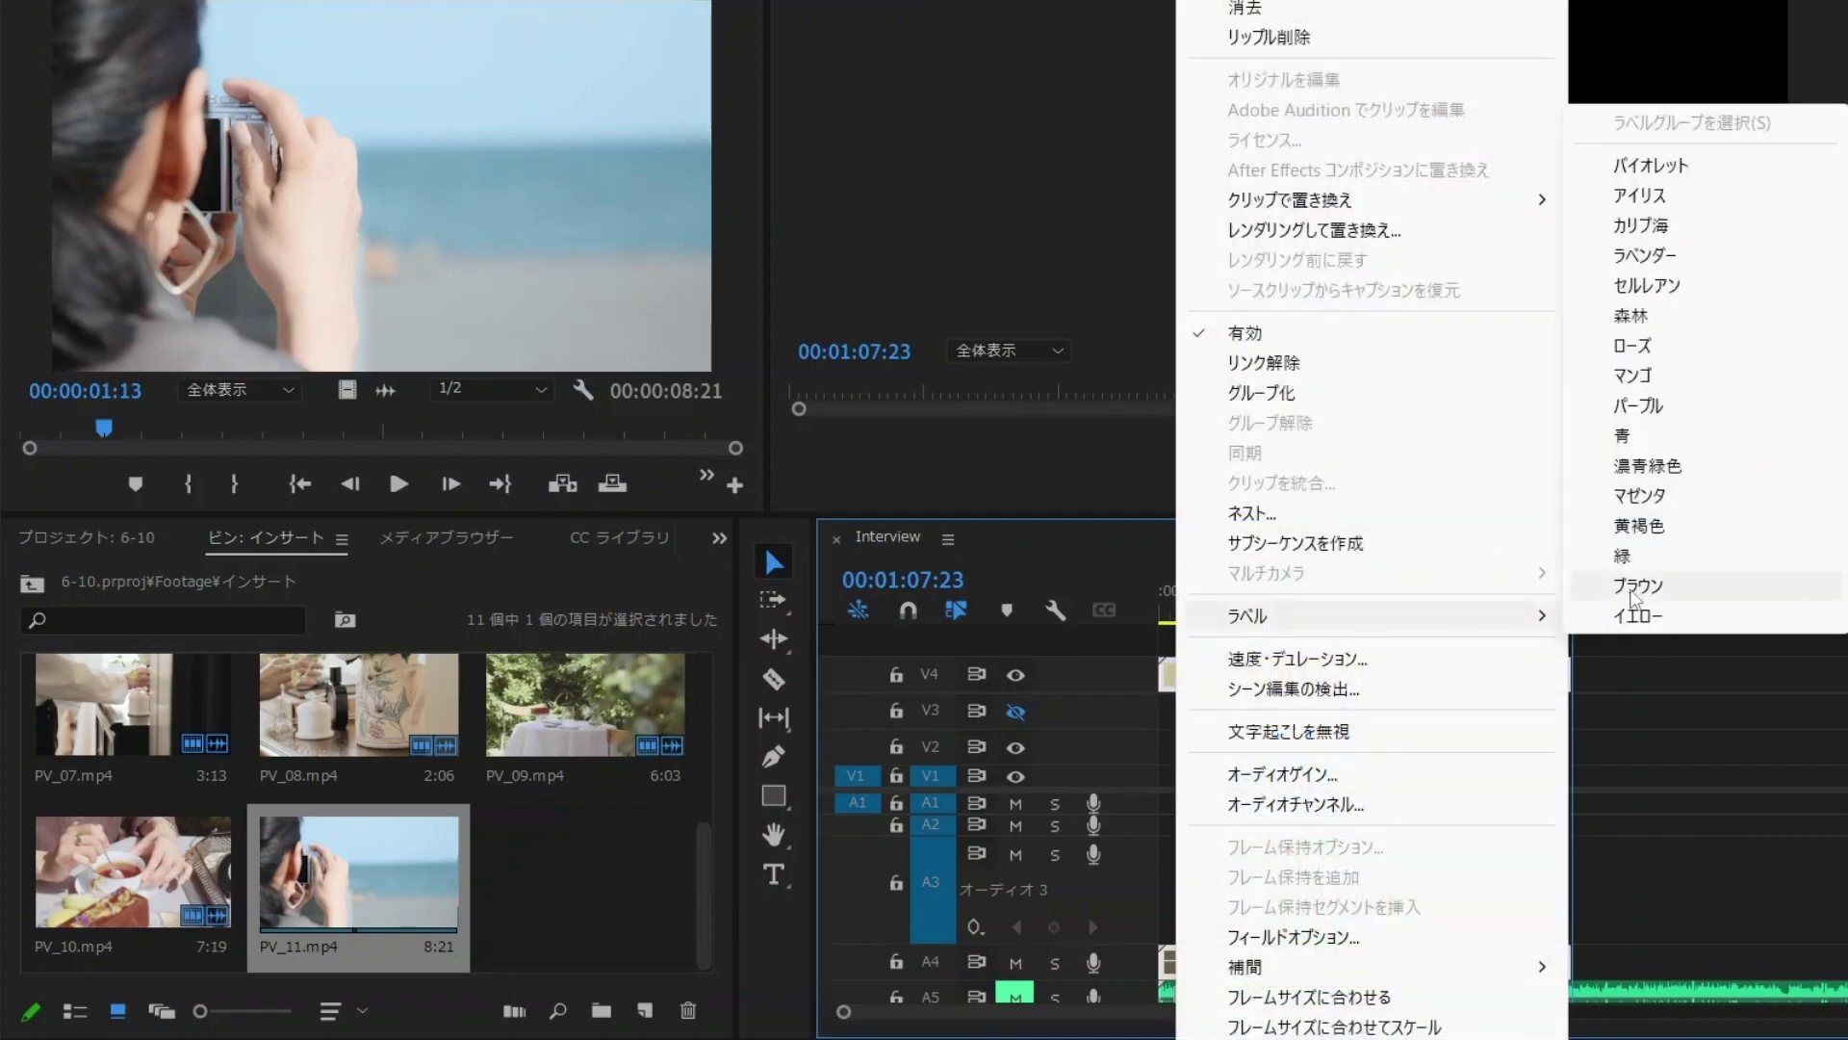
pyautogui.click(1642, 408)
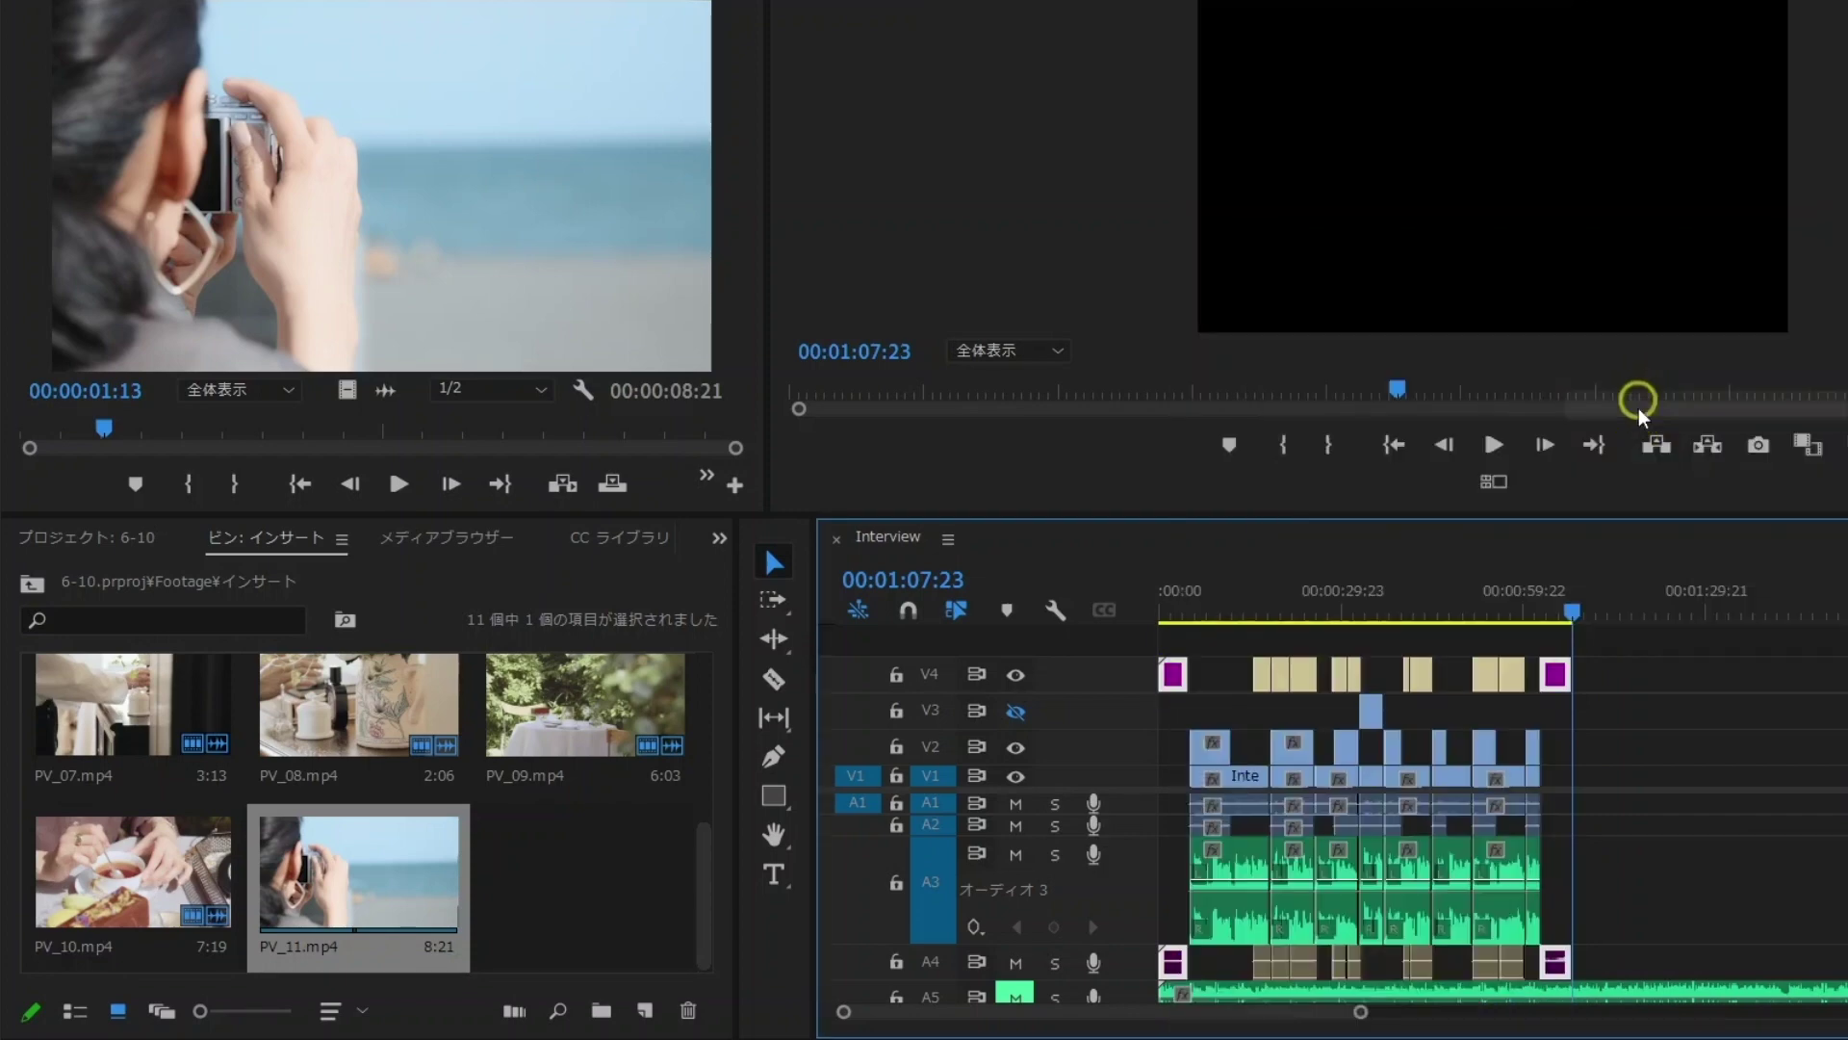
pyautogui.click(1639, 697)
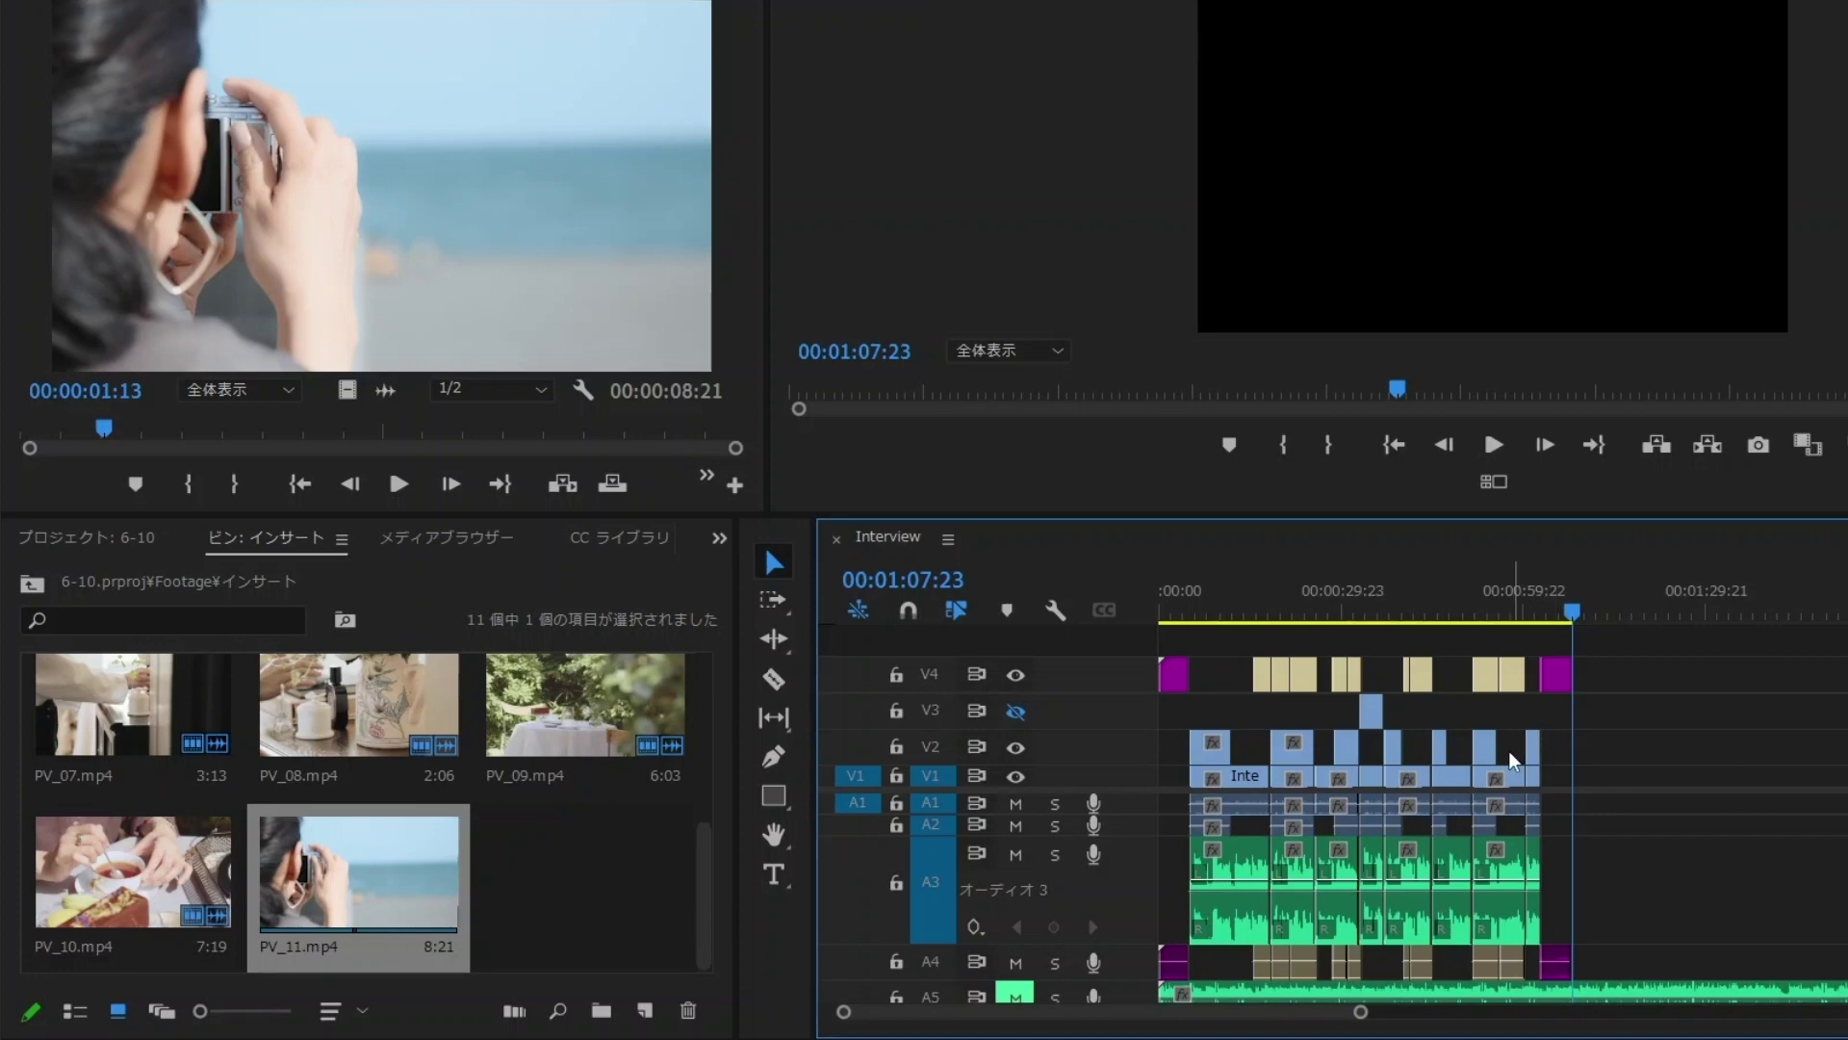
# - Restore A3's height, unmute A5, and razor BGM_03 at 01:07:23, deleting the tail
pyautogui.doubleClick(1119, 883)
pyautogui.click(1030, 929)
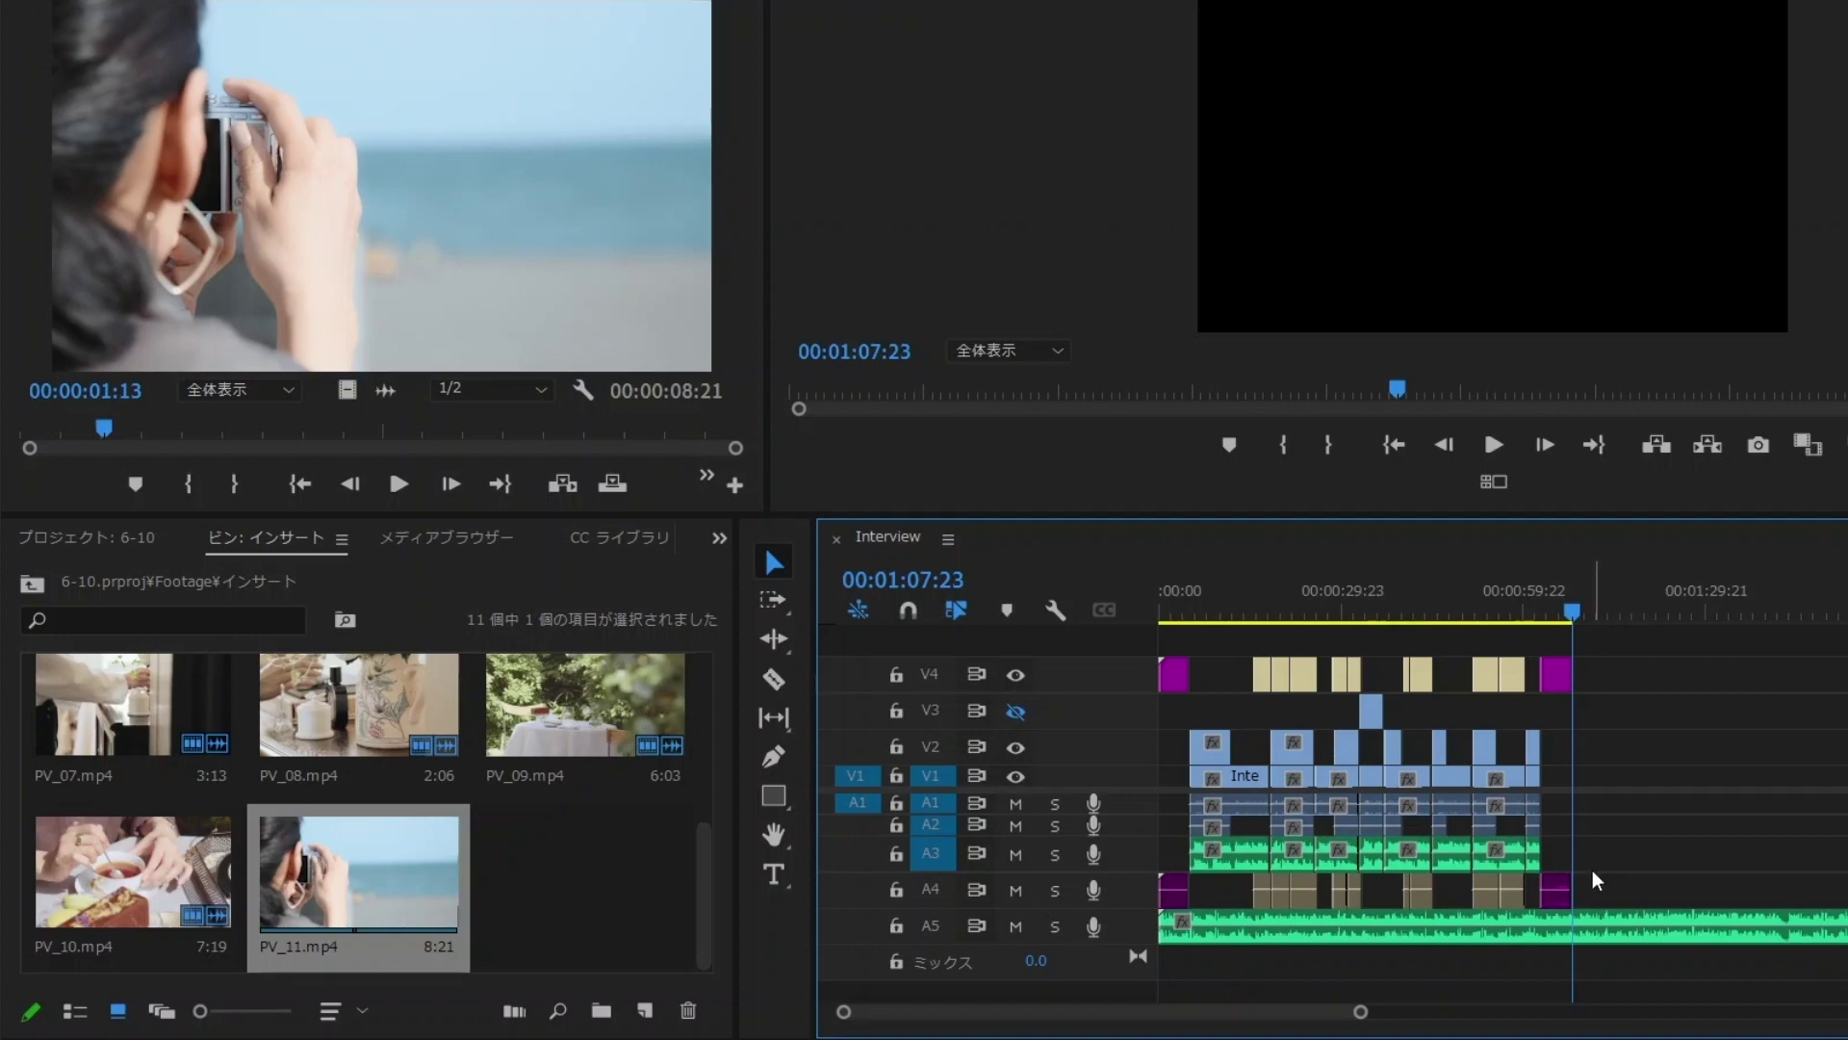
pyautogui.press('c')
pyautogui.click(1583, 926)
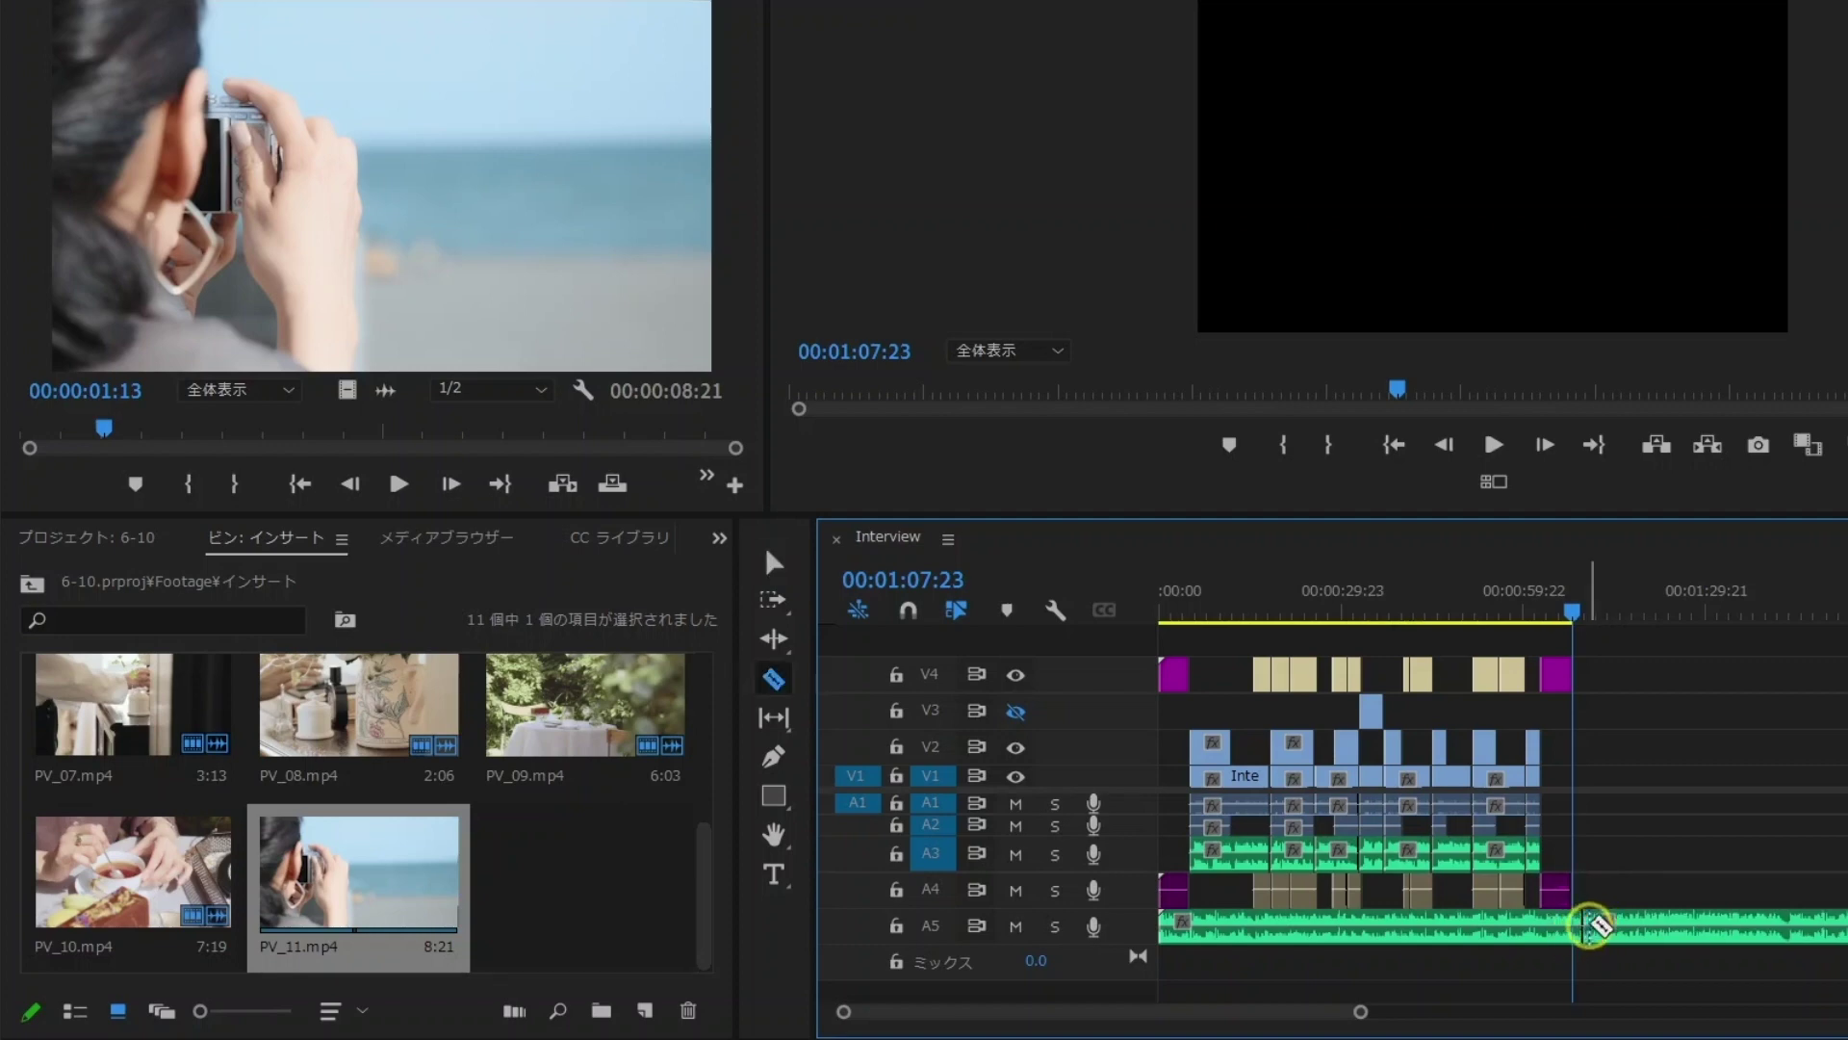
pyautogui.press('v')
pyautogui.click(1606, 926)
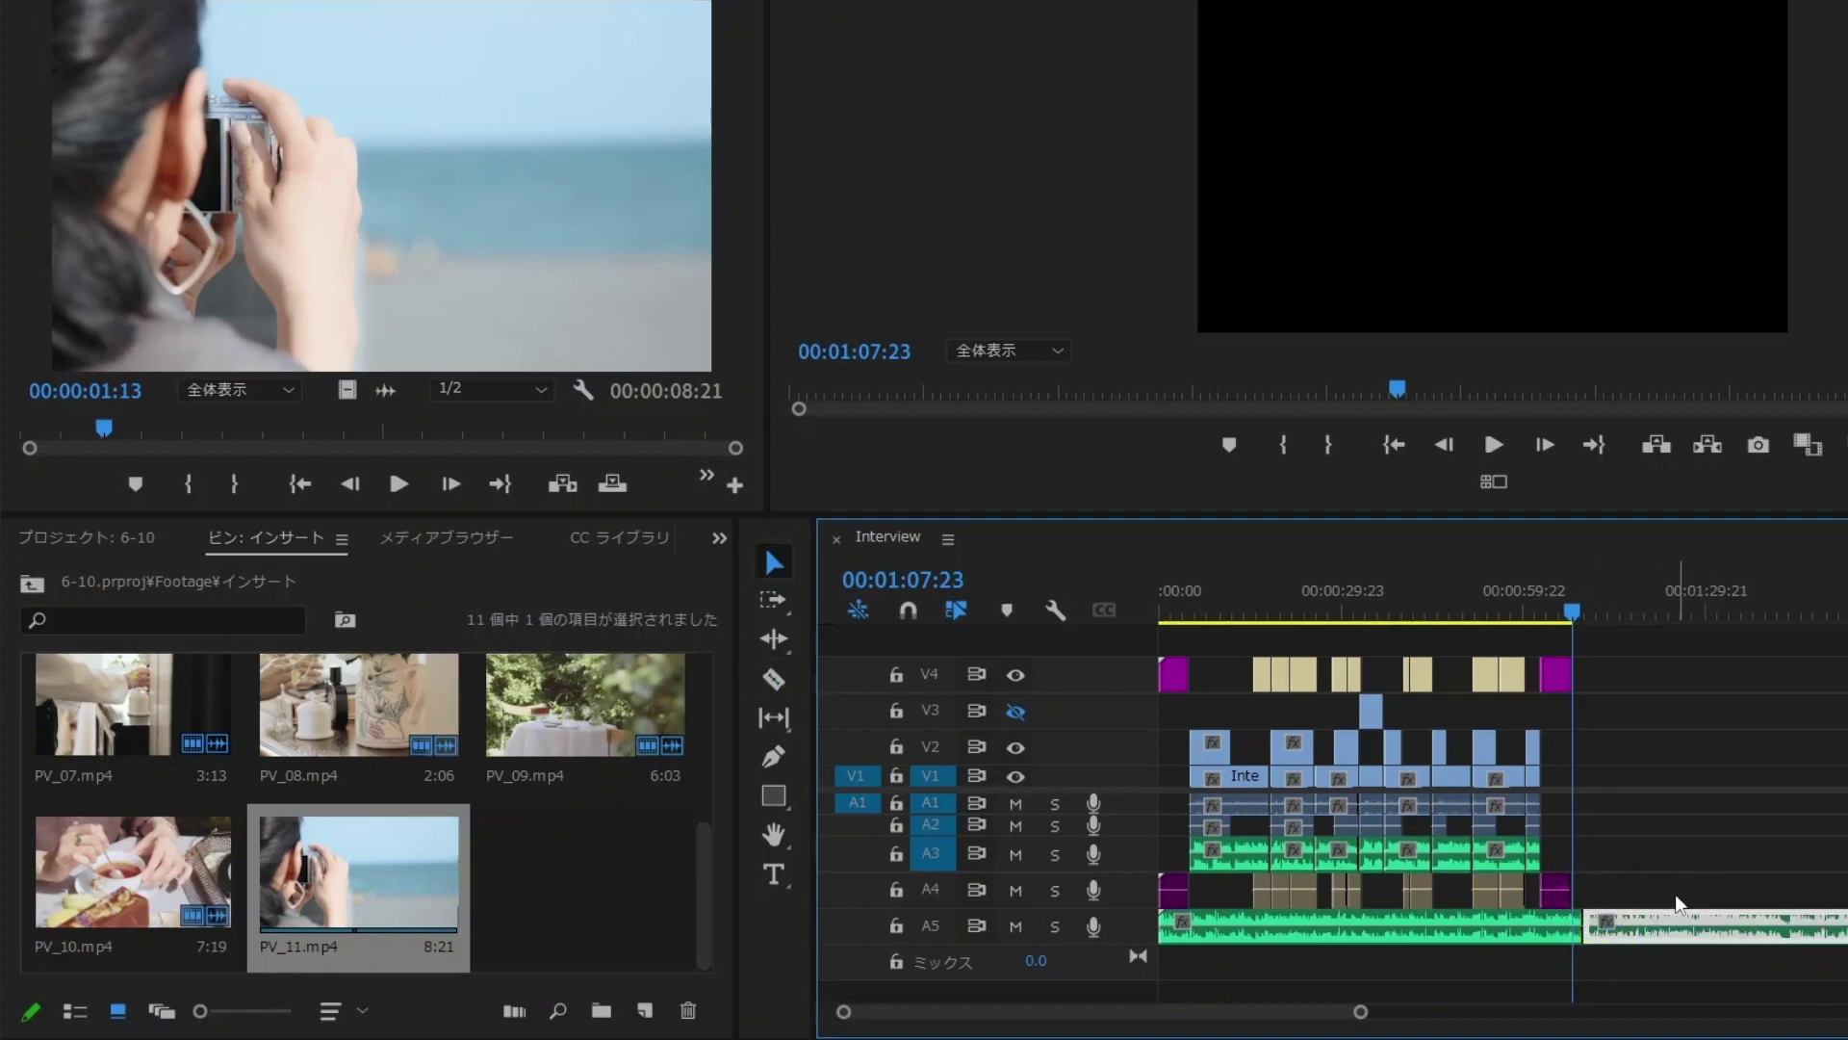
pyautogui.press('Delete')
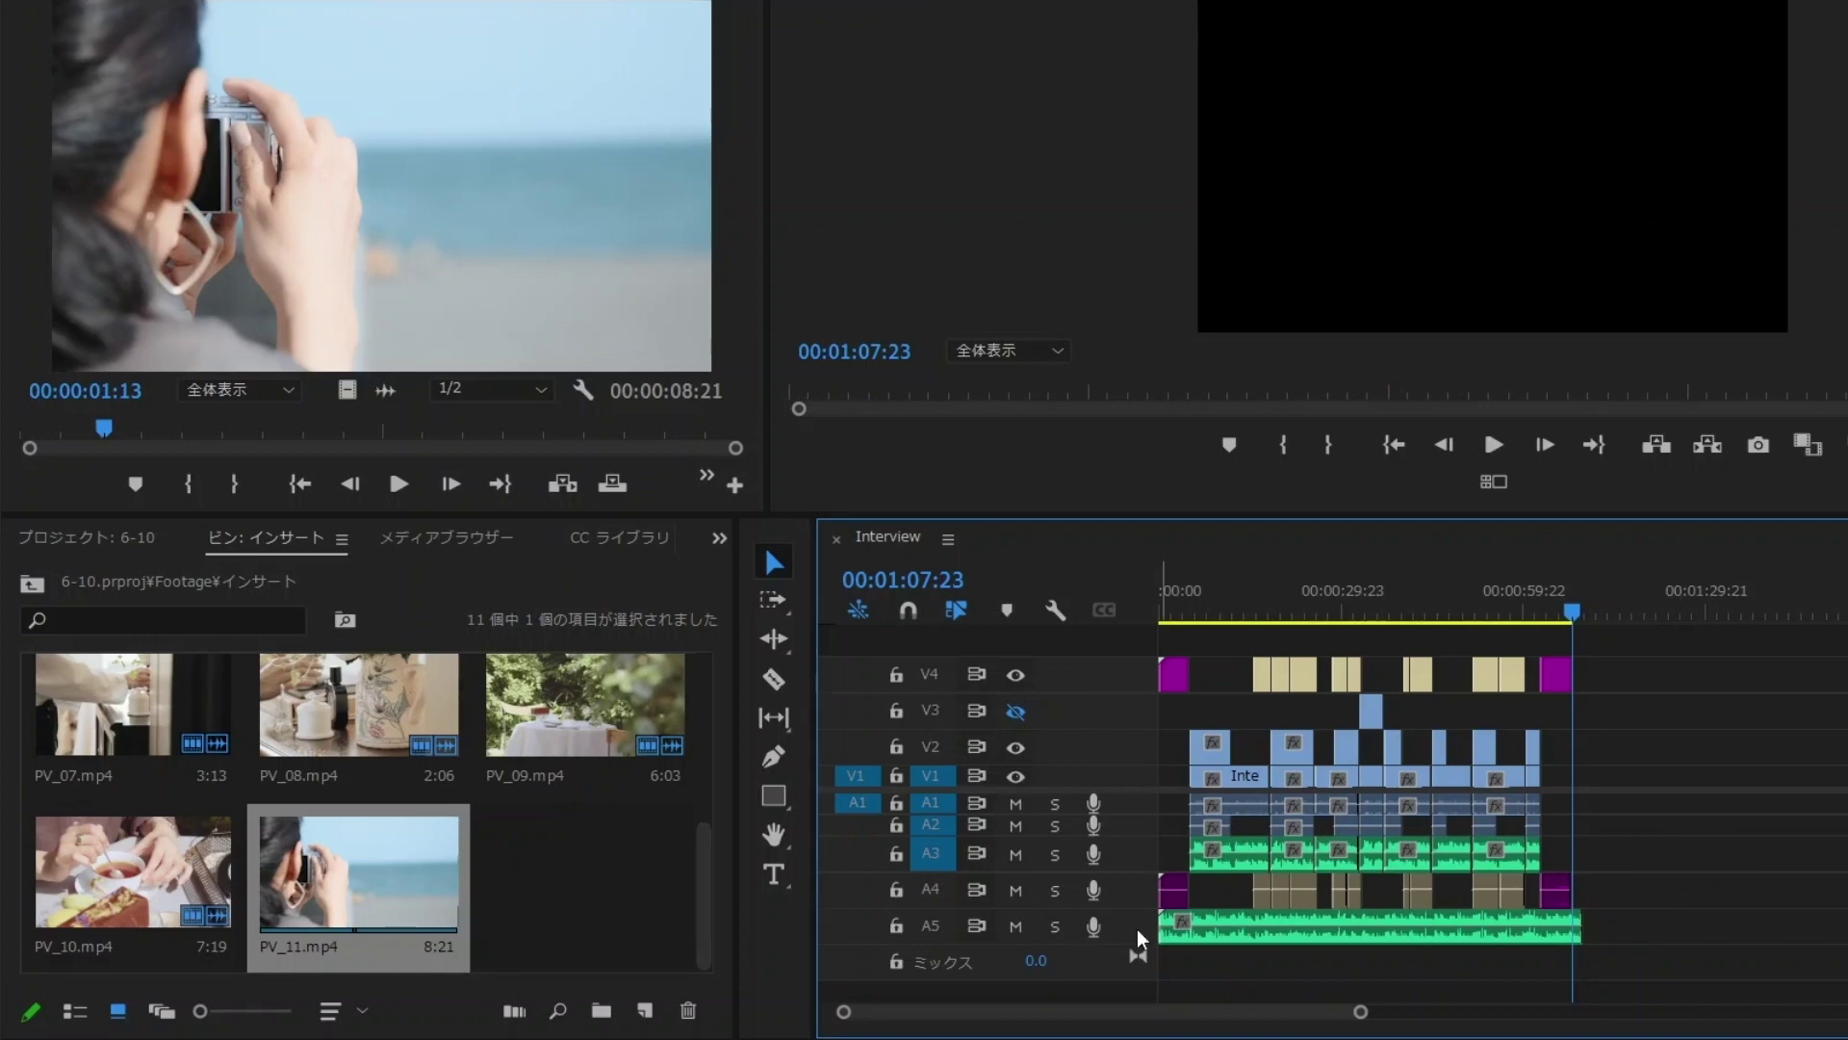
# - Enlarge the A5 music track and zoom the timeline in on the sequence ending
pyautogui.doubleClick(1136, 928)
pyautogui.moveTo(1133, 792); pyautogui.dragTo(1134, 747)
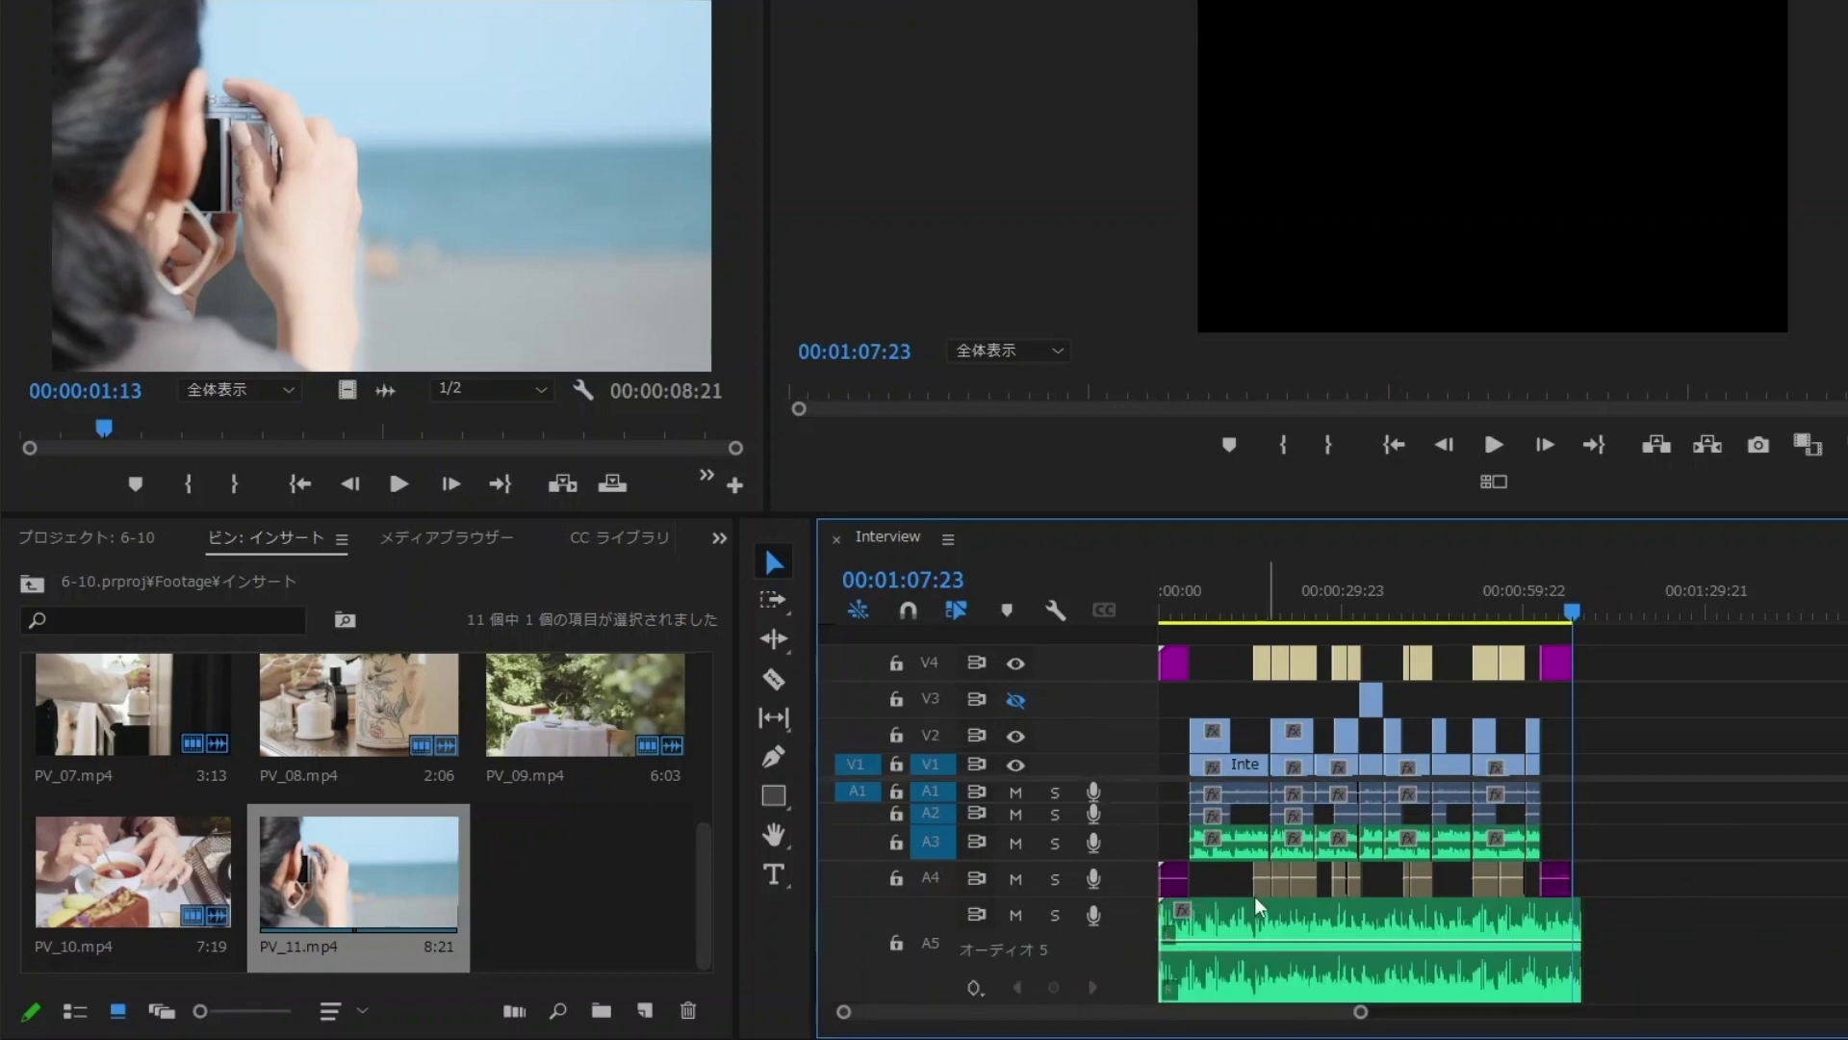
pyautogui.moveTo(1360, 1013); pyautogui.dragTo(1100, 1013)
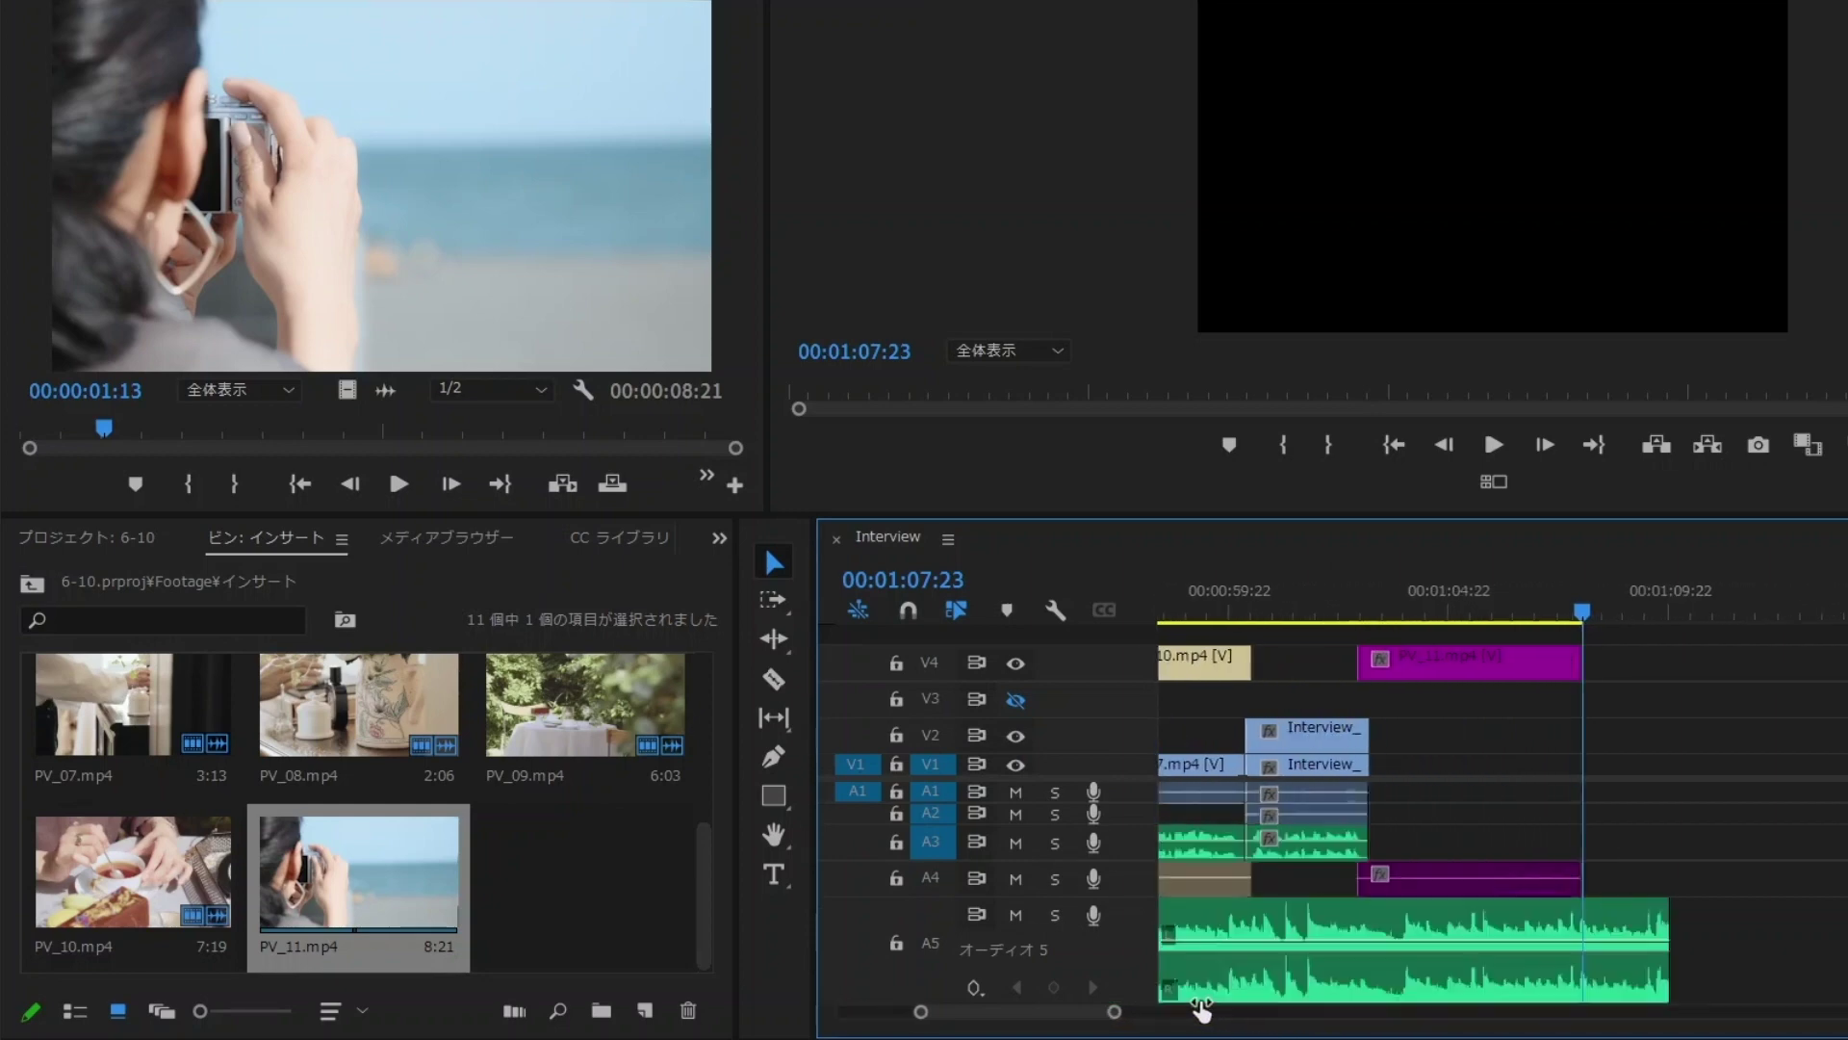
# - Add a default Constant Power fade to the music's end, lengthen it to about six seconds, and trim the clip end
pyautogui.click(1563, 905)
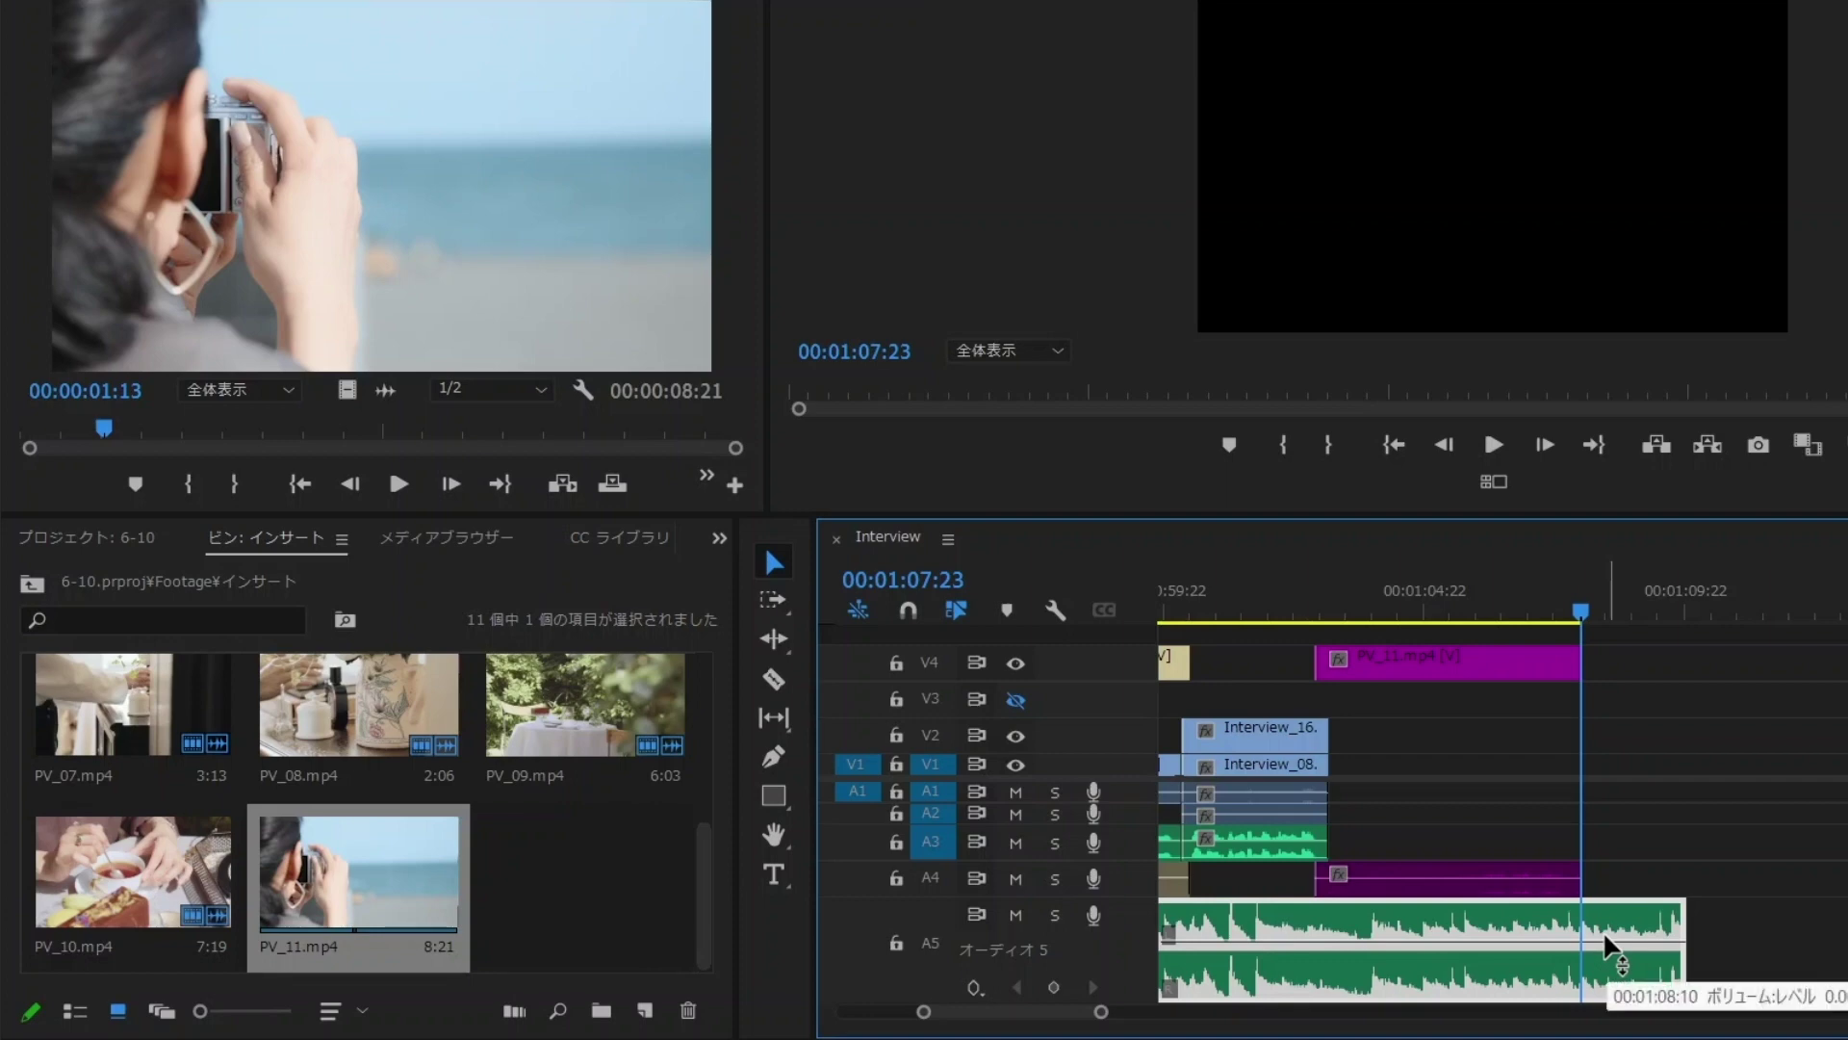
pyautogui.hotkey('ctrl', 'shift', 'd')
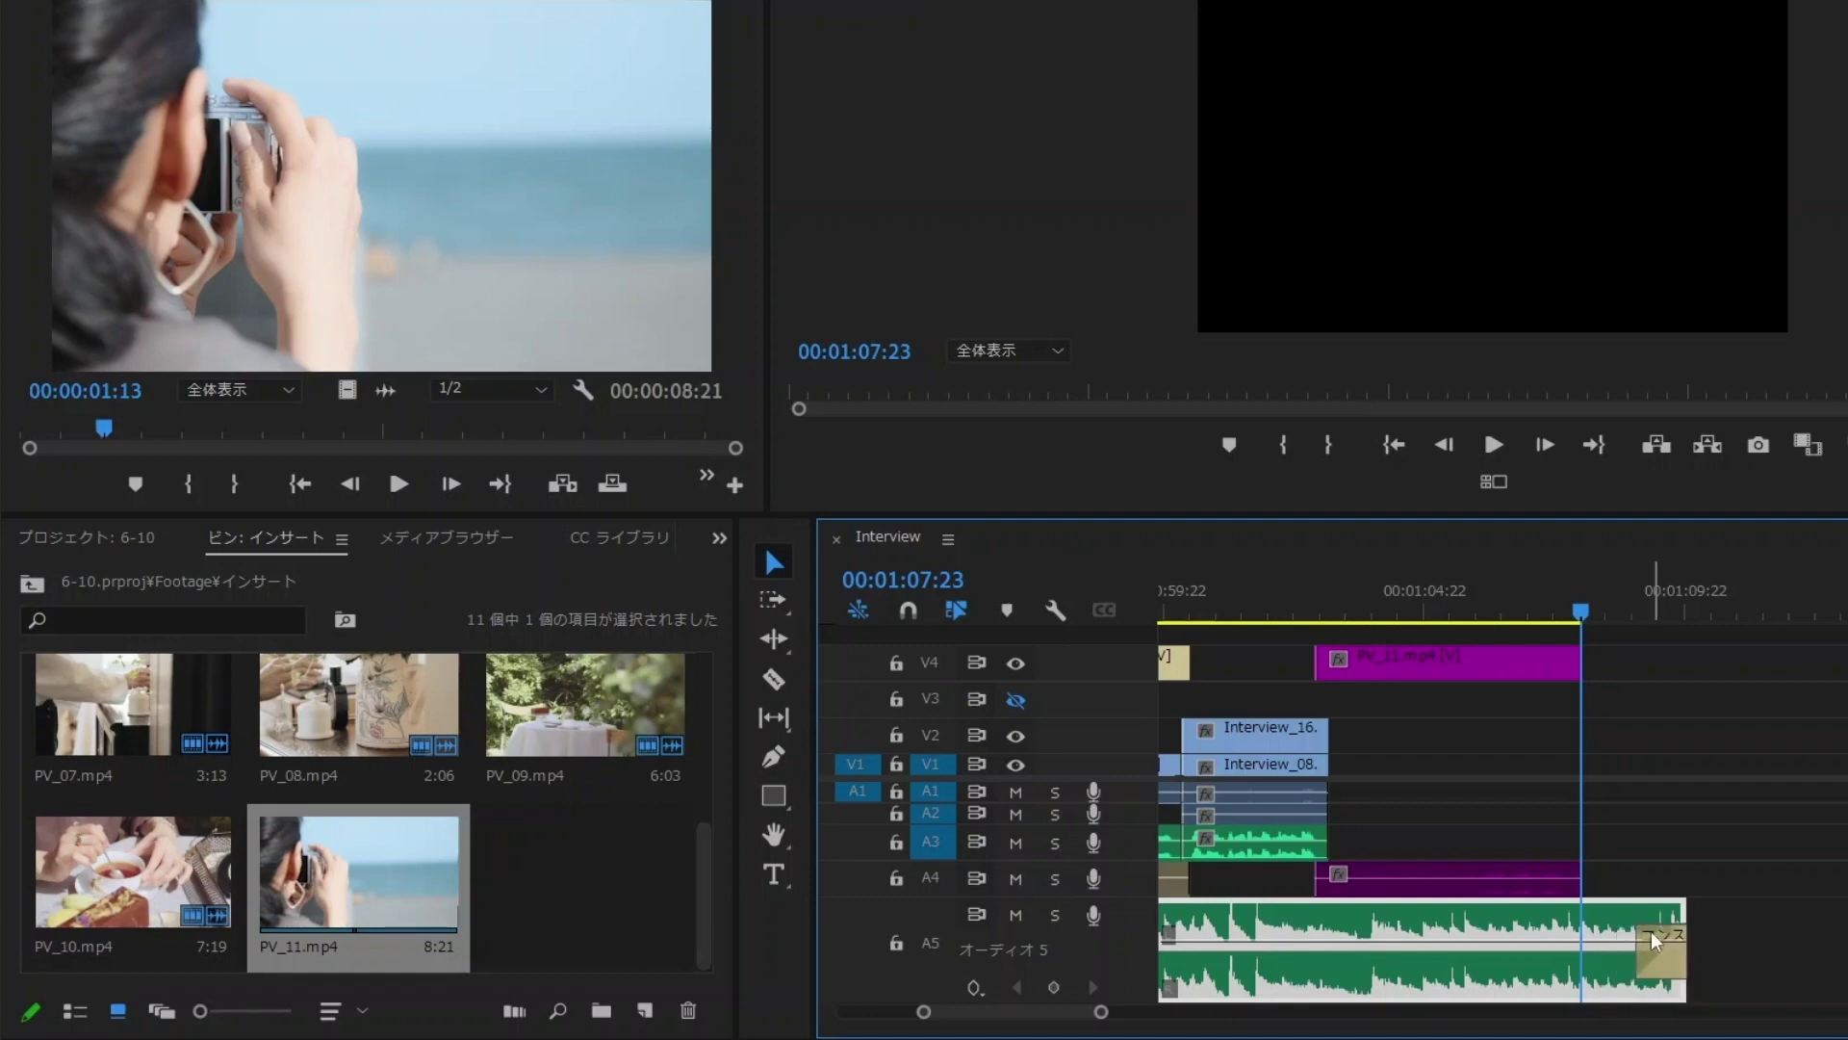
pyautogui.click(1650, 932)
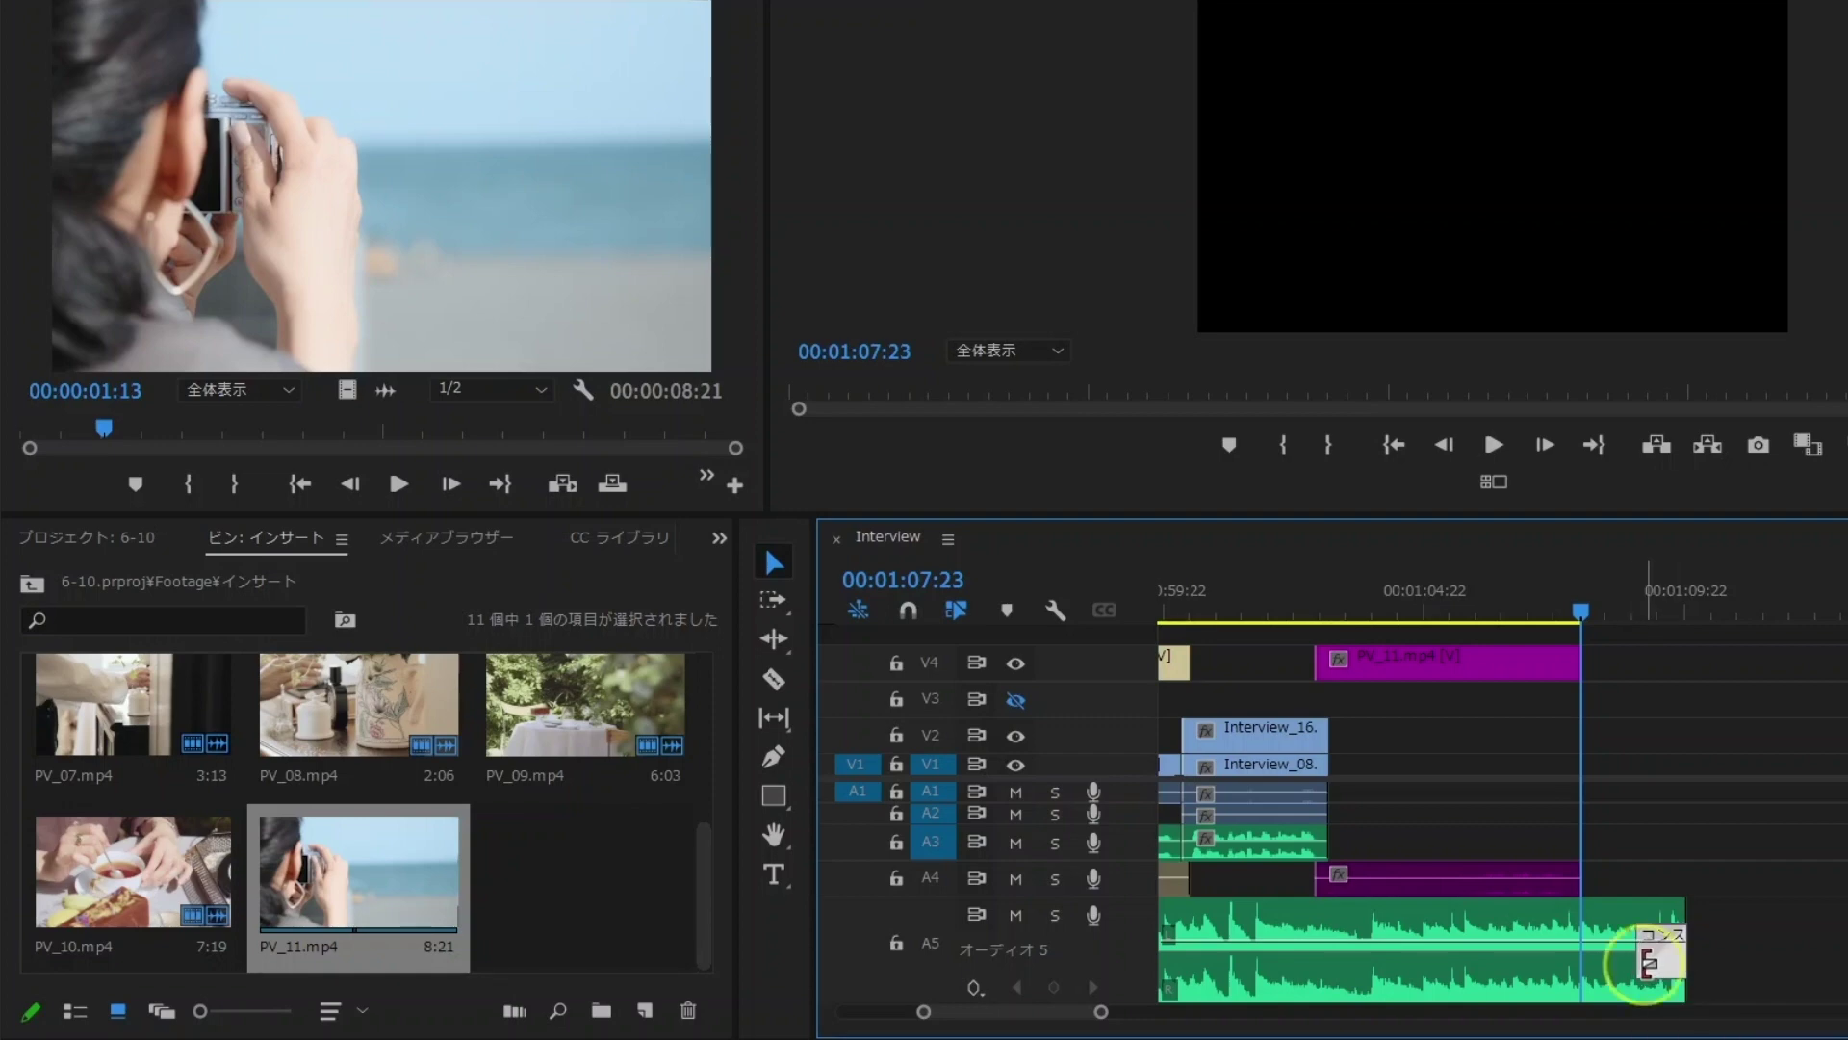
pyautogui.moveTo(1639, 962); pyautogui.dragTo(1359, 962)
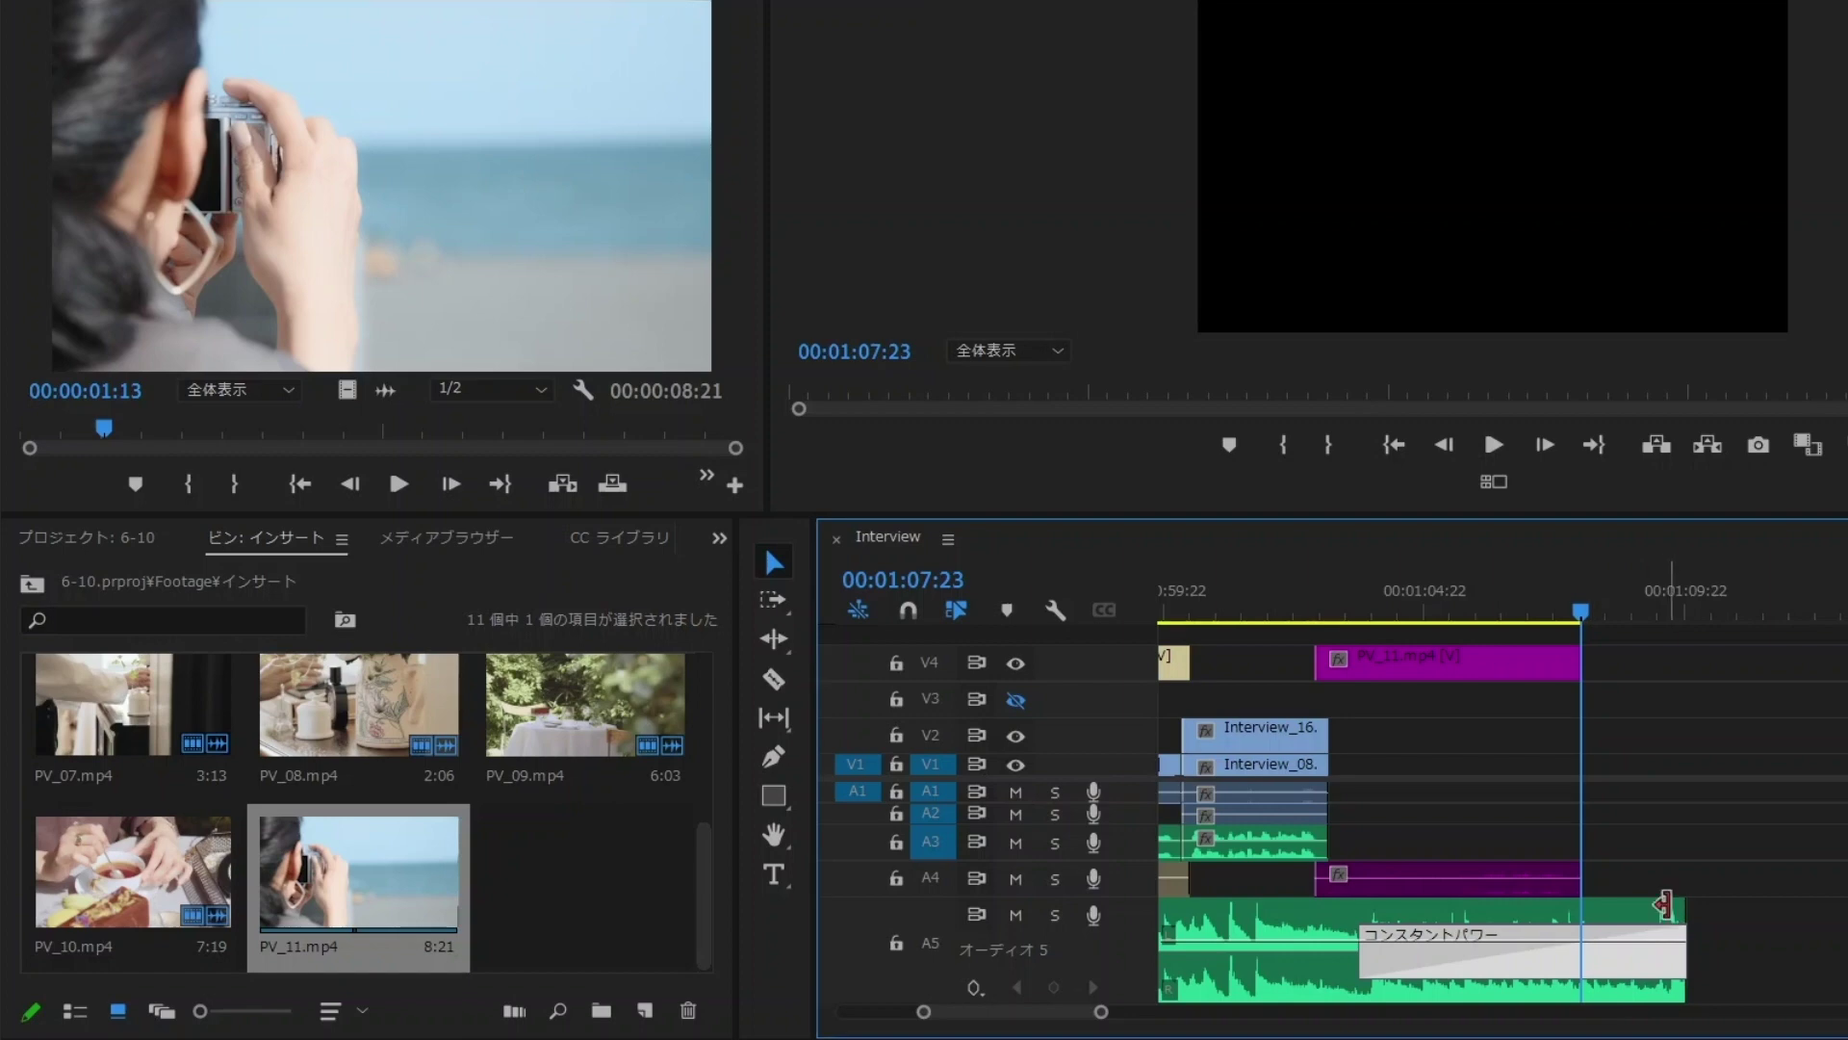
pyautogui.moveTo(1663, 903); pyautogui.dragTo(1590, 905)
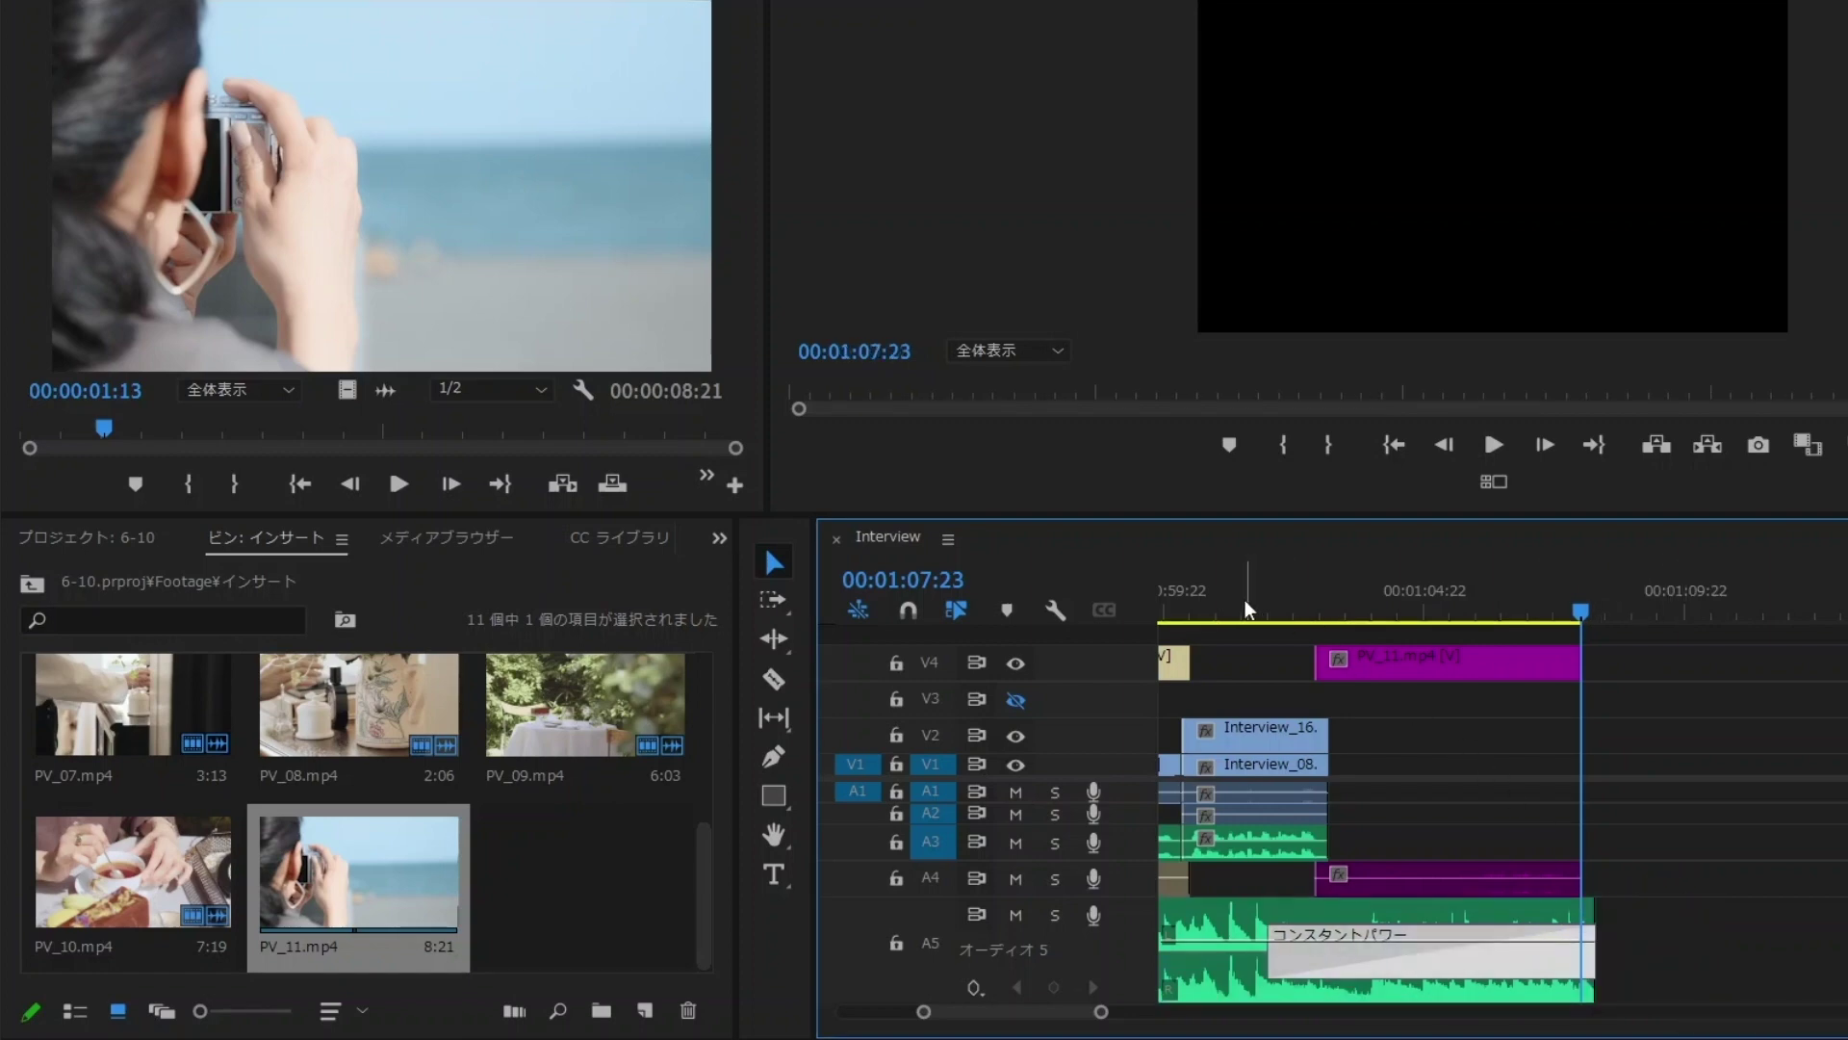
# - Play back the music fade-out from just before it starts
pyautogui.click(1220, 601)
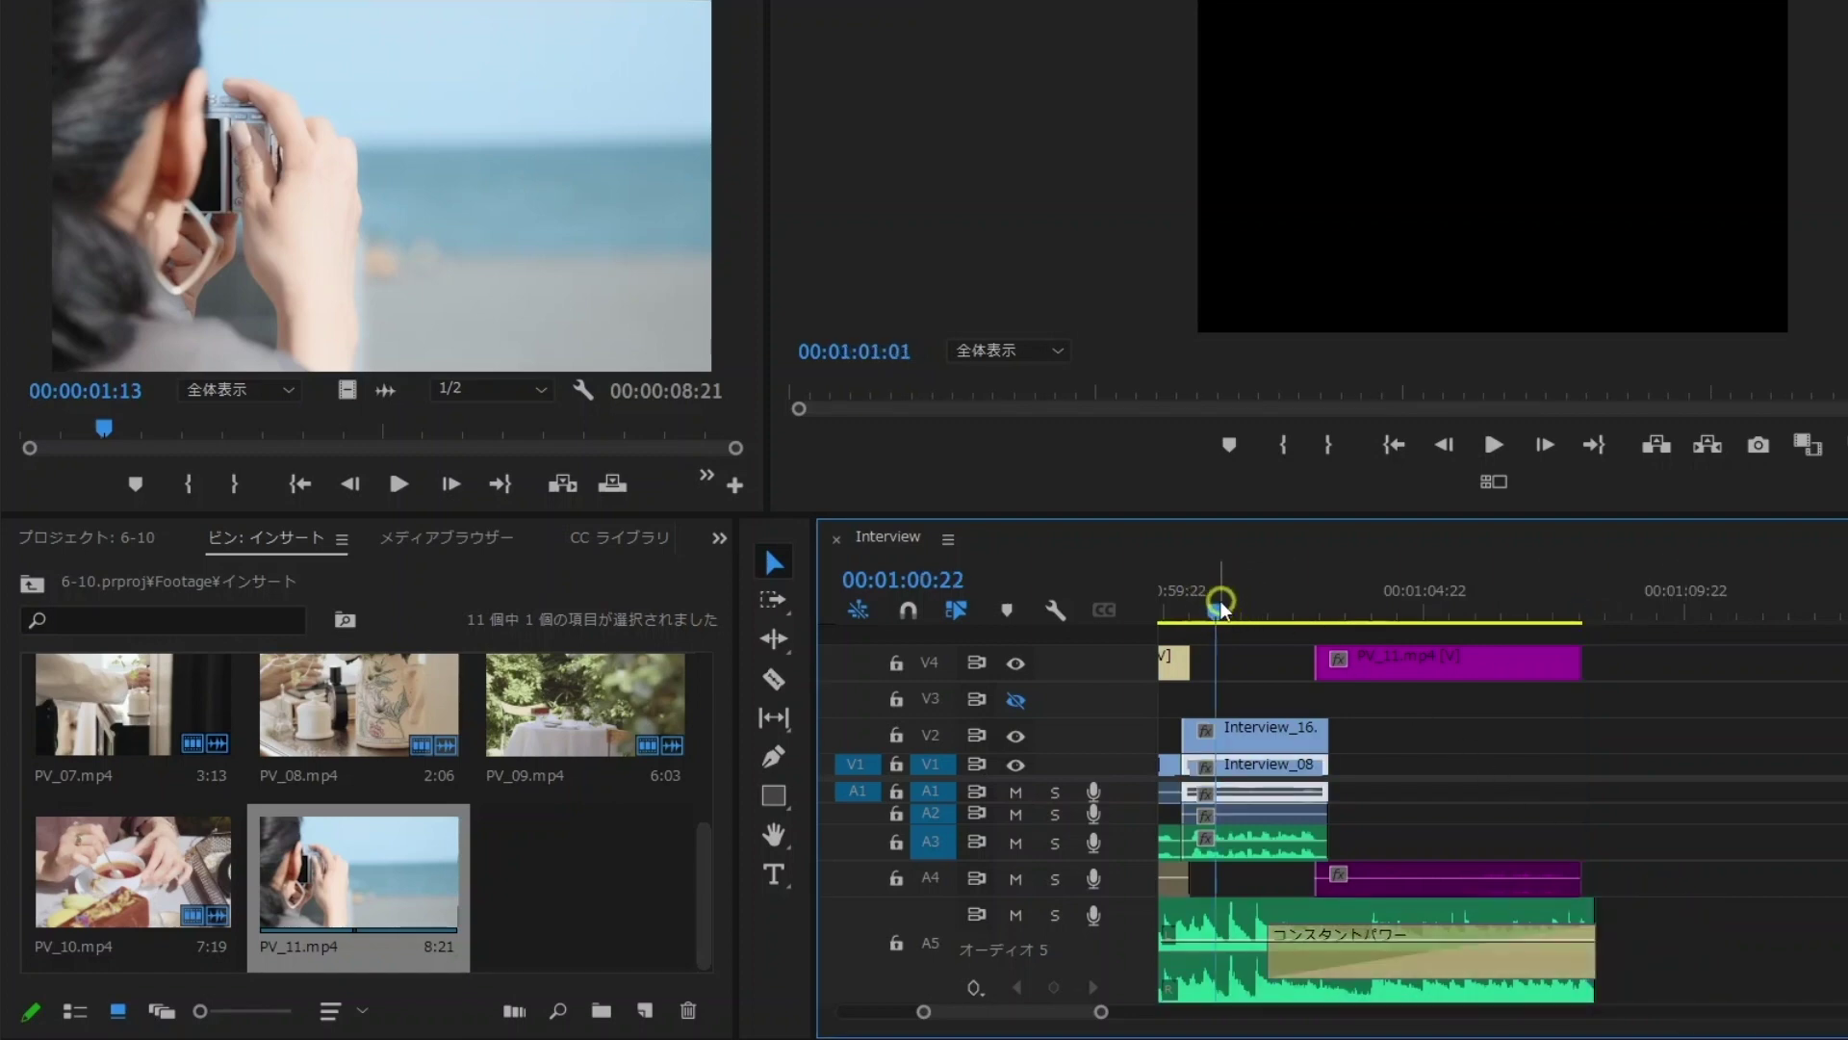
pyautogui.press('space')
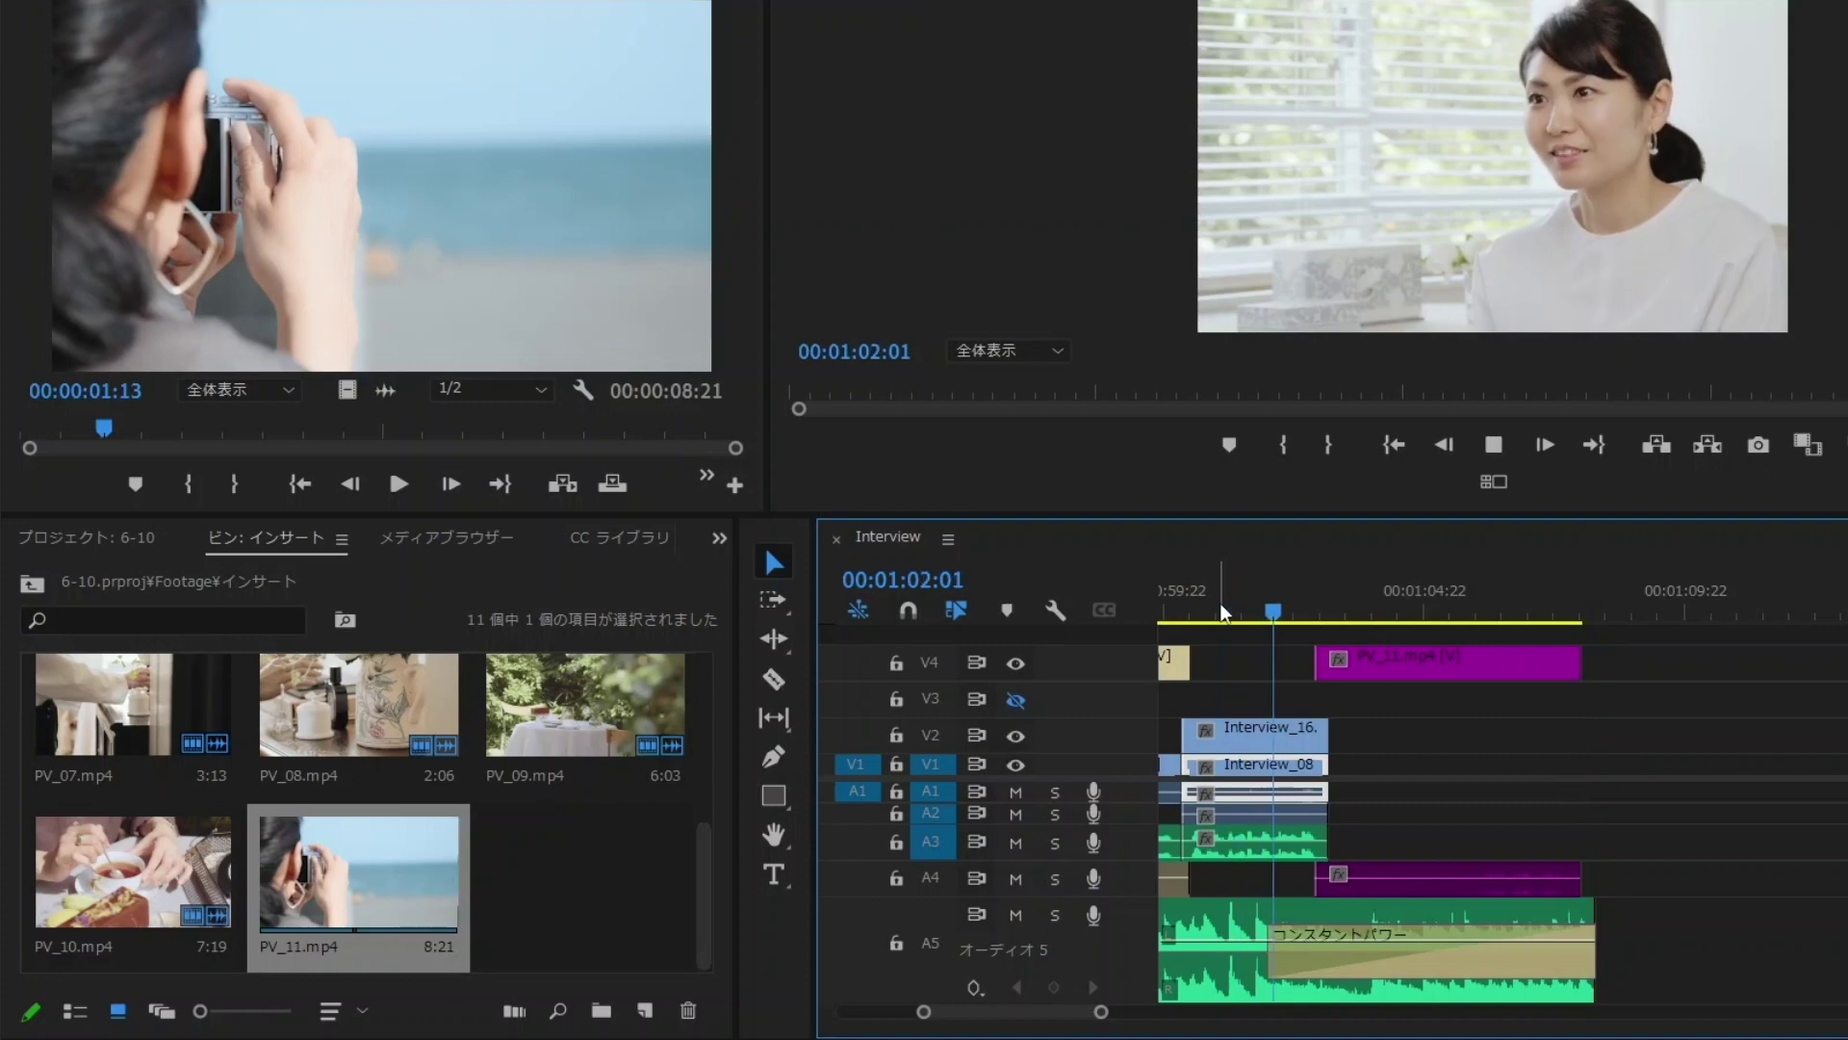
pyautogui.press('space')
pyautogui.press('space')
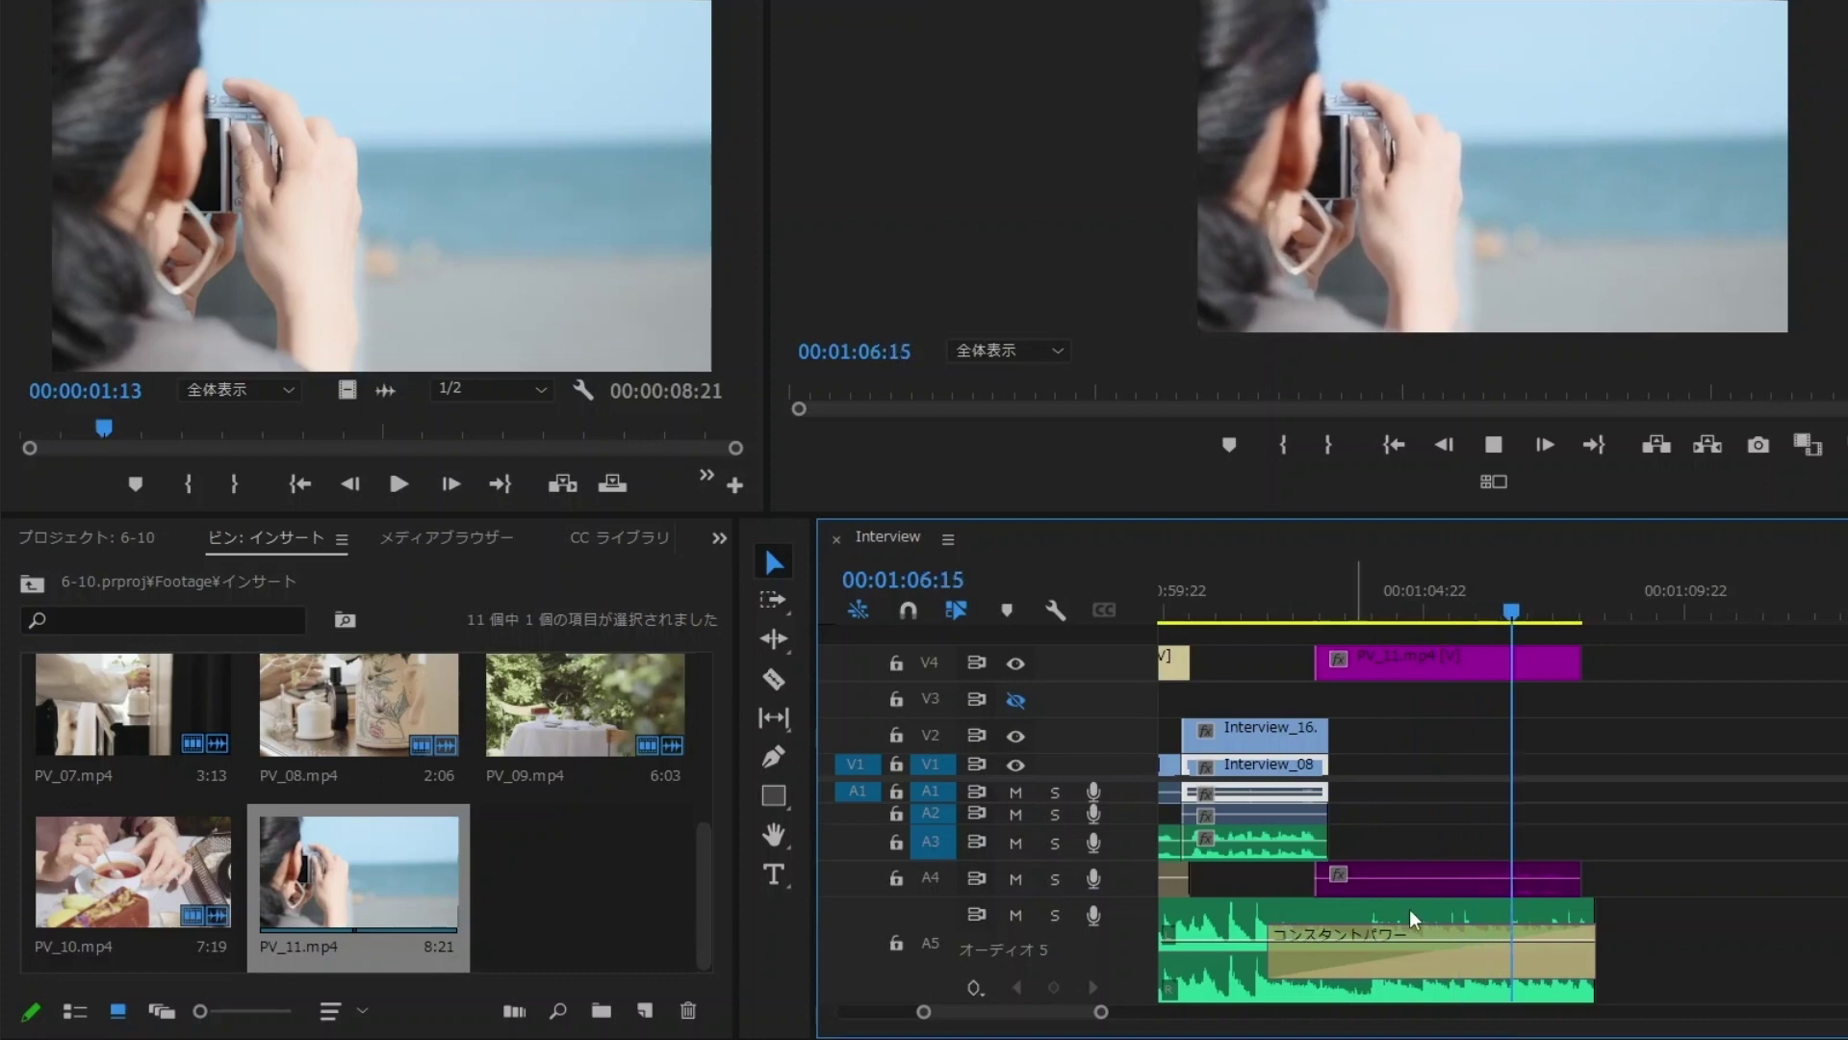
pyautogui.press('space')
pyautogui.click(1594, 612)
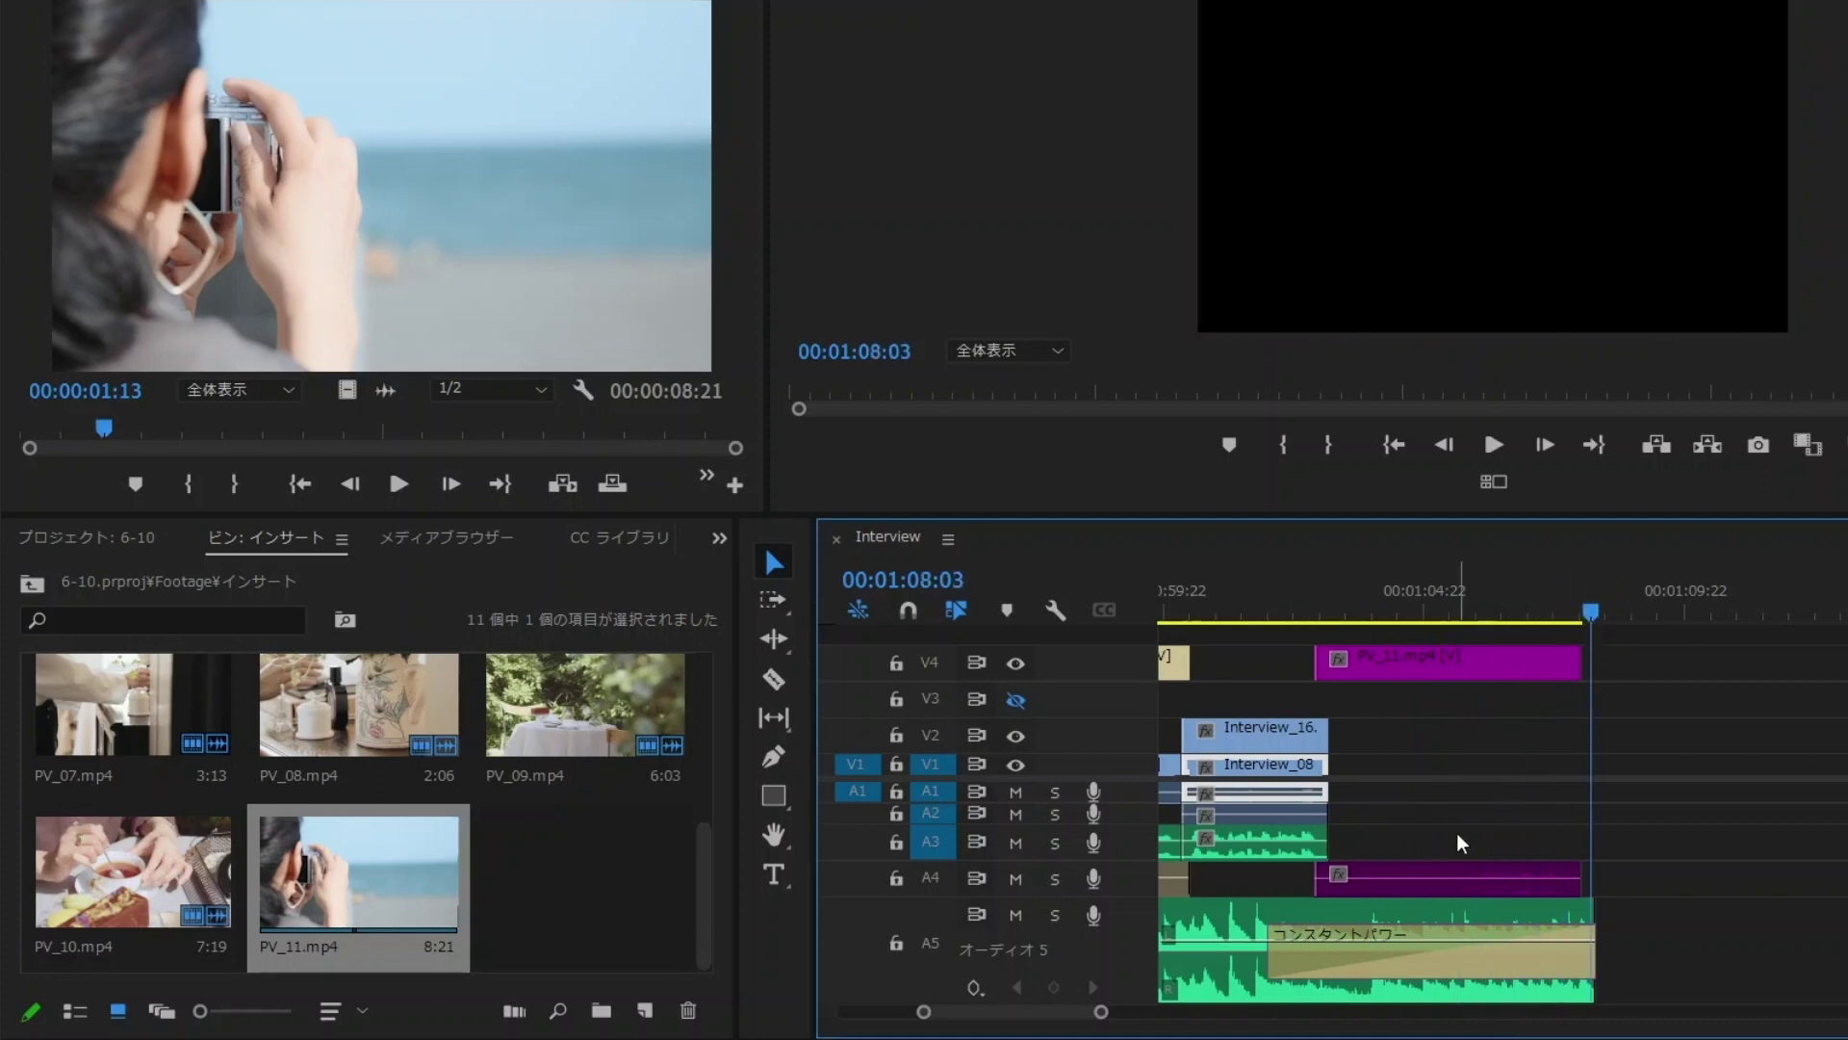
# - Apply Cross Dissolves to both ends of PV_11 on V4 and select the one at its start
pyautogui.click(1290, 613)
pyautogui.moveTo(1294, 613); pyautogui.dragTo(1335, 614)
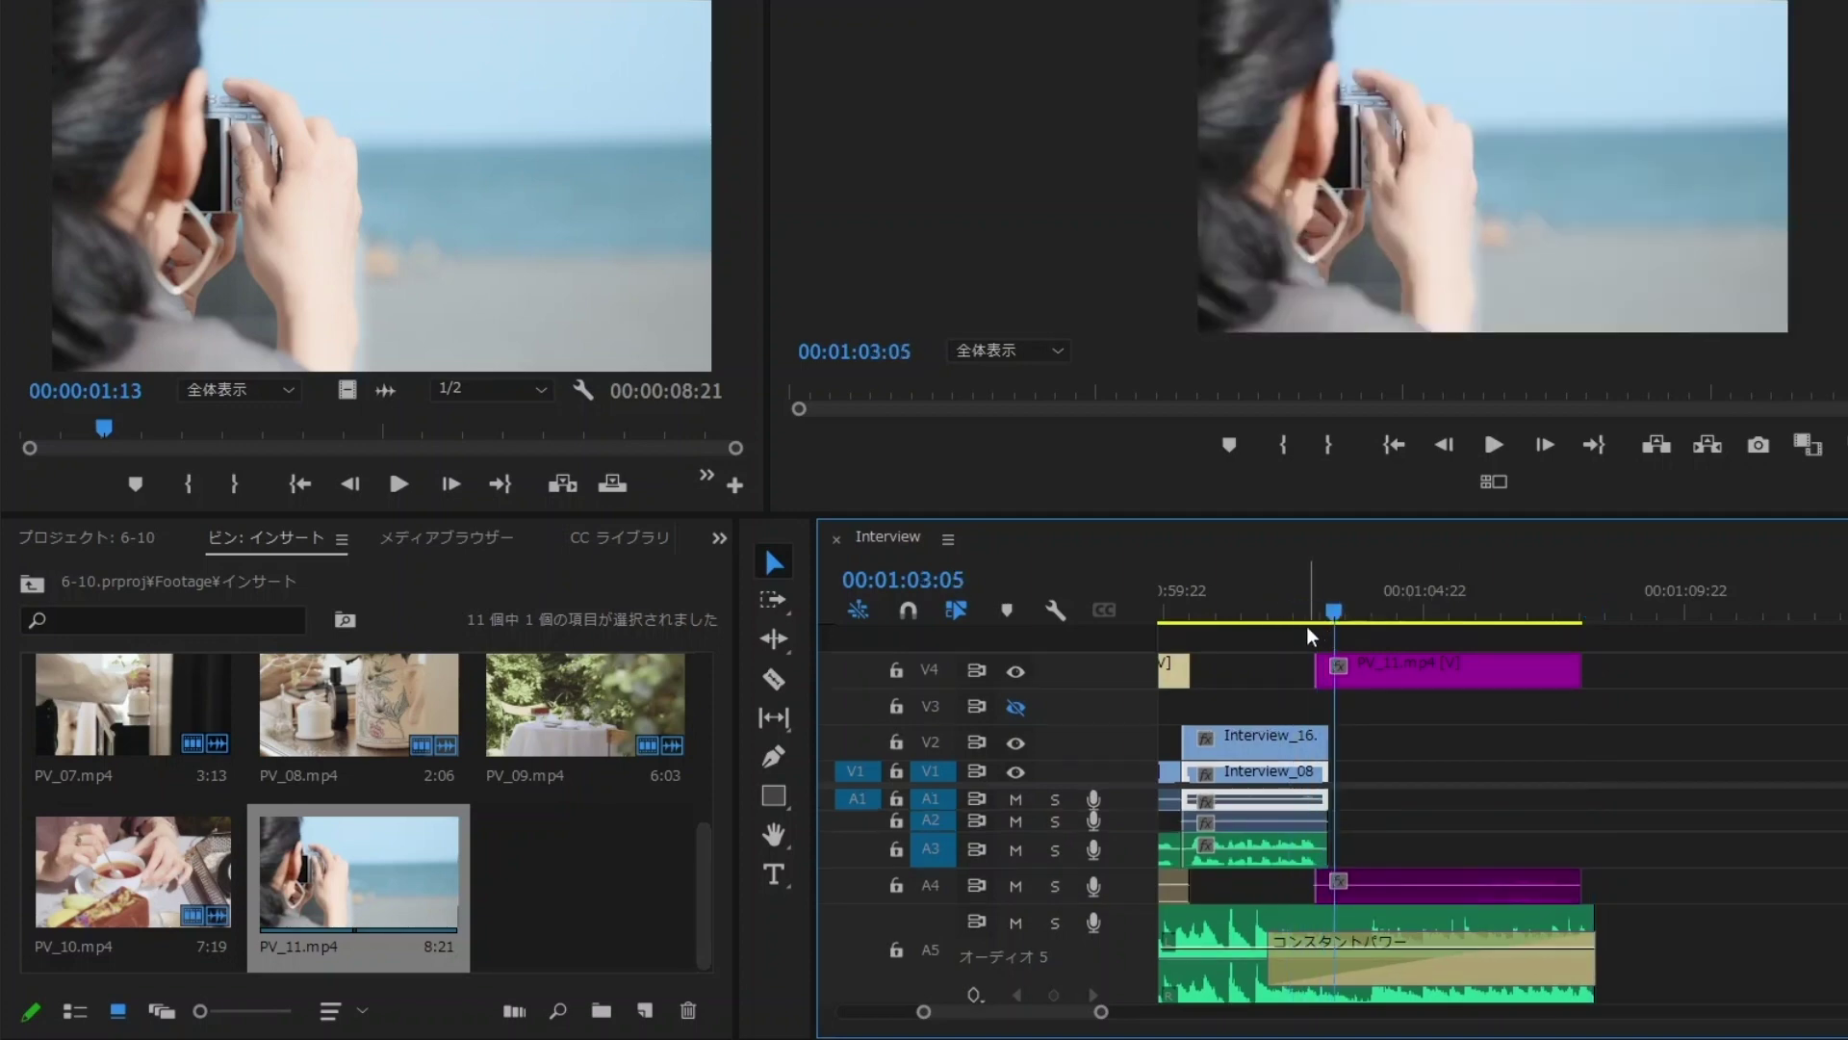
pyautogui.click(1466, 672)
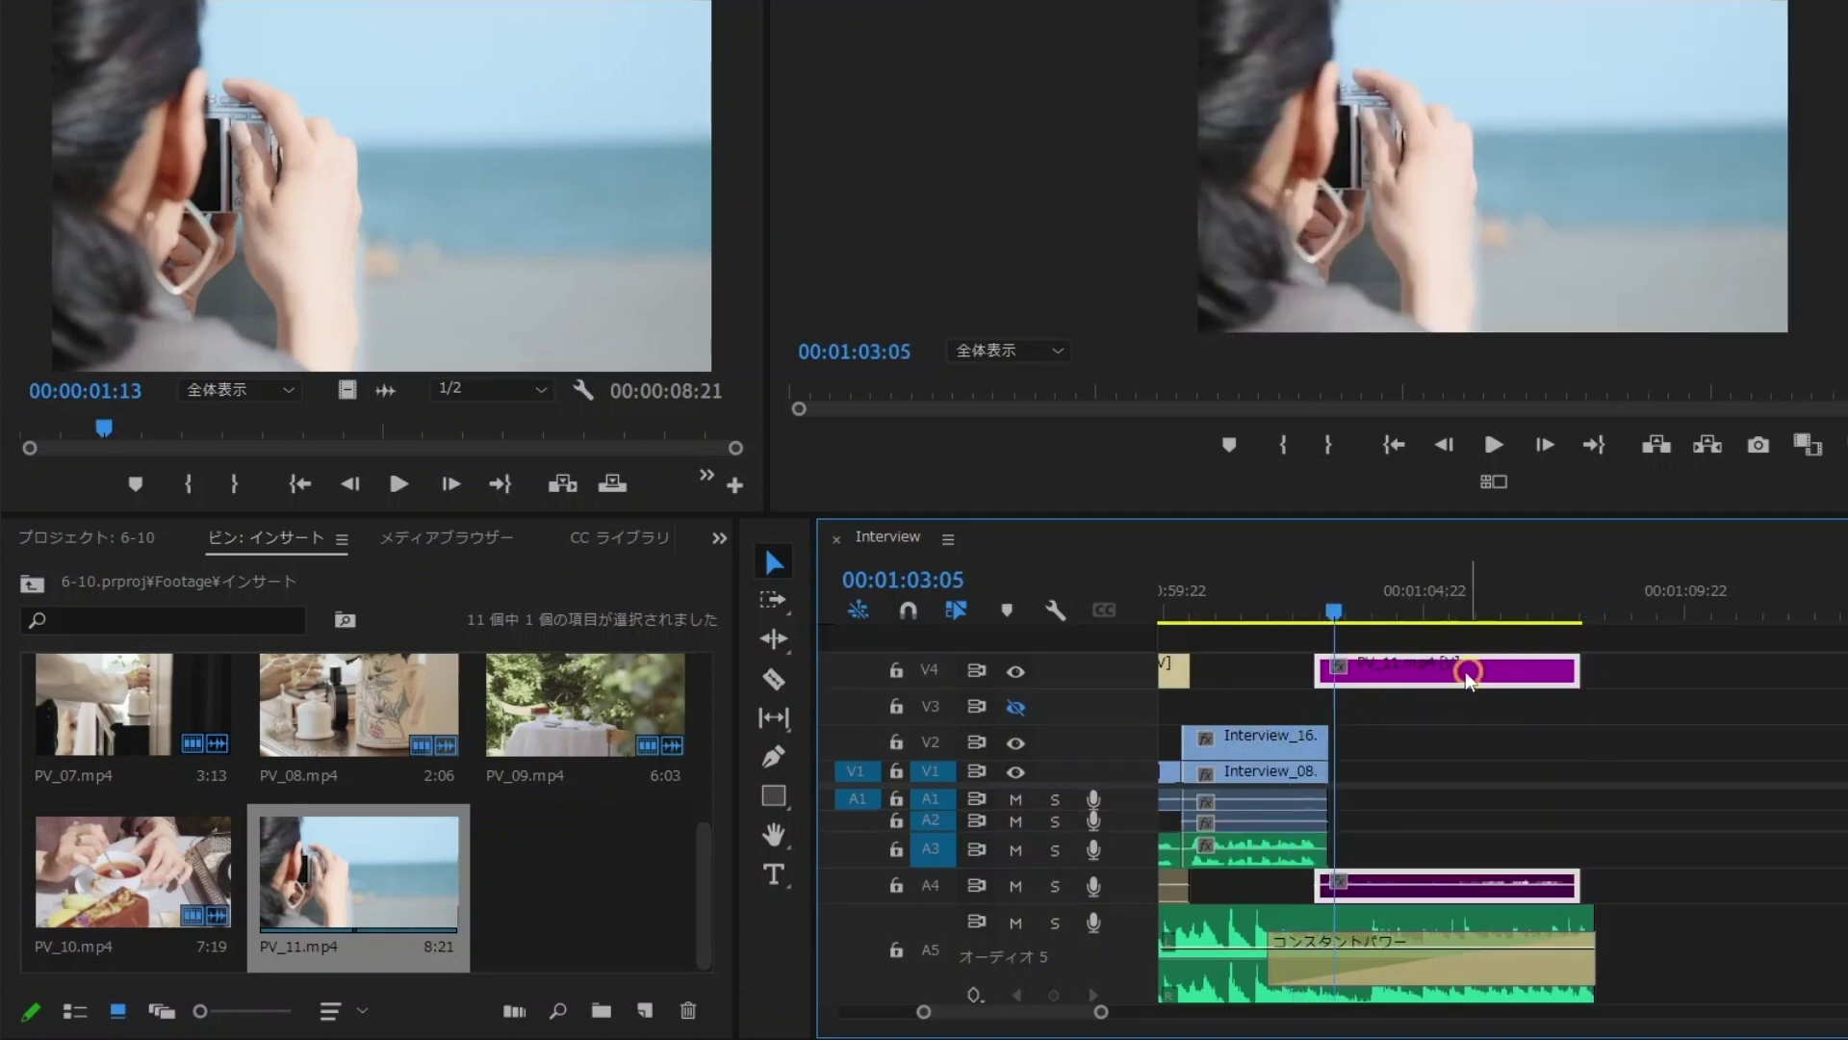
pyautogui.click(1462, 606)
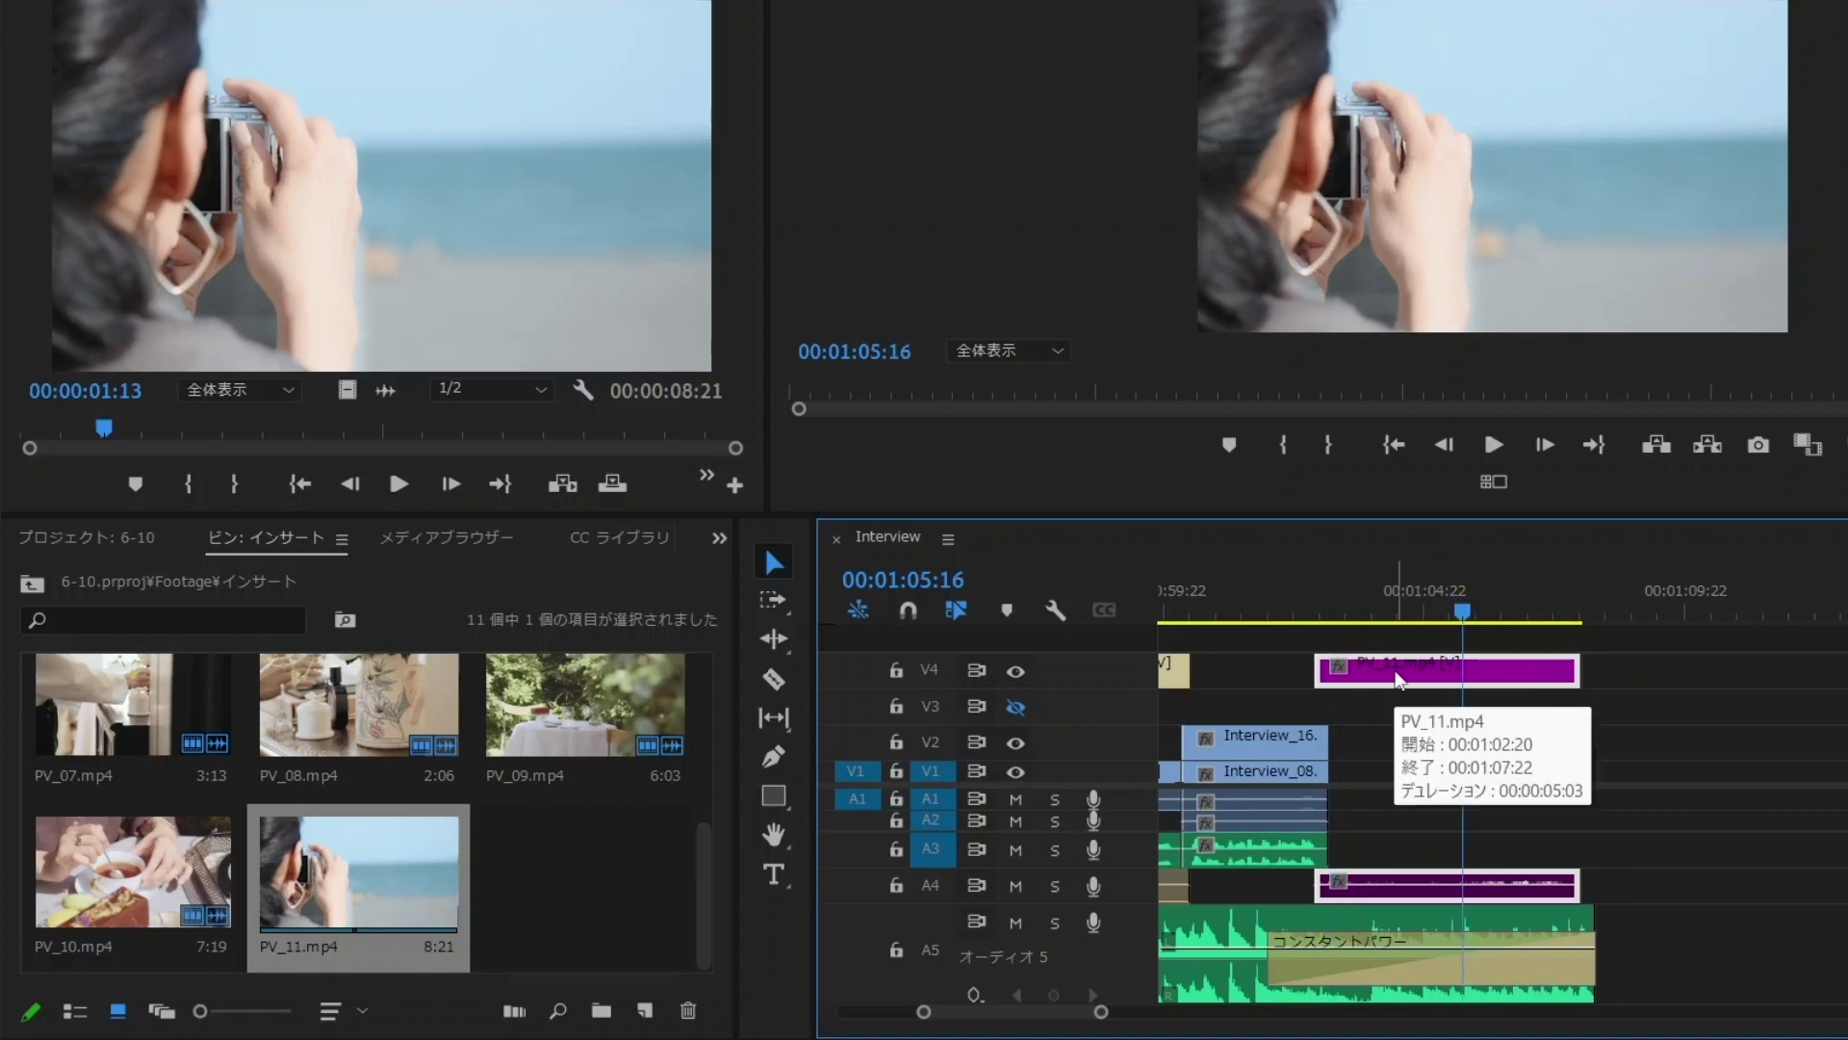
pyautogui.hotkey('ctrl', 'd')
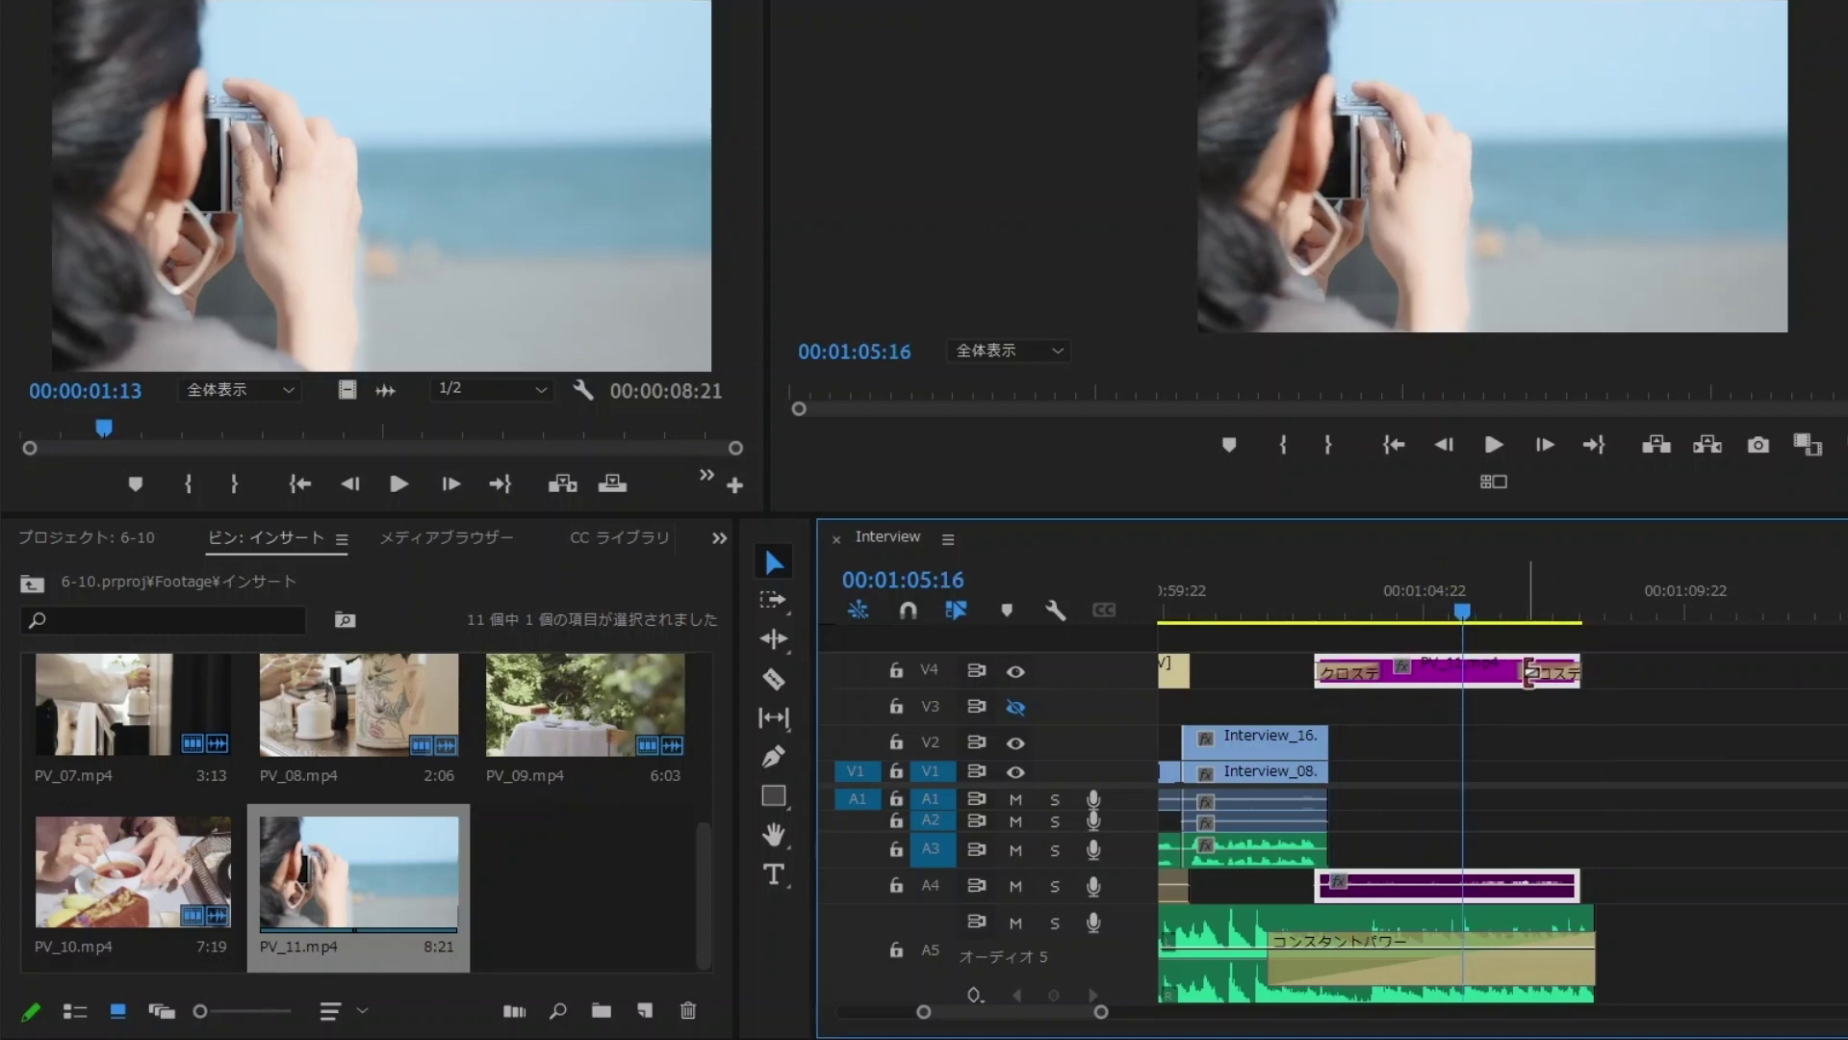
pyautogui.click(1469, 713)
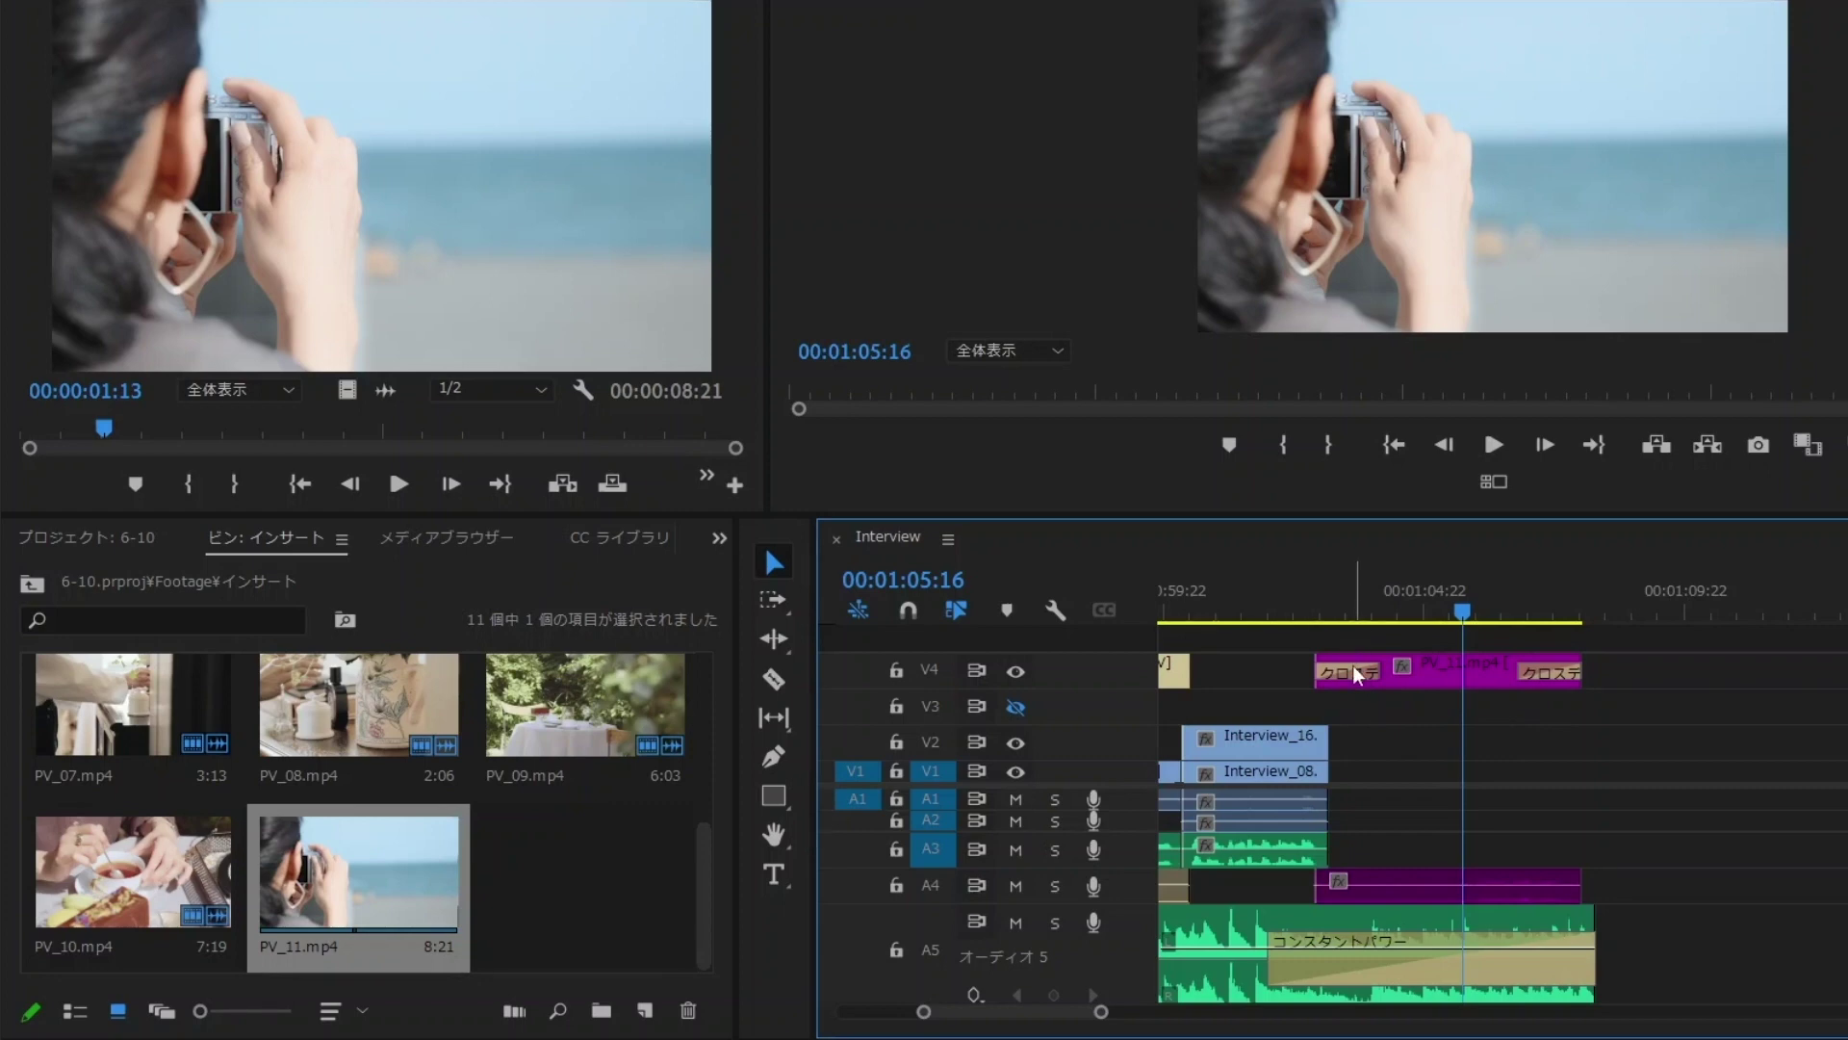
pyautogui.click(1354, 668)
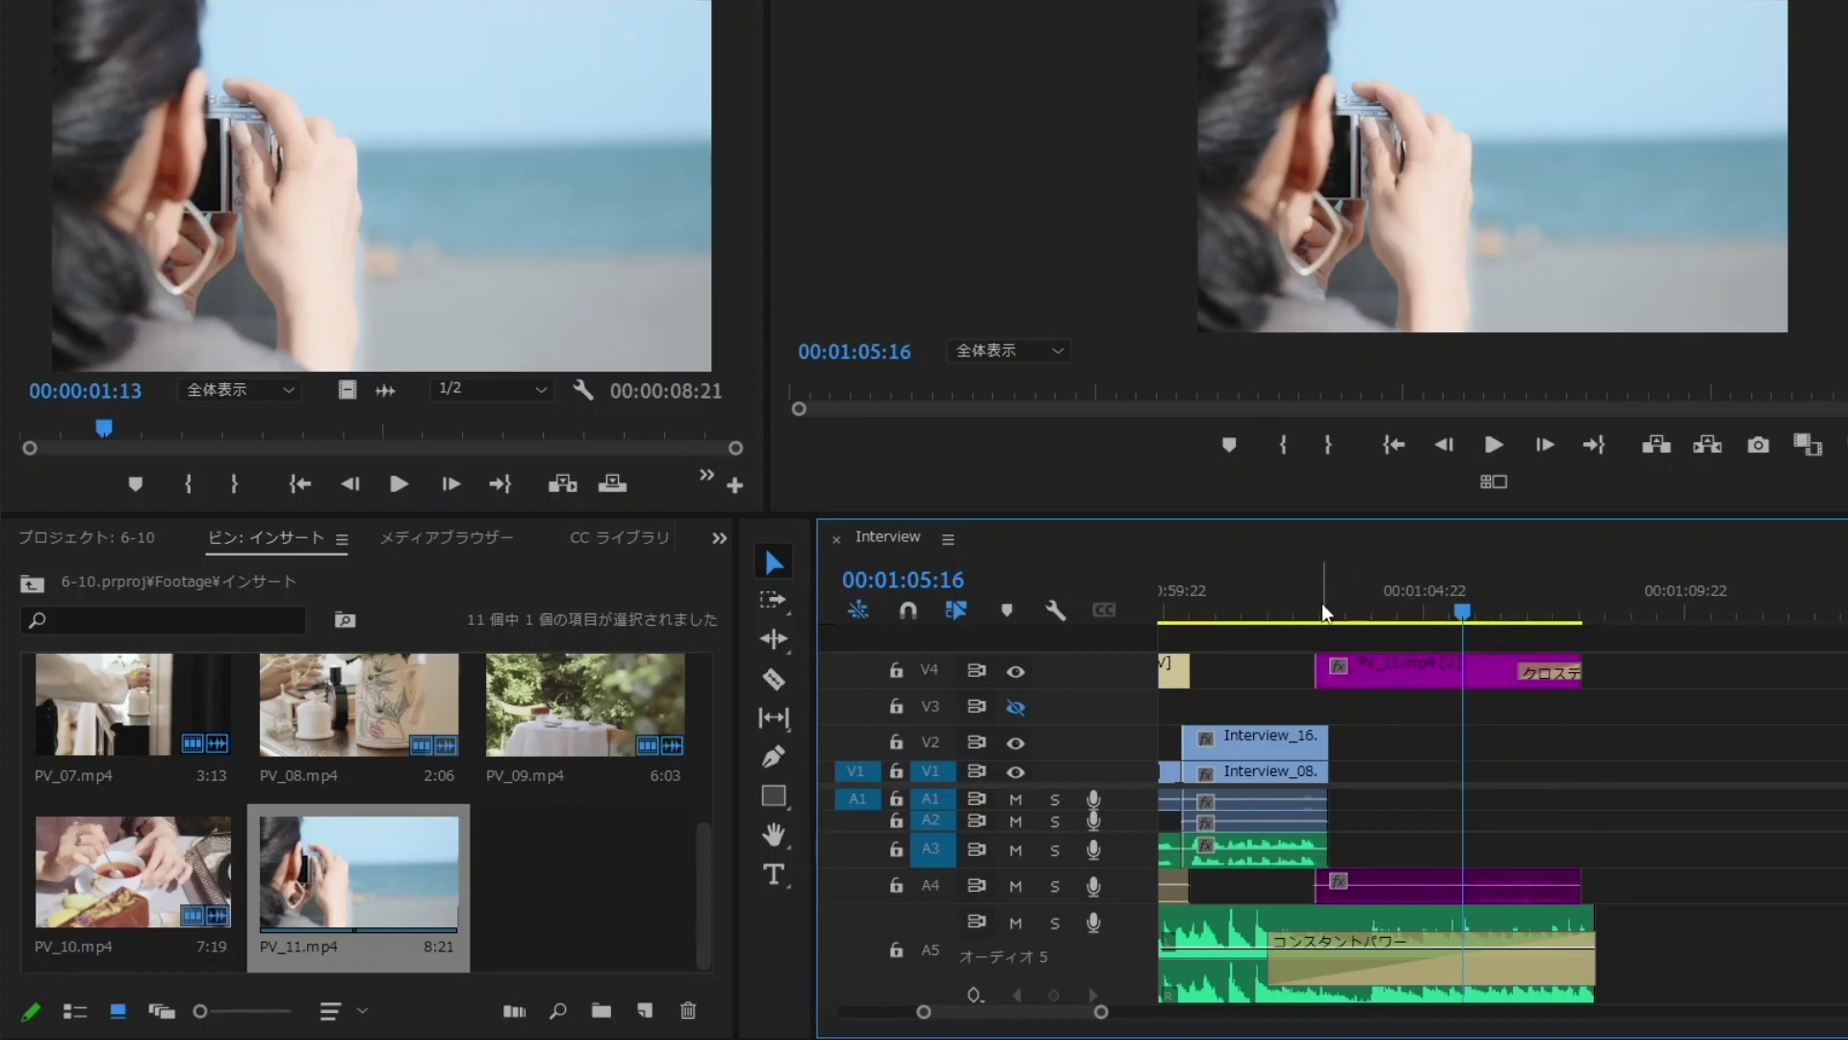
# - Scrub and play back the cut into the ending PV_11 clip
pyautogui.moveTo(1324, 612); pyautogui.dragTo(1339, 666)
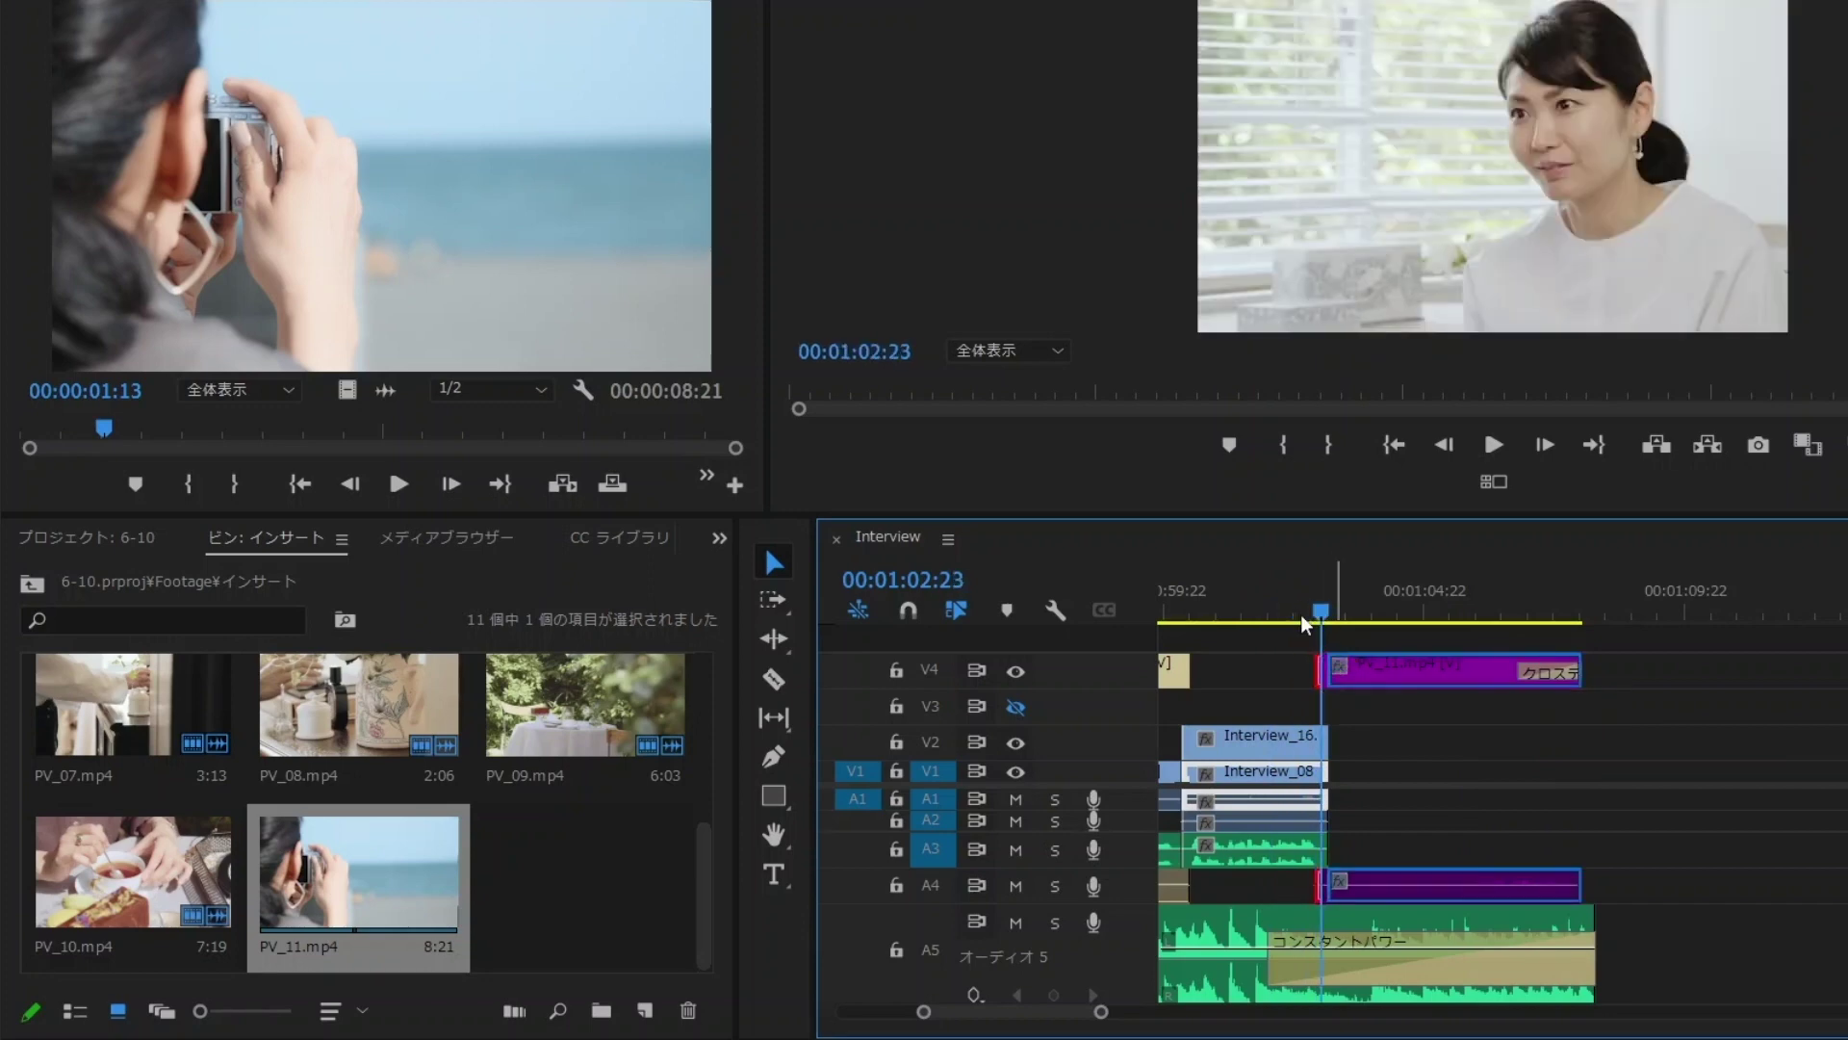
pyautogui.click(1267, 616)
pyautogui.press('space')
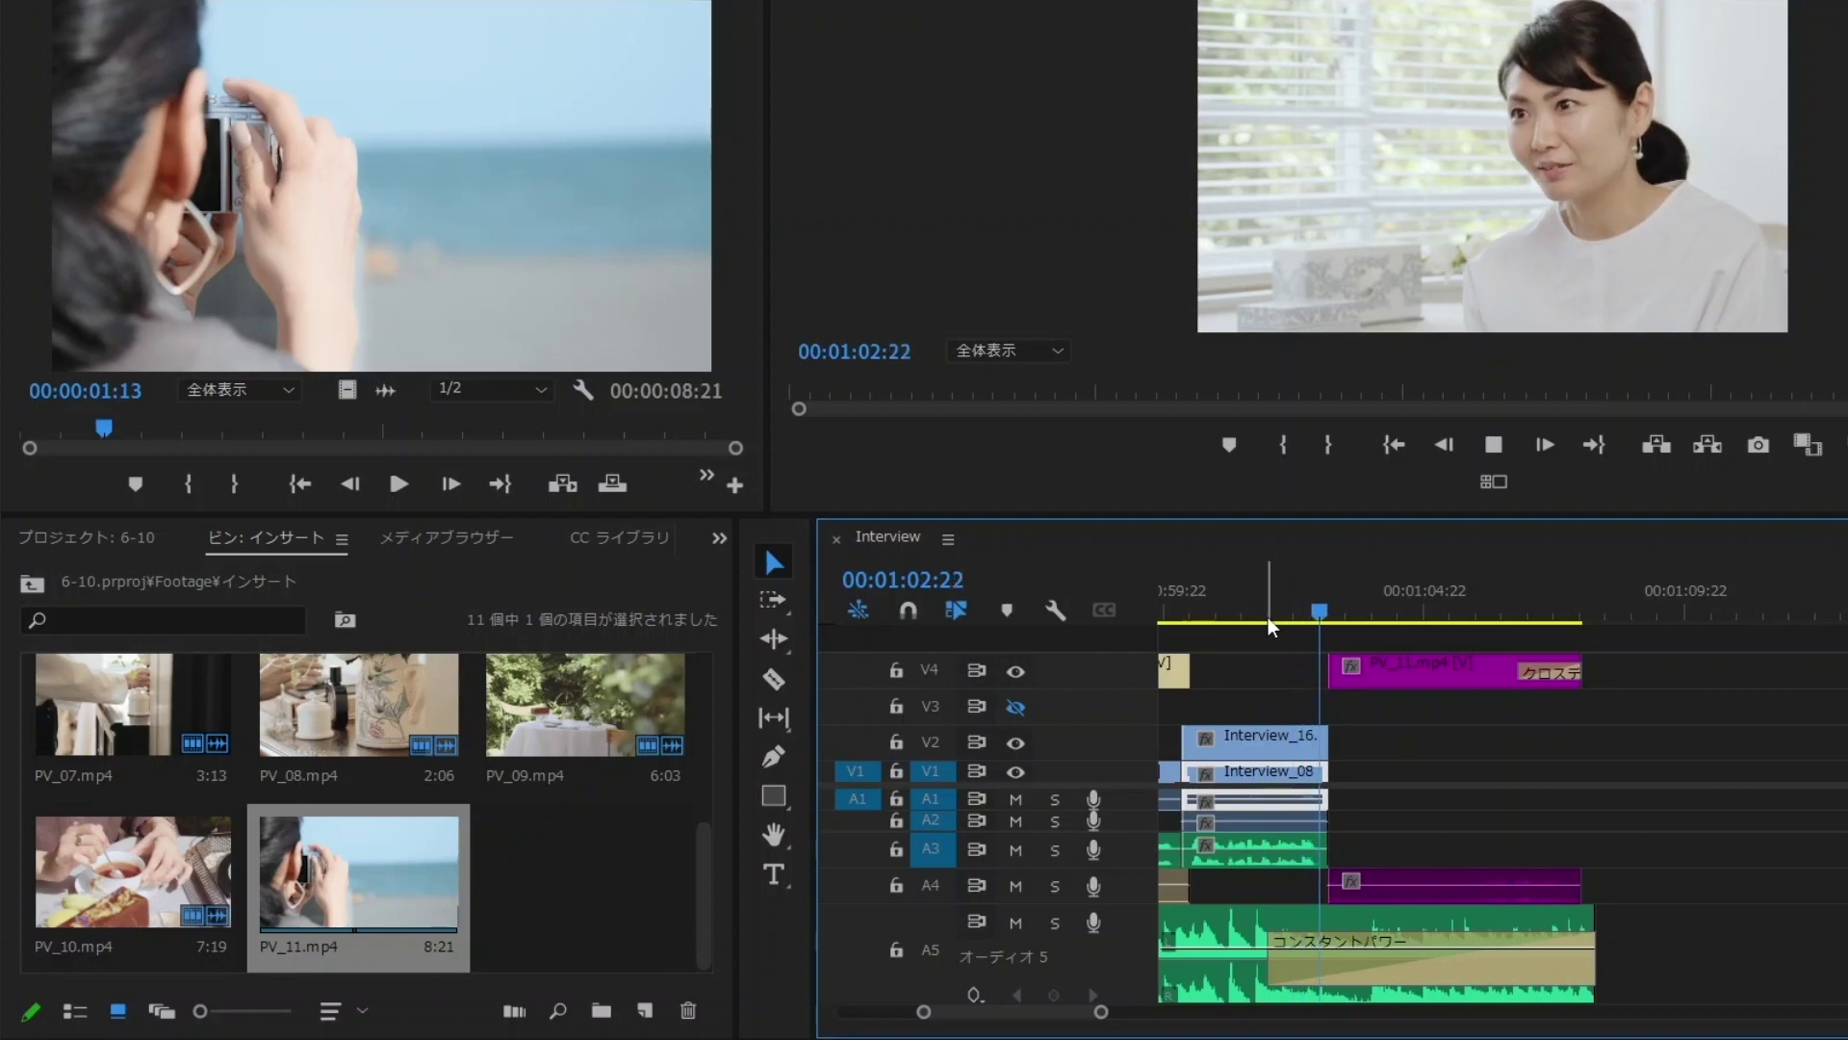
pyautogui.press('space')
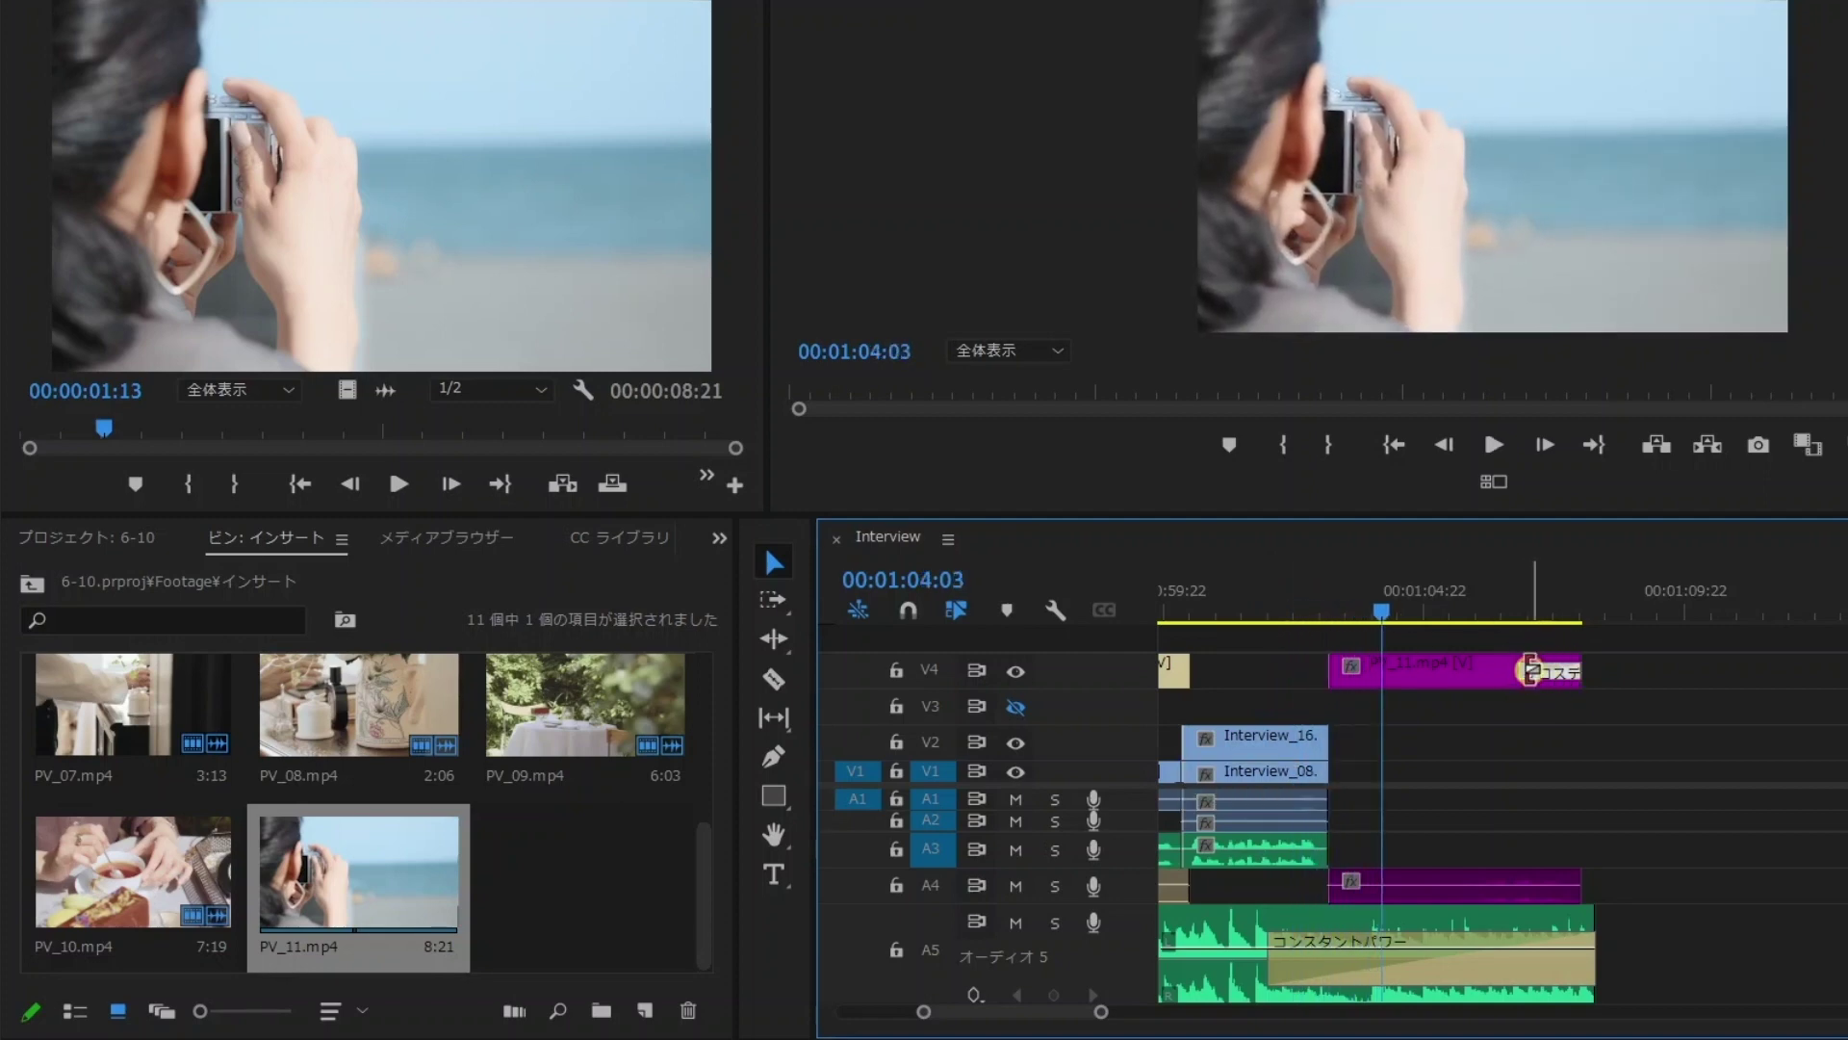
# - Lengthen the ending Cross Dissolve to about 00:00:02:08 and play back the fade-out
pyautogui.moveTo(1521, 669); pyautogui.dragTo(1461, 667)
pyautogui.click(1286, 612)
pyautogui.press('space')
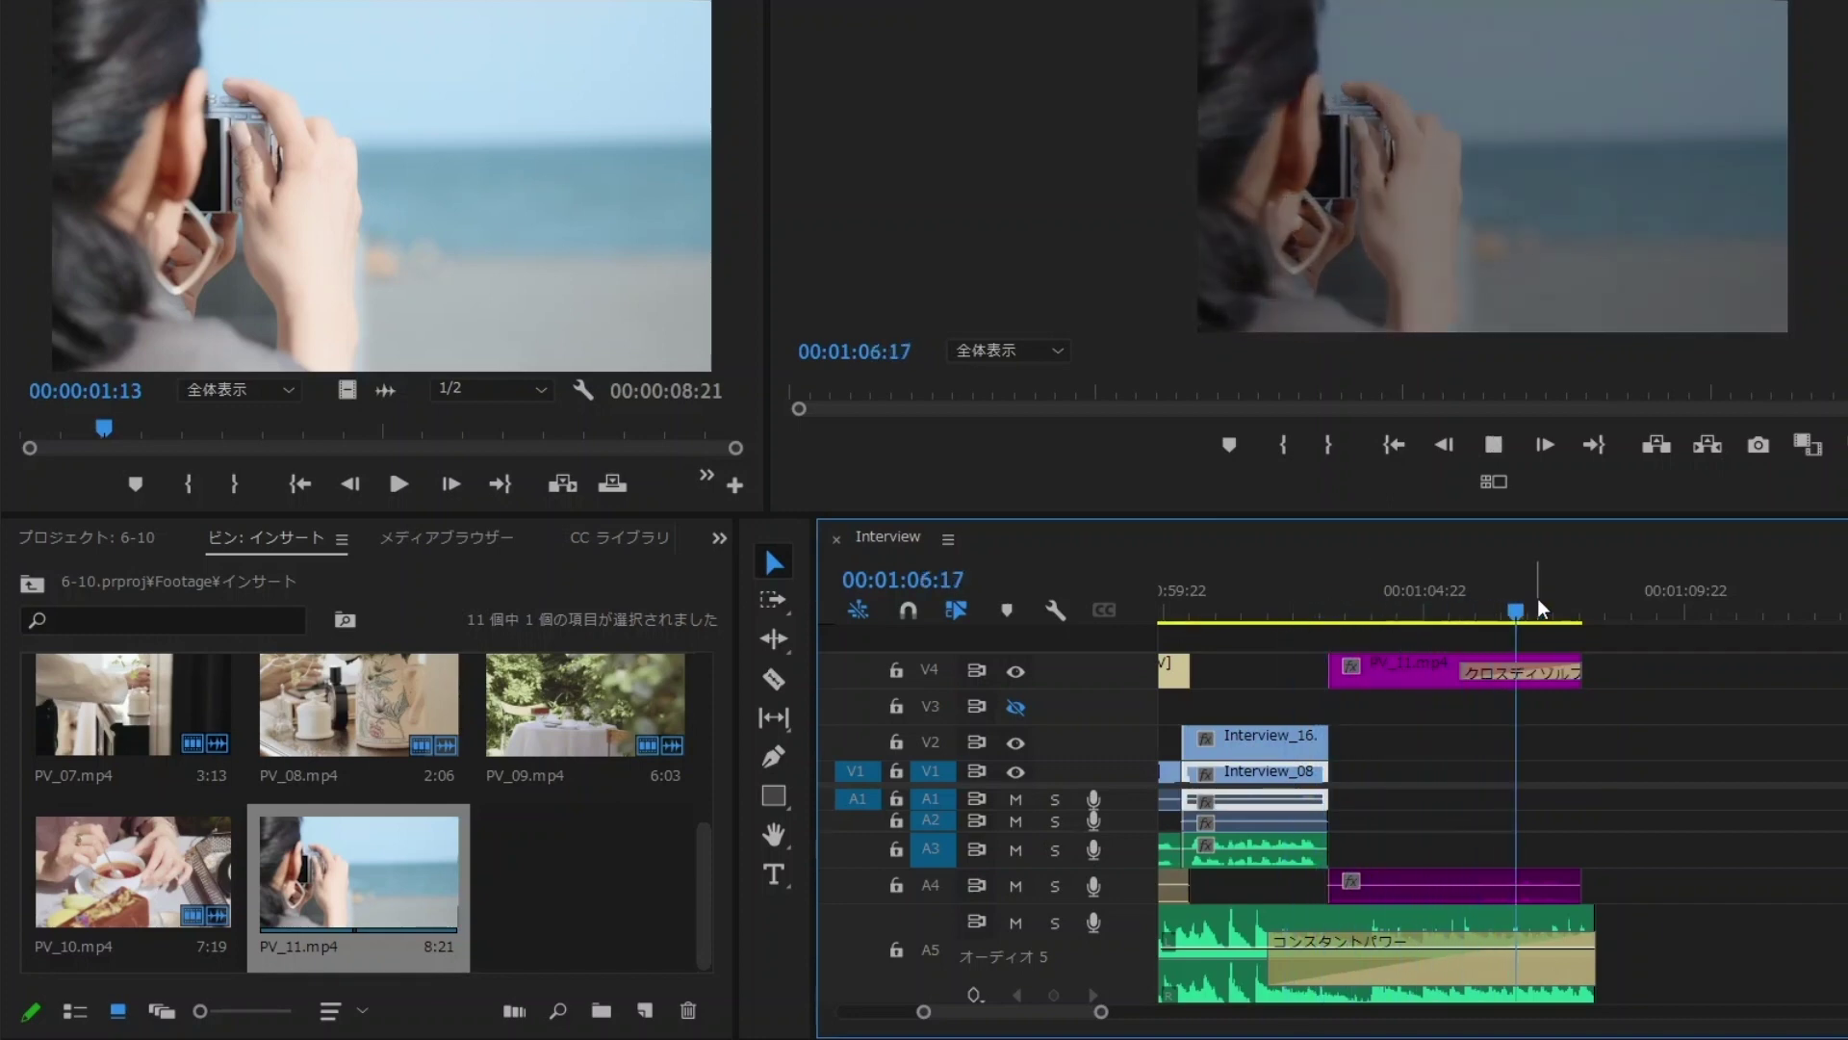
pyautogui.click(1600, 614)
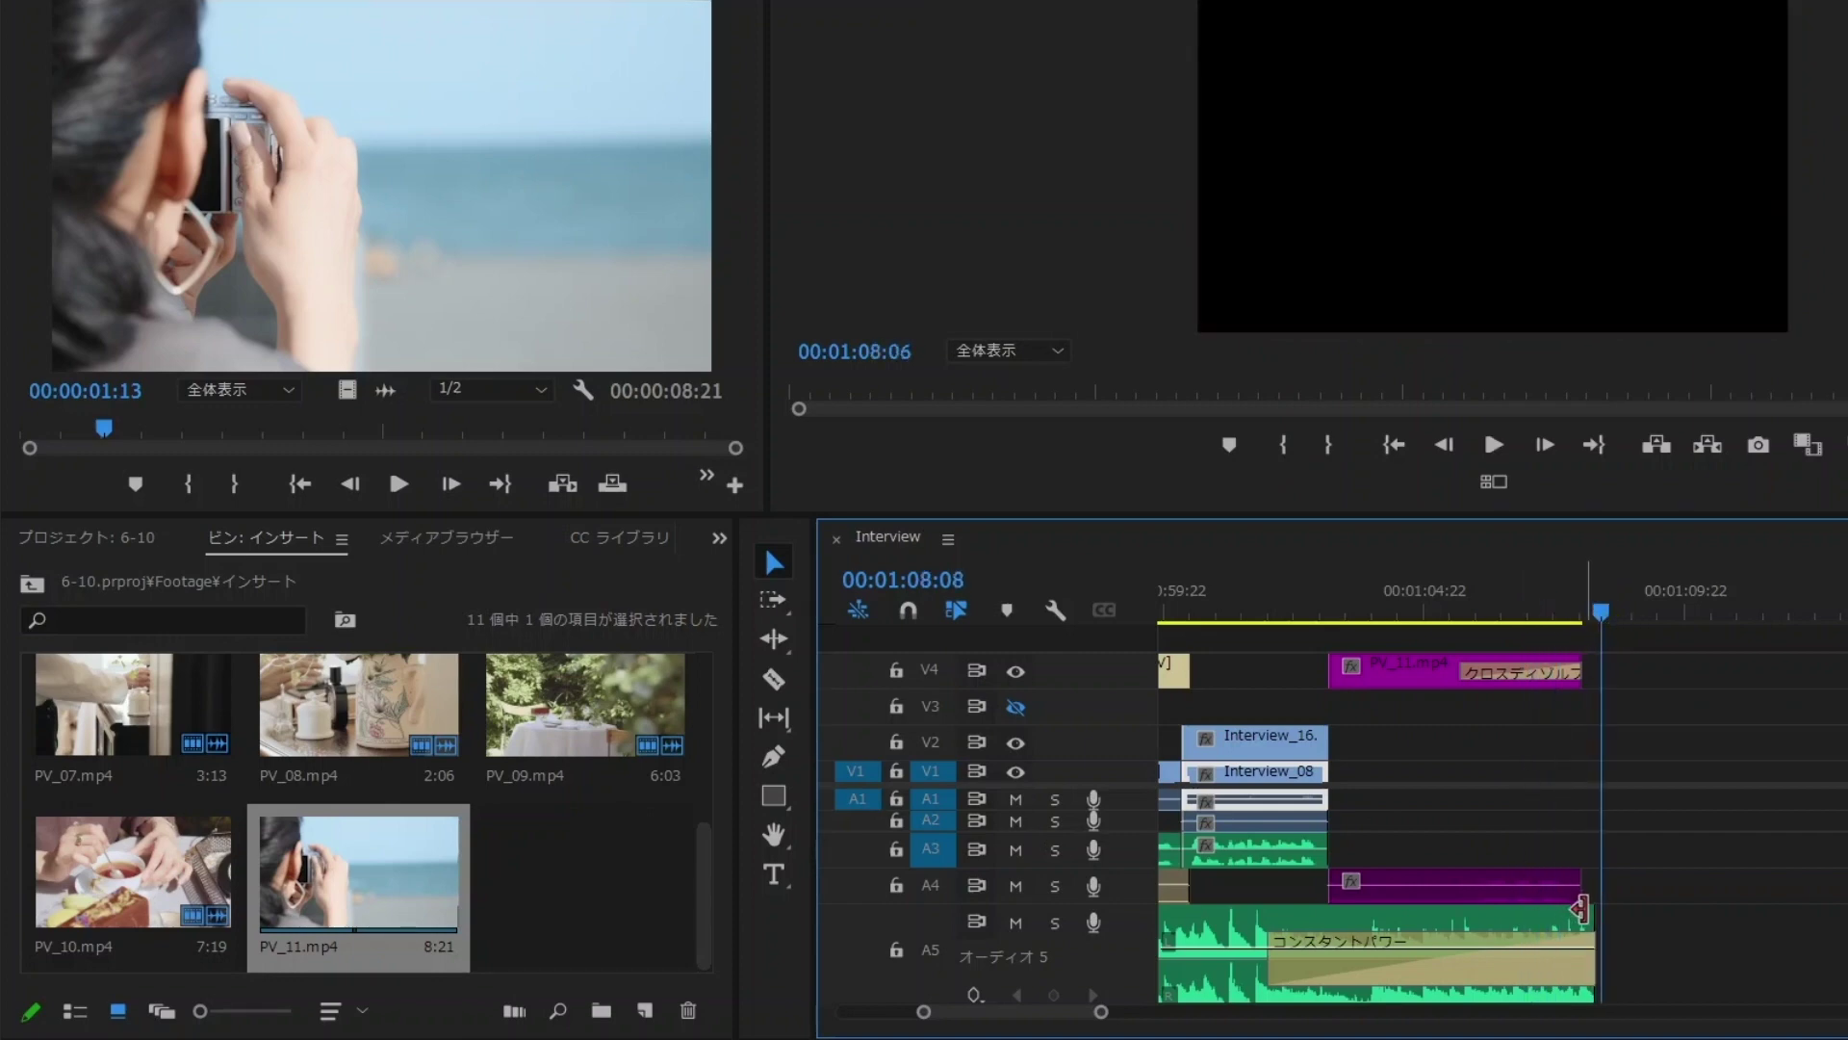
# - Trim the end of BGM_03 on A5 so it finishes with the closing PV_11 clip on V4
pyautogui.moveTo(1591, 920); pyautogui.dragTo(1557, 920)
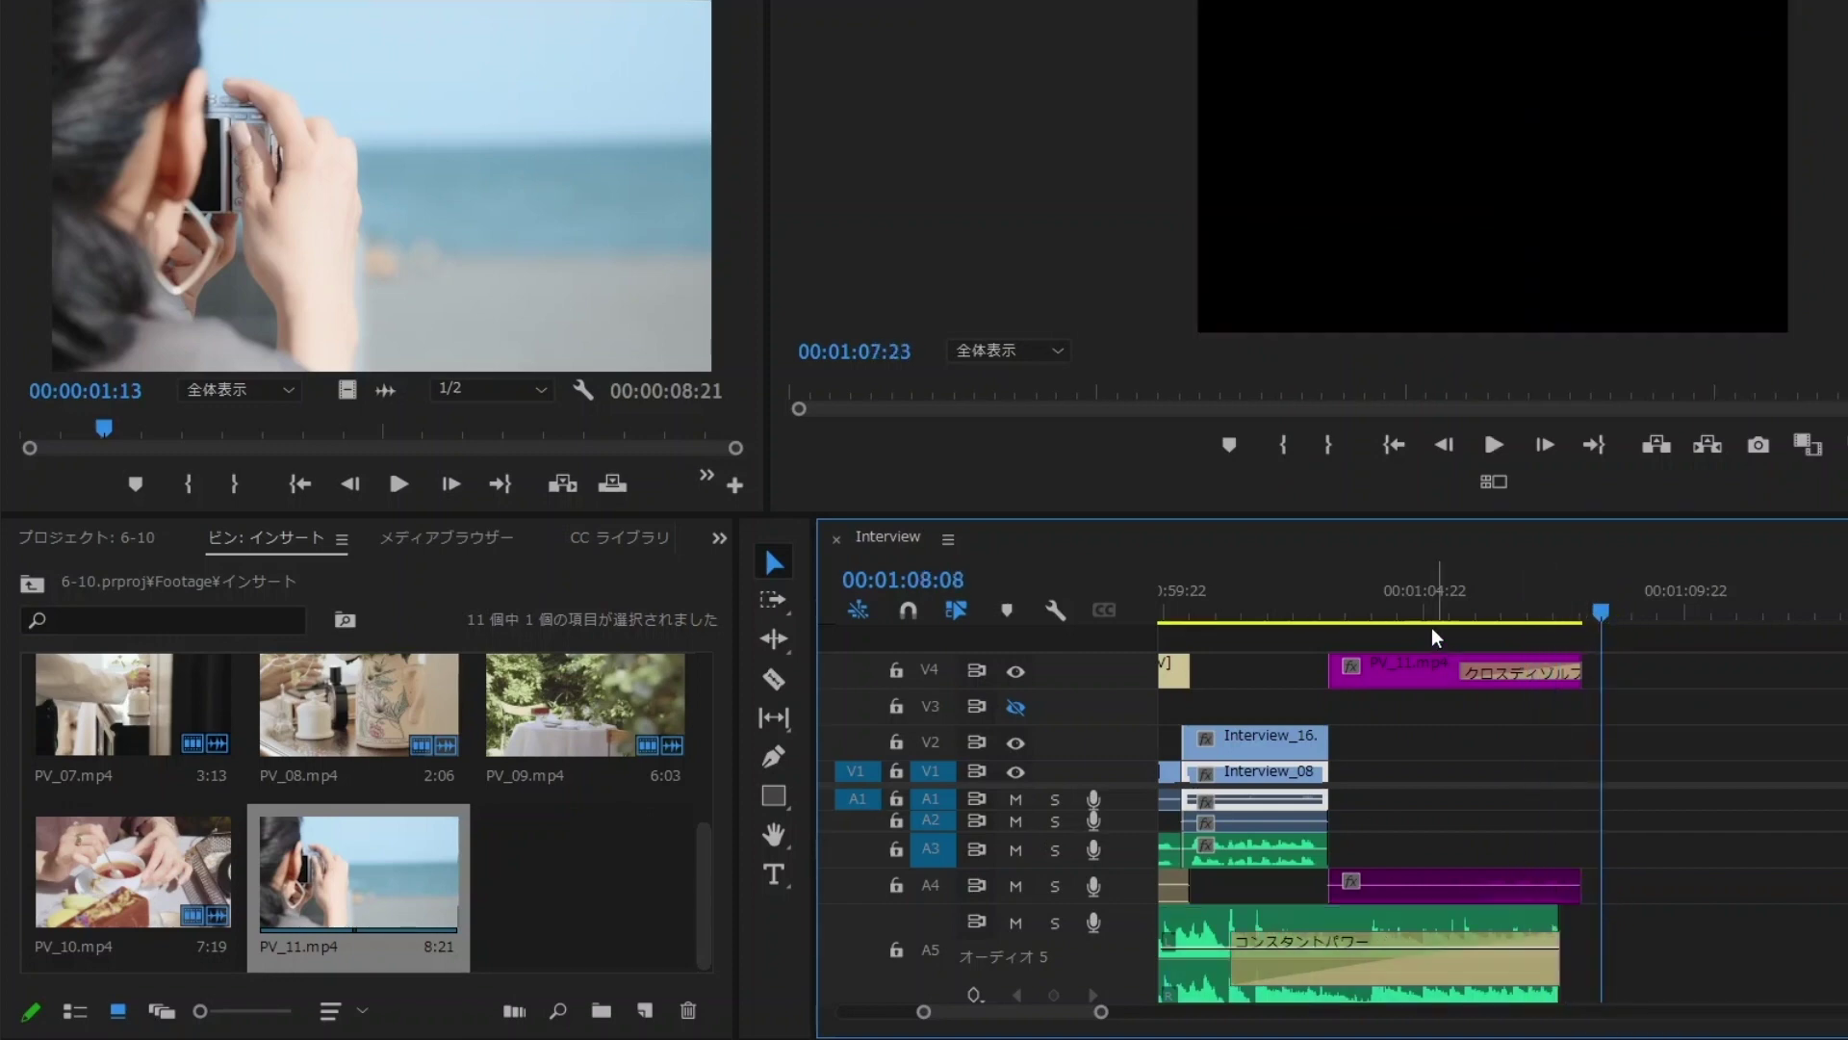
pyautogui.click(1419, 598)
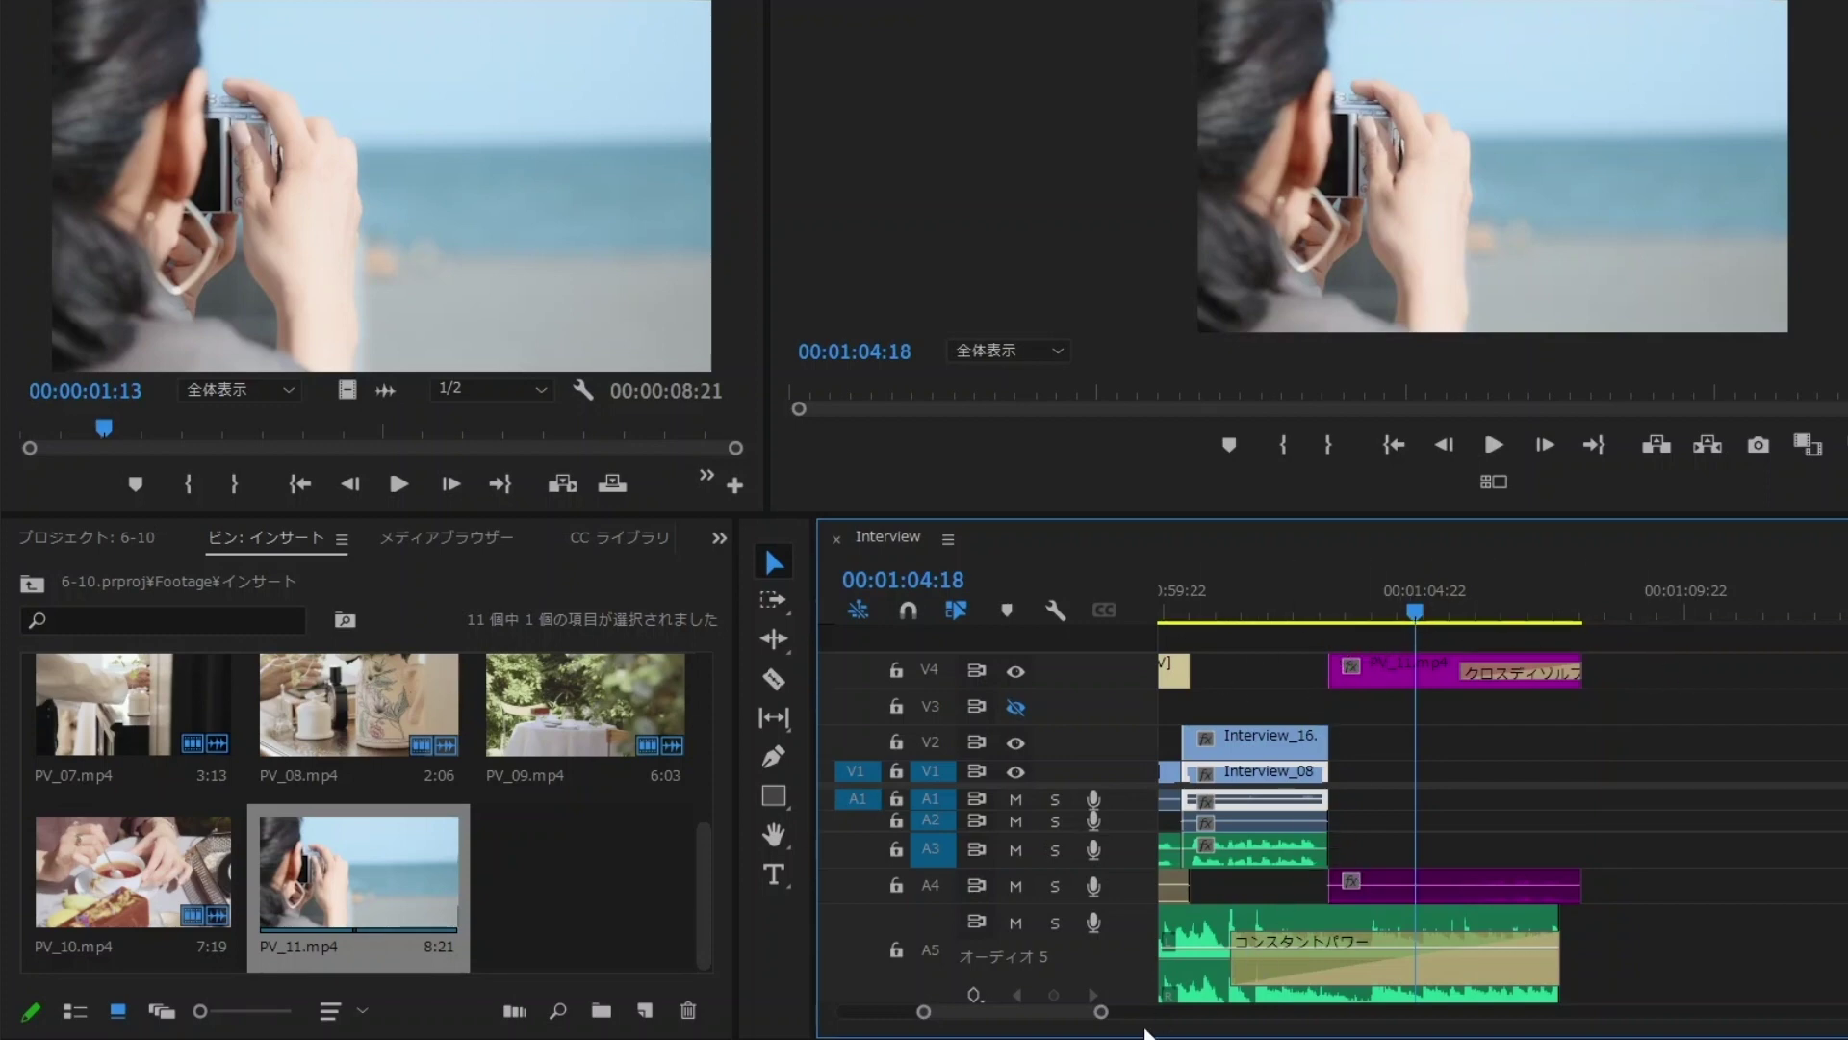
pyautogui.moveTo(1102, 1013); pyautogui.dragTo(1267, 1002)
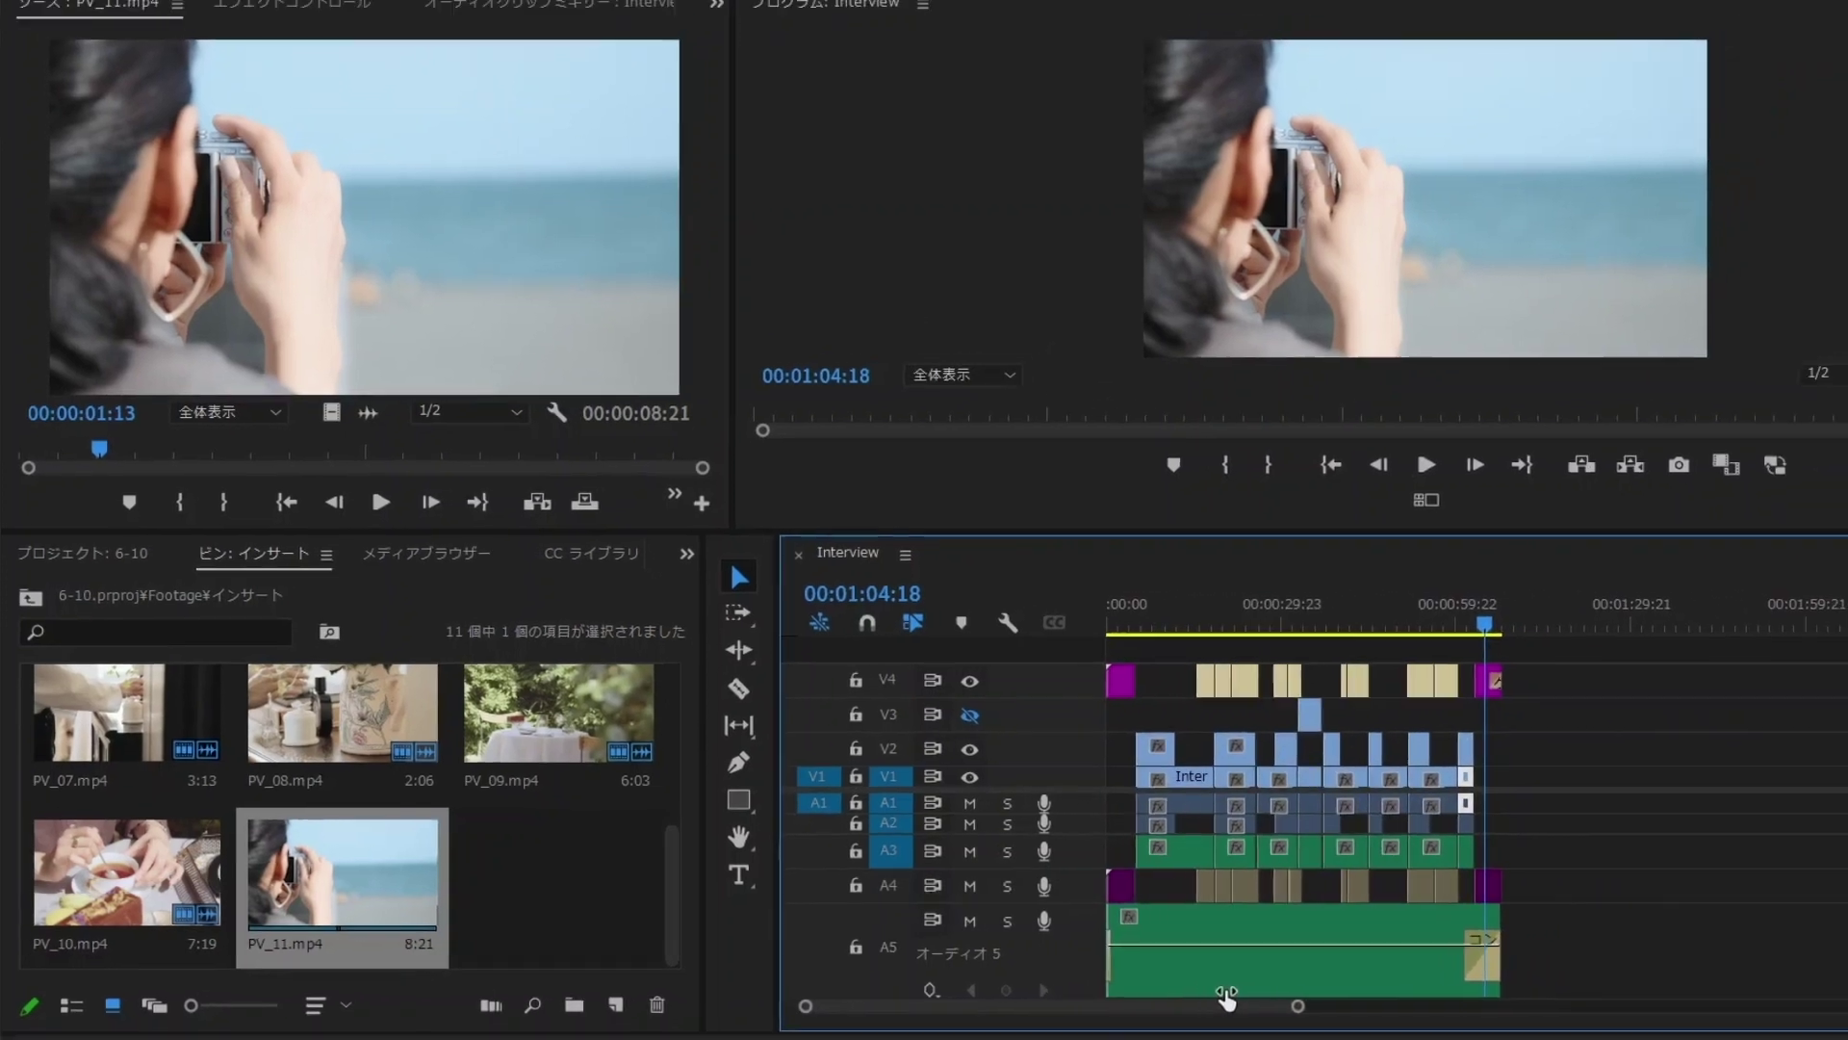